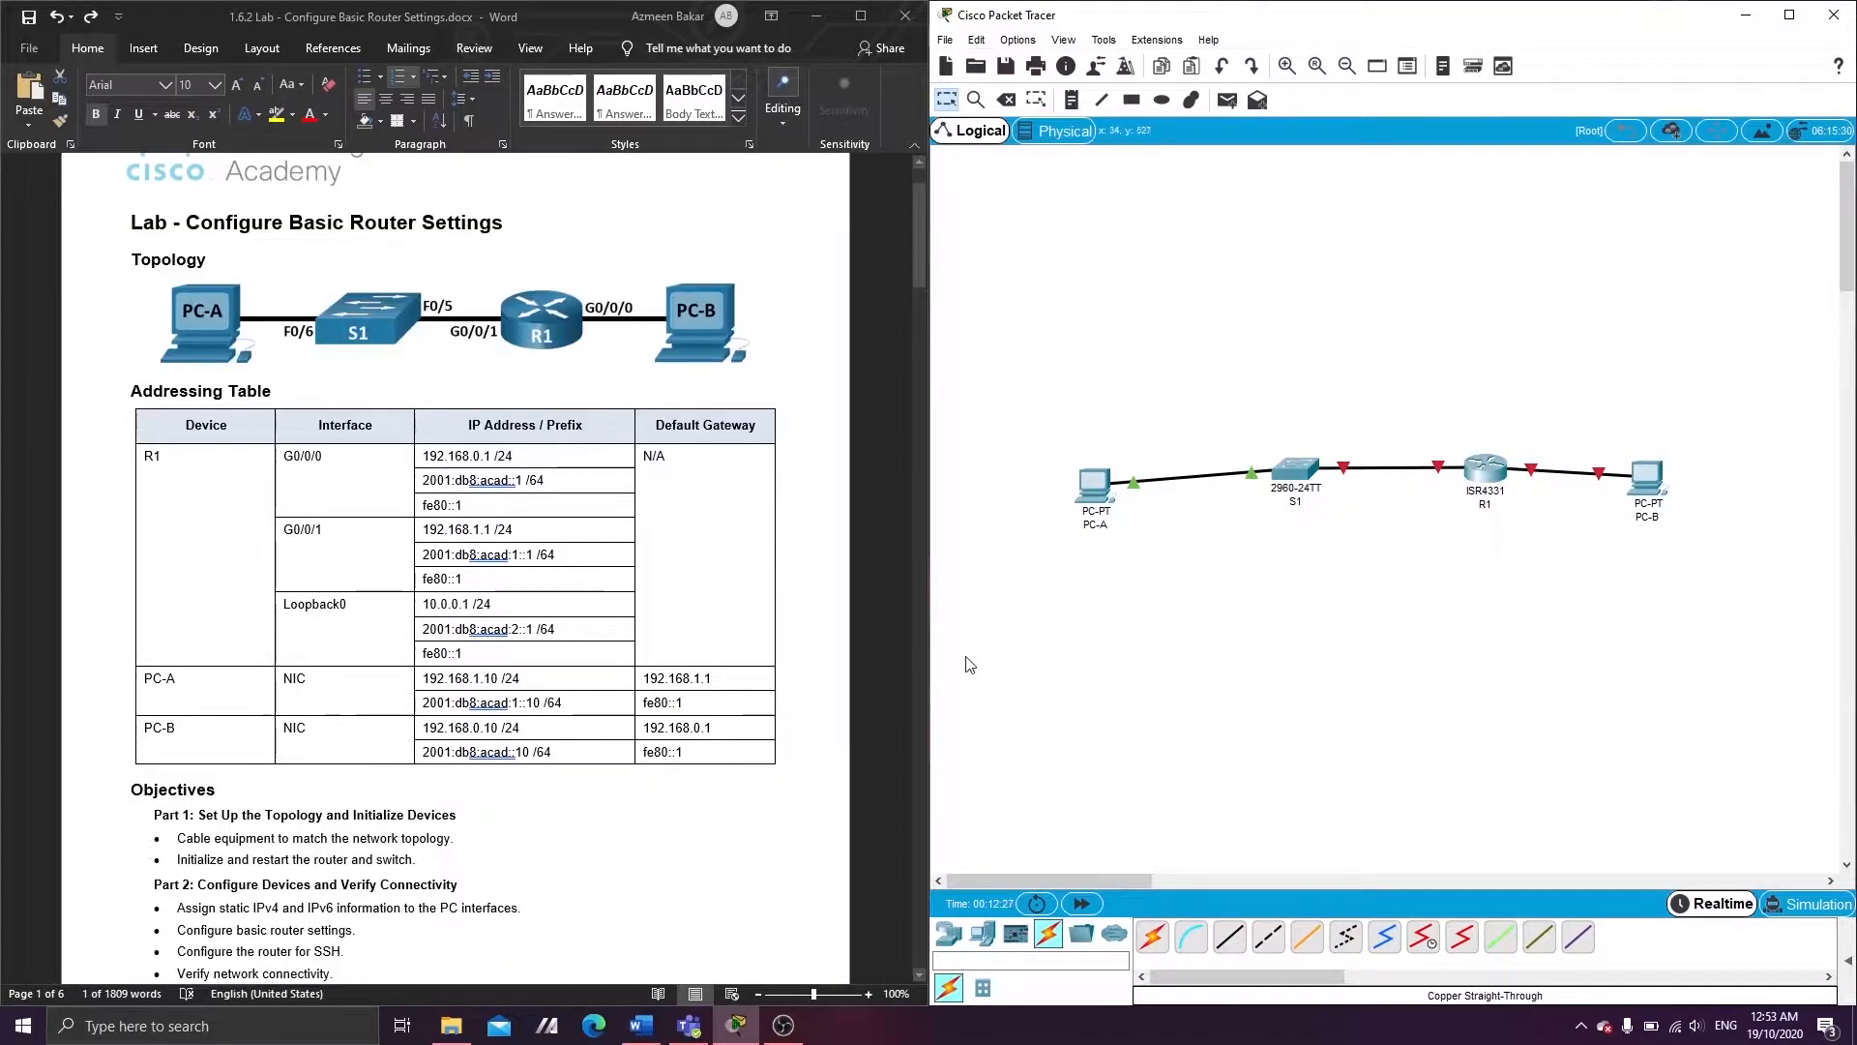
- Give PC-A IPv4 address 192.168.1.10 with default gateway 192.168.1.1
{"action": "left_click", "coordinate": [1090, 496]}
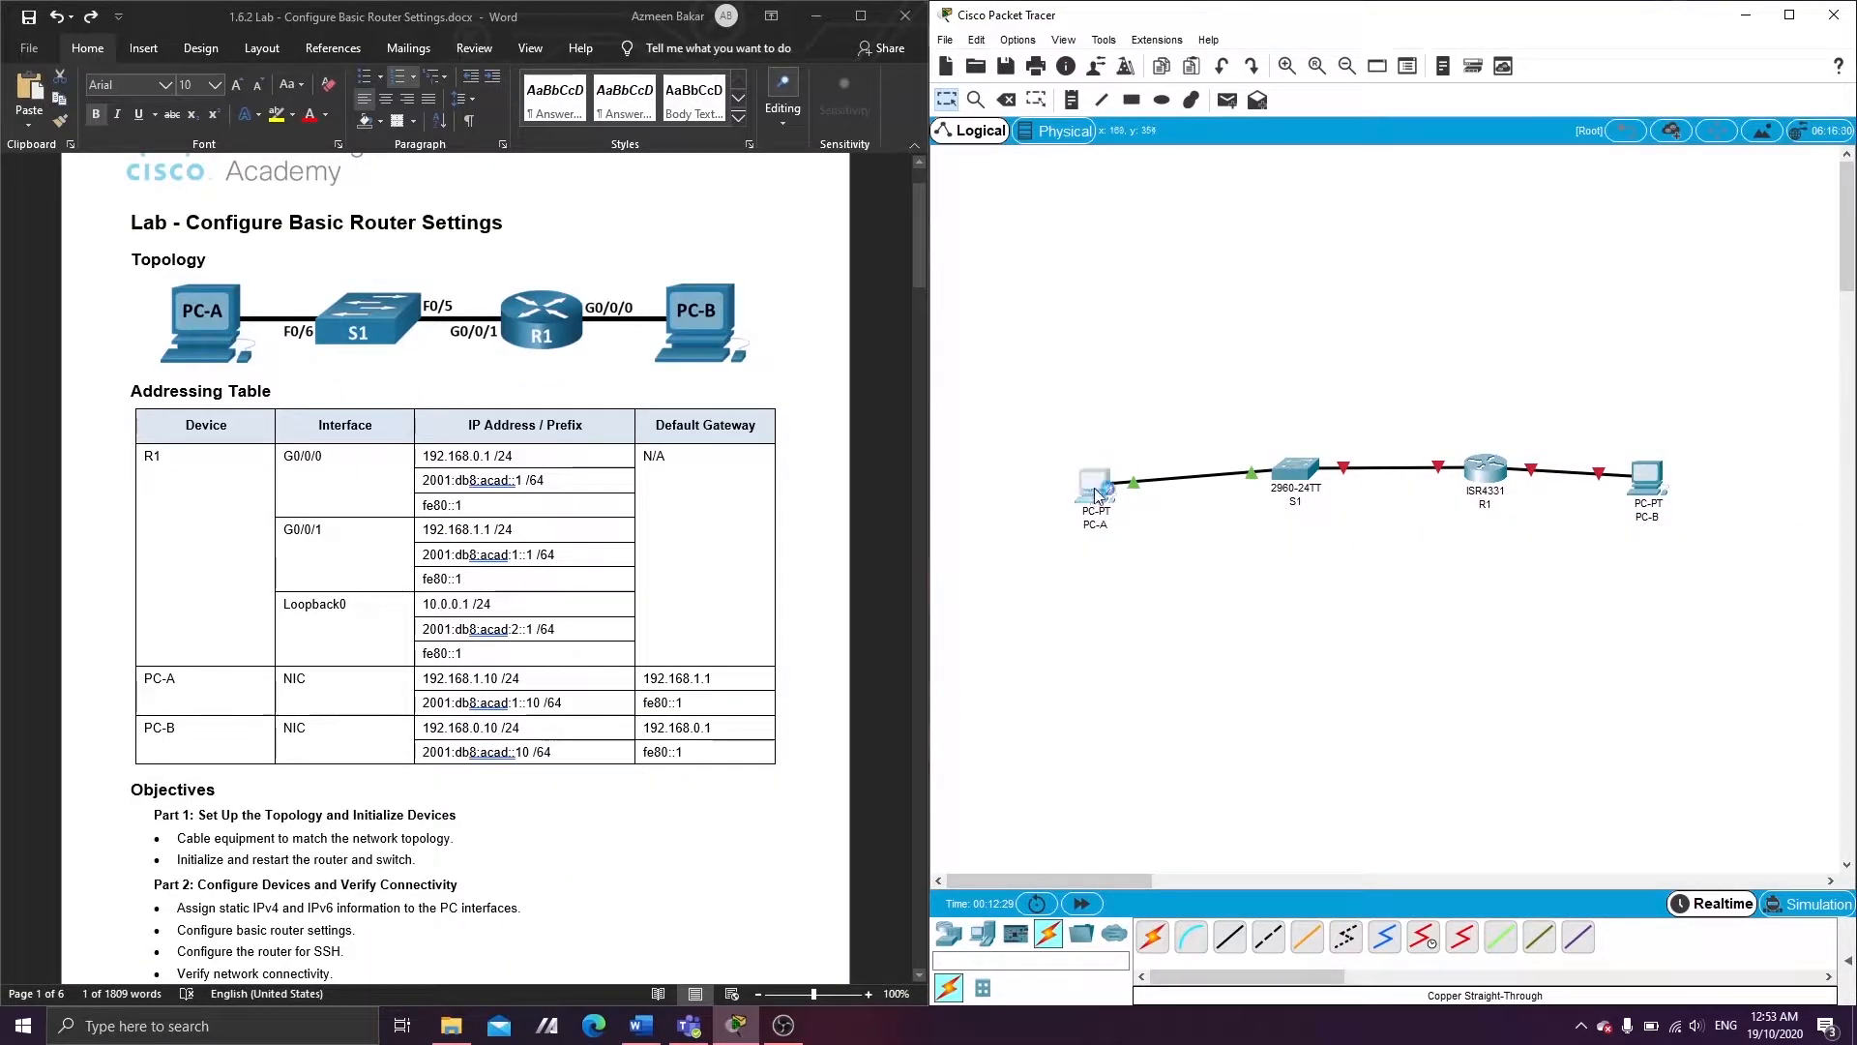
{"action": "left_click", "coordinate": [821, 265]}
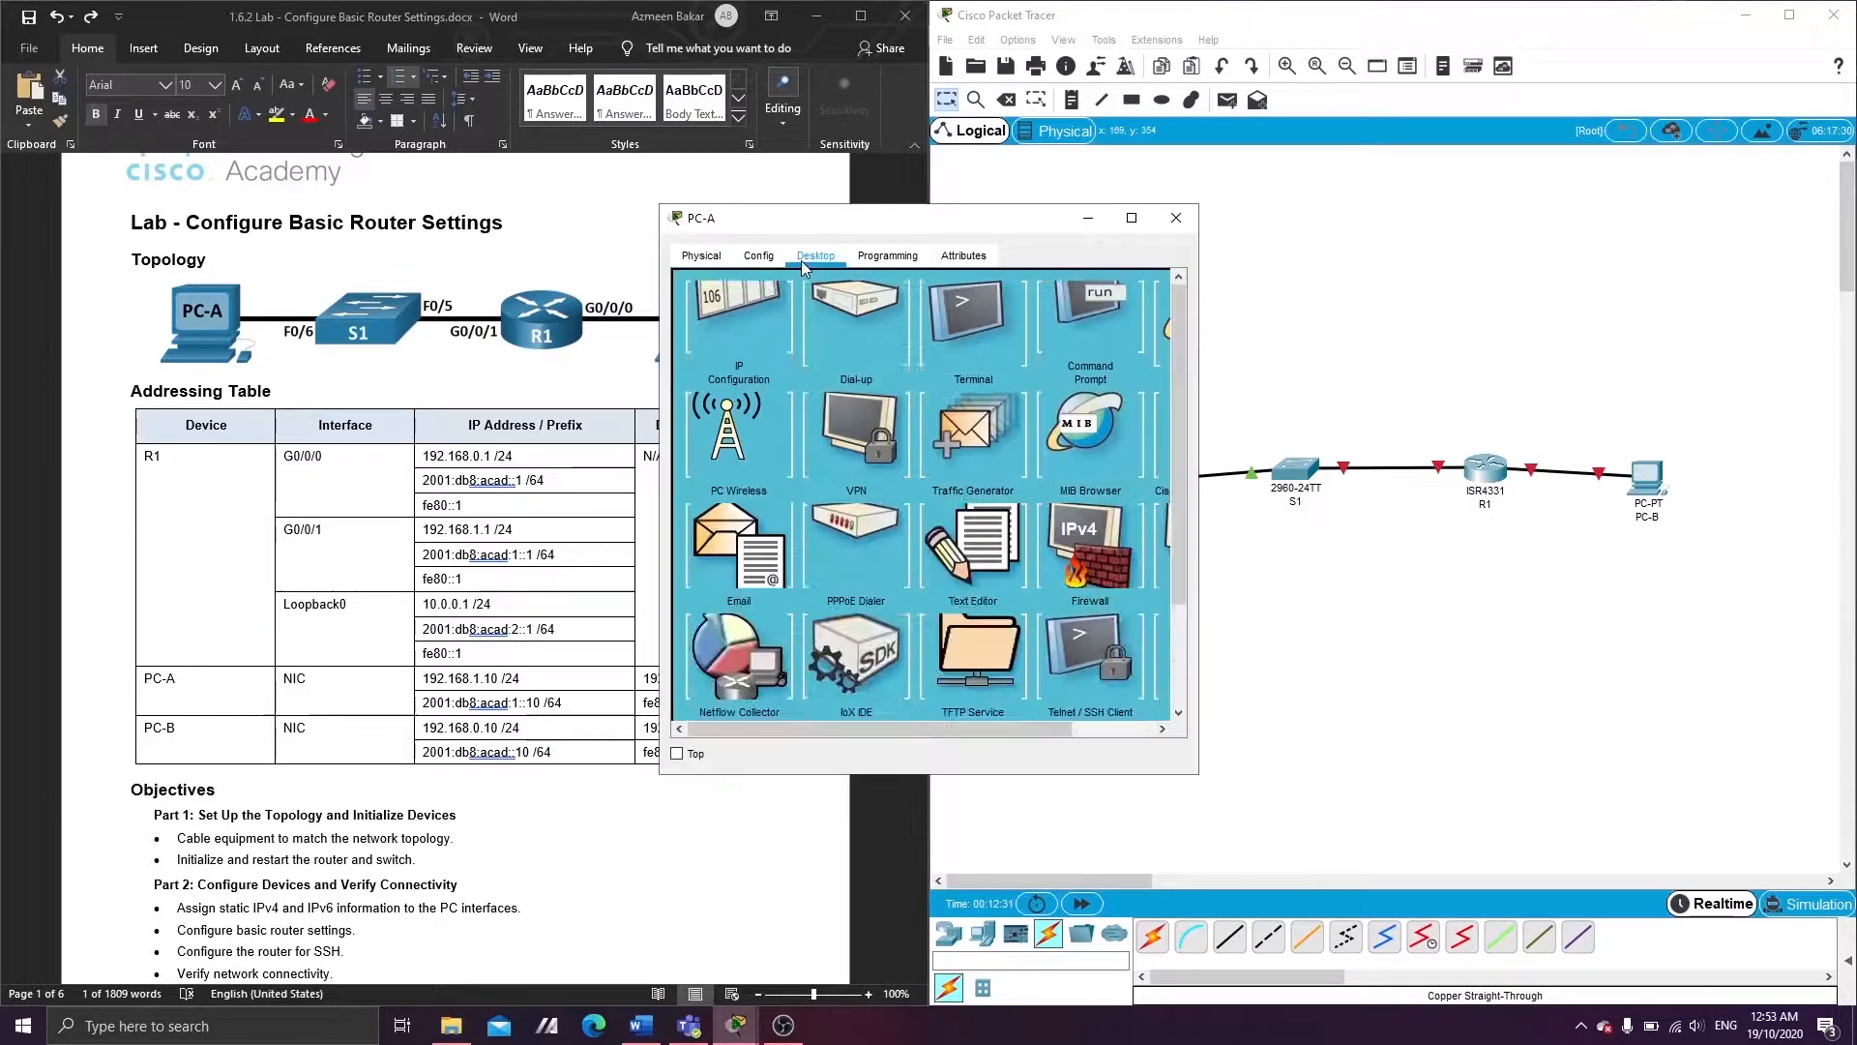
{"action": "left_click", "coordinate": [739, 334]}
{"action": "left_click_drag", "start_coordinate": [855, 225], "coordinate": [1227, 303]}
{"action": "left_click", "coordinate": [1276, 469]}
{"action": "type", "text": "192"}
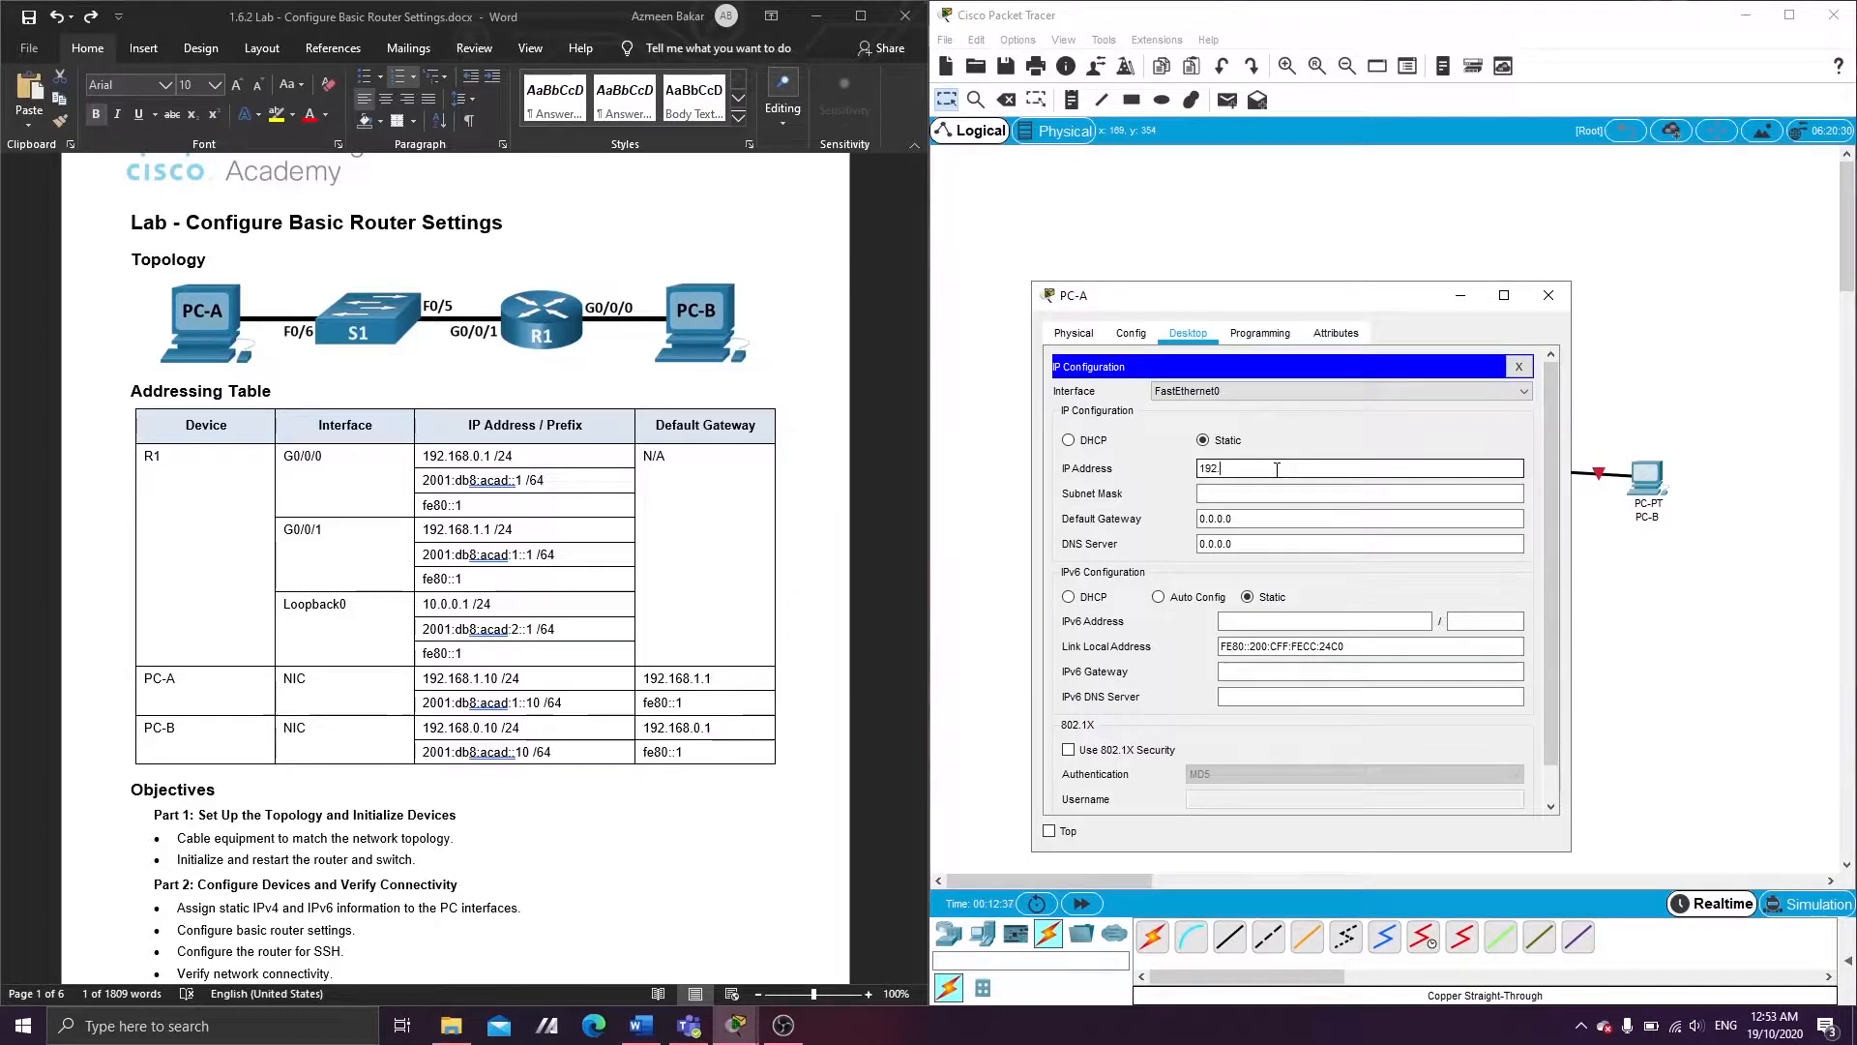
{"action": "type", "text": ".168"}
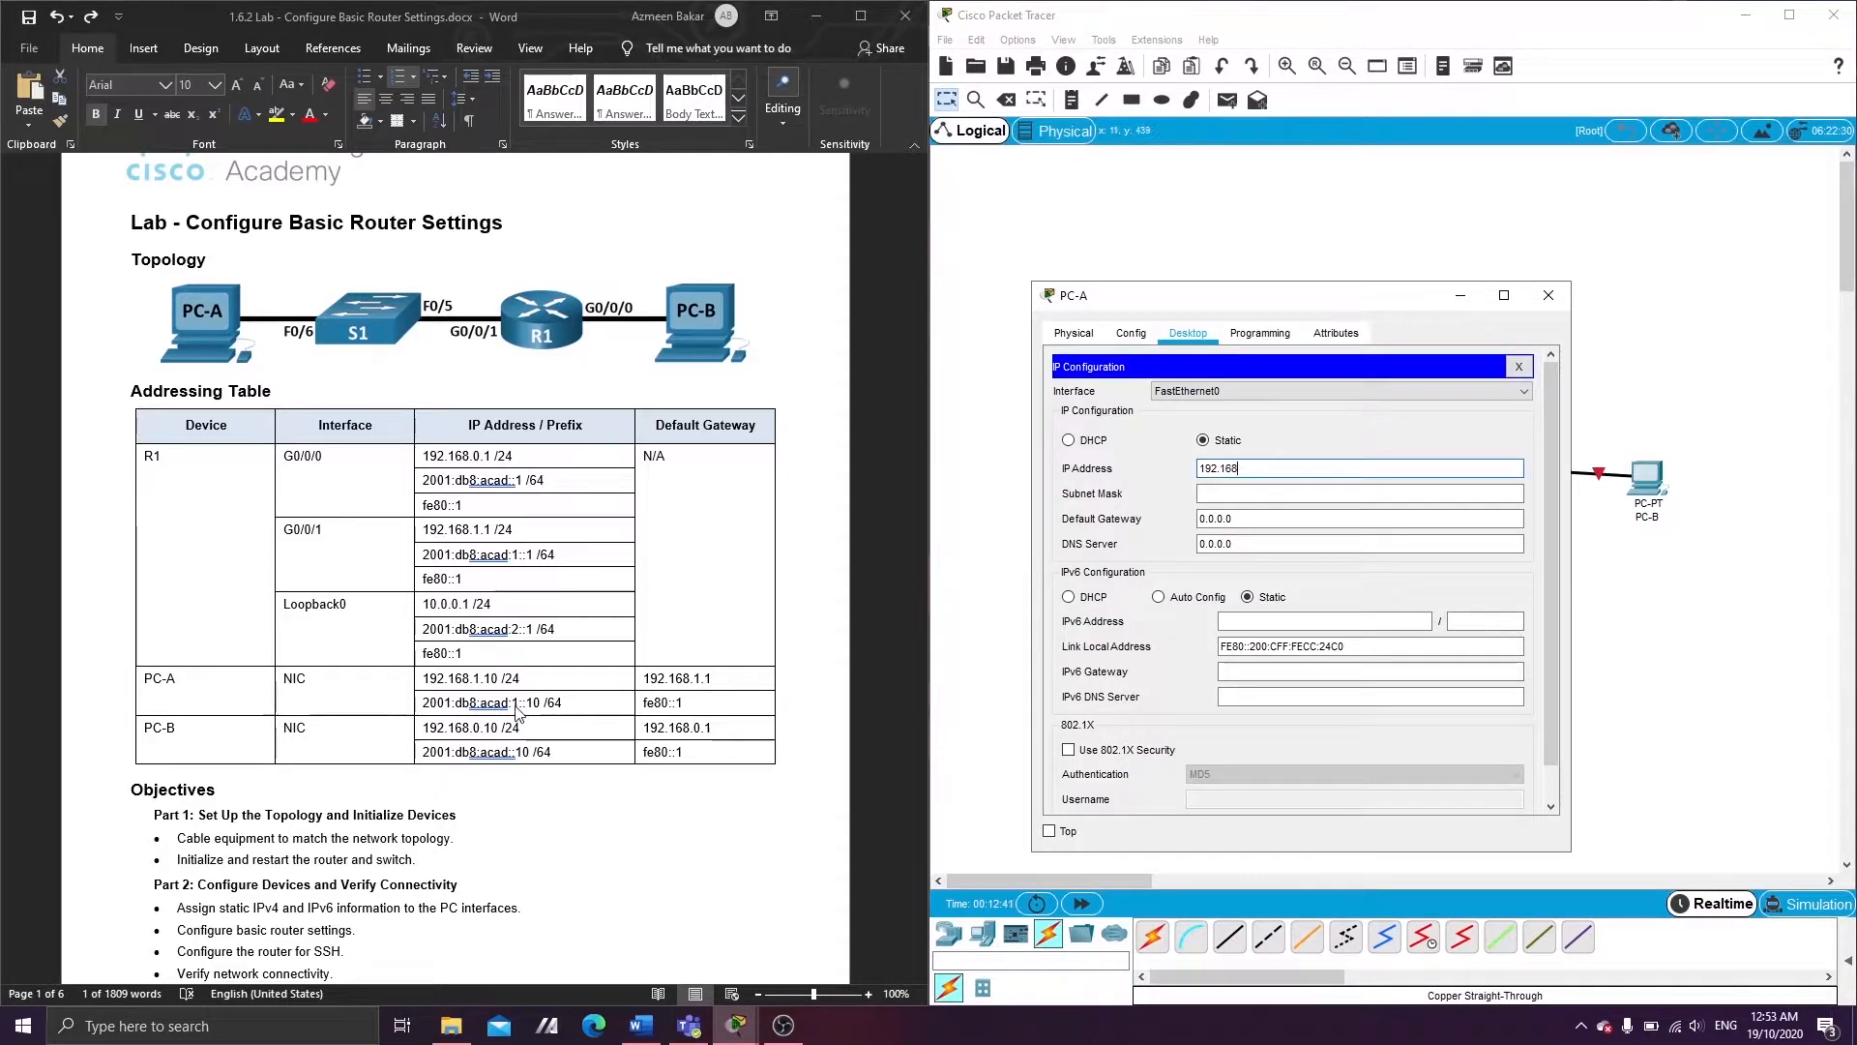
{"action": "type", "text": ".1.10"}
{"action": "key", "text": "Tab"}
{"action": "key", "text": "Tab"}
{"action": "type", "text": "1"}
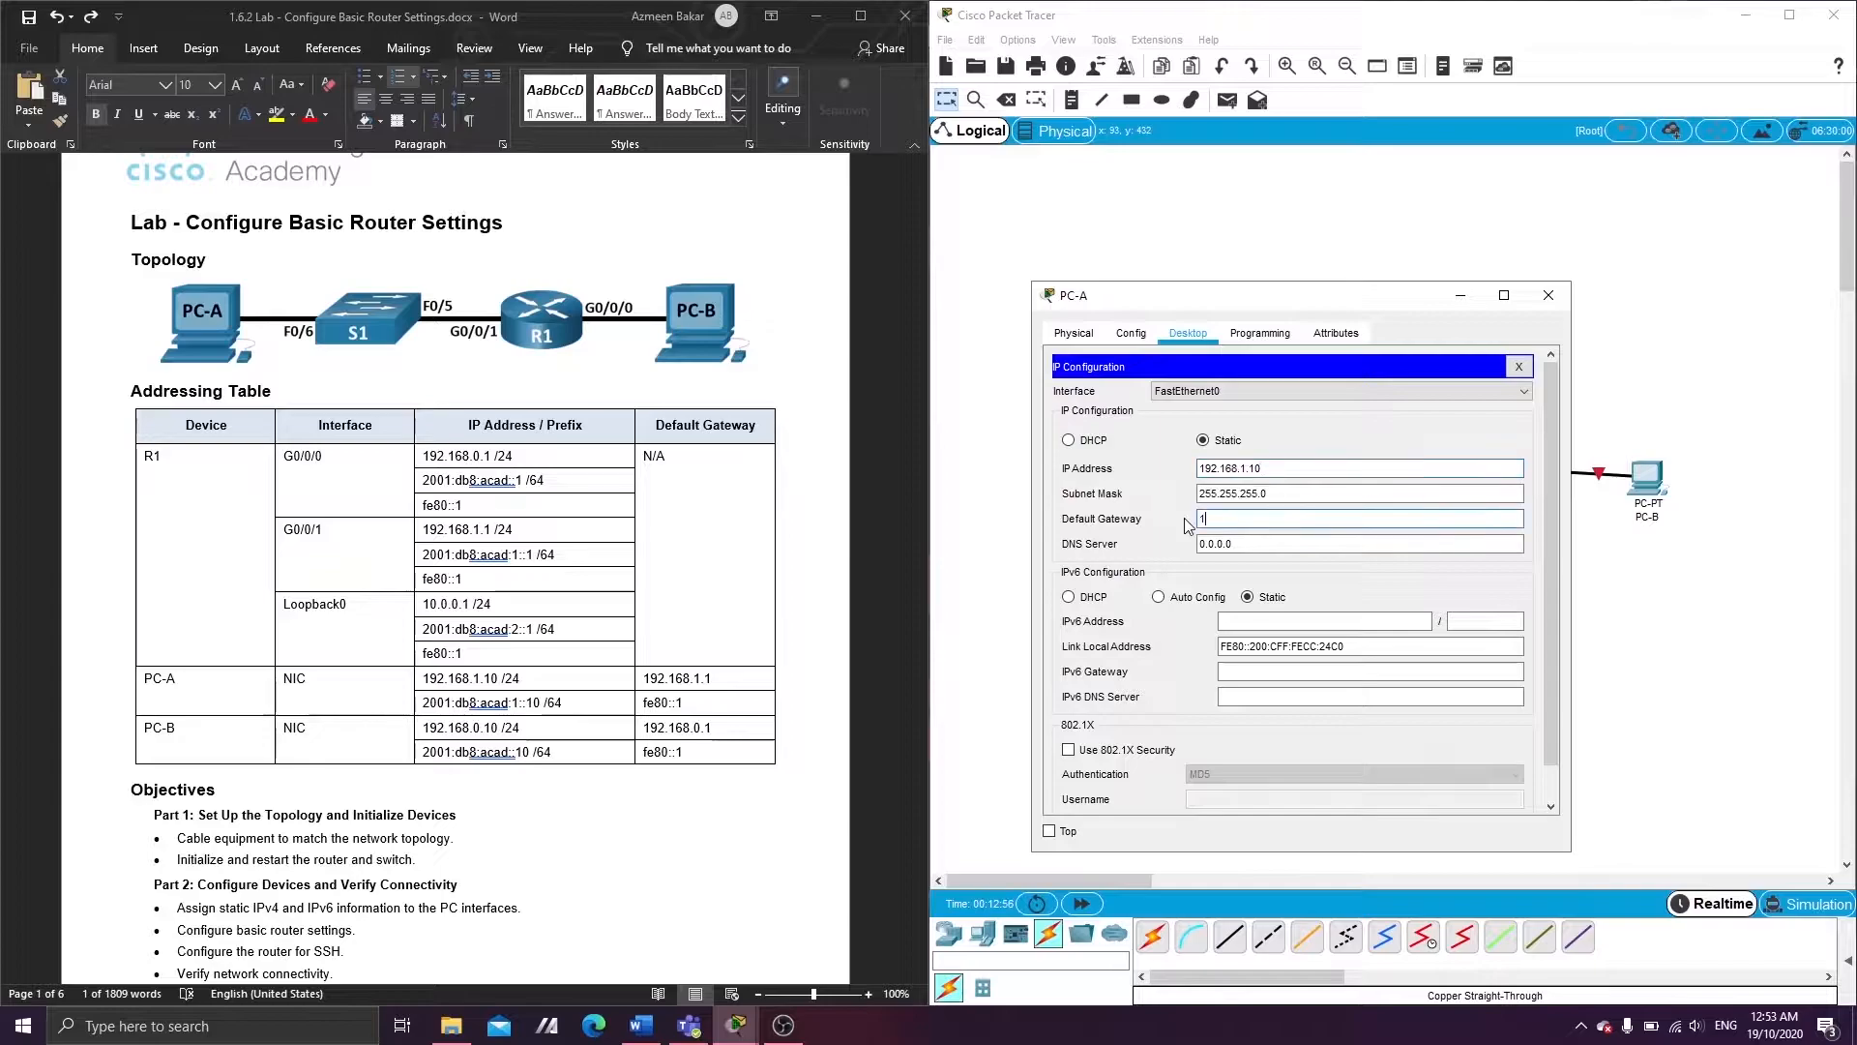
{"action": "type", "text": "92.168.1.1"}
- Set PC-A's IPv6 address 2001:db8:acad:1::10/64 with gateway fe80::1 and close its window
{"action": "left_click", "coordinate": [1306, 625]}
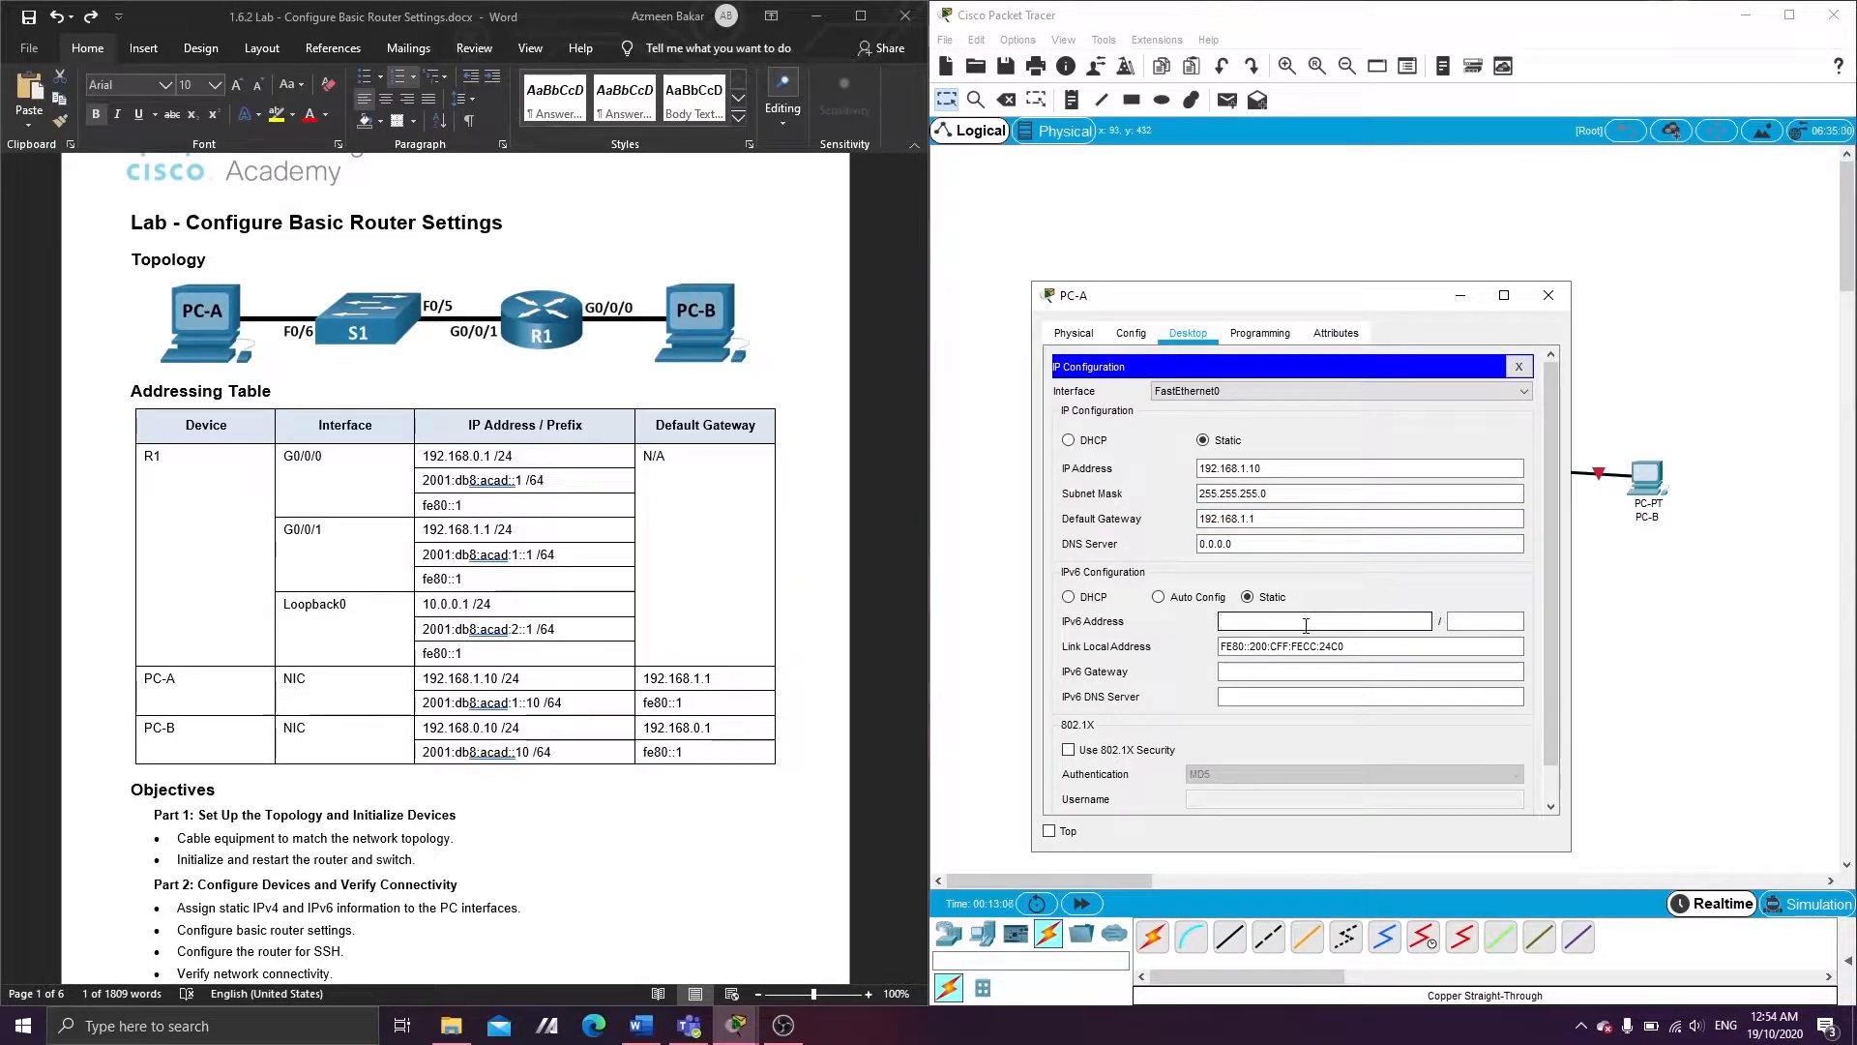
{"action": "type", "text": "2001"}
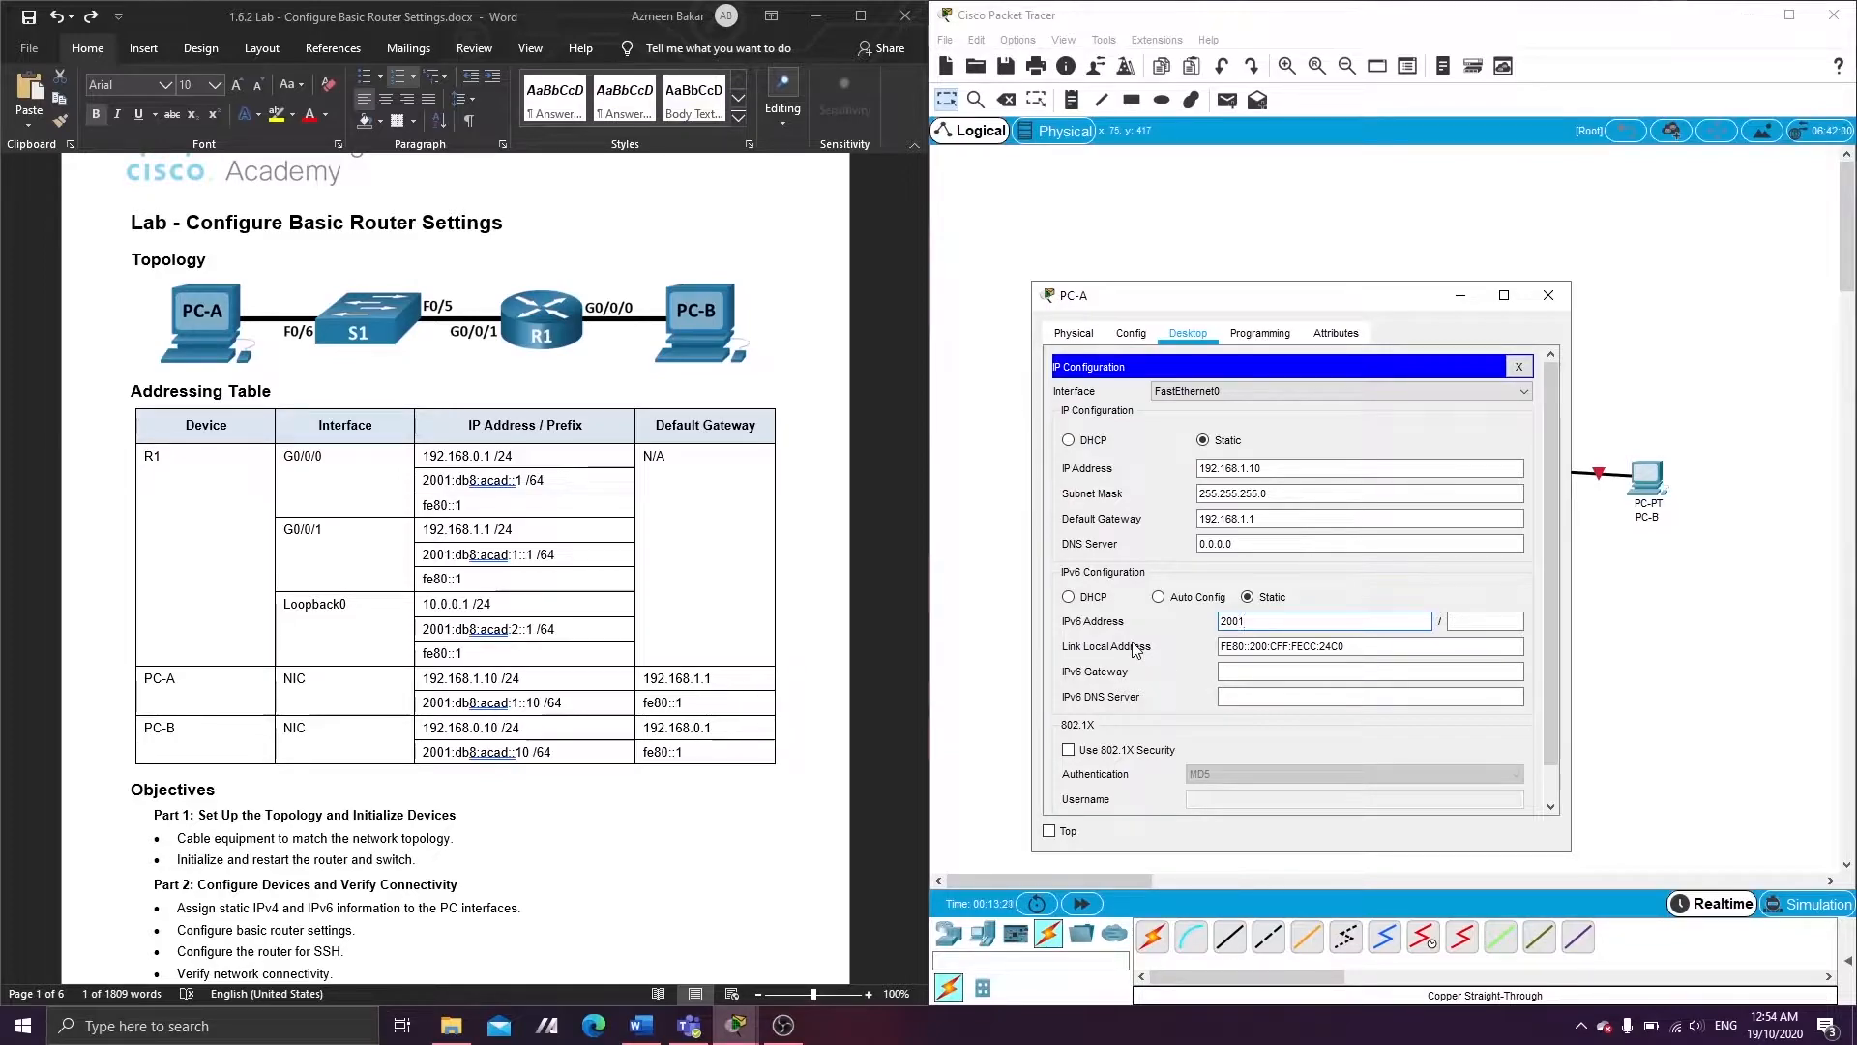
{"action": "type", "text": ":db8:acad:1::10"}
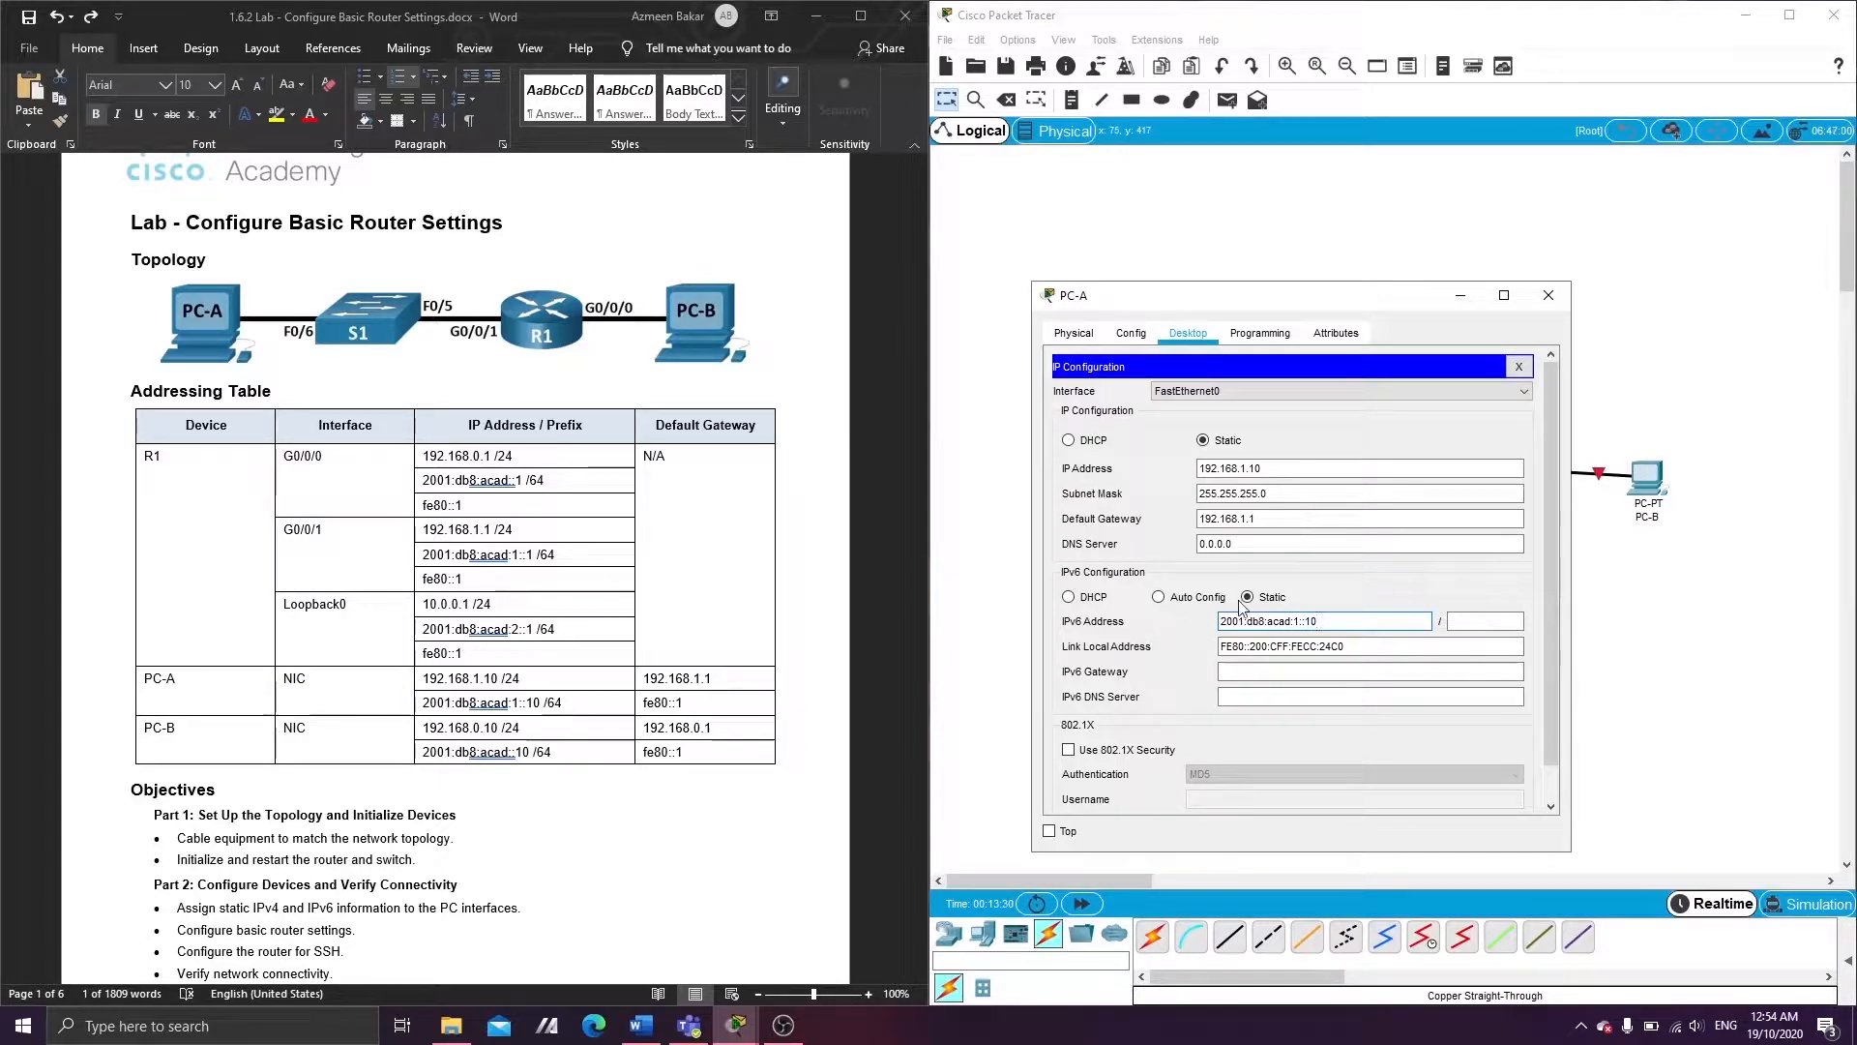
{"action": "left_click", "coordinate": [1483, 623]}
{"action": "type", "text": "64"}
{"action": "left_click", "coordinate": [1235, 669]}
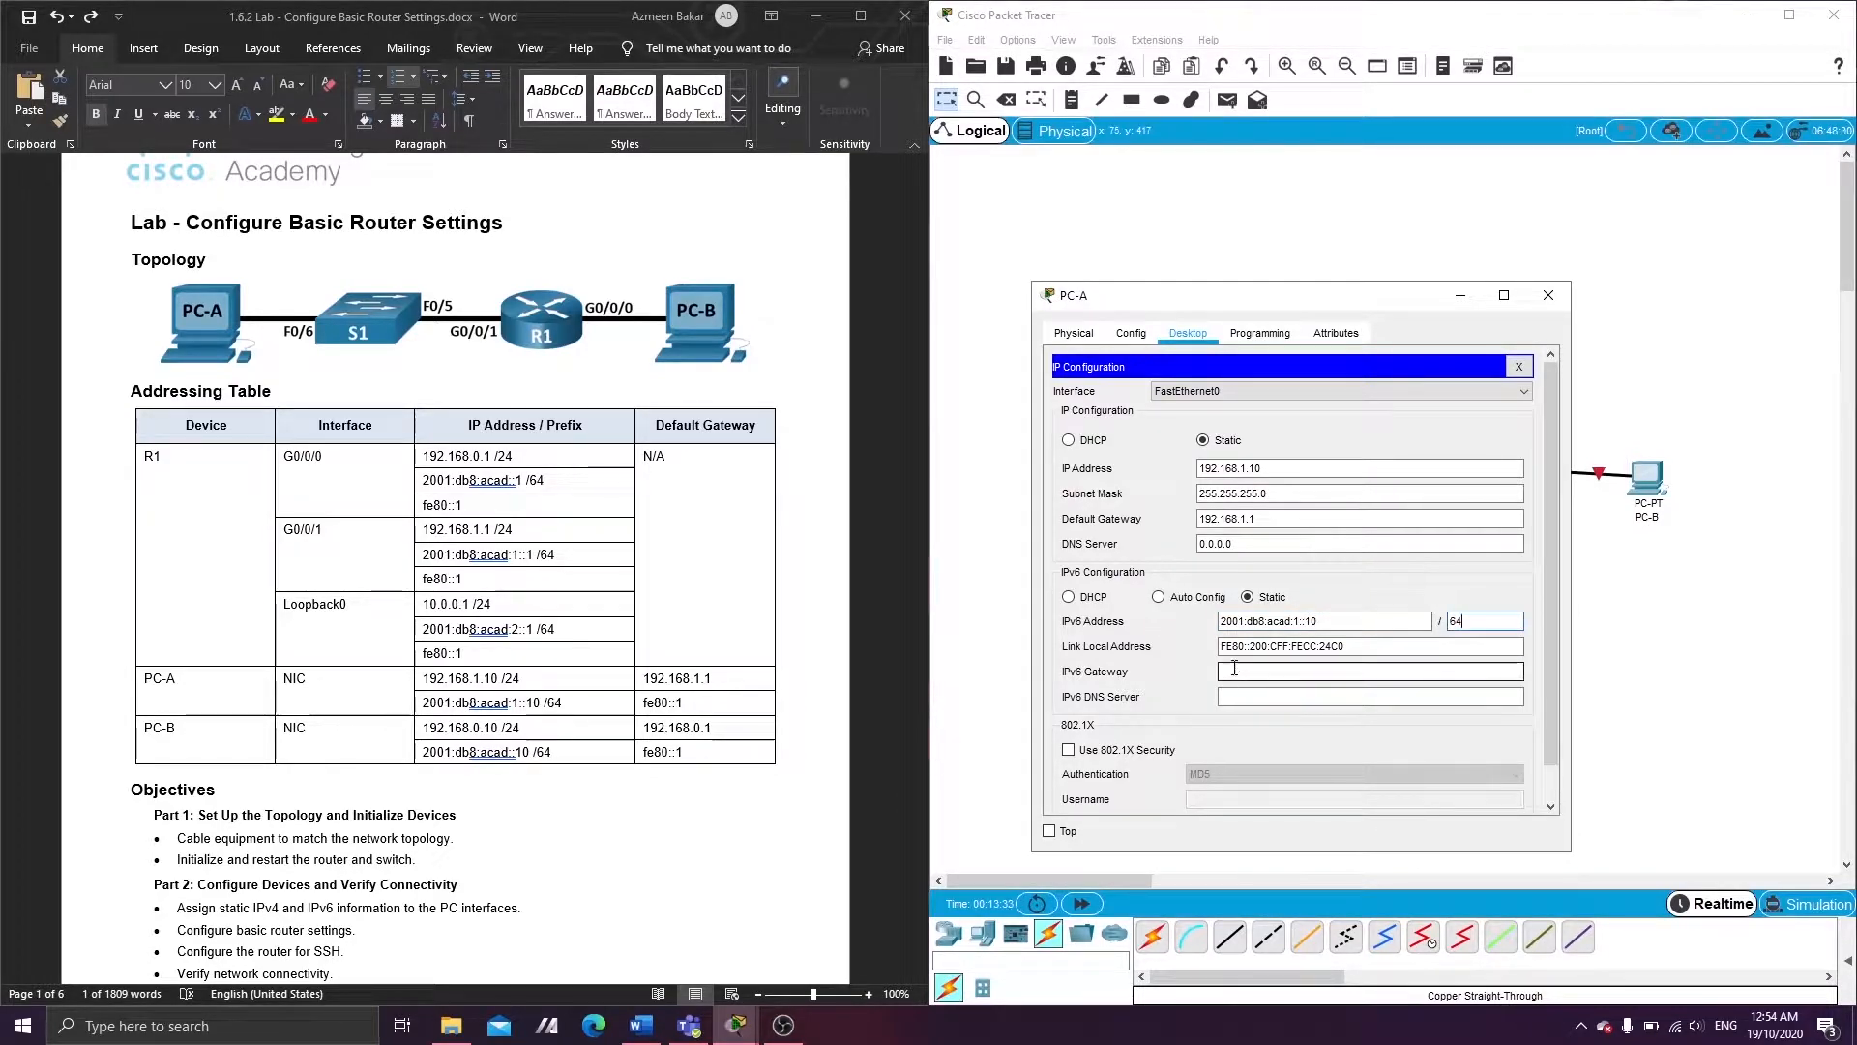
{"action": "type", "text": "fe80::1"}
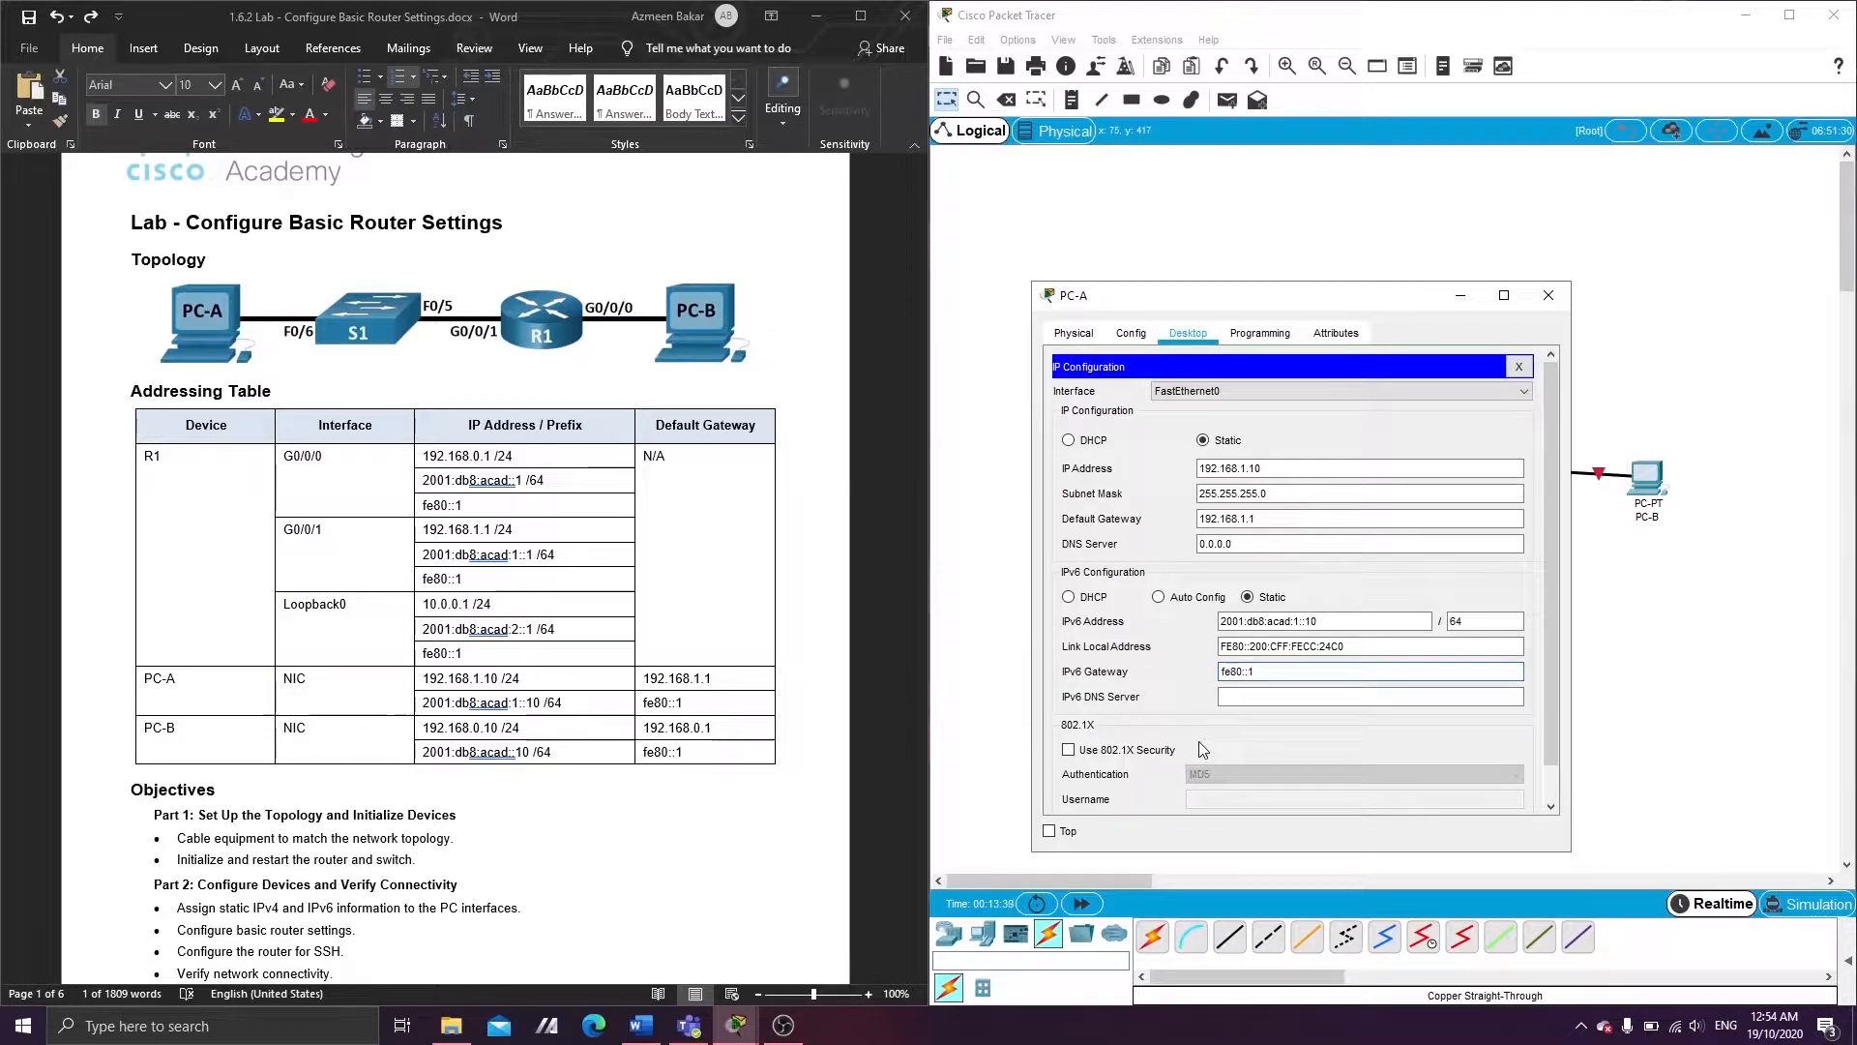
{"action": "left_click", "coordinate": [1562, 300]}
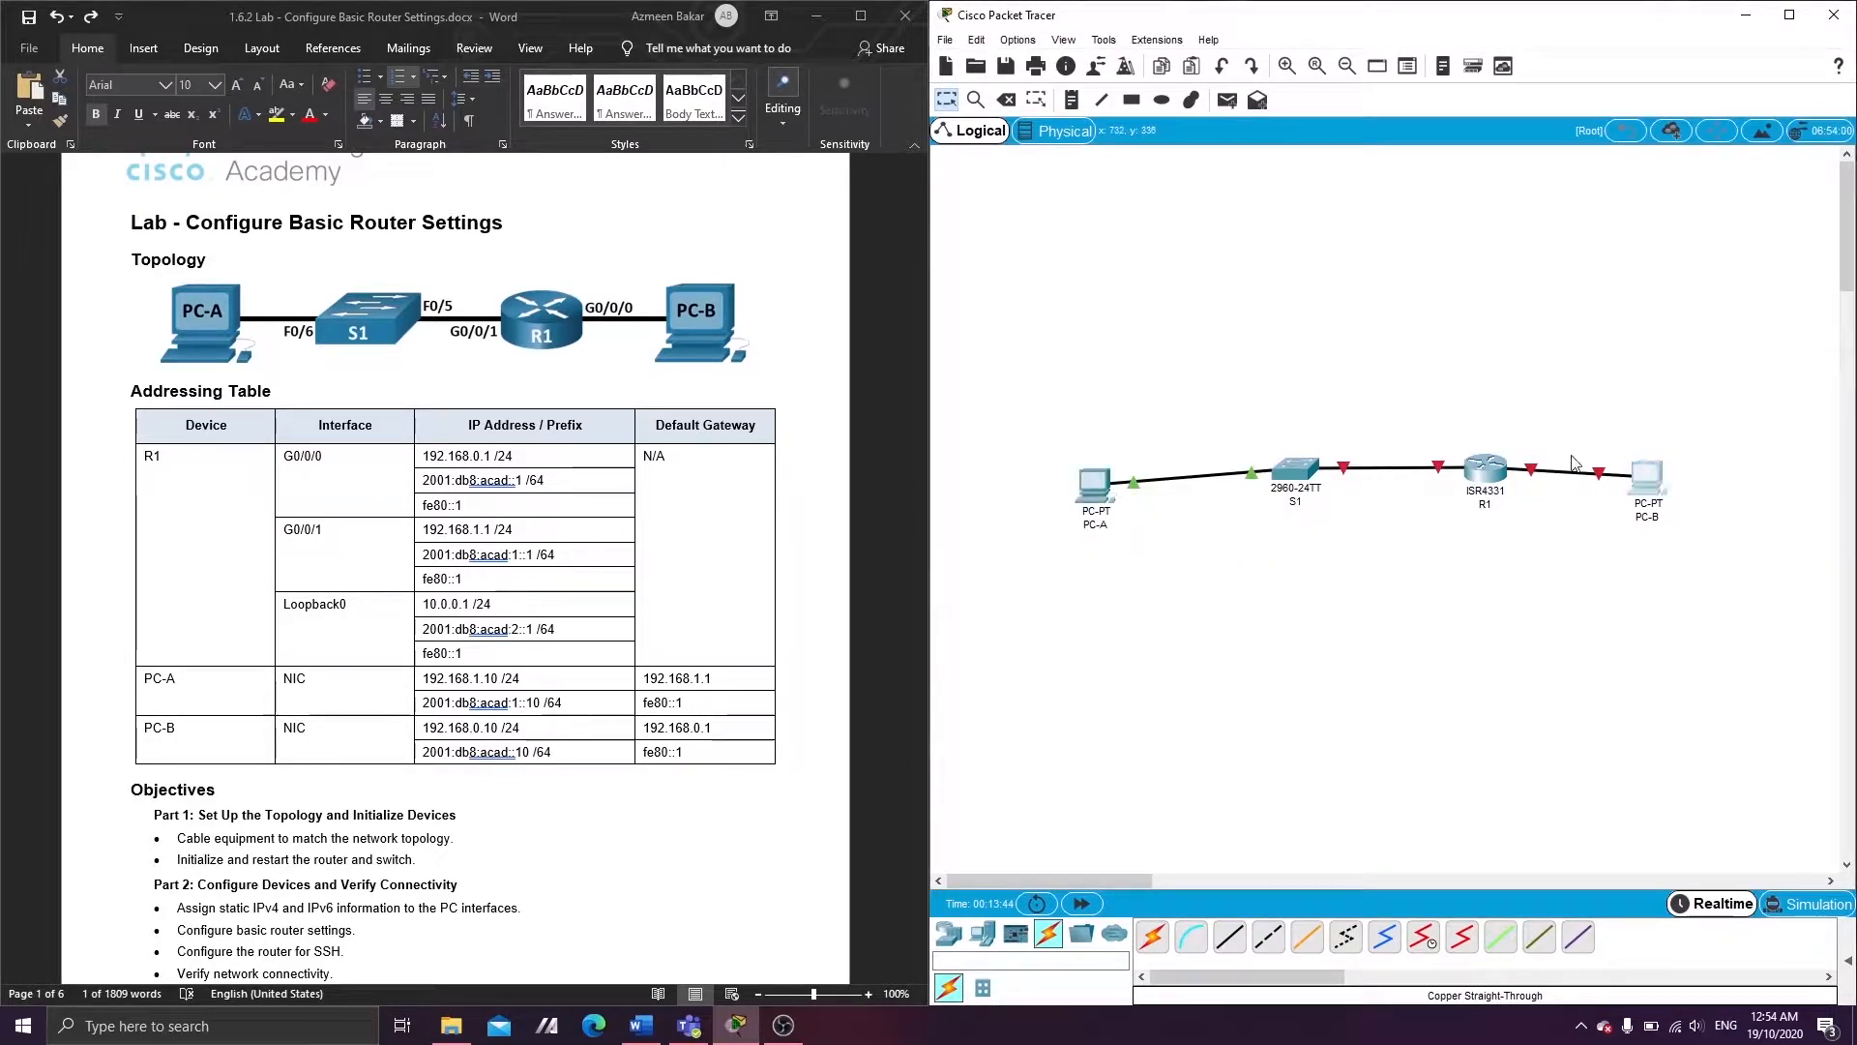
- Give PC-B IPv4 address 192.168.0.10, mask 255.255.255.0 and gateway 192.168.0.1
{"action": "left_click", "coordinate": [1622, 473]}
{"action": "left_click_drag", "start_coordinate": [846, 228], "coordinate": [1169, 251]}
{"action": "left_click", "coordinate": [1149, 263]}
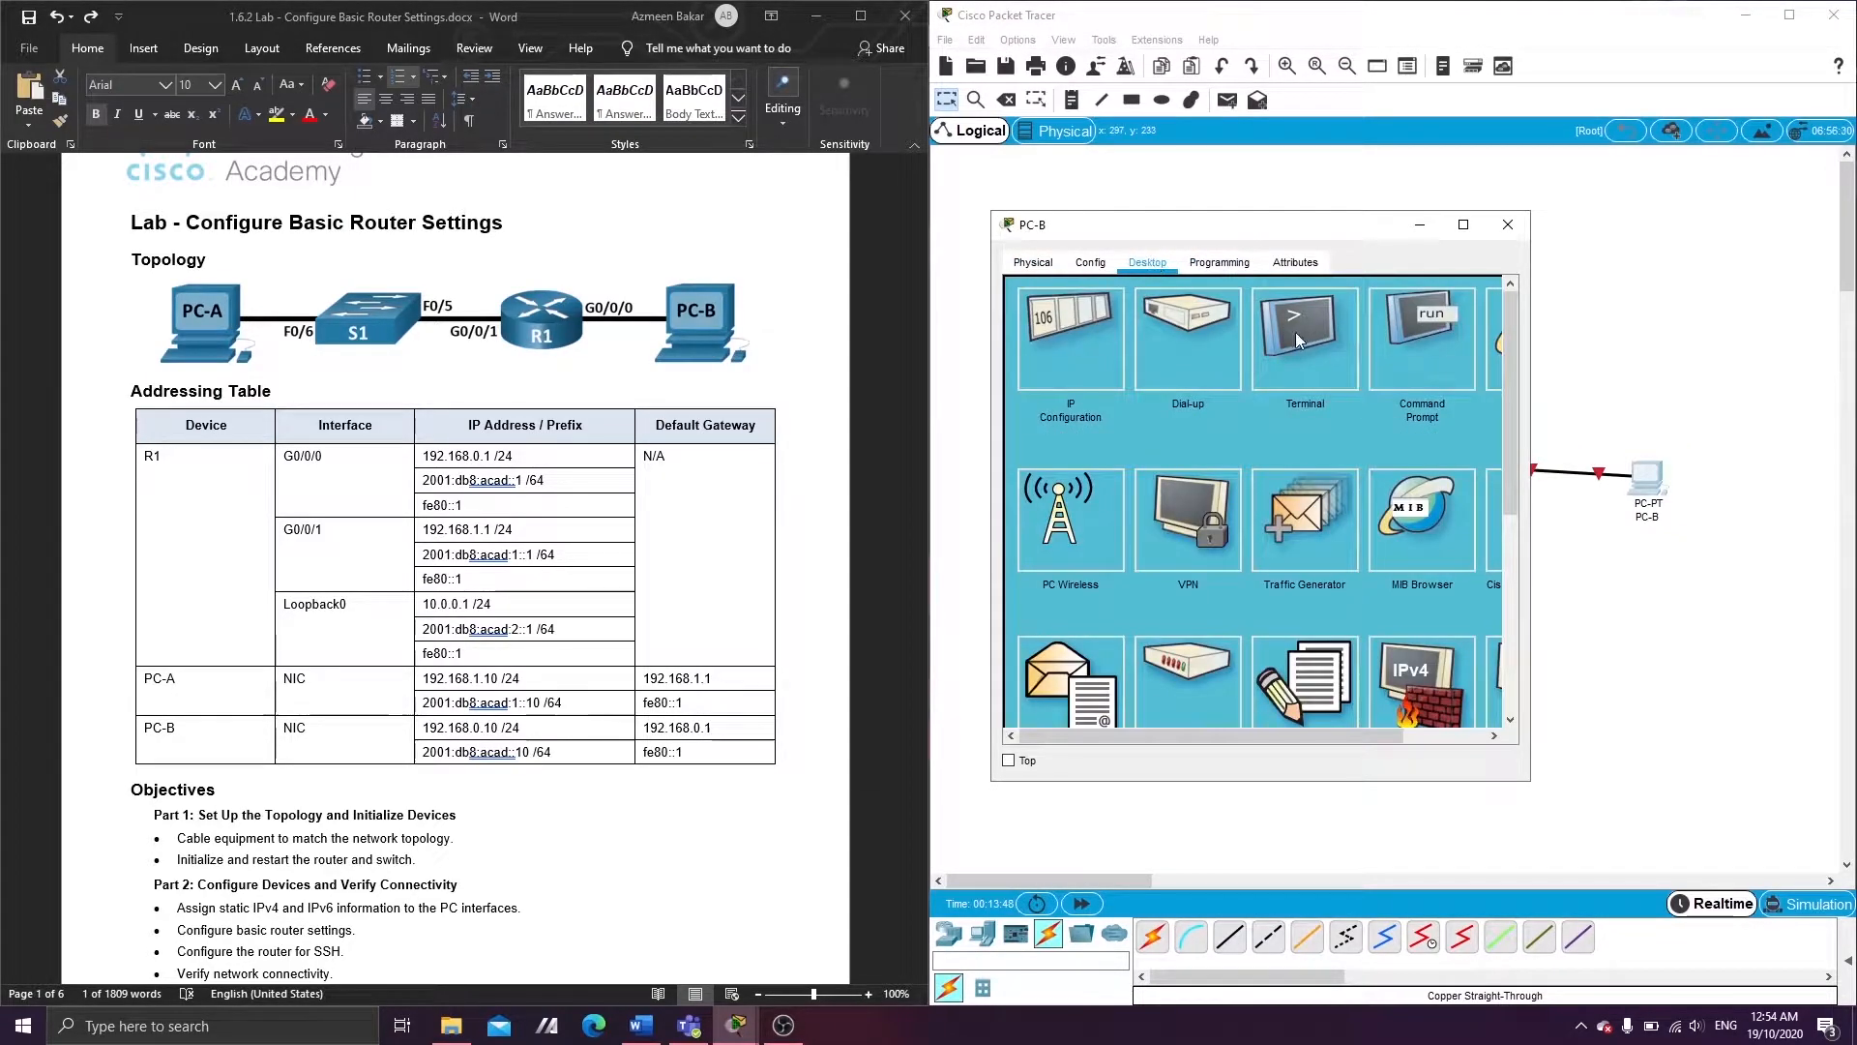
{"action": "left_click", "coordinate": [1068, 339]}
{"action": "left_click", "coordinate": [1190, 397]}
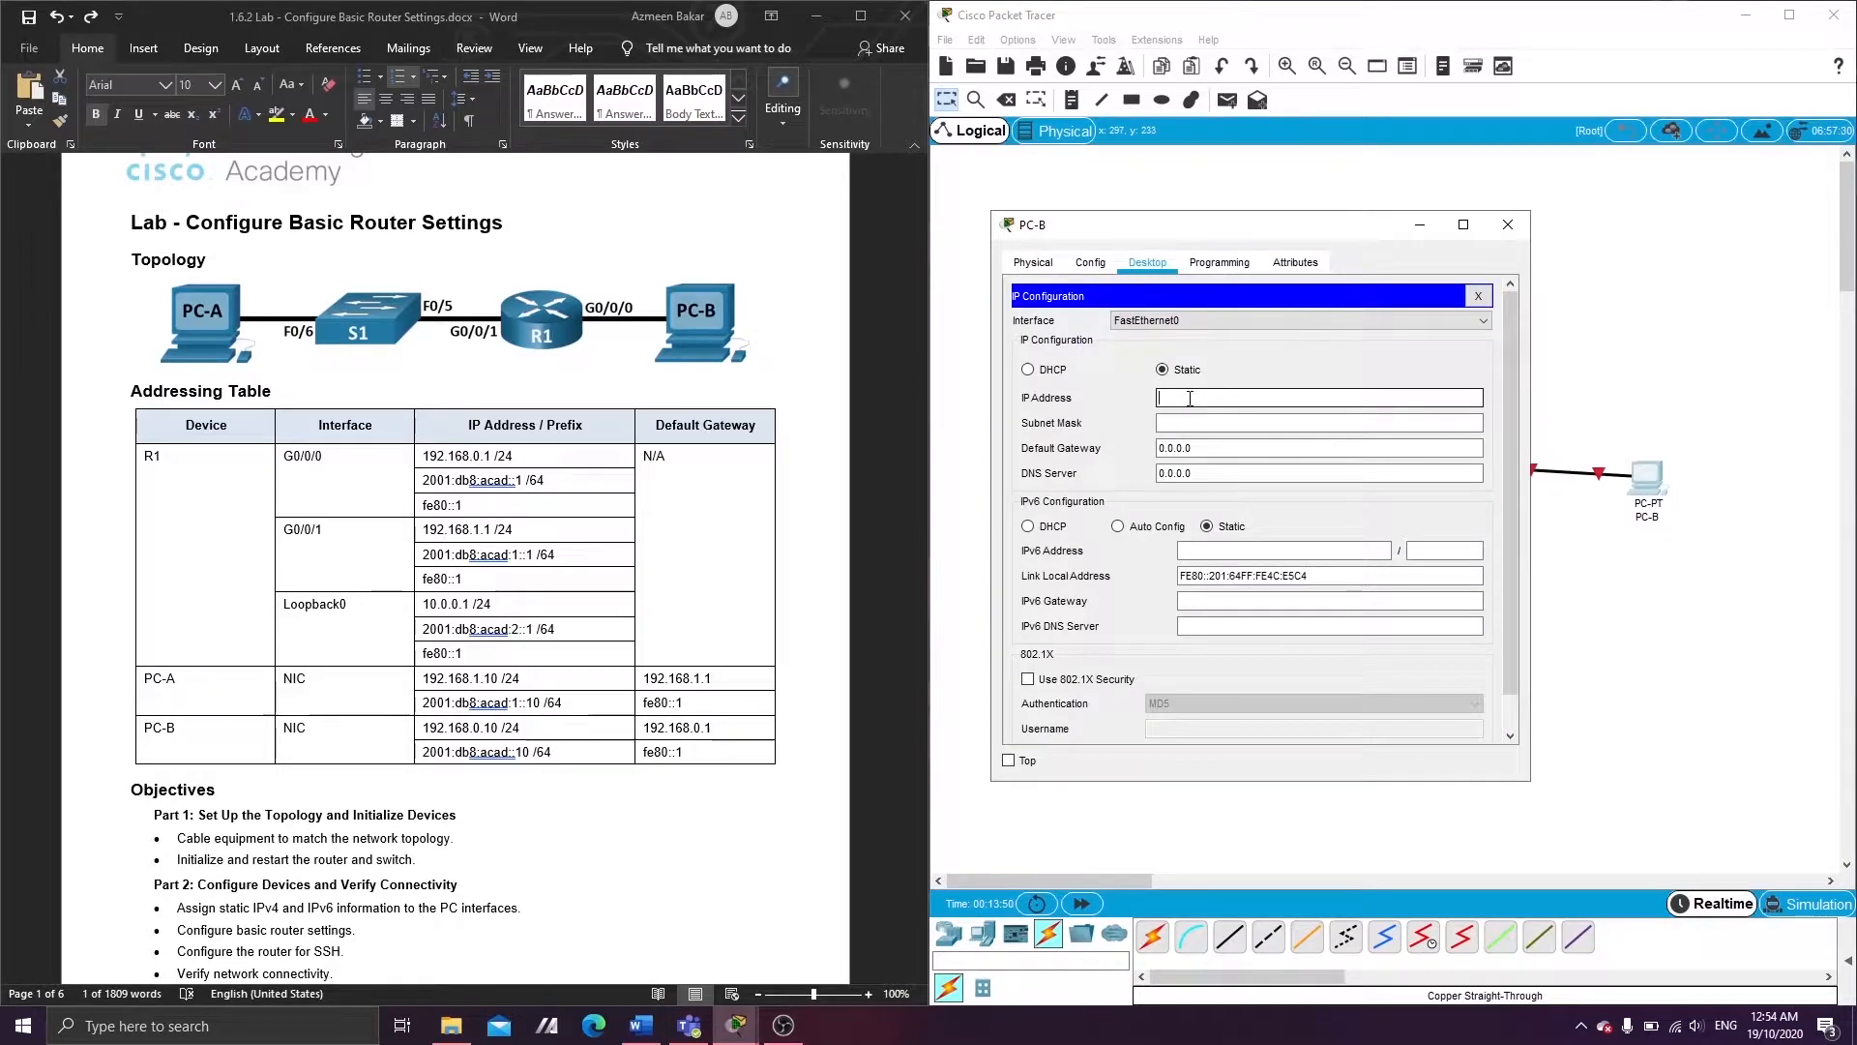
{"action": "type", "text": "192.168.0.10"}
{"action": "left_click", "coordinate": [1202, 422]}
{"action": "left_click", "coordinate": [1200, 421]}
{"action": "key", "text": "Tab"}
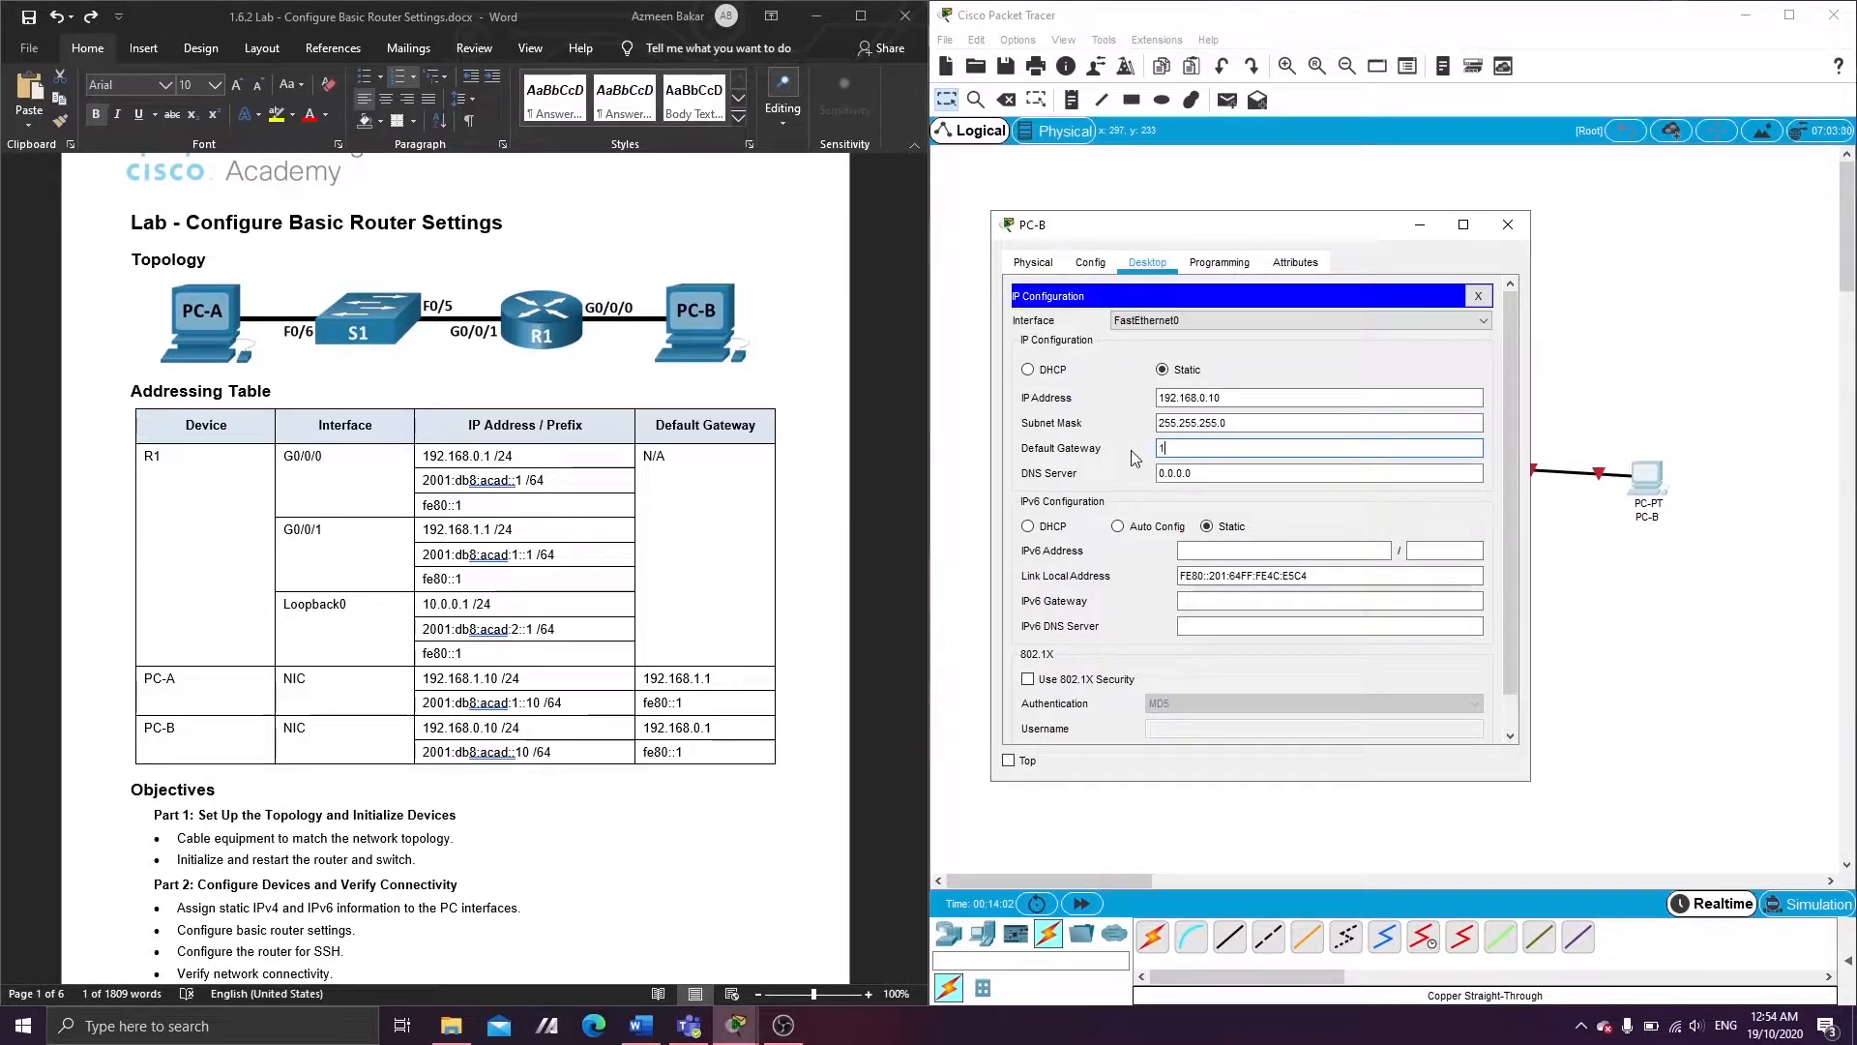
{"action": "type", "text": "192.168.0.1"}
{"action": "key", "text": "BackSpace"}
{"action": "type", "text": "0.1"}
- Set PC-B's IPv6 address 2001:db8:acad::10/64 with gateway fe80::1 and close its window
{"action": "left_click", "coordinate": [1229, 549]}
{"action": "type", "text": "20"}
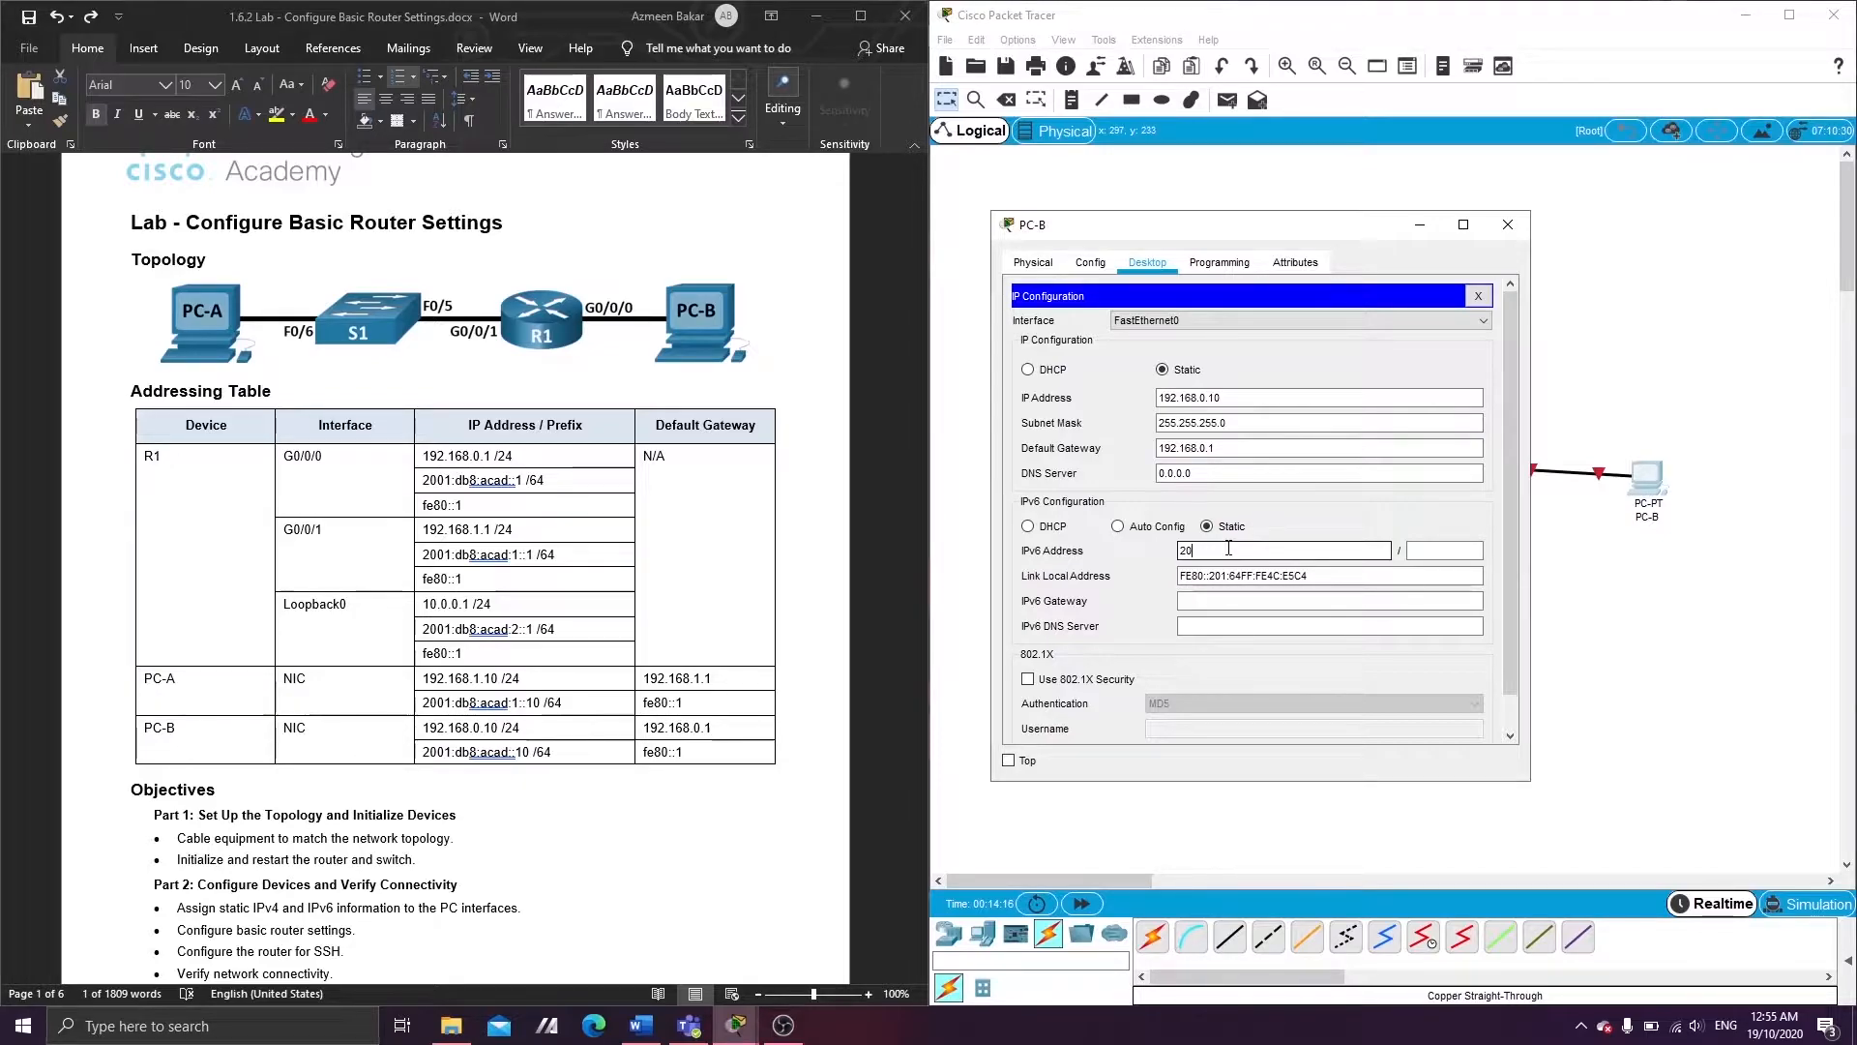
{"action": "type", "text": "11:db8:acad::10"}
{"action": "left_click", "coordinate": [1410, 551]}
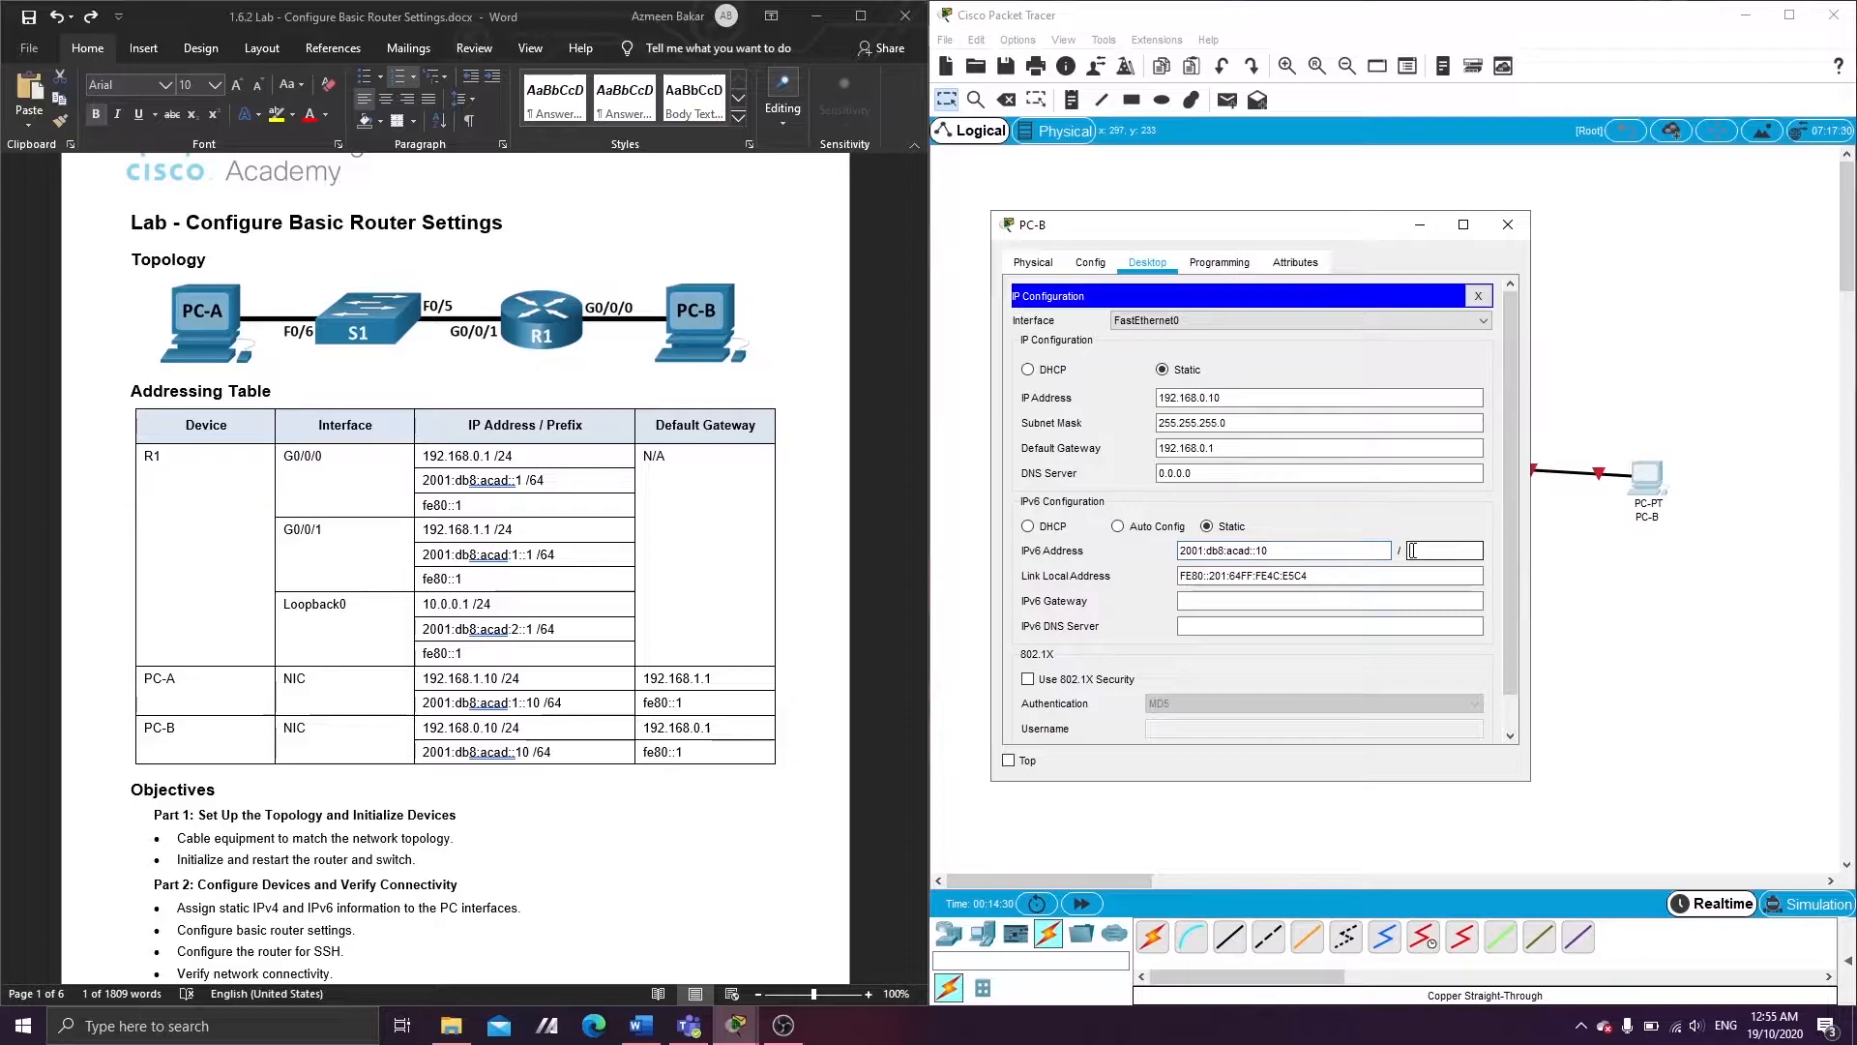
{"action": "left_click", "coordinate": [1311, 603]}
{"action": "type", "text": "fe80::1"}
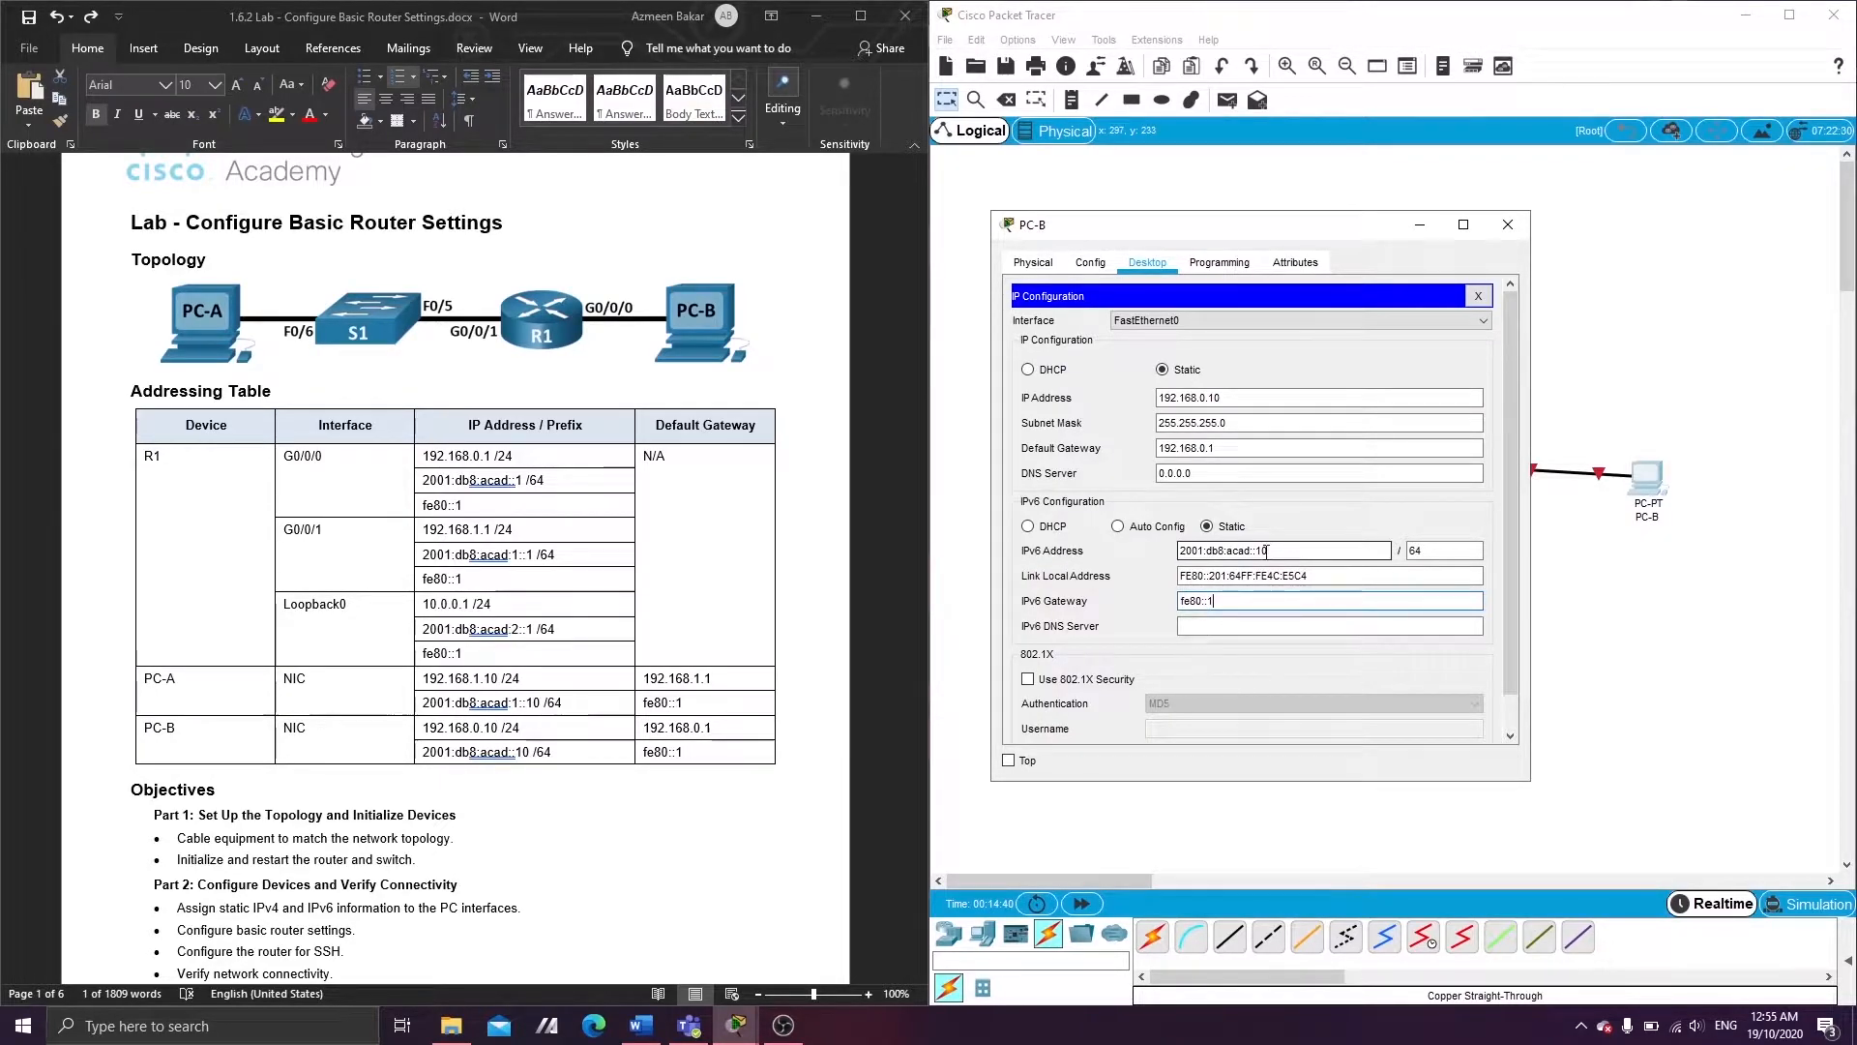
{"action": "left_click", "coordinate": [1507, 223]}
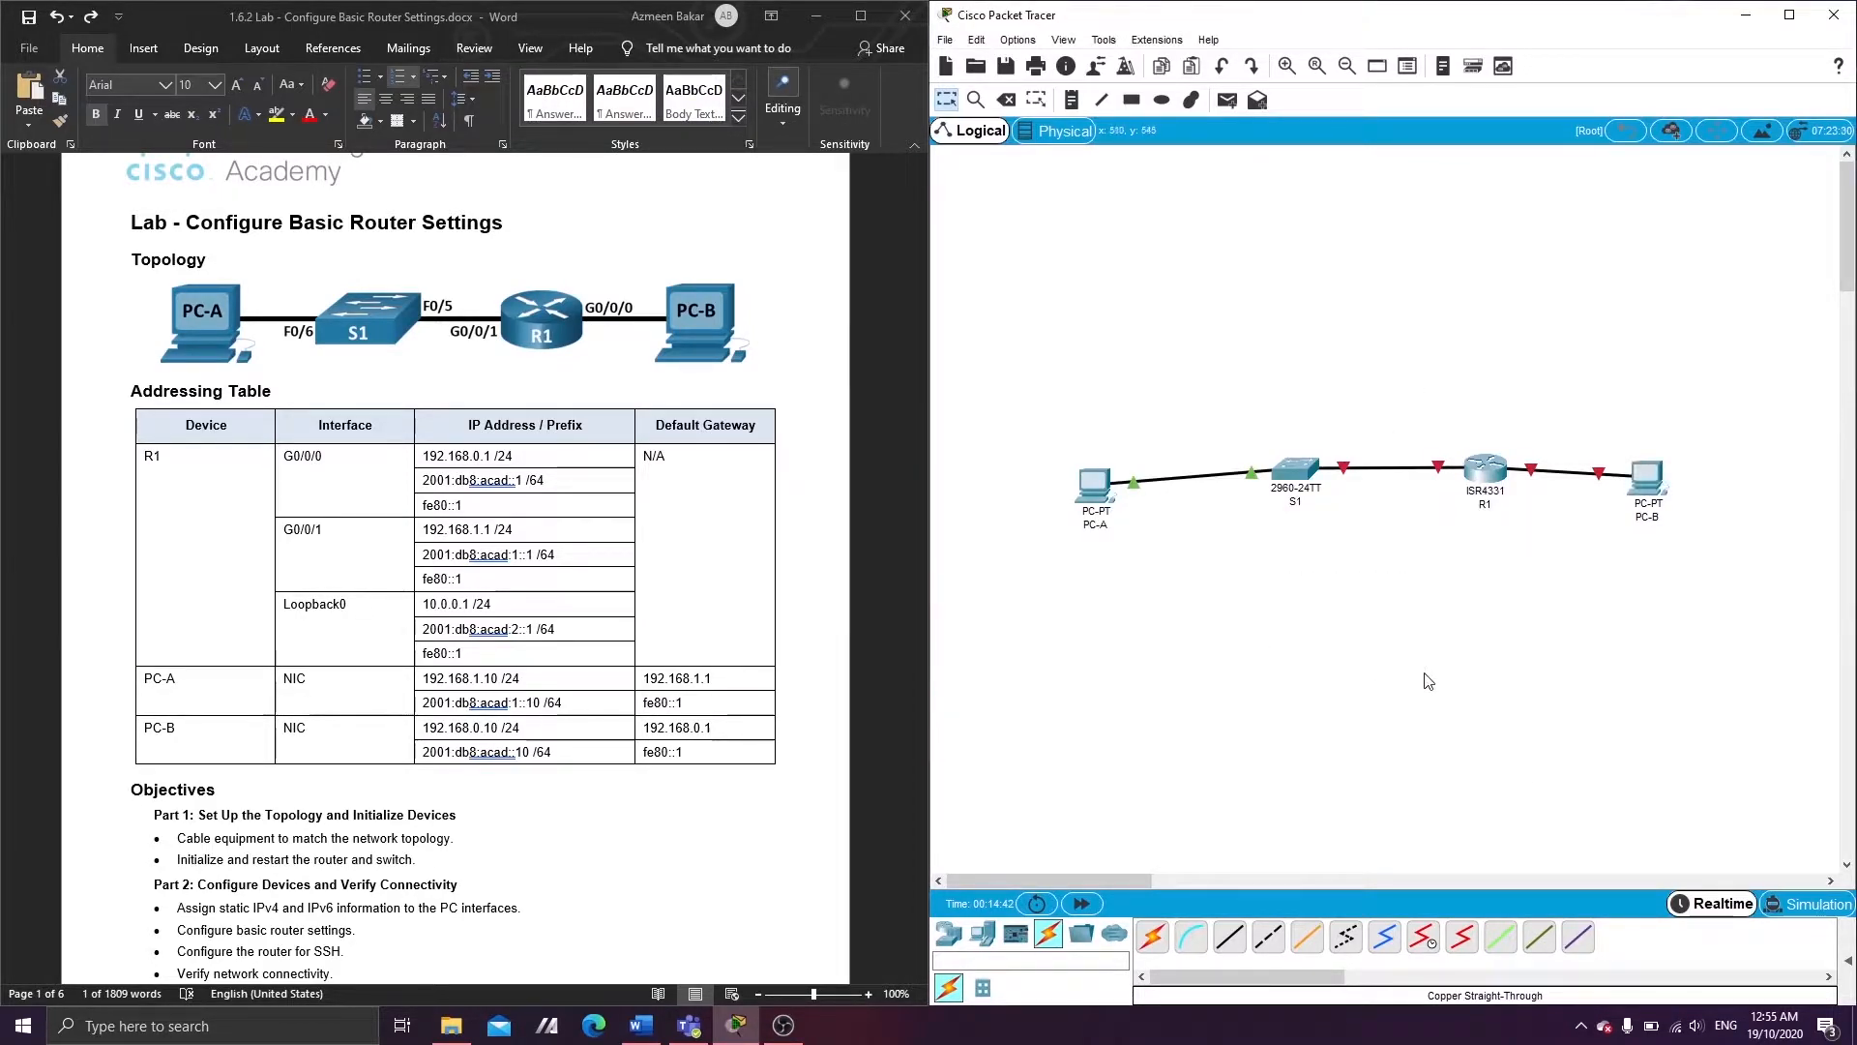
- On R1's console, decline the initial setup dialog and enter global configuration mode
{"action": "left_click", "coordinate": [1485, 474]}
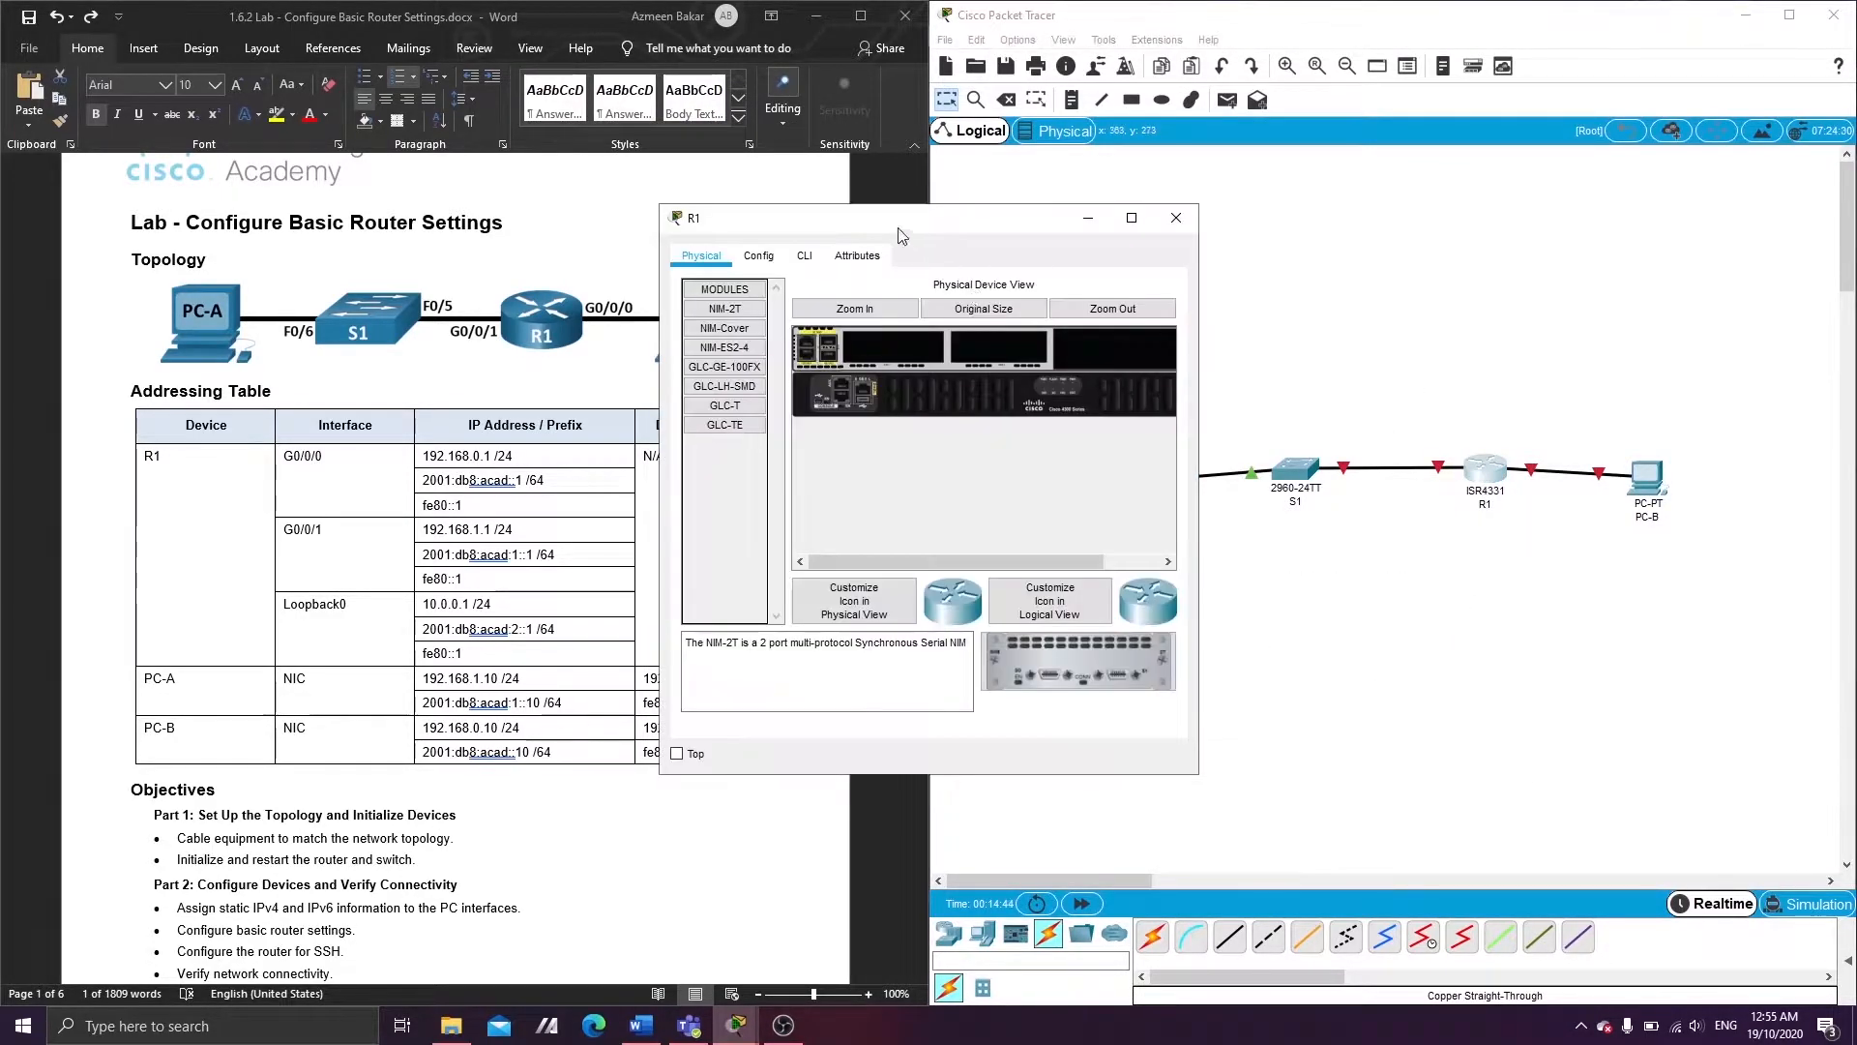
{"action": "left_click_drag", "start_coordinate": [876, 221], "coordinate": [1229, 220]}
{"action": "left_click", "coordinate": [1155, 252]}
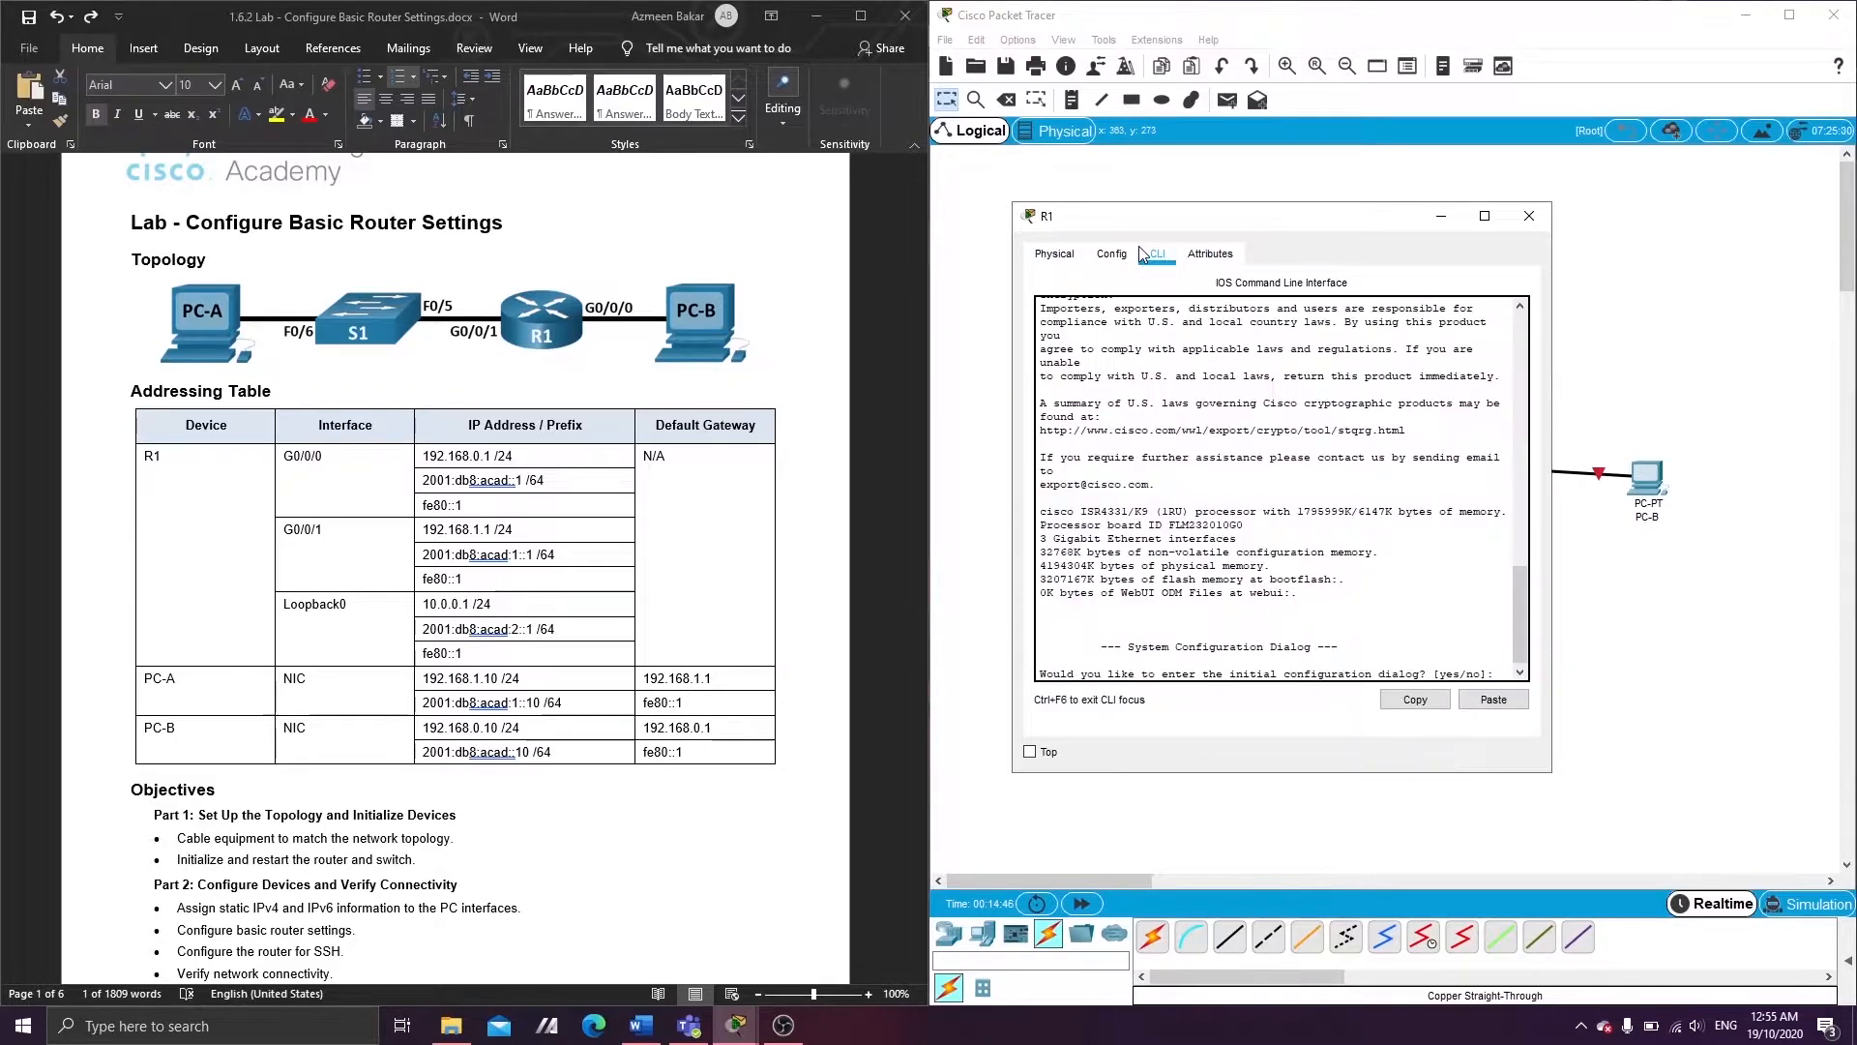
{"action": "type", "text": "no"}
{"action": "key", "text": "Return"}
{"action": "key", "text": "Return"}
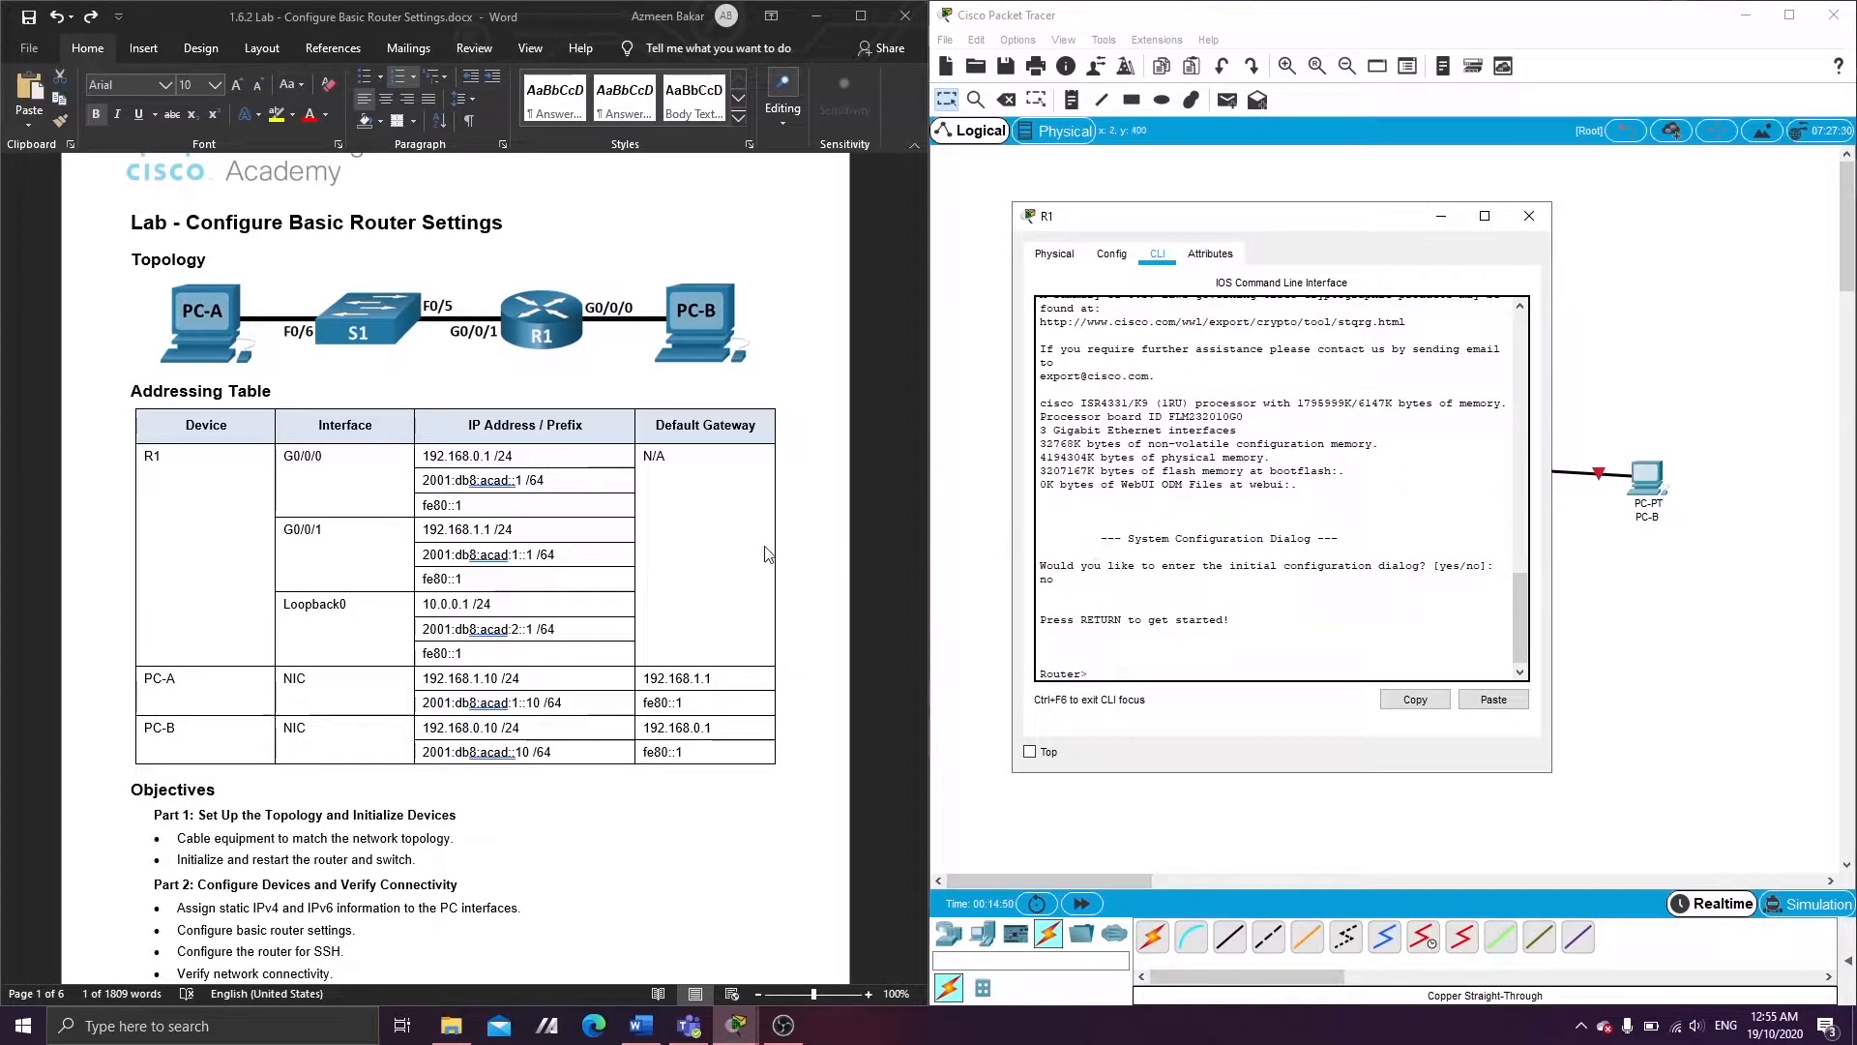
{"action": "scroll", "coordinate": [580, 580], "scroll_direction": "down", "scroll_amount": 15}
{"action": "type", "text": "enab"}
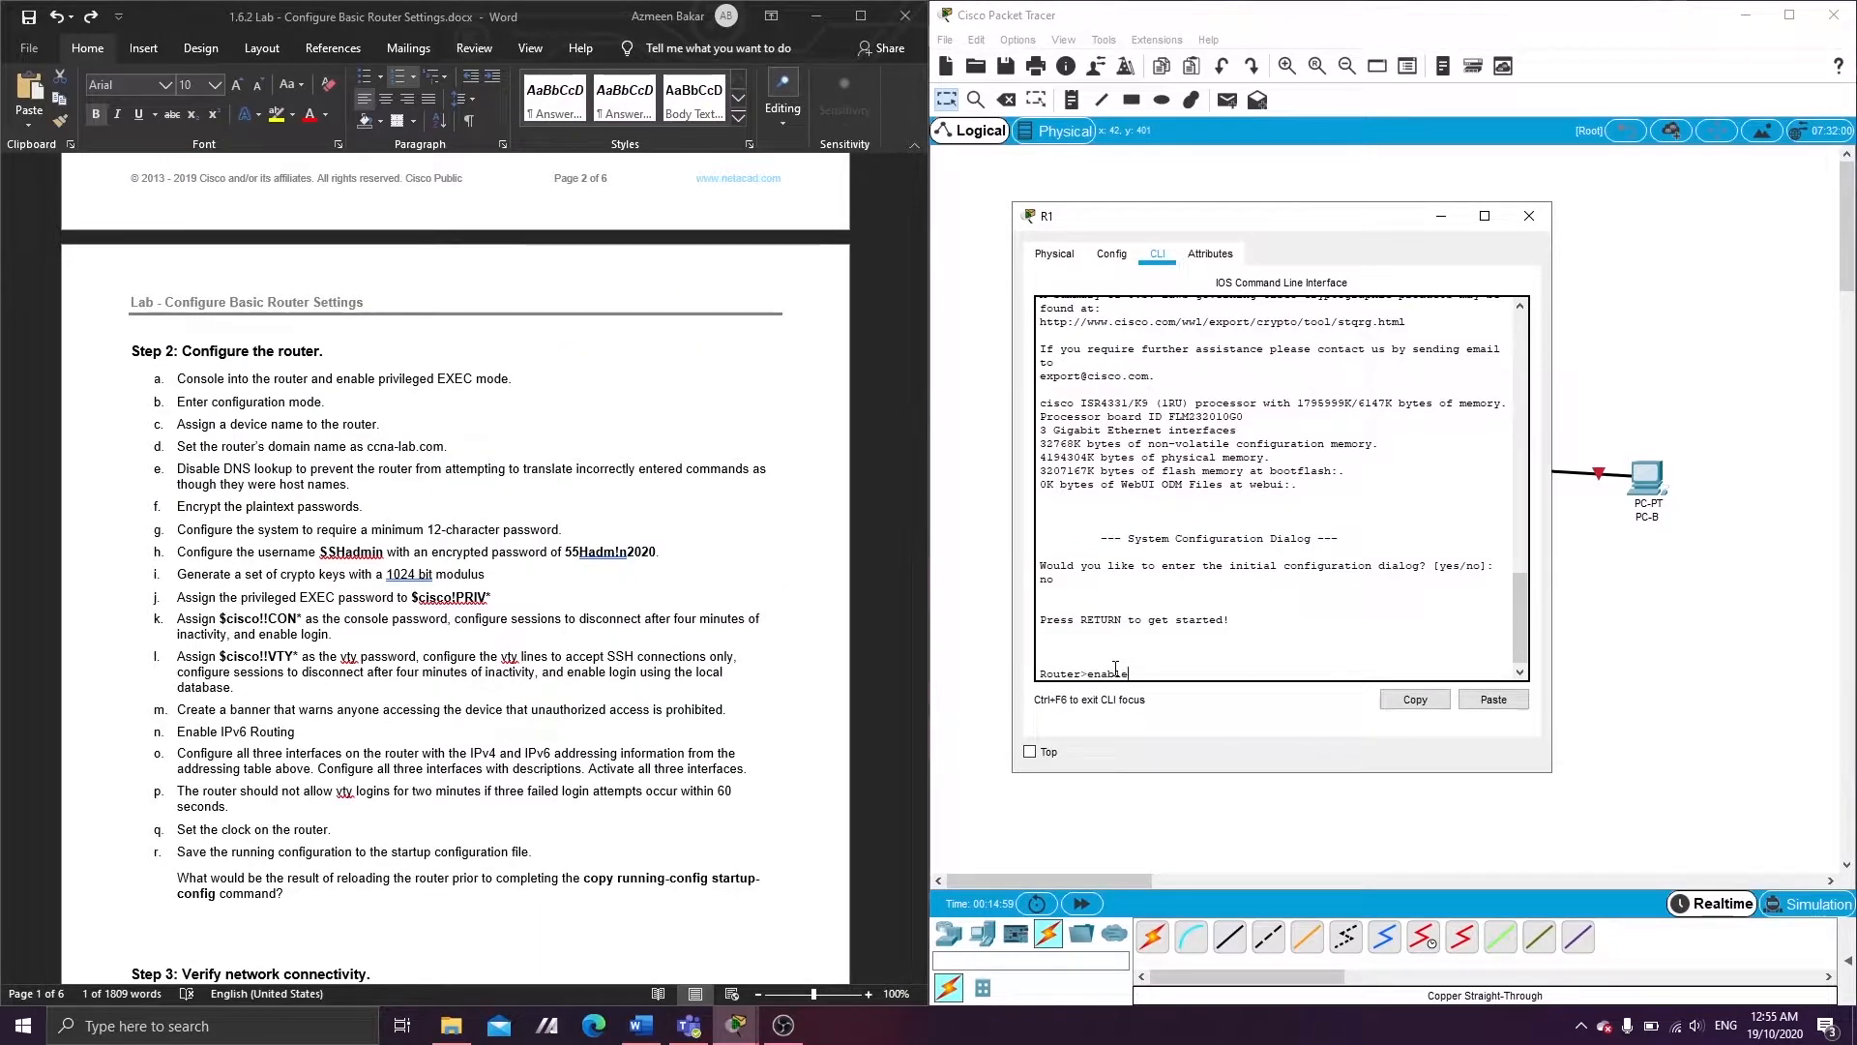
{"action": "type", "text": "le"}
{"action": "key", "text": "Return"}
{"action": "type", "text": "config t"}
{"action": "key", "text": "Return"}
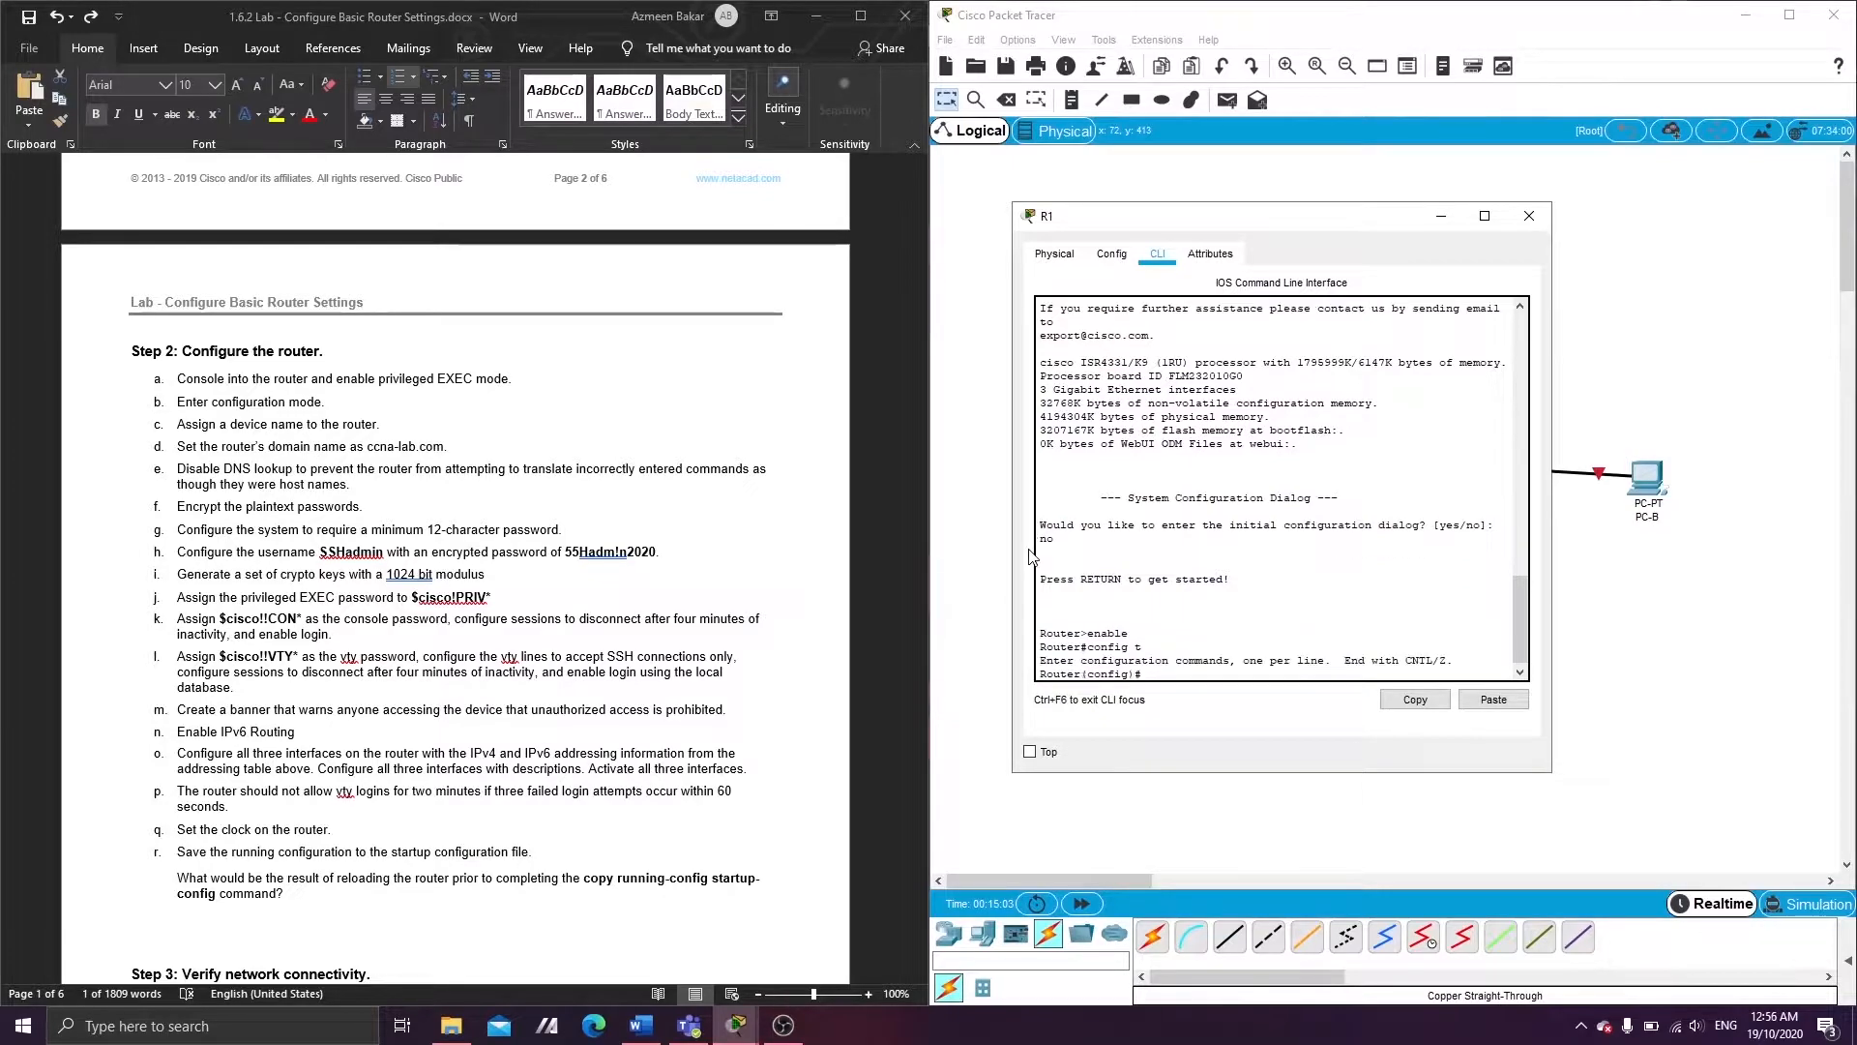
{"action": "key", "text": "Return"}
- Set R1's hostname to R1 and its domain name to ccnalab.com
{"action": "type", "text": "hostan"}
{"action": "type", "text": "name "}
{"action": "type", "text": "R1"}
{"action": "key", "text": "Return"}
{"action": "key", "text": "Return"}
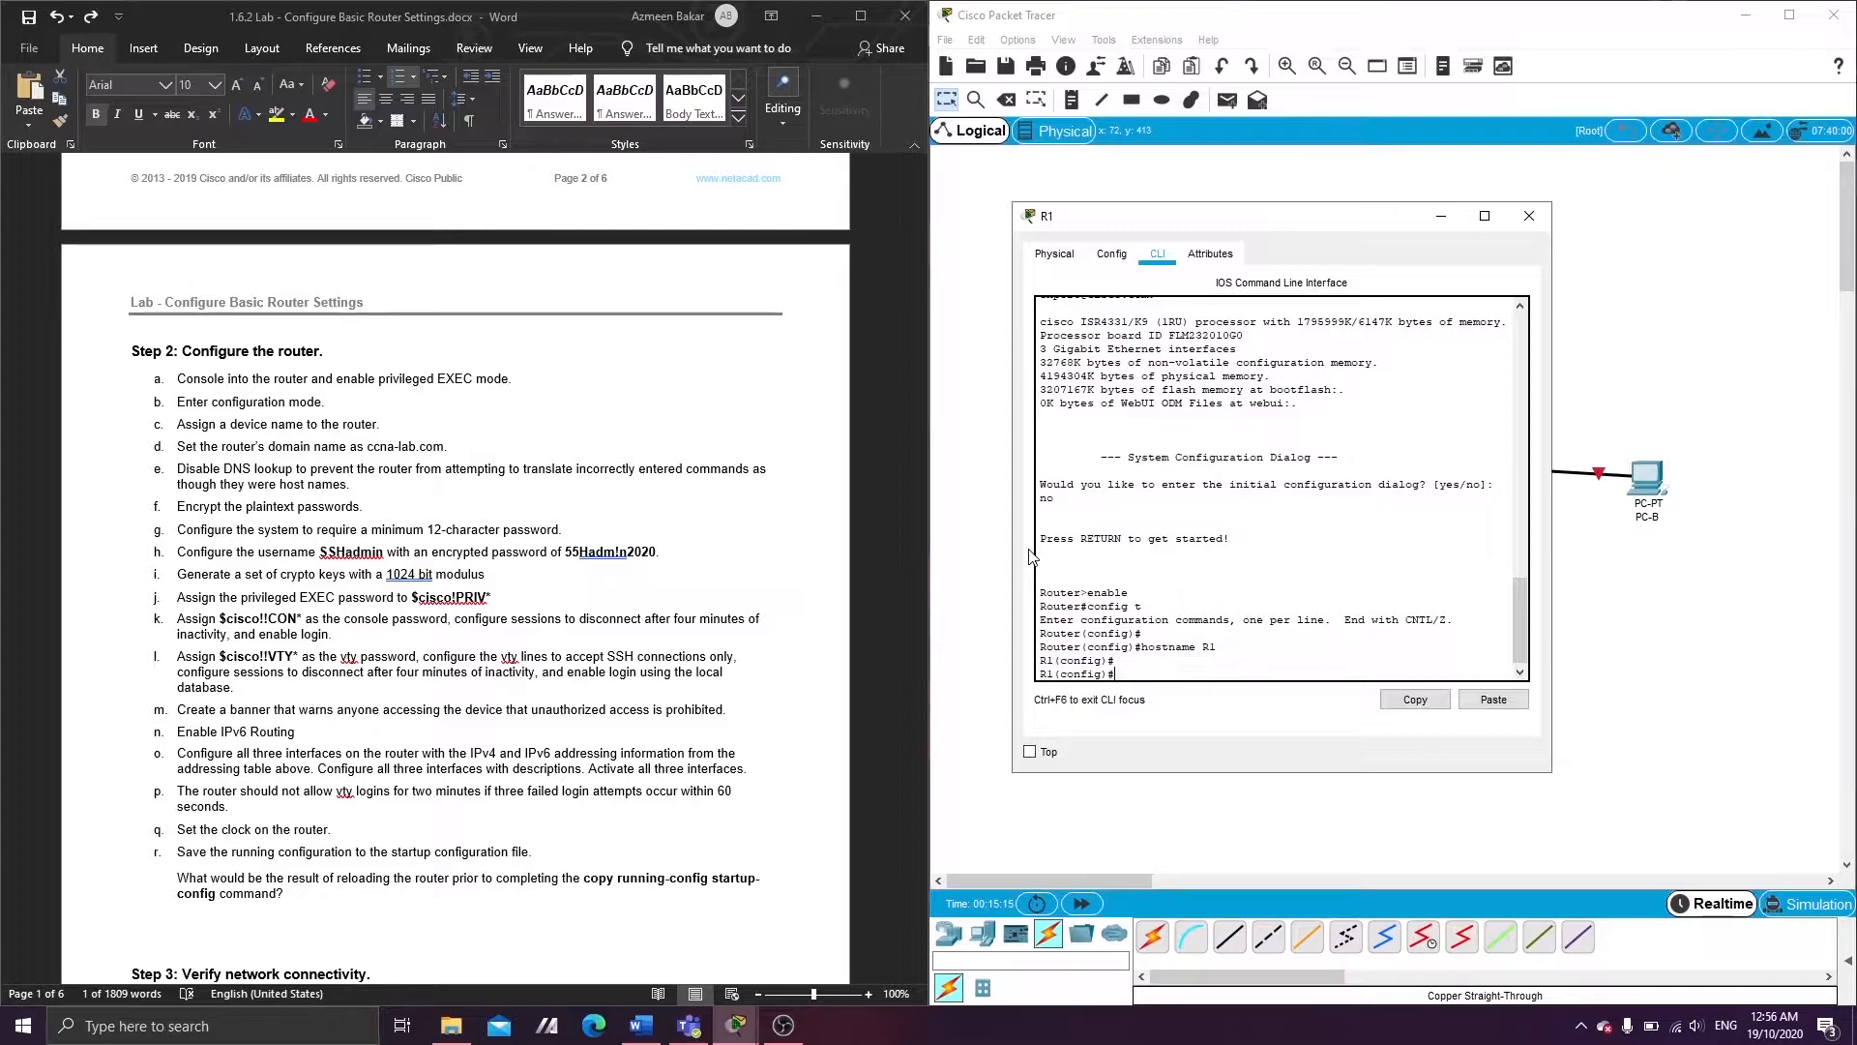
{"action": "type", "text": "ip domain-name ccnalab.com"}
{"action": "key", "text": "Return"}
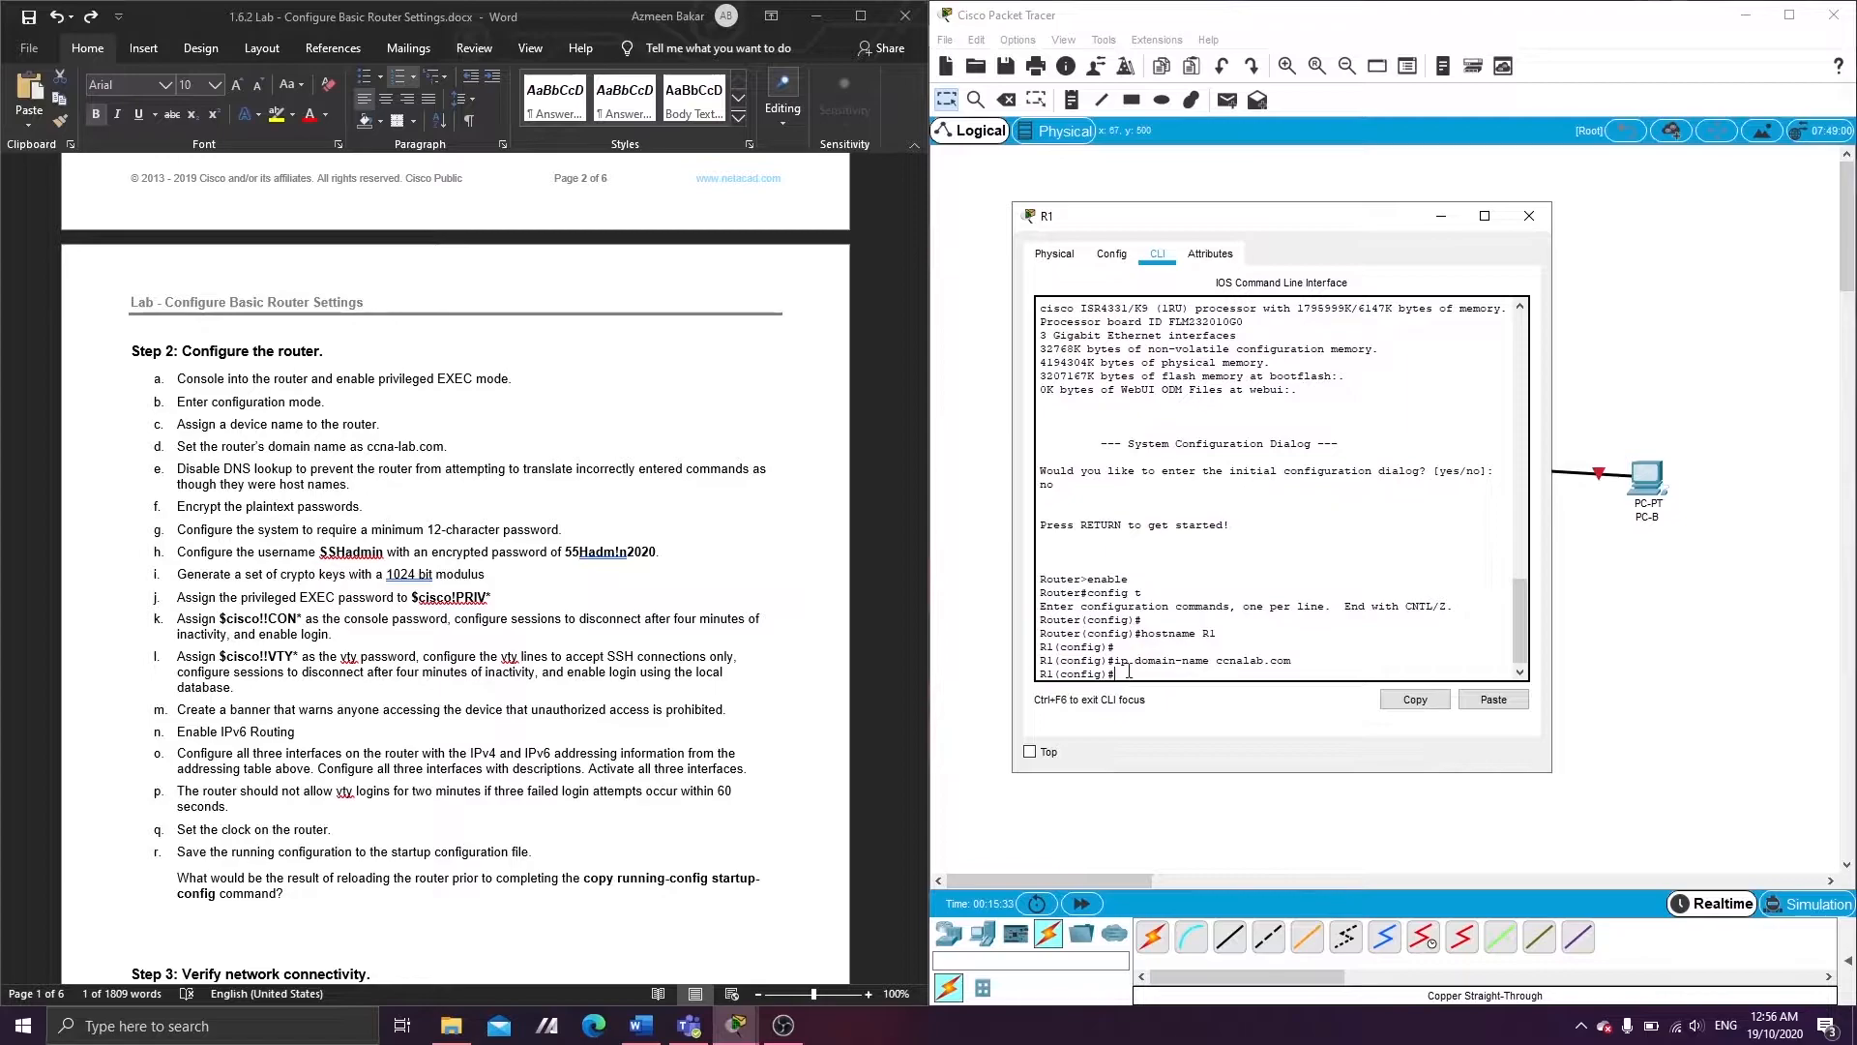
{"action": "type", "text": "ip domain-lo"}
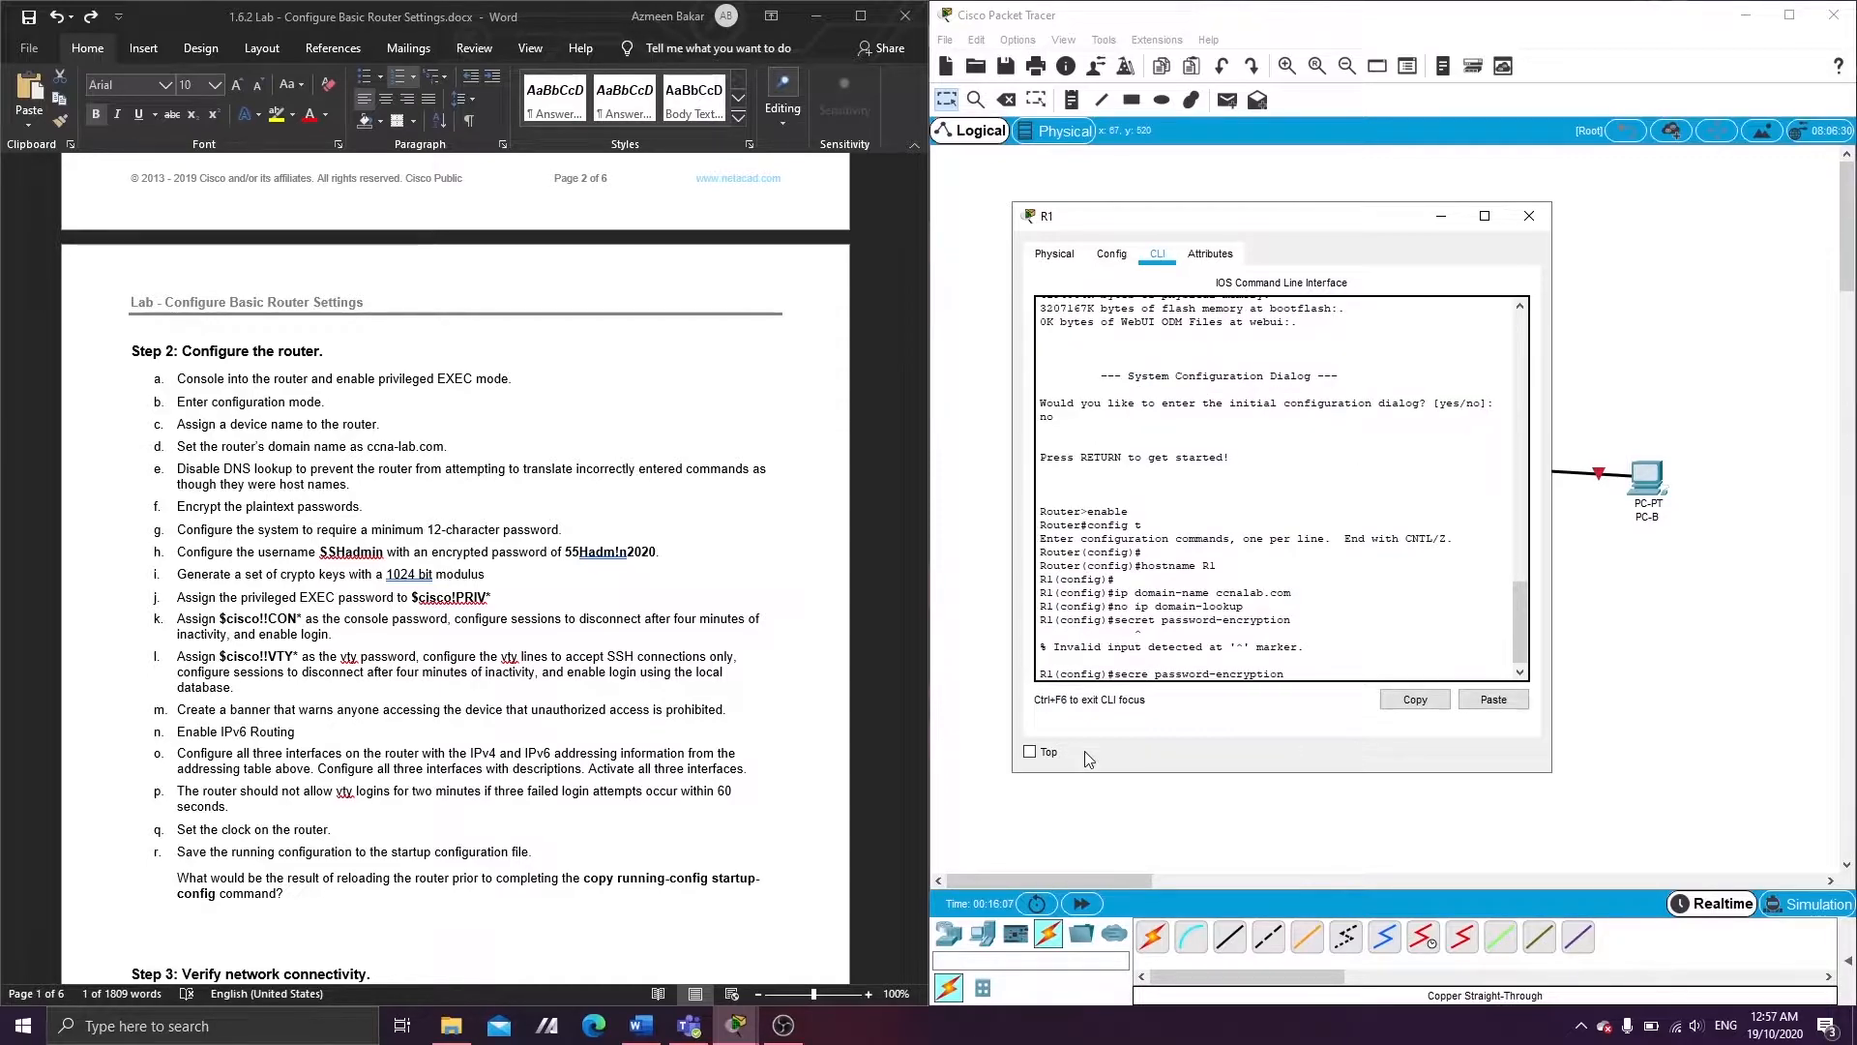
- Enable service password-encryption and enforce a 12-character minimum password length on R1
{"action": "key", "text": "BackSpace"}
{"action": "key", "text": "BackSpace"}
{"action": "key", "text": "BackSpace"}
{"action": "type", "text": "rvice"}
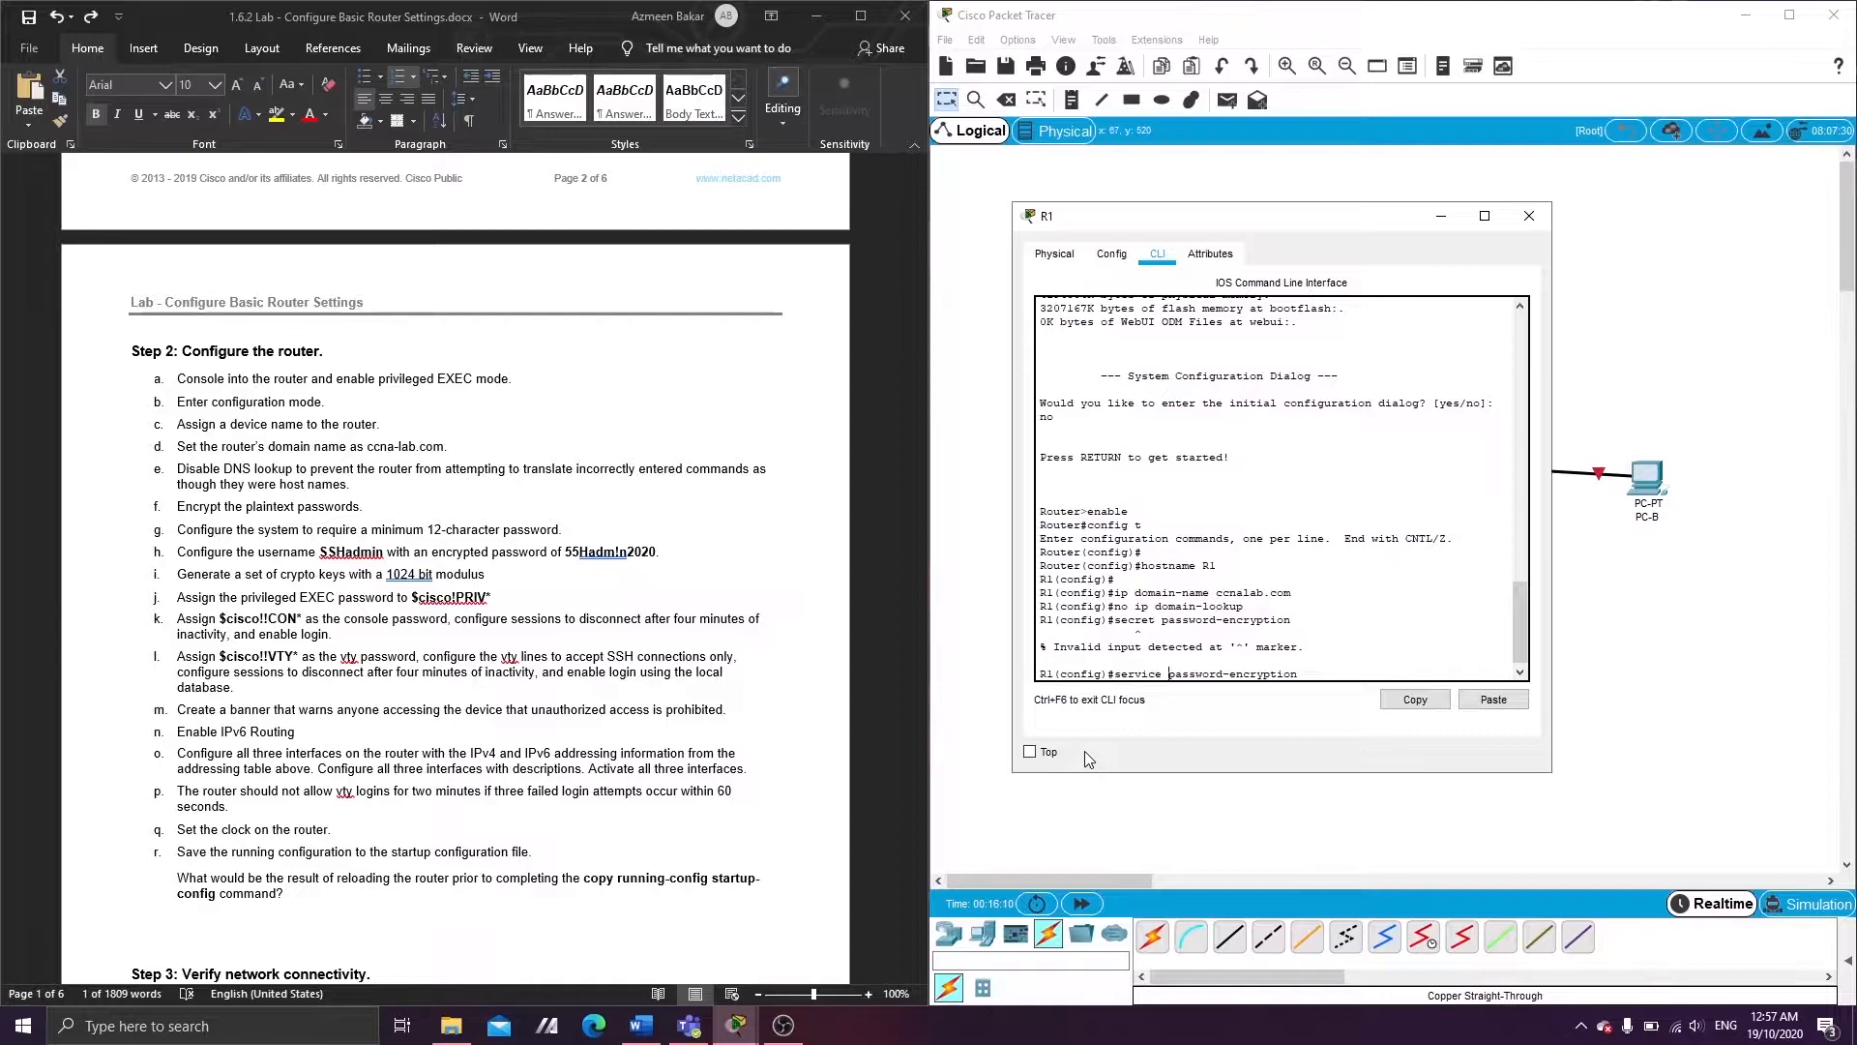
{"action": "key", "text": "Return"}
{"action": "key", "text": "Return"}
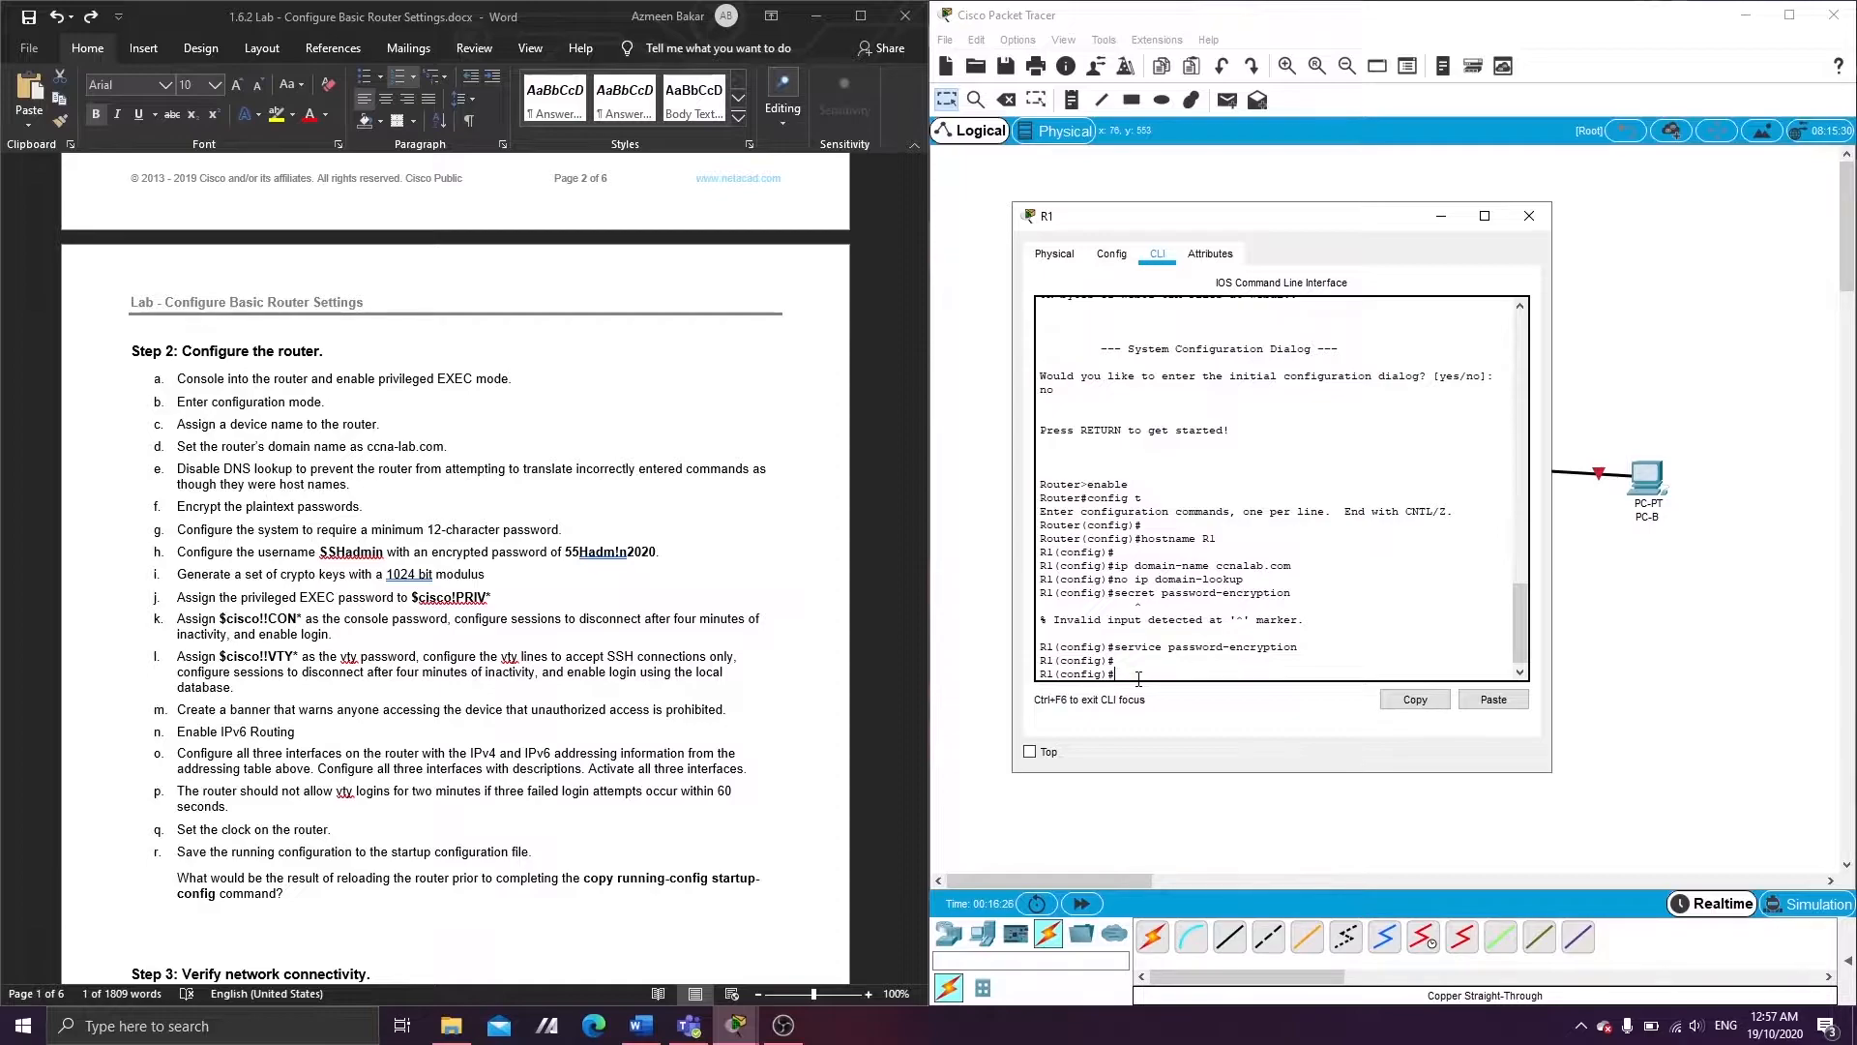
{"action": "type", "text": "urity"}
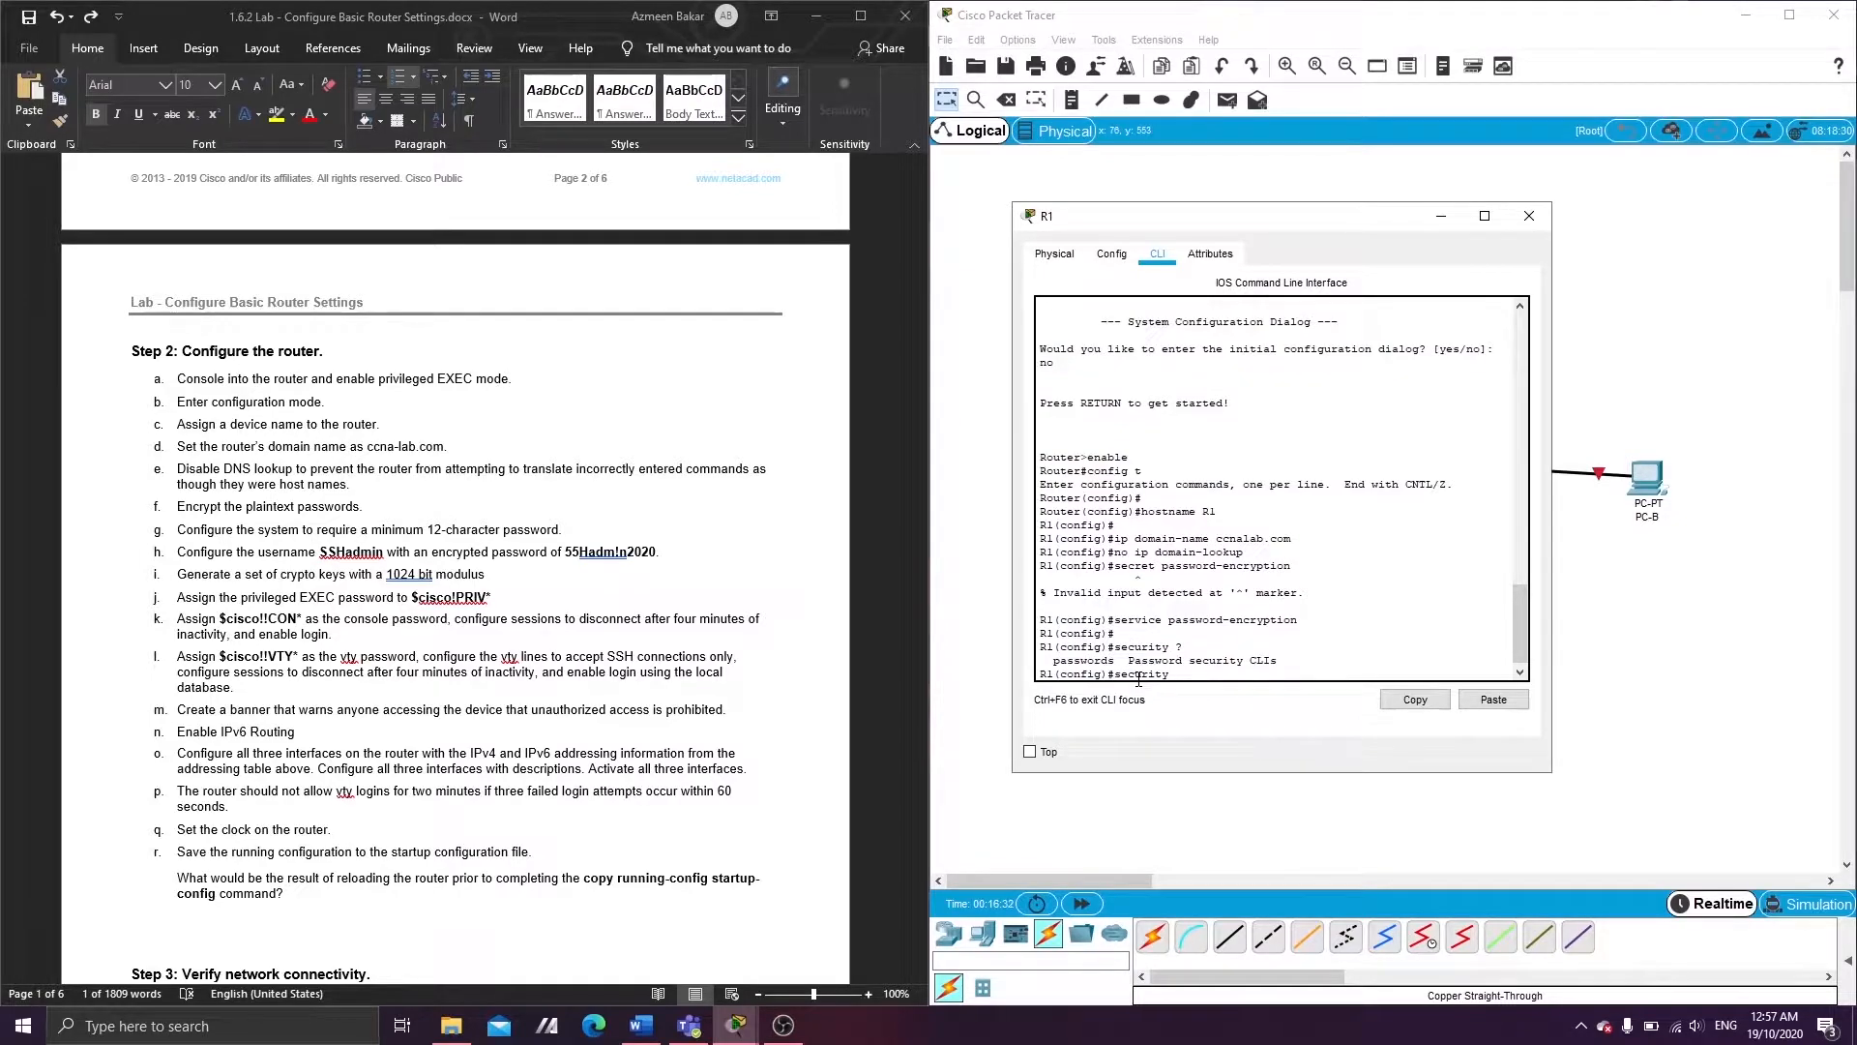
{"action": "type", "text": " ?   password min-l"}
{"action": "type", "text": "ength 12"}
{"action": "key", "text": "Return"}
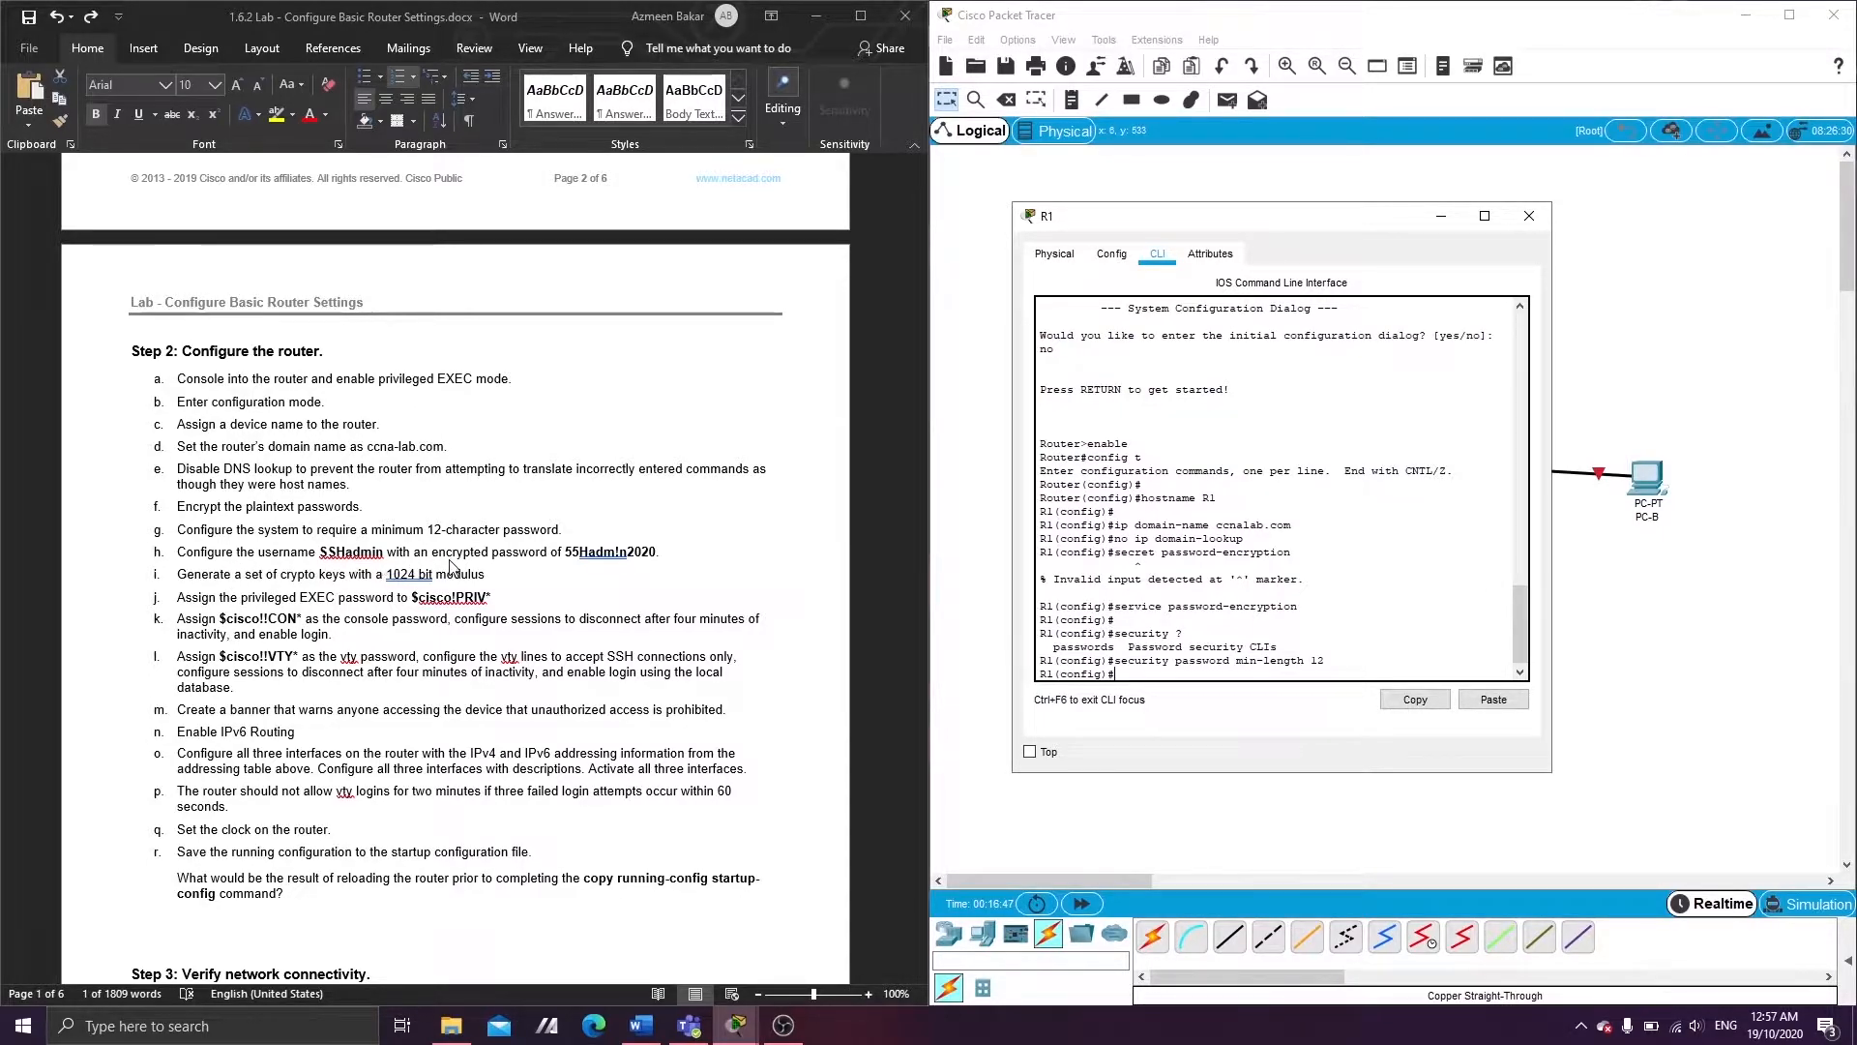
- Create local user SSHadmin with the secret password copied from the lab sheet
{"action": "left_click", "coordinate": [565, 553]}
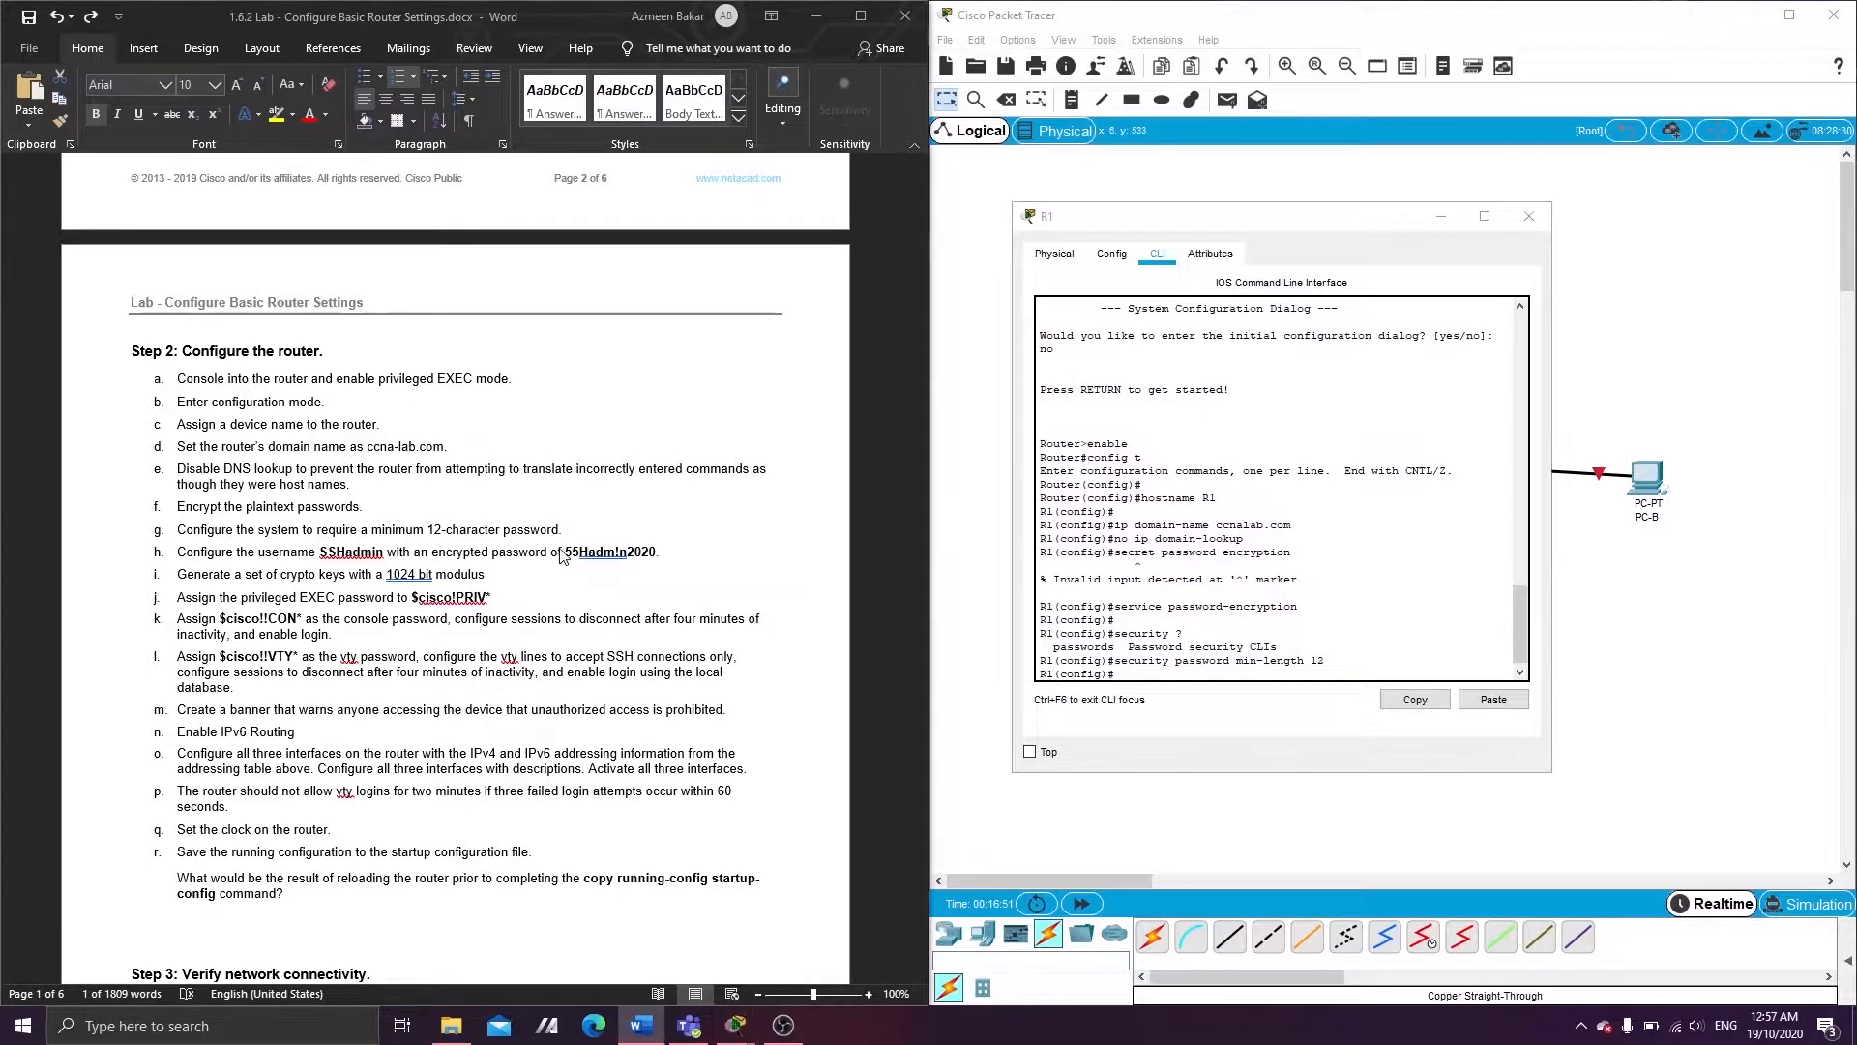
{"action": "left_click_drag", "start_coordinate": [569, 552], "coordinate": [648, 561]}
{"action": "key", "text": "ctrl+c"}
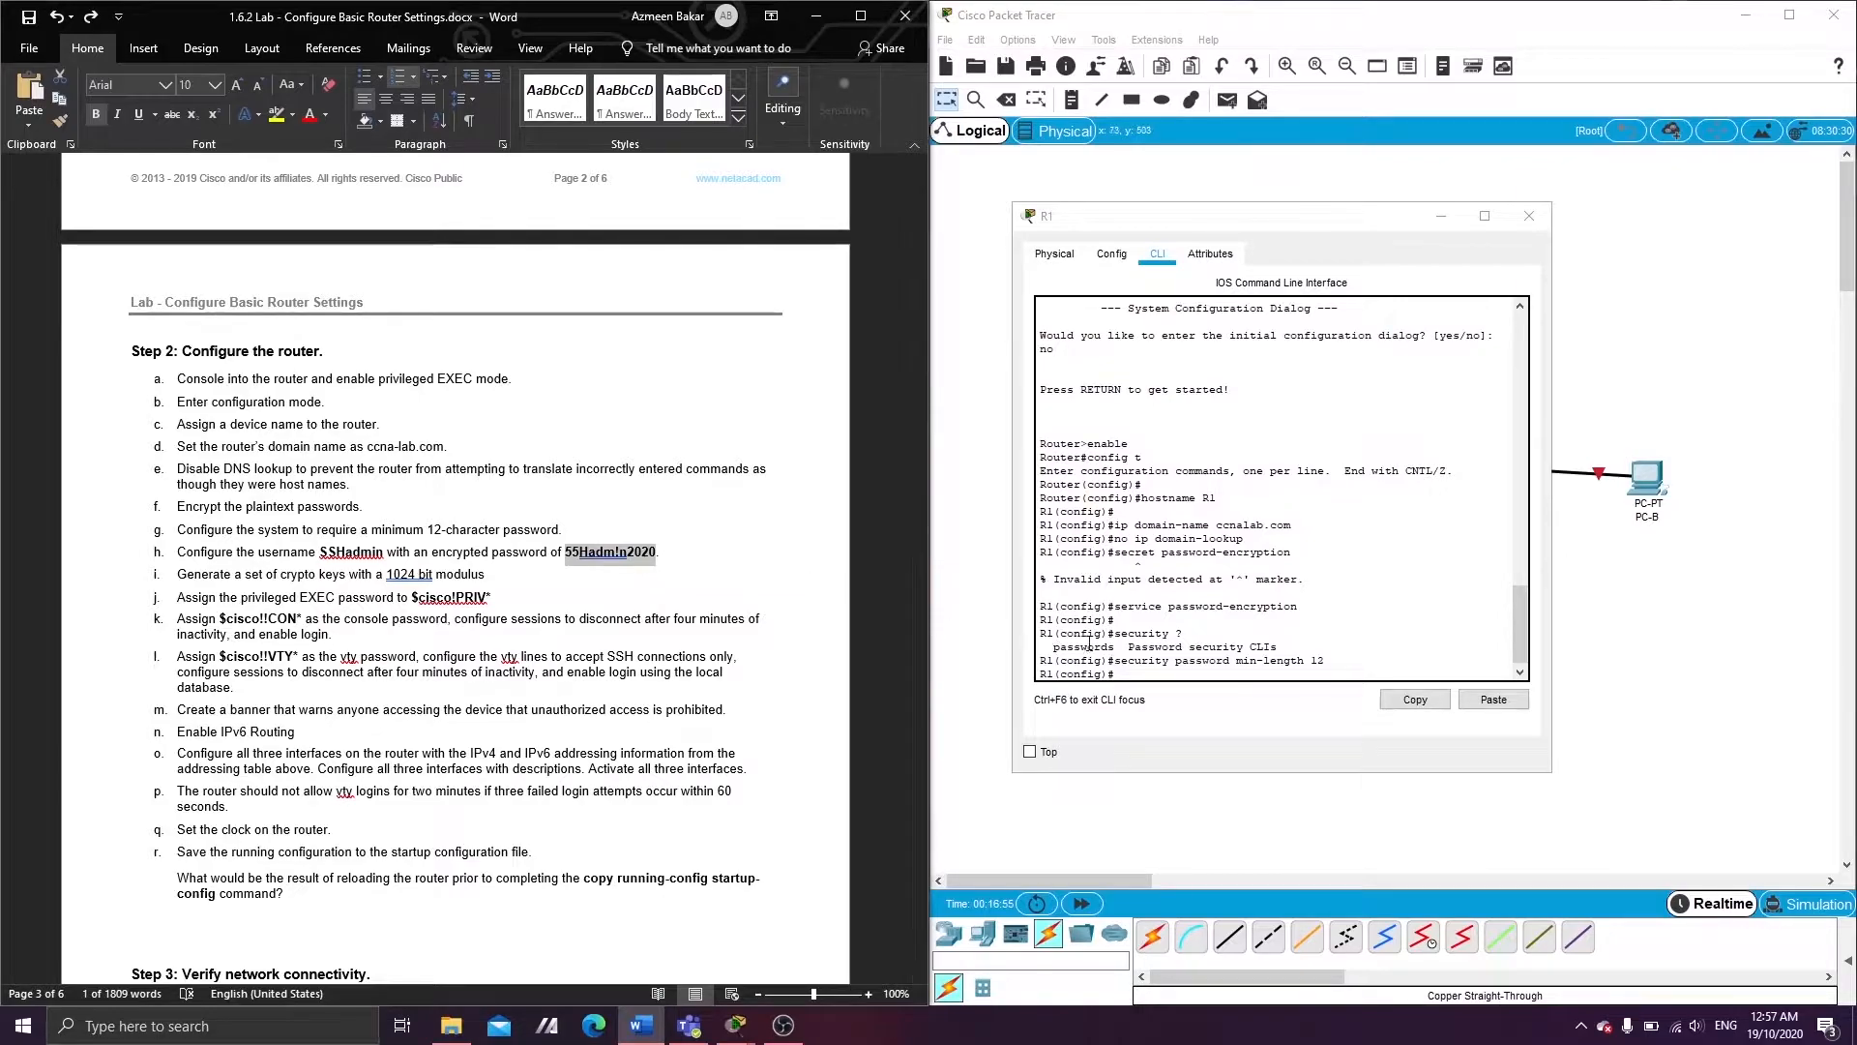
{"action": "left_click", "coordinate": [1160, 671]}
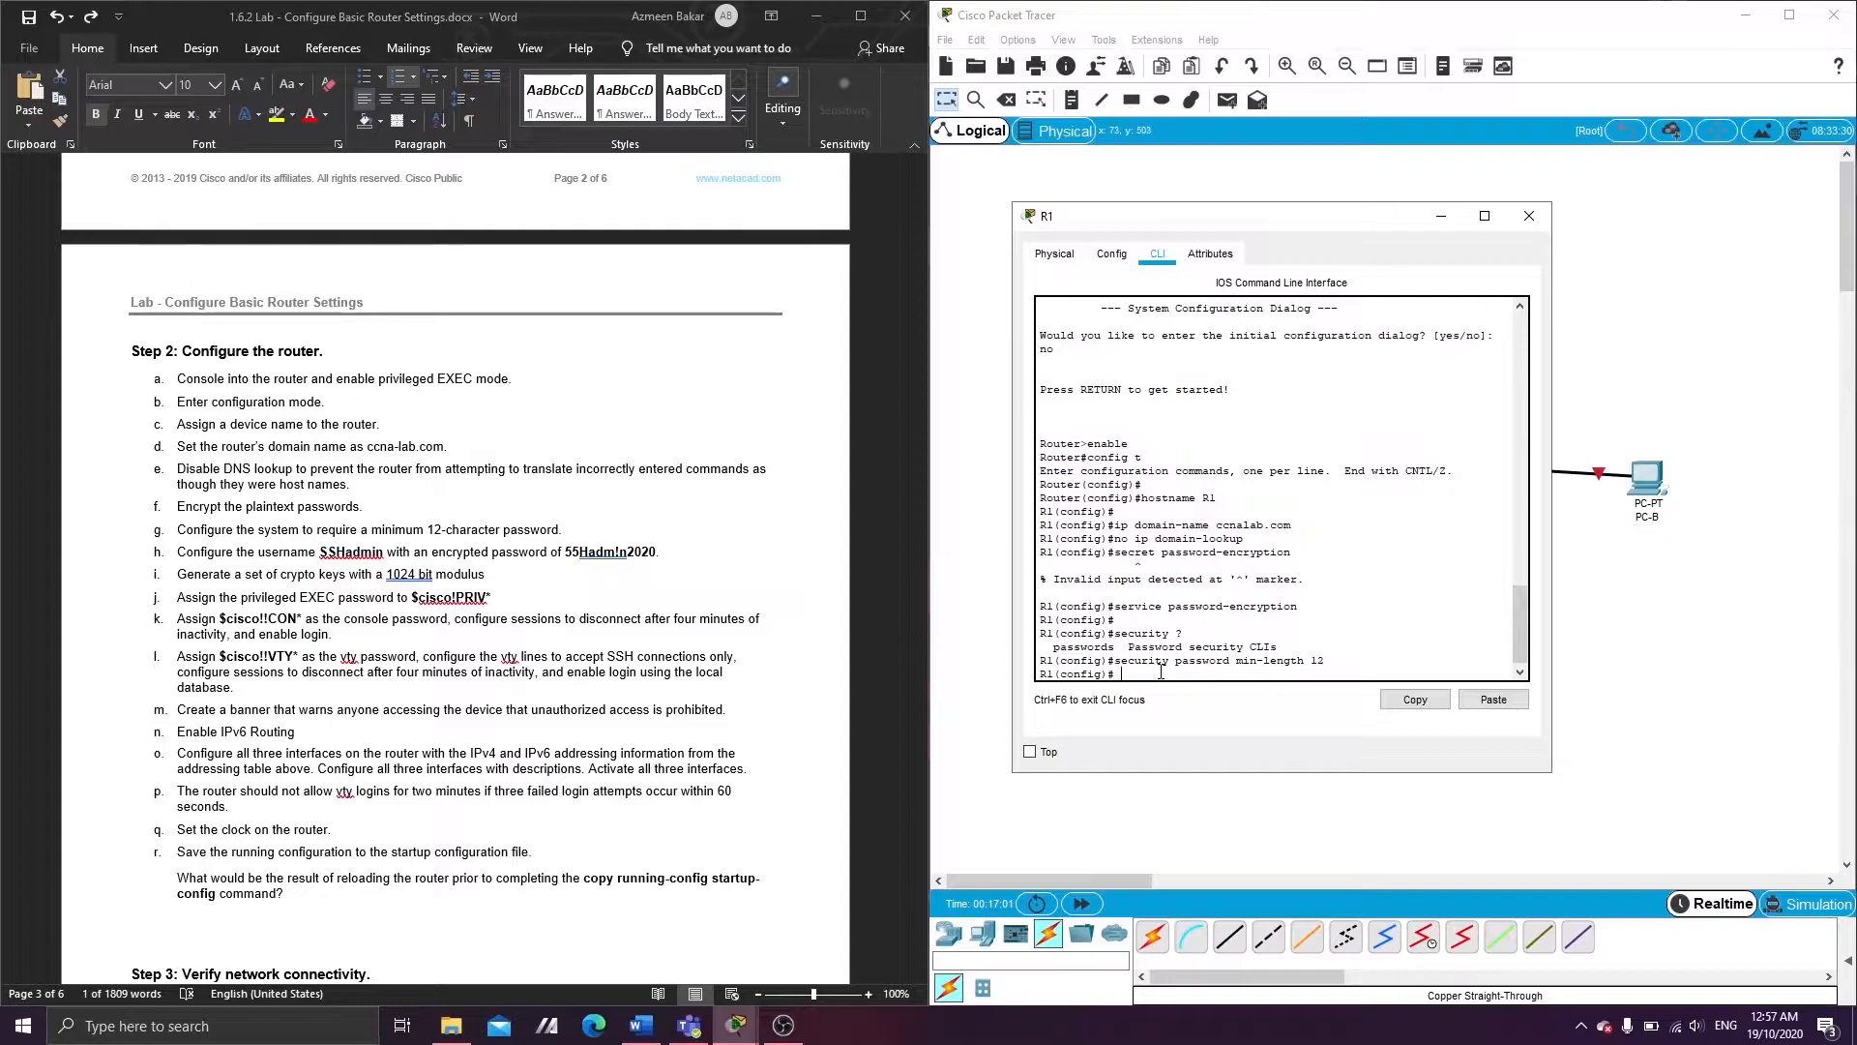
{"action": "type", "text": "username SSHadmin secret"}
{"action": "left_click", "coordinate": [1494, 699]}
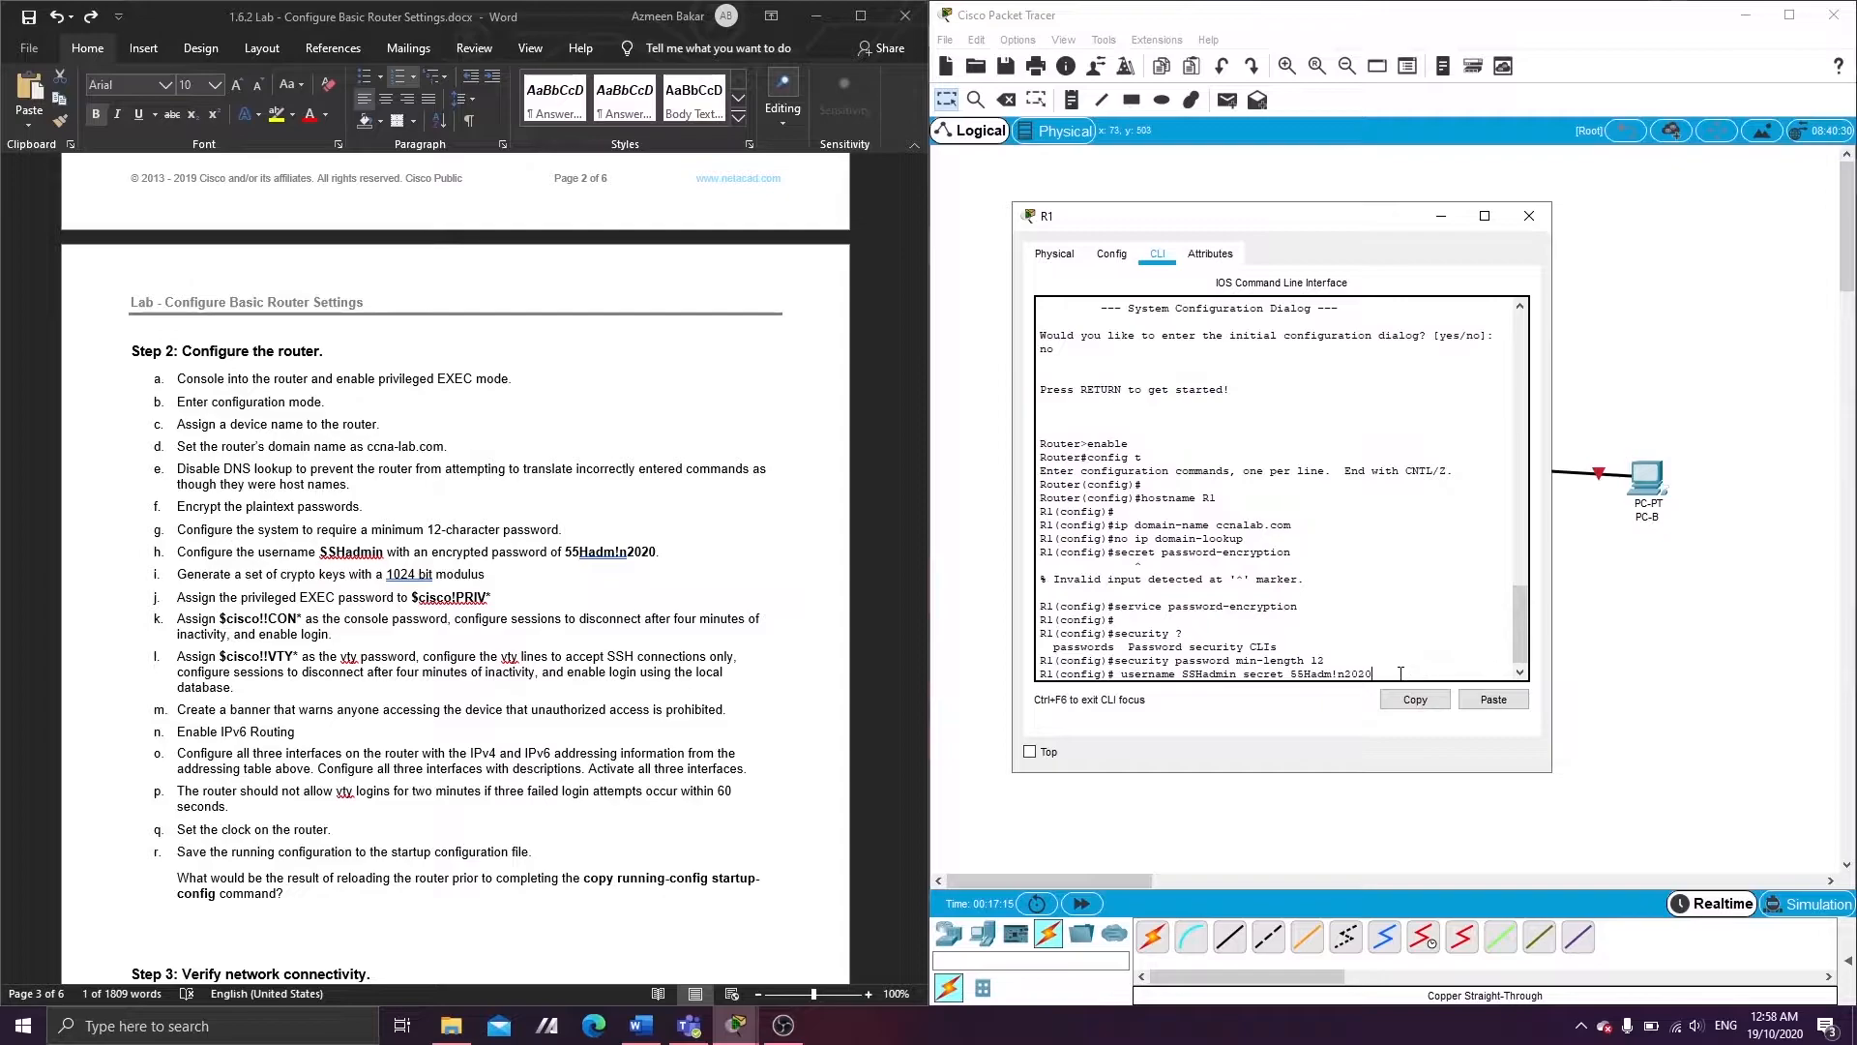
{"action": "key", "text": "Return"}
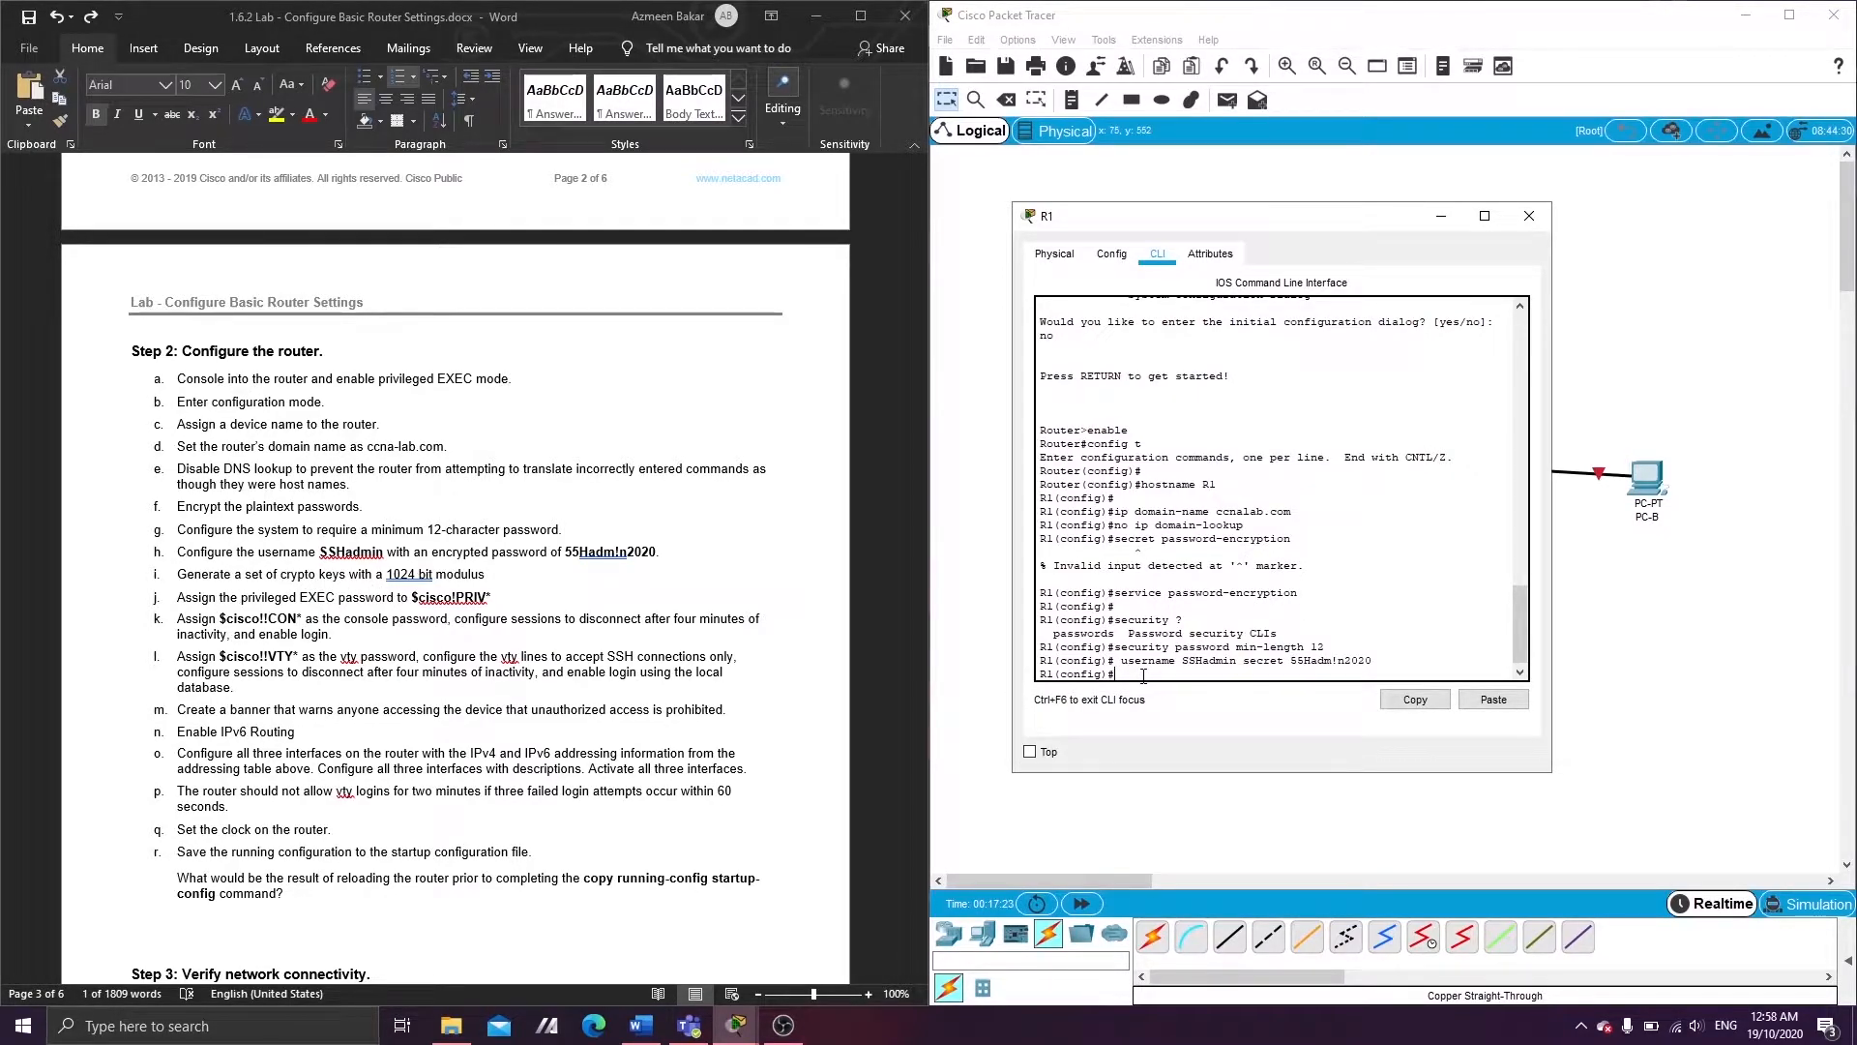
- Generate 1024-bit RSA keys on R1 with crypto key generate rsa
{"action": "type", "text": "rypto key generate"}
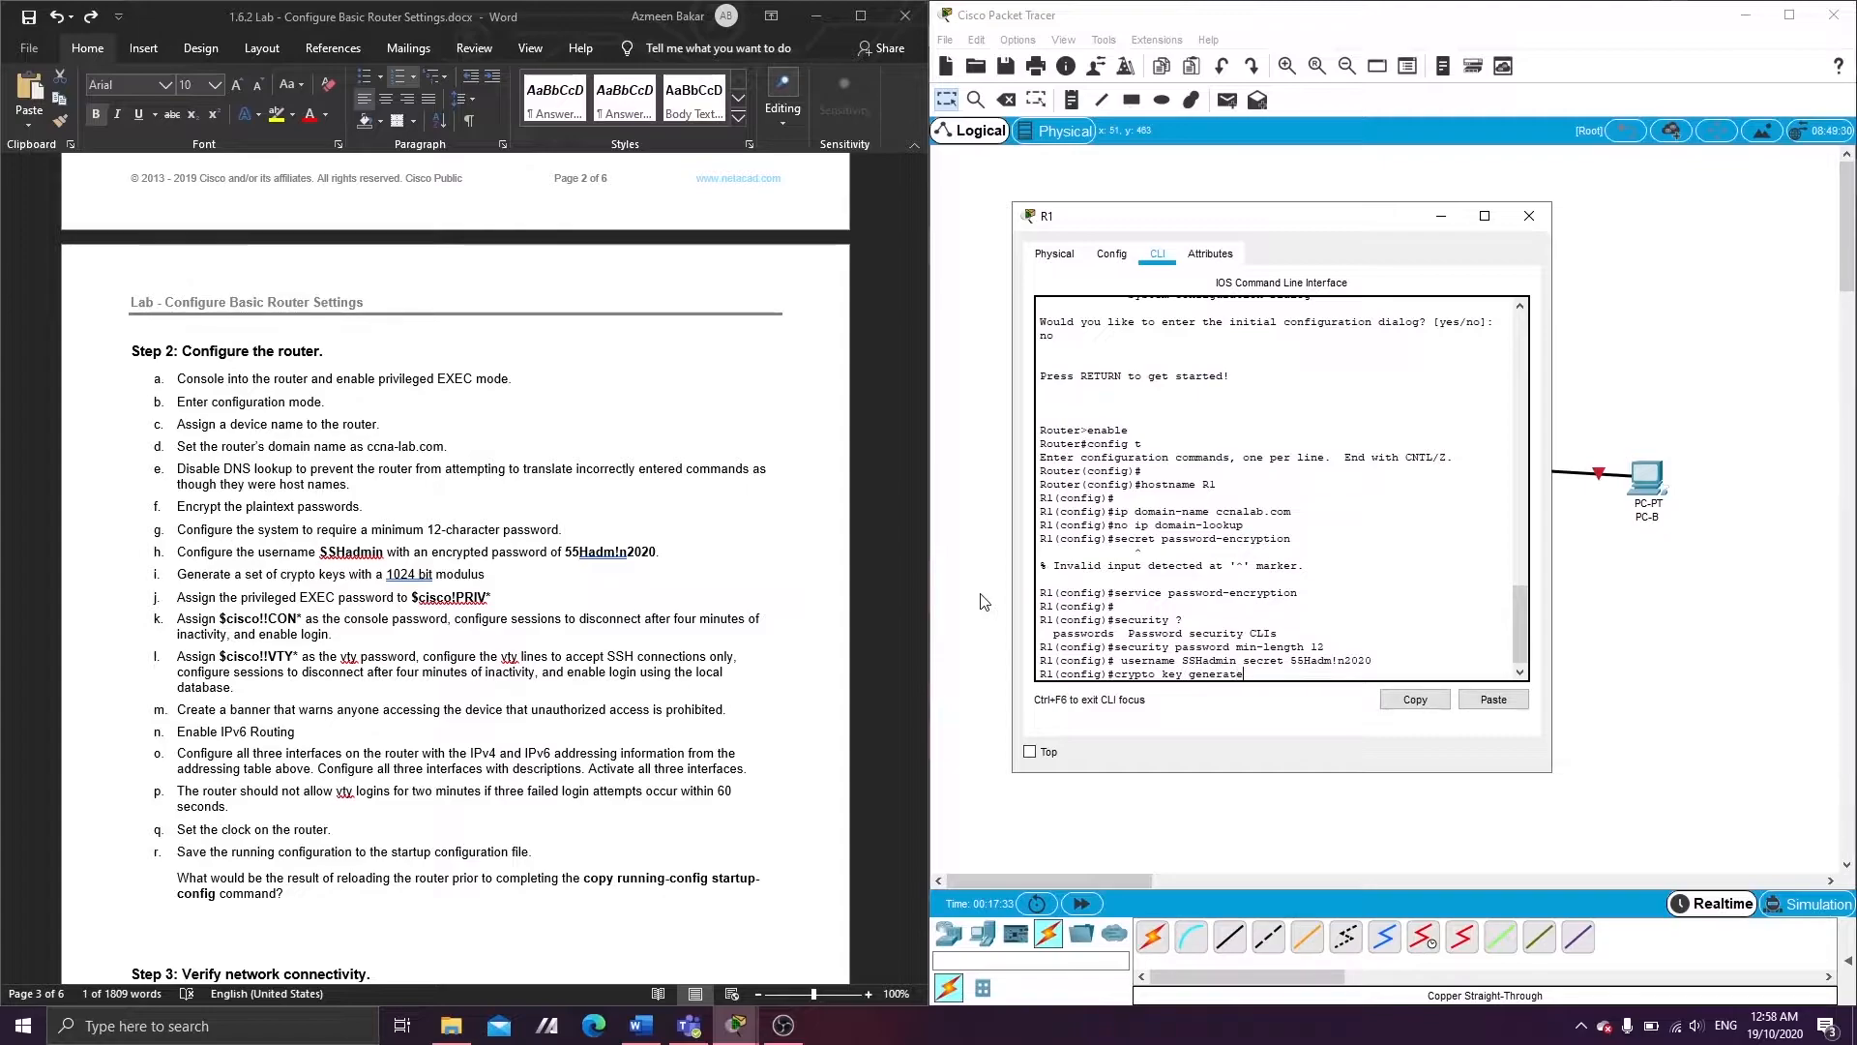
{"action": "type", "text": " rsa"}
{"action": "key", "text": "Return"}
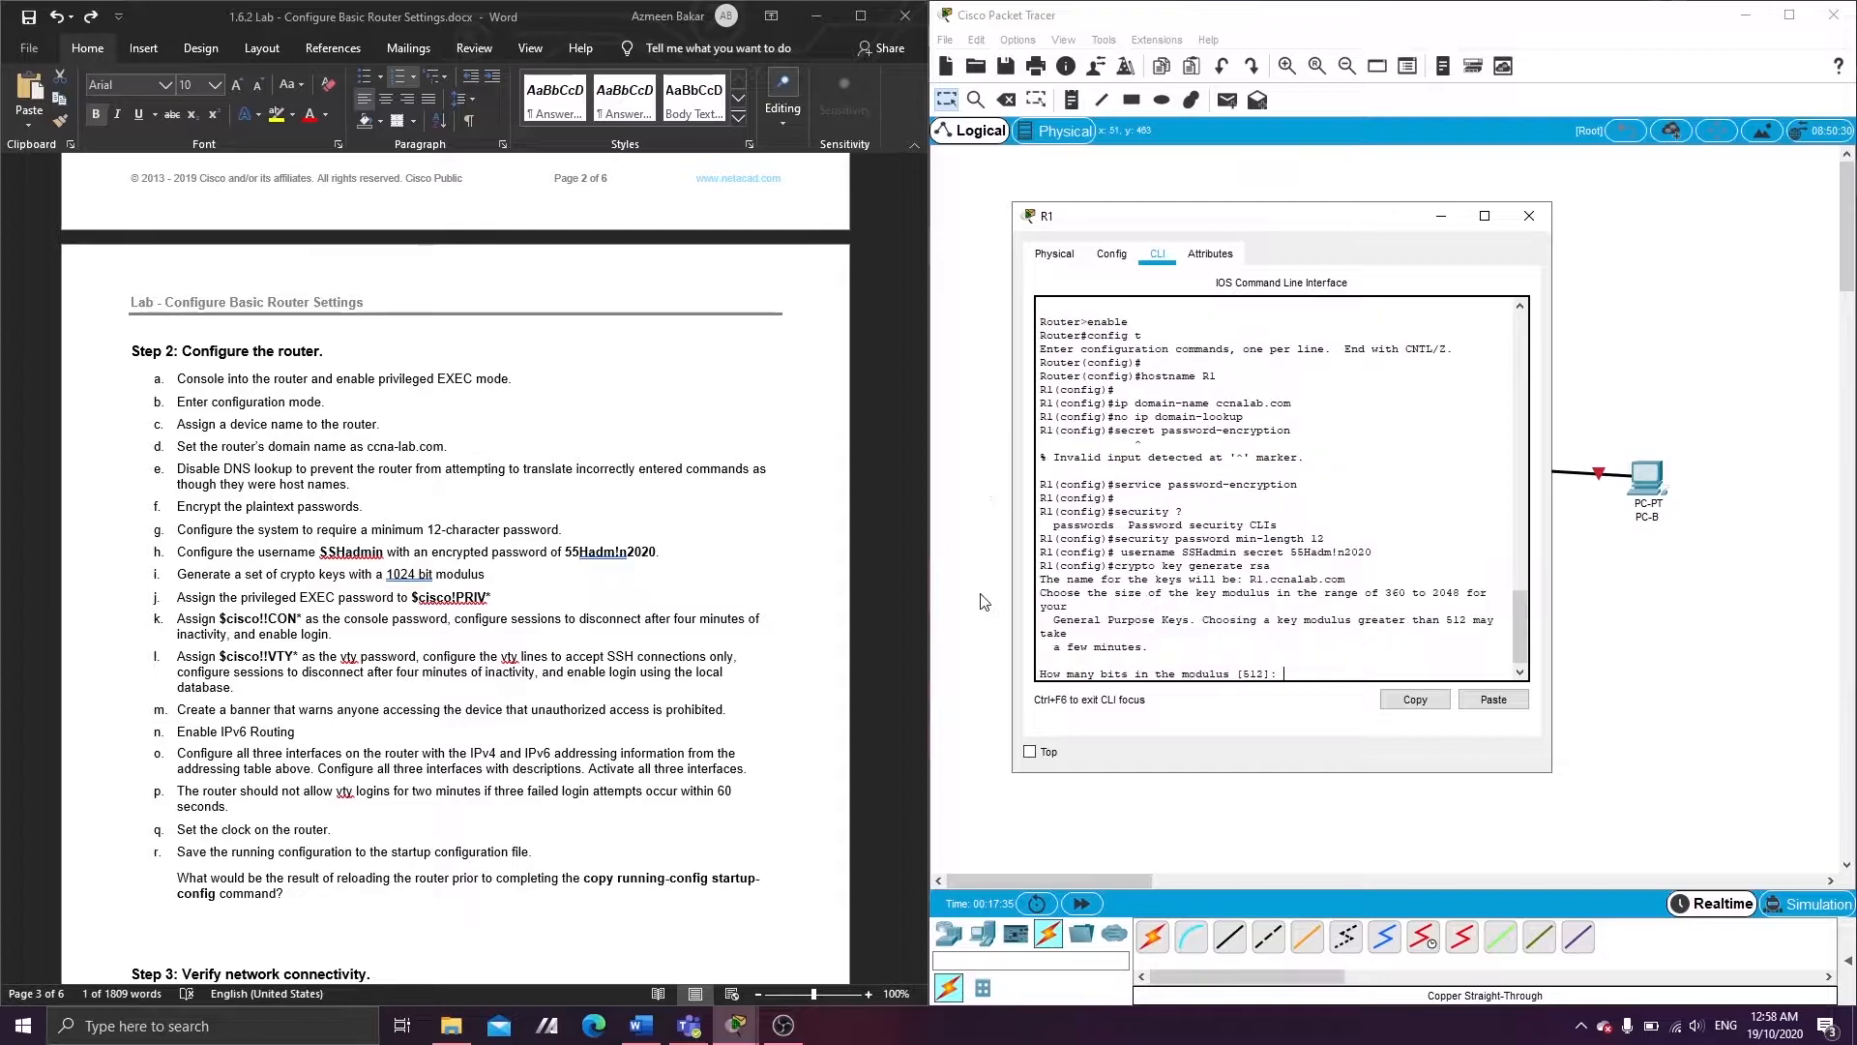
{"action": "type", "text": "1024"}
{"action": "key", "text": "Return"}
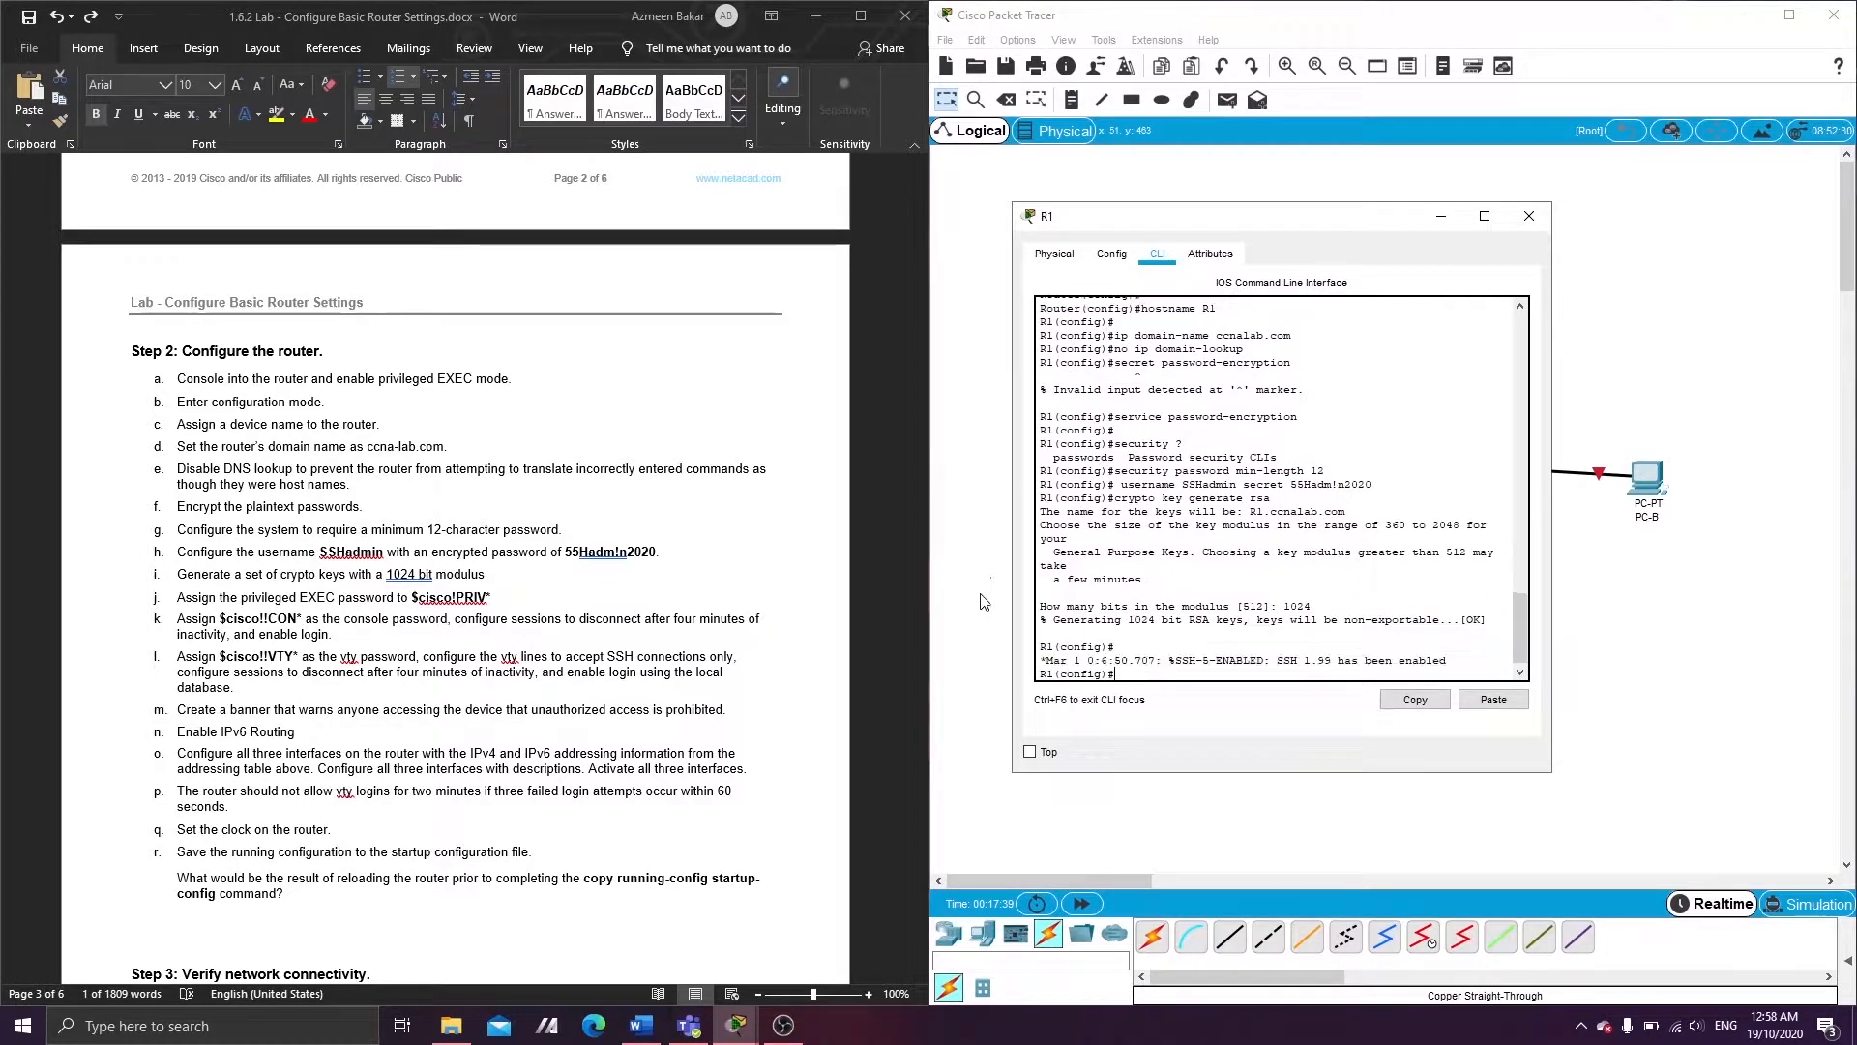
{"action": "key", "text": "Return"}
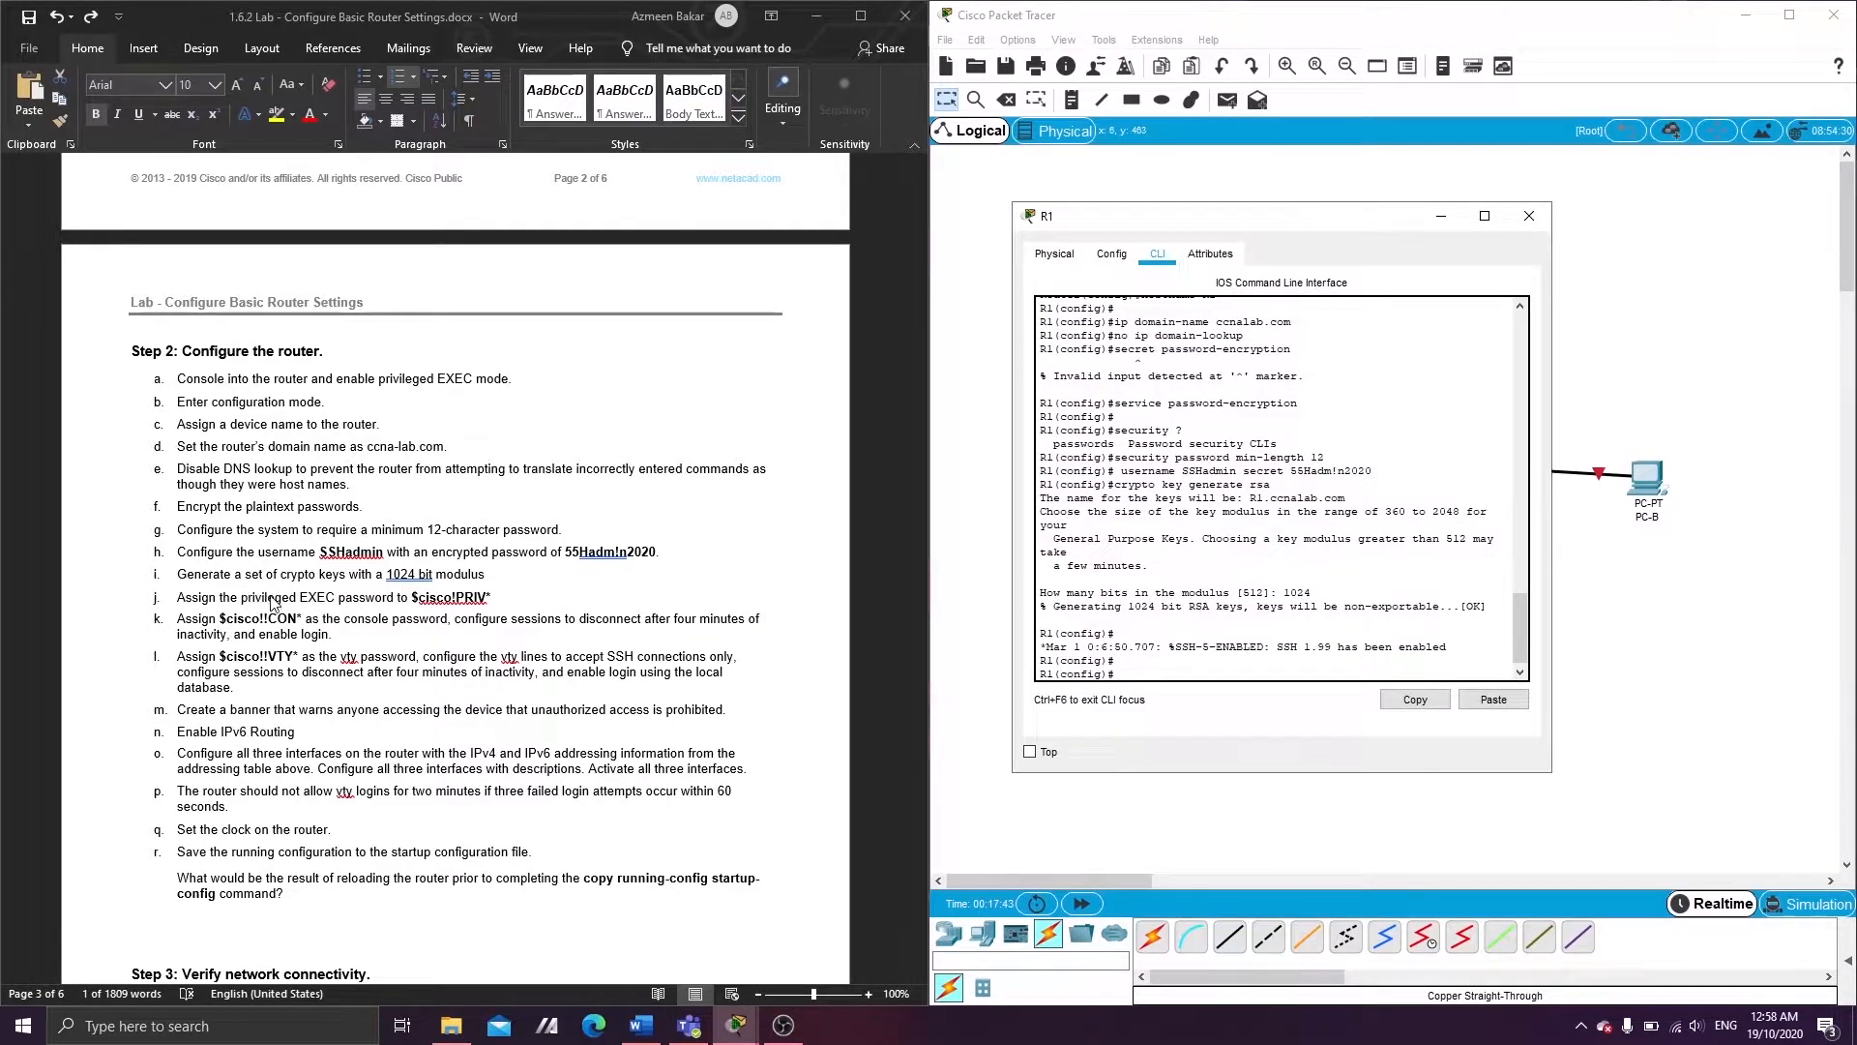
- Set R1's enable secret to the privileged EXEC password copied from the lab sheet
{"action": "left_click", "coordinate": [416, 602]}
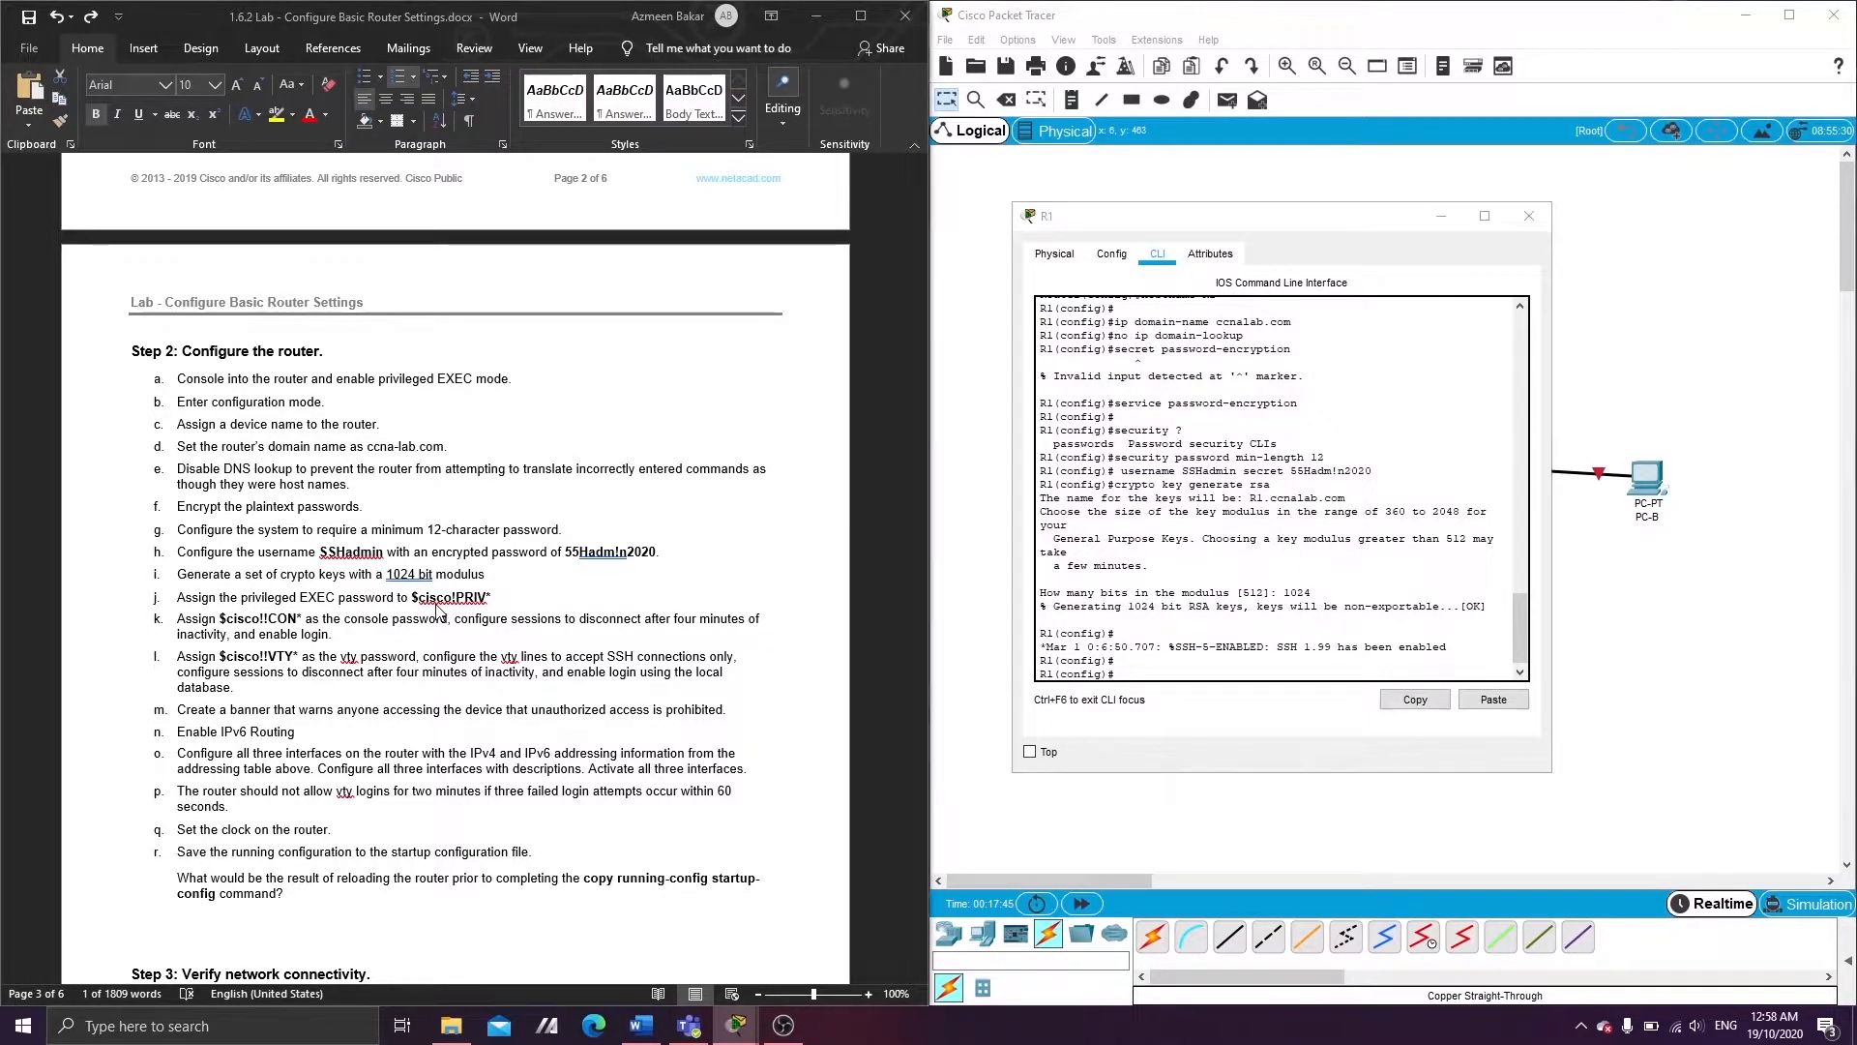
{"action": "left_click_drag", "start_coordinate": [412, 599], "coordinate": [492, 600]}
{"action": "key", "text": "ctrl+c"}
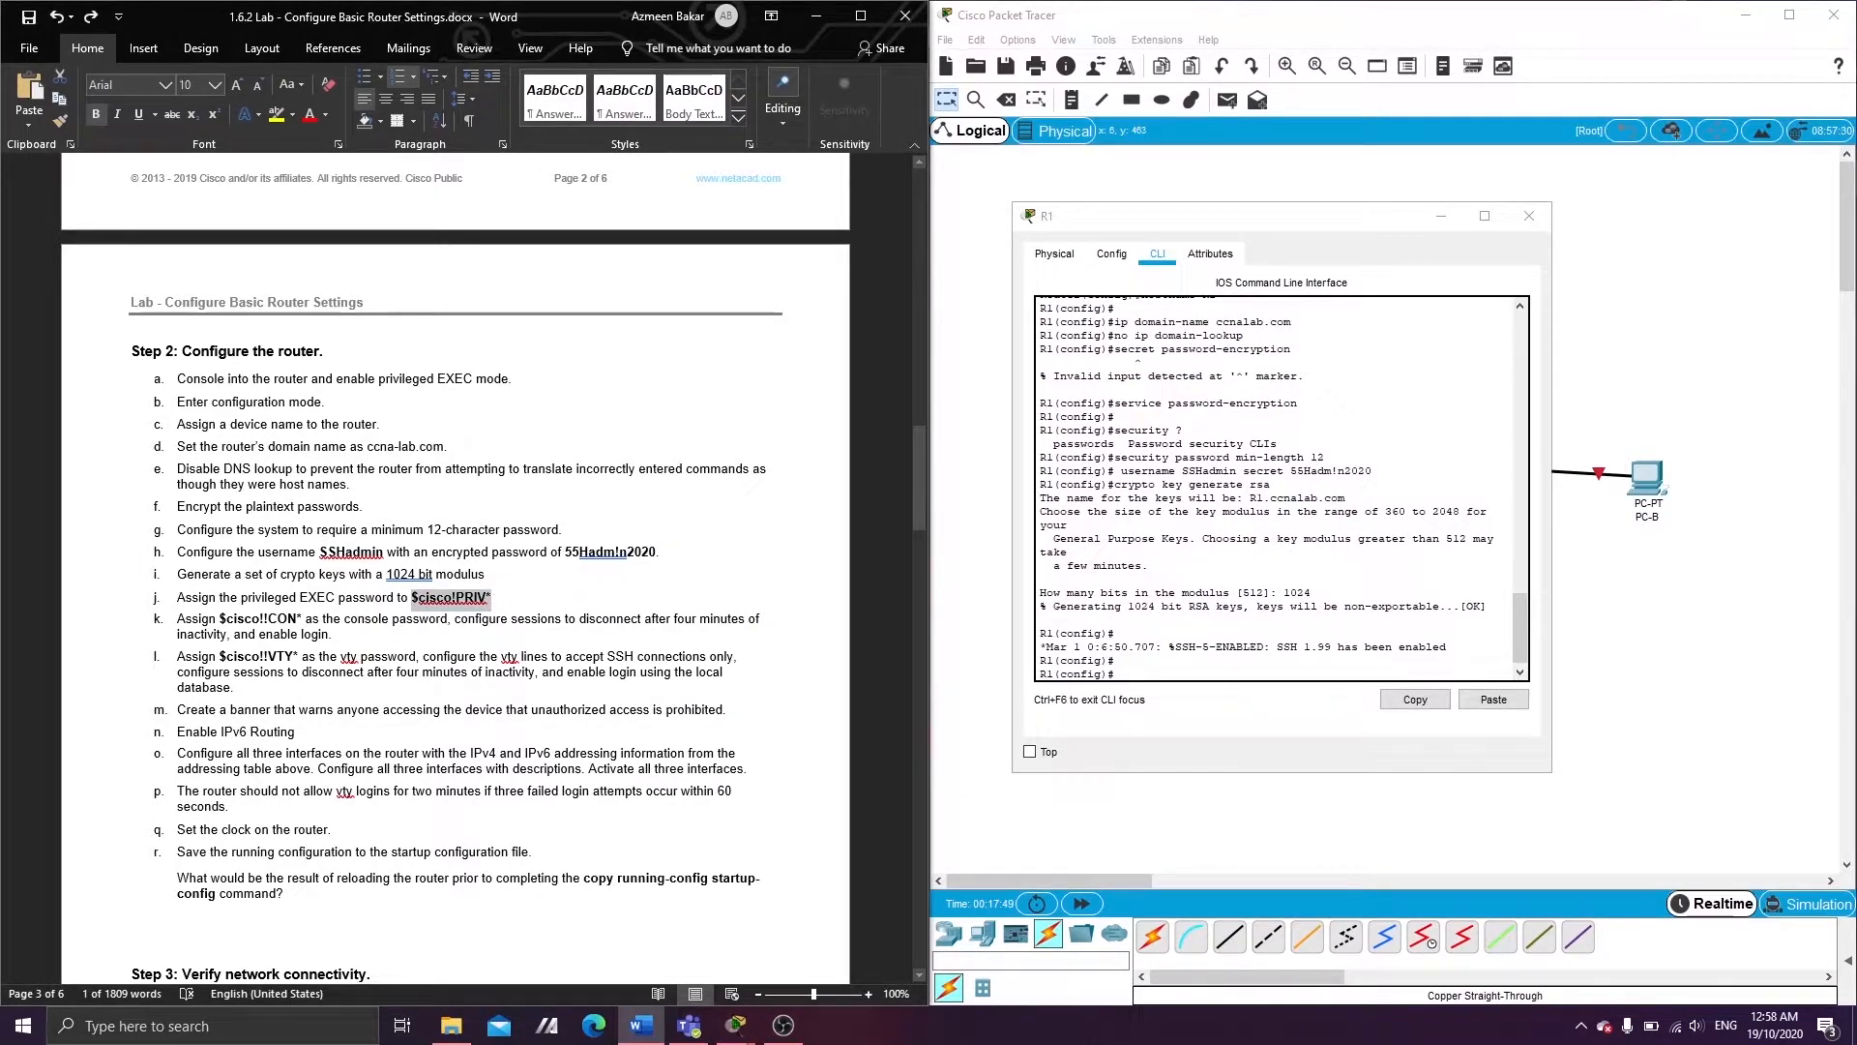
{"action": "left_click", "coordinate": [1147, 677]}
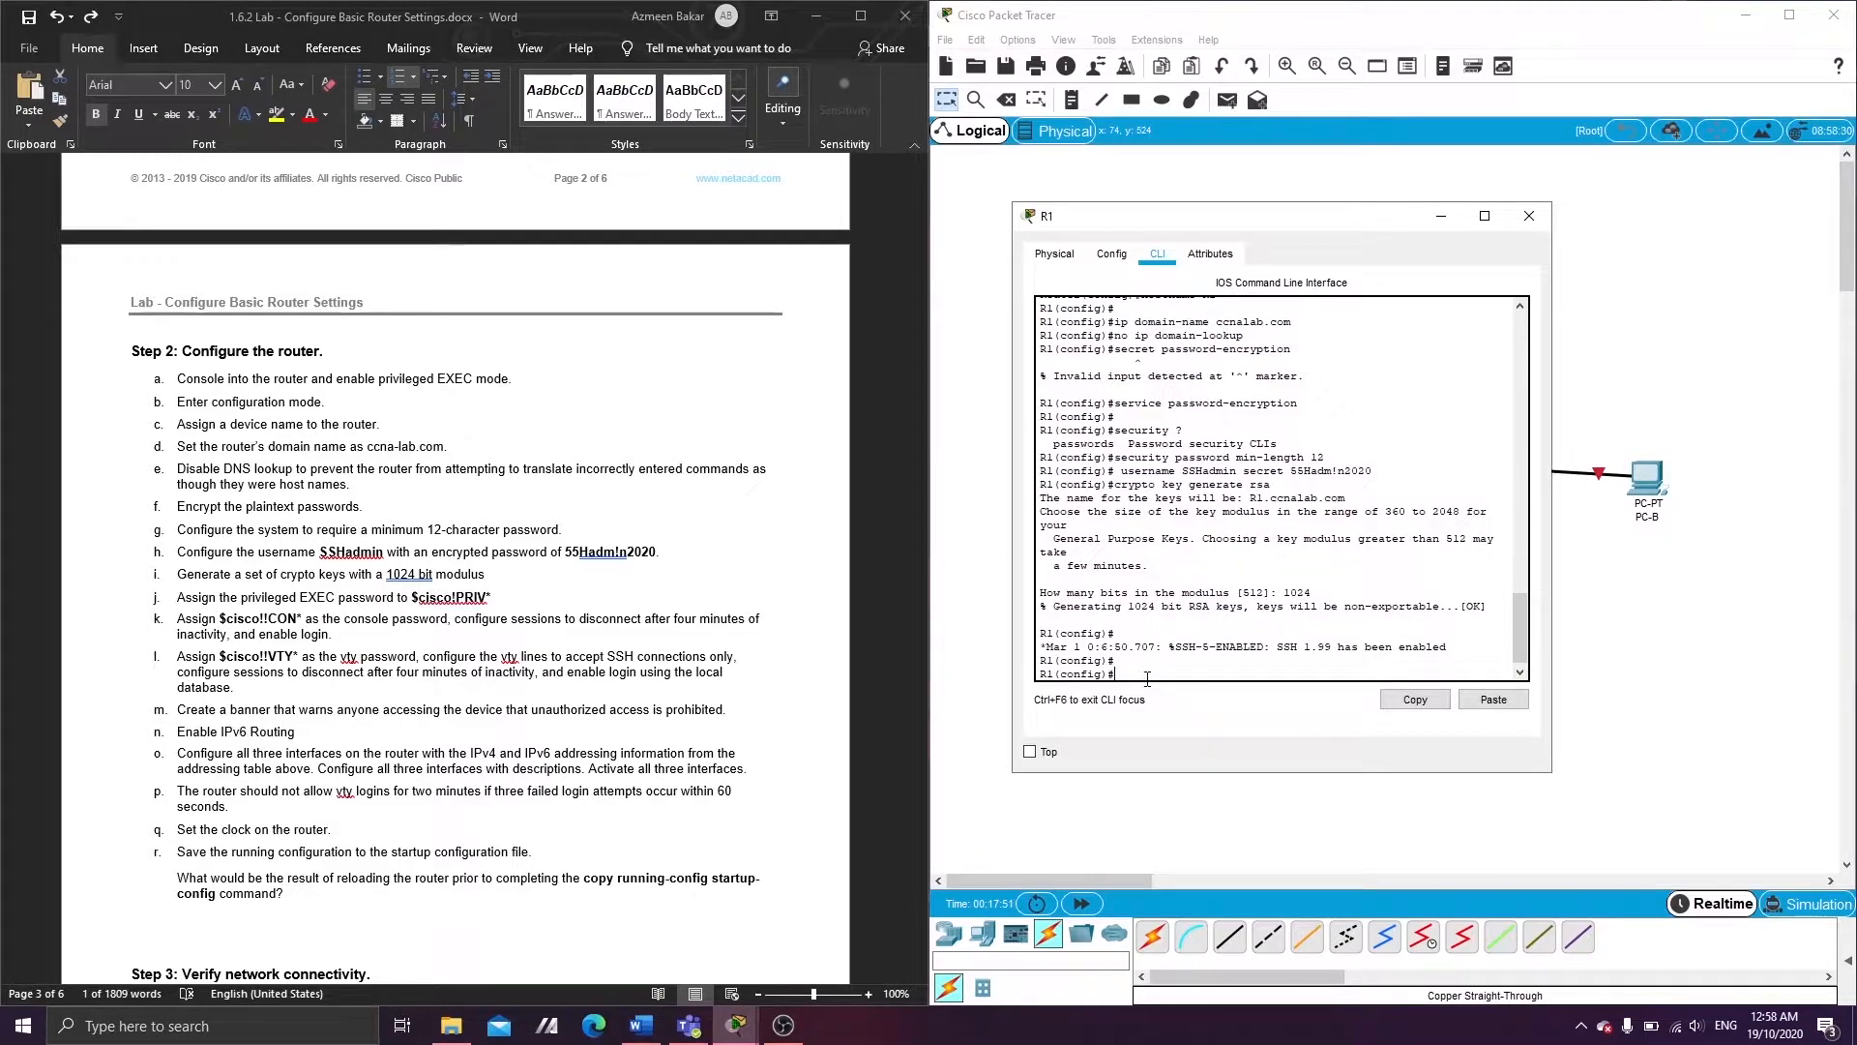
{"action": "type", "text": "enable secret"}
{"action": "left_click", "coordinate": [1494, 699]}
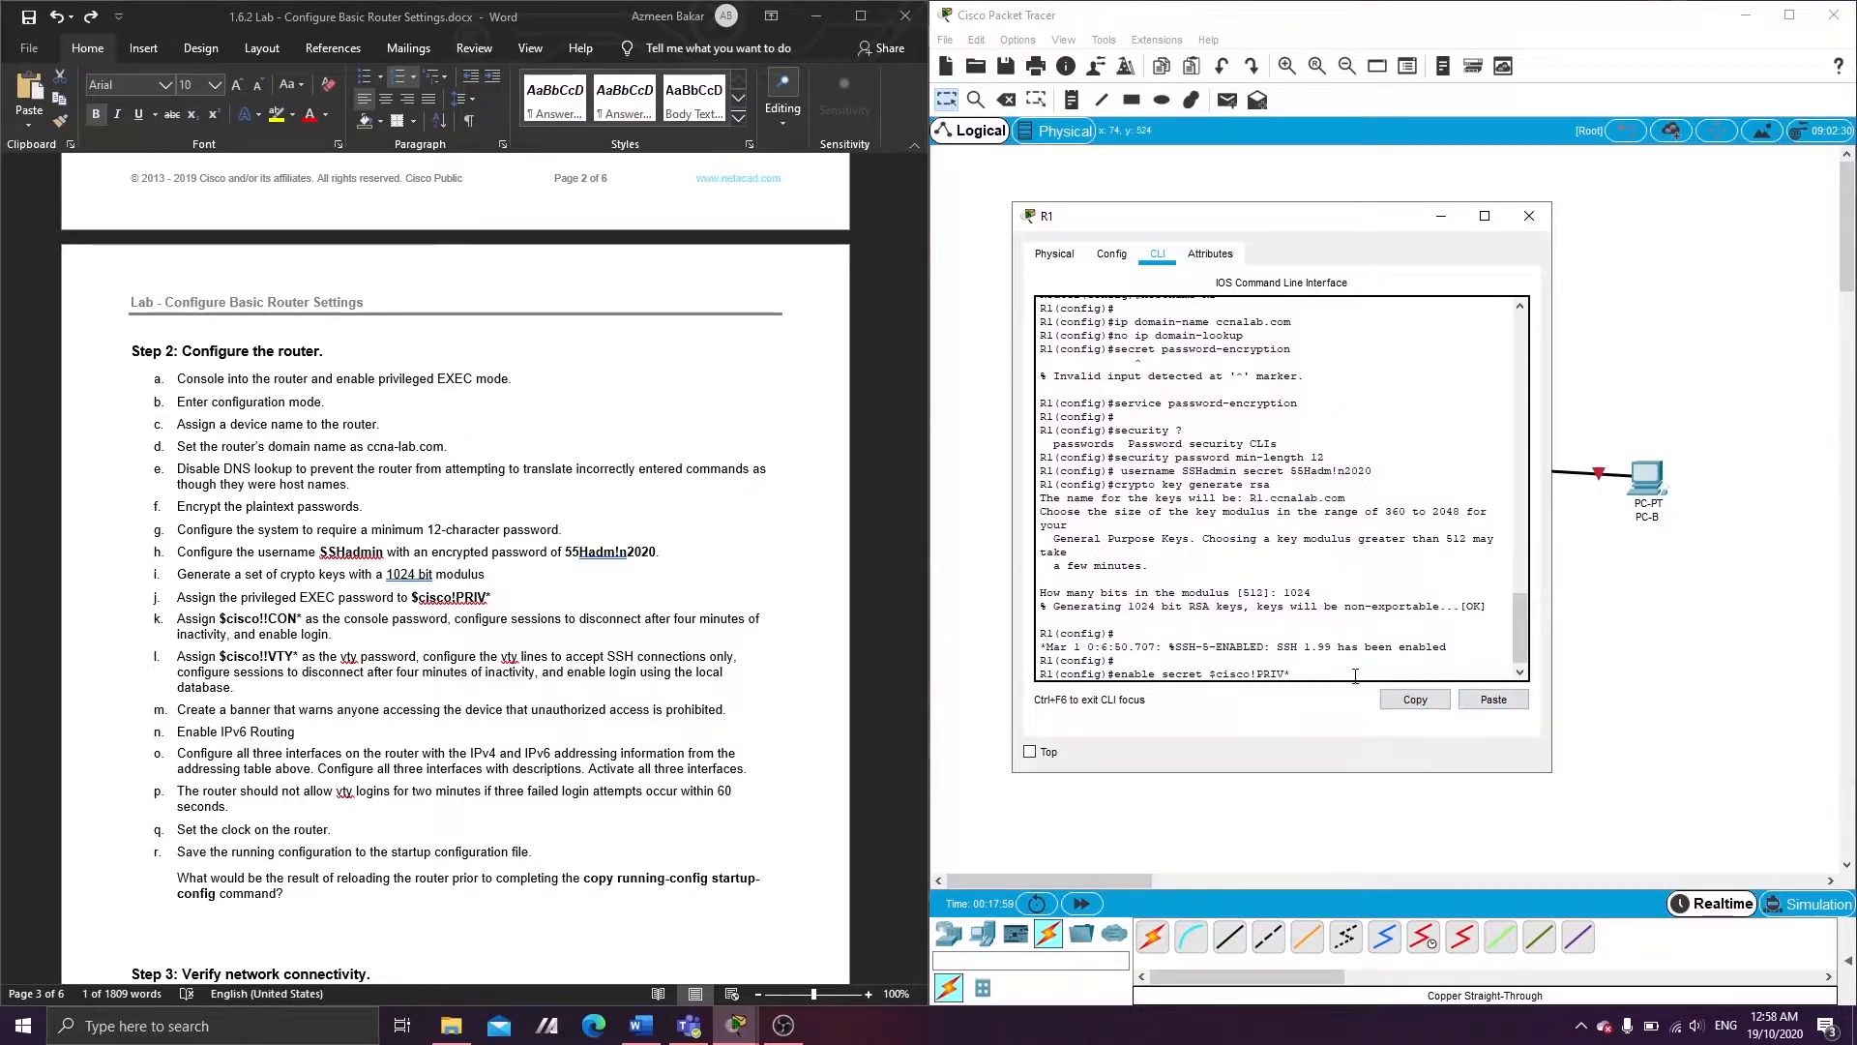
{"action": "key", "text": "Return"}
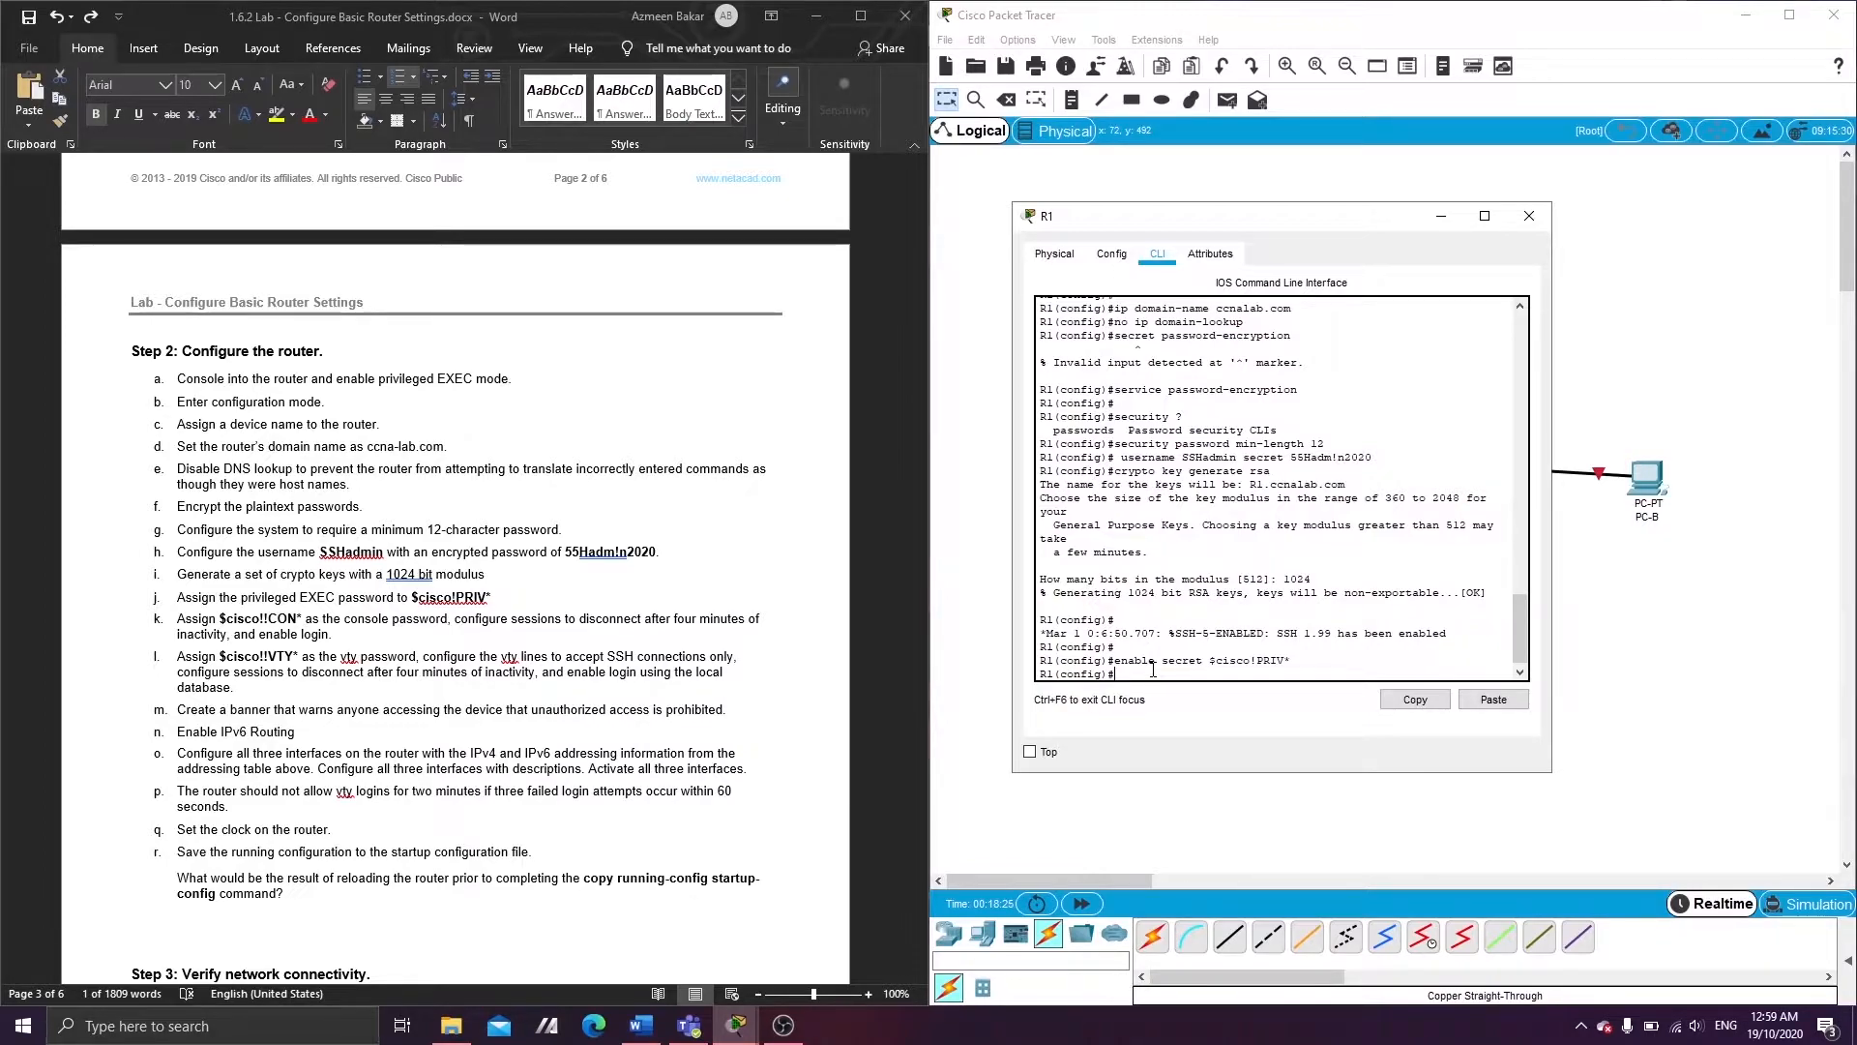
{"action": "type", "text": "line console 0"}
- Set the console line 0 password to the lab sheet's console password
{"action": "key", "text": "Return"}
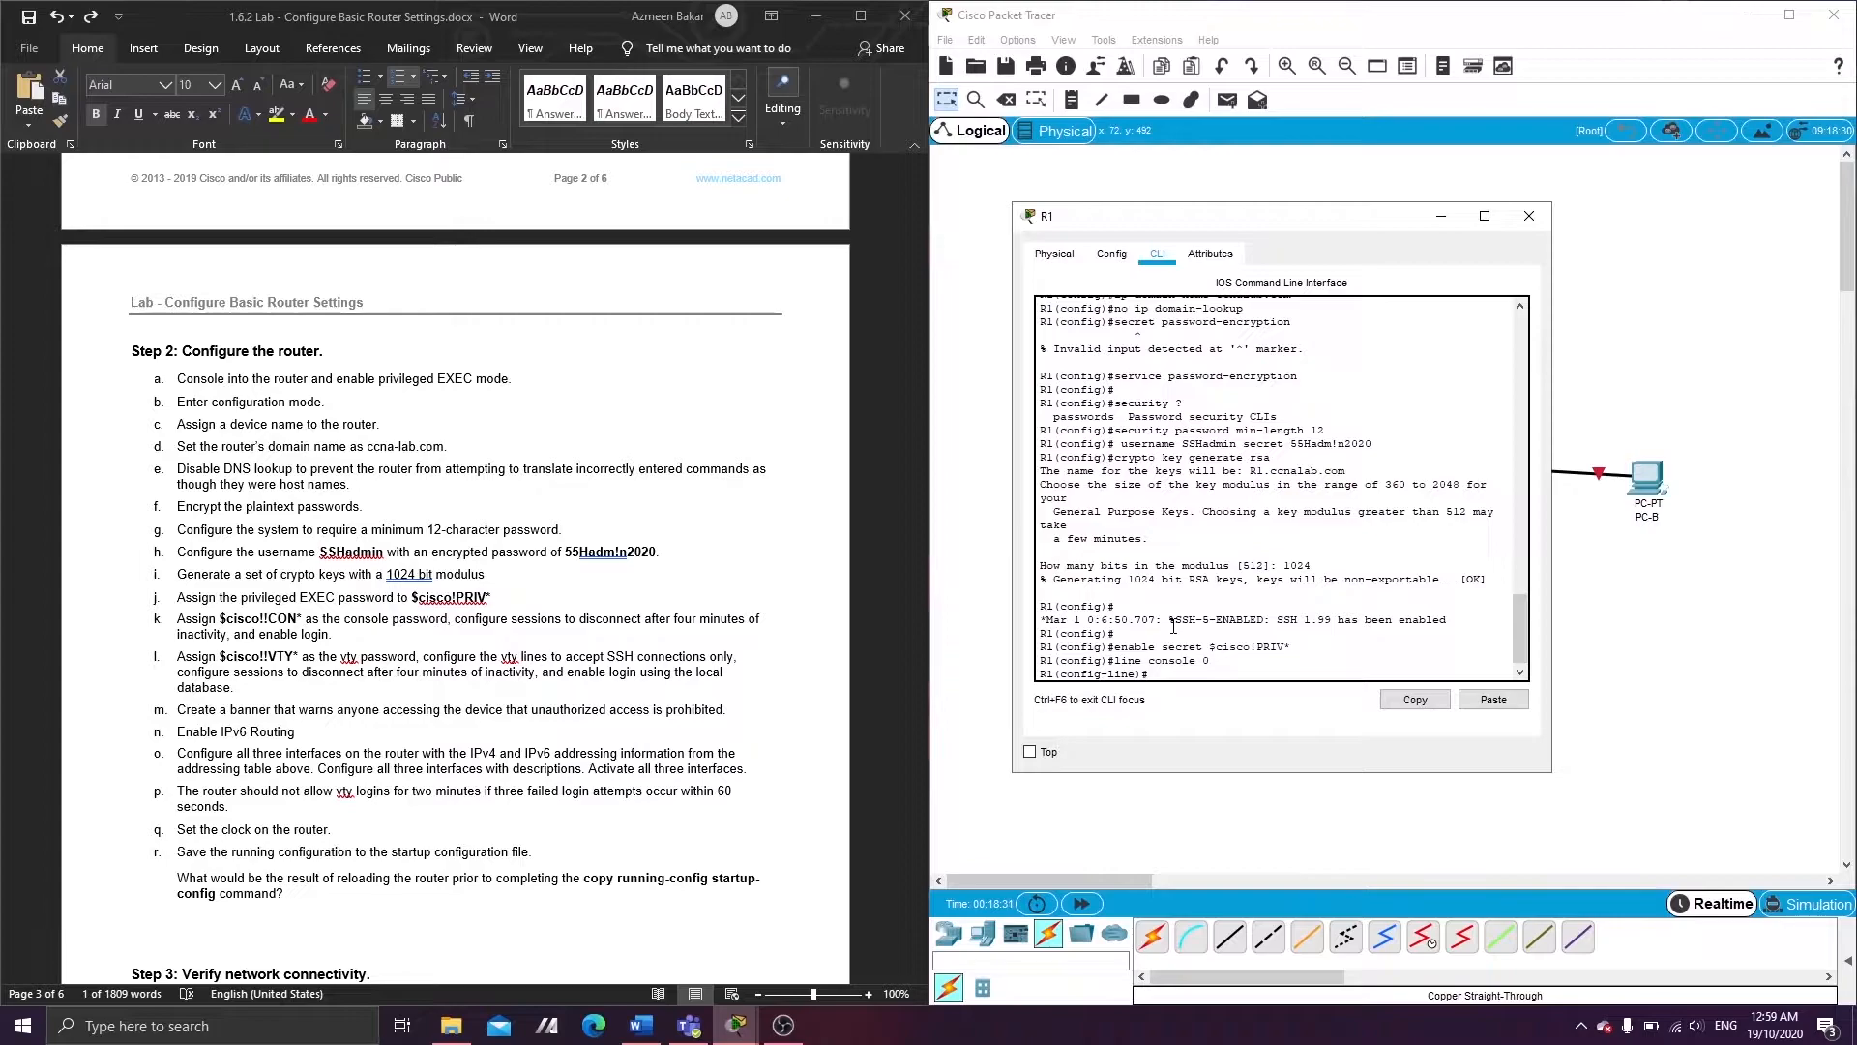
{"action": "type", "text": "password"}
{"action": "left_click", "coordinate": [268, 627]}
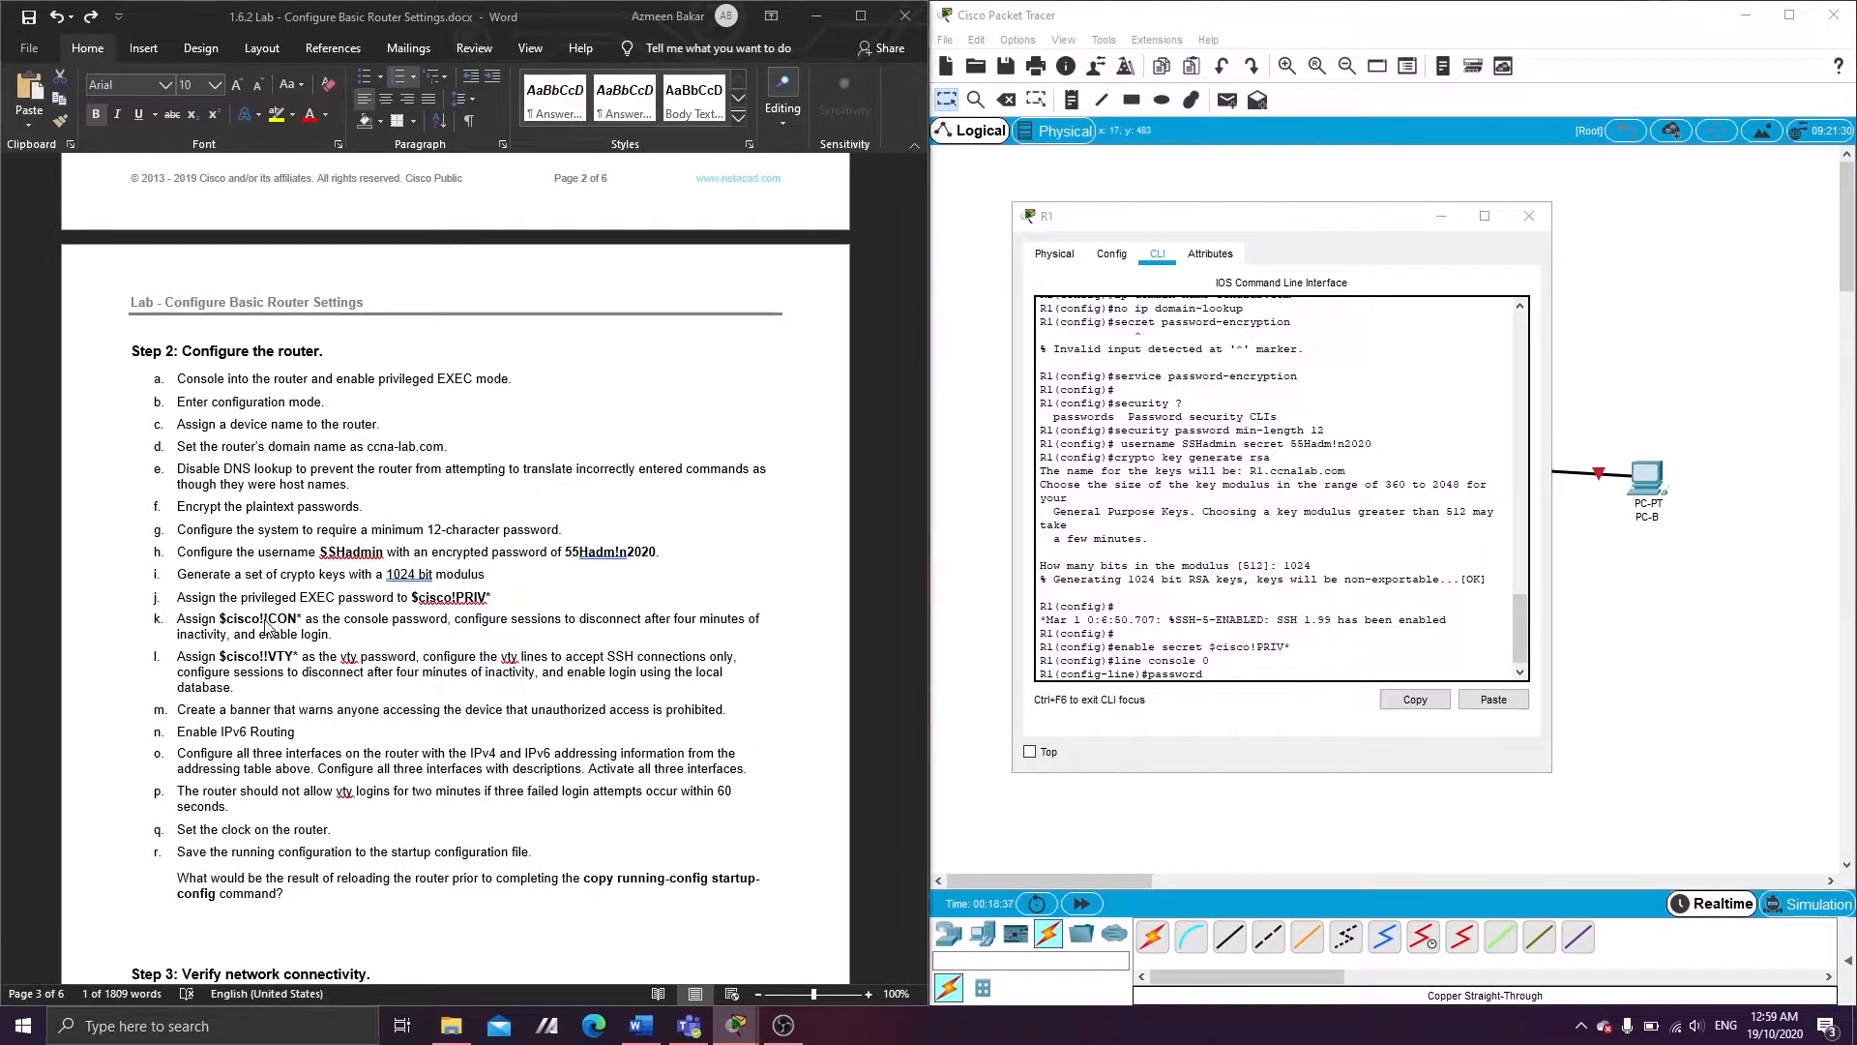
{"action": "double_click", "coordinate": [265, 620]}
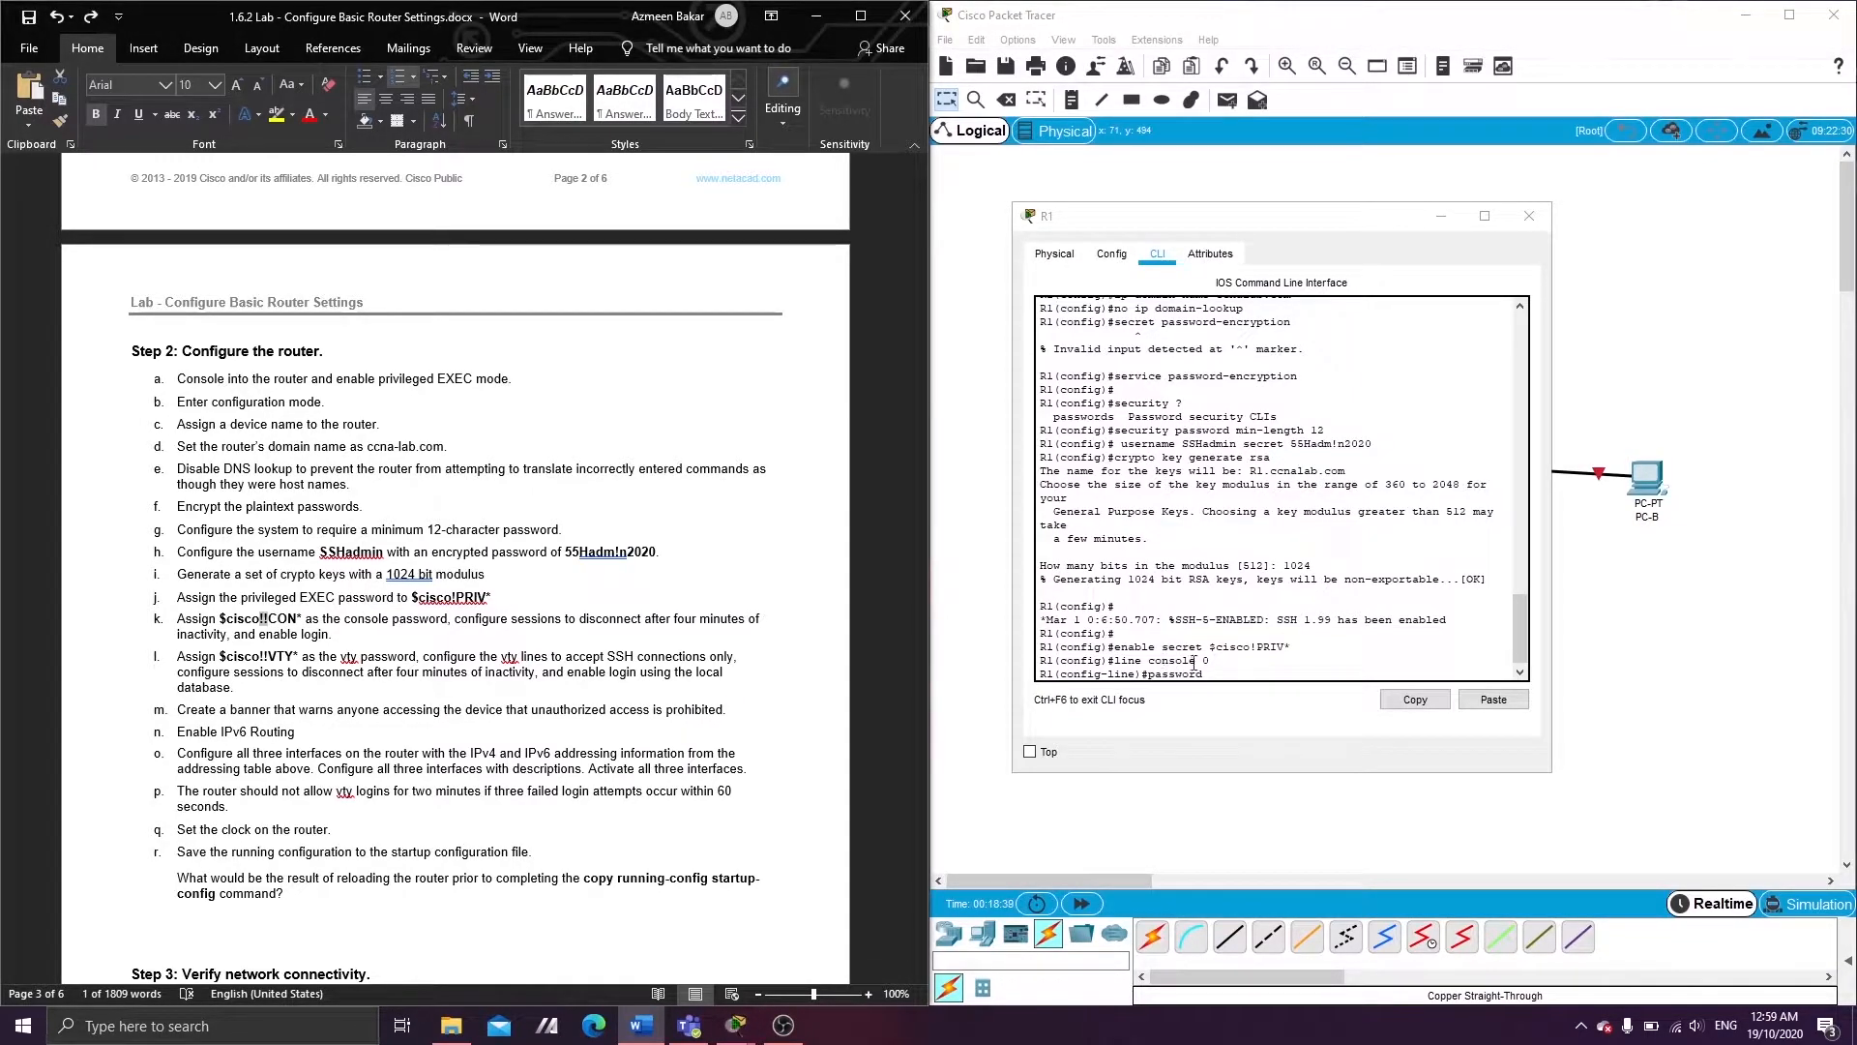
{"action": "left_click", "coordinate": [1287, 673]}
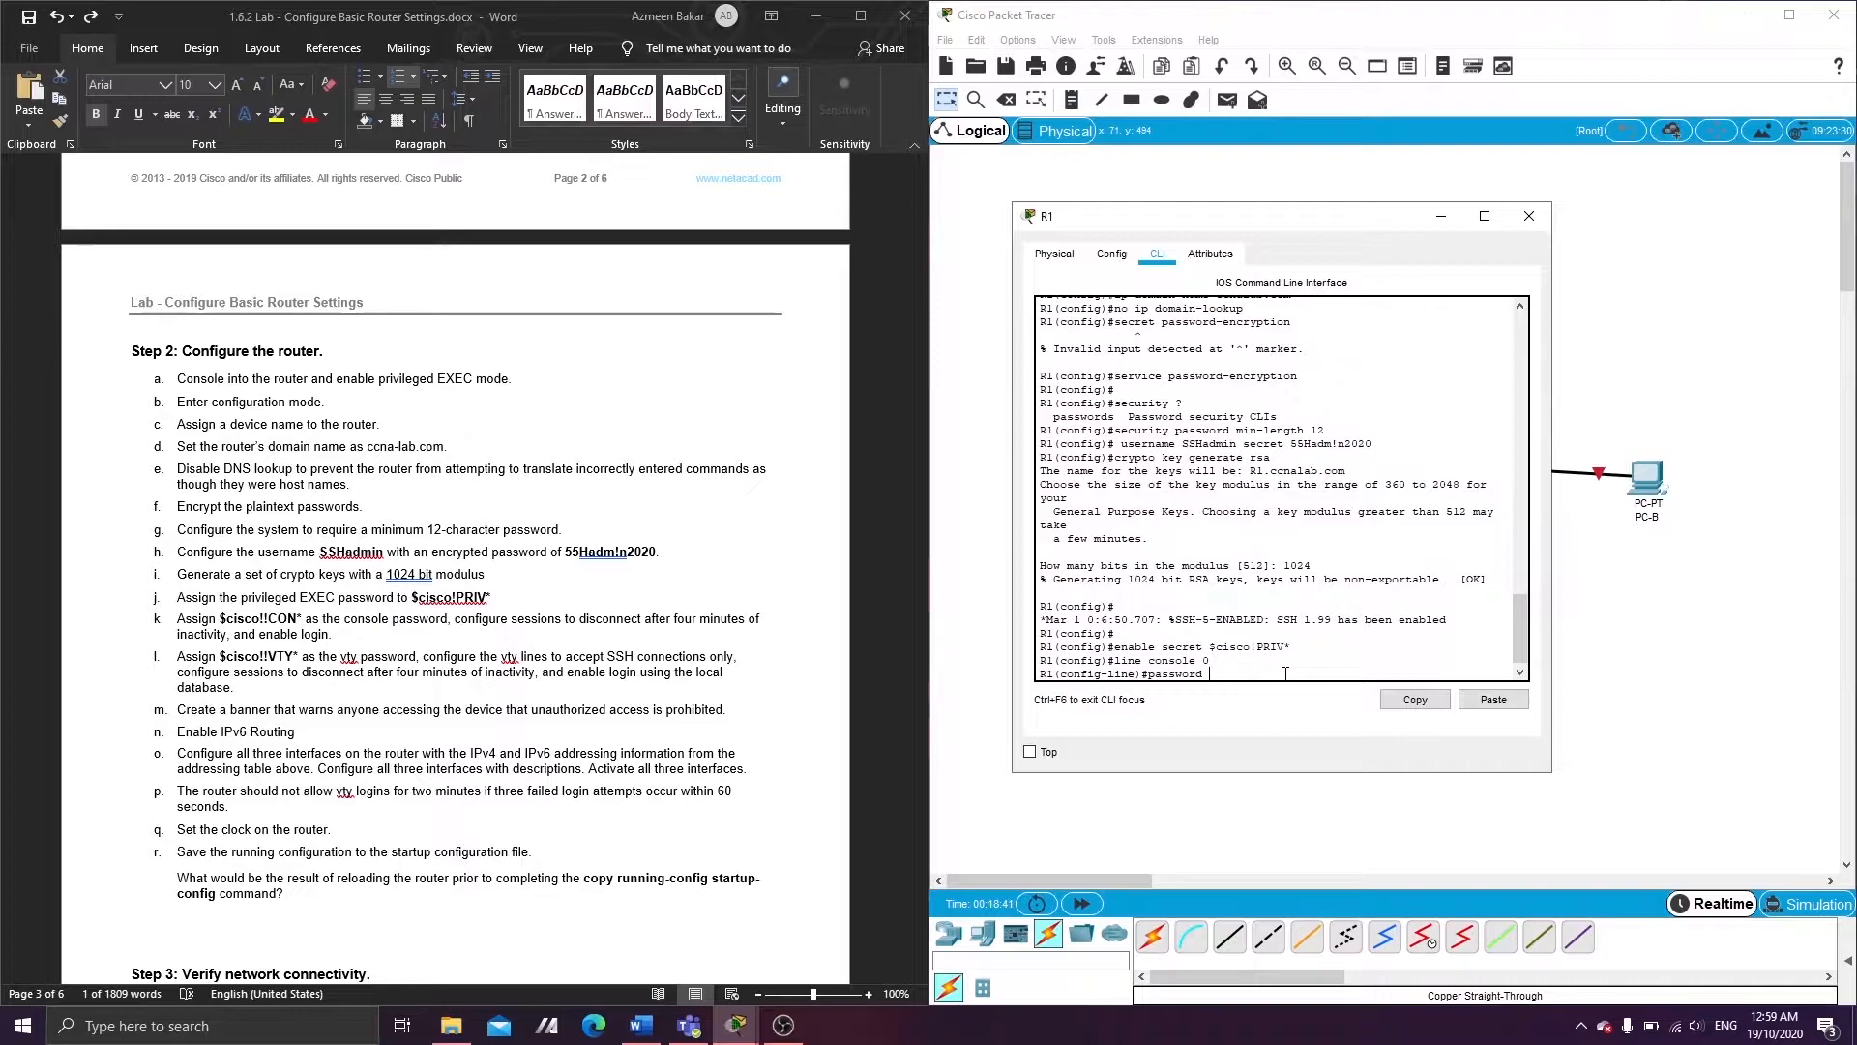
{"action": "type", "text": "$cisco!!CON*"}
{"action": "key", "text": "Return"}
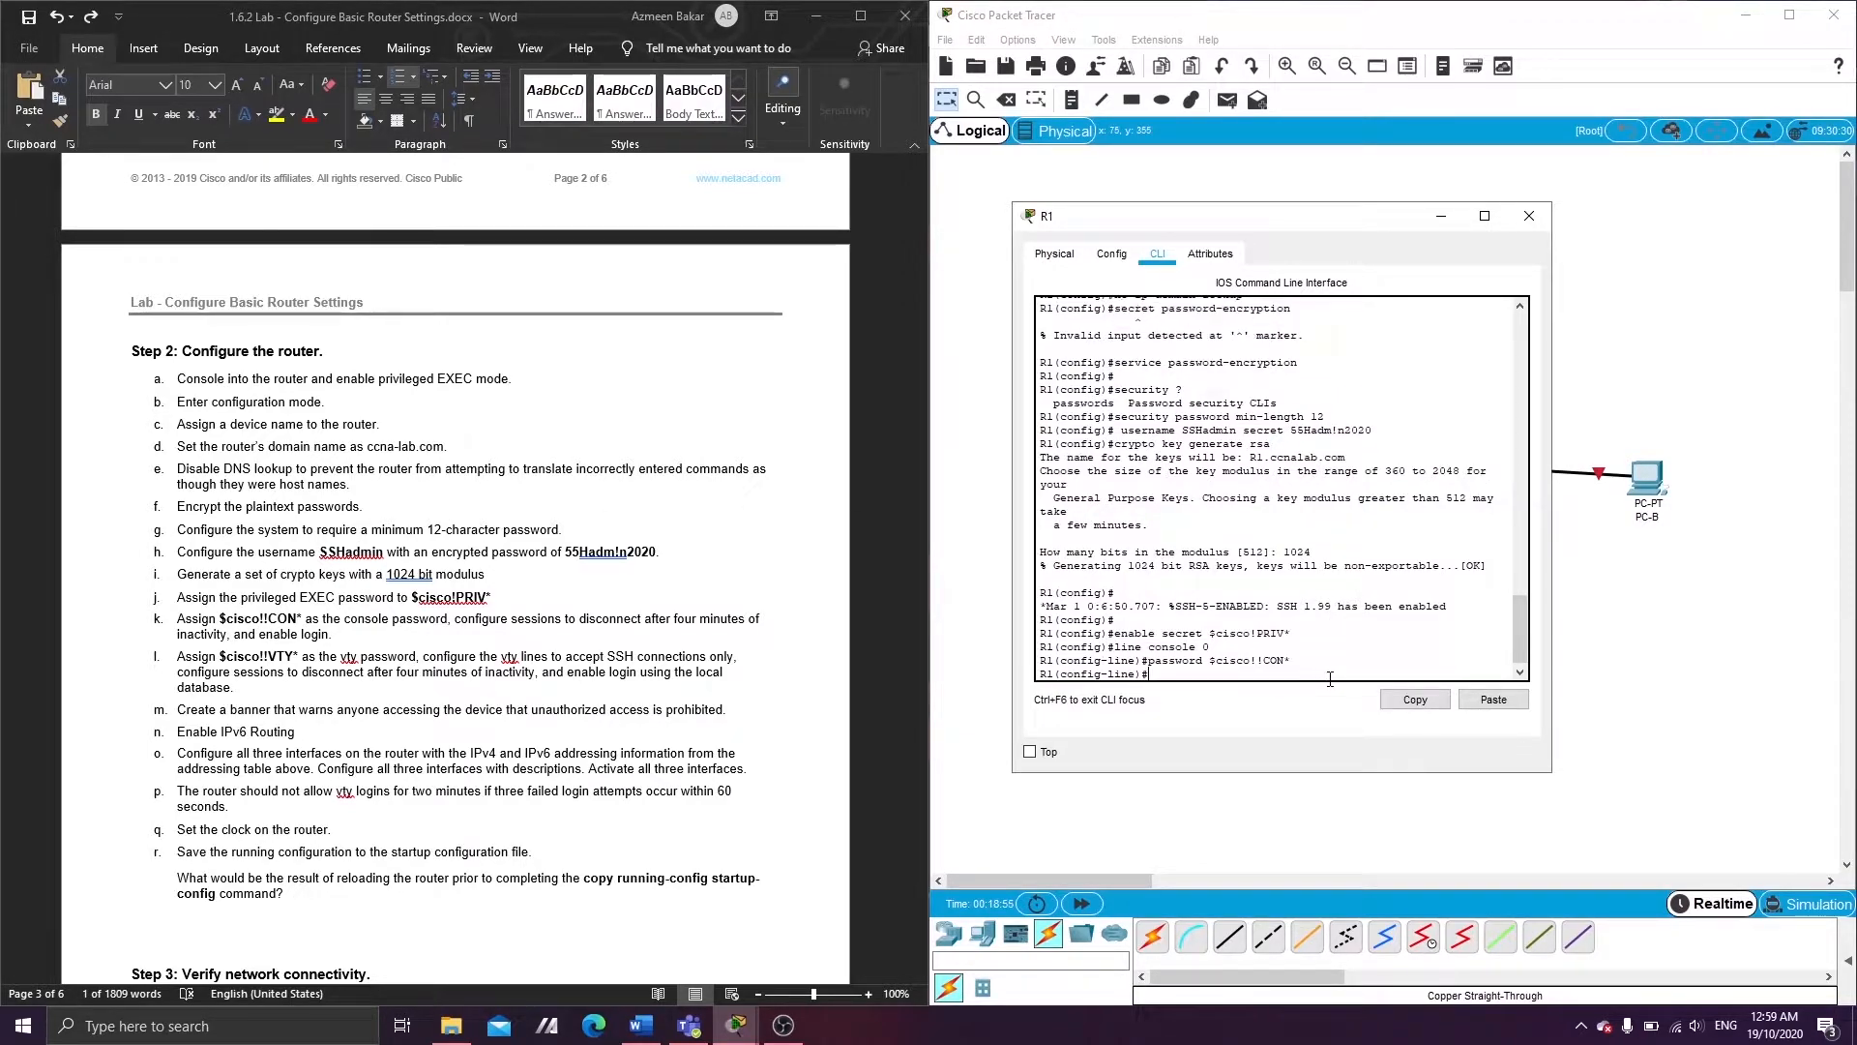
- Give the console line a 4-minute exec-timeout, require login, and exit
{"action": "type", "text": "exec-timeout 4"}
{"action": "key", "text": "BackSpace"}
{"action": "type", "text": "?"}
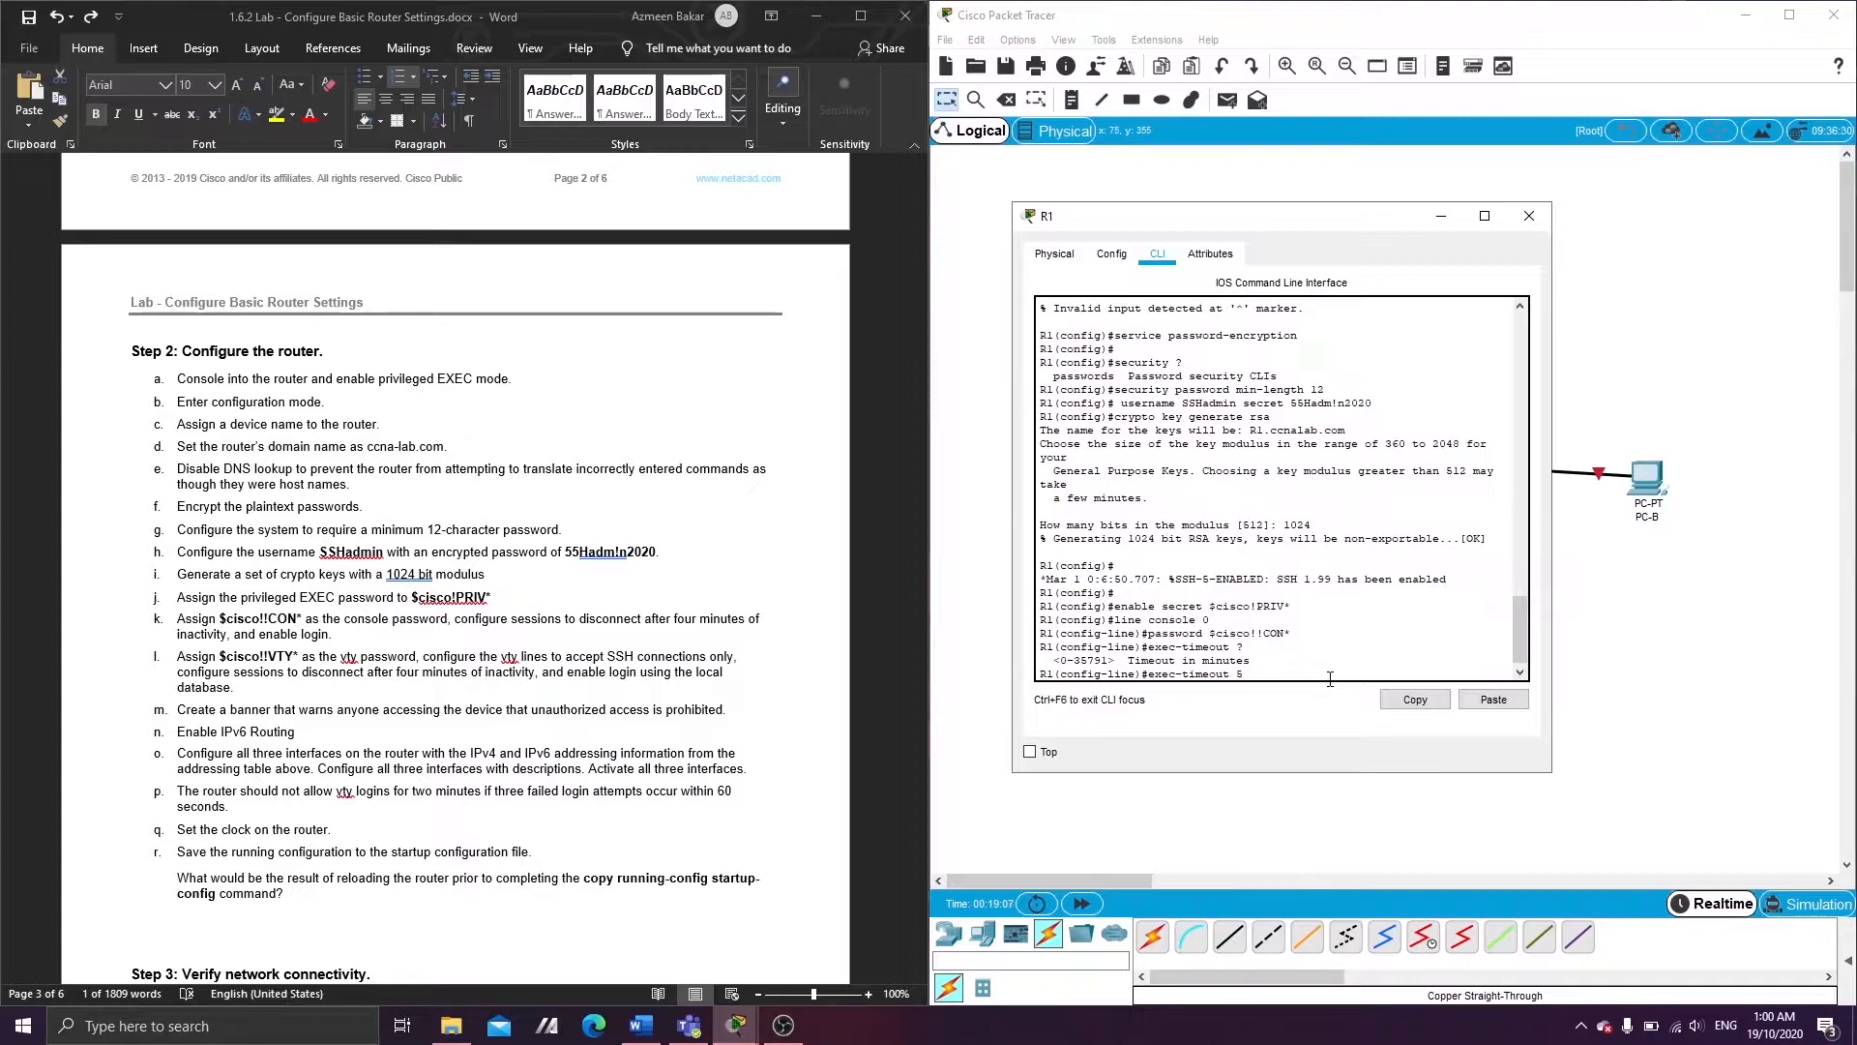
{"action": "key", "text": "Return"}
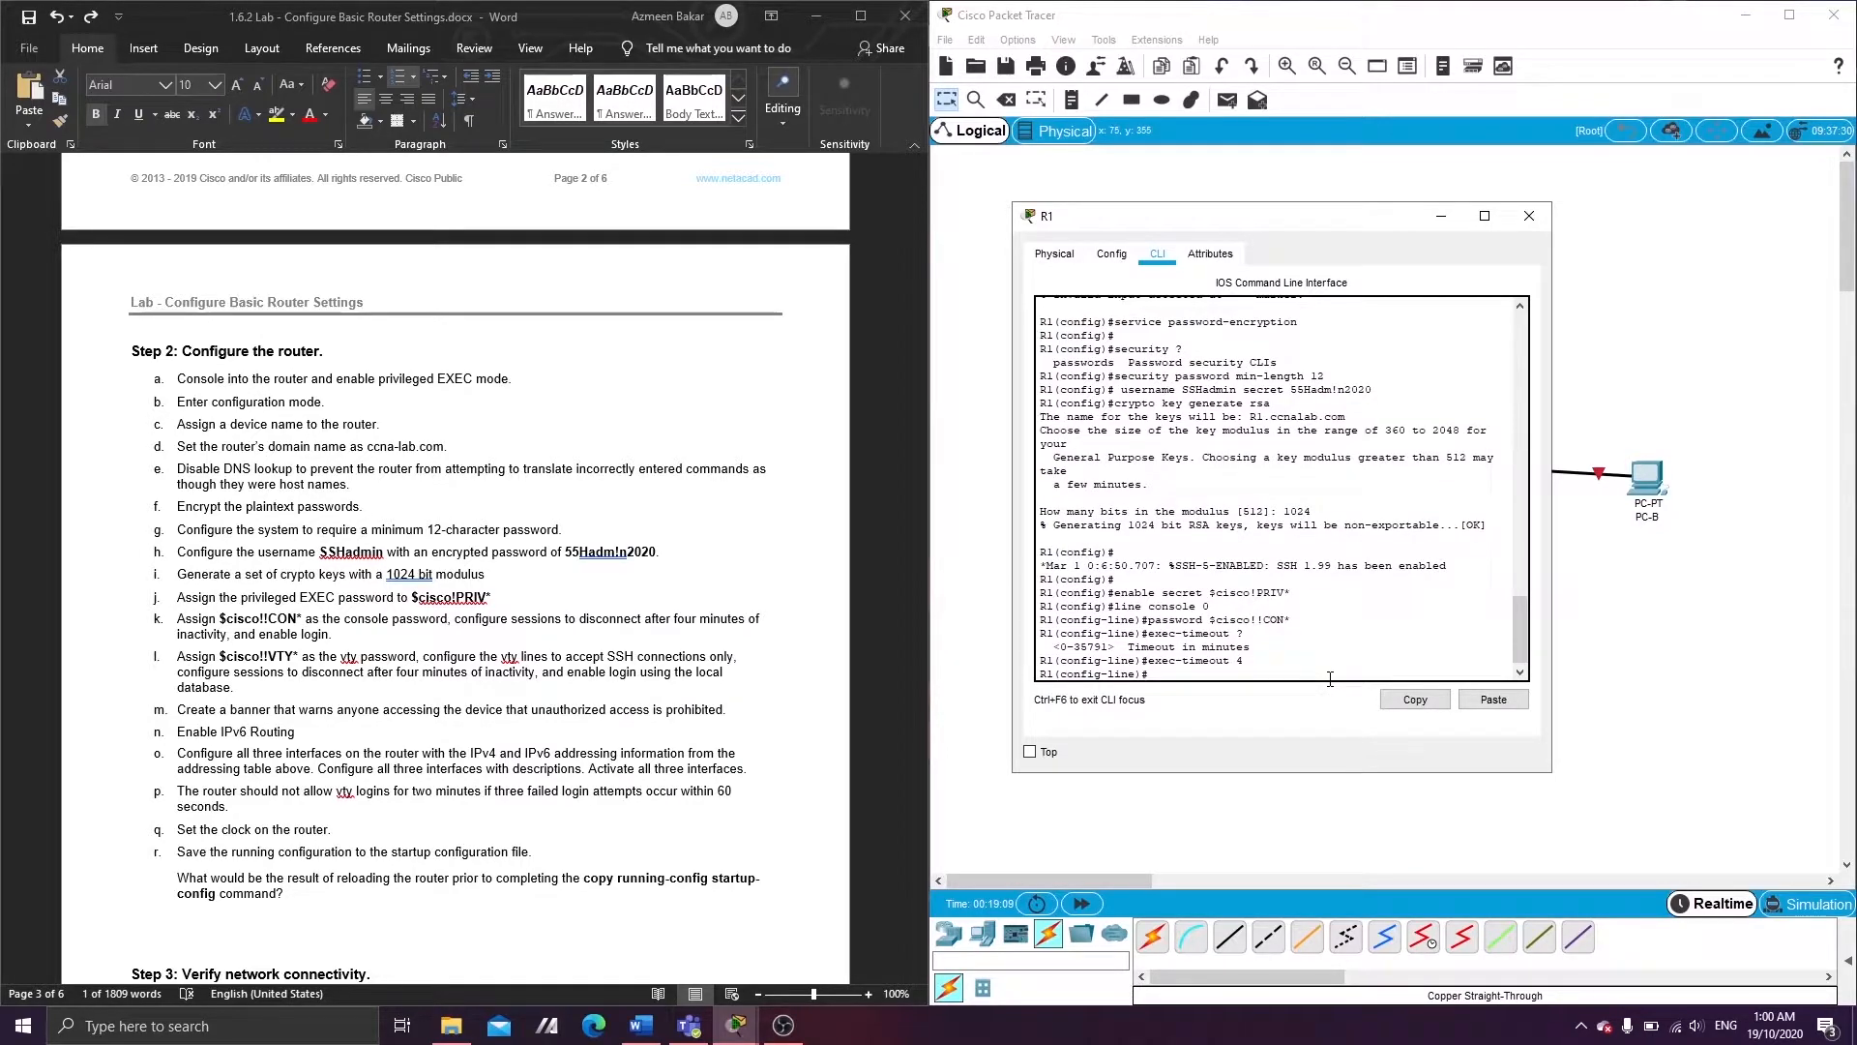
{"action": "type", "text": "login"}
{"action": "key", "text": "Return"}
{"action": "type", "text": "exit"}
{"action": "key", "text": "Return"}
{"action": "key", "text": "Return"}
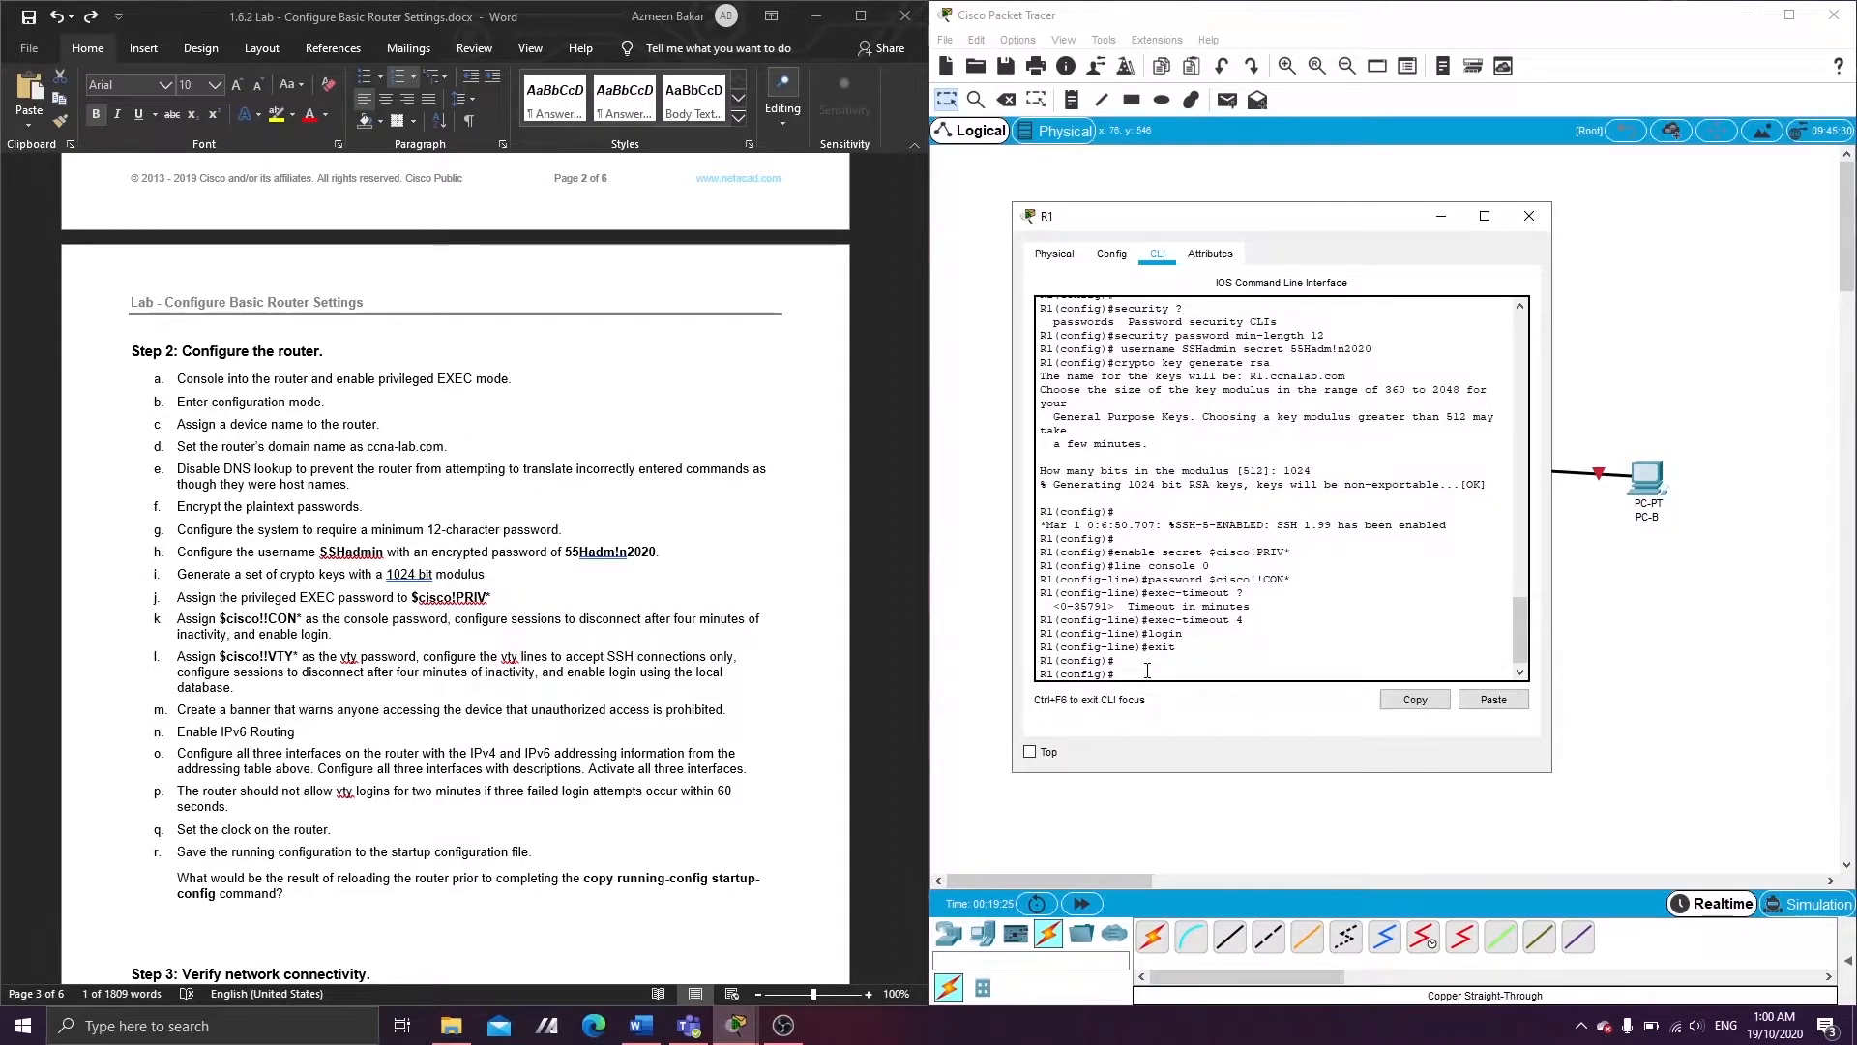
- Set vty lines 0–15 to the lab's vty password with a 4-minute exec-timeout
{"action": "type", "text": "ine "}
{"action": "type", "text": "c"}
{"action": "type", "text": "0 15"}
{"action": "key", "text": "Return"}
{"action": "key", "text": "Return"}
{"action": "type", "text": "pa"}
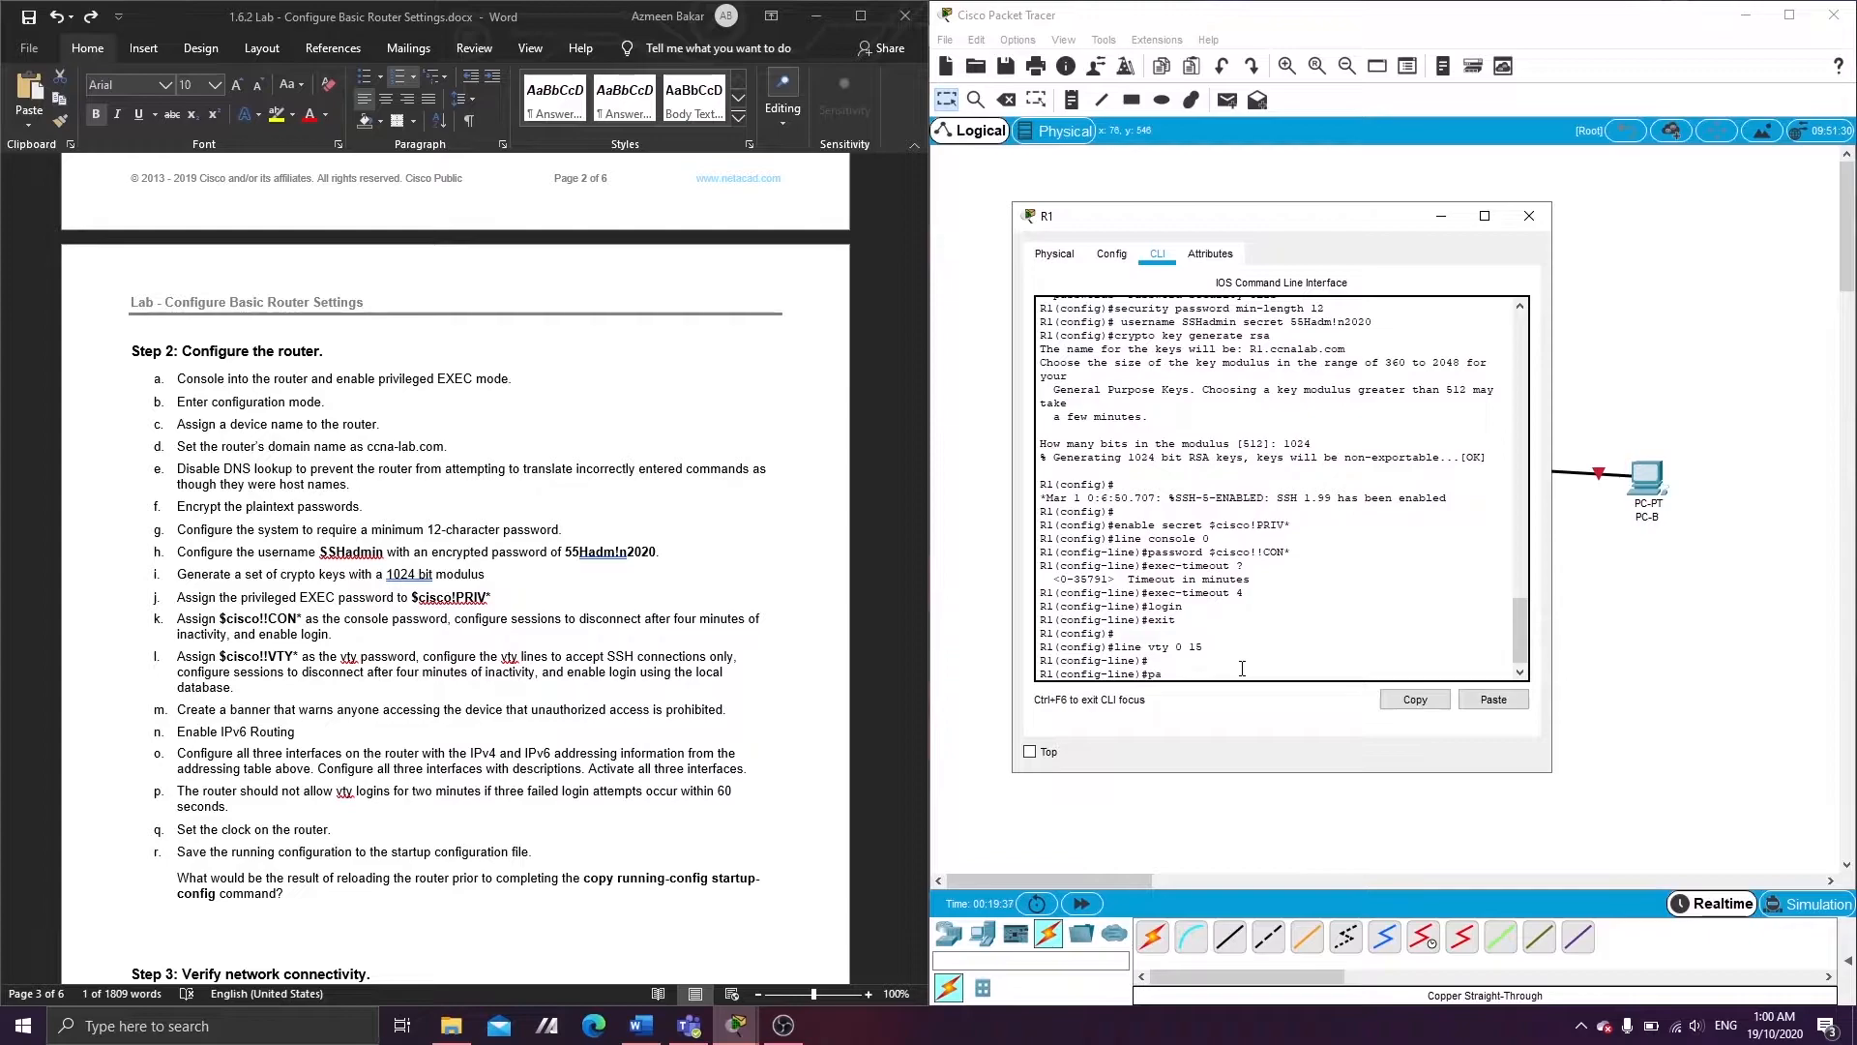
{"action": "type", "text": "ssword $cisco!!VTY*"}
{"action": "key", "text": "Return"}
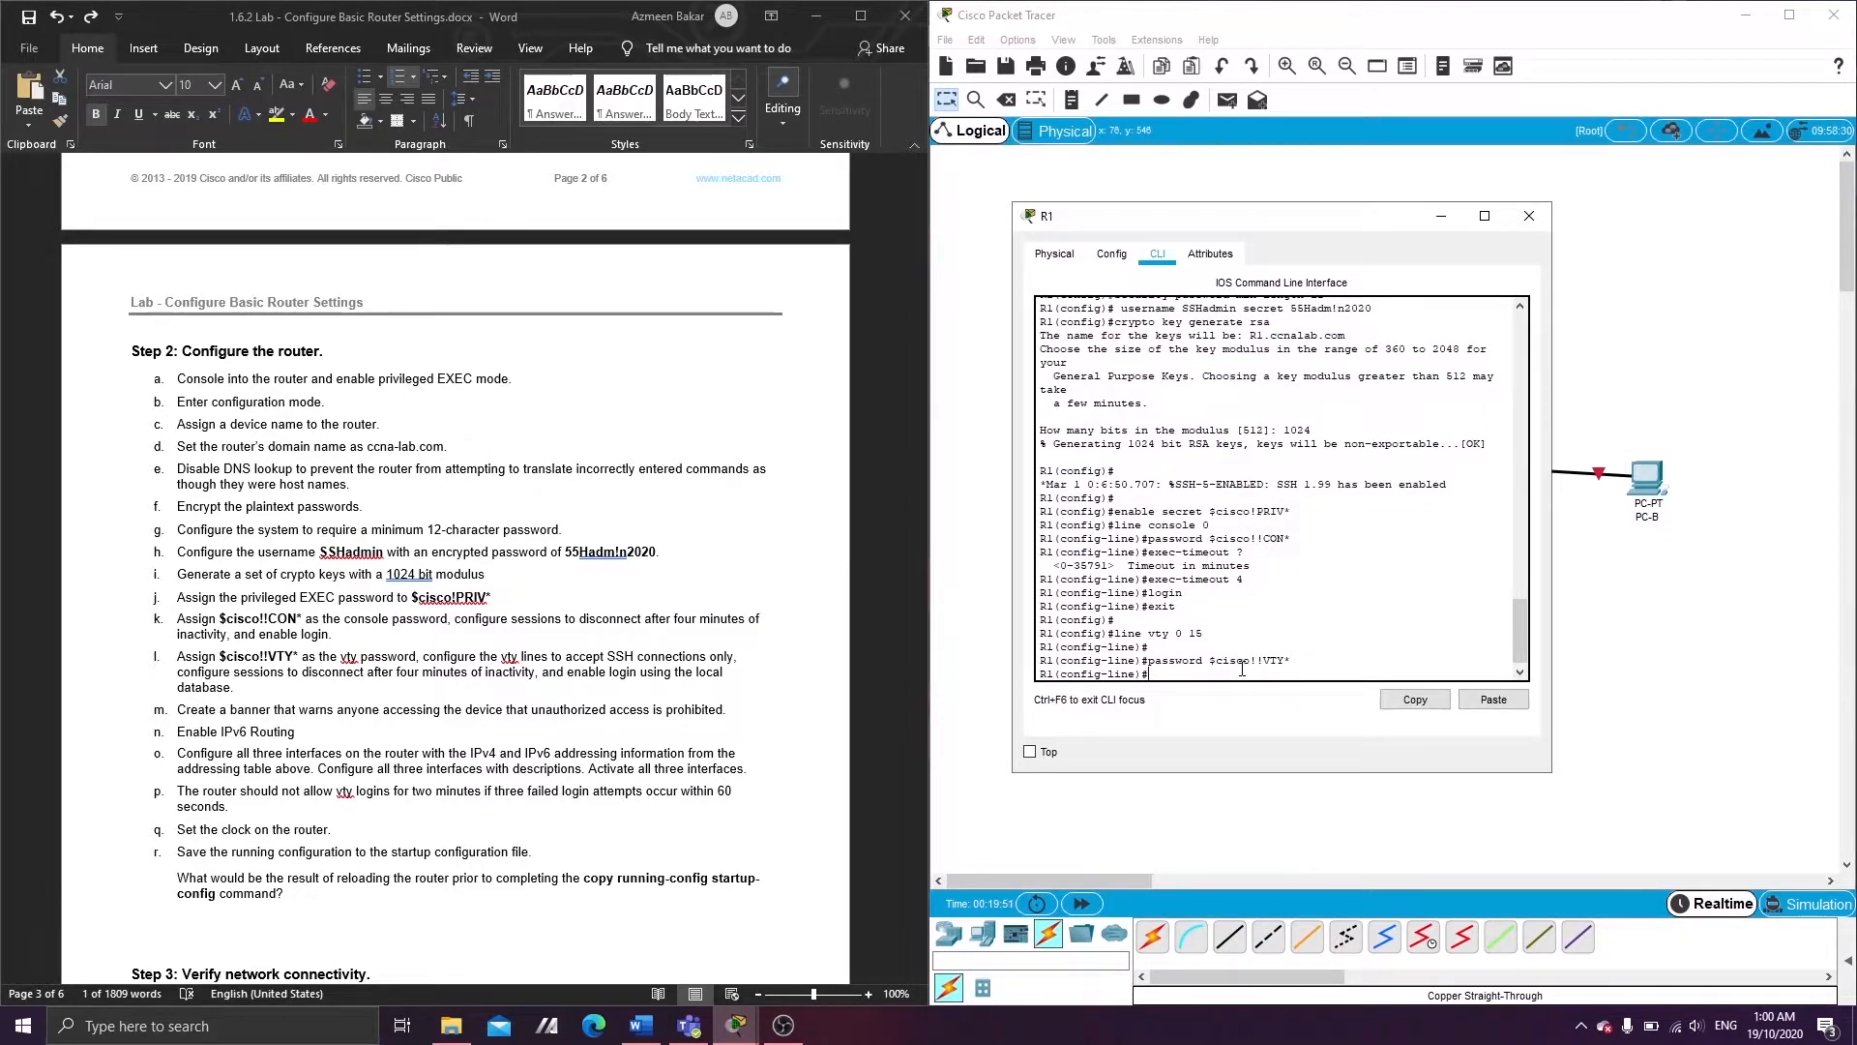
{"action": "type", "text": "exec-timeout 4"}
{"action": "key", "text": "Return"}
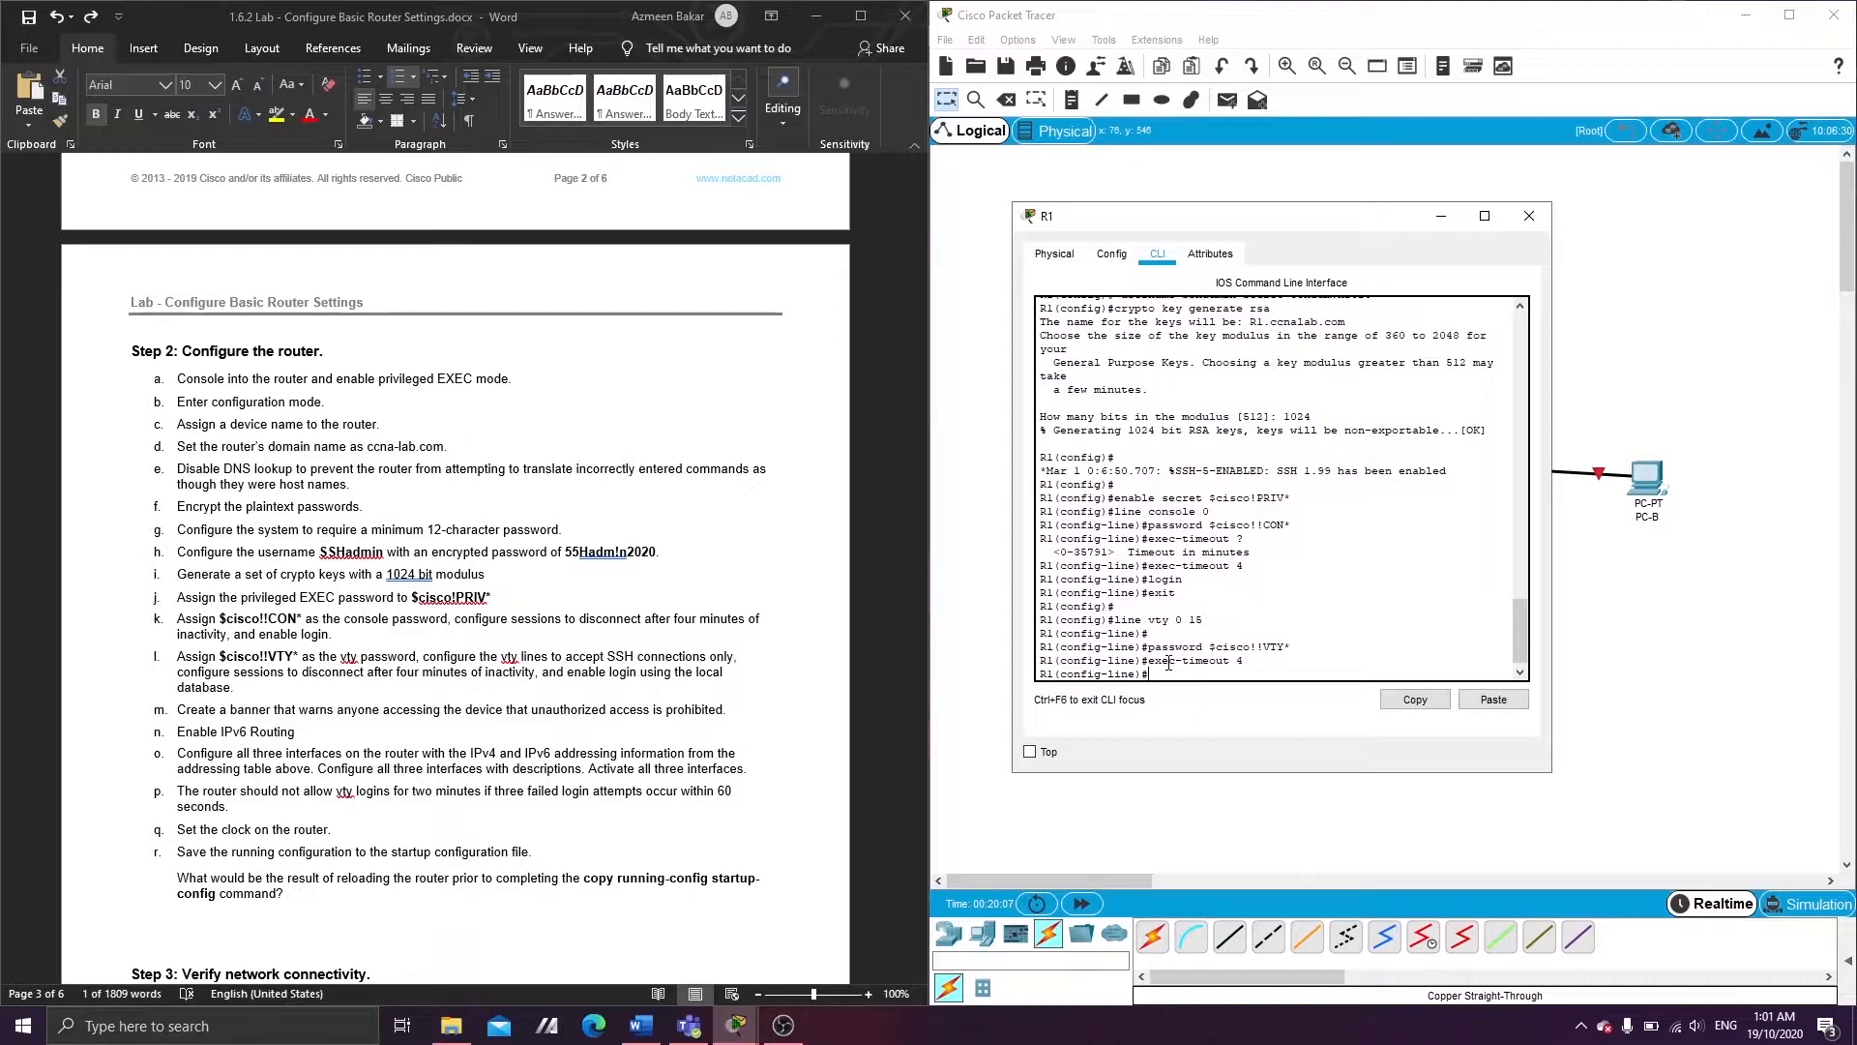
- Restrict vty lines to SSH input with login local, then exit line configuration
{"action": "type", "text": "transport input ssh"}
{"action": "key", "text": "Return"}
{"action": "type", "text": "lo"}
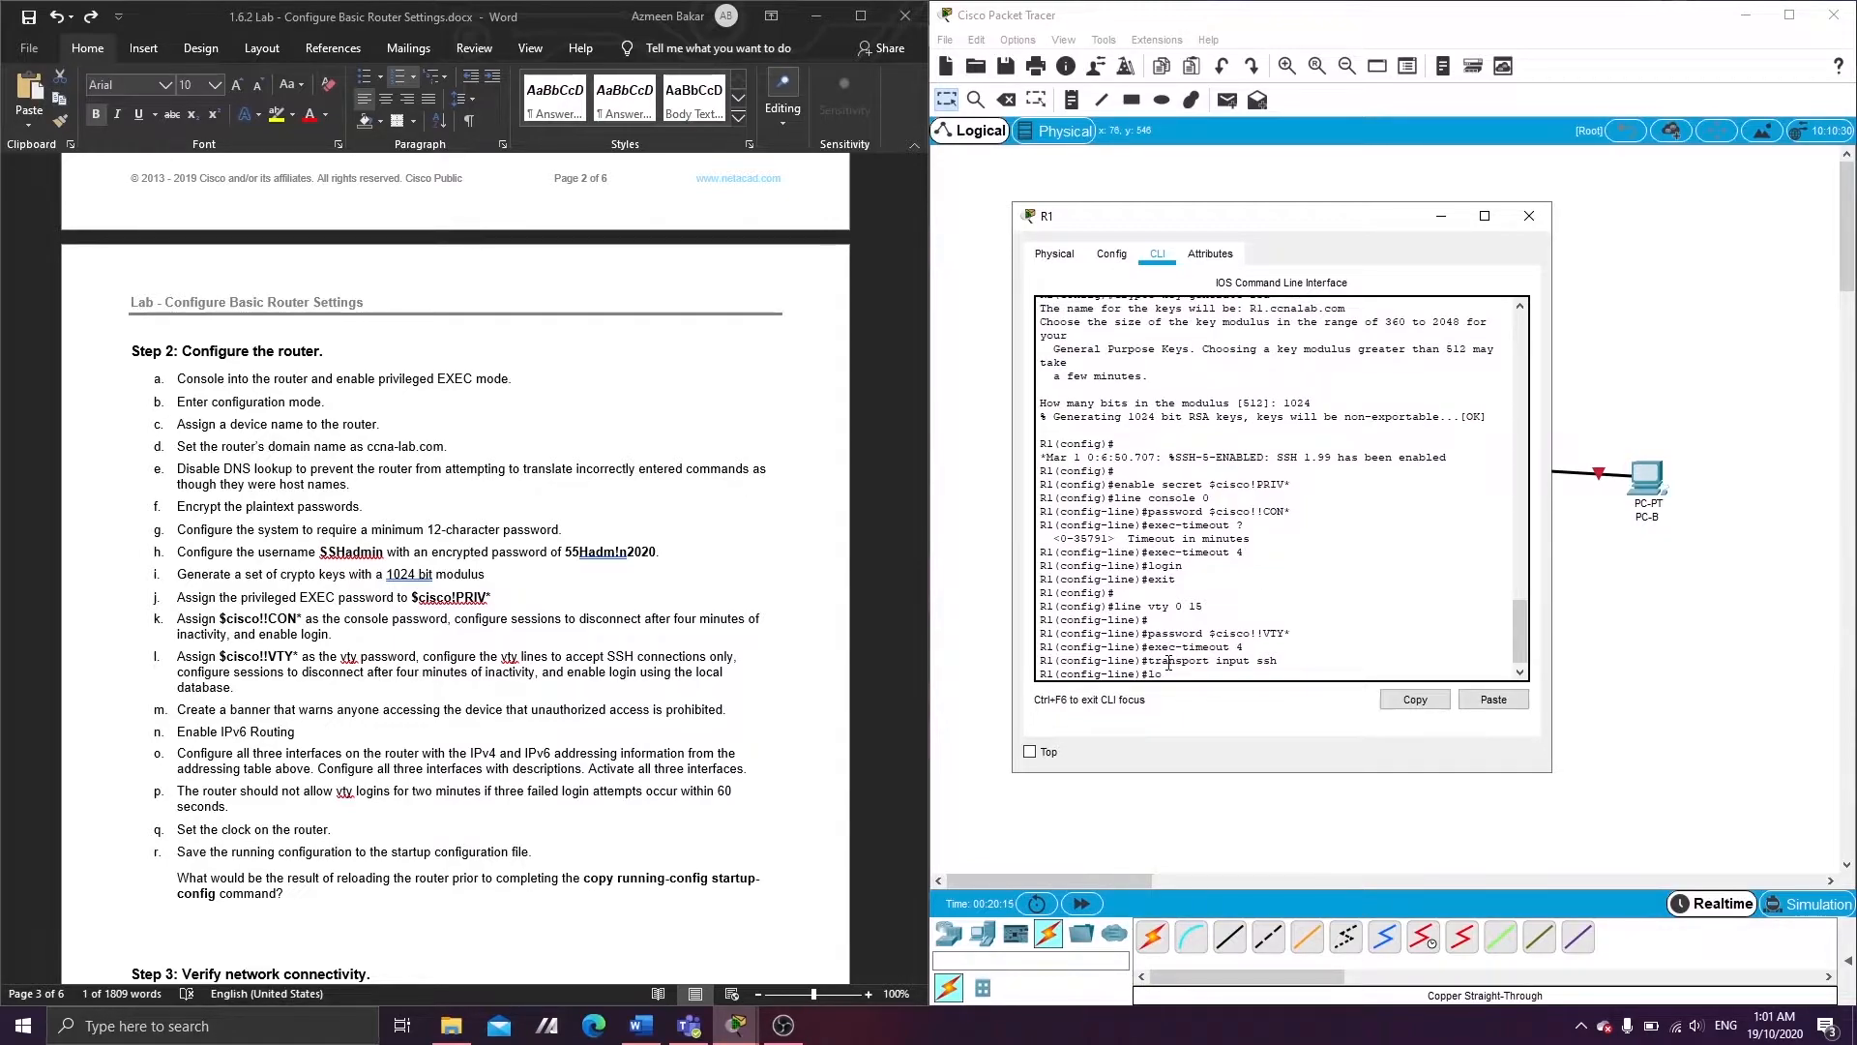
{"action": "type", "text": "gin local"}
{"action": "key", "text": "Return"}
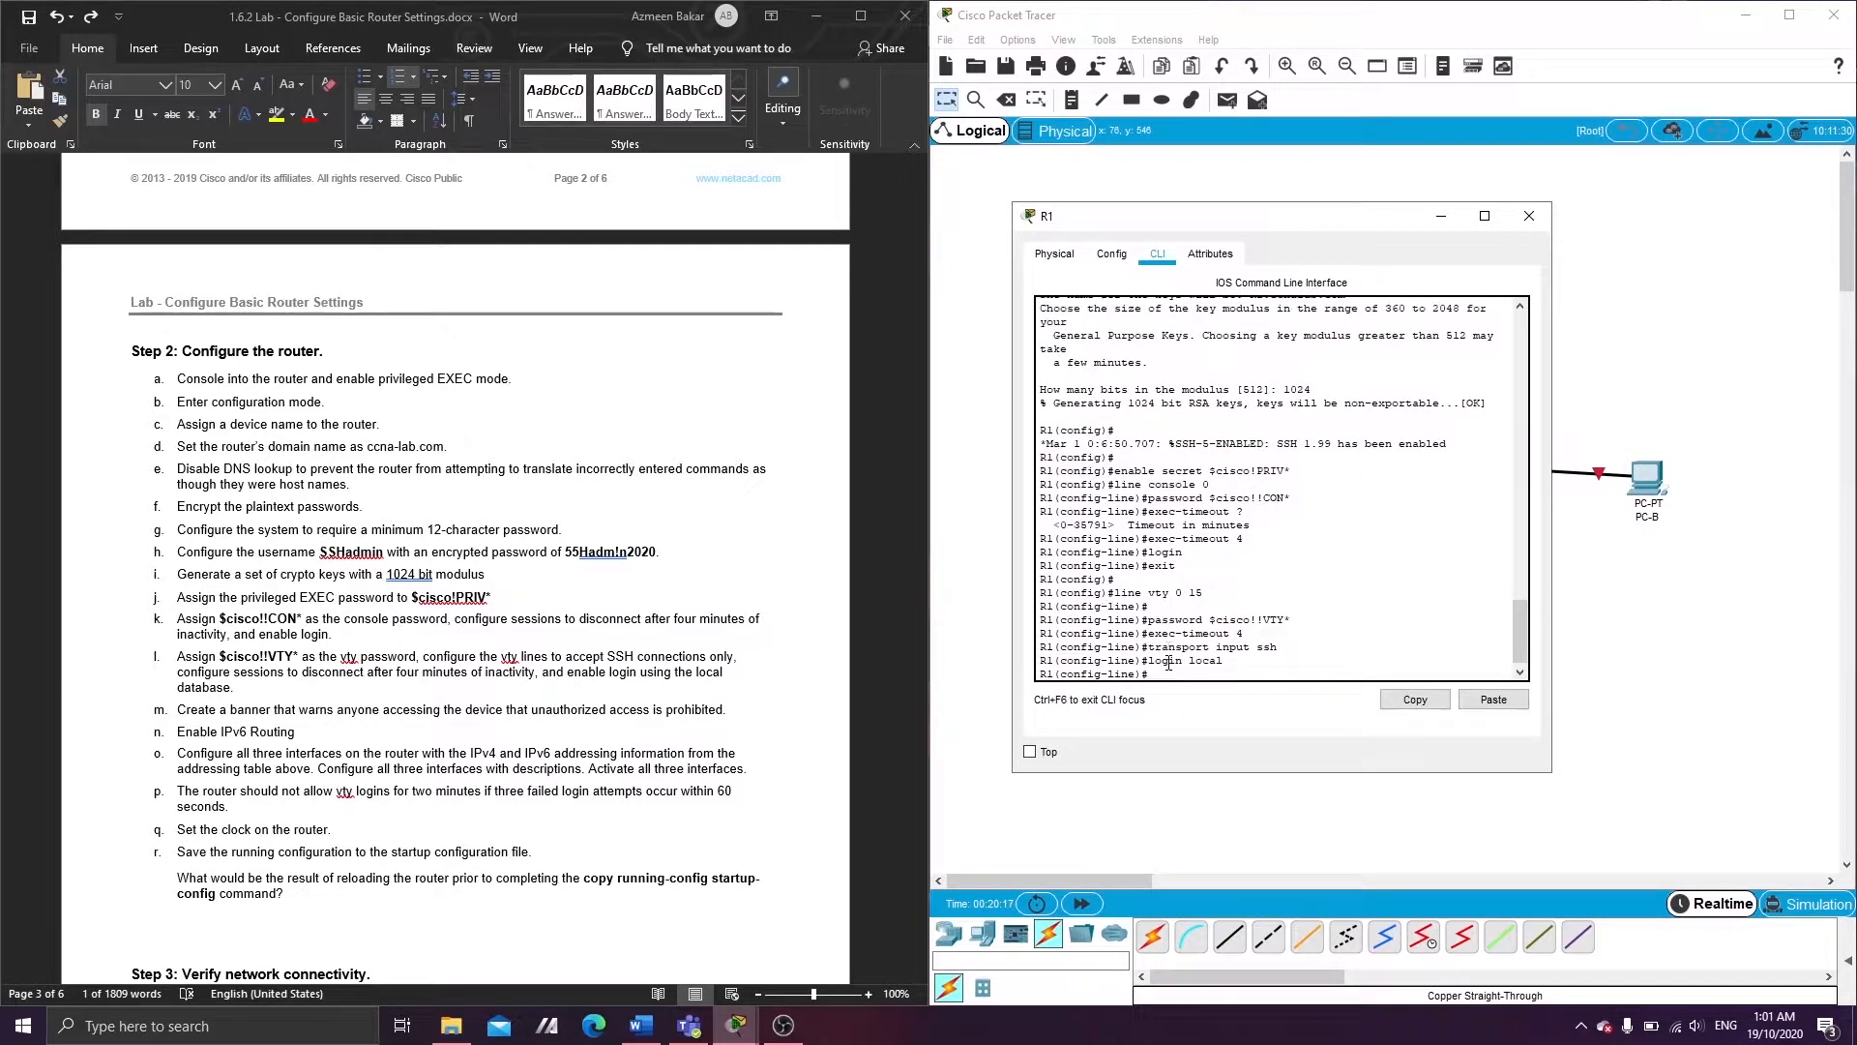
{"action": "type", "text": "exit"}
{"action": "key", "text": "Return"}
{"action": "key", "text": "Return"}
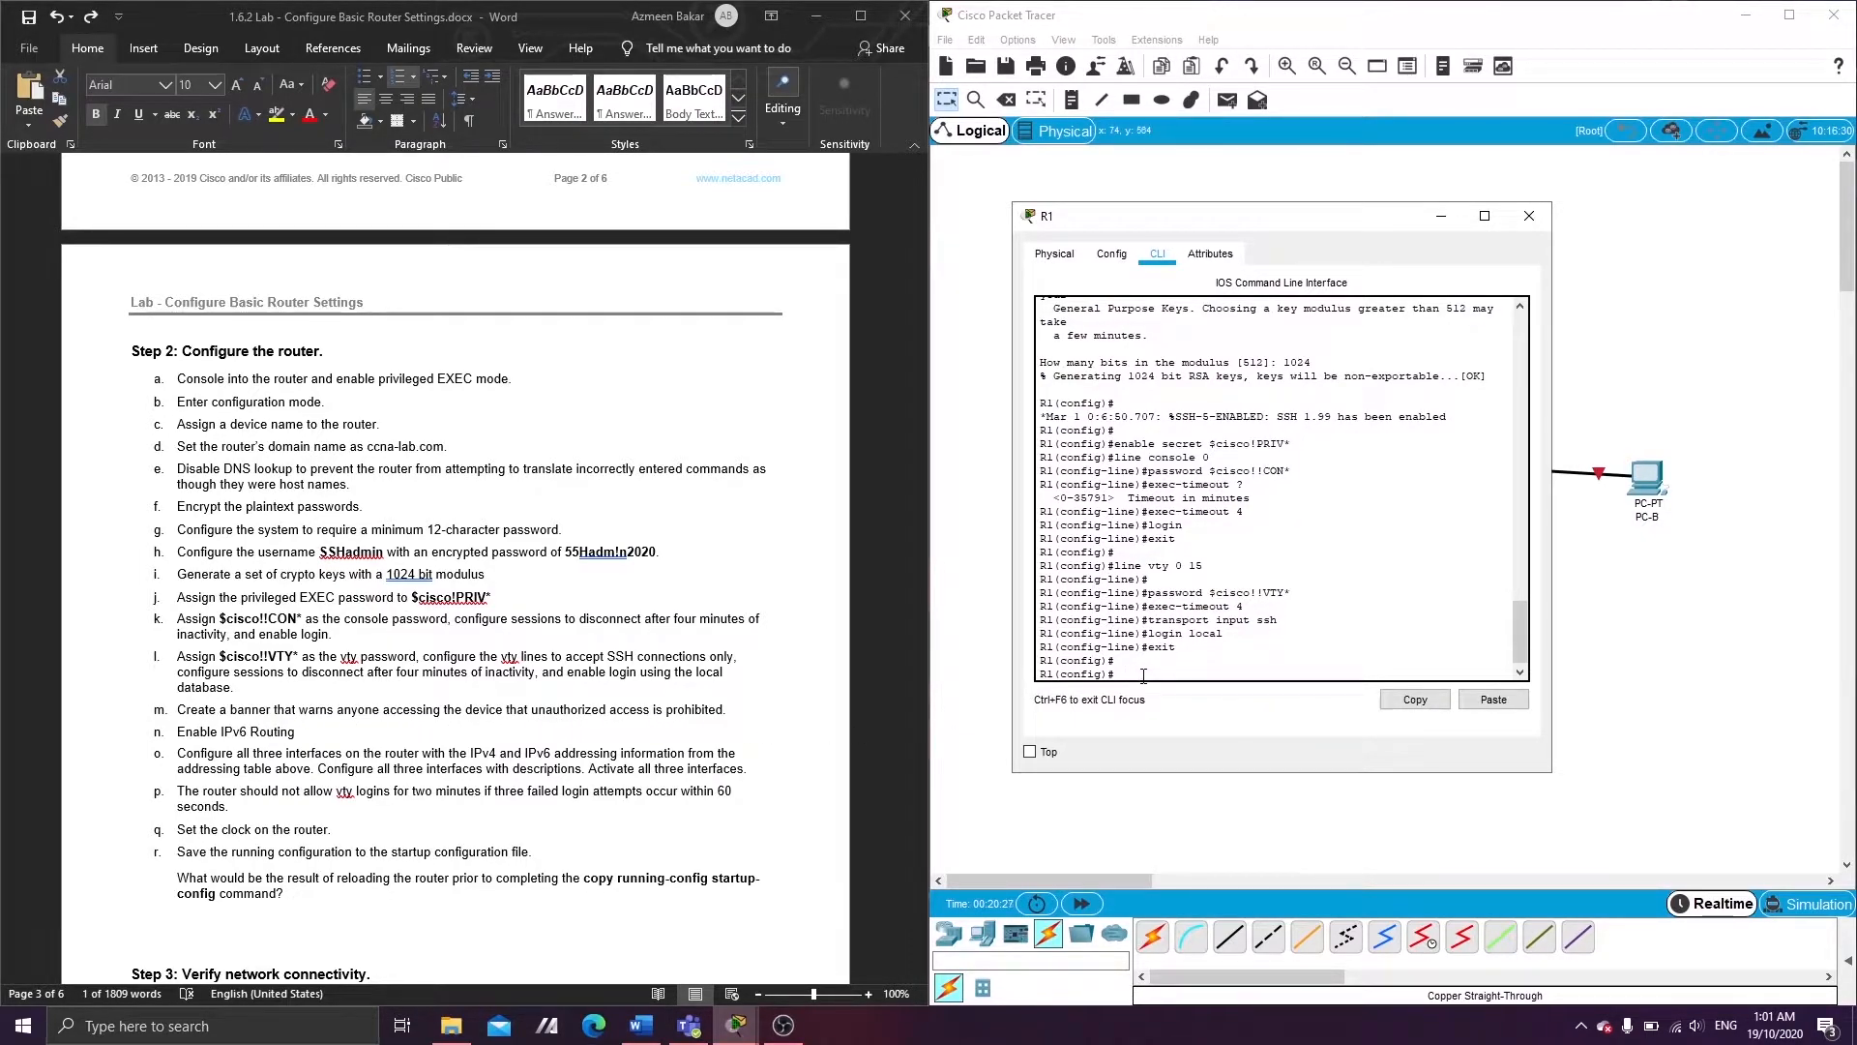
- Set the MOTD banner 'unauthorized access is strictly prohibited' on R1
{"action": "type", "text": "banner motd $ unauthorized access is"}
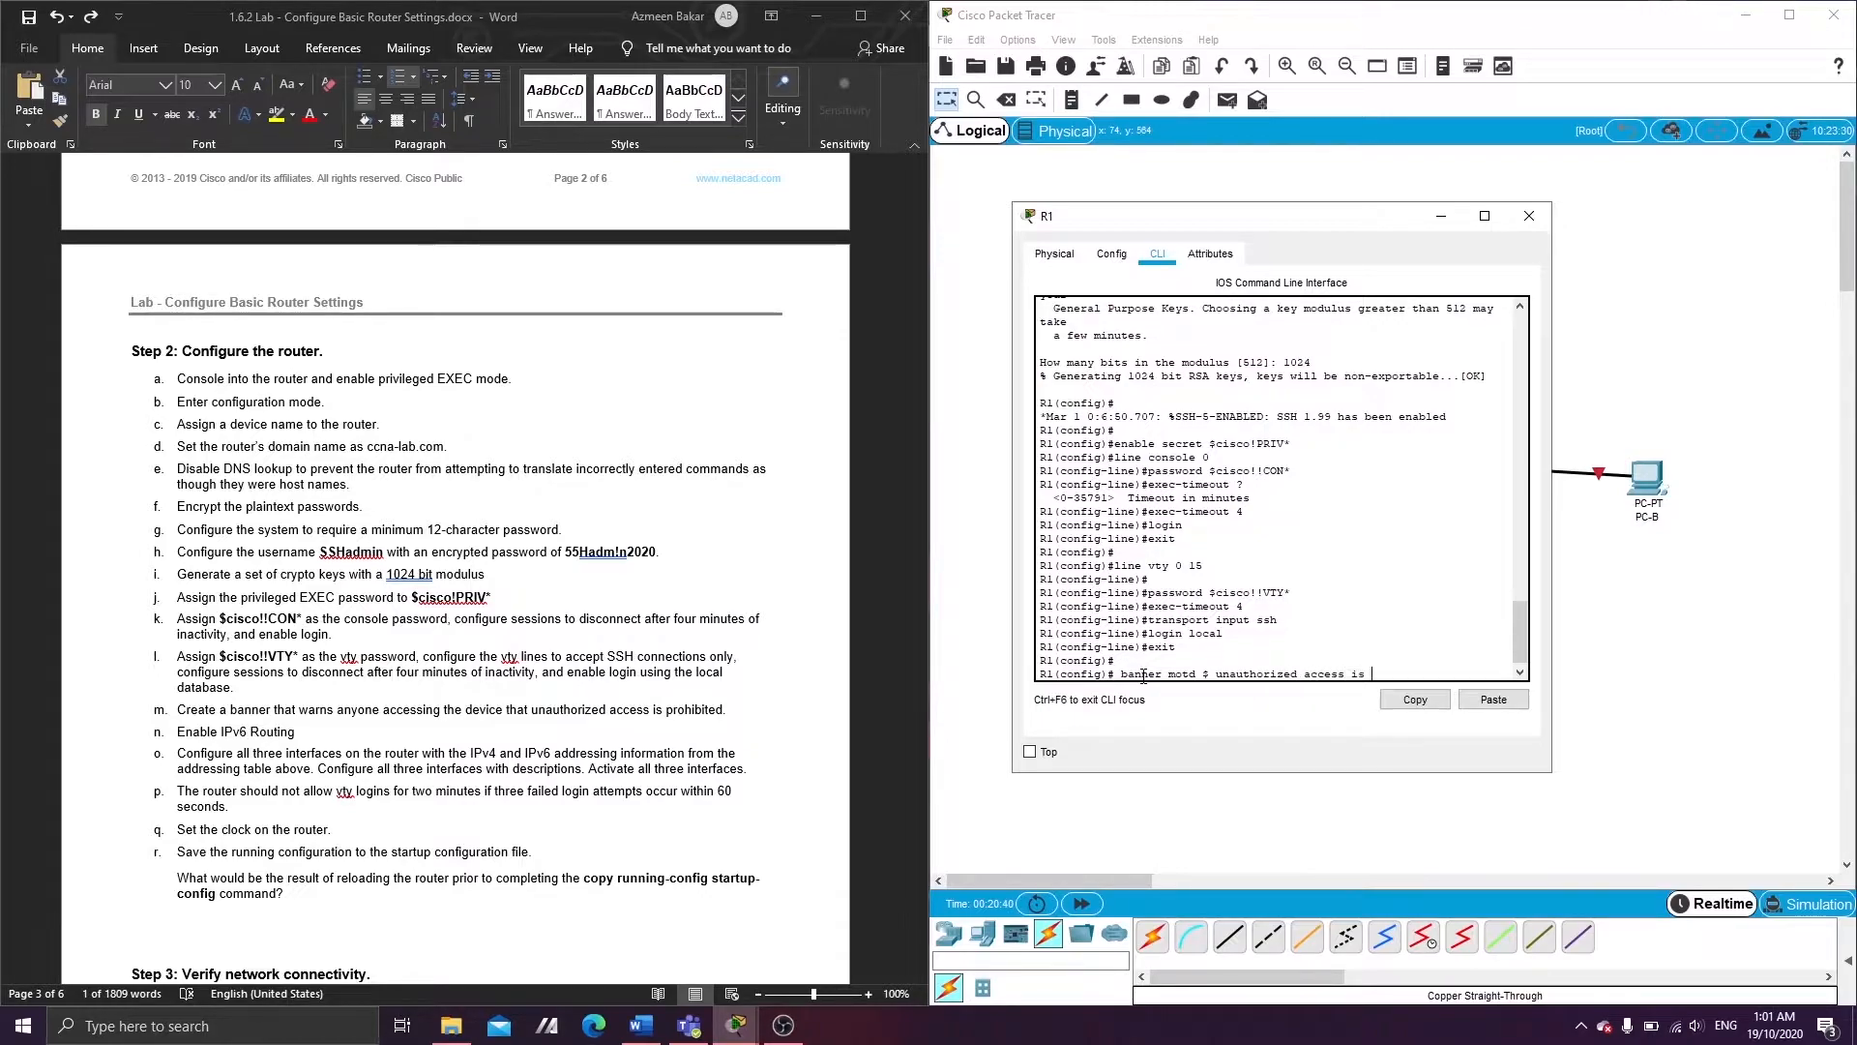
{"action": "type", "text": " strictly prohibited $"}
{"action": "key", "text": "Return"}
{"action": "left_click_drag", "start_coordinate": [1552, 527], "coordinate": [1704, 530]}
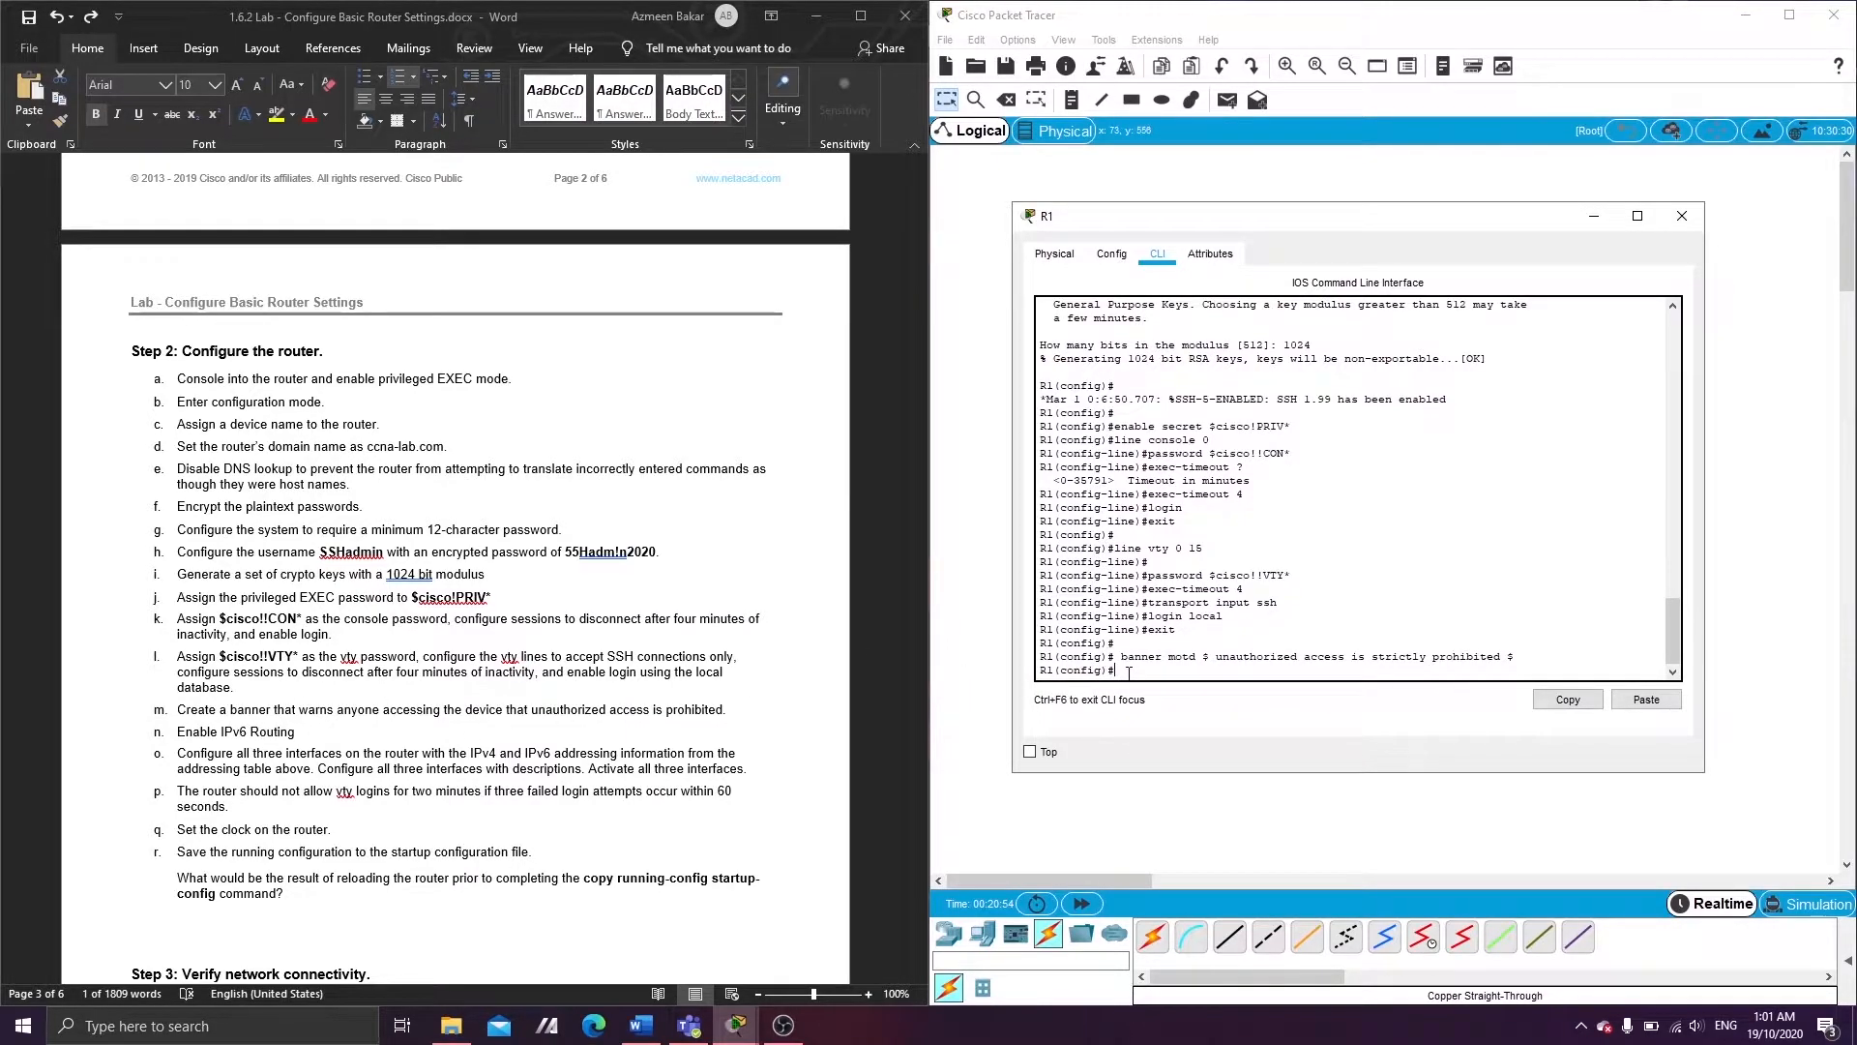
- Enable IPv6 unicast routing on R1 and bring the lab guide's Step 2 into view
{"action": "type", "text": "ipv6 unicast-routing"}
{"action": "key", "text": "Return"}
{"action": "key", "text": "Return"}
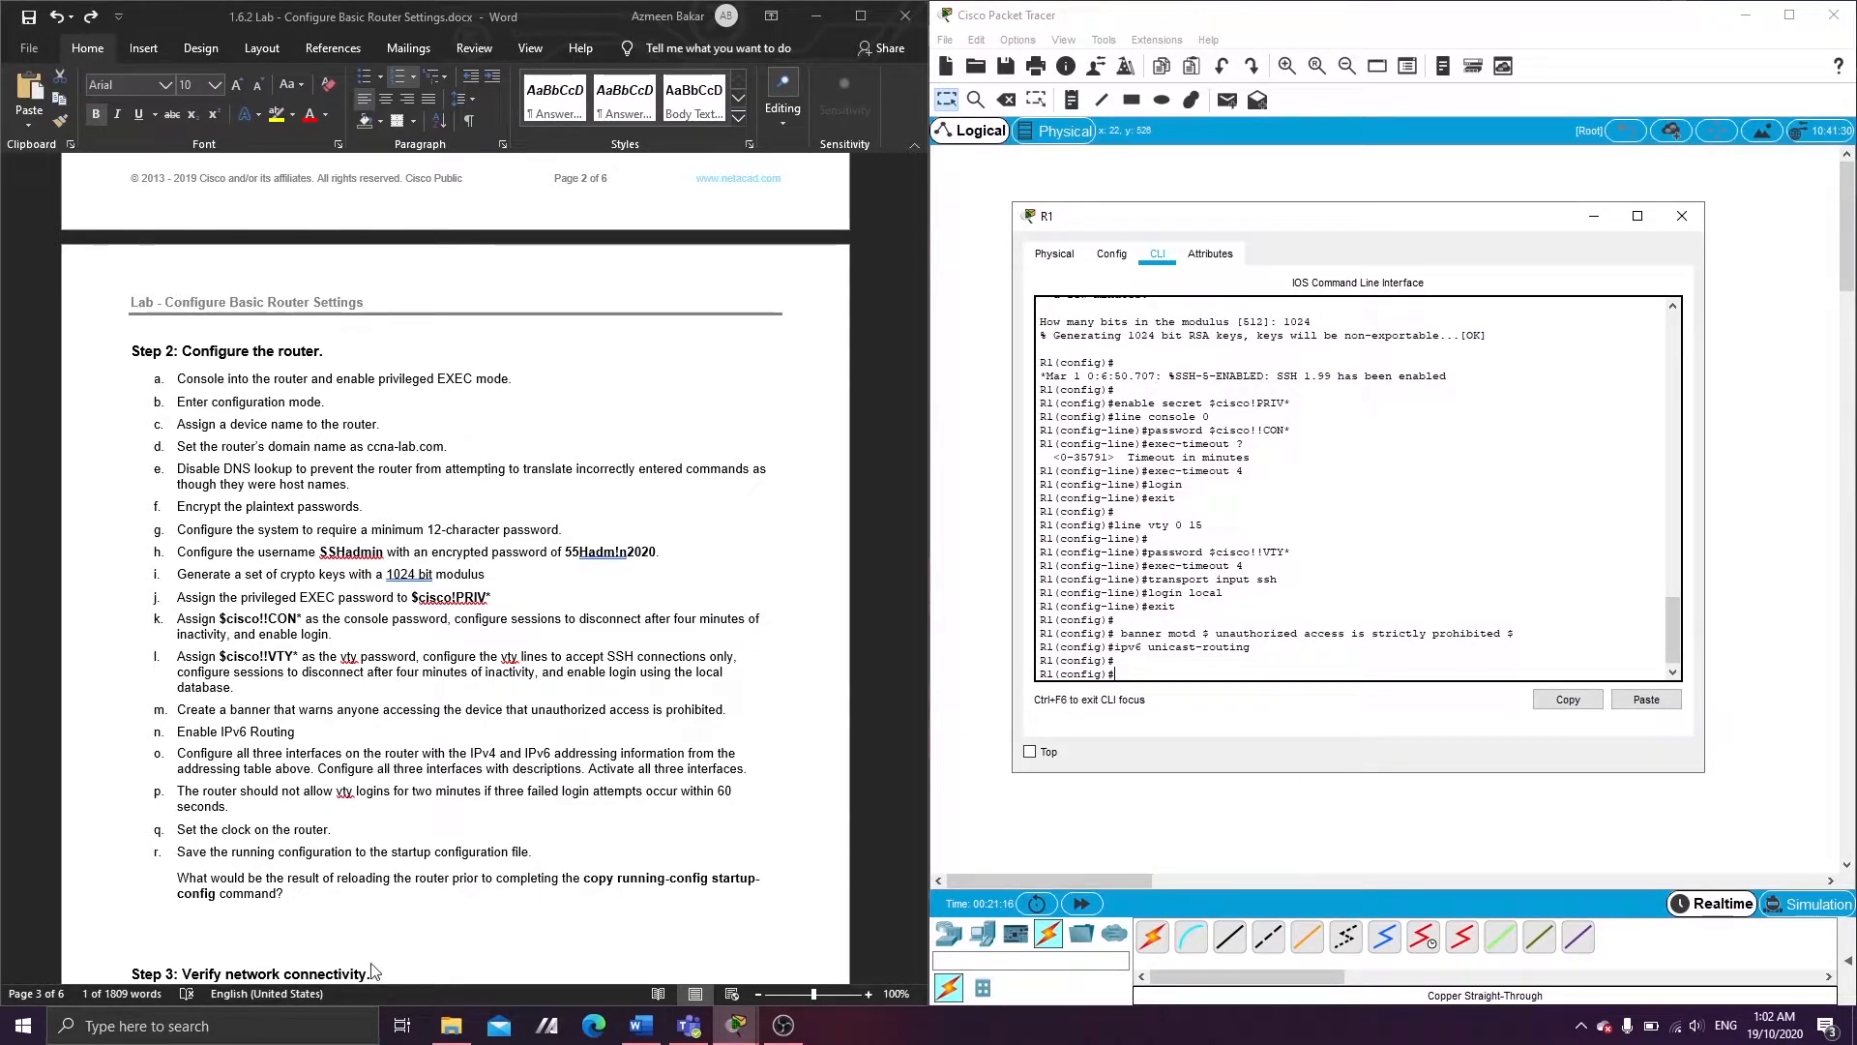
{"action": "scroll", "coordinate": [380, 767], "scroll_direction": "up", "scroll_amount": 20}
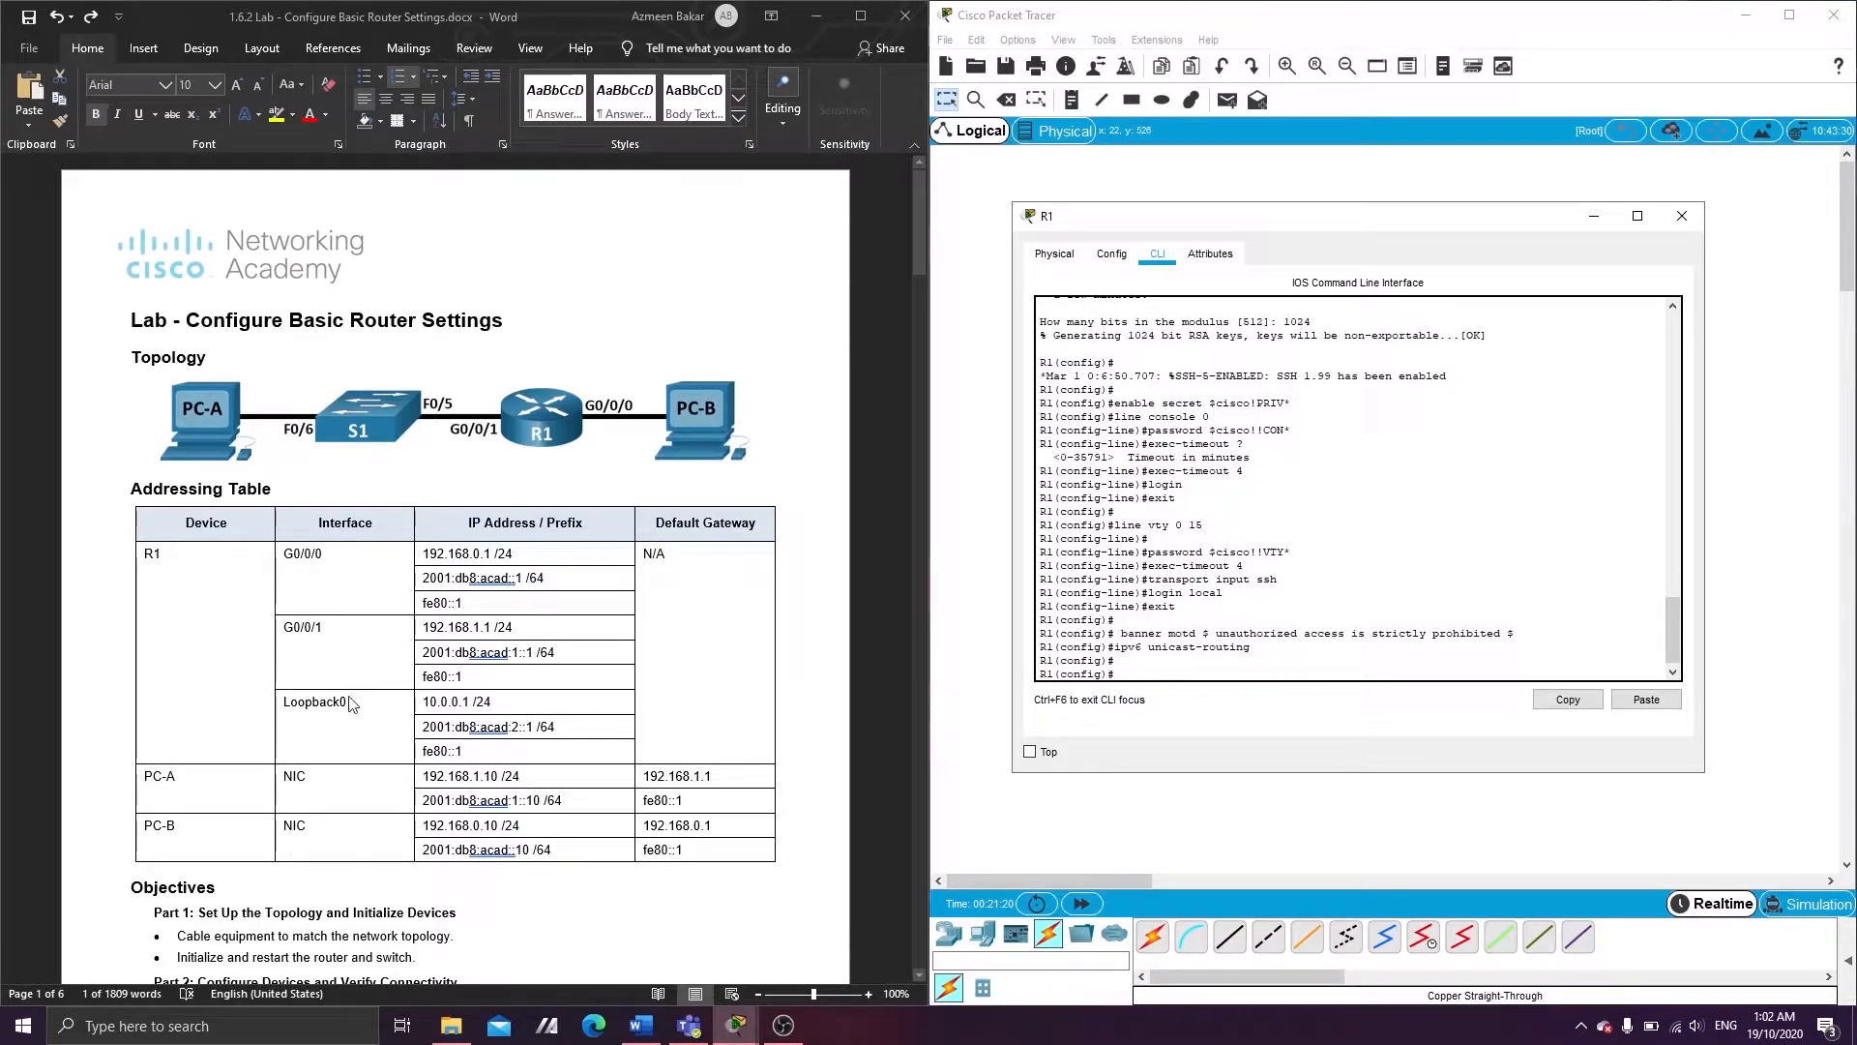
{"action": "scroll", "coordinate": [296, 692], "scroll_direction": "down", "scroll_amount": 20}
{"action": "scroll", "coordinate": [350, 703], "scroll_direction": "down", "scroll_amount": 15}
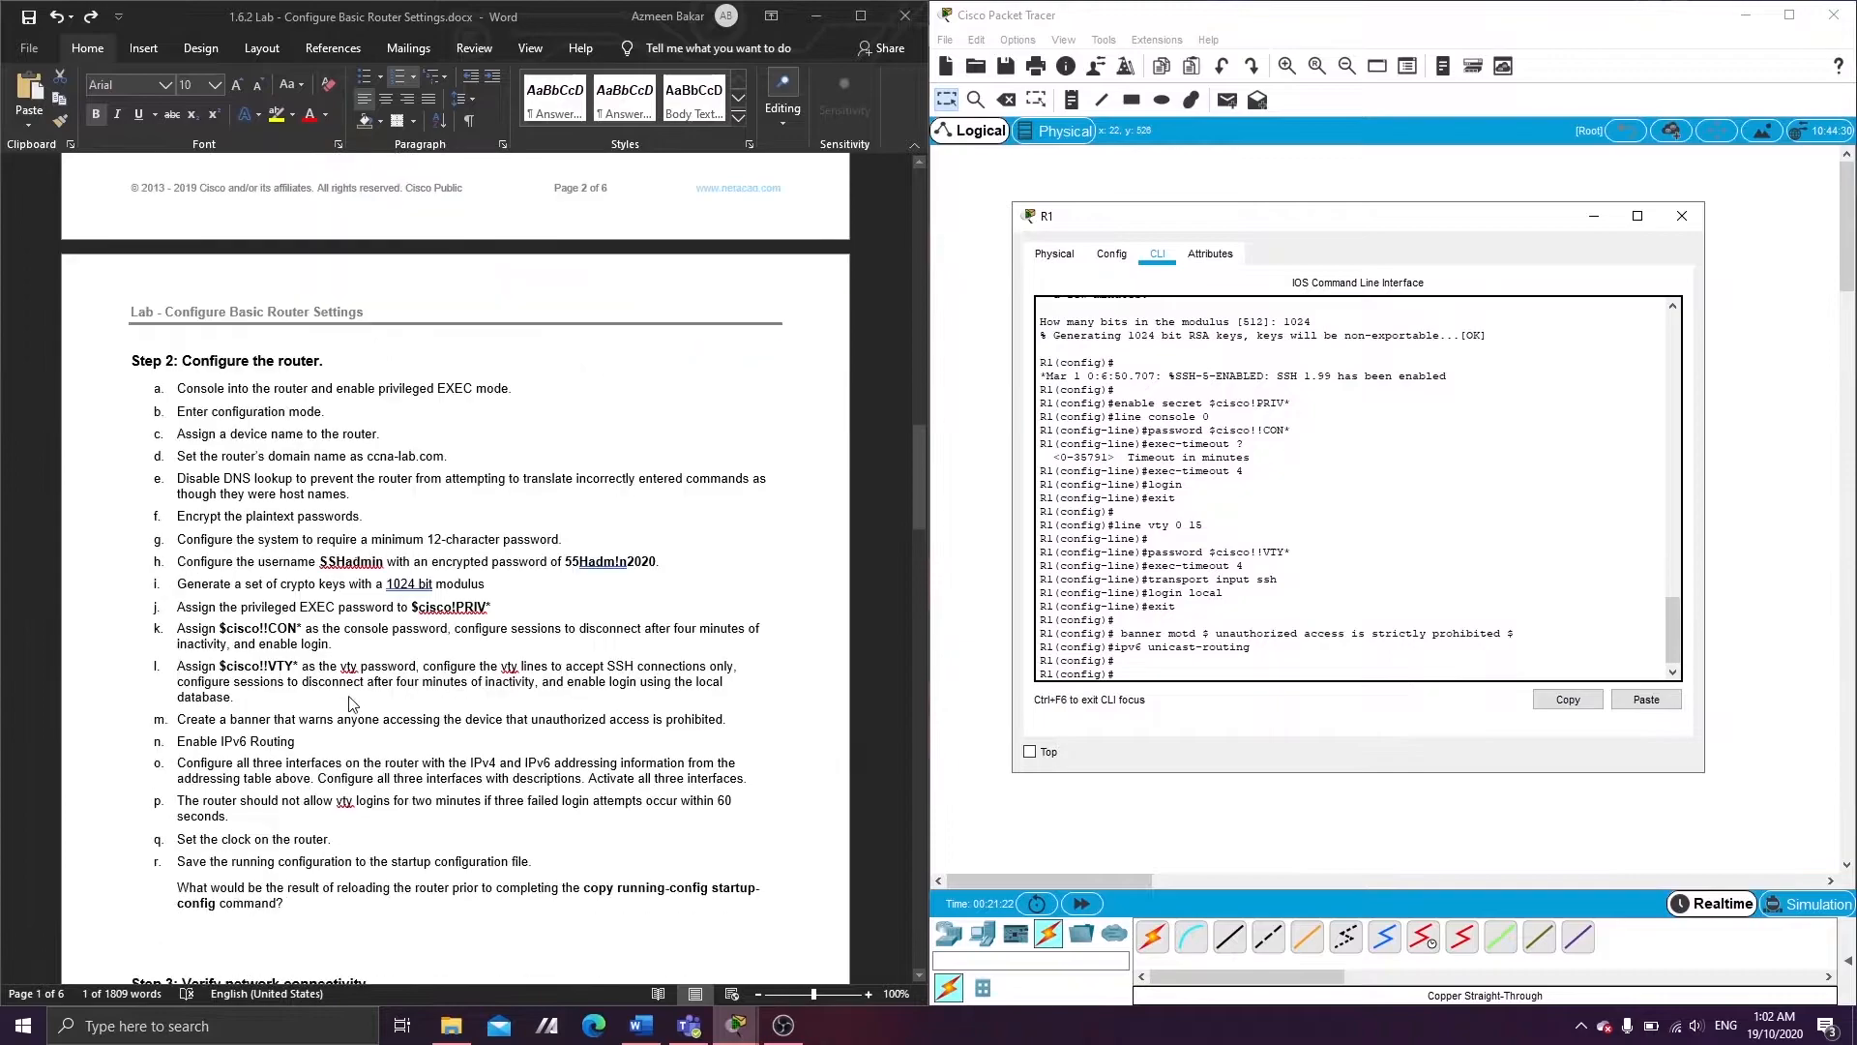
{"action": "scroll", "coordinate": [282, 653], "scroll_direction": "up", "scroll_amount": 5}
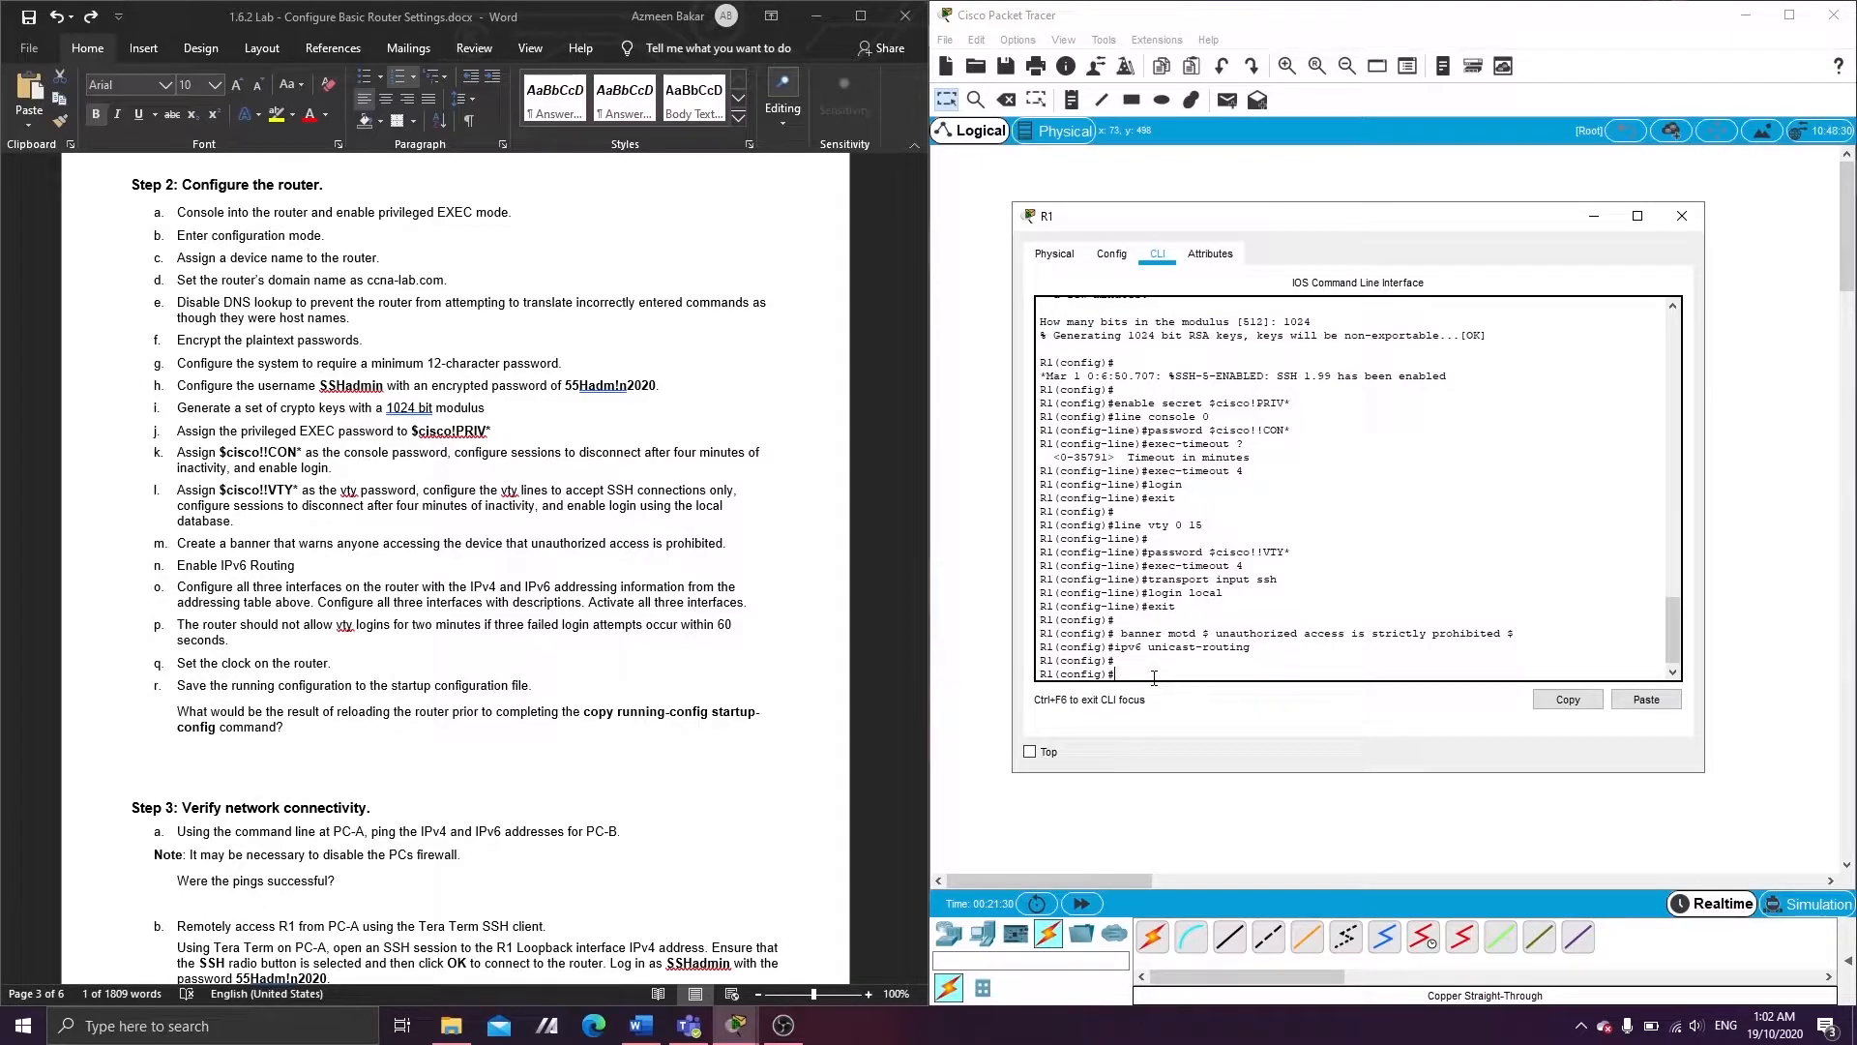
- Describe G0/0/0 as LAN PC-B and address it 192.168.0.1 255.255.255.0
{"action": "type", "text": "interface gigabitEthernet 0/0/0"}
{"action": "key", "text": "Return"}
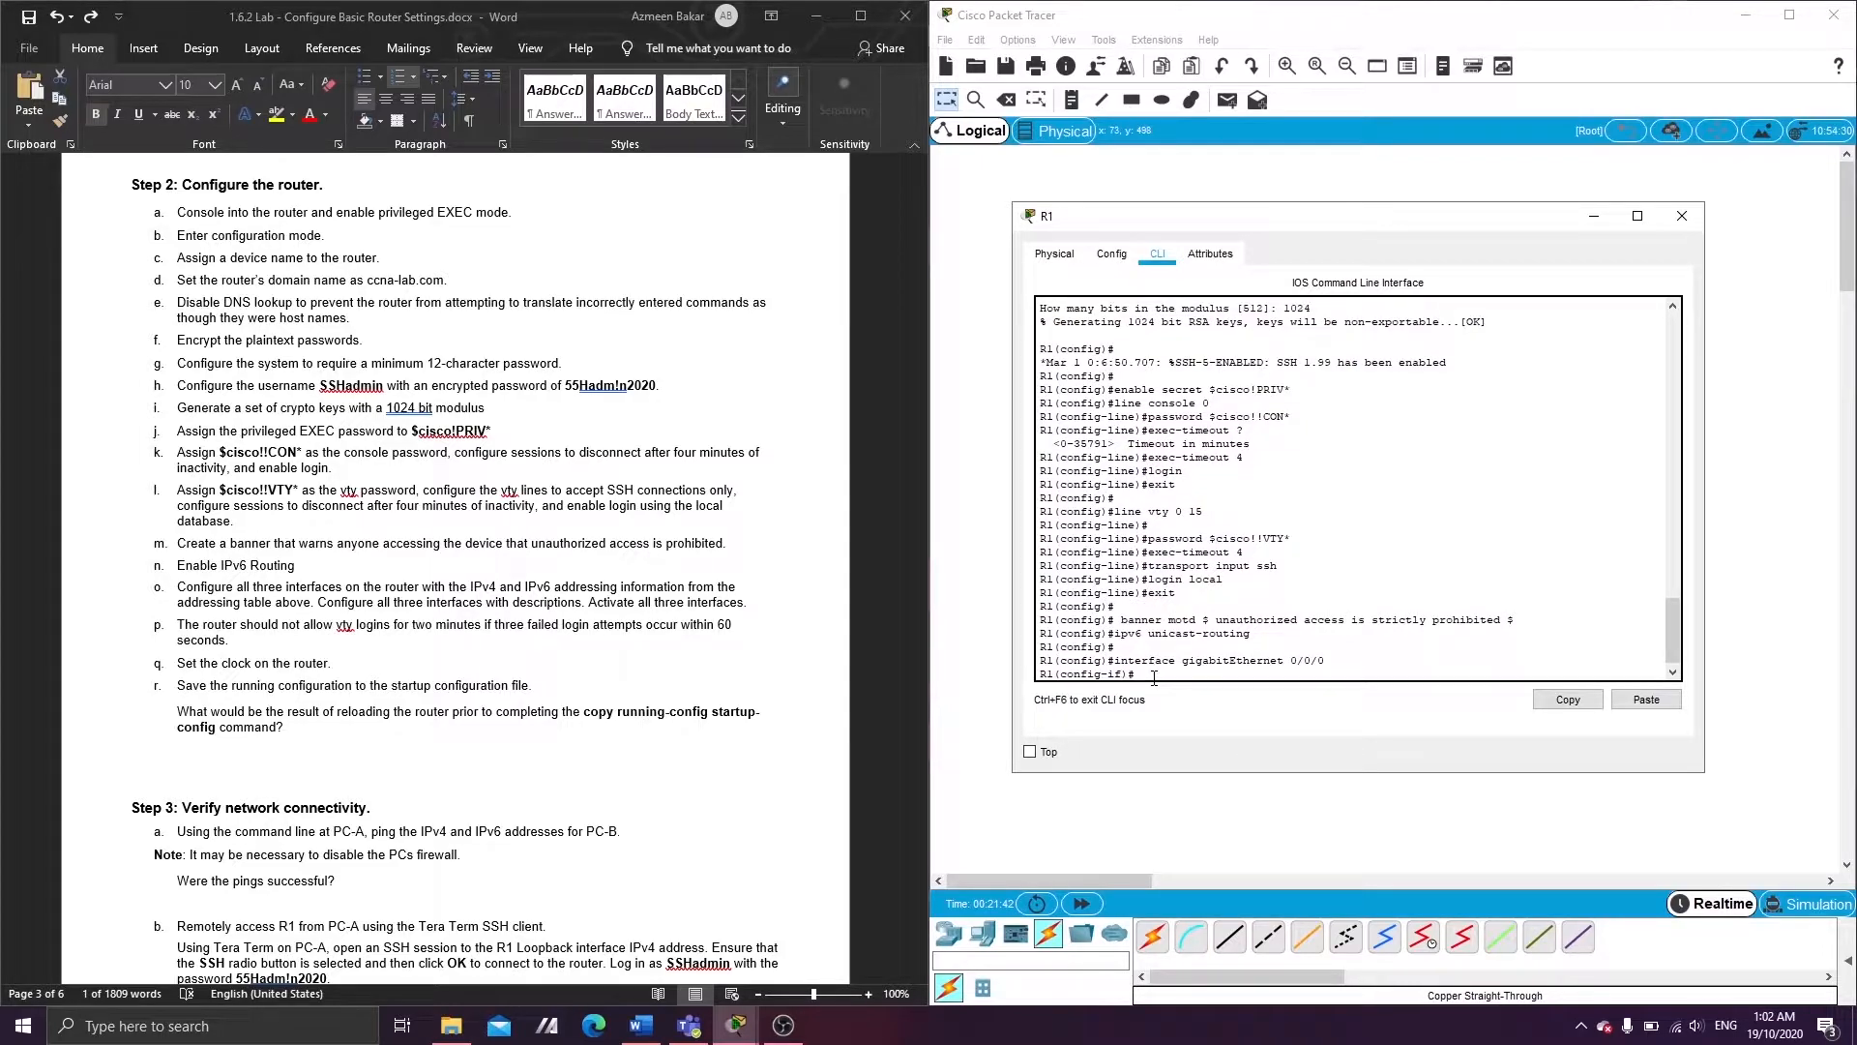
{"action": "type", "text": "description LAN PC-B"}
{"action": "key", "text": "Return"}
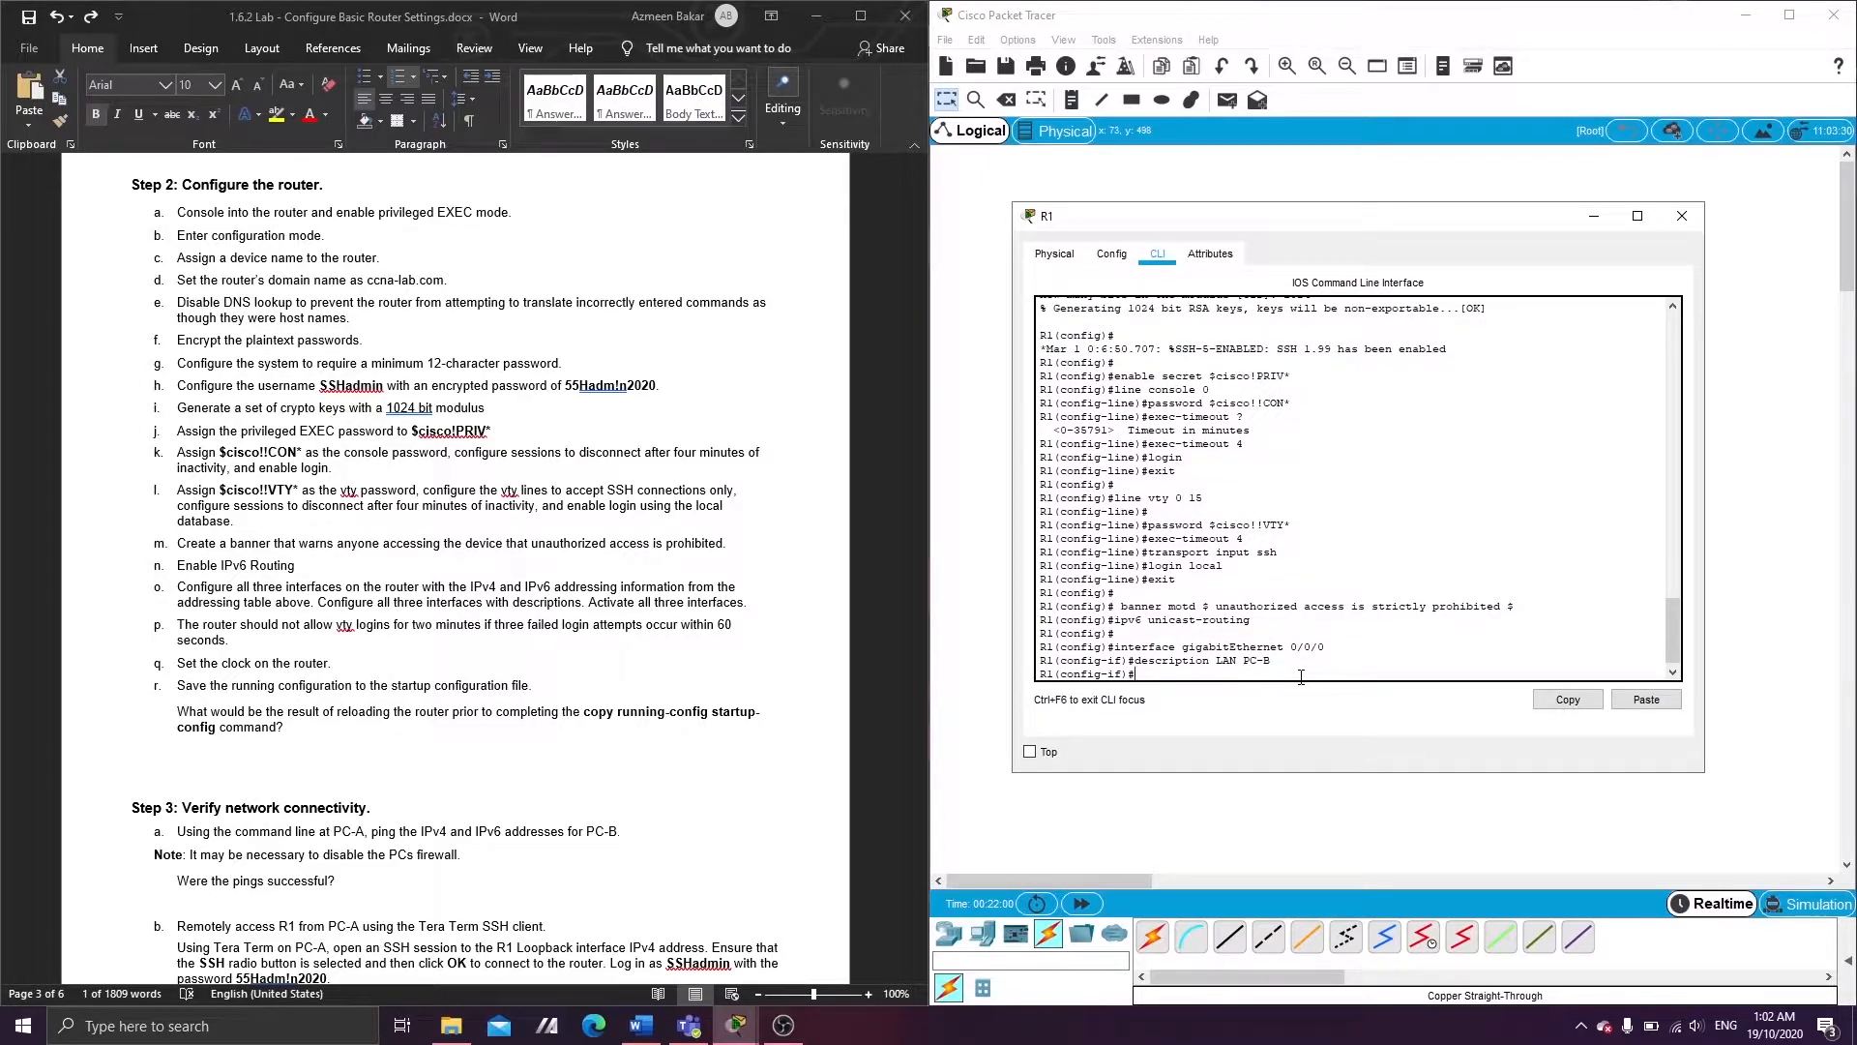
{"action": "type", "text": "ip address 192.168.0.1 255.255.255.0"}
{"action": "key", "text": "Return"}
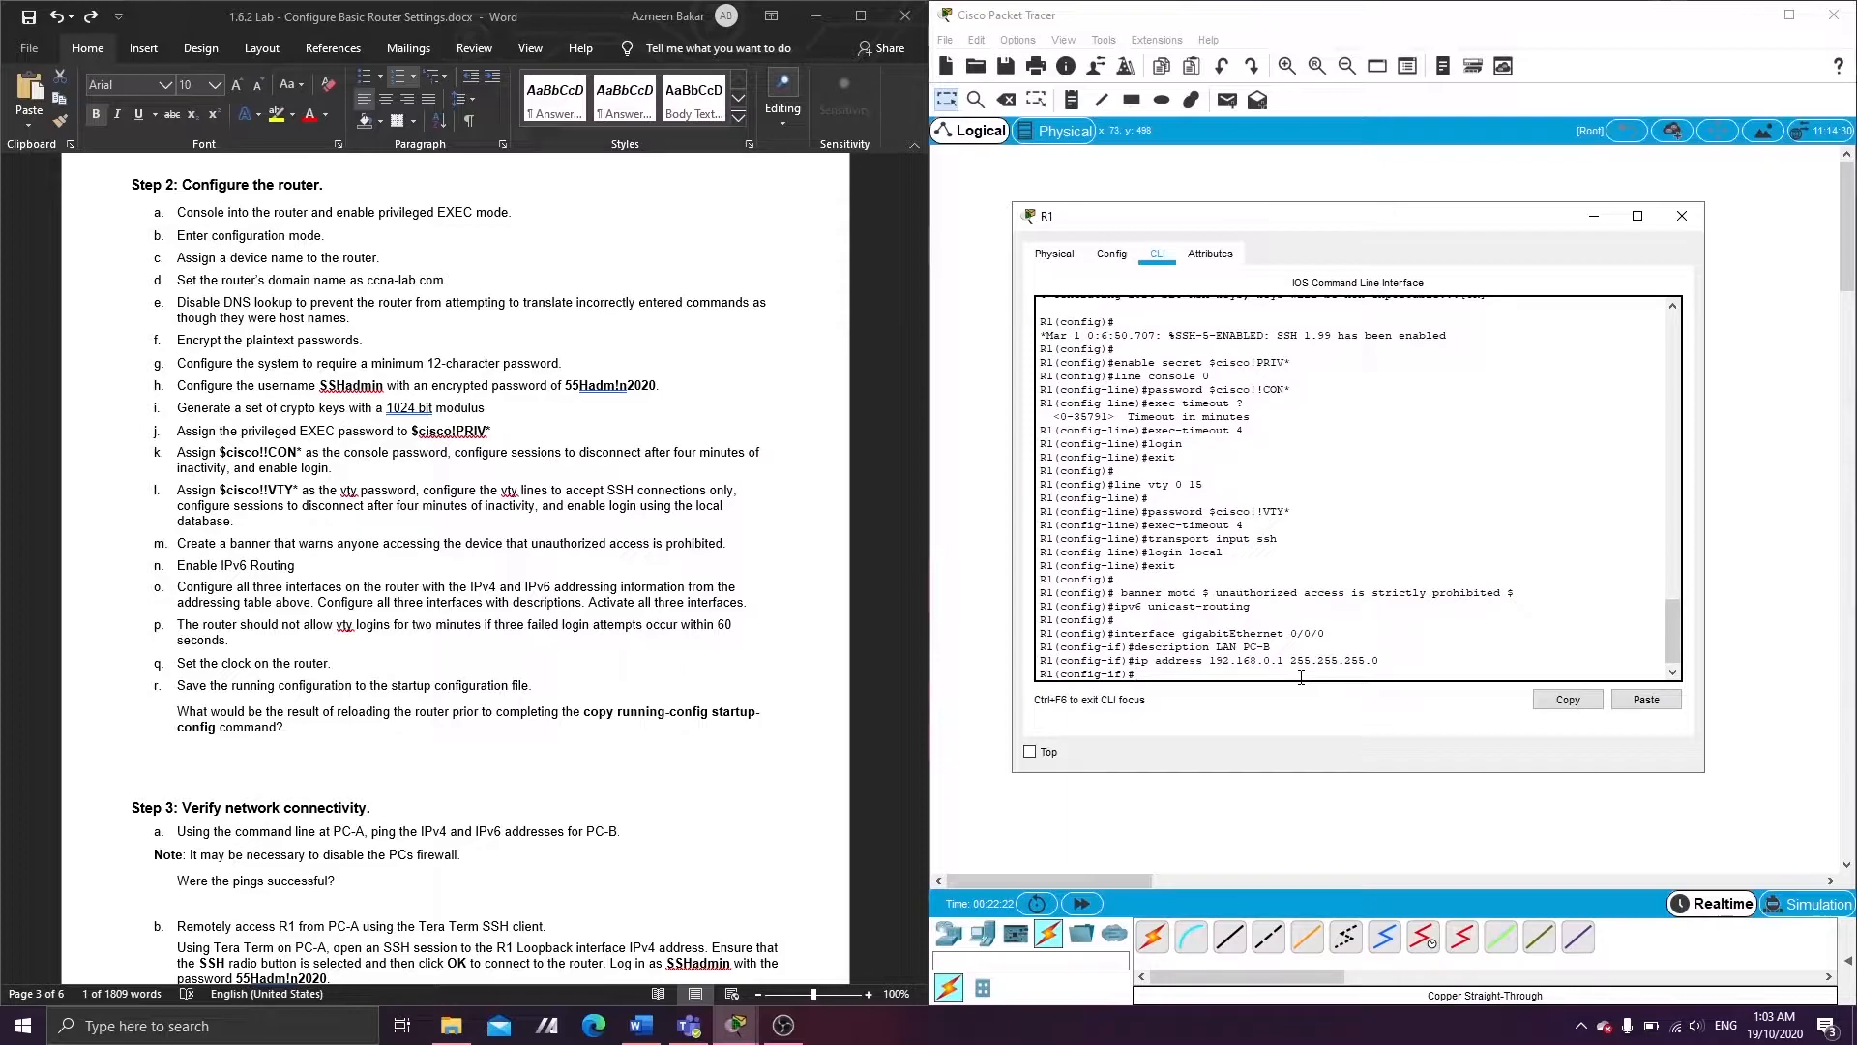
- Bring G0/0/0 up with no shutdown and exit interface configuration
{"action": "type", "text": "ho"}
{"action": "type", "text": "no shutdown"}
{"action": "key", "text": "Return"}
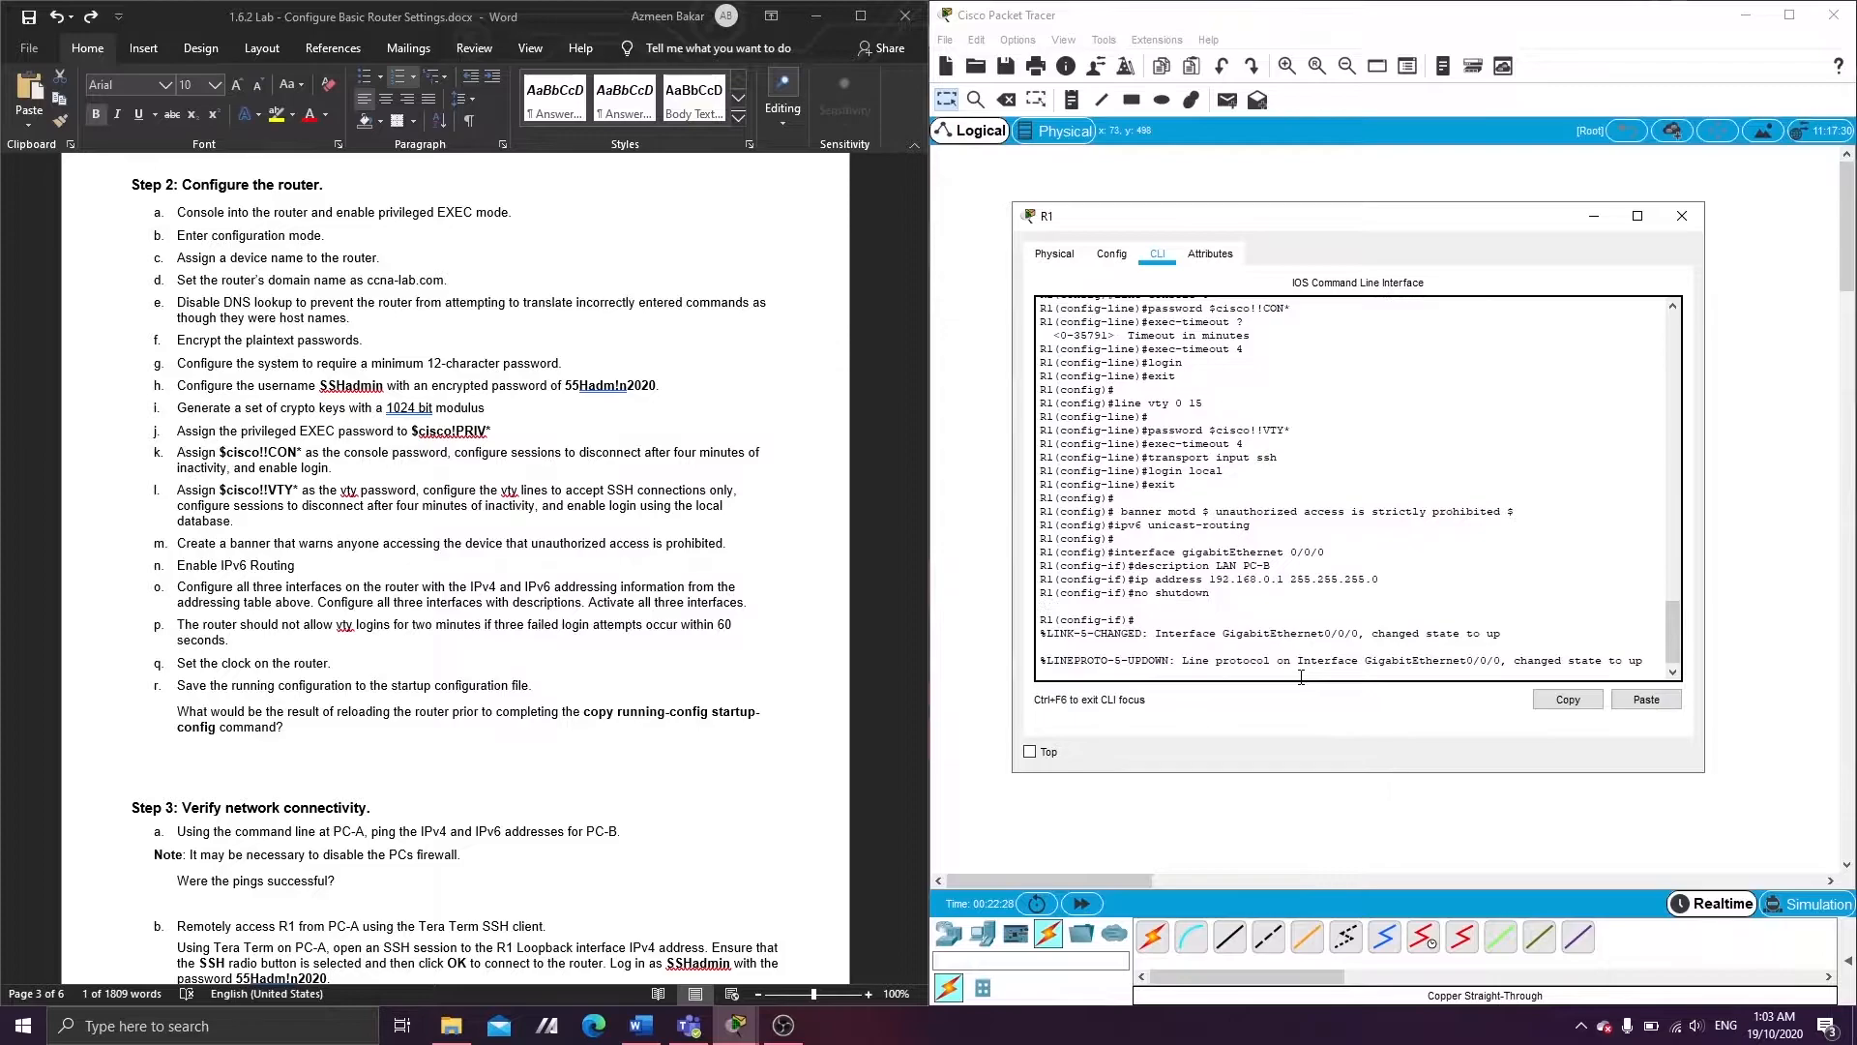
{"action": "key", "text": "Return"}
{"action": "type", "text": "exit"}
{"action": "key", "text": "Return"}
{"action": "key", "text": "Return"}
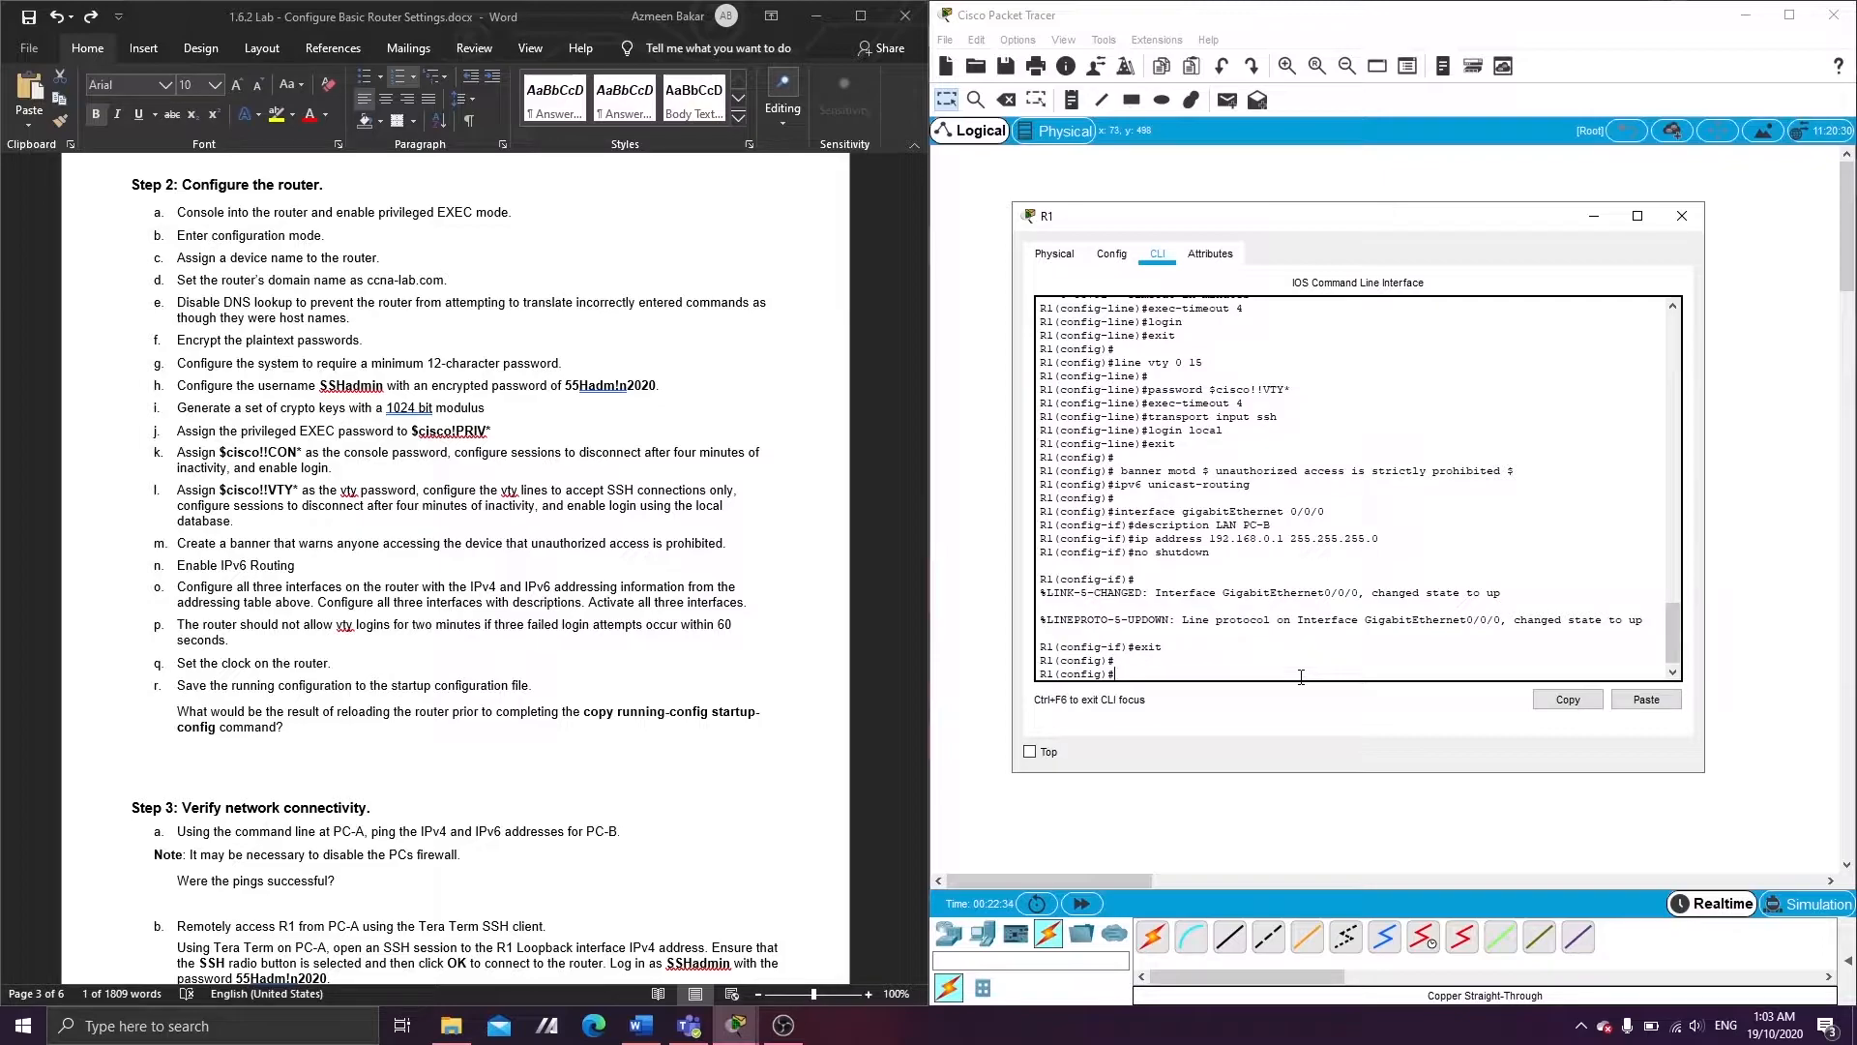
{"action": "type", "text": "interface gigabitEthernet 0/0/0"}
- Enter interface G0/0/0 and assign IPv6 address 2001:db8:acad::1/64
{"action": "key", "text": "Return"}
{"action": "type", "text": "ipv6"}
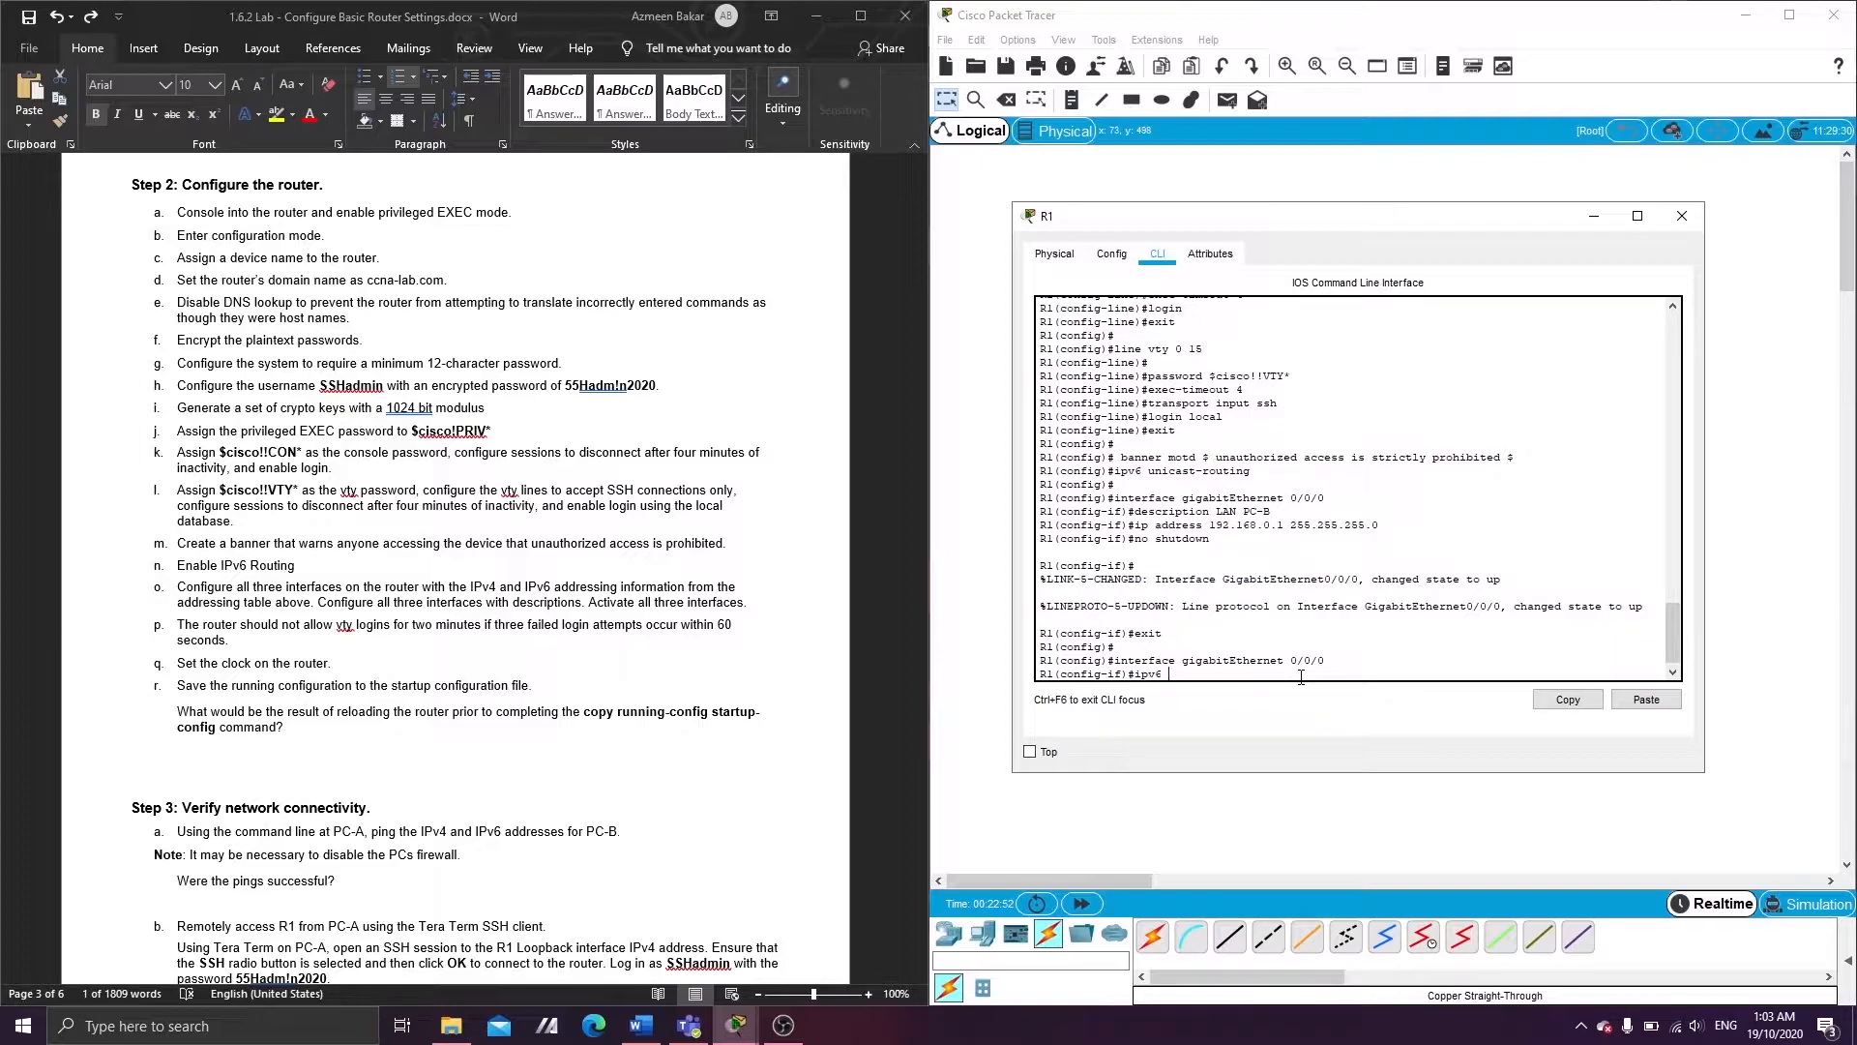
{"action": "type", "text": " address 2001:db8:acad::1/64"}
{"action": "key", "text": "Return"}
- Add link-local address fe80::1 to G0/0/0 and exit interface configuration
{"action": "type", "text": "ipv6"}
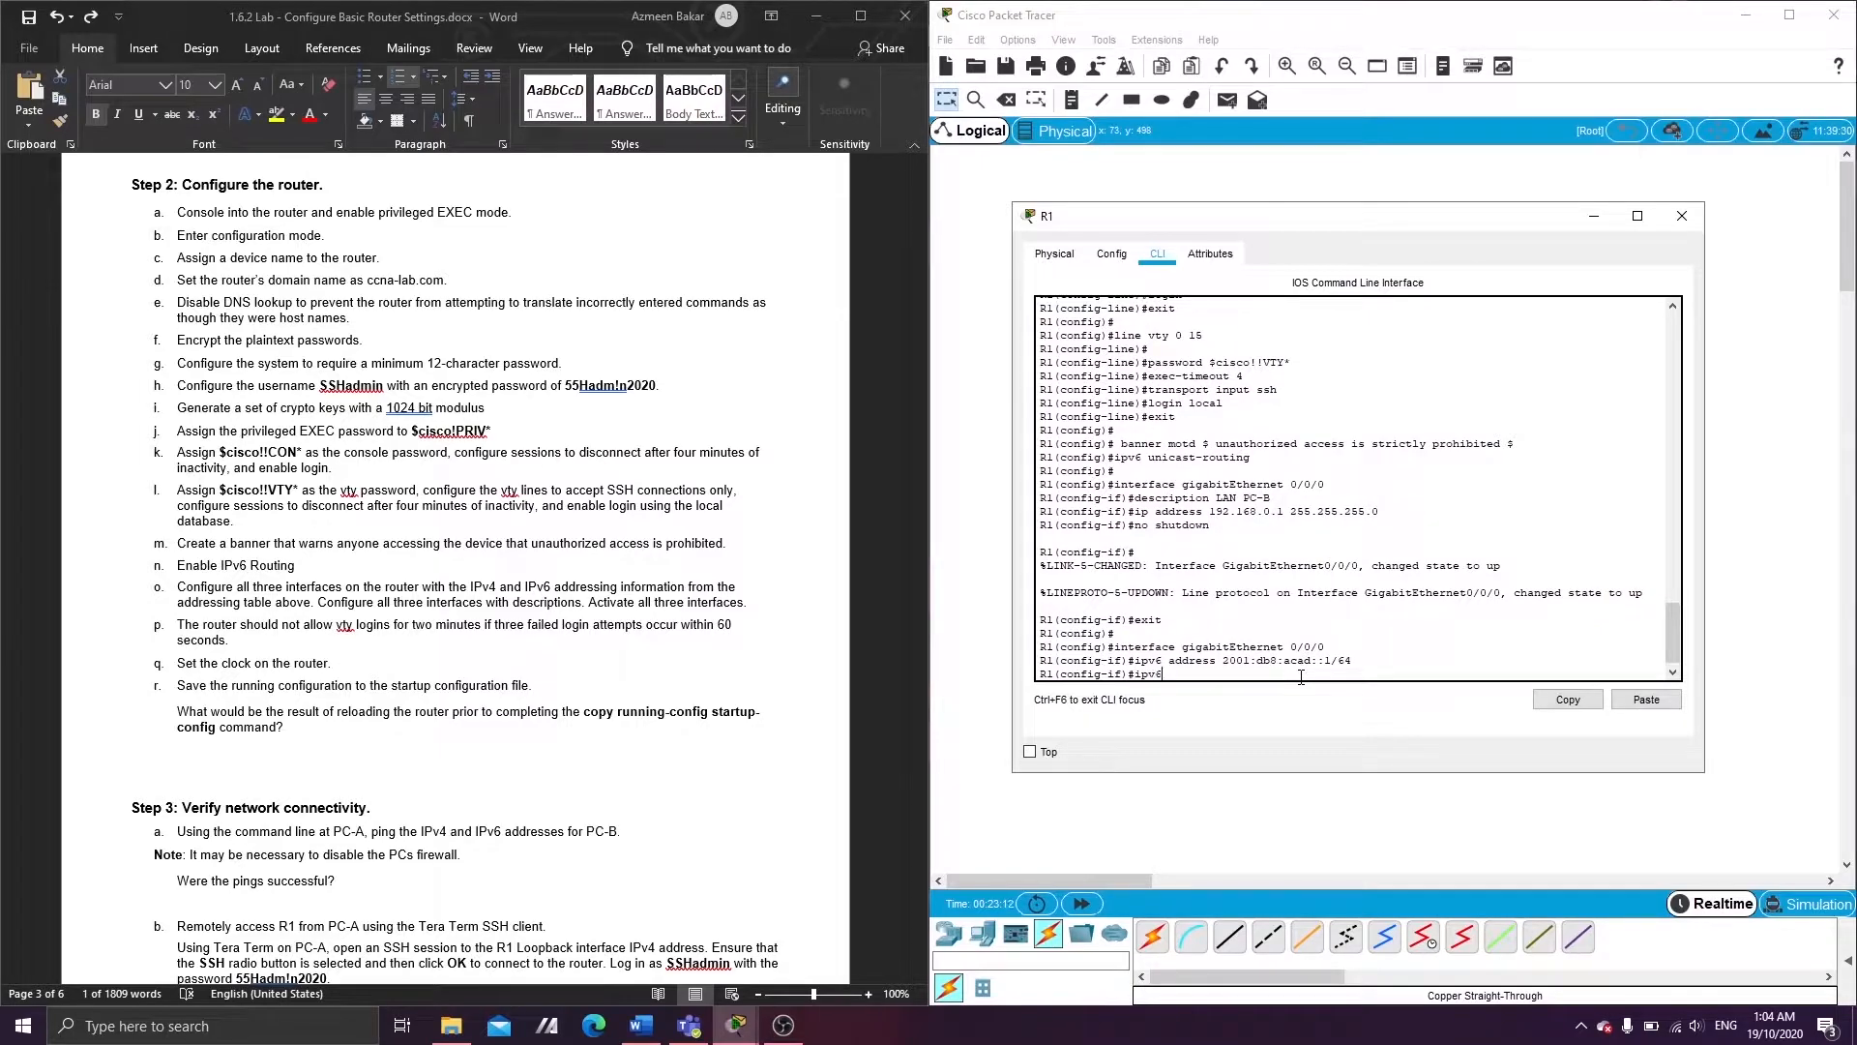
{"action": "type", "text": " address"}
{"action": "type", "text": "80::1"}
{"action": "key", "text": "Return"}
{"action": "key", "text": "Up"}
{"action": "key", "text": "Left"}
{"action": "key", "text": "Left"}
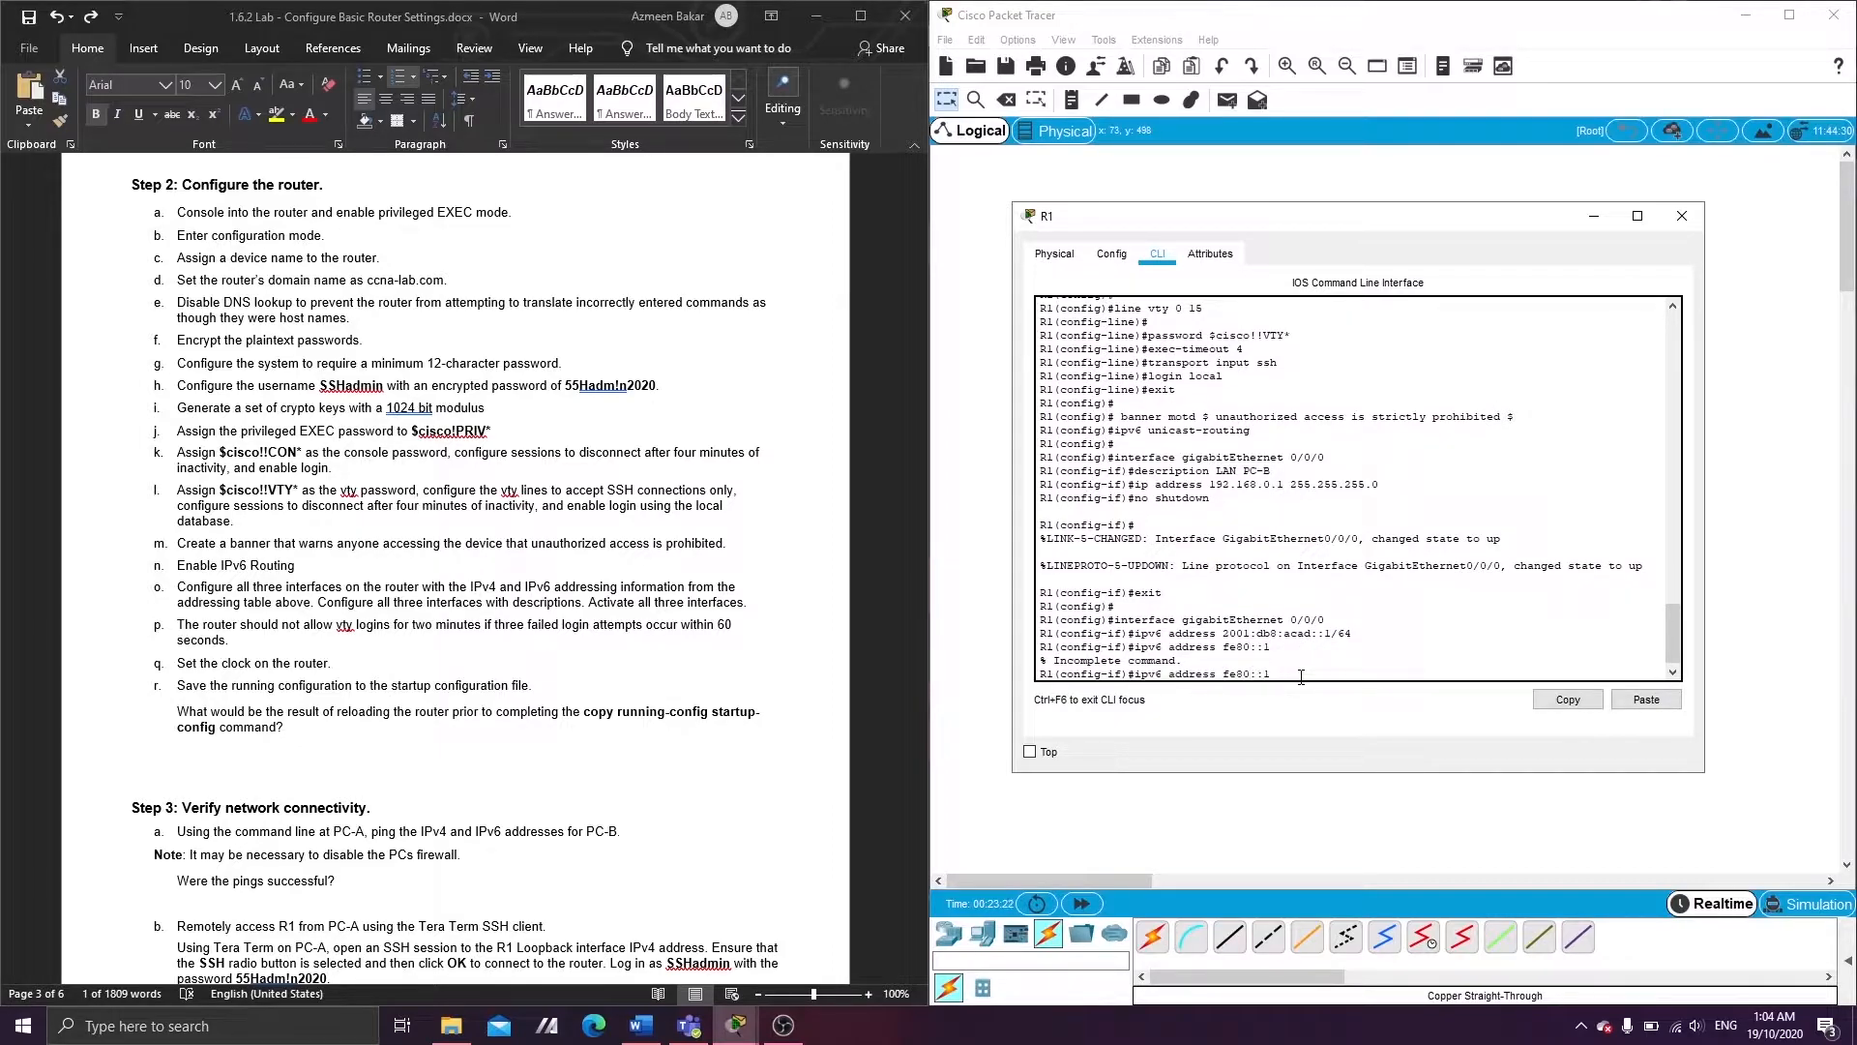
{"action": "type", "text": "link-local"}
{"action": "key", "text": "Return"}
{"action": "key", "text": "Return"}
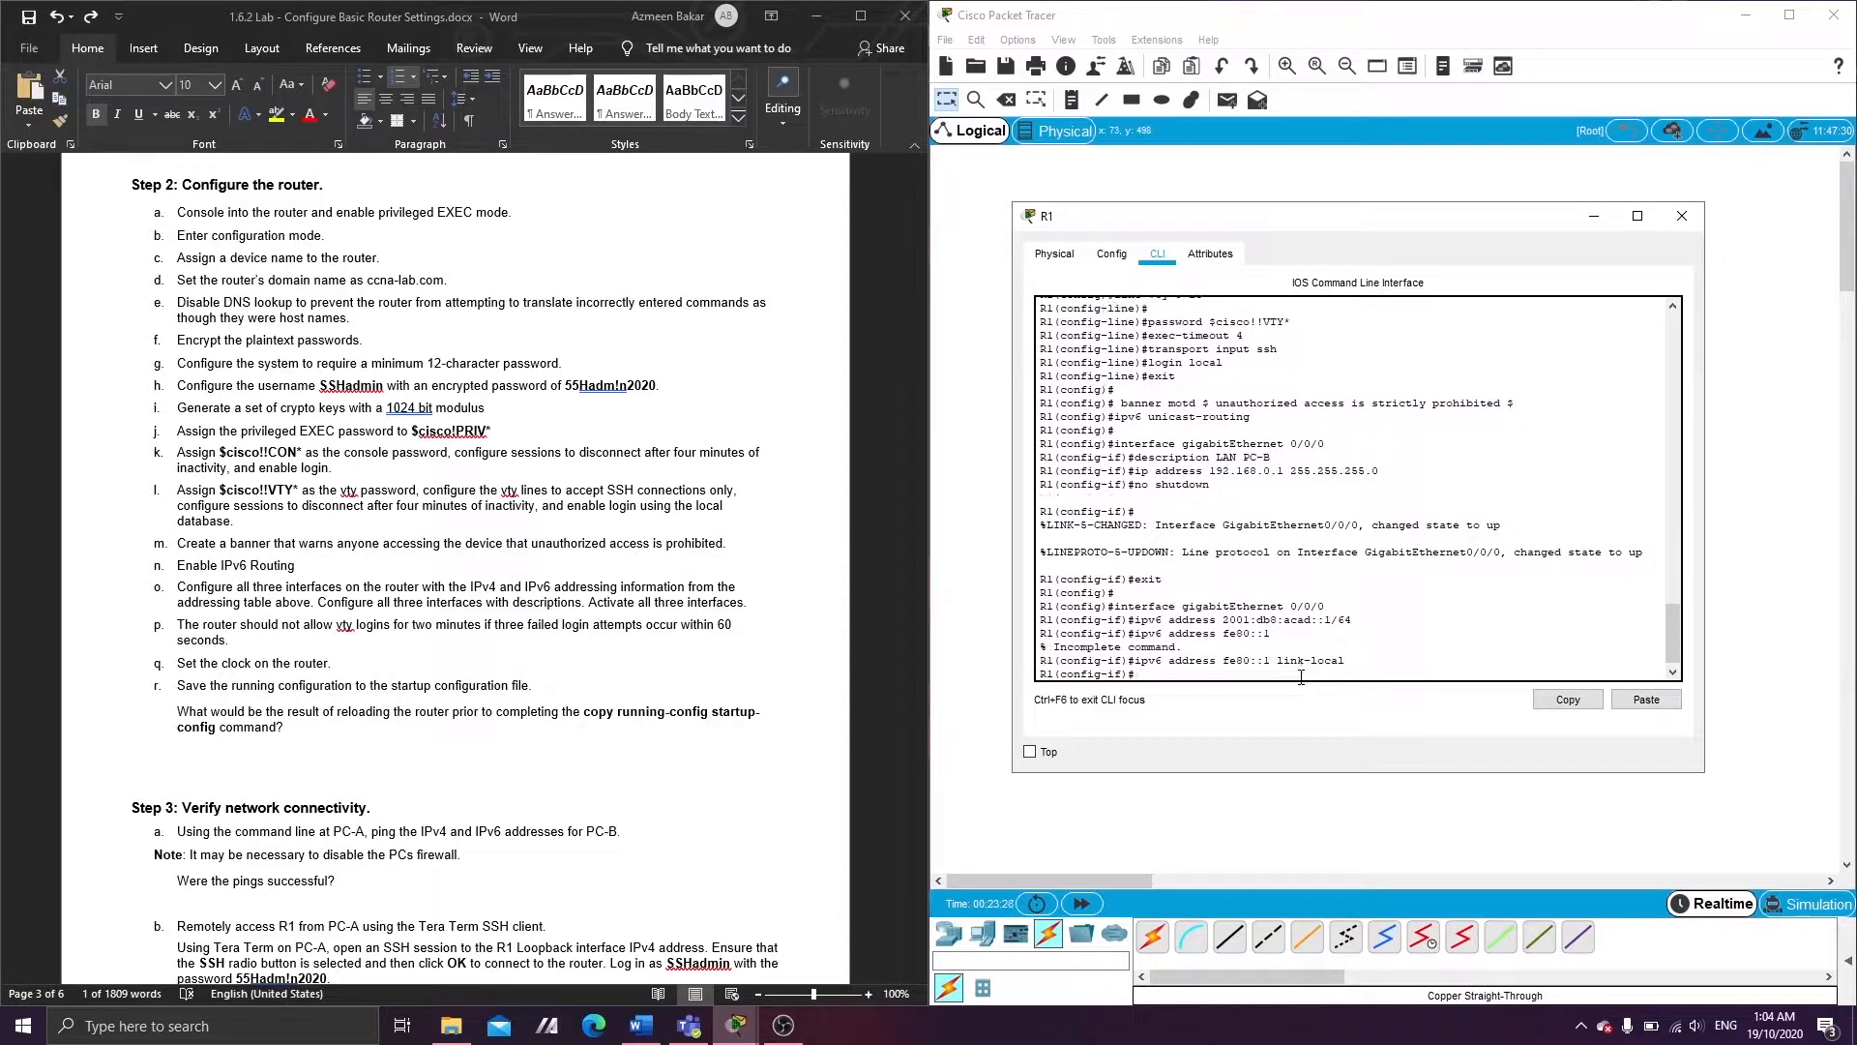
{"action": "type", "text": "exit"}
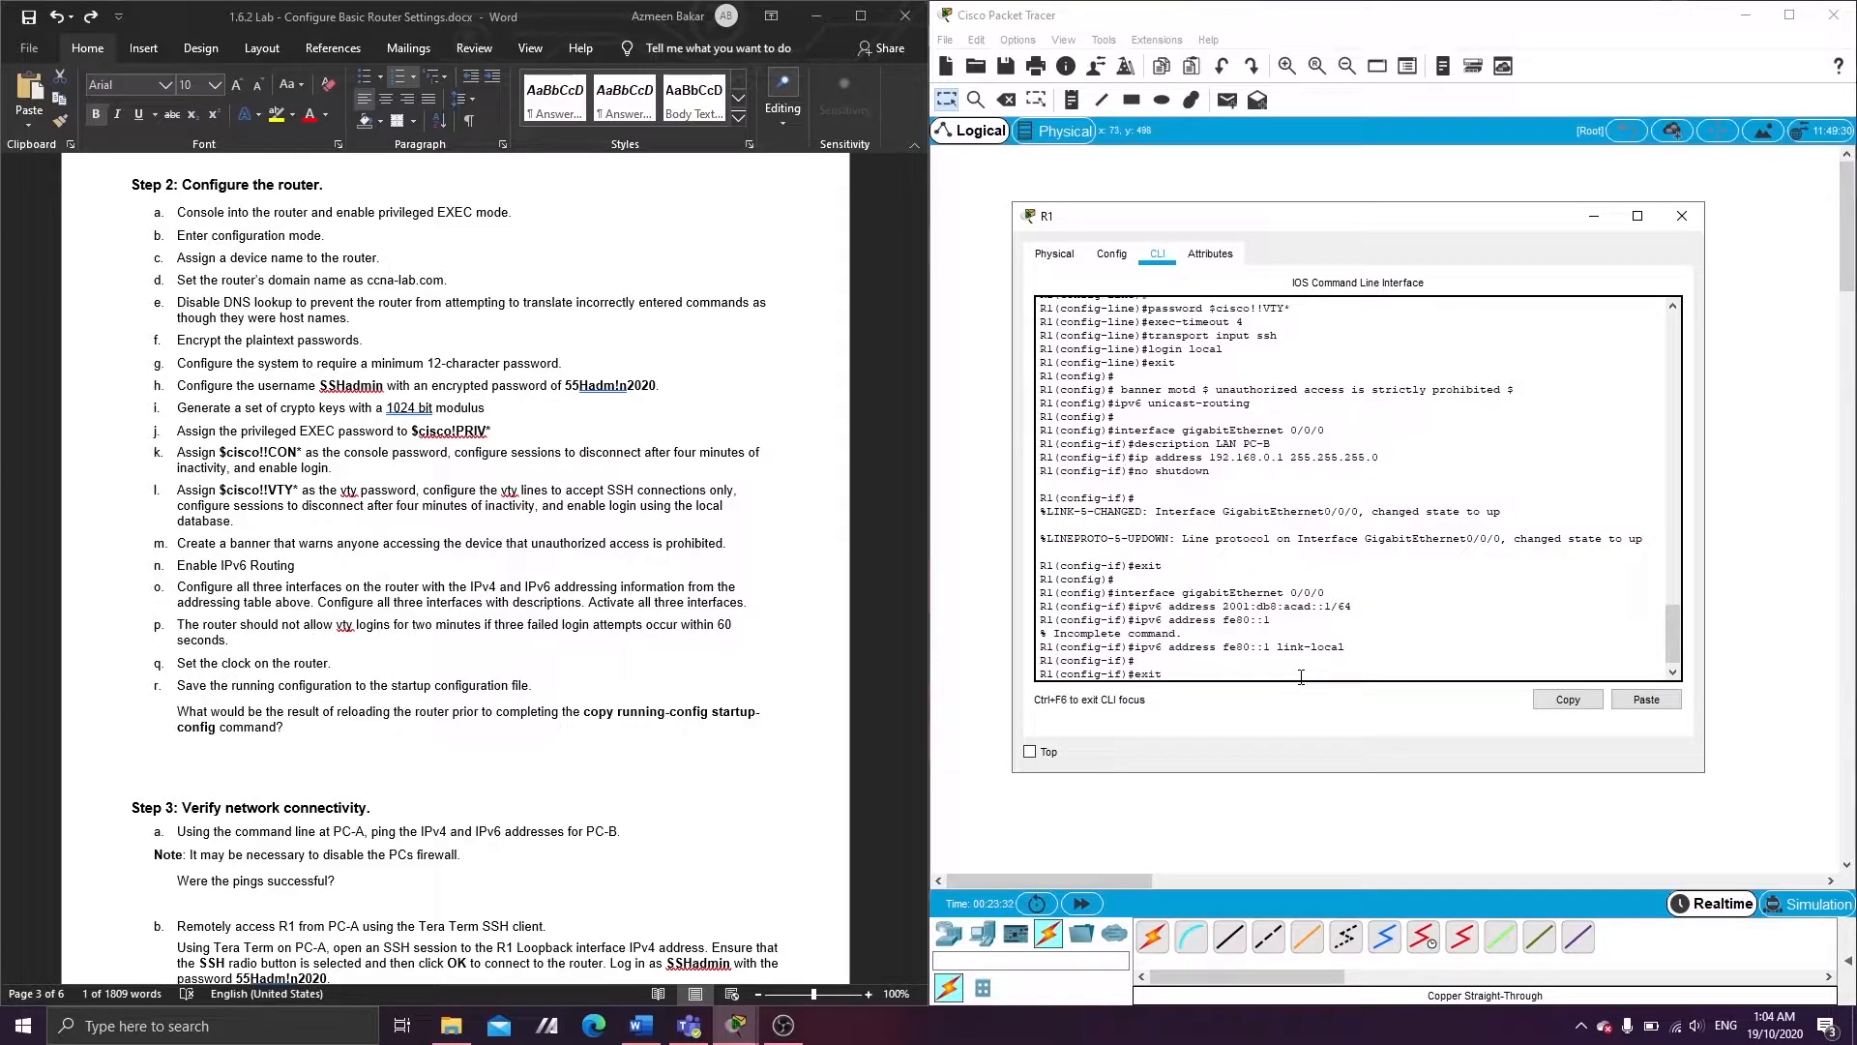
{"action": "key", "text": "Return"}
{"action": "type", "text": "i"}
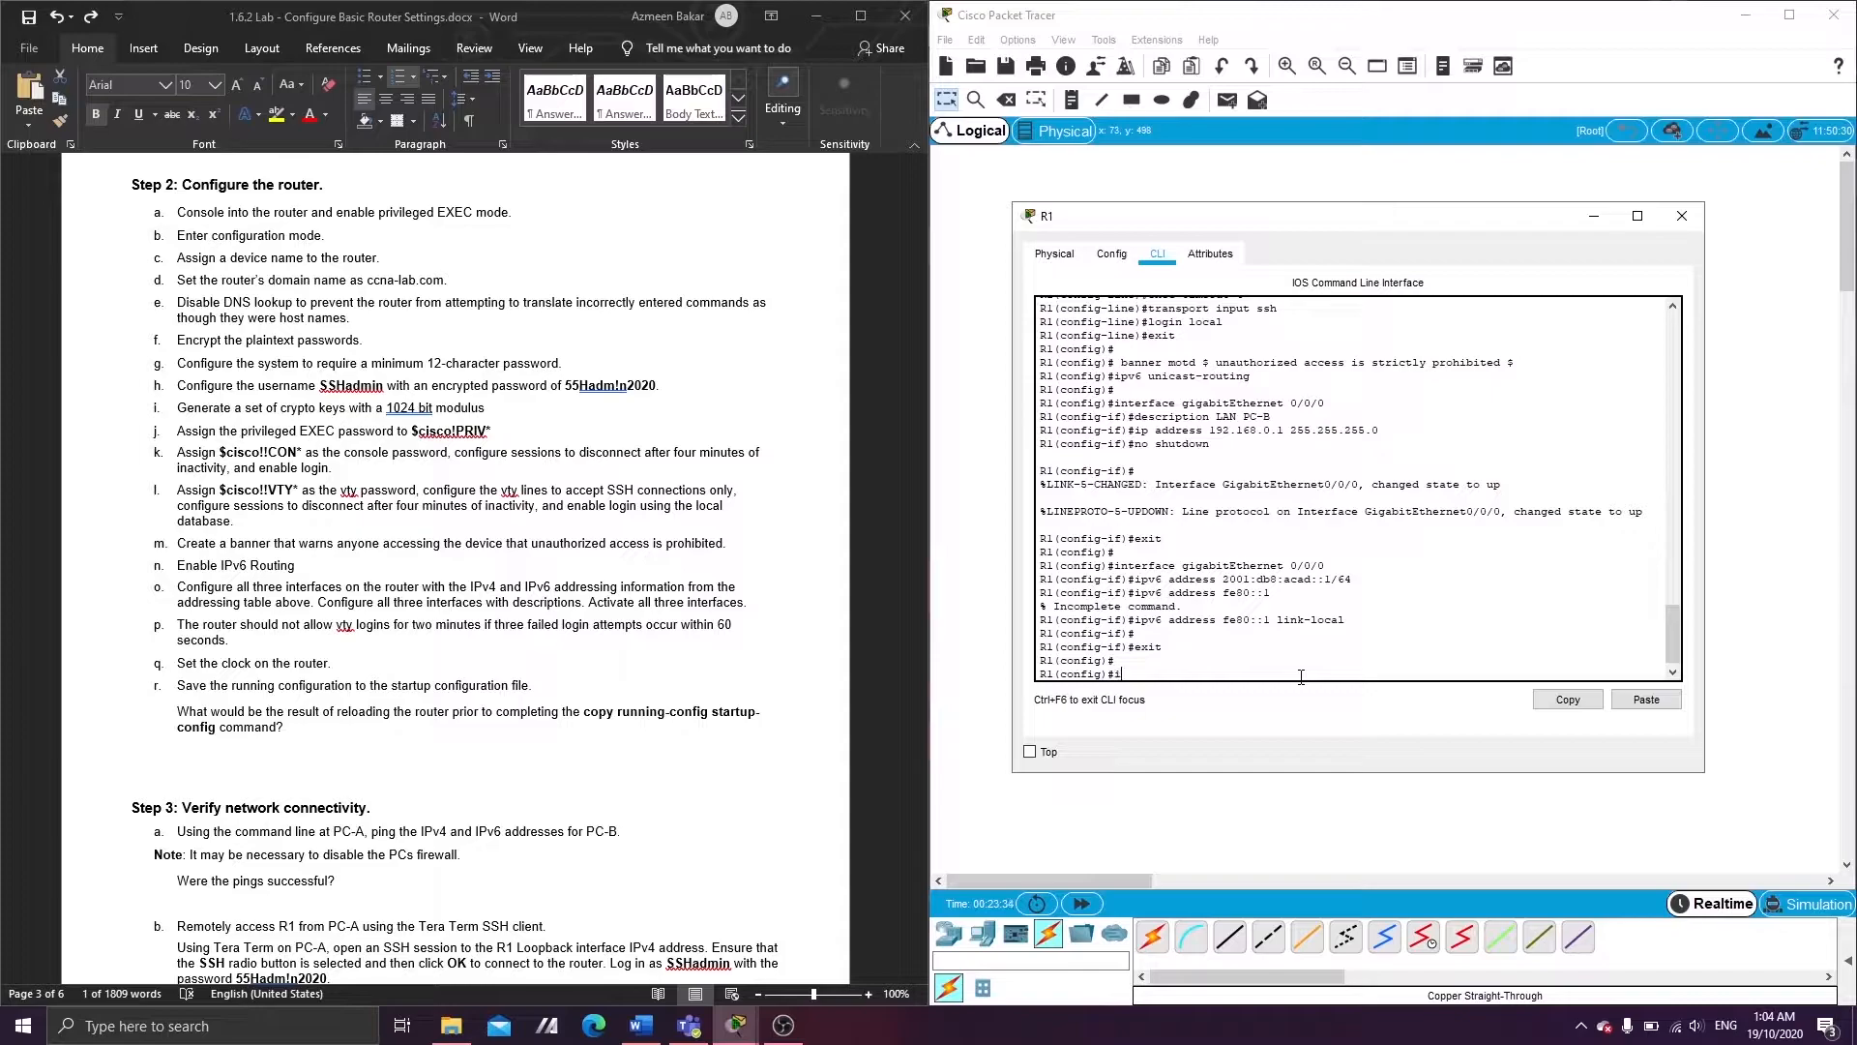
{"action": "type", "text": "nterface gigabitEthernet 0/0/1"}
- Give G0/0/1 IPv4 address 192.168.1.1 255.255.255.0 and enable it with no shutdown
{"action": "key", "text": "Return"}
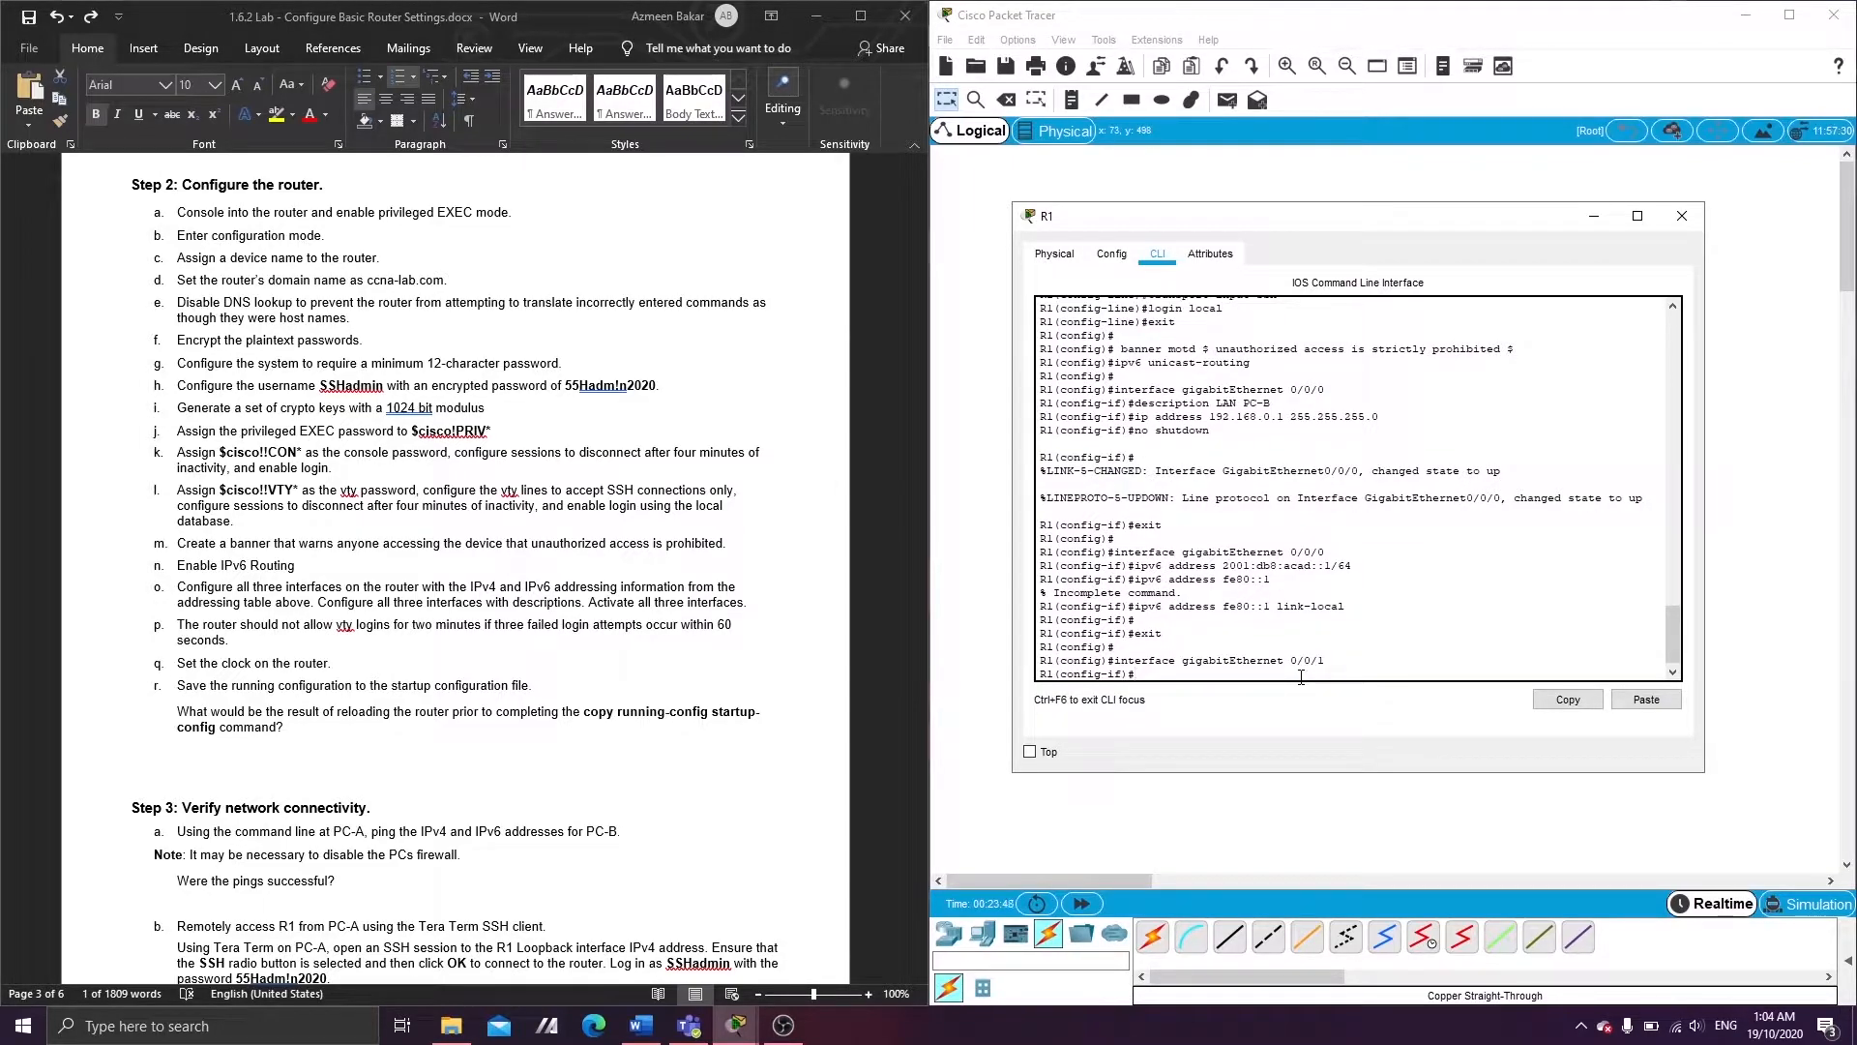
{"action": "type", "text": "ip address 192.168.1.1 255.255.255.0"}
{"action": "key", "text": "Return"}
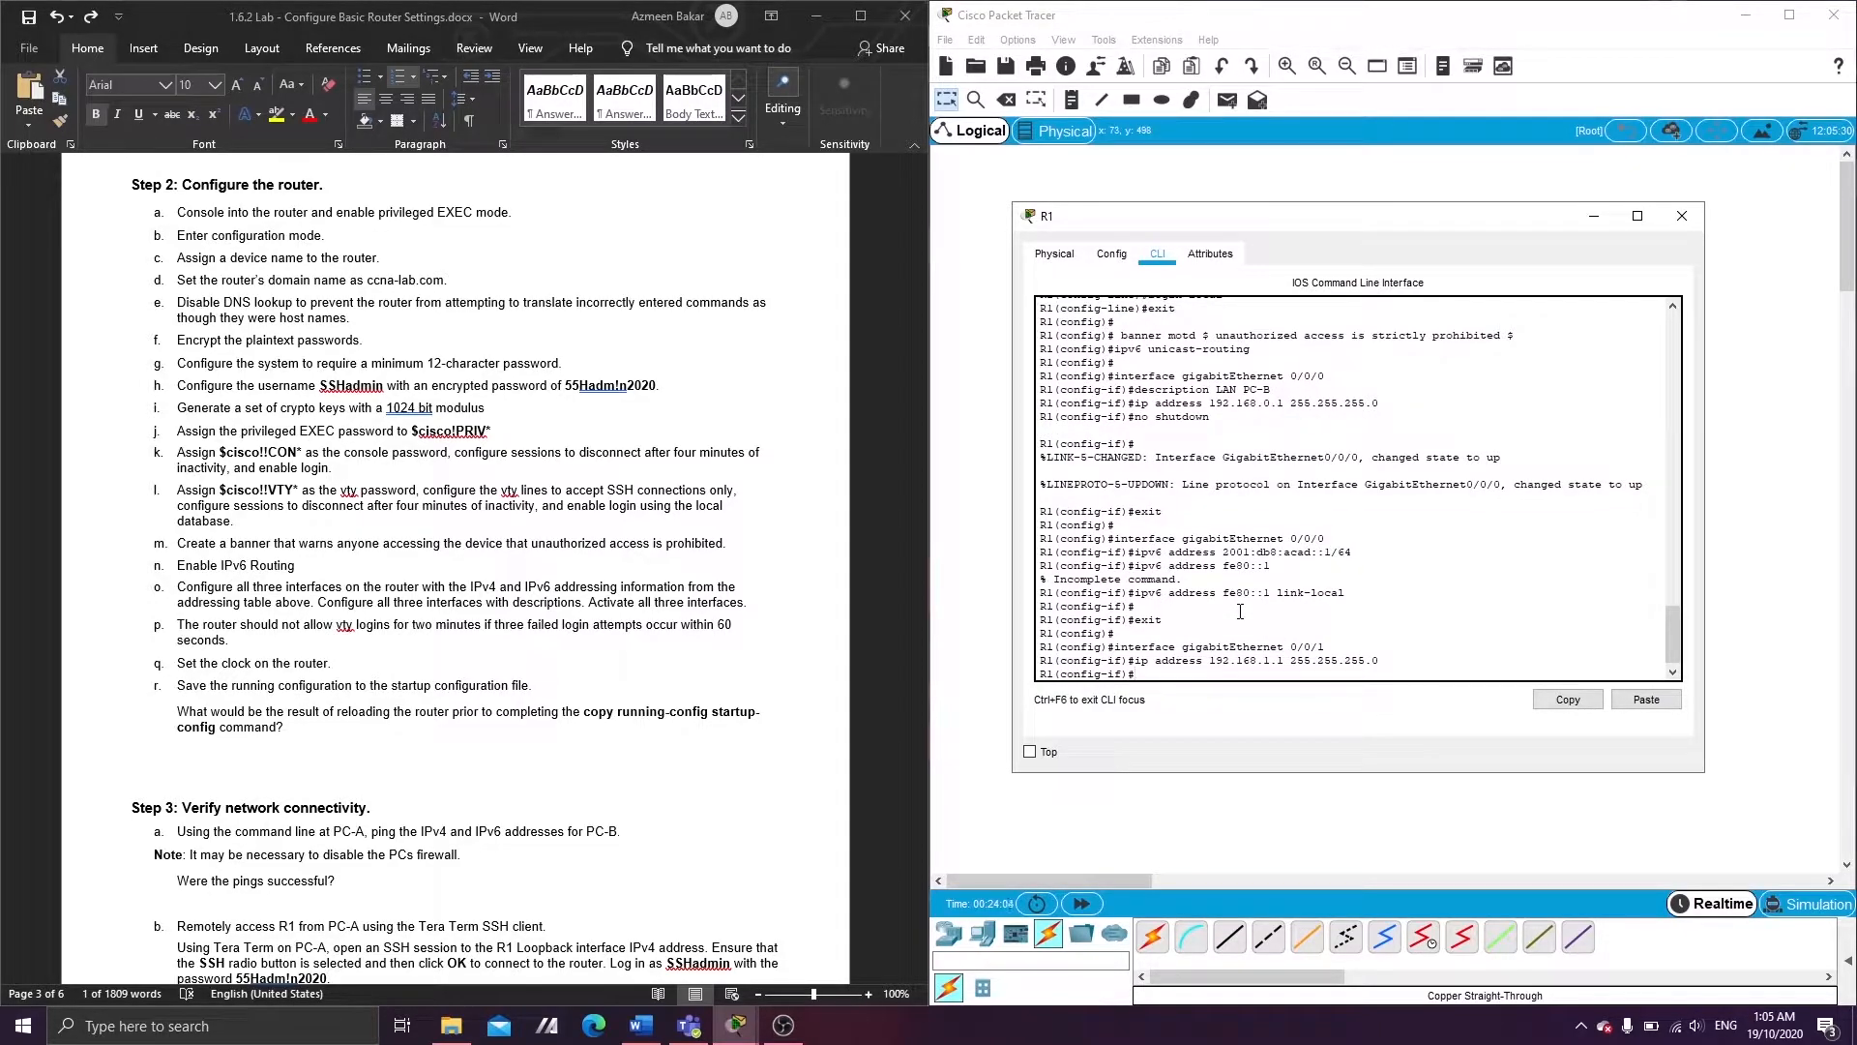
{"action": "type", "text": "no shu"}
{"action": "type", "text": "tdow"}
{"action": "type", "text": "own"}
{"action": "key", "text": "Return"}
{"action": "key", "text": "Return"}
{"action": "type", "text": "ipv6 address 2001:db"}
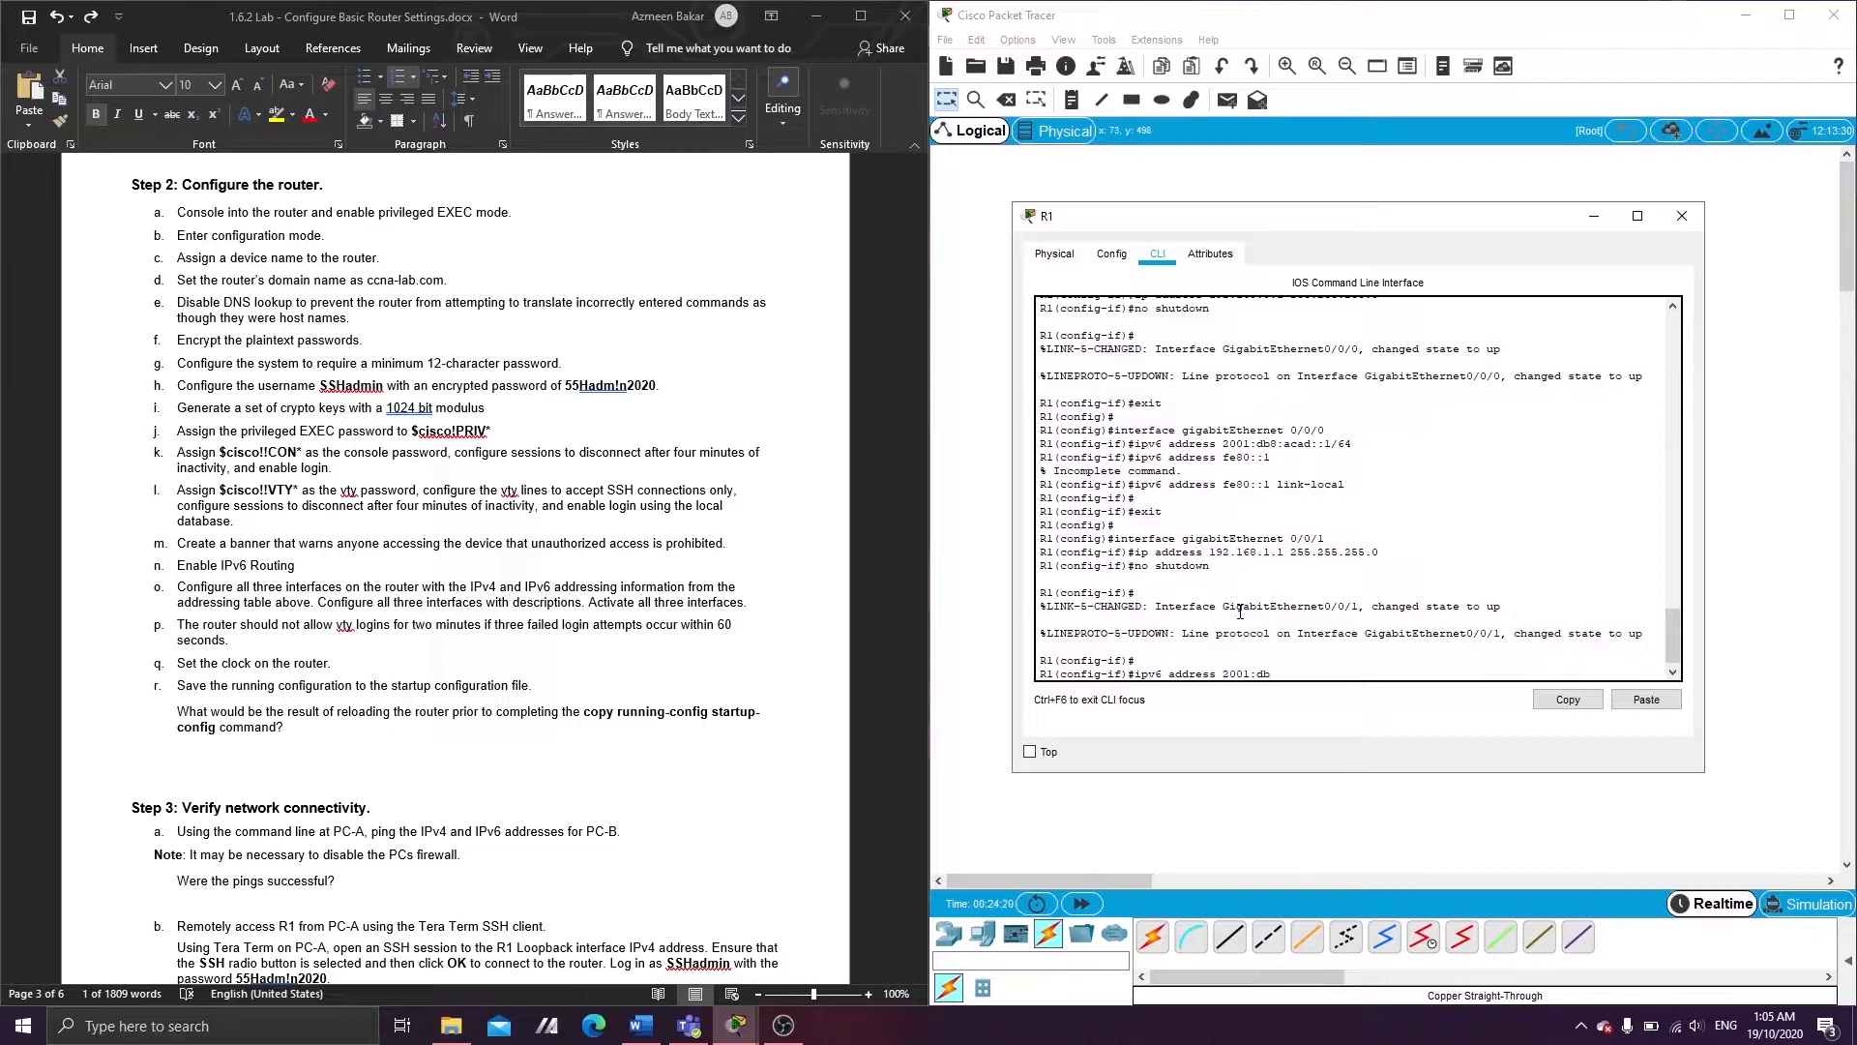
{"action": "type", "text": "8:acad:1::1/64"}
- Apply IPv6 2001:db8:acad:1::1/64 and link-local fe80::1 to G0/0/1
{"action": "key", "text": "Return"}
{"action": "type", "text": "ipv6 address fe"}
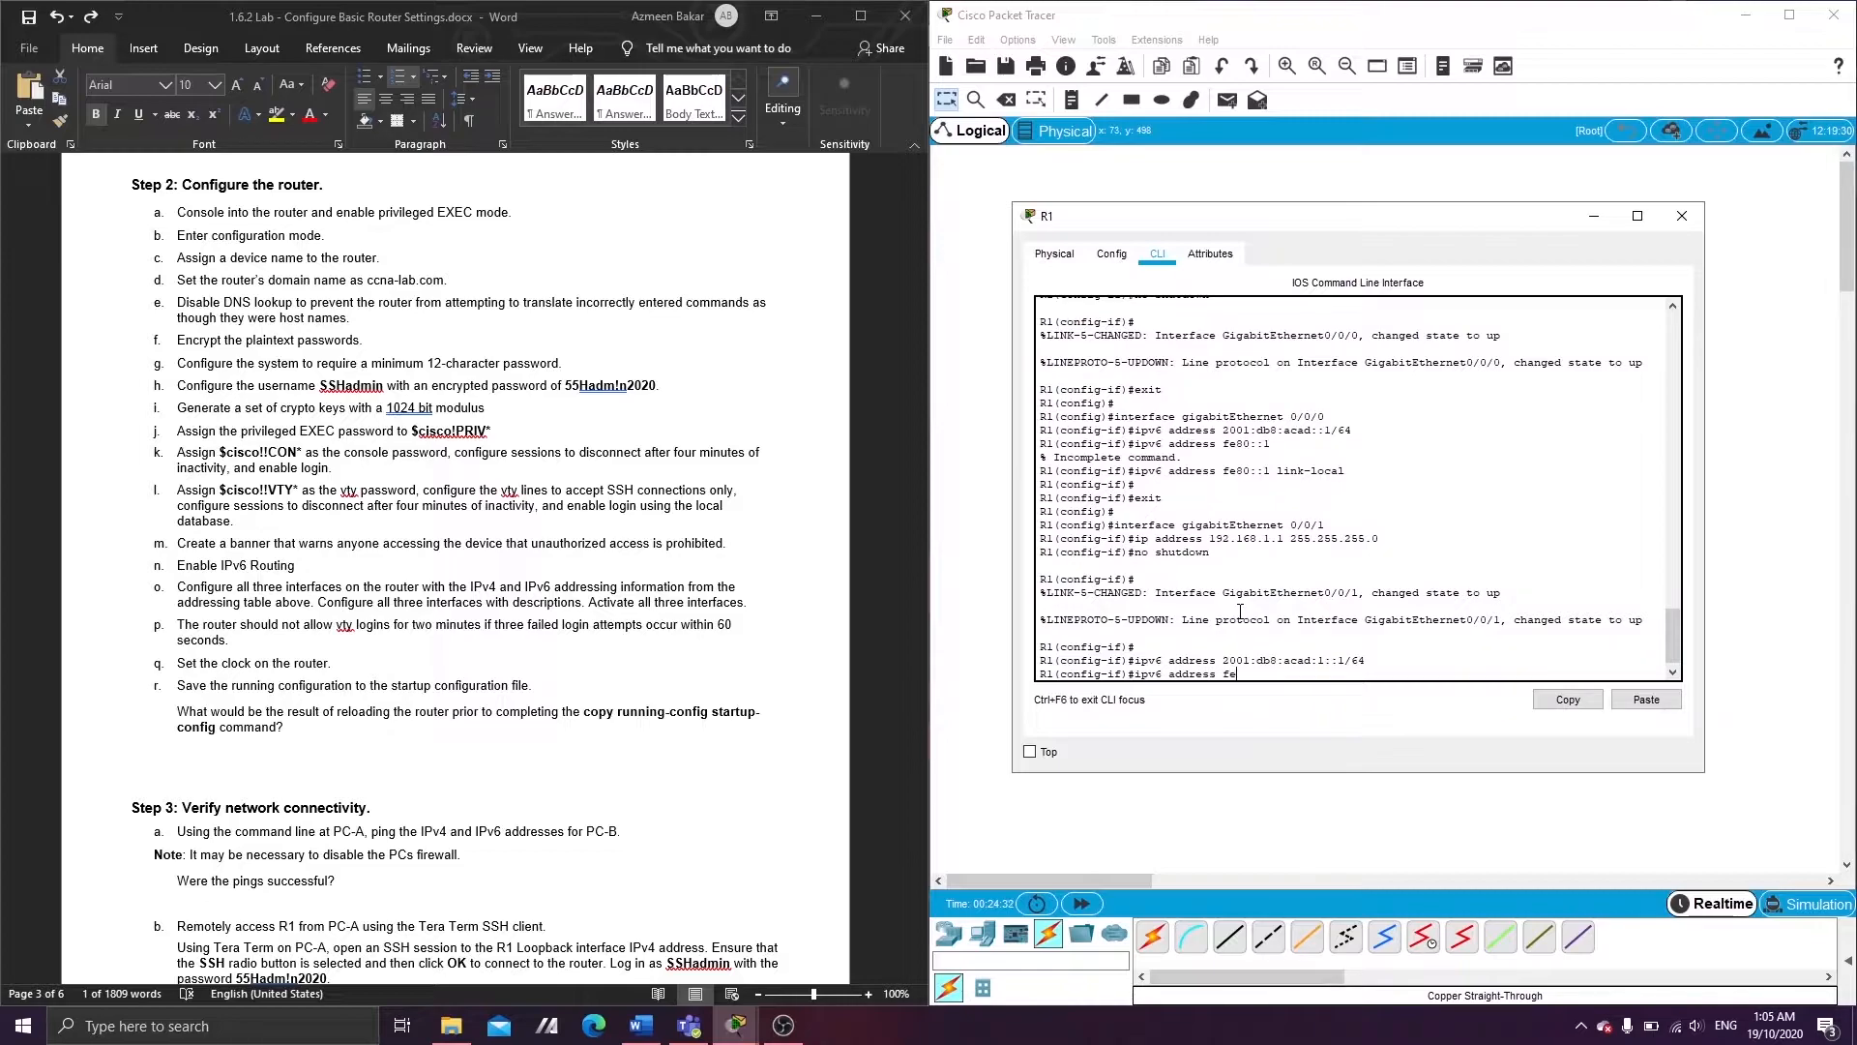
{"action": "type", "text": "::80 link-local"}
{"action": "key", "text": "Return"}
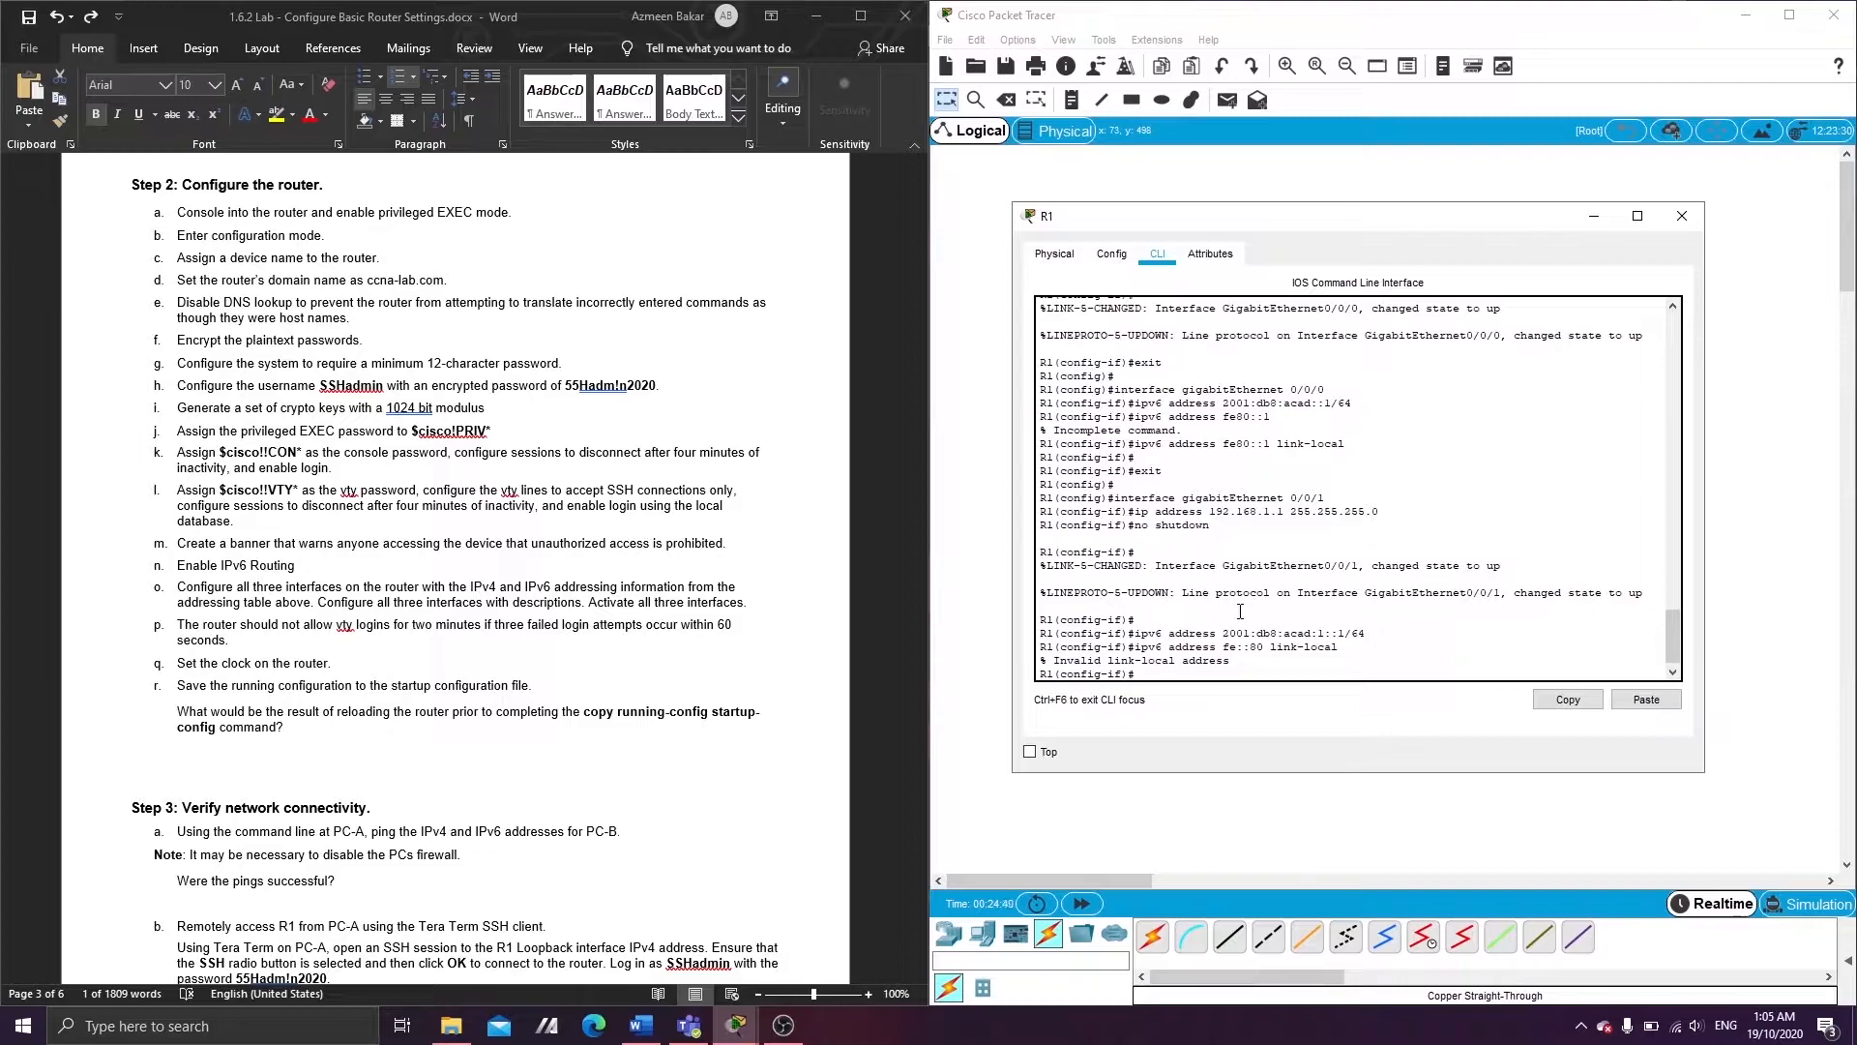
{"action": "key", "text": "Up"}
{"action": "key", "text": "Left"}
{"action": "key", "text": "Left"}
{"action": "key", "text": "BackSpace"}
{"action": "key", "text": "BackSpace"}
{"action": "key", "text": "BackSpace"}
{"action": "key", "text": "BackSpace"}
{"action": "type", "text": "80::1"}
{"action": "key", "text": "Return"}
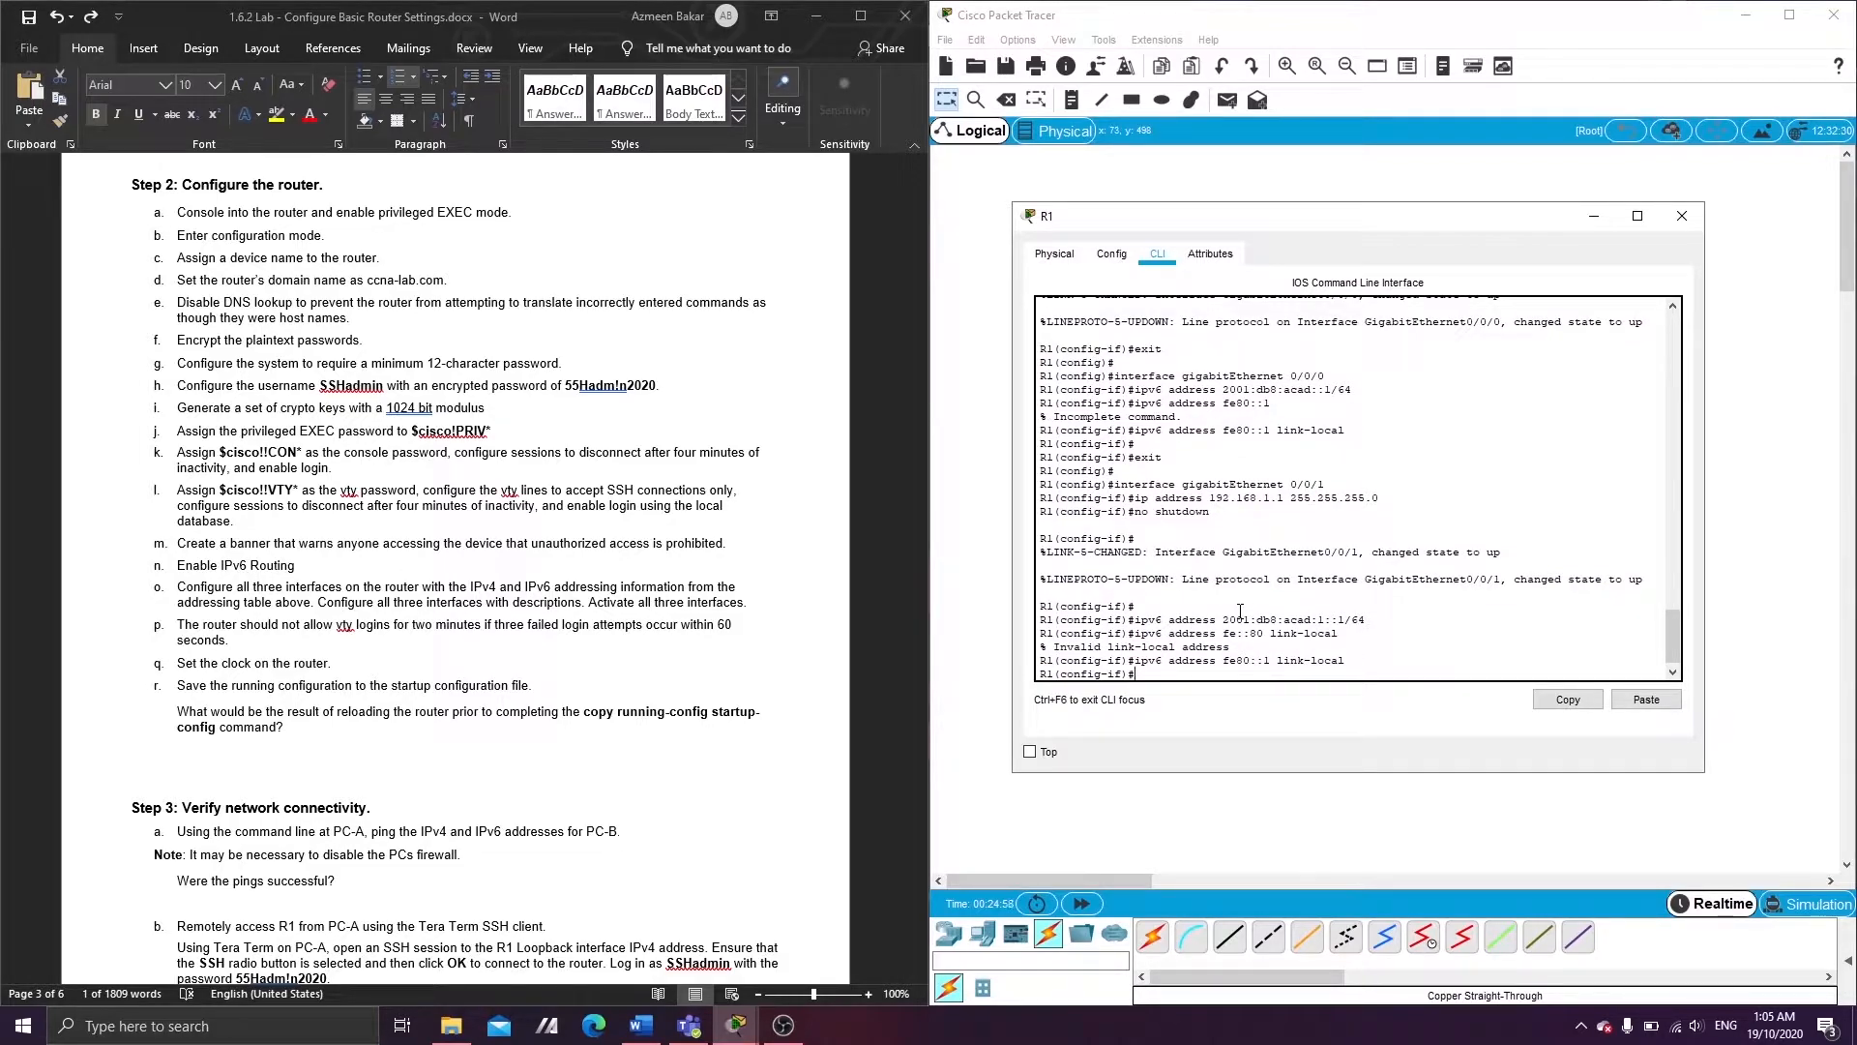
- Add the description S1-LAN to G0/0/1 and exit interface configuration
{"action": "type", "text": "exi"}
{"action": "key", "text": "BackSpace"}
{"action": "key", "text": "BackSpace"}
{"action": "type", "text": "description S1-LAN"}
{"action": "key", "text": "Return"}
{"action": "type", "text": "exit"}
{"action": "key", "text": "Return"}
{"action": "key", "text": "Return"}
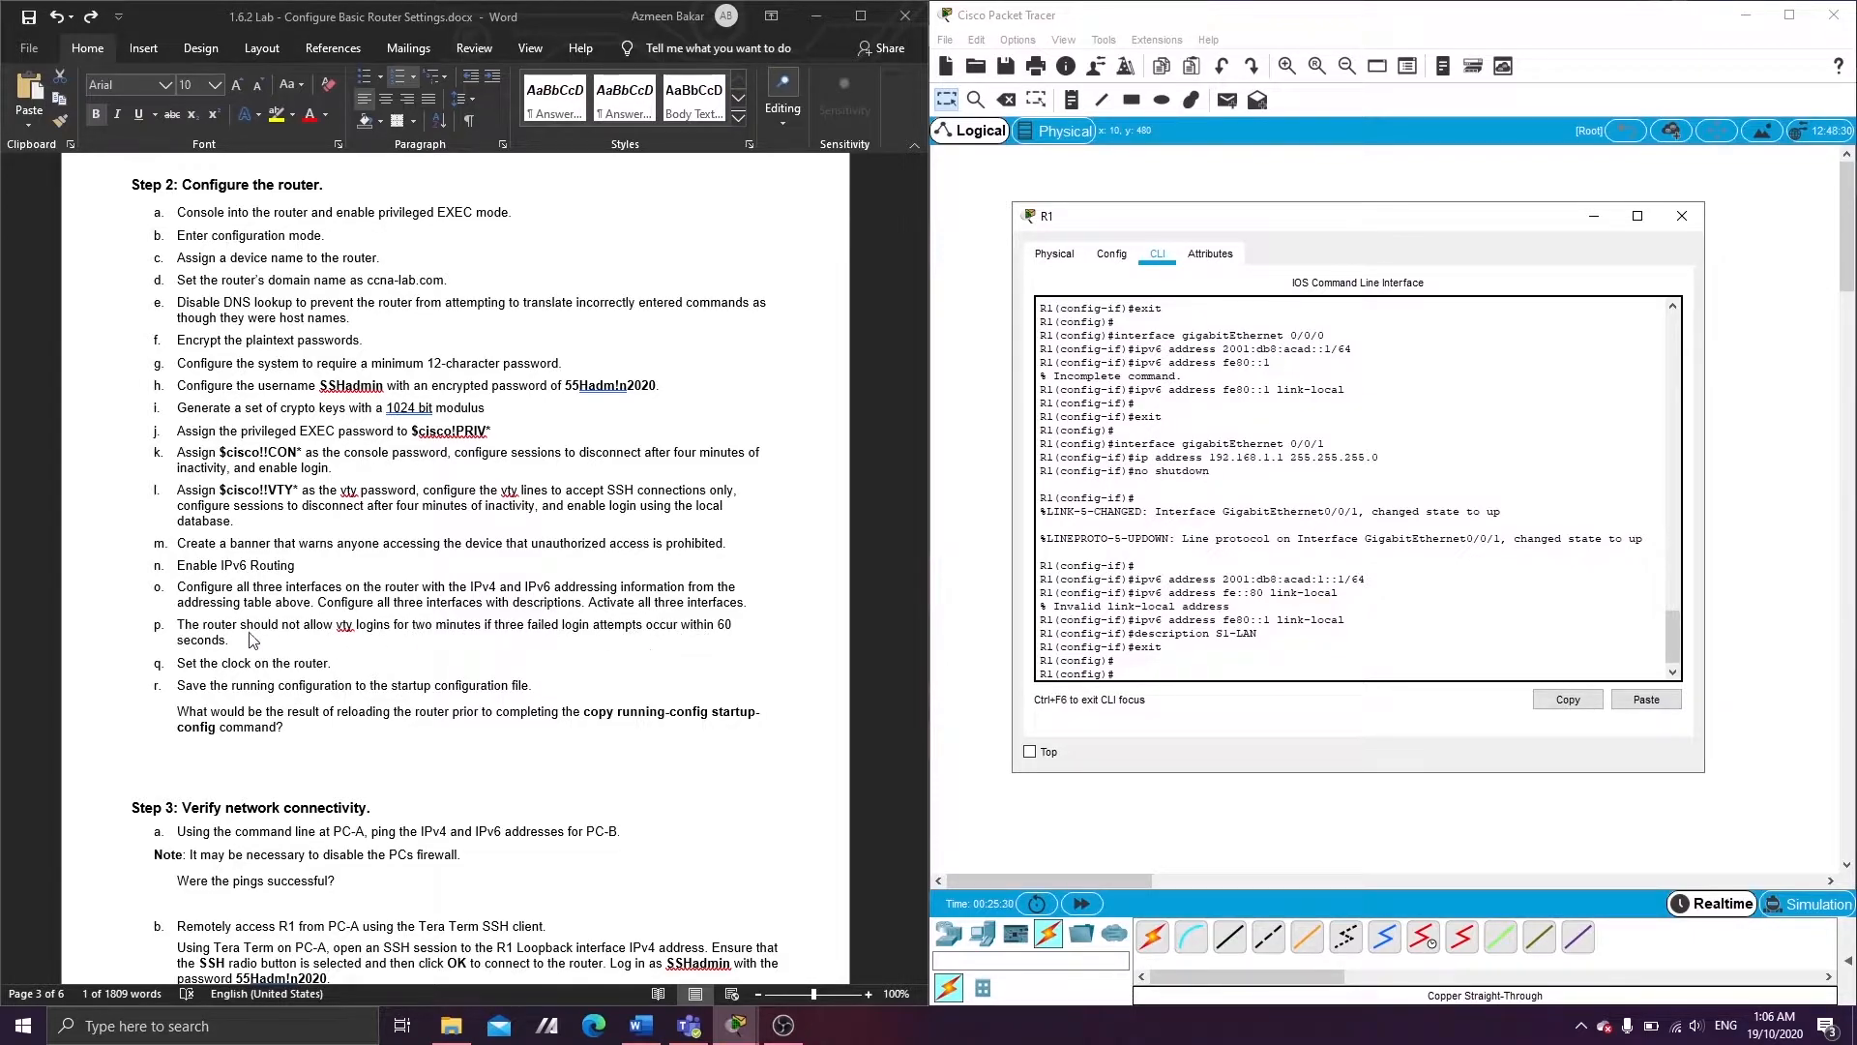
- Apply login block-for 120 attempts 3 within 60, then return to privileged EXEC with Ctrl+Z
{"action": "left_click", "coordinate": [1143, 670]}
{"action": "type", "text": "login block-for 120 ?"}
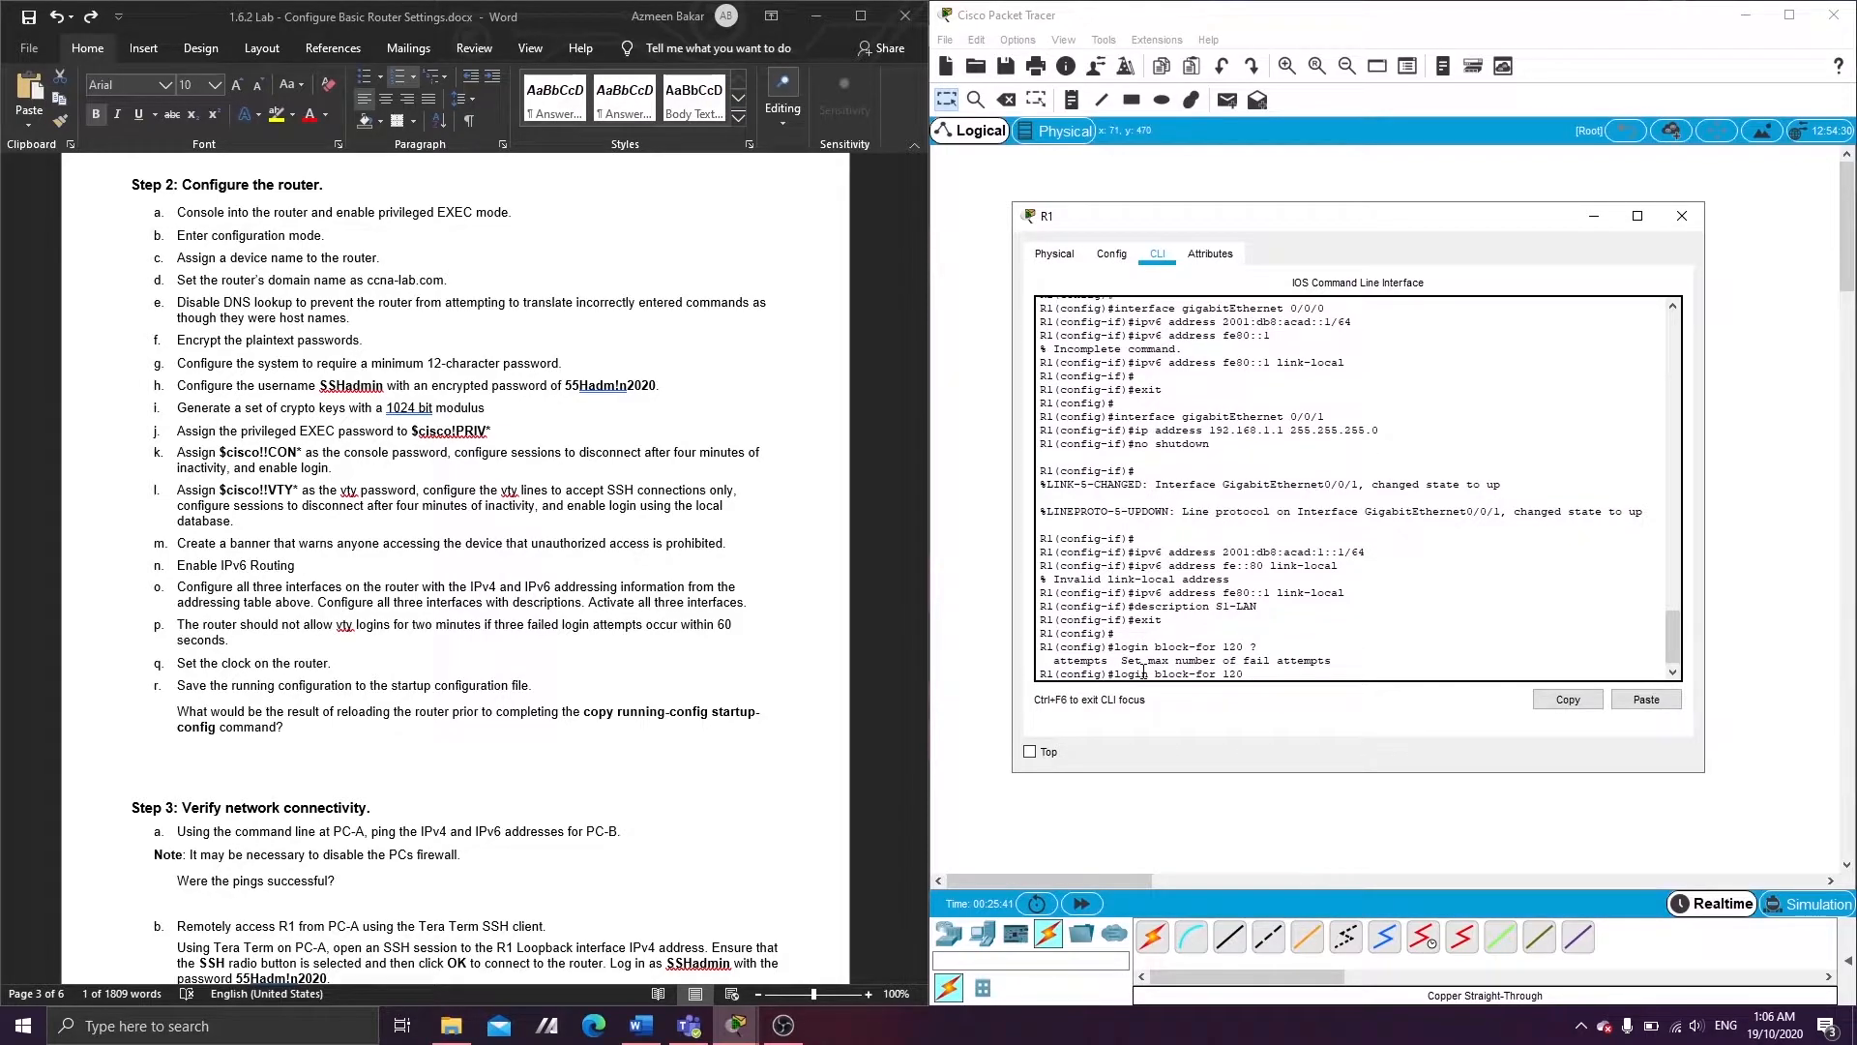
{"action": "type", "text": "attempts 3 within 60"}
{"action": "key", "text": "Return"}
{"action": "key", "text": "Return"}
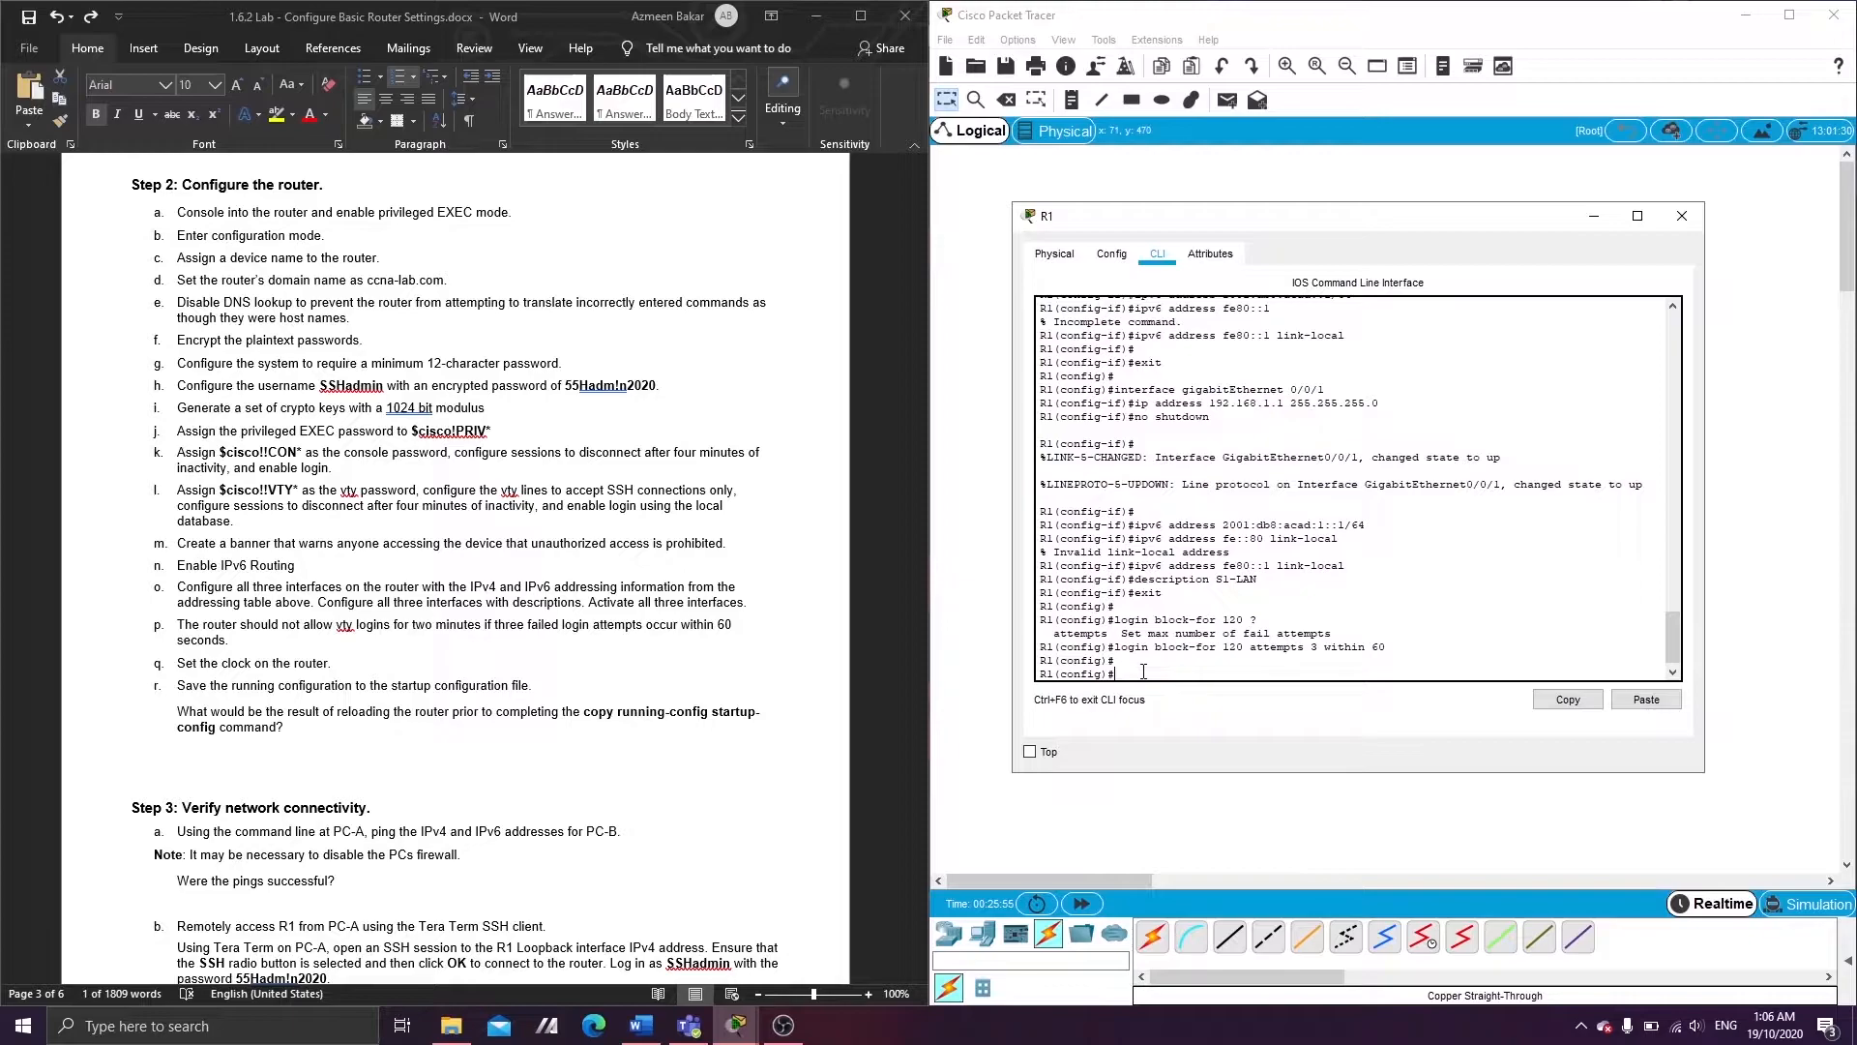
{"action": "key", "text": "ctrl+z"}
{"action": "key", "text": "ctrl+z"}
{"action": "key", "text": "Return"}
{"action": "key", "text": "Return"}
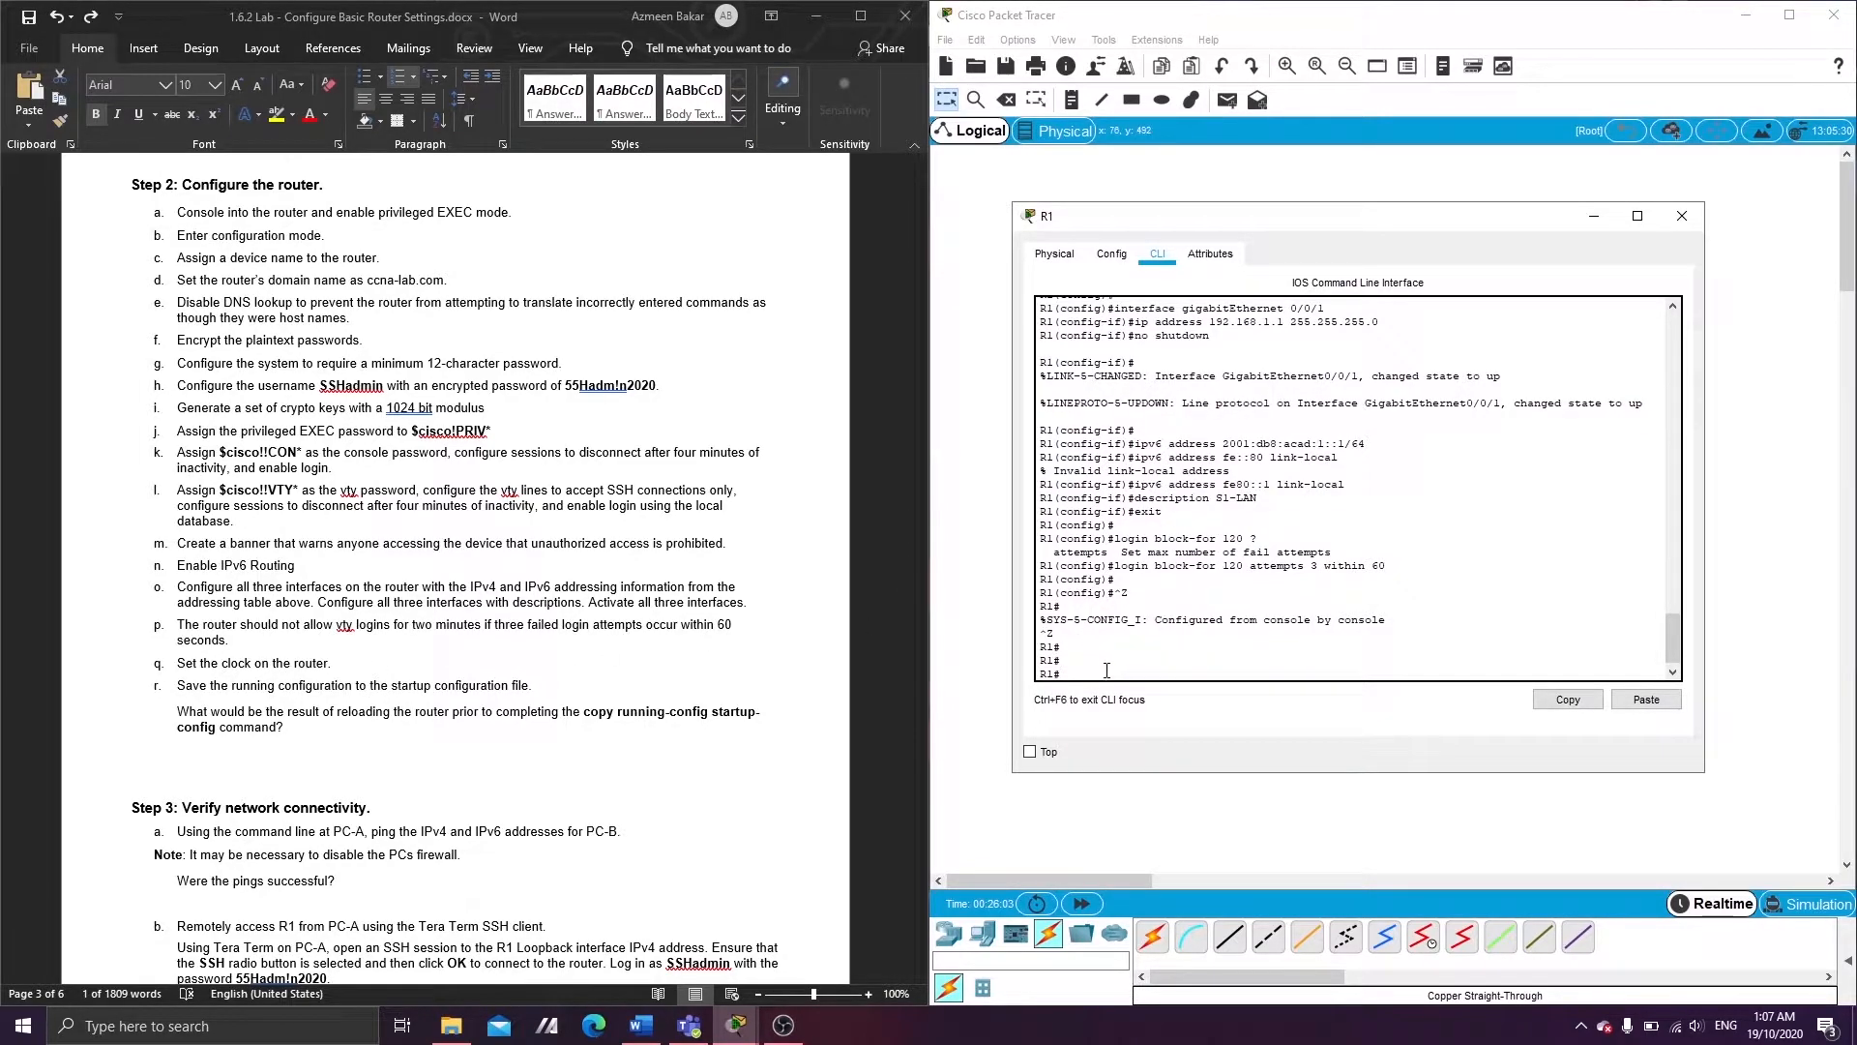
- Check the clock, set it to 1:07:00 18 October 2020, and verify with show clock
{"action": "type", "text": "show clock"}
{"action": "key", "text": "Return"}
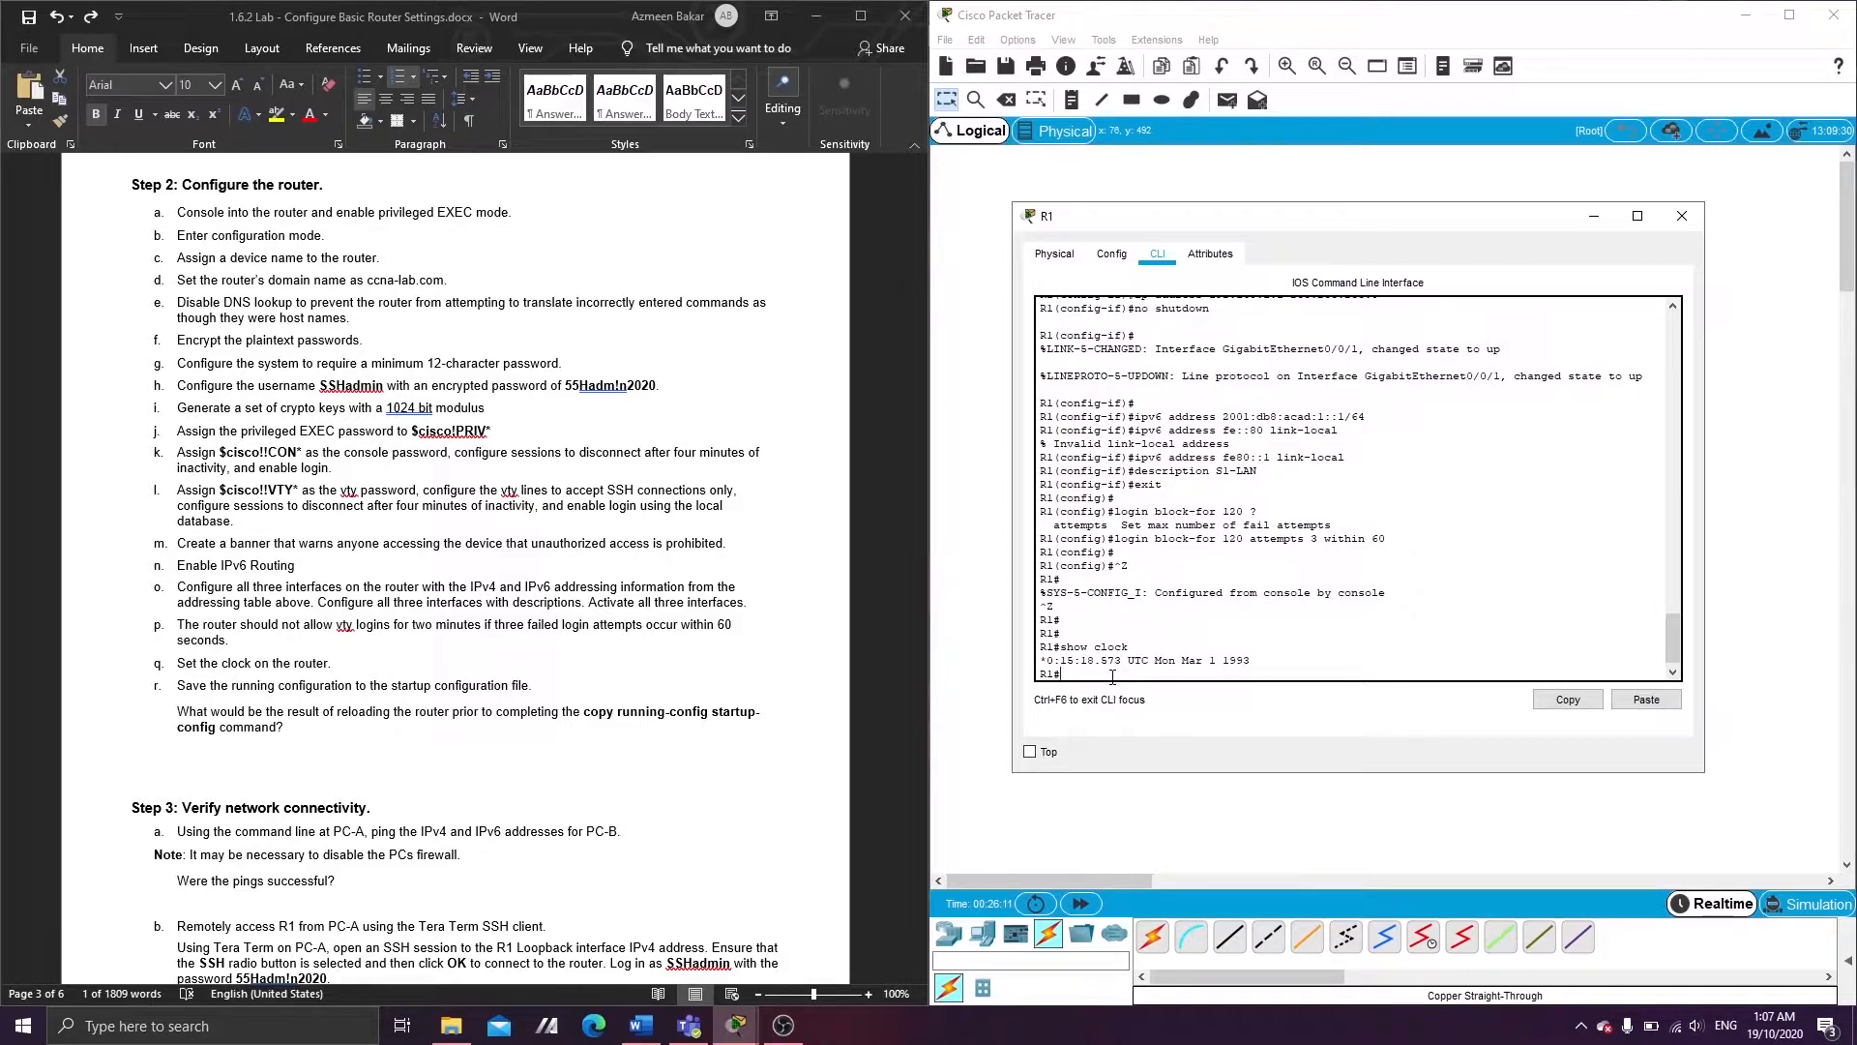
{"action": "type", "text": "clock set ?"}
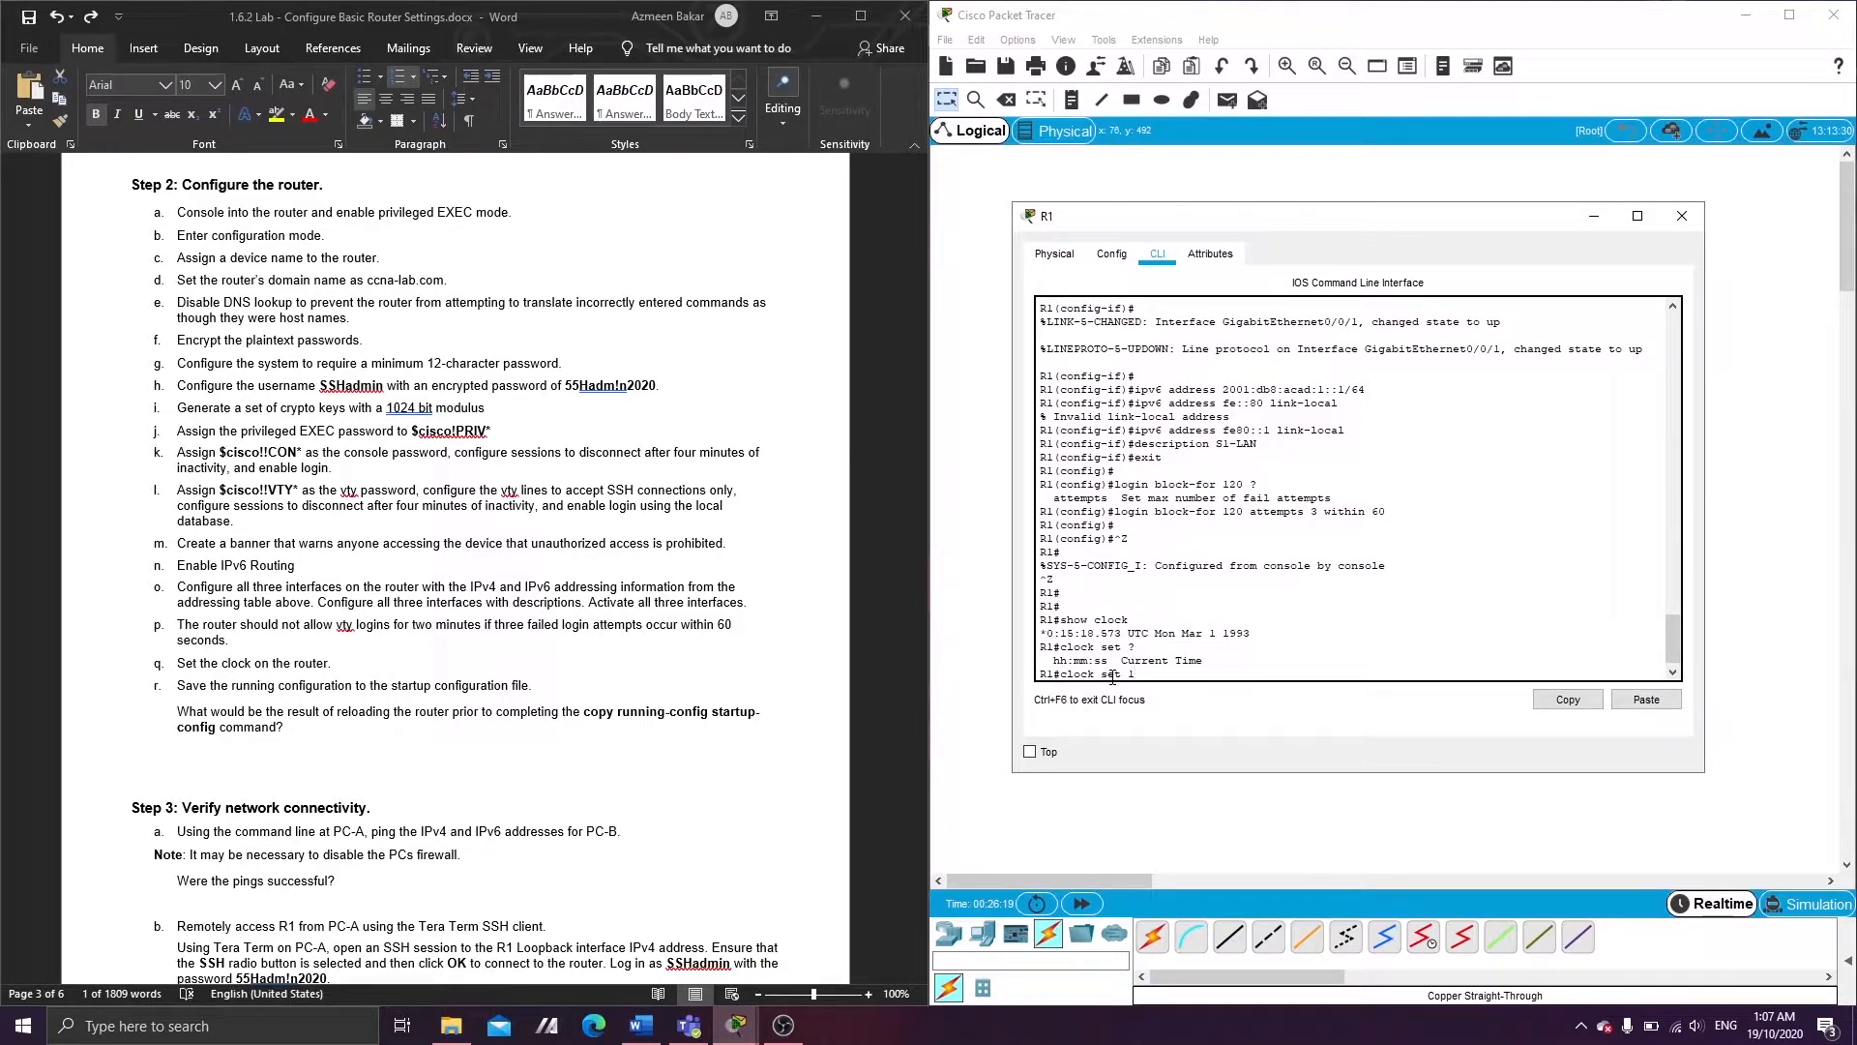
{"action": "type", "text": "1:07:00 18 October 2020"}
{"action": "key", "text": "Return"}
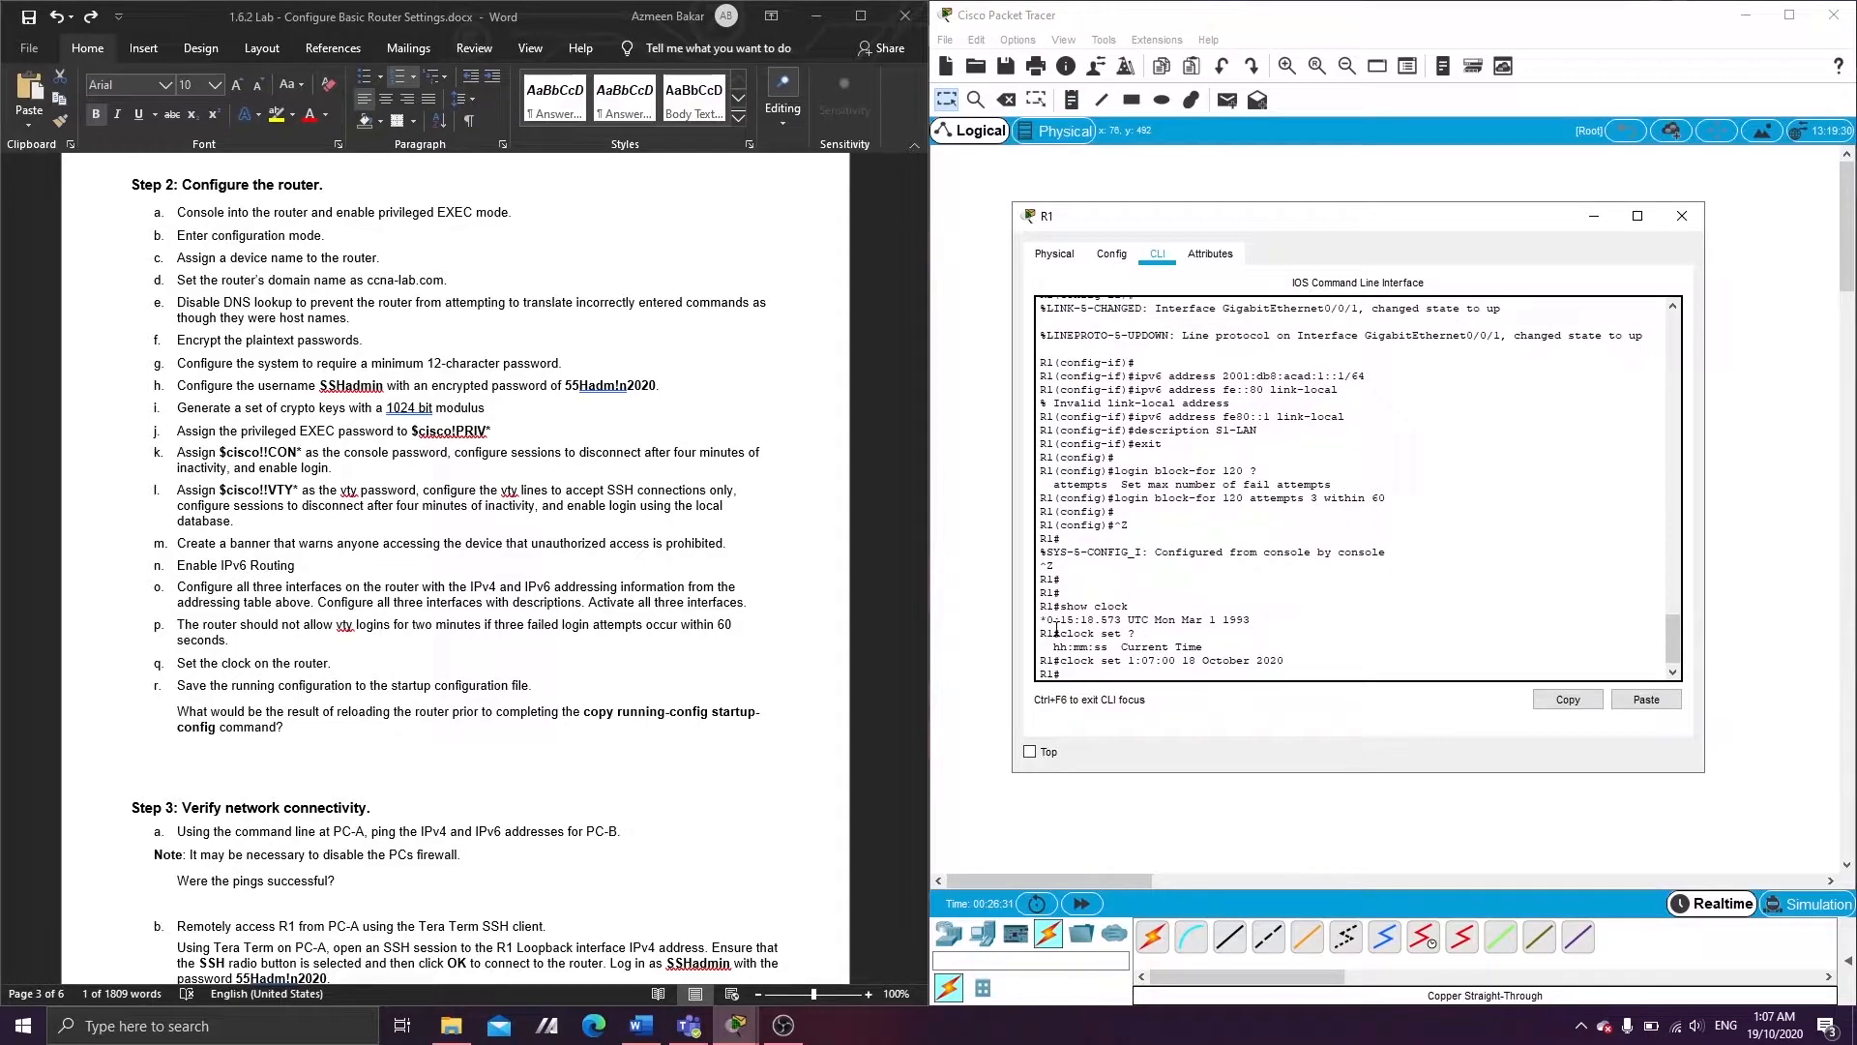
{"action": "type", "text": "show lock"}
{"action": "key", "text": "BackSpace"}
{"action": "key", "text": "BackSpace"}
{"action": "type", "text": "clock"}
{"action": "key", "text": "Return"}
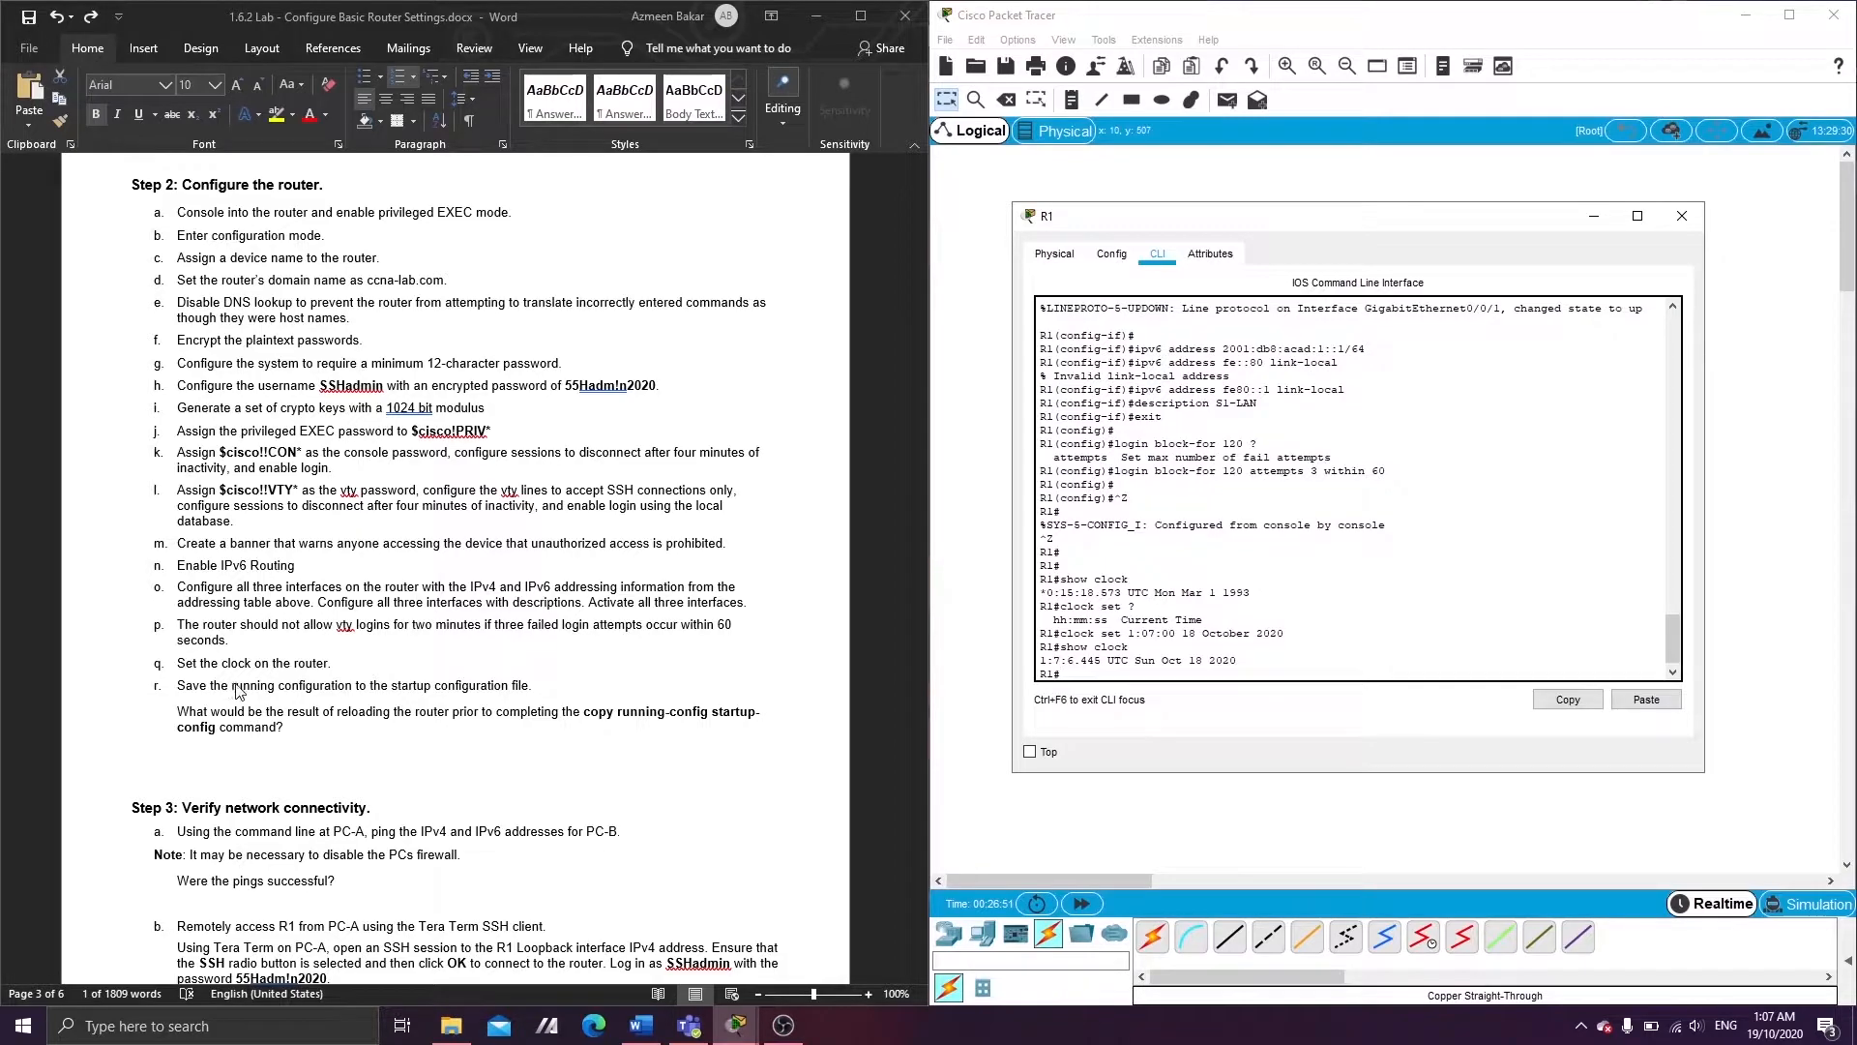
- Run copy running-config startup-config on R1, accepting the default startup-config filename
{"action": "scroll", "coordinate": [377, 692], "scroll_direction": "down", "scroll_amount": 3}
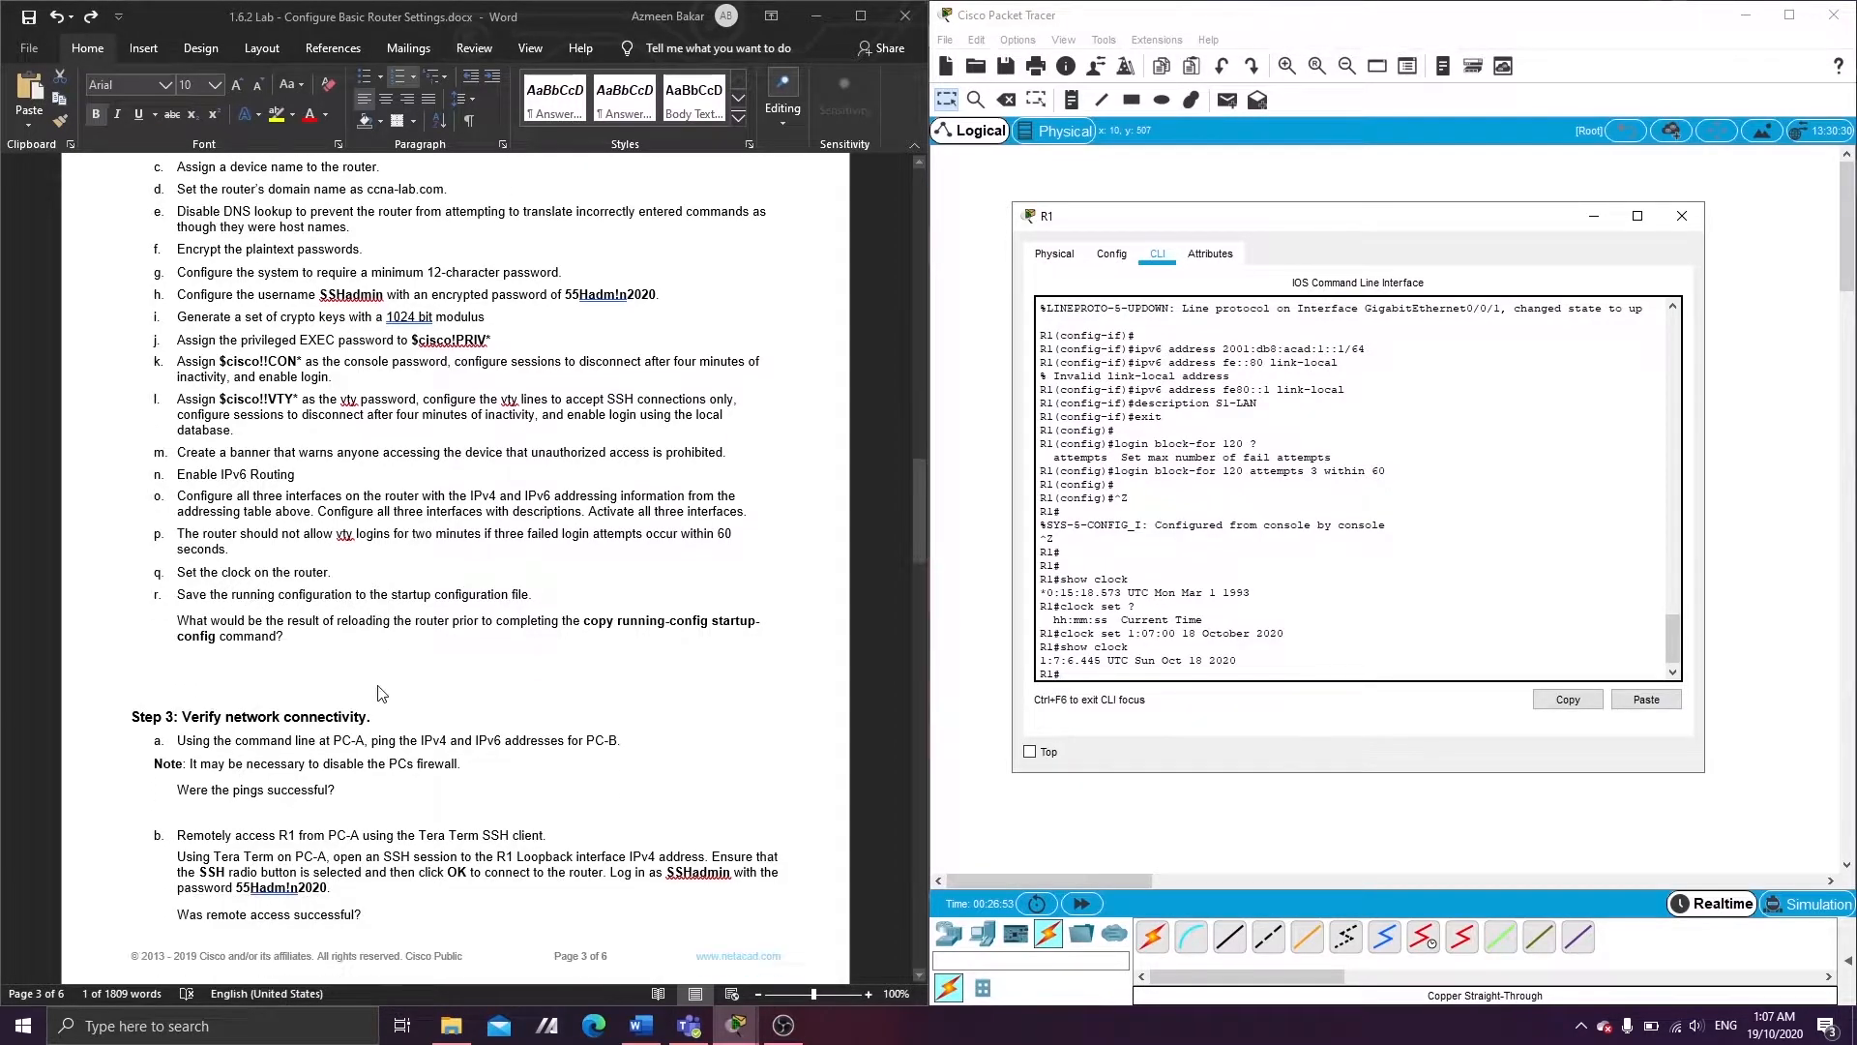
{"action": "scroll", "coordinate": [377, 693], "scroll_direction": "down", "scroll_amount": 2}
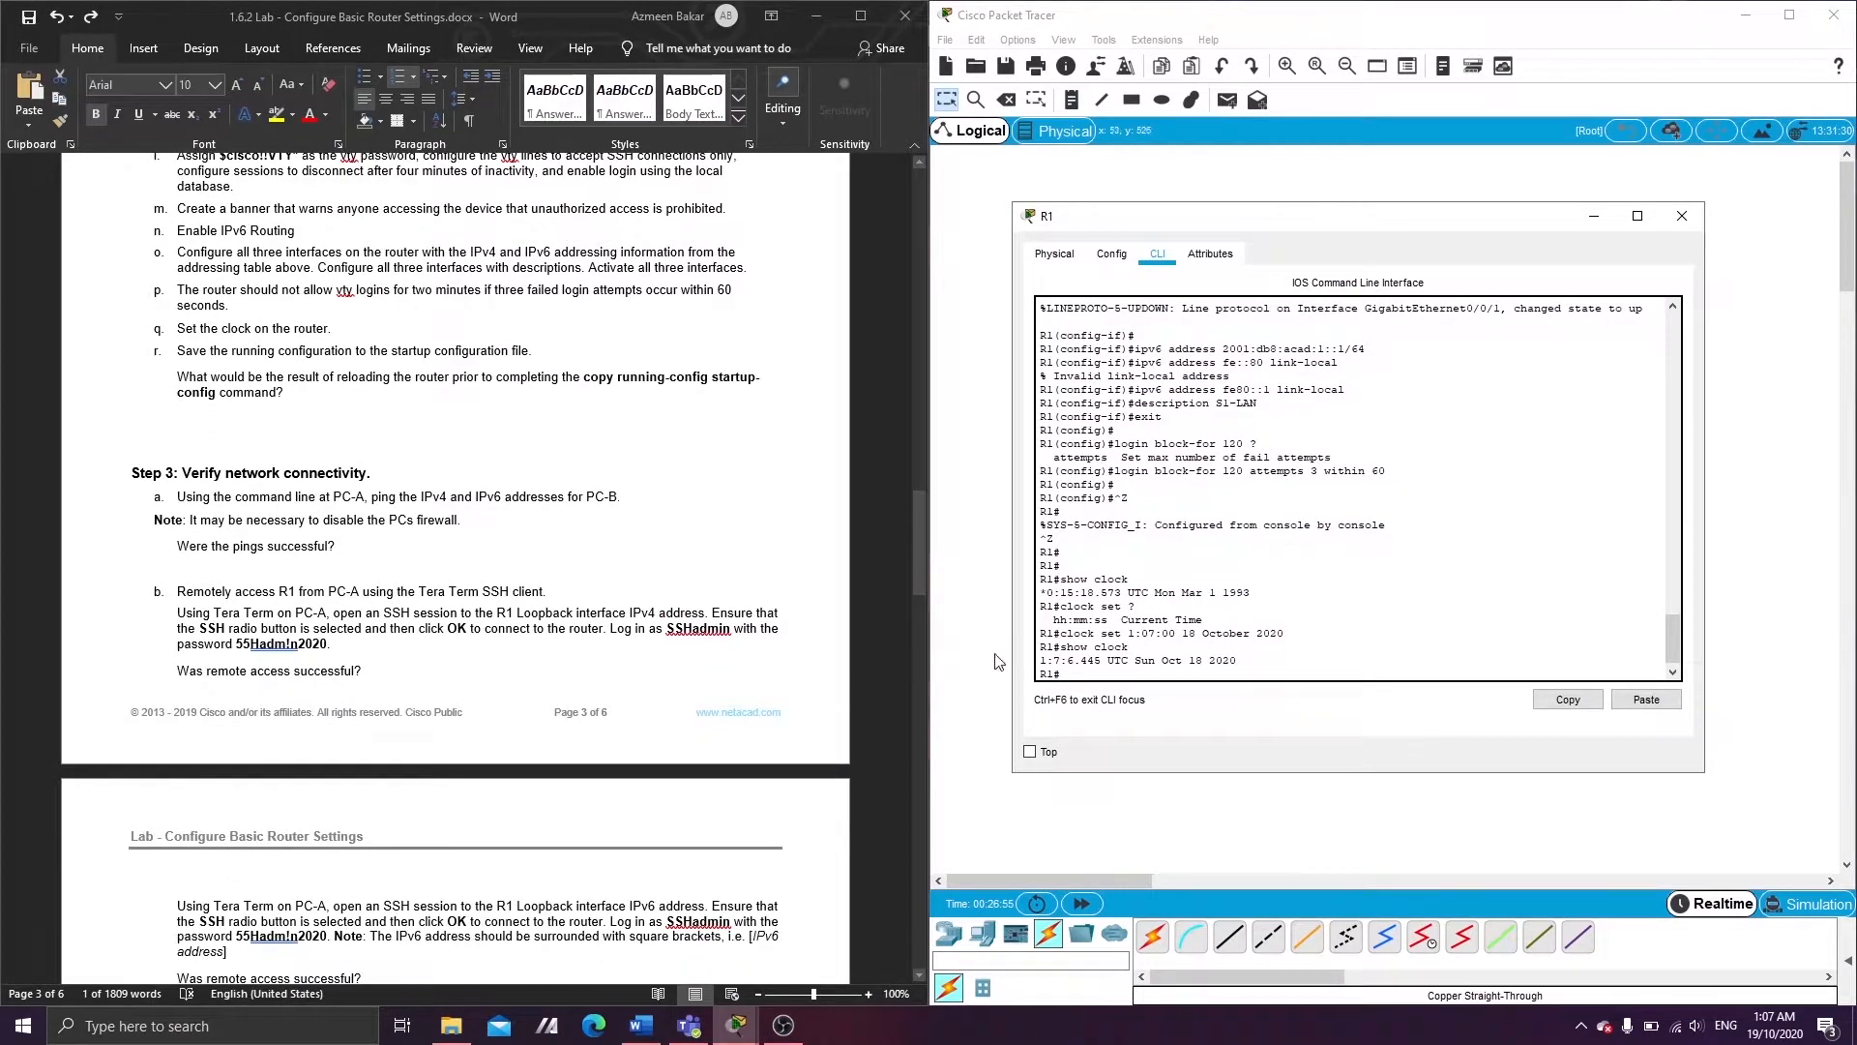
{"action": "key", "text": "Return"}
{"action": "type", "text": "copy r r"}
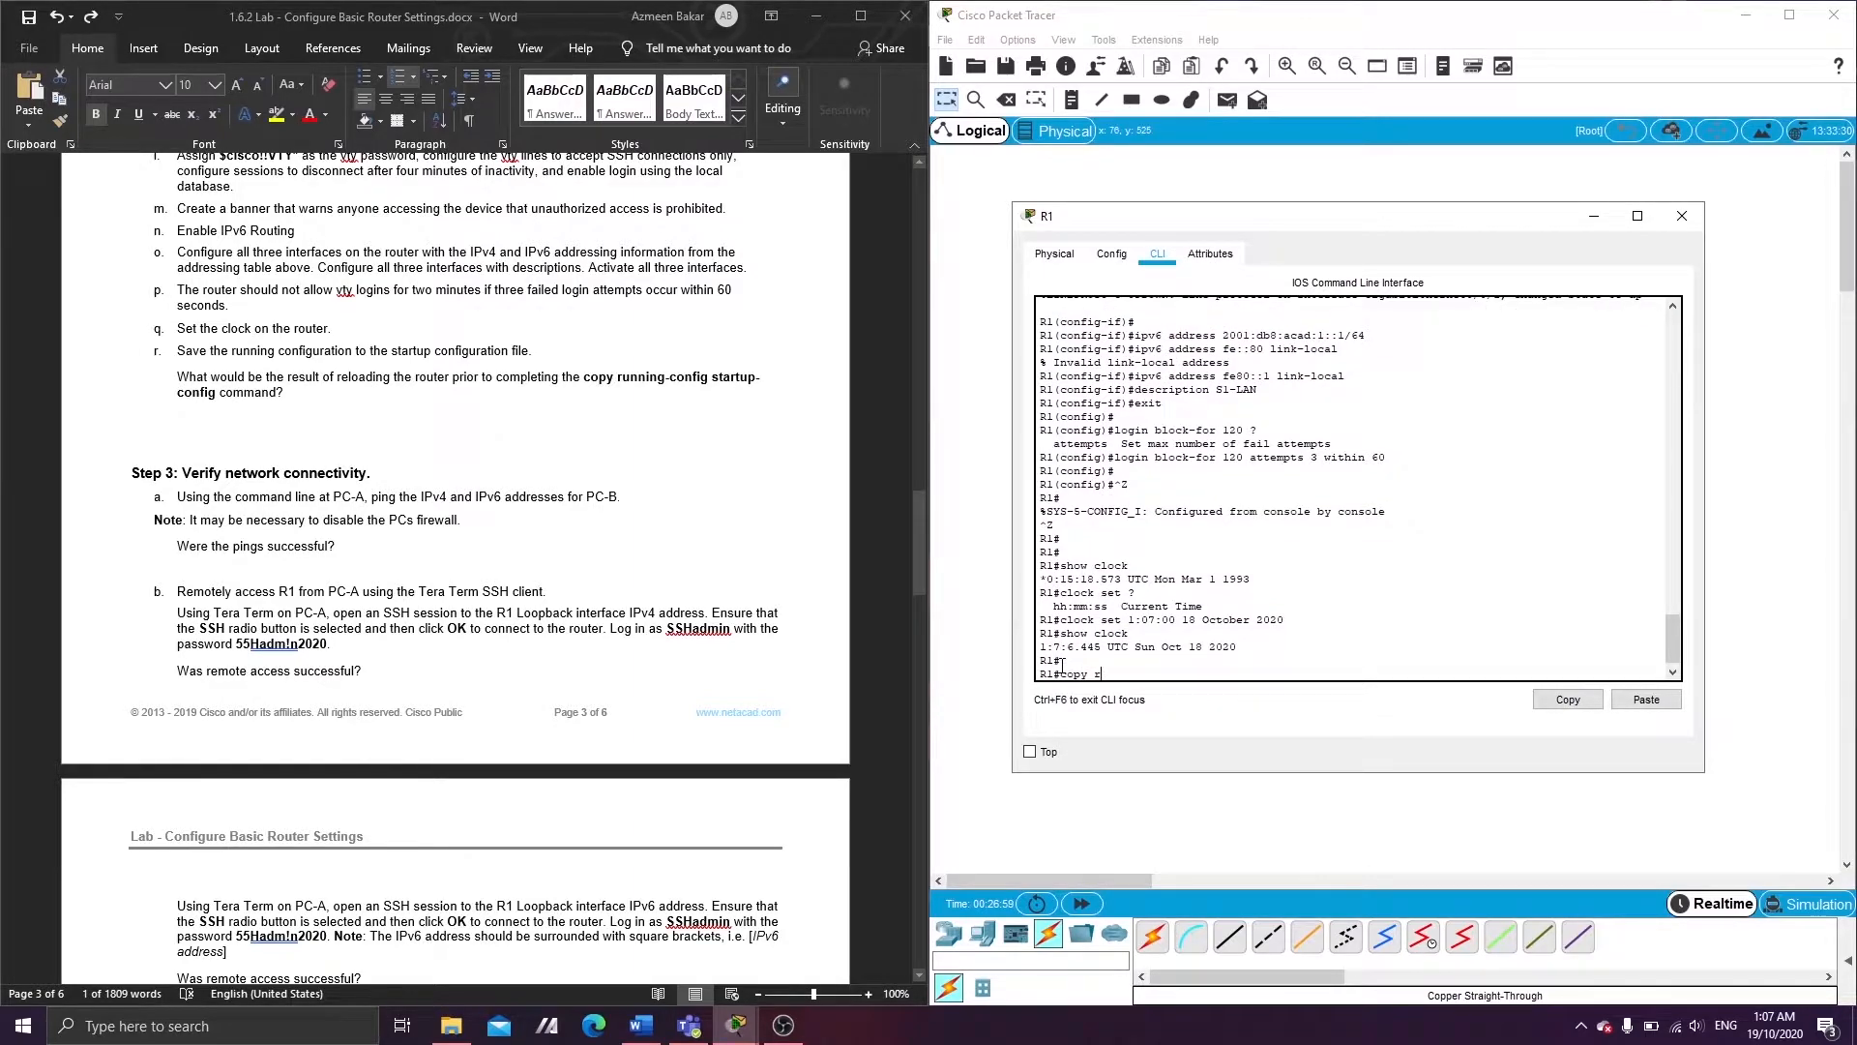
{"action": "type", "text": "unning-co"}
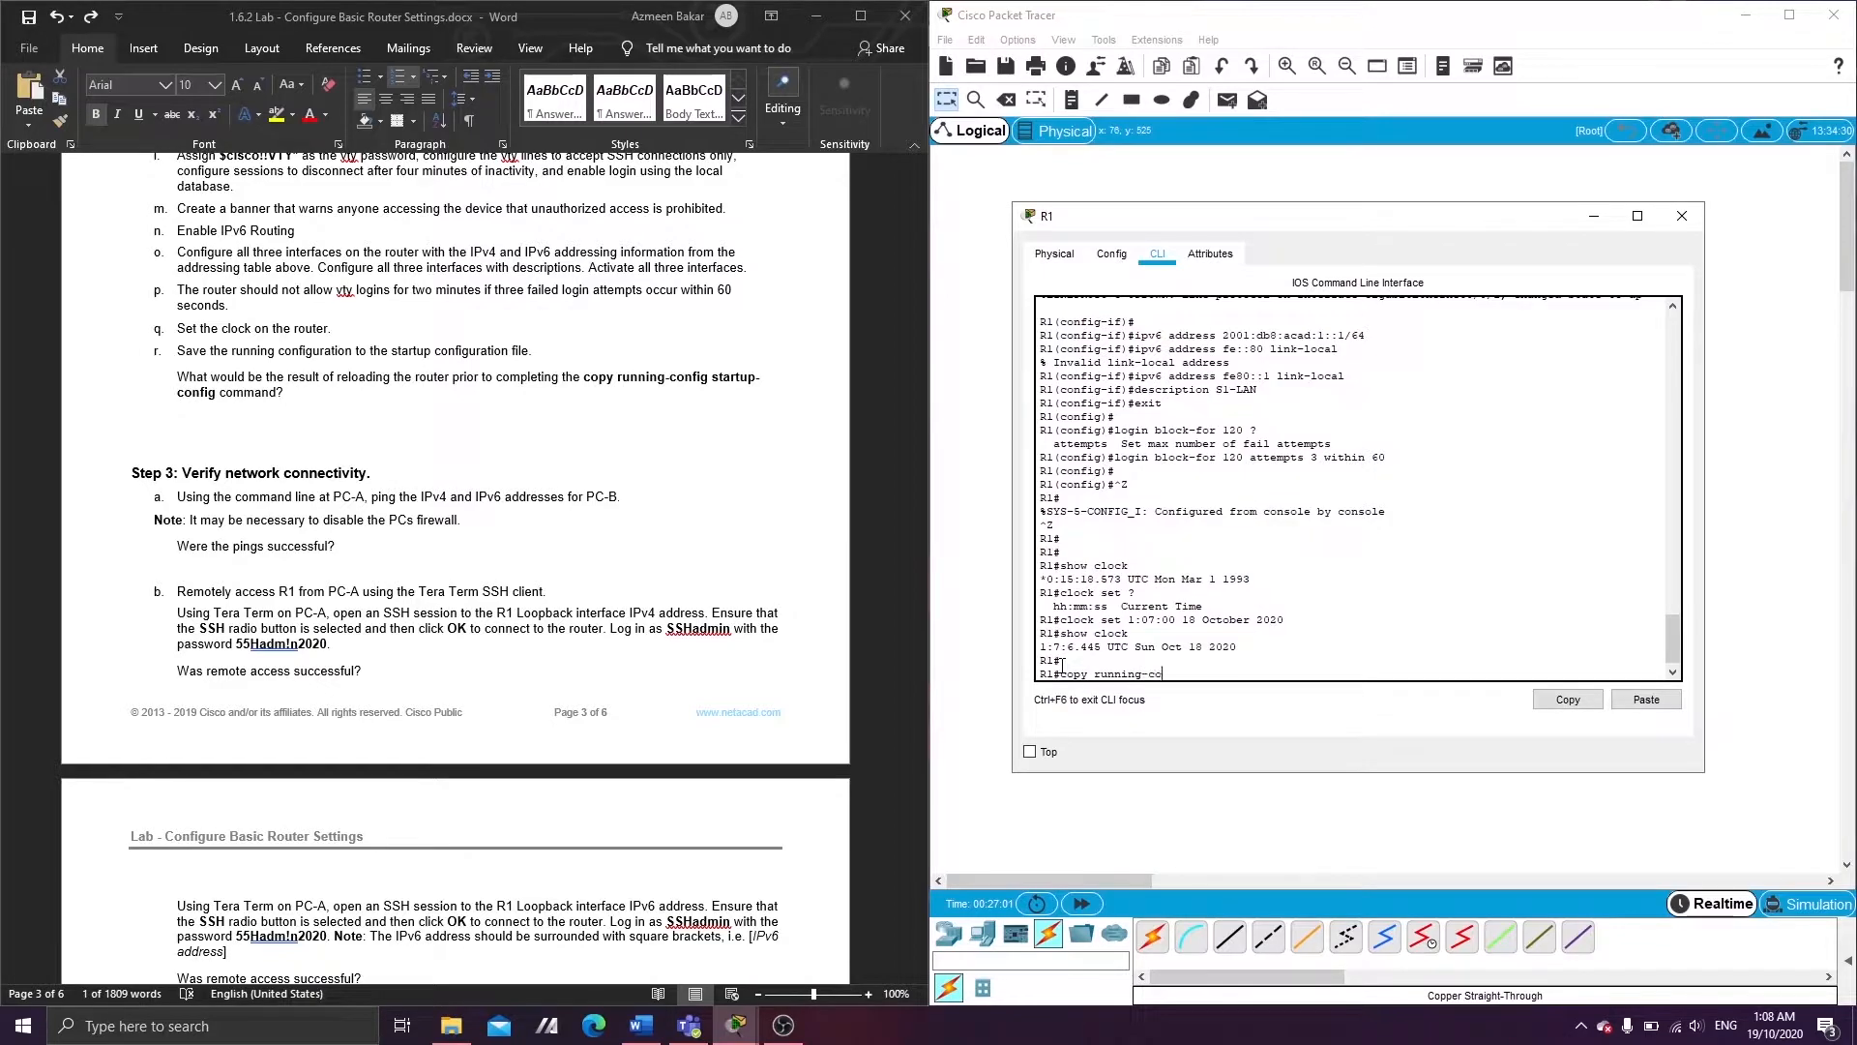
{"action": "type", "text": "nfig startup-config"}
{"action": "key", "text": "Return"}
{"action": "key", "text": "Return"}
{"action": "key", "text": "Return"}
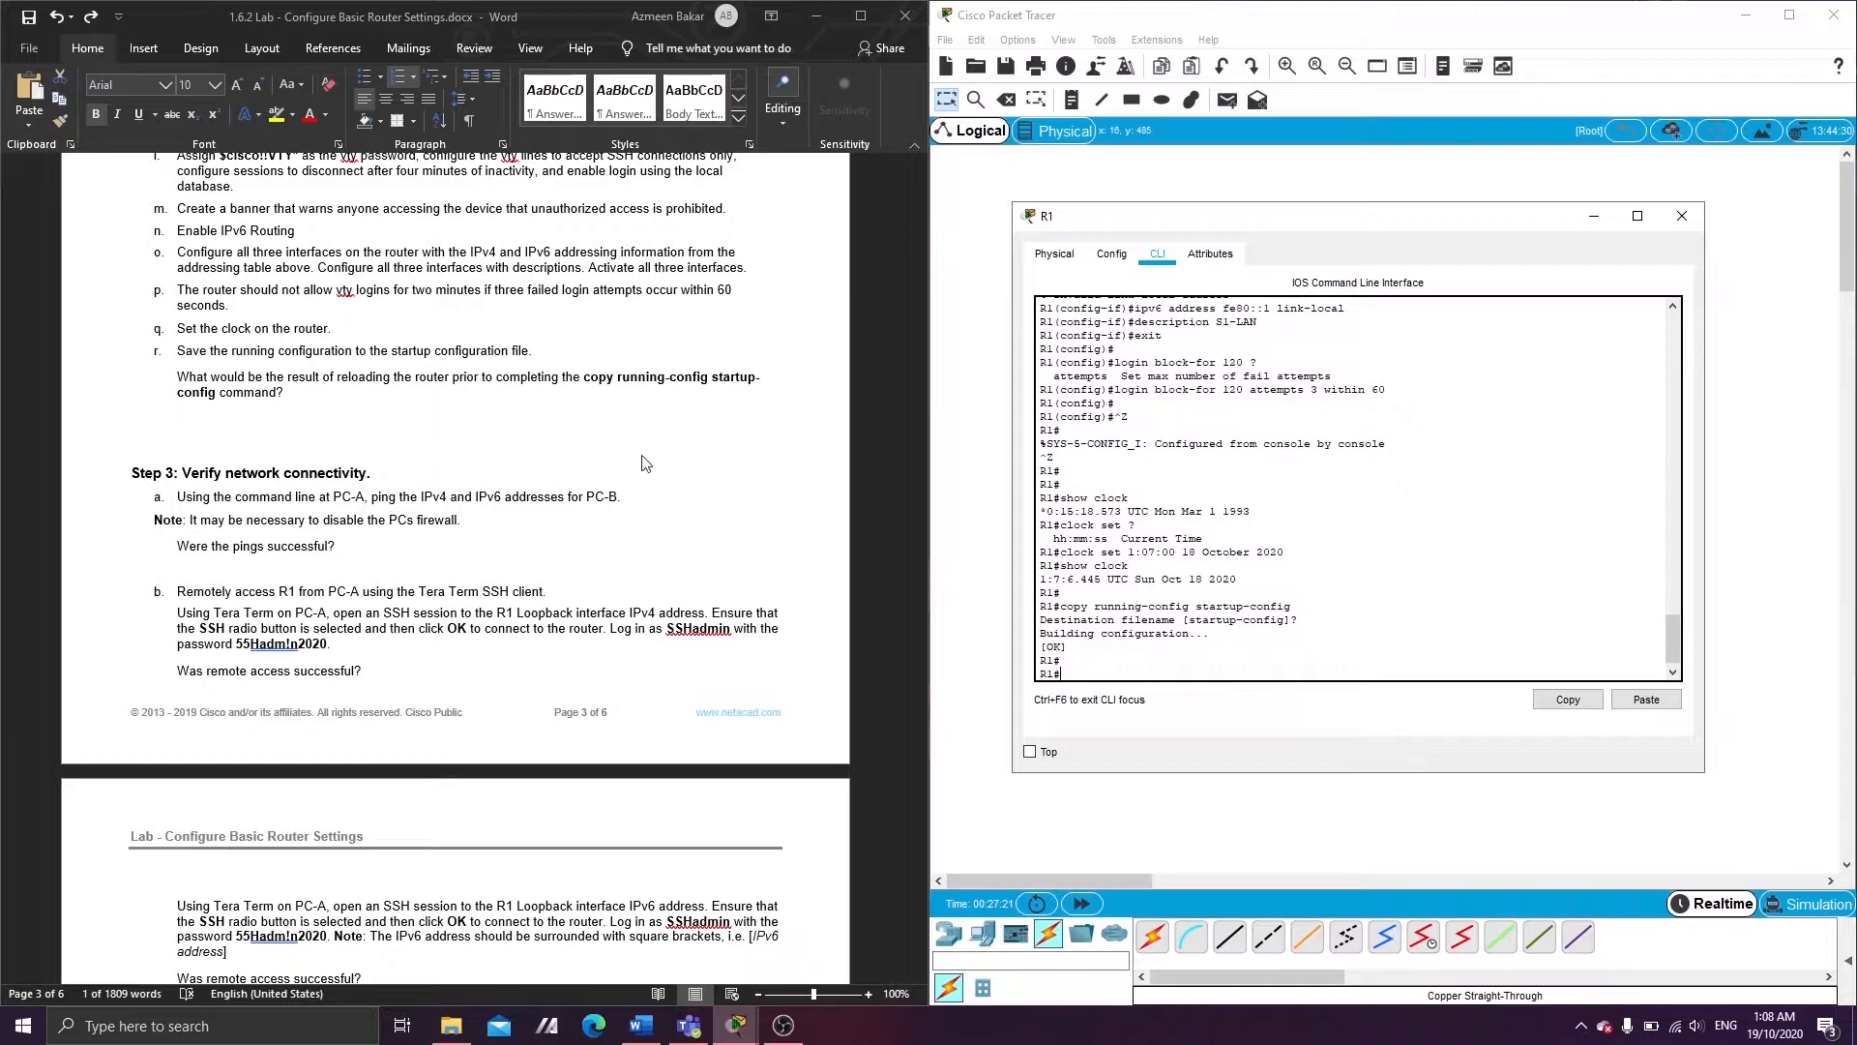
- Show PC-B's IP Configuration alongside PC-A's Command Prompt
{"action": "left_click_drag", "start_coordinate": [1482, 219], "coordinate": [1455, 266]}
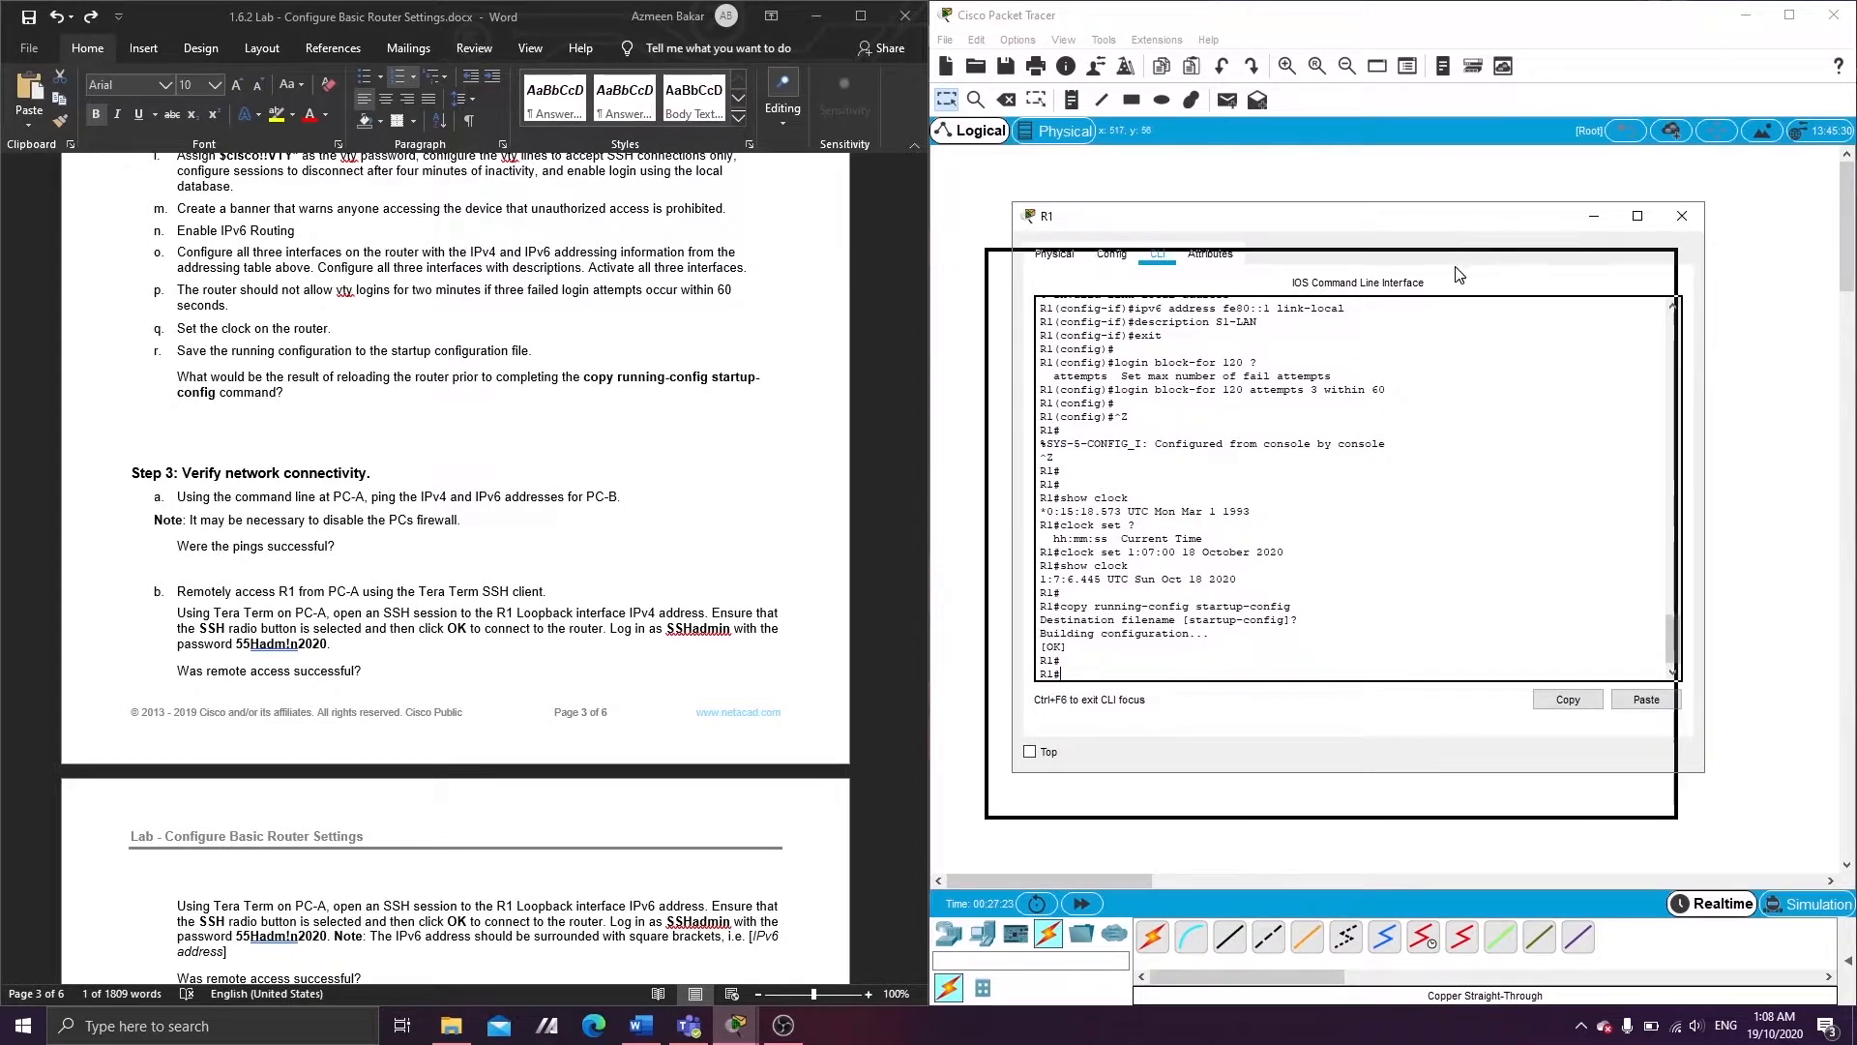
{"action": "left_click", "coordinate": [1563, 266]}
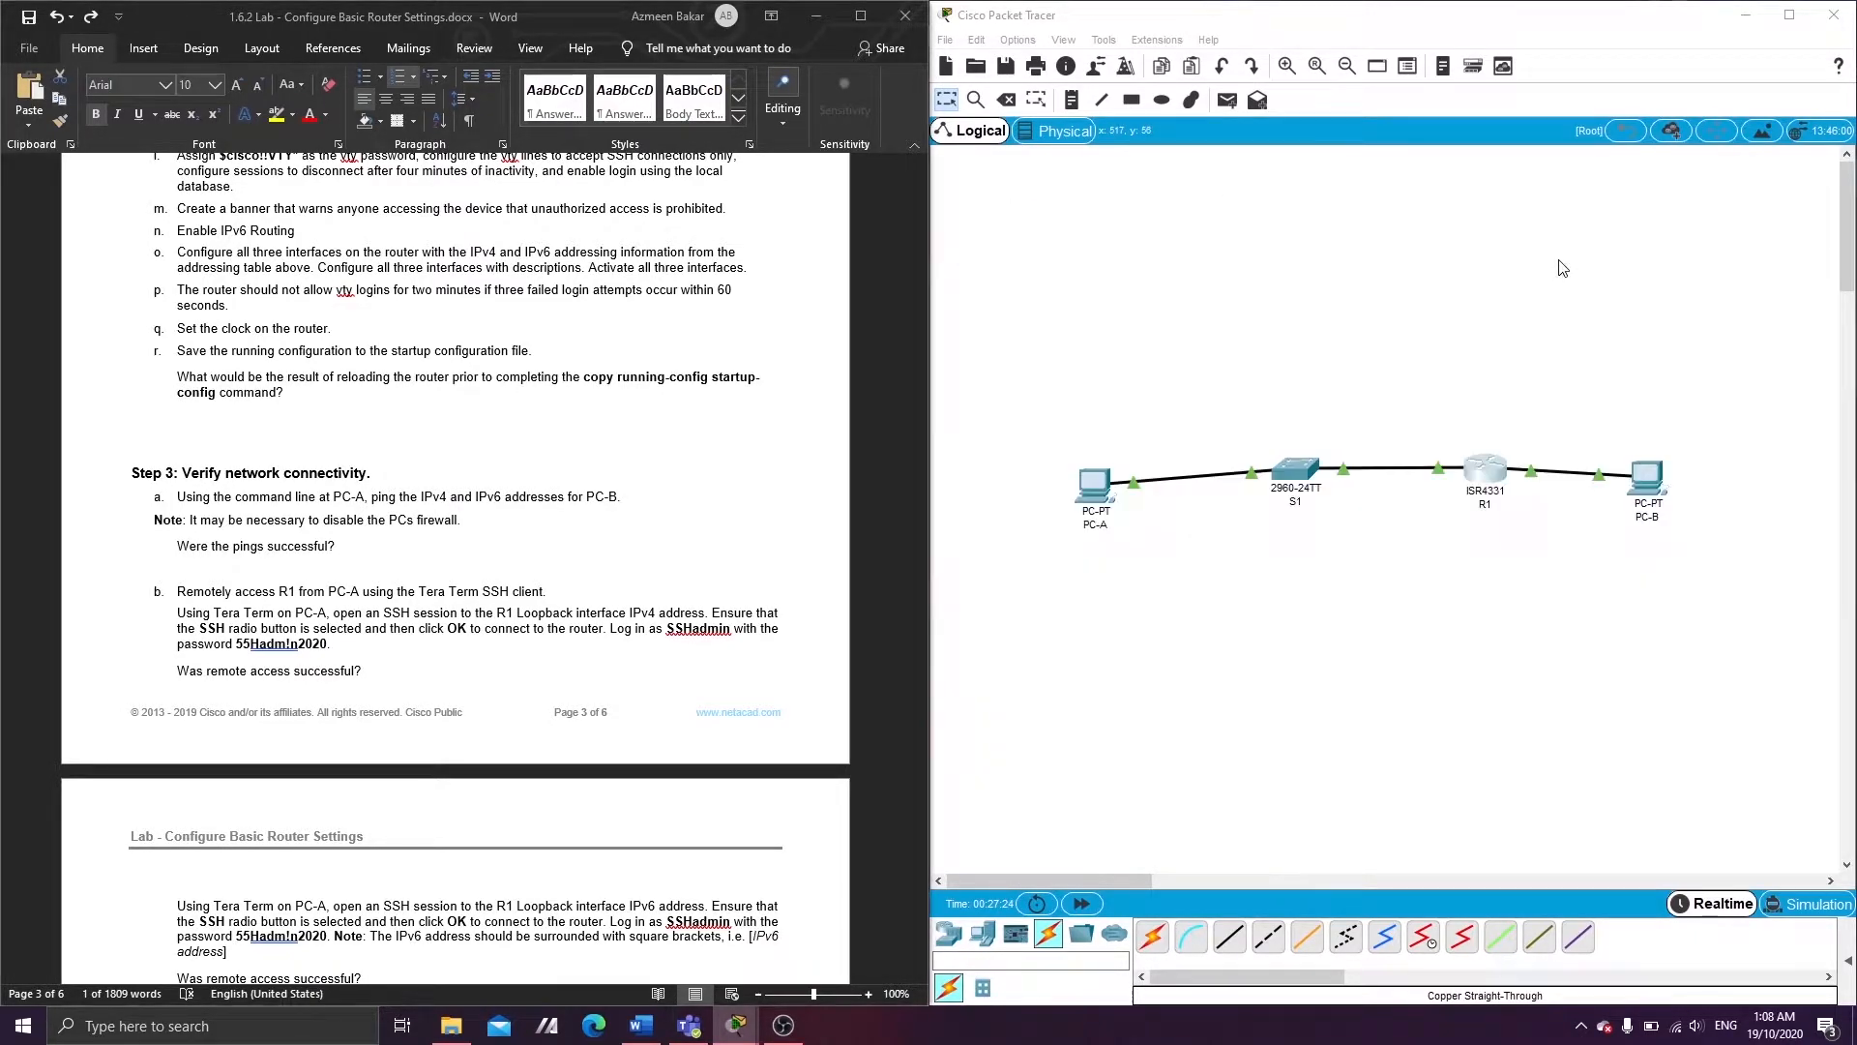
{"action": "left_click", "coordinate": [1645, 475]}
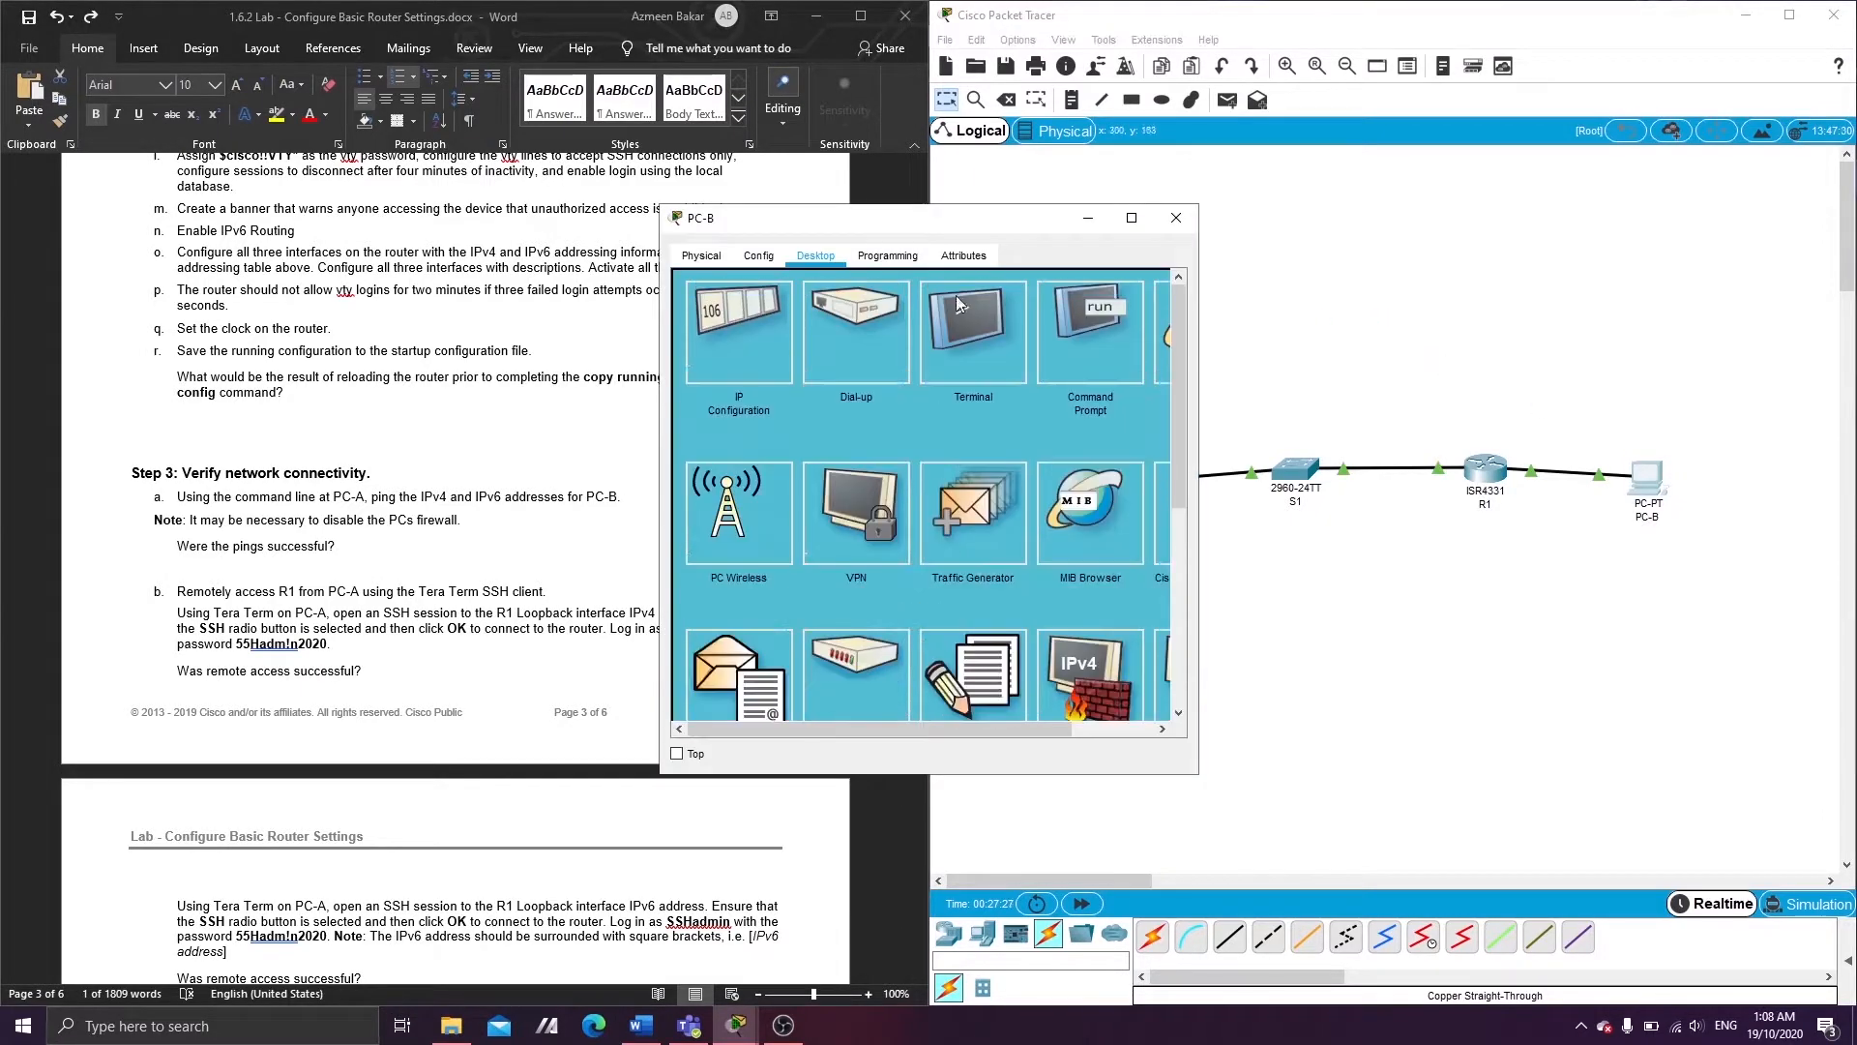
{"action": "left_click", "coordinate": [787, 344]}
{"action": "left_click_drag", "start_coordinate": [803, 227], "coordinate": [1319, 175]}
{"action": "left_click", "coordinate": [1094, 487]}
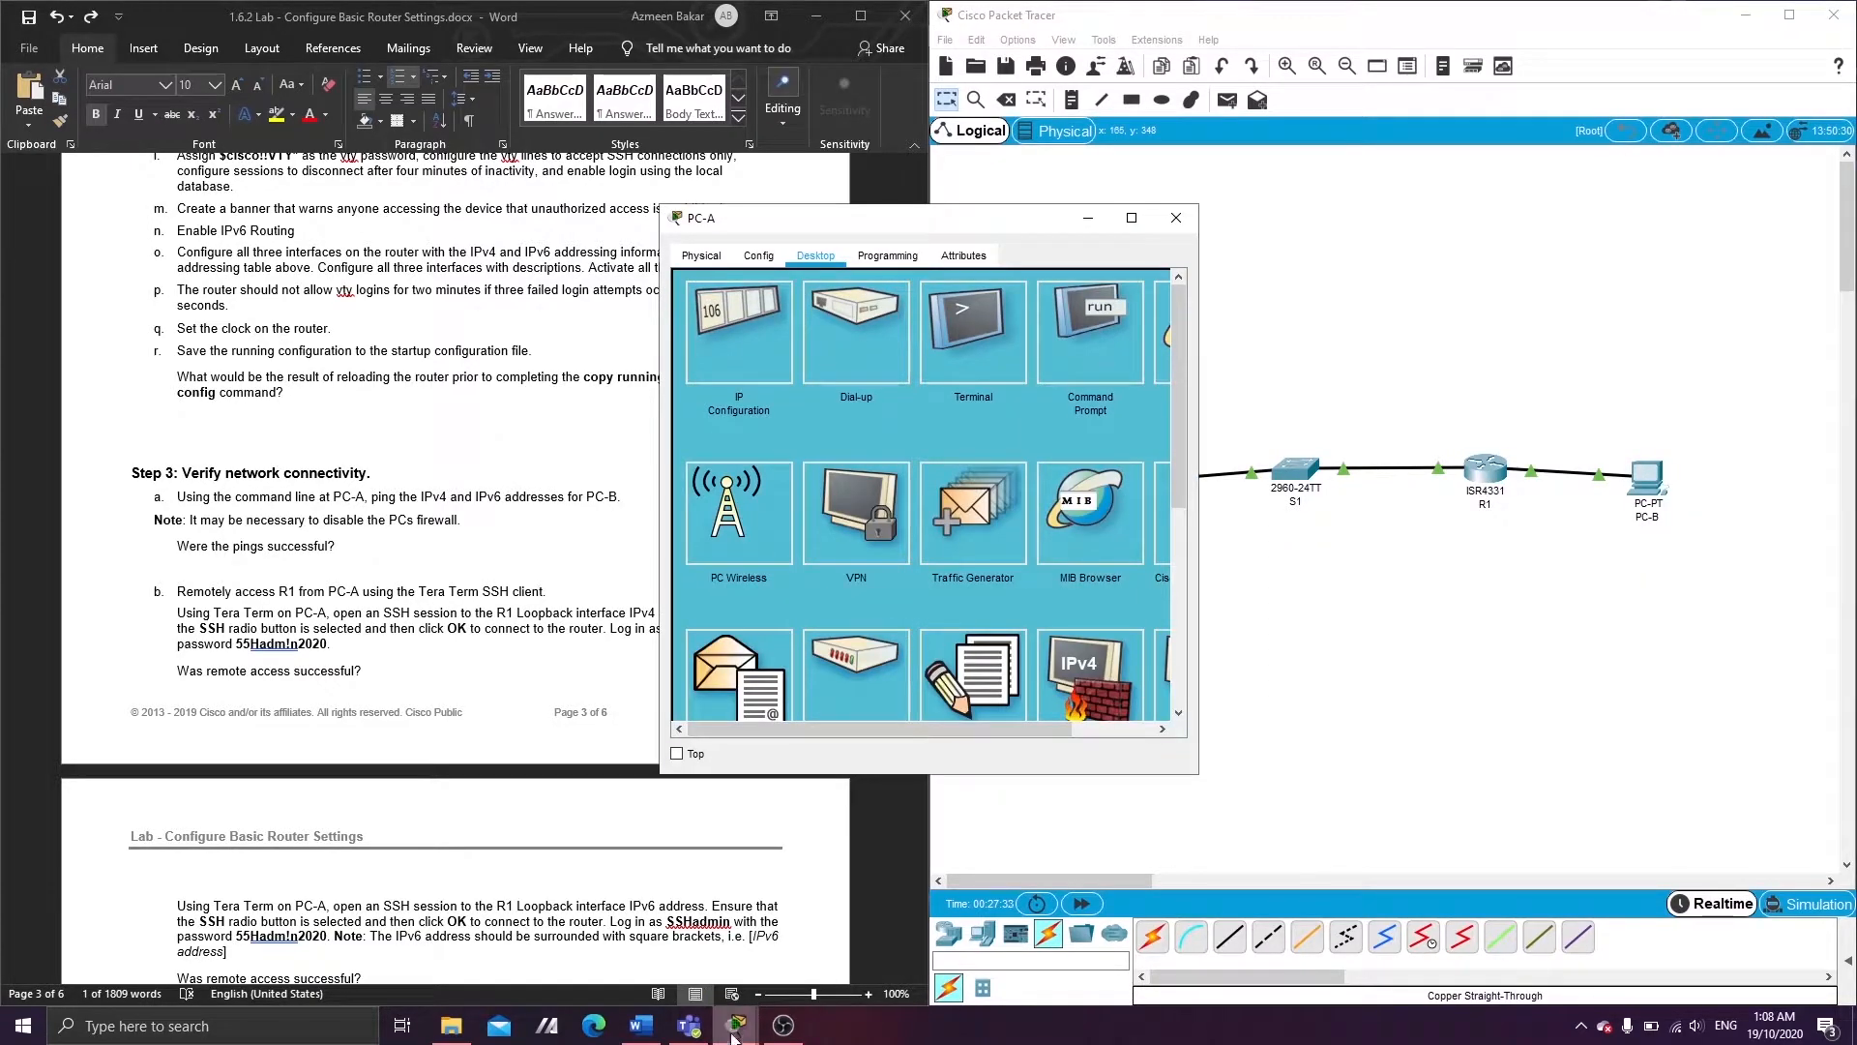
{"action": "mouse_move", "coordinate": [734, 1033]}
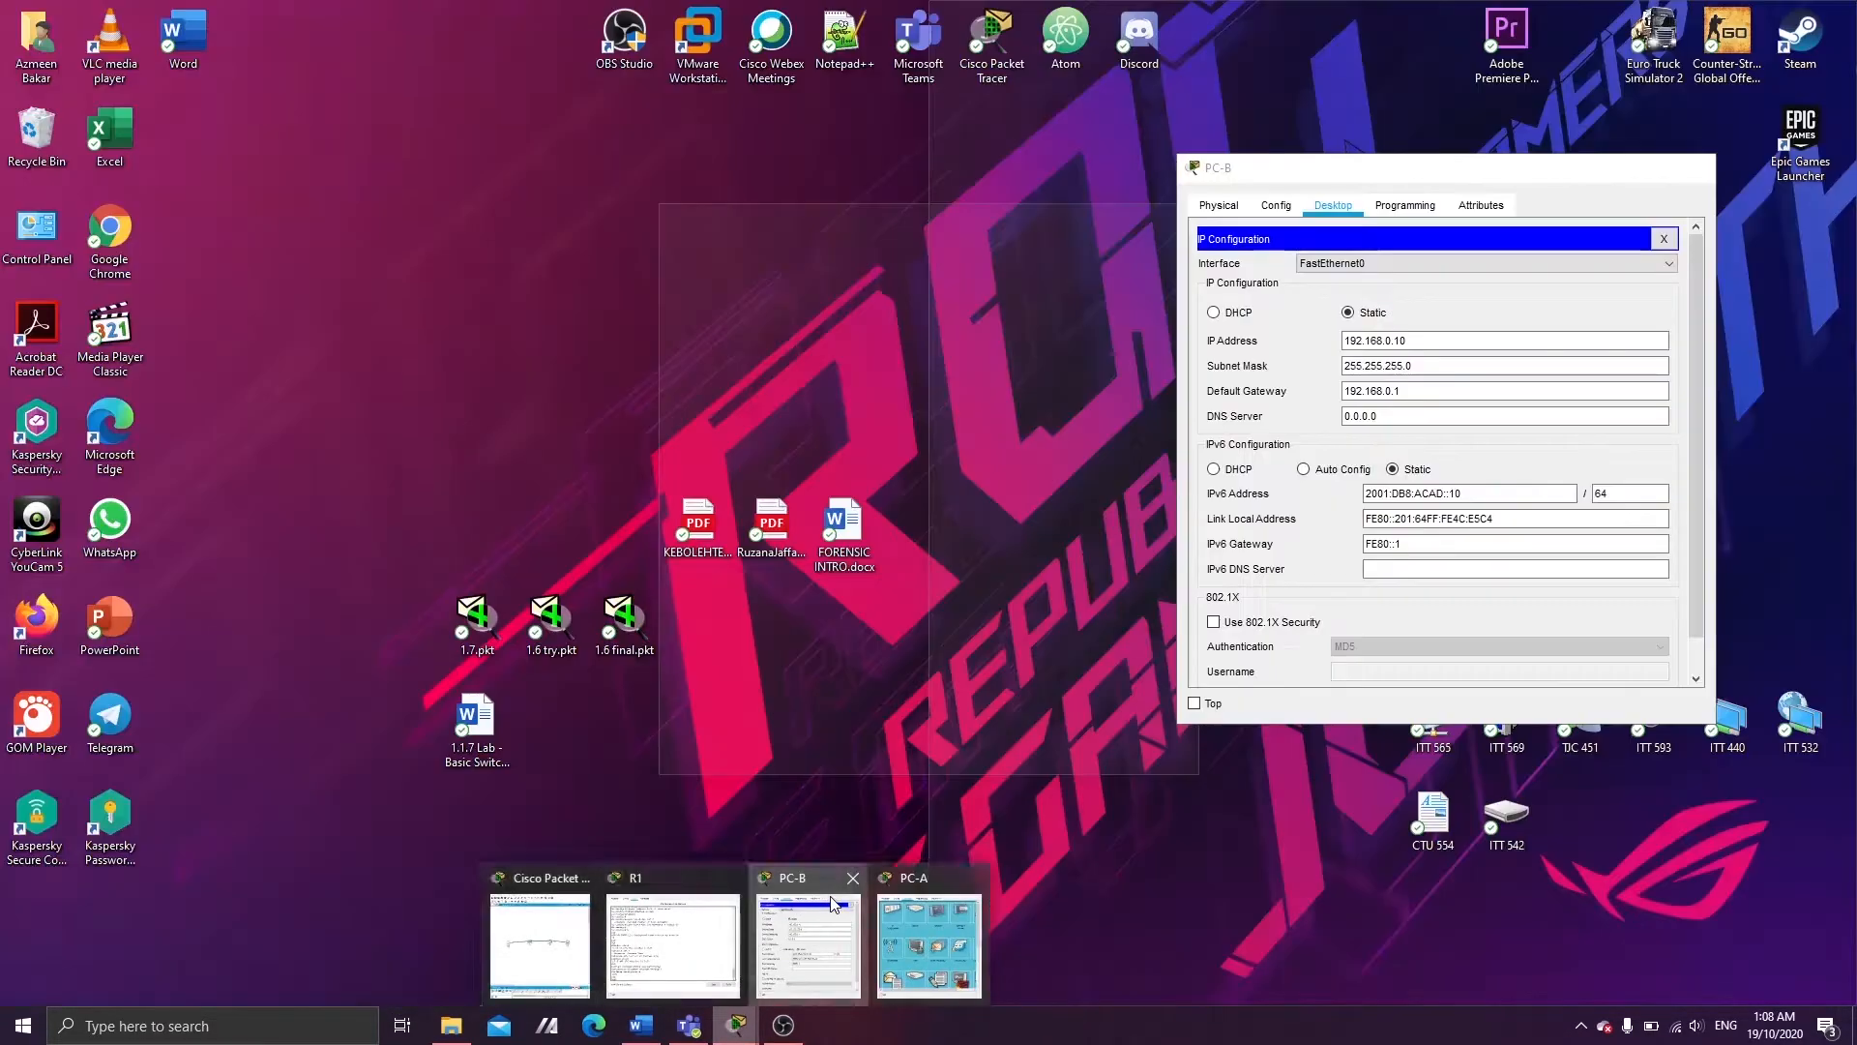
{"action": "left_click", "coordinate": [809, 938]}
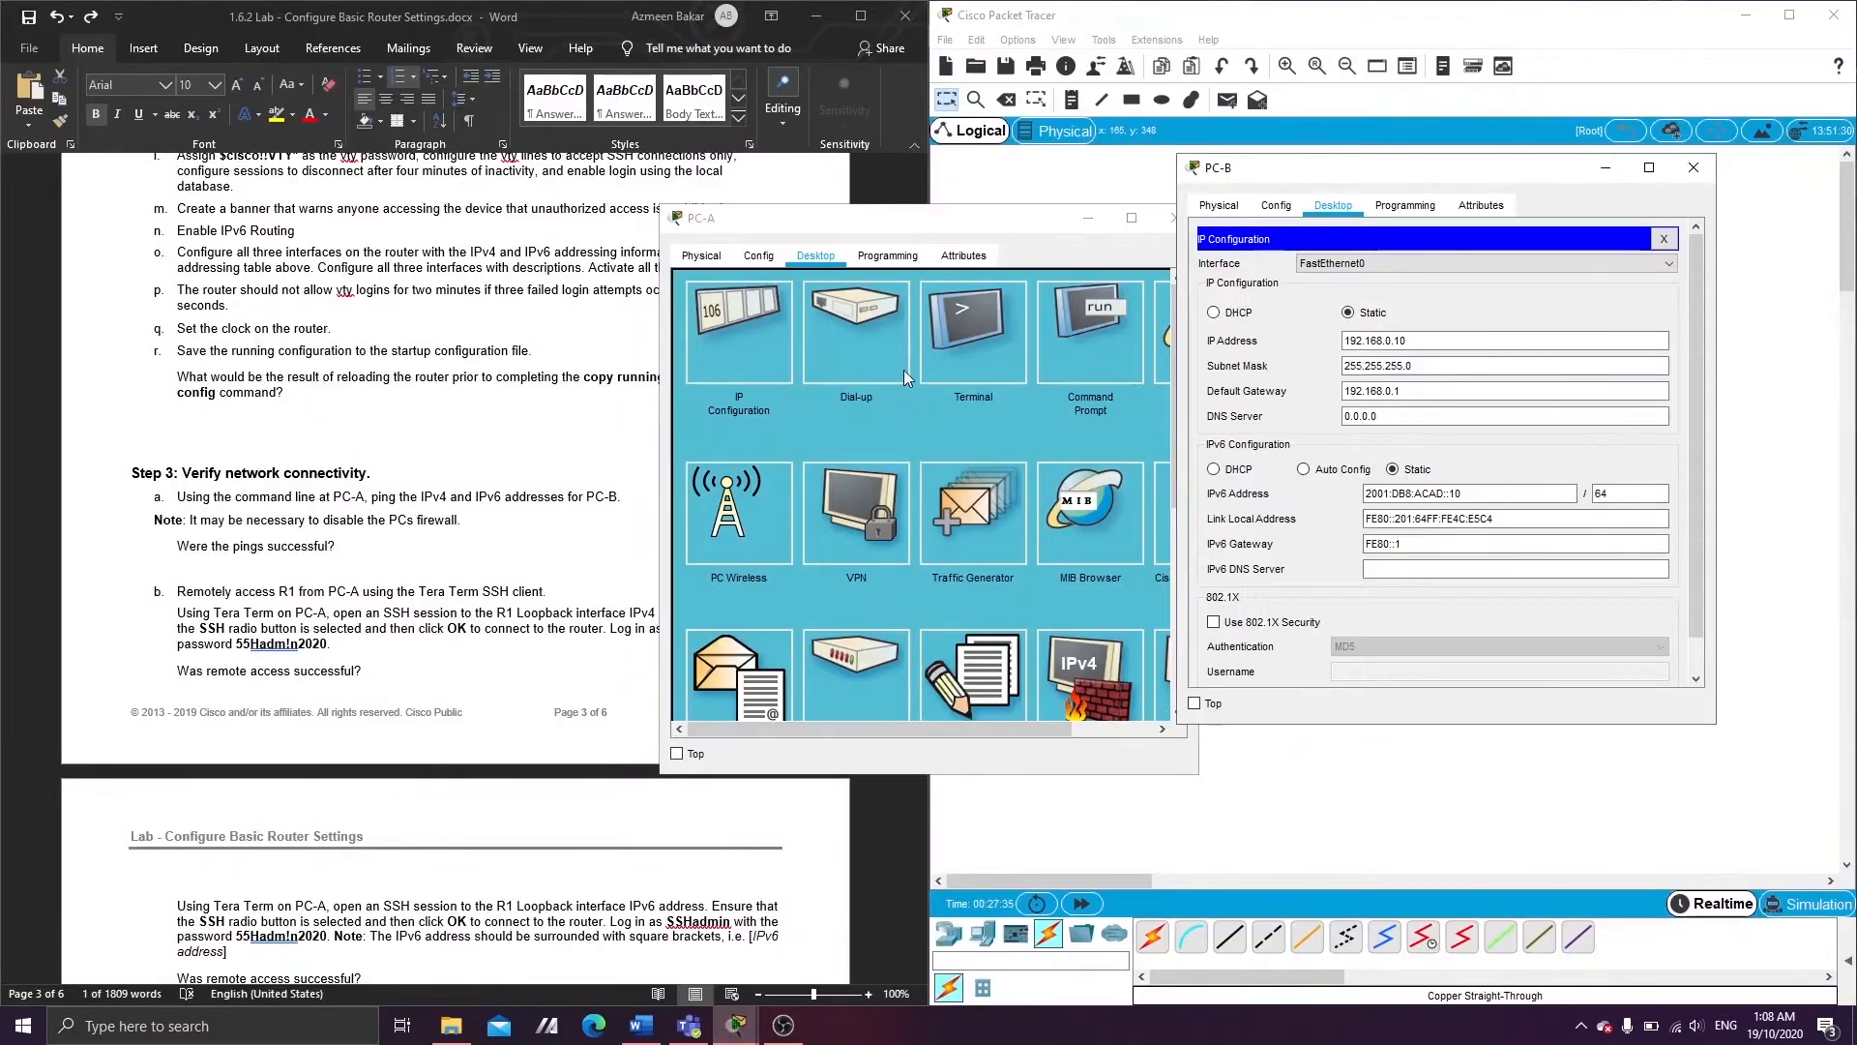
{"action": "left_click", "coordinate": [868, 221]}
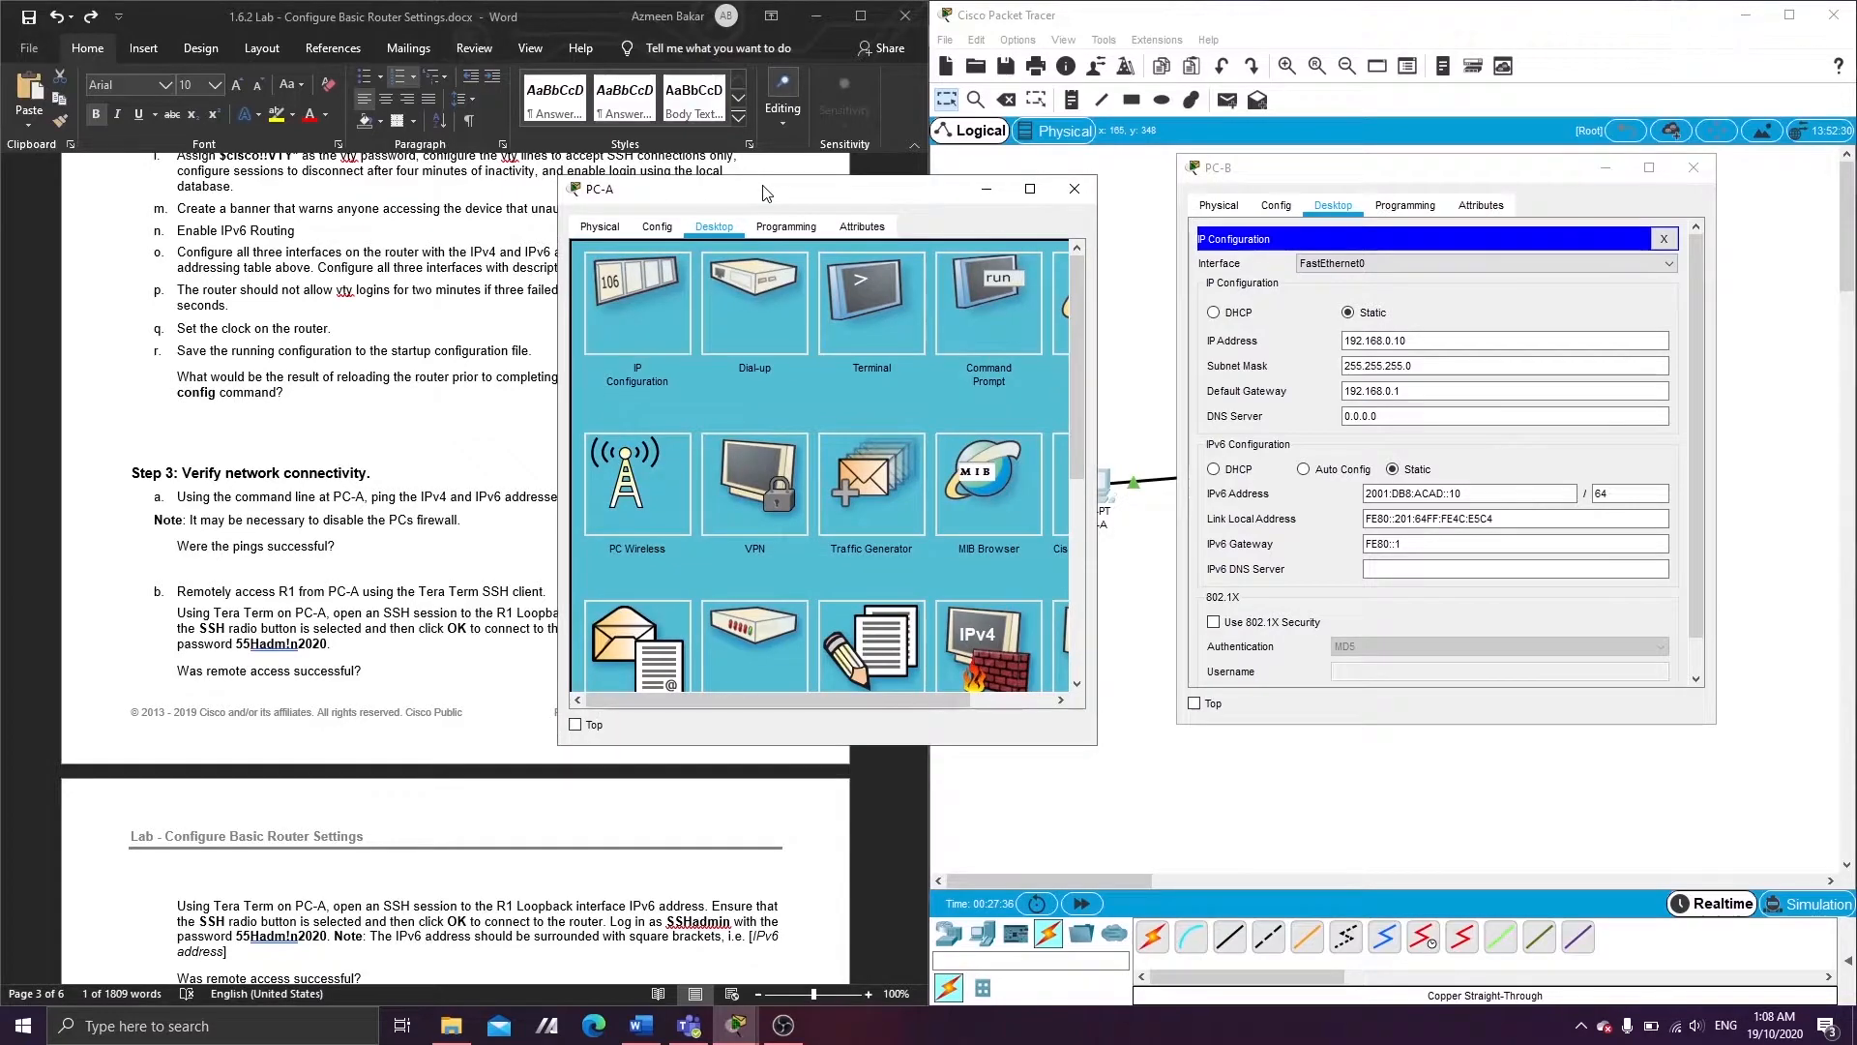
{"action": "left_click", "coordinate": [981, 282]}
- Ping PC-B at 192.168.0.10 from PC-A, running it twice
{"action": "type", "text": "ping 192.168.0.10"}
{"action": "key", "text": "Return"}
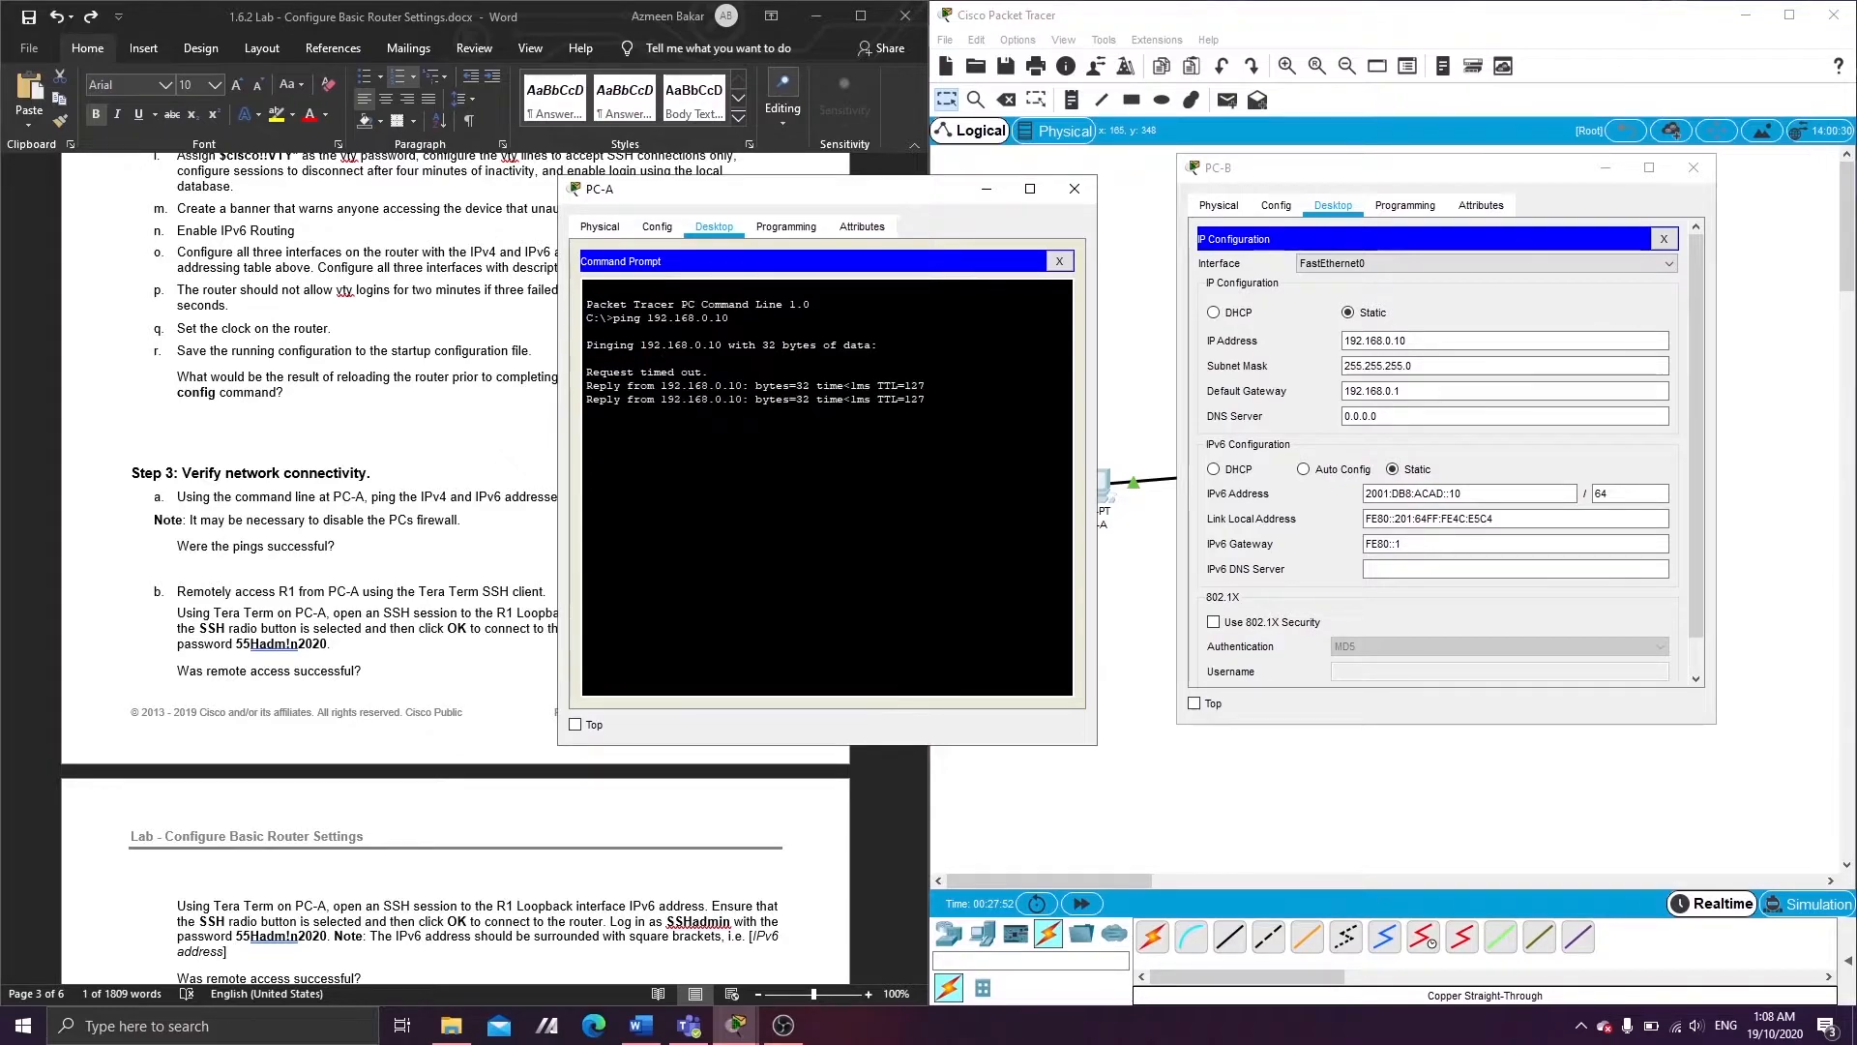
{"action": "key", "text": "Up"}
{"action": "key", "text": "Return"}
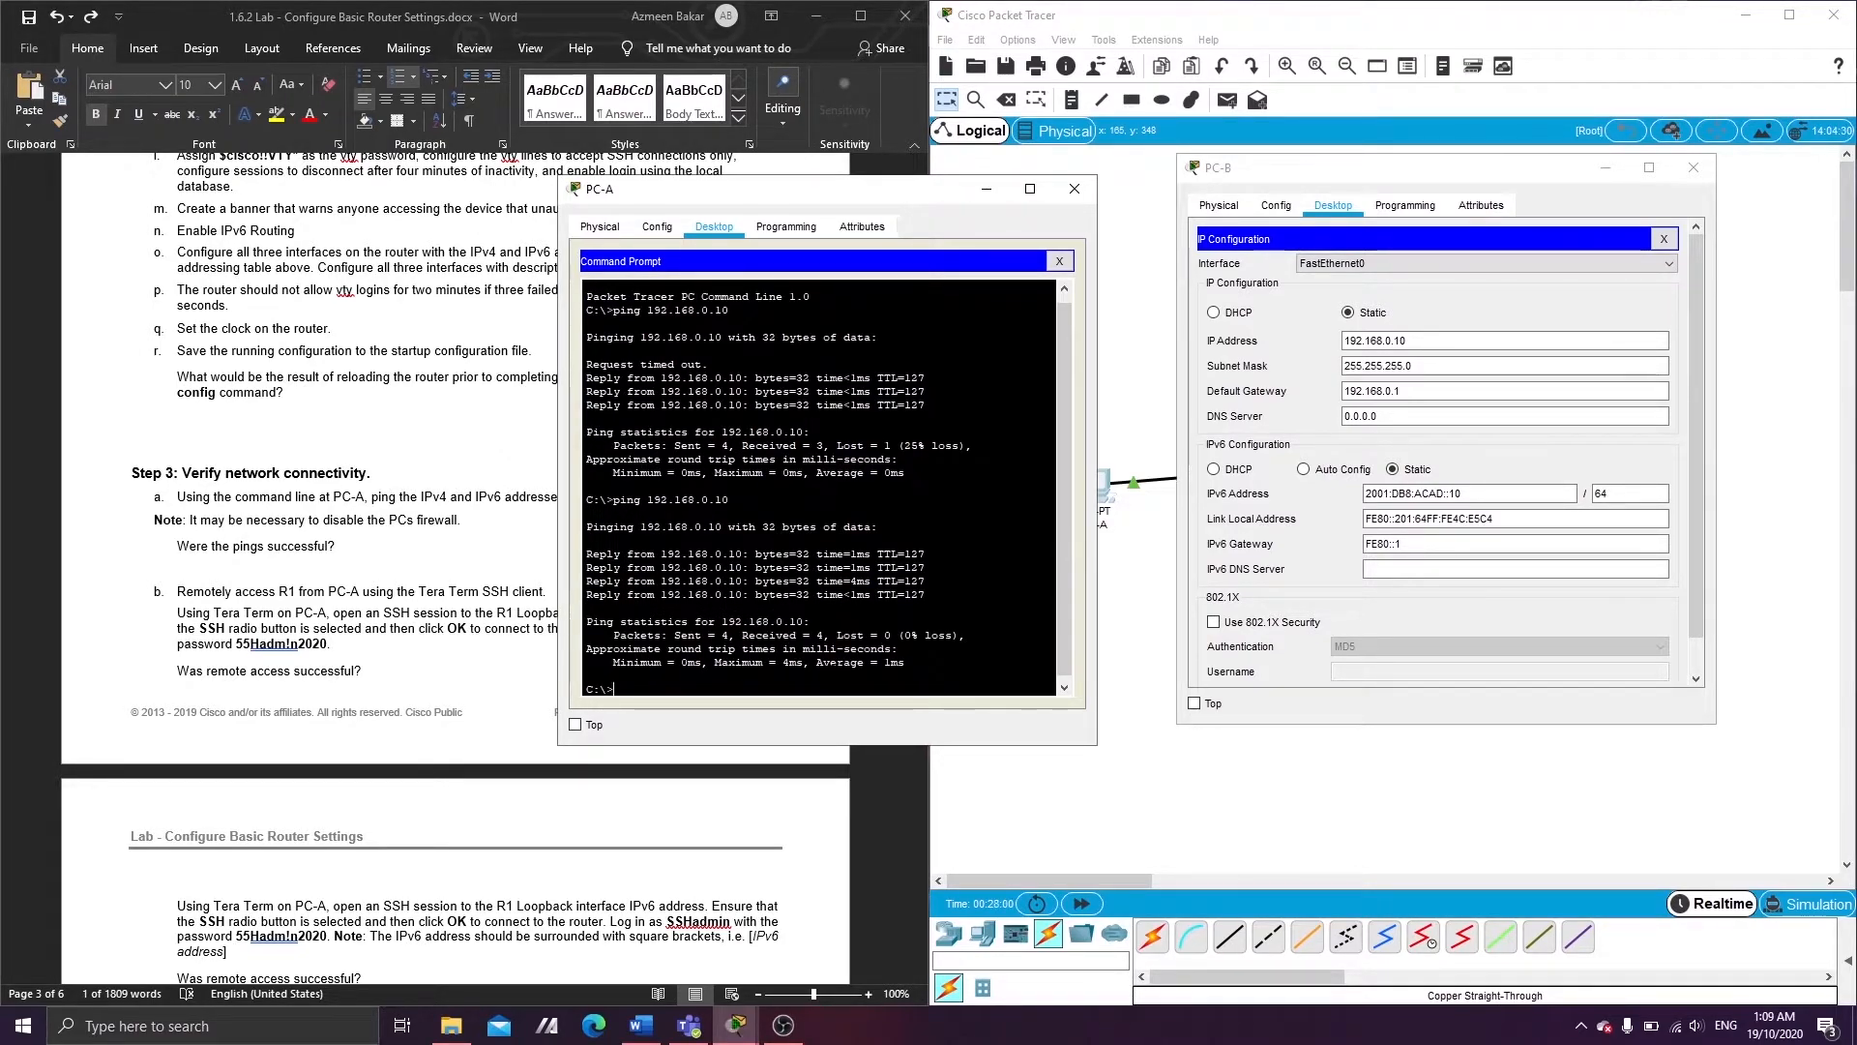
- Ping PC-B's IPv6 address 2001:DB8:ACAD::10, copied from PC-B's IP Configuration, from PC-A
{"action": "type", "text": "pin"}
{"action": "left_click", "coordinate": [1478, 490]}
{"action": "left_click_drag", "start_coordinate": [1478, 490], "coordinate": [1359, 500]}
{"action": "key", "text": "ctrl+c"}
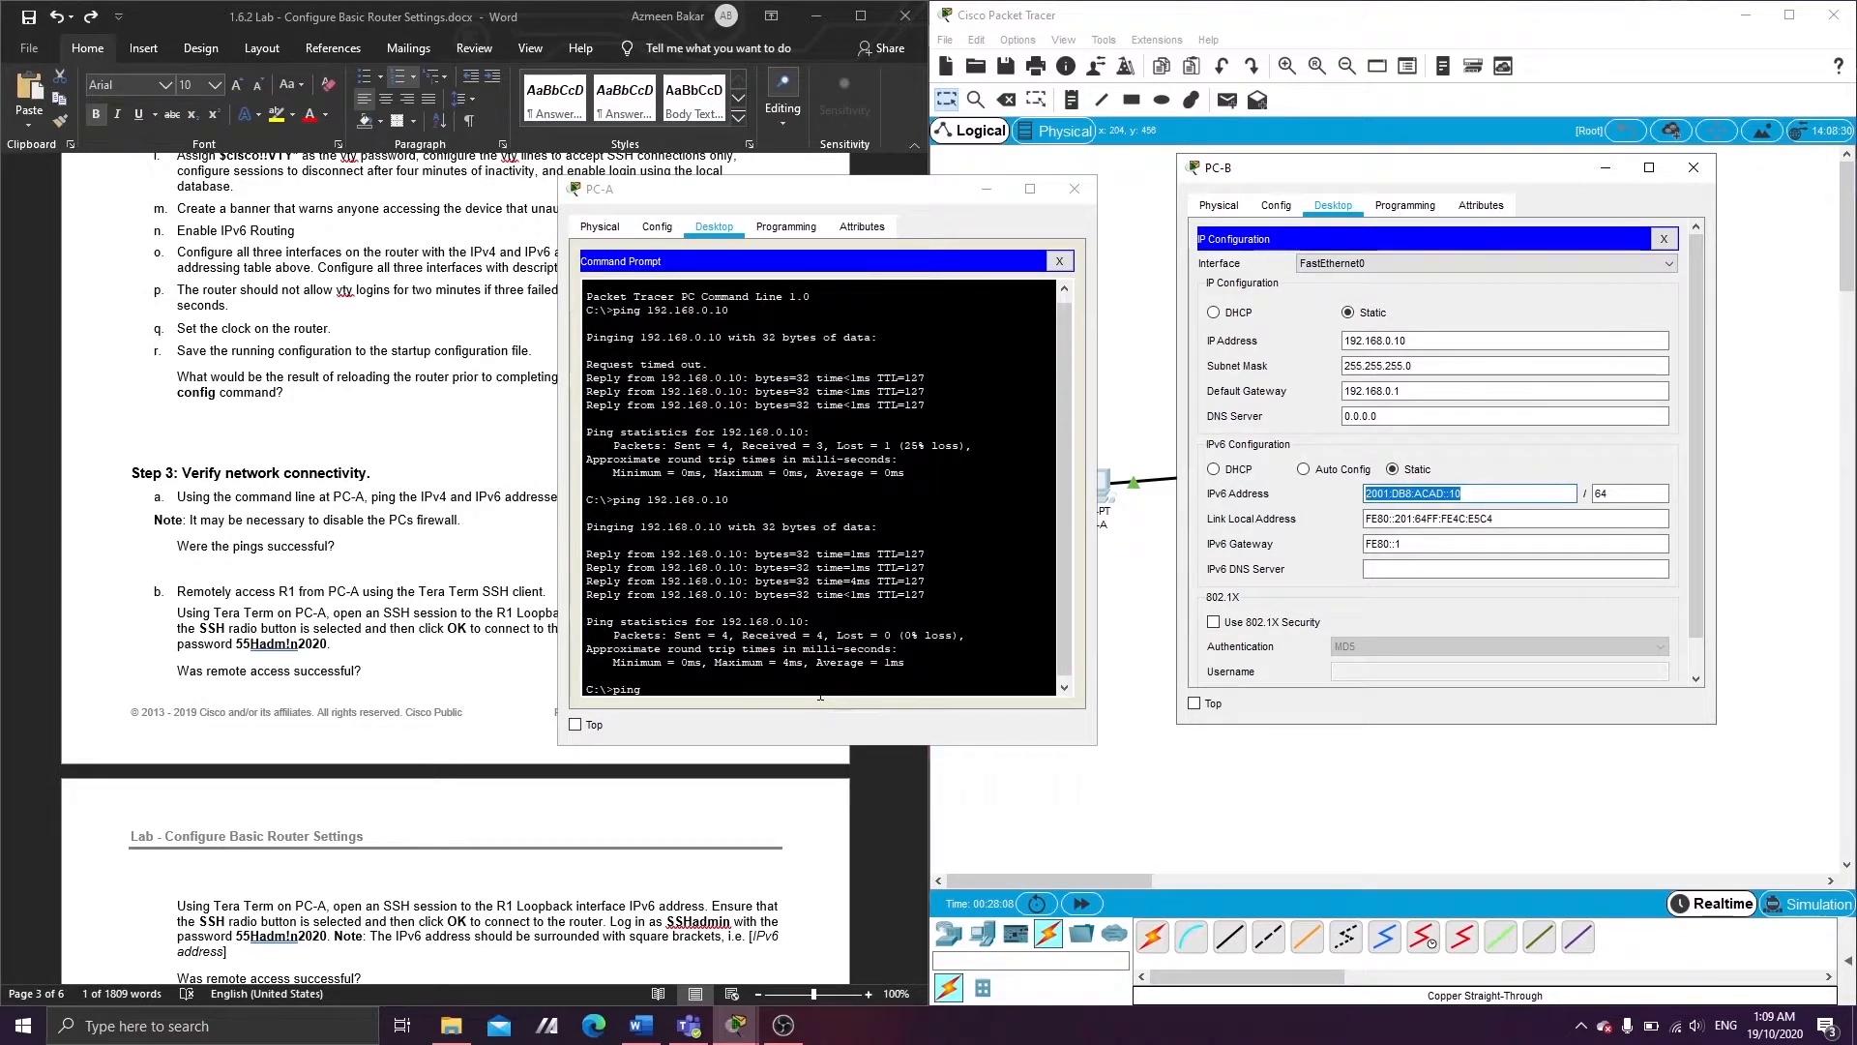
{"action": "left_click", "coordinate": [821, 696]}
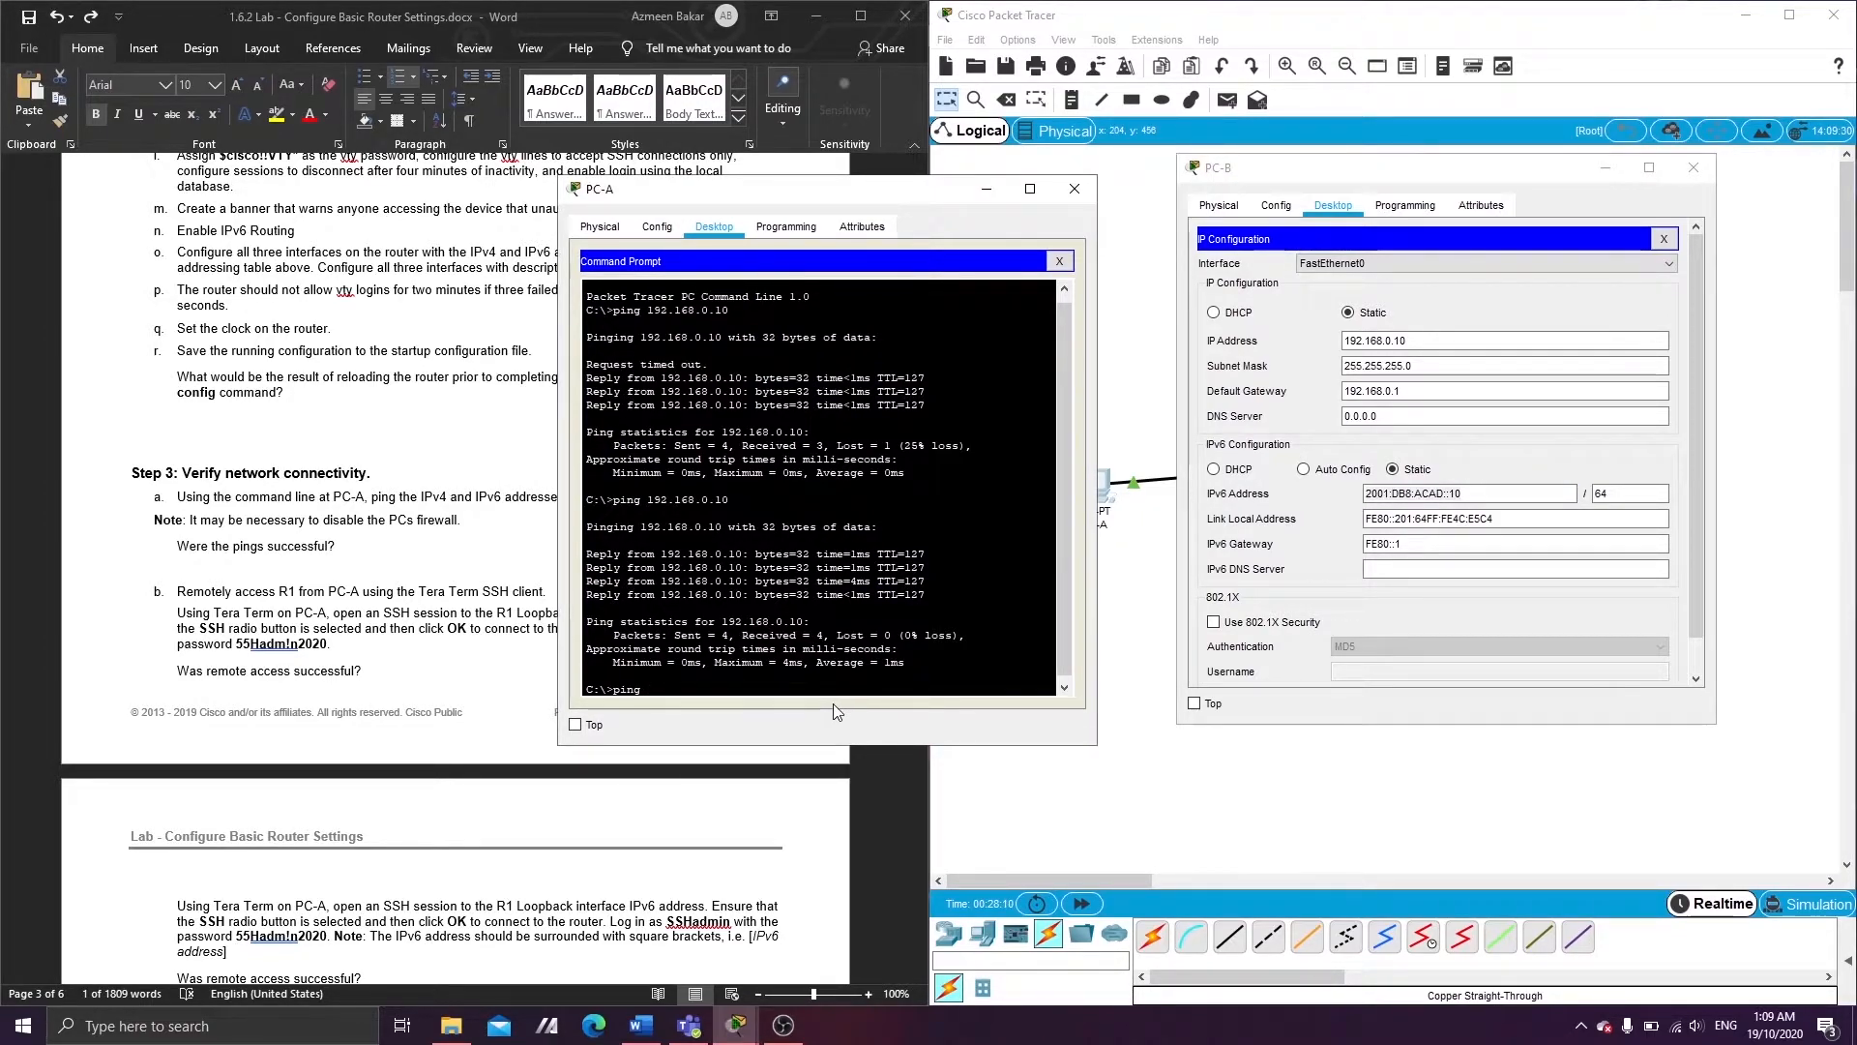
{"action": "right_click", "coordinate": [762, 692]}
{"action": "left_click", "coordinate": [806, 724]}
{"action": "key", "text": "Return"}
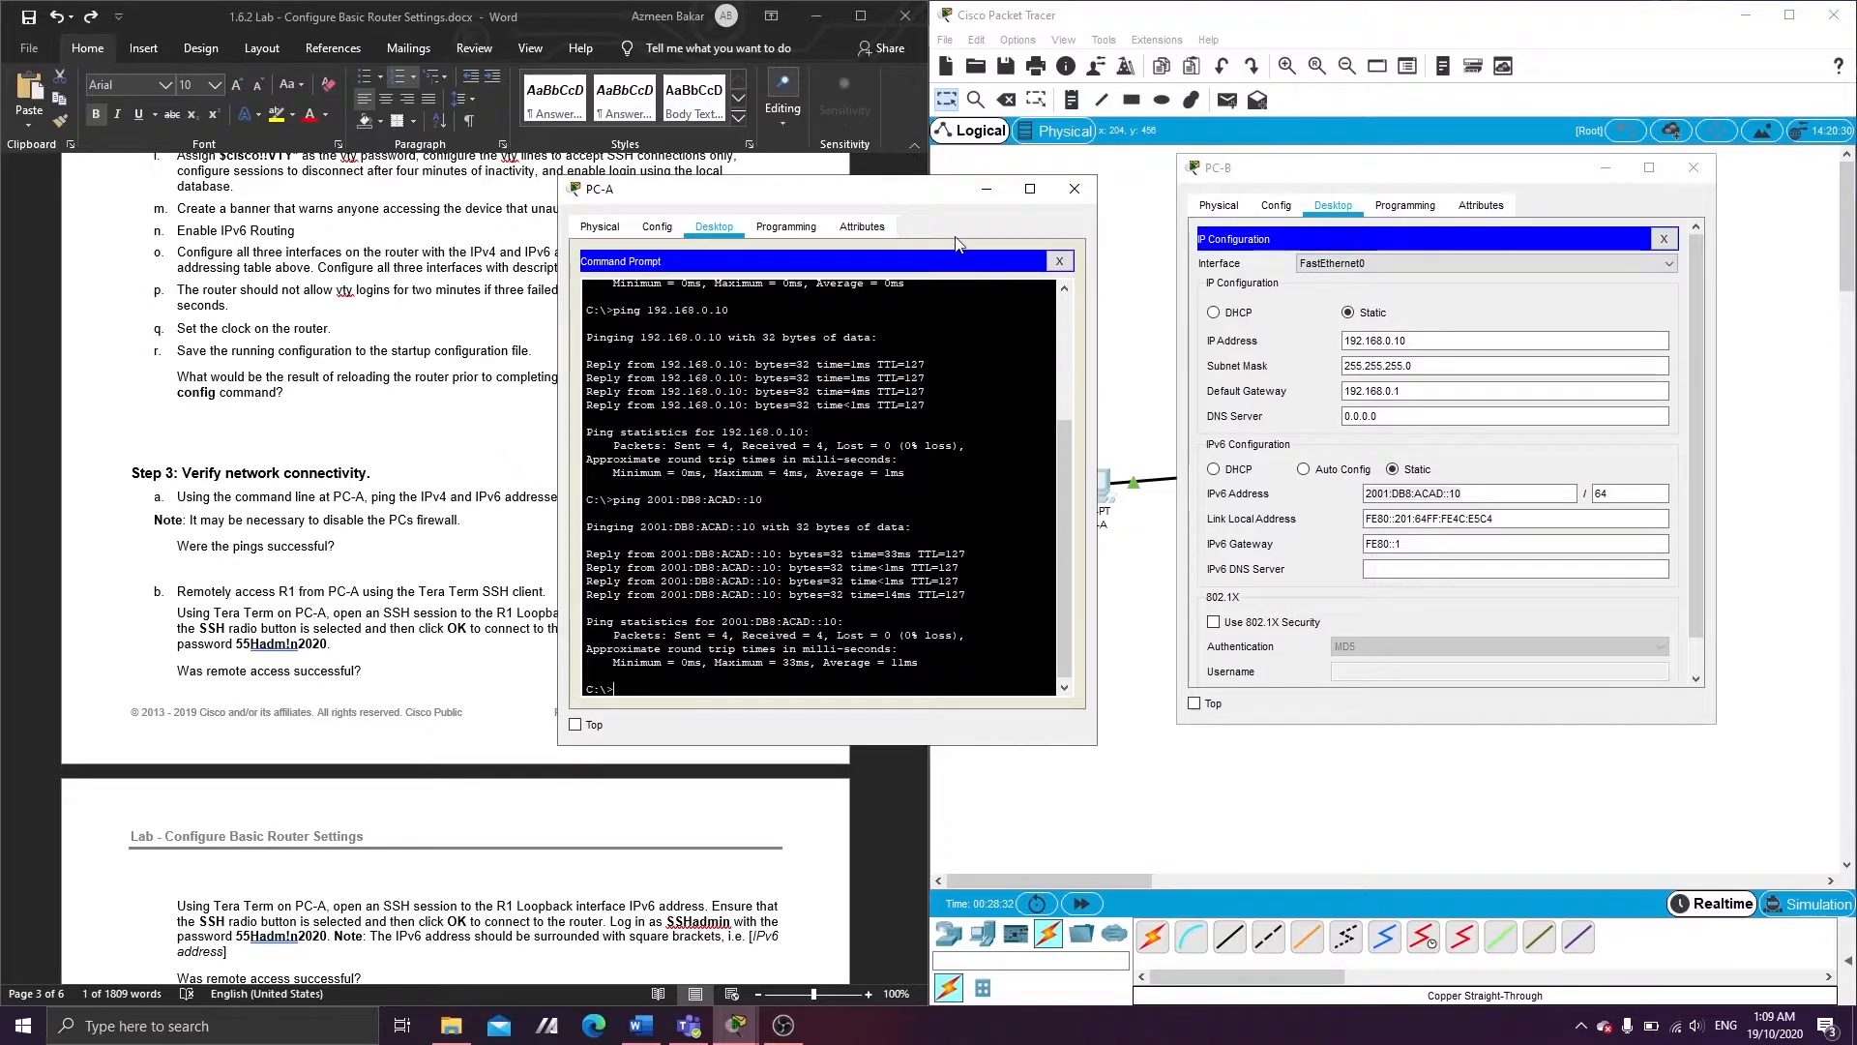
{"action": "left_click", "coordinate": [993, 187]}
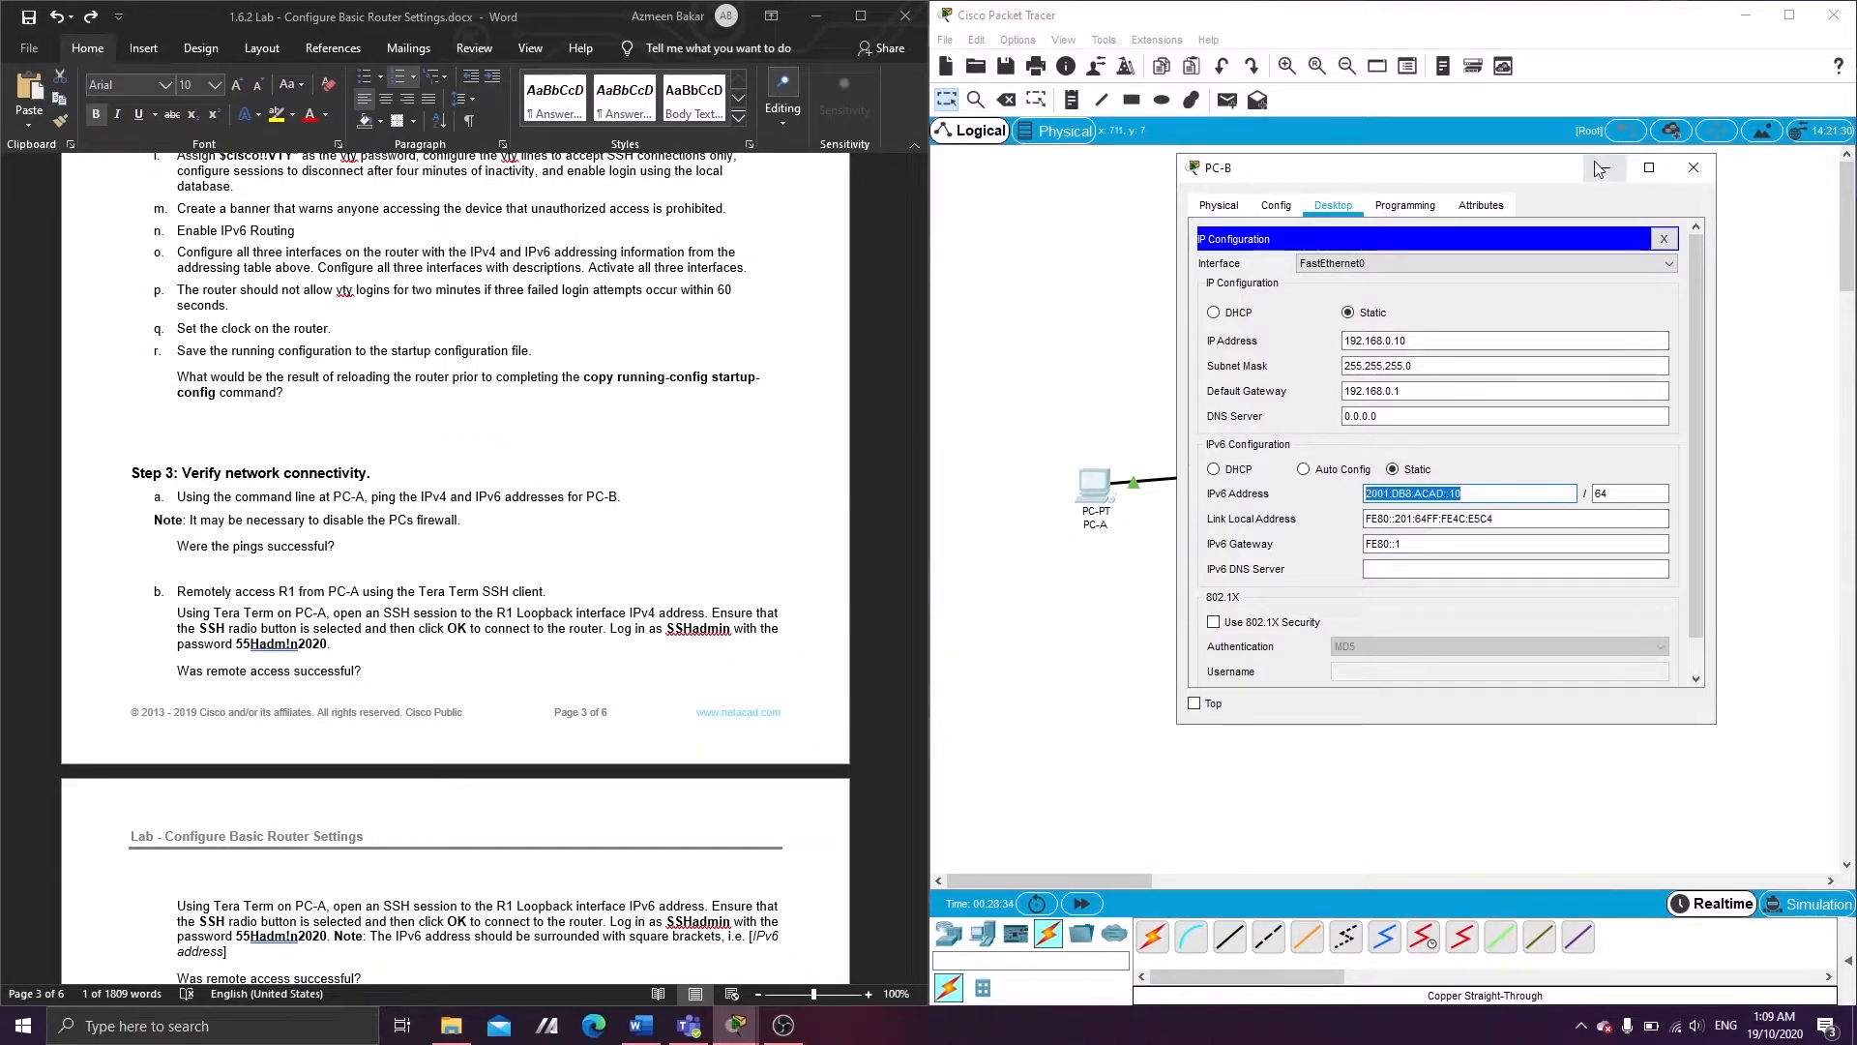
- On R1's CLI run show ip interface brief, then enter config t
{"action": "left_click", "coordinate": [1606, 167]}
{"action": "left_click", "coordinate": [1503, 486]}
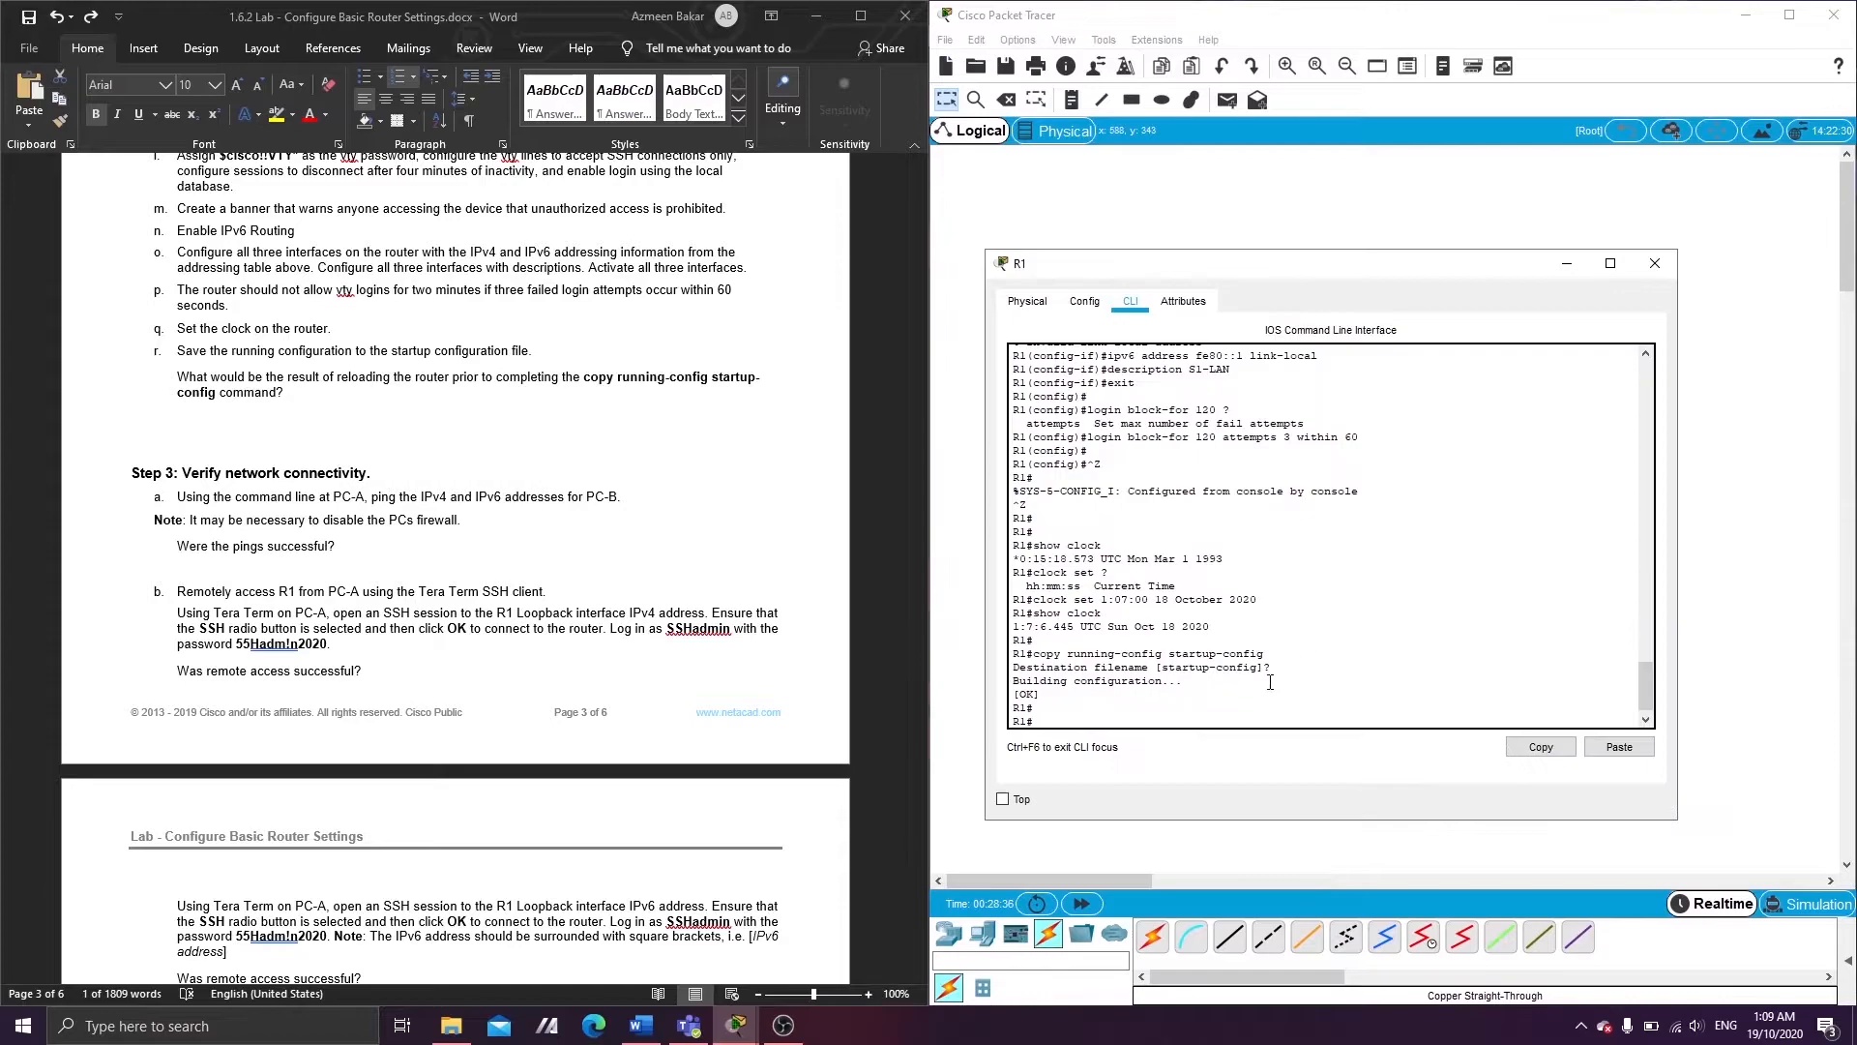
{"action": "key", "text": "Return"}
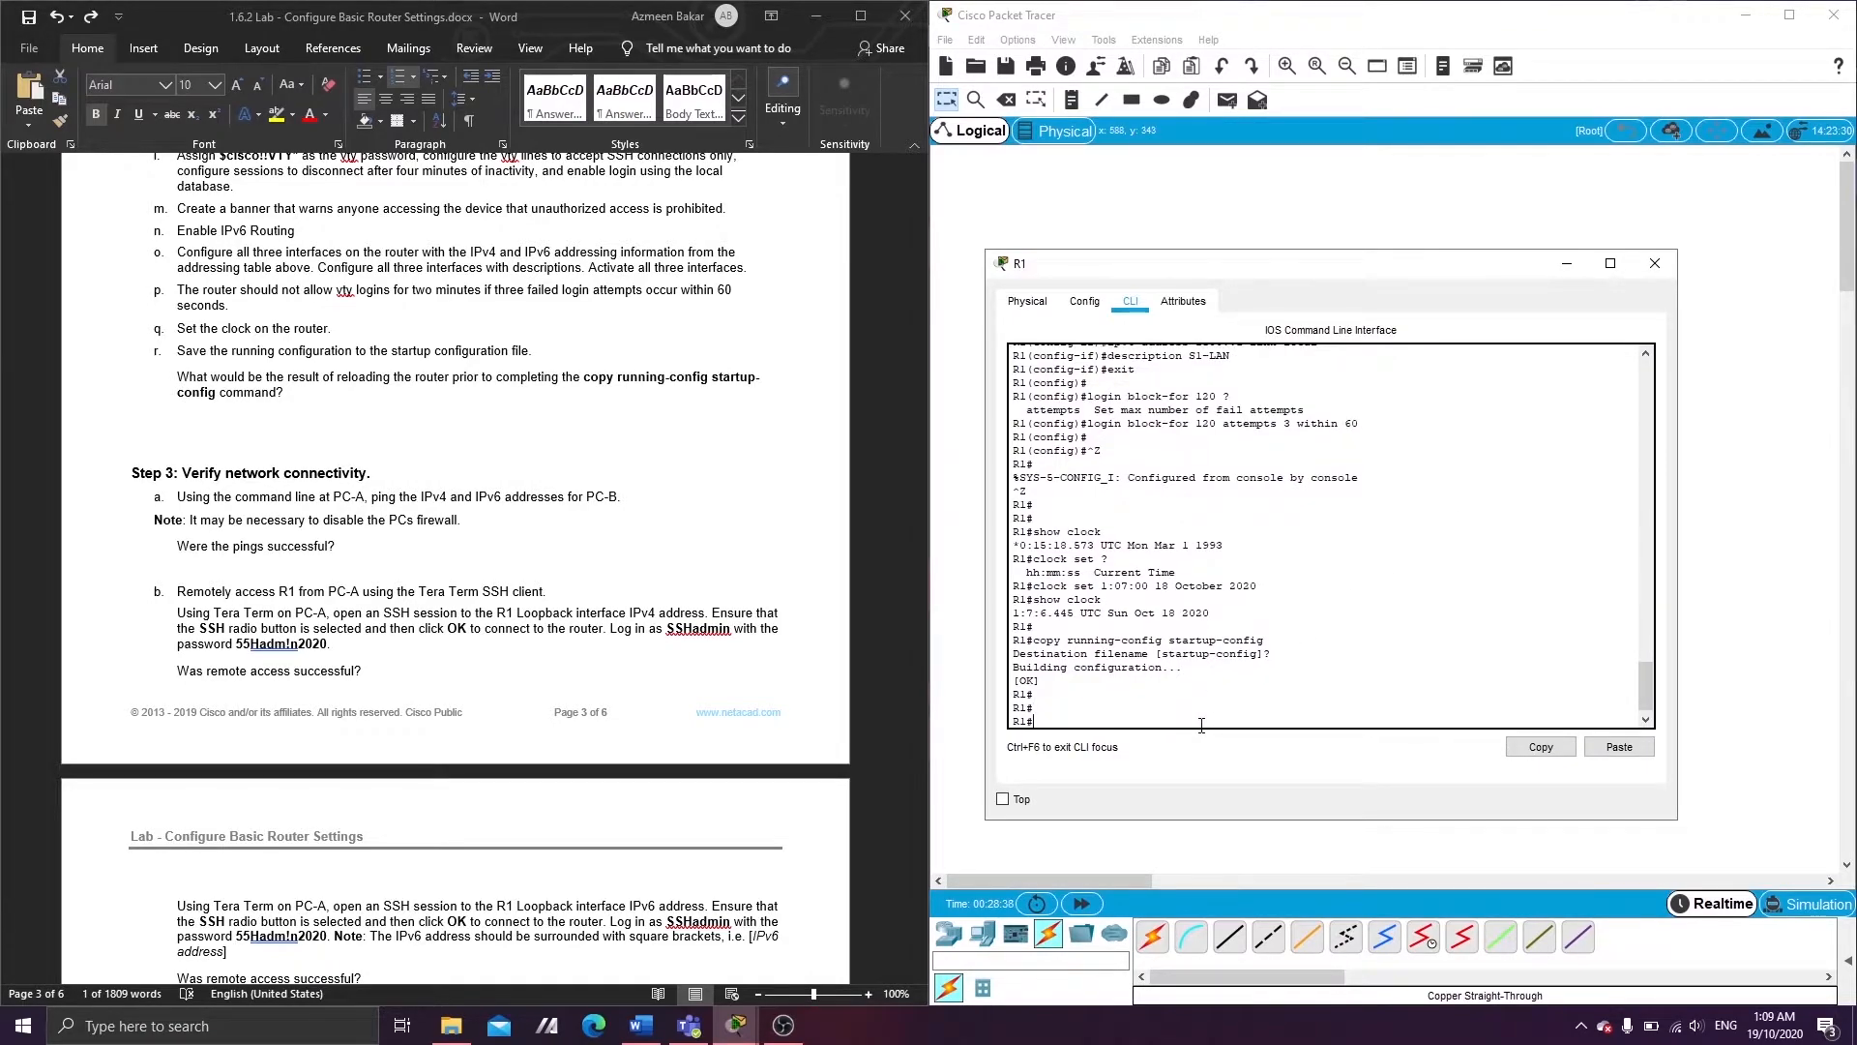
{"action": "type", "text": "shoe"}
{"action": "type", "text": " i"}
{"action": "type", "text": "p interface brief"}
{"action": "key", "text": "Return"}
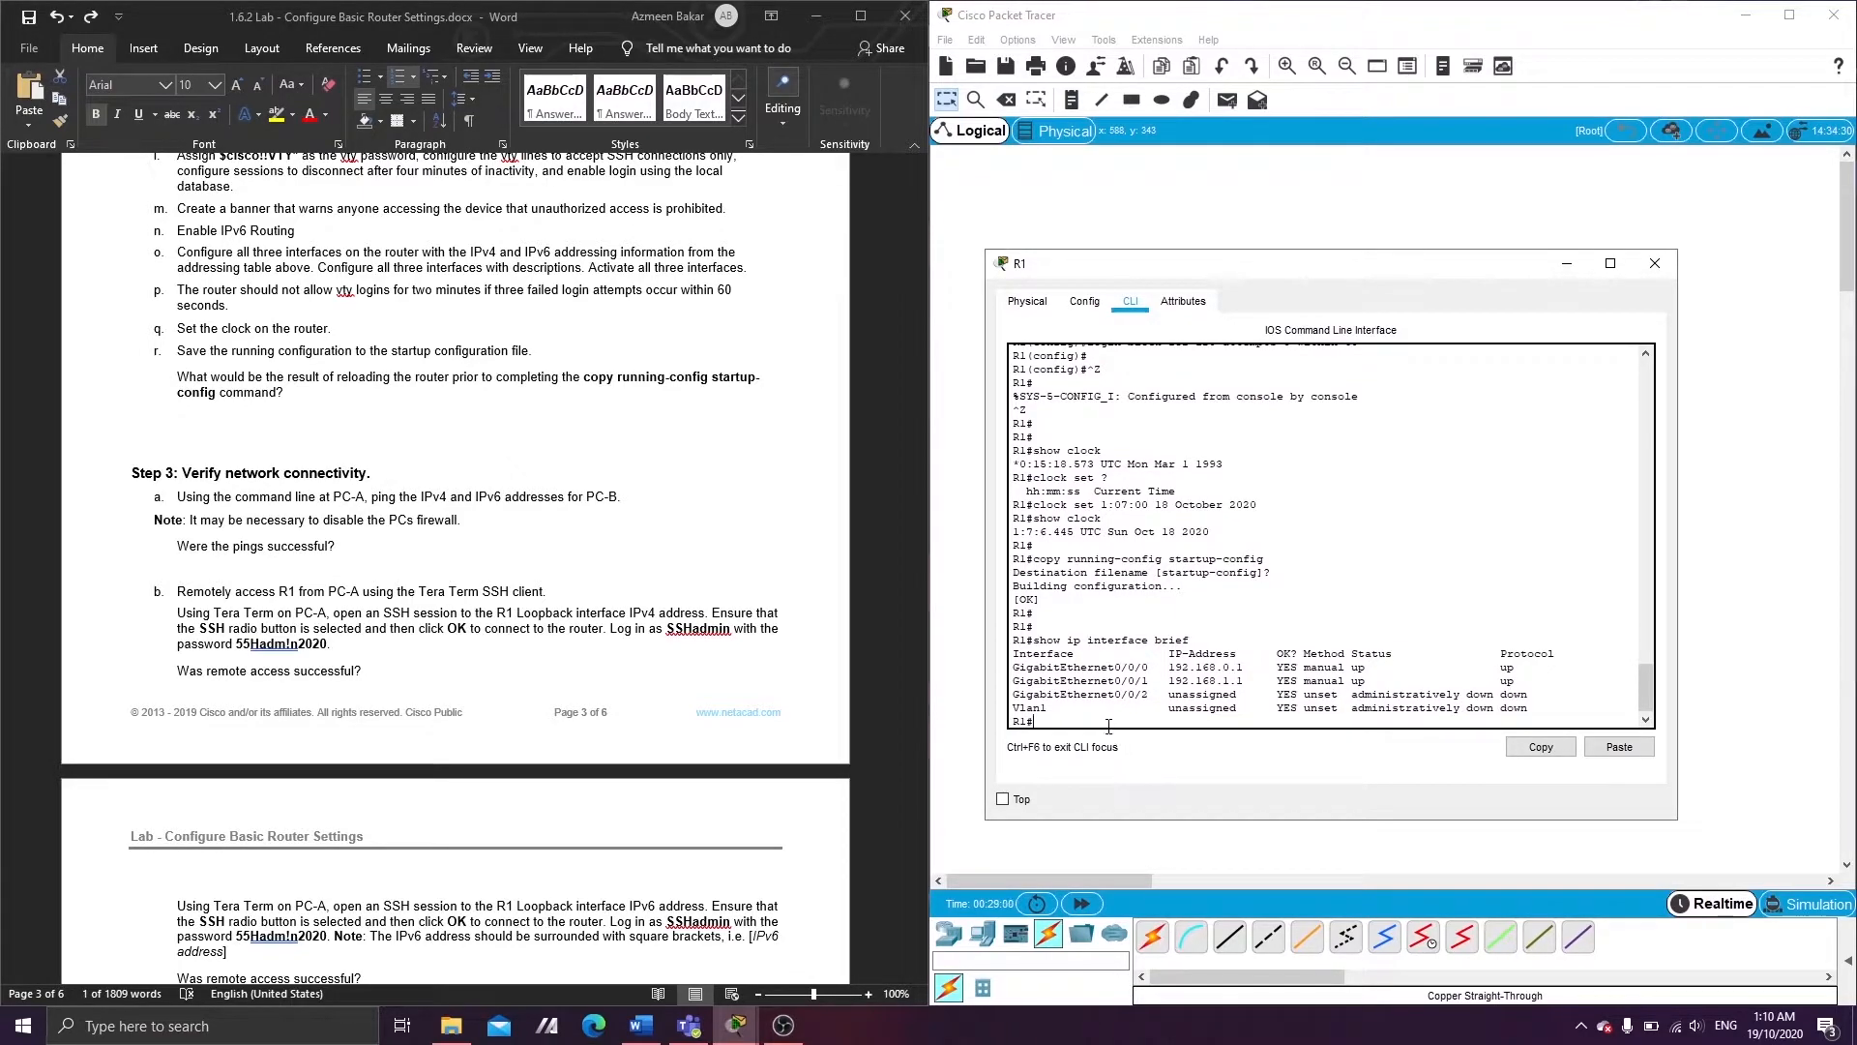
{"action": "key", "text": "Return"}
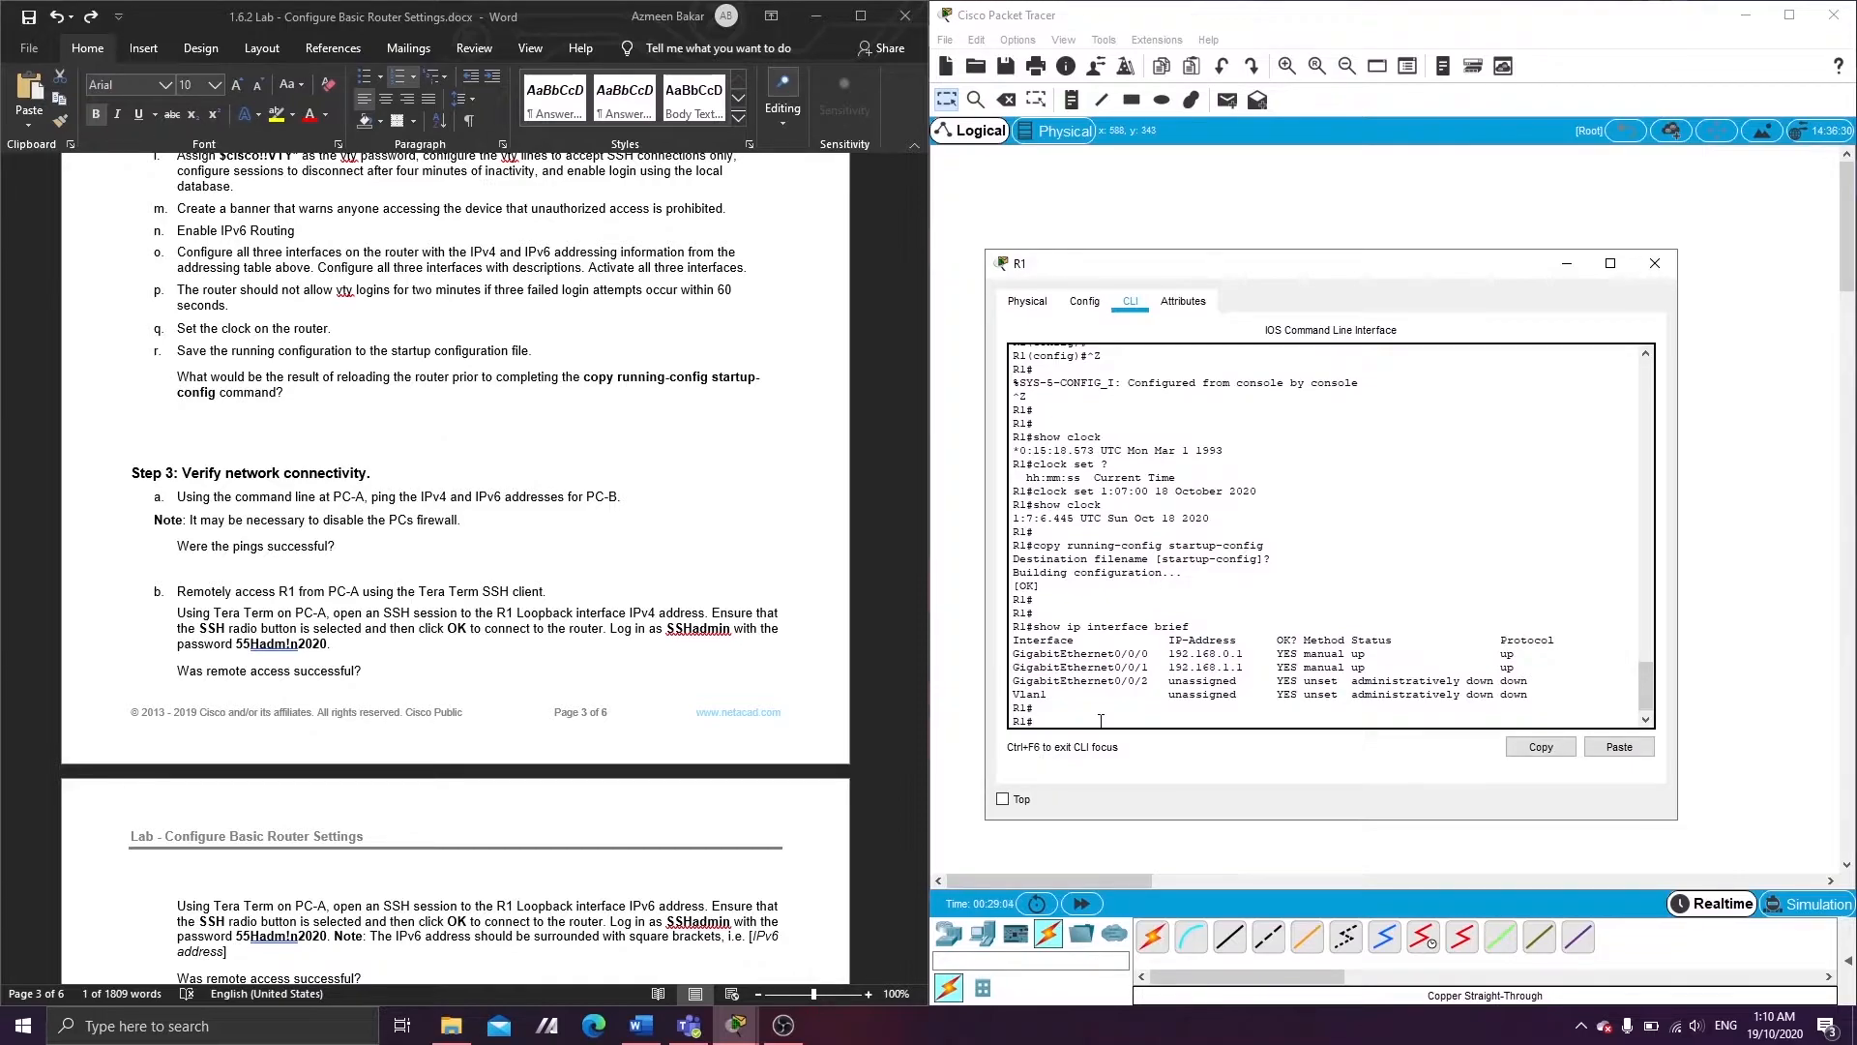
{"action": "type", "text": "config t"}
{"action": "key", "text": "Return"}
- Create interface loopback 0 with IPv4 address 10.0.0.1 255.255.255.0
{"action": "key", "text": "Return"}
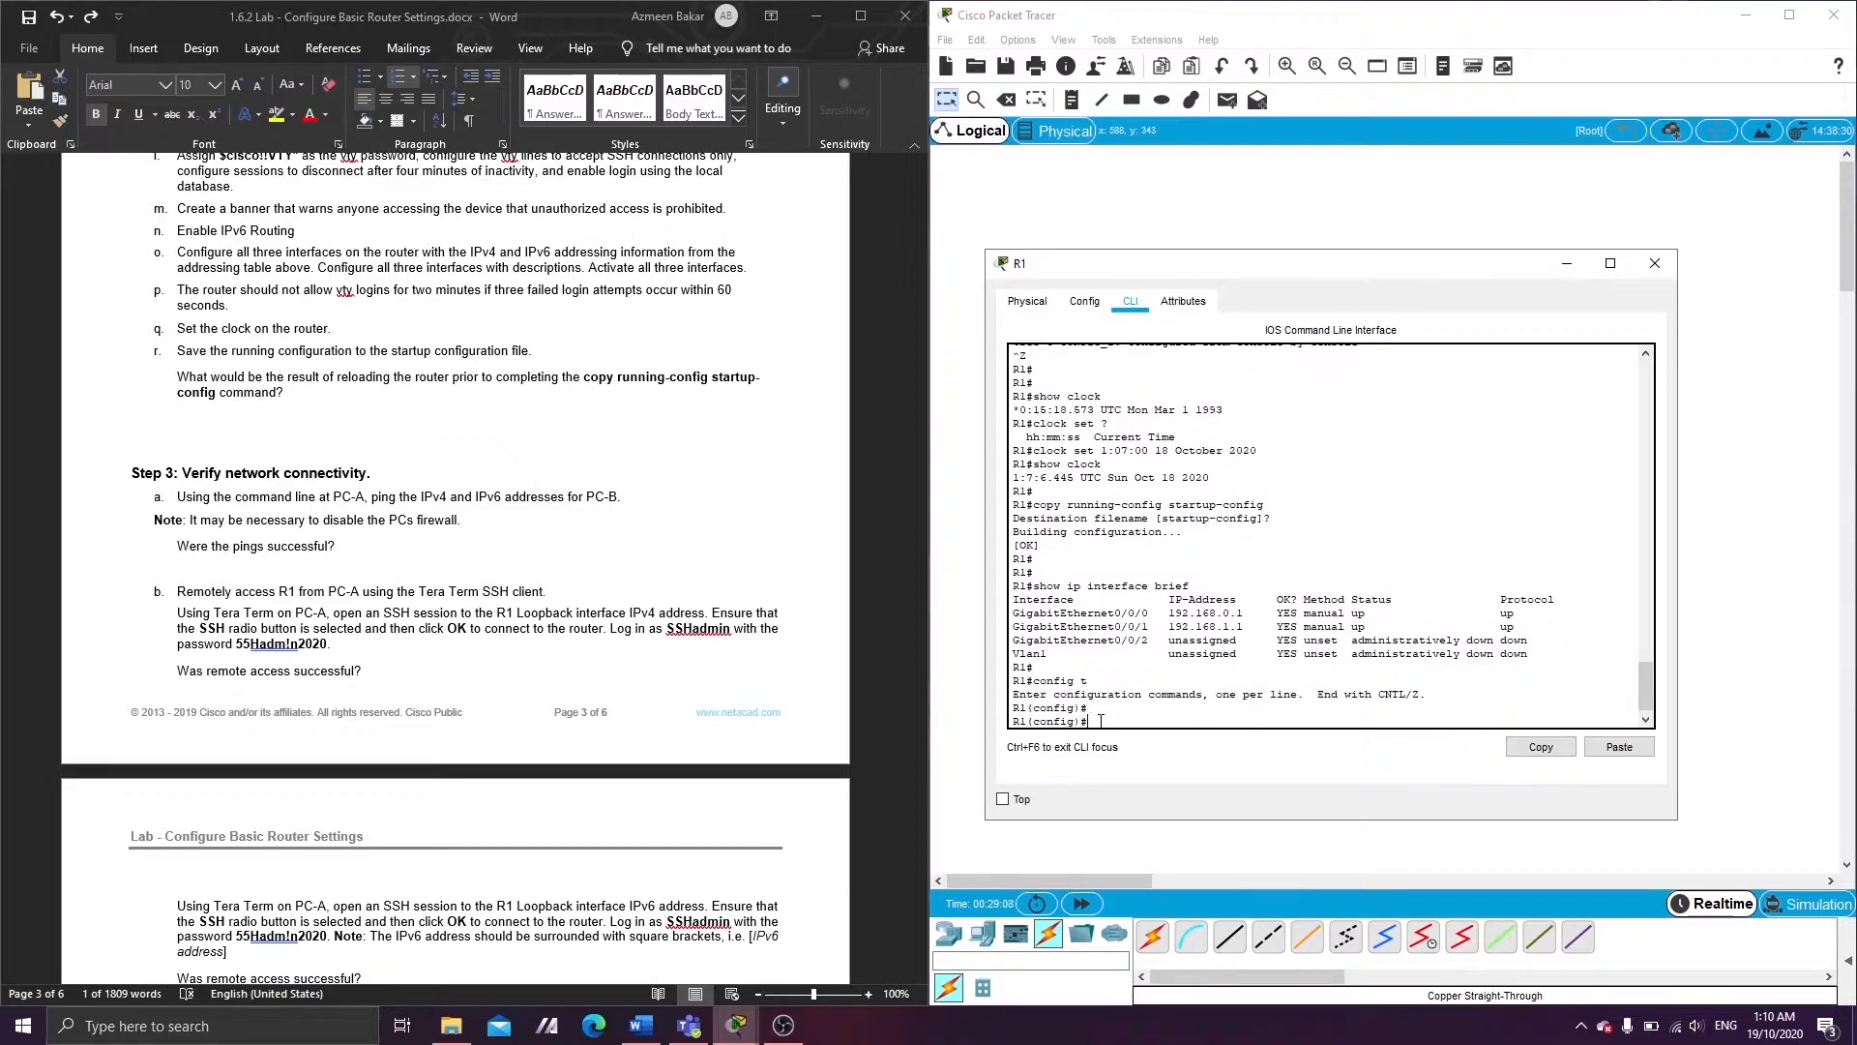
{"action": "type", "text": "interface loopback 0"}
{"action": "key", "text": "Return"}
{"action": "key", "text": "Return"}
{"action": "key", "text": "Return"}
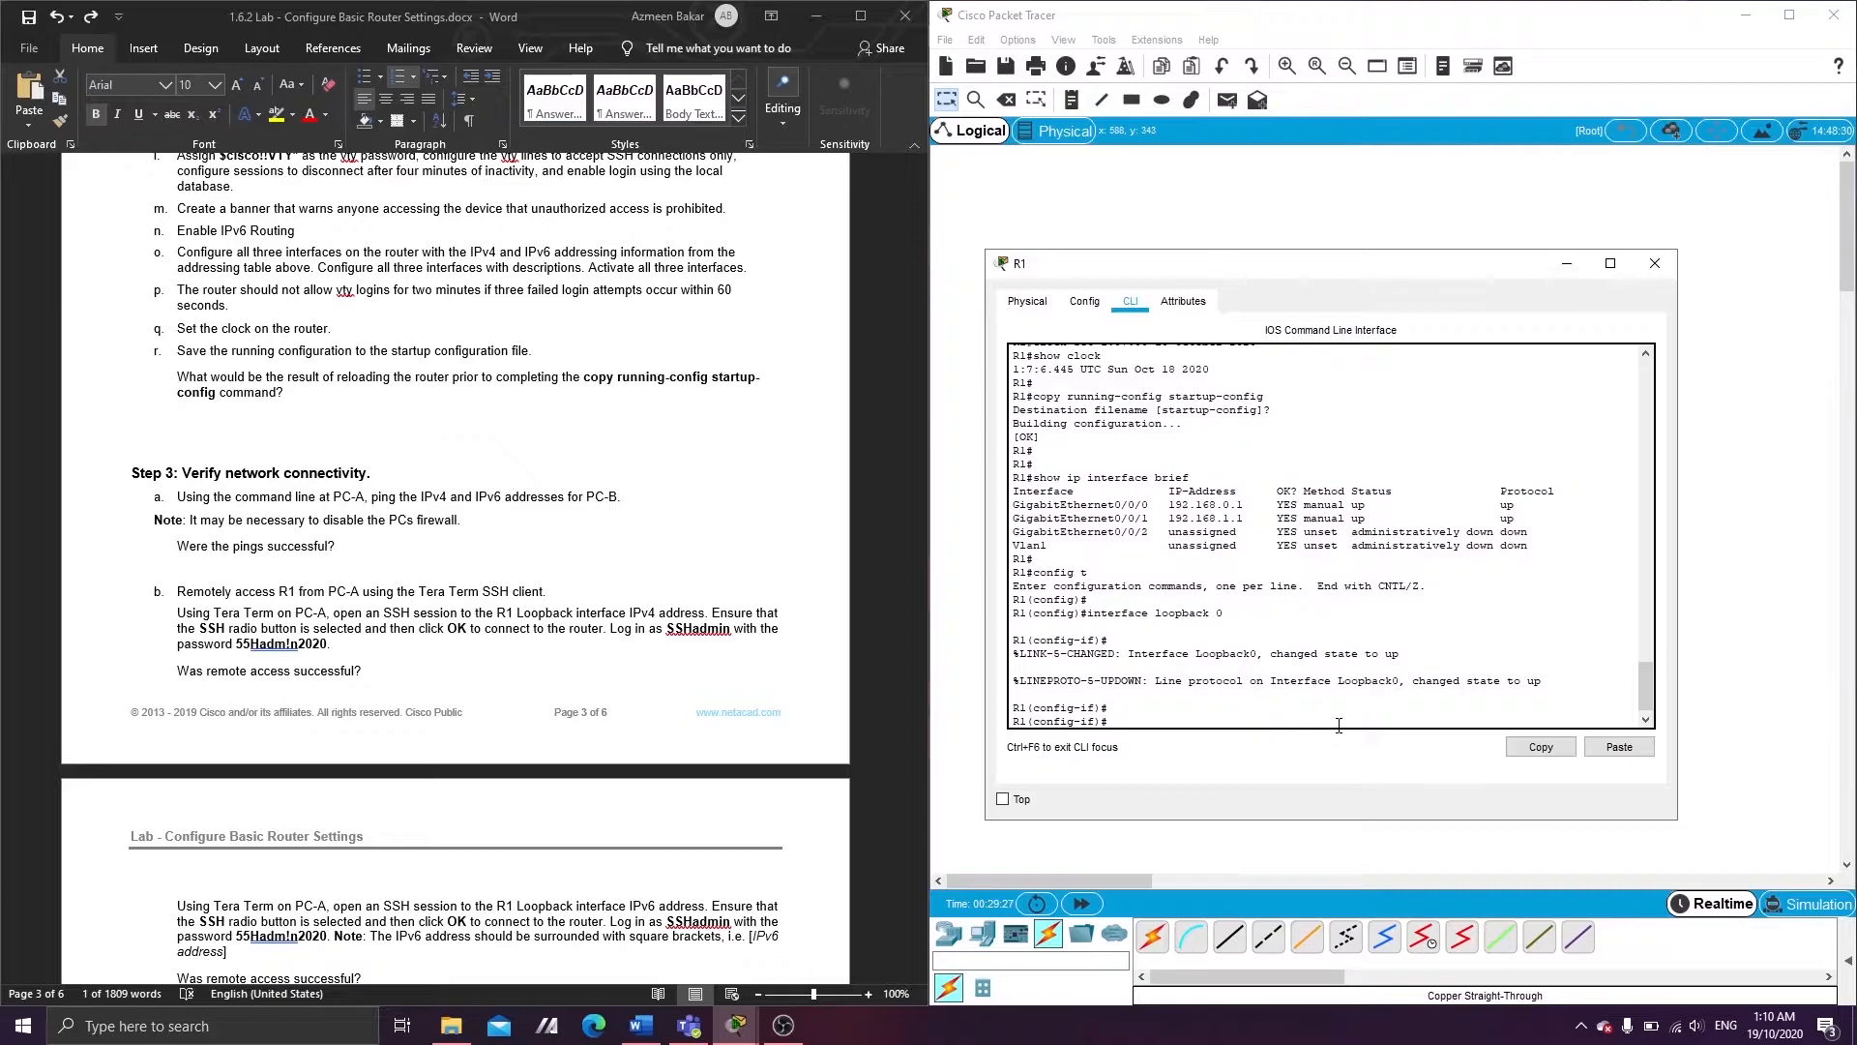
{"action": "type", "text": "ip address 10.0.0.1 2550"}
{"action": "type", "text": "255.255."}
{"action": "key", "text": "BackSpace"}
{"action": "type", "text": "0"}
{"action": "key", "text": "Return"}
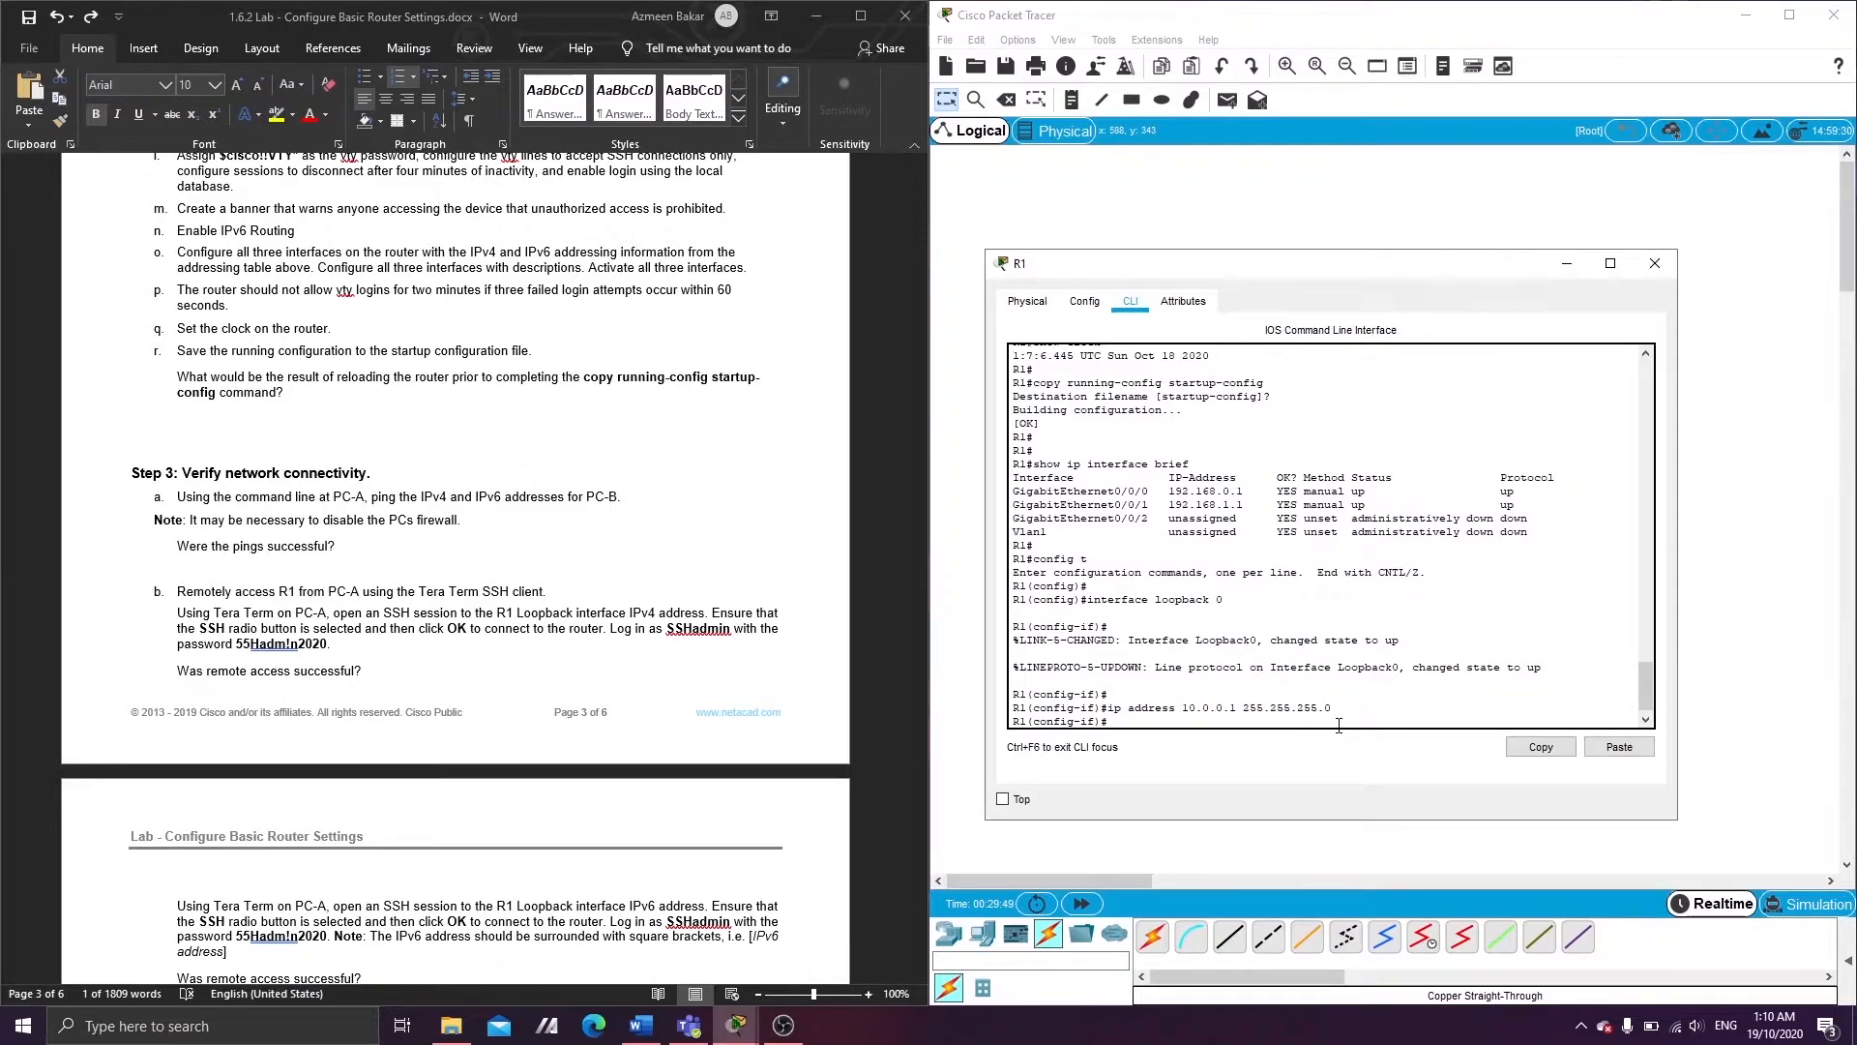
- Give Loopback0 IPv6 address 2001:db8:acad:2::1/64 and link-local fe80::1
{"action": "type", "text": "ipv6 address 2001:db8"}
{"action": "type", "text": ":acad:2::1/64"}
{"action": "key", "text": "Return"}
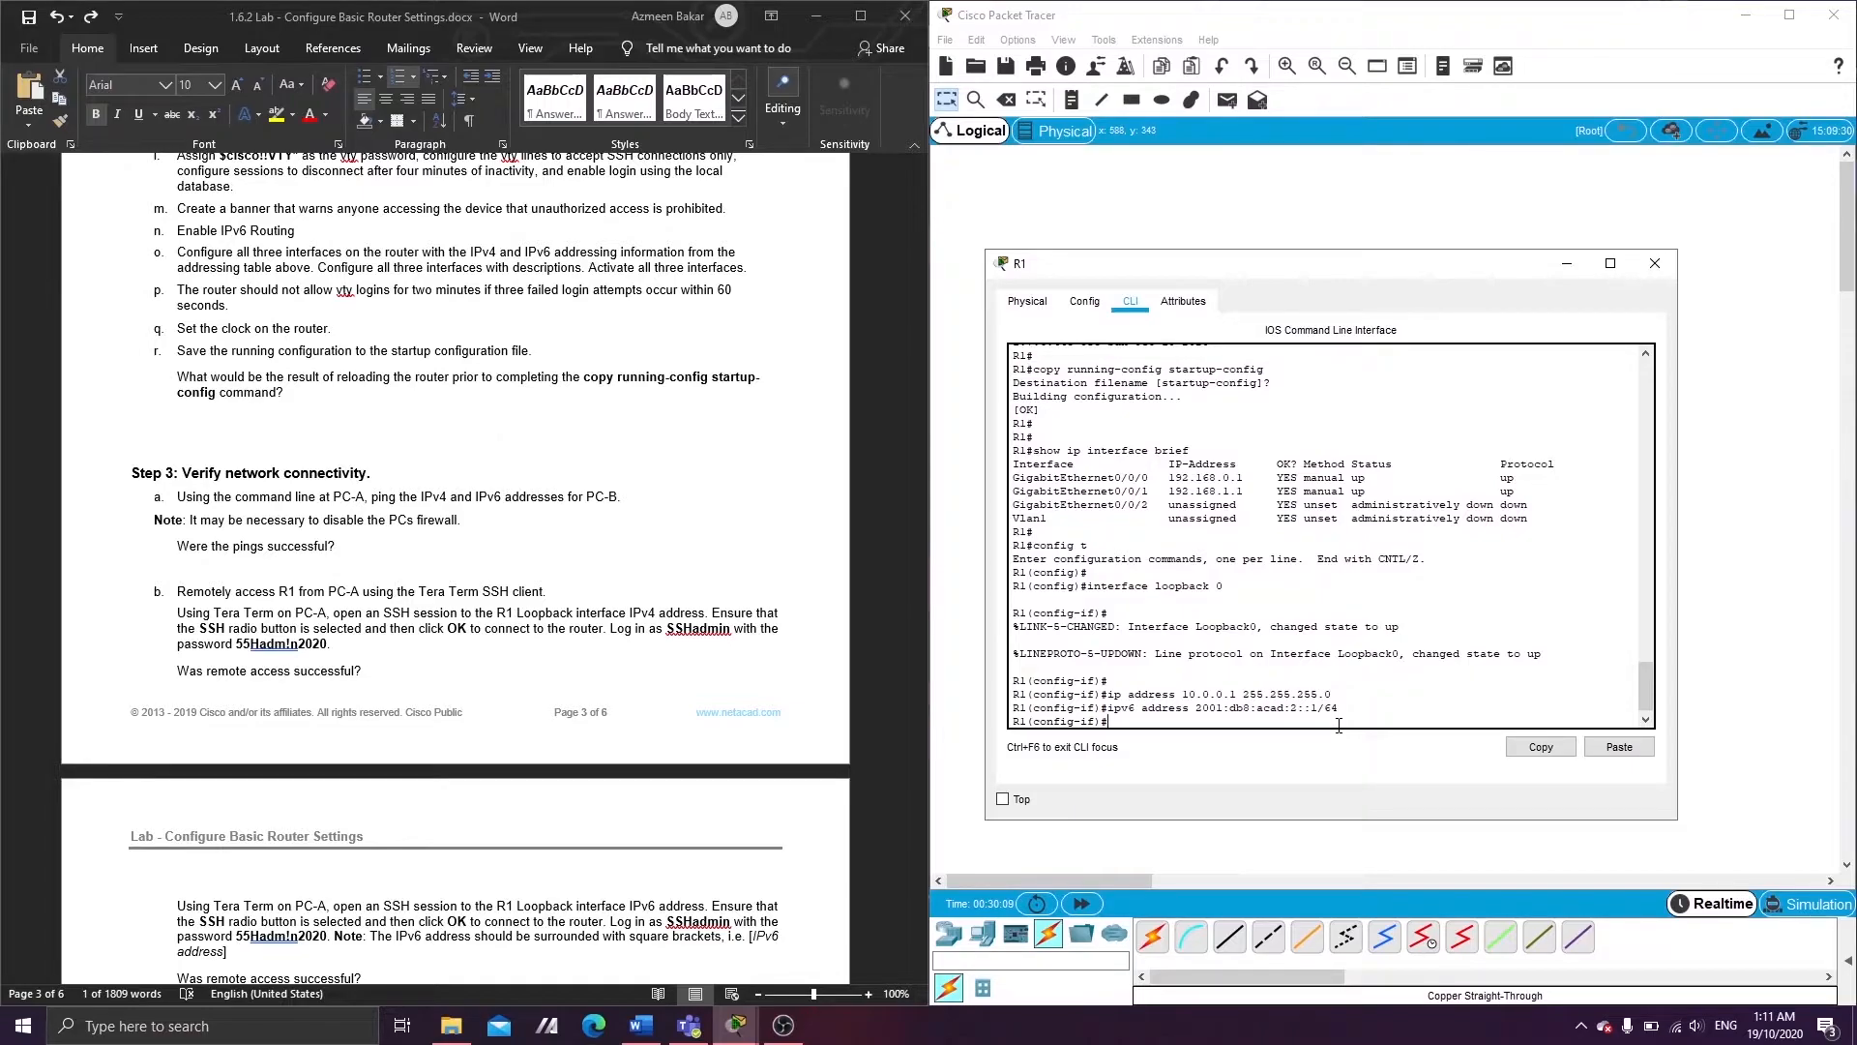
{"action": "type", "text": "ip"}
{"action": "type", "text": "b"}
{"action": "type", "text": "v6"}
{"action": "type", "text": " add"}
{"action": "type", "text": "ress fe80::1 "}
{"action": "type", "text": "link-local"}
{"action": "key", "text": "Return"}
{"action": "key", "text": "Return"}
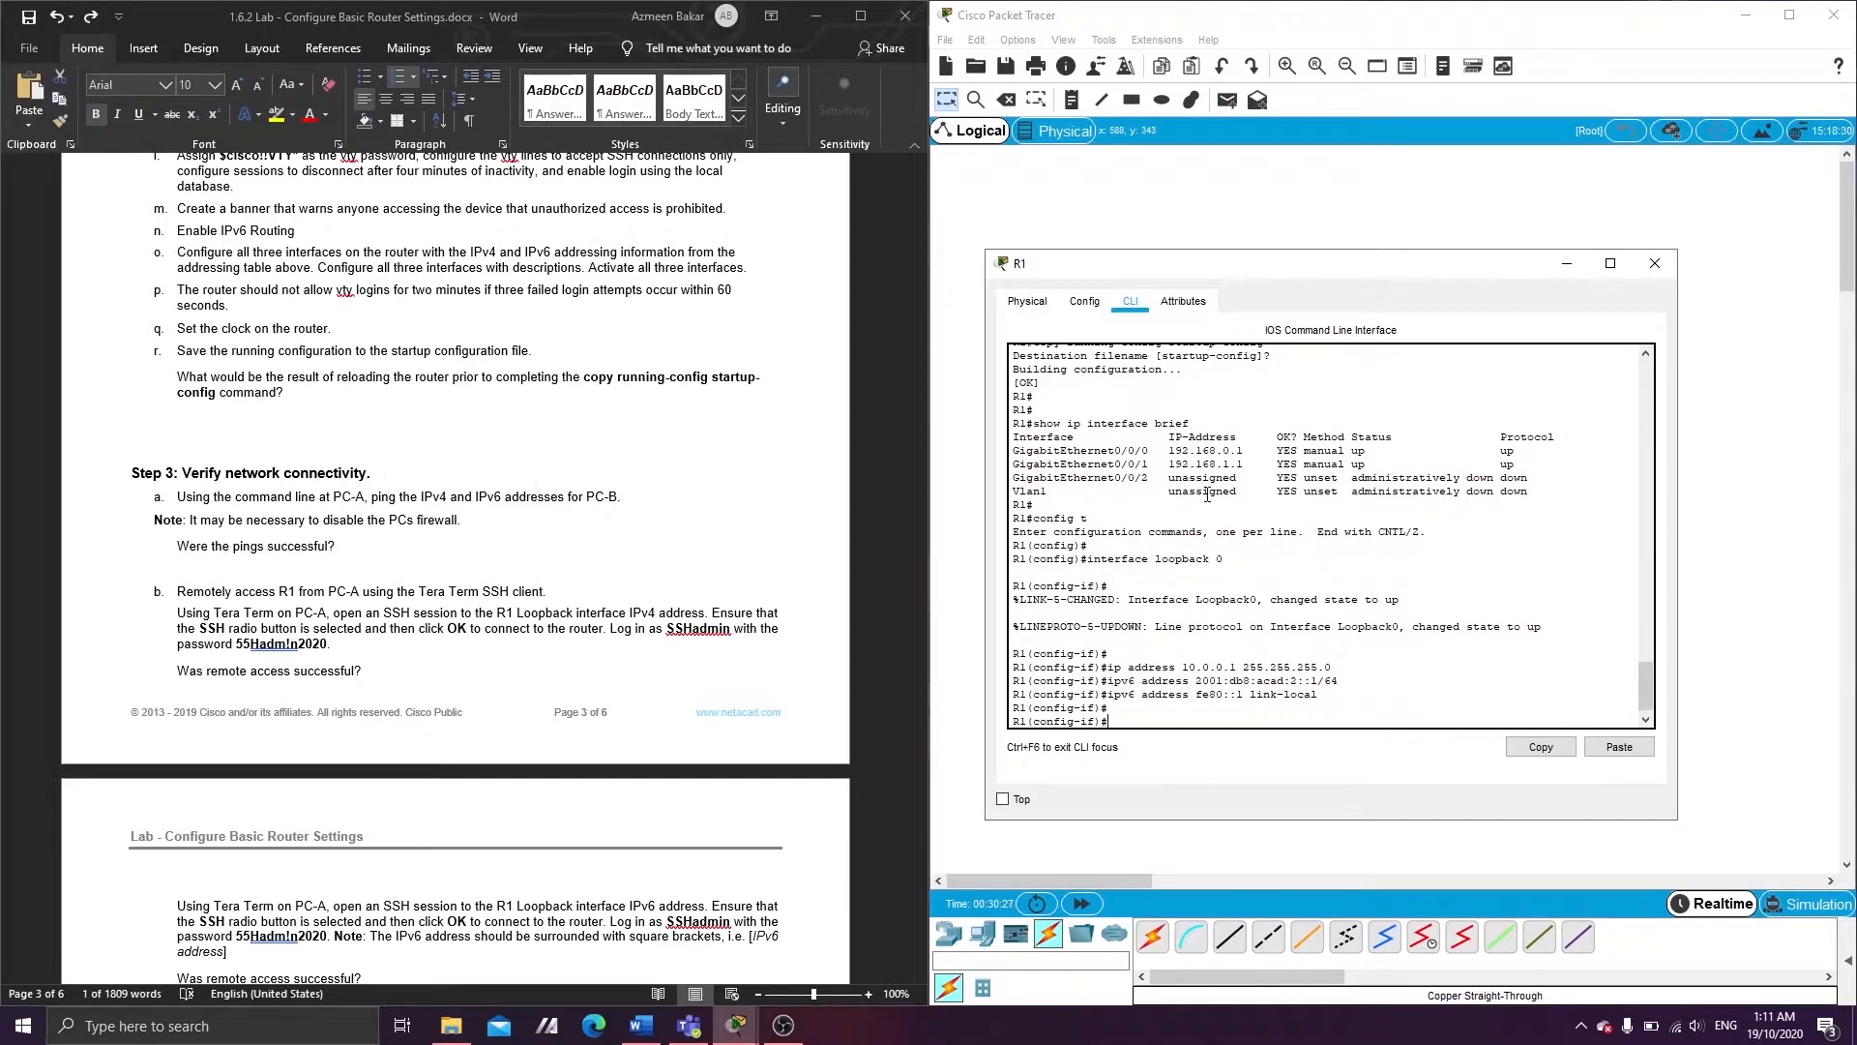
{"action": "left_click", "coordinate": [783, 1026]}
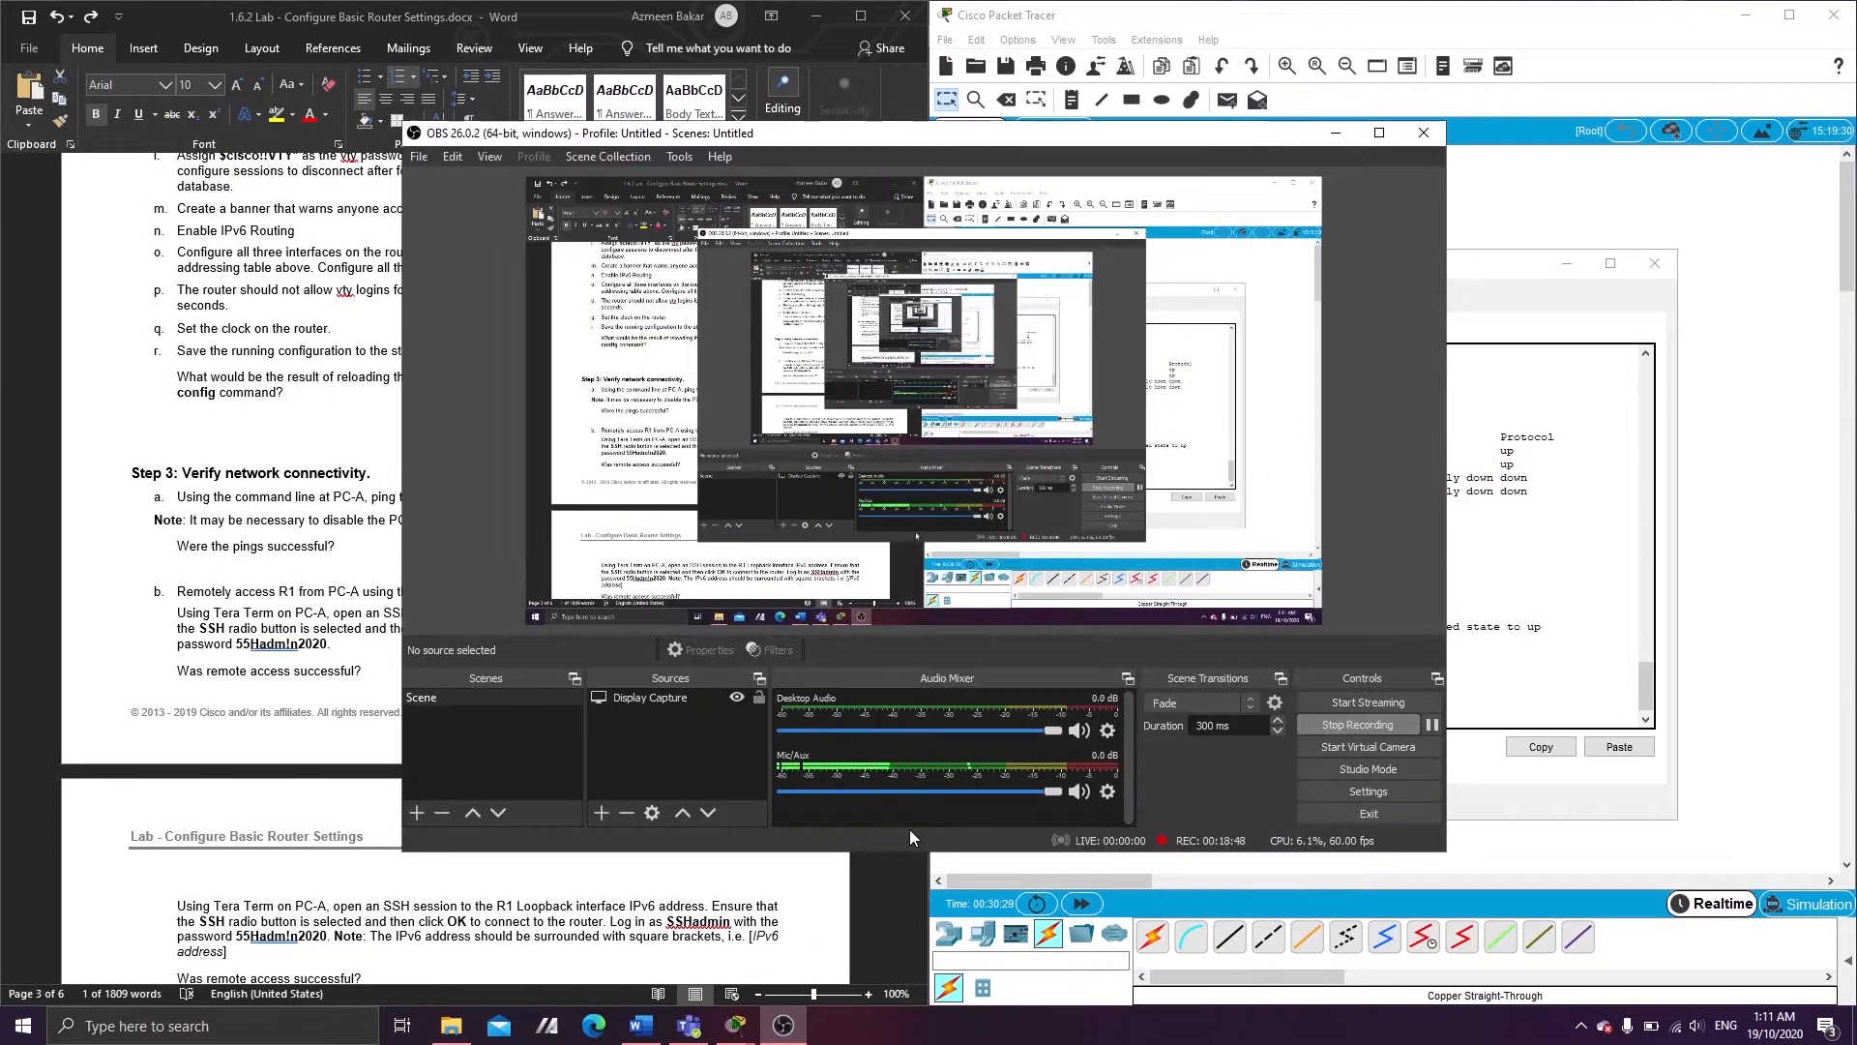
{"action": "left_click", "coordinate": [784, 1025]}
- From PC-A's Command Prompt, ping R1's loopback at 10.0.0.1
{"action": "mouse_move", "coordinate": [725, 1038]}
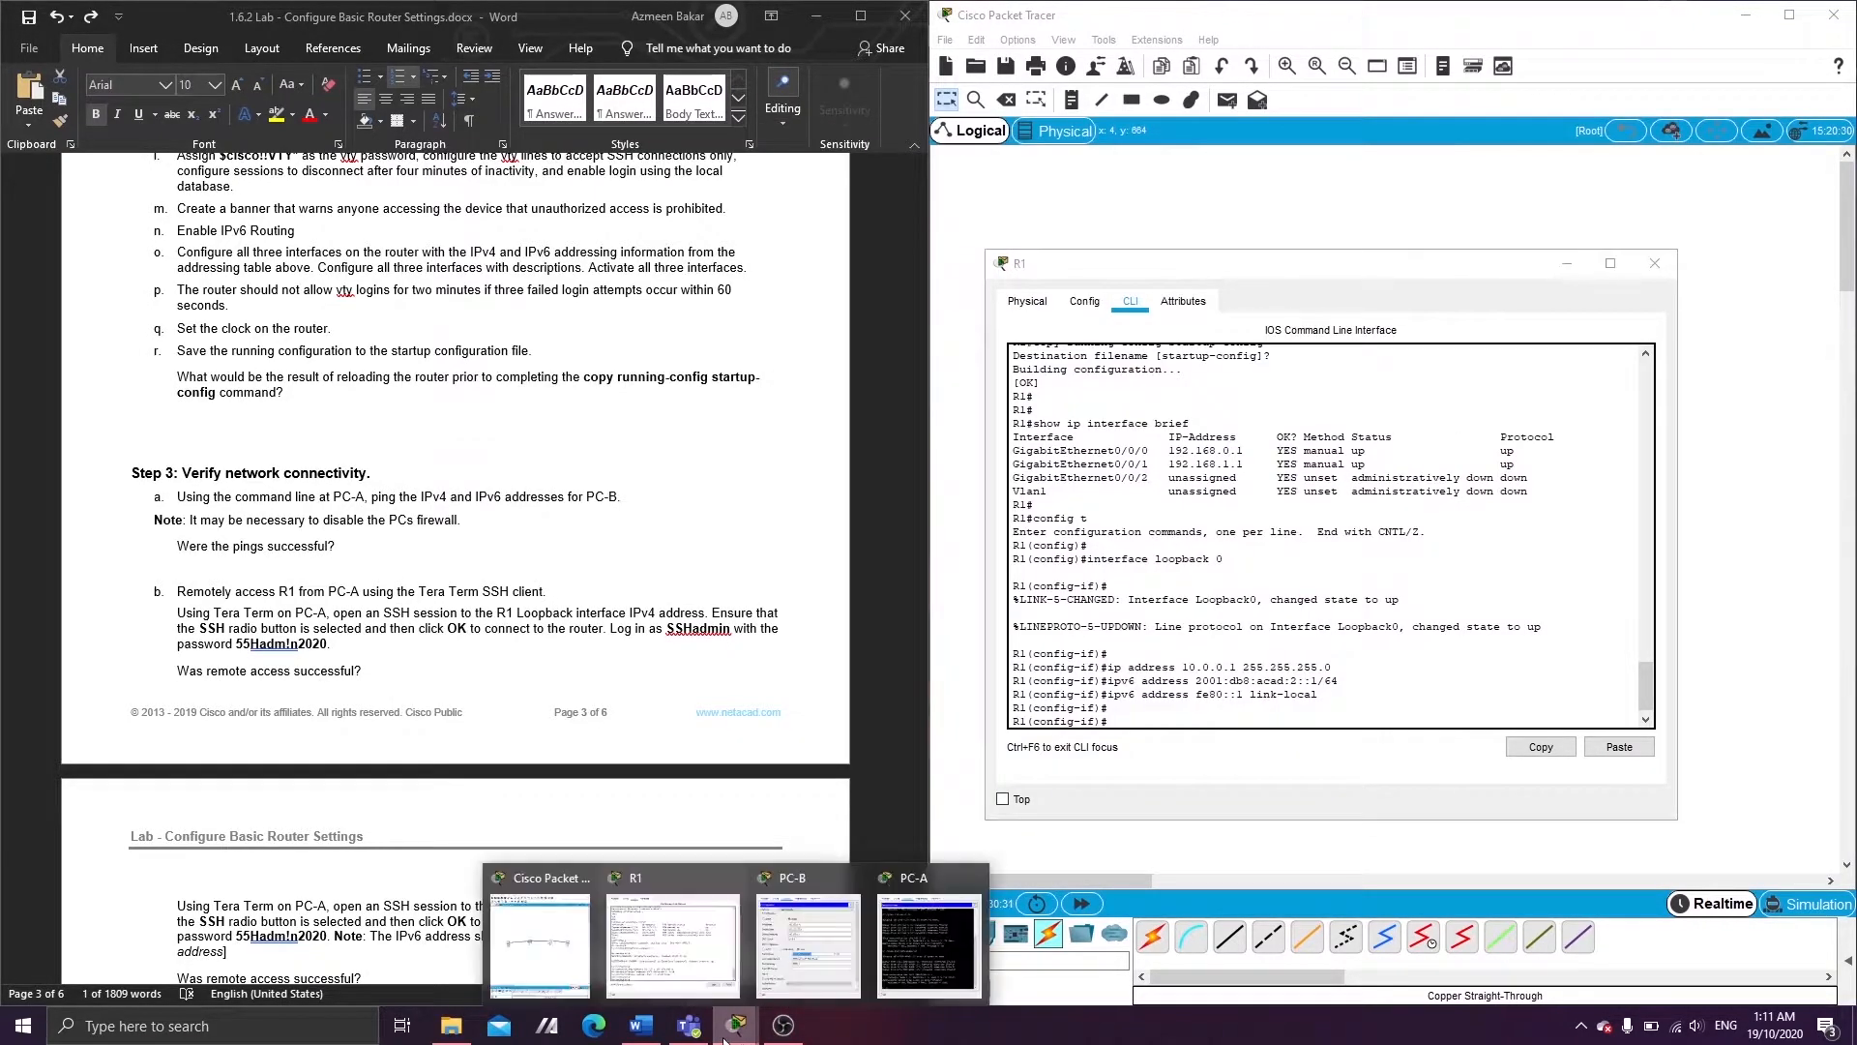
{"action": "left_click", "coordinate": [909, 915]}
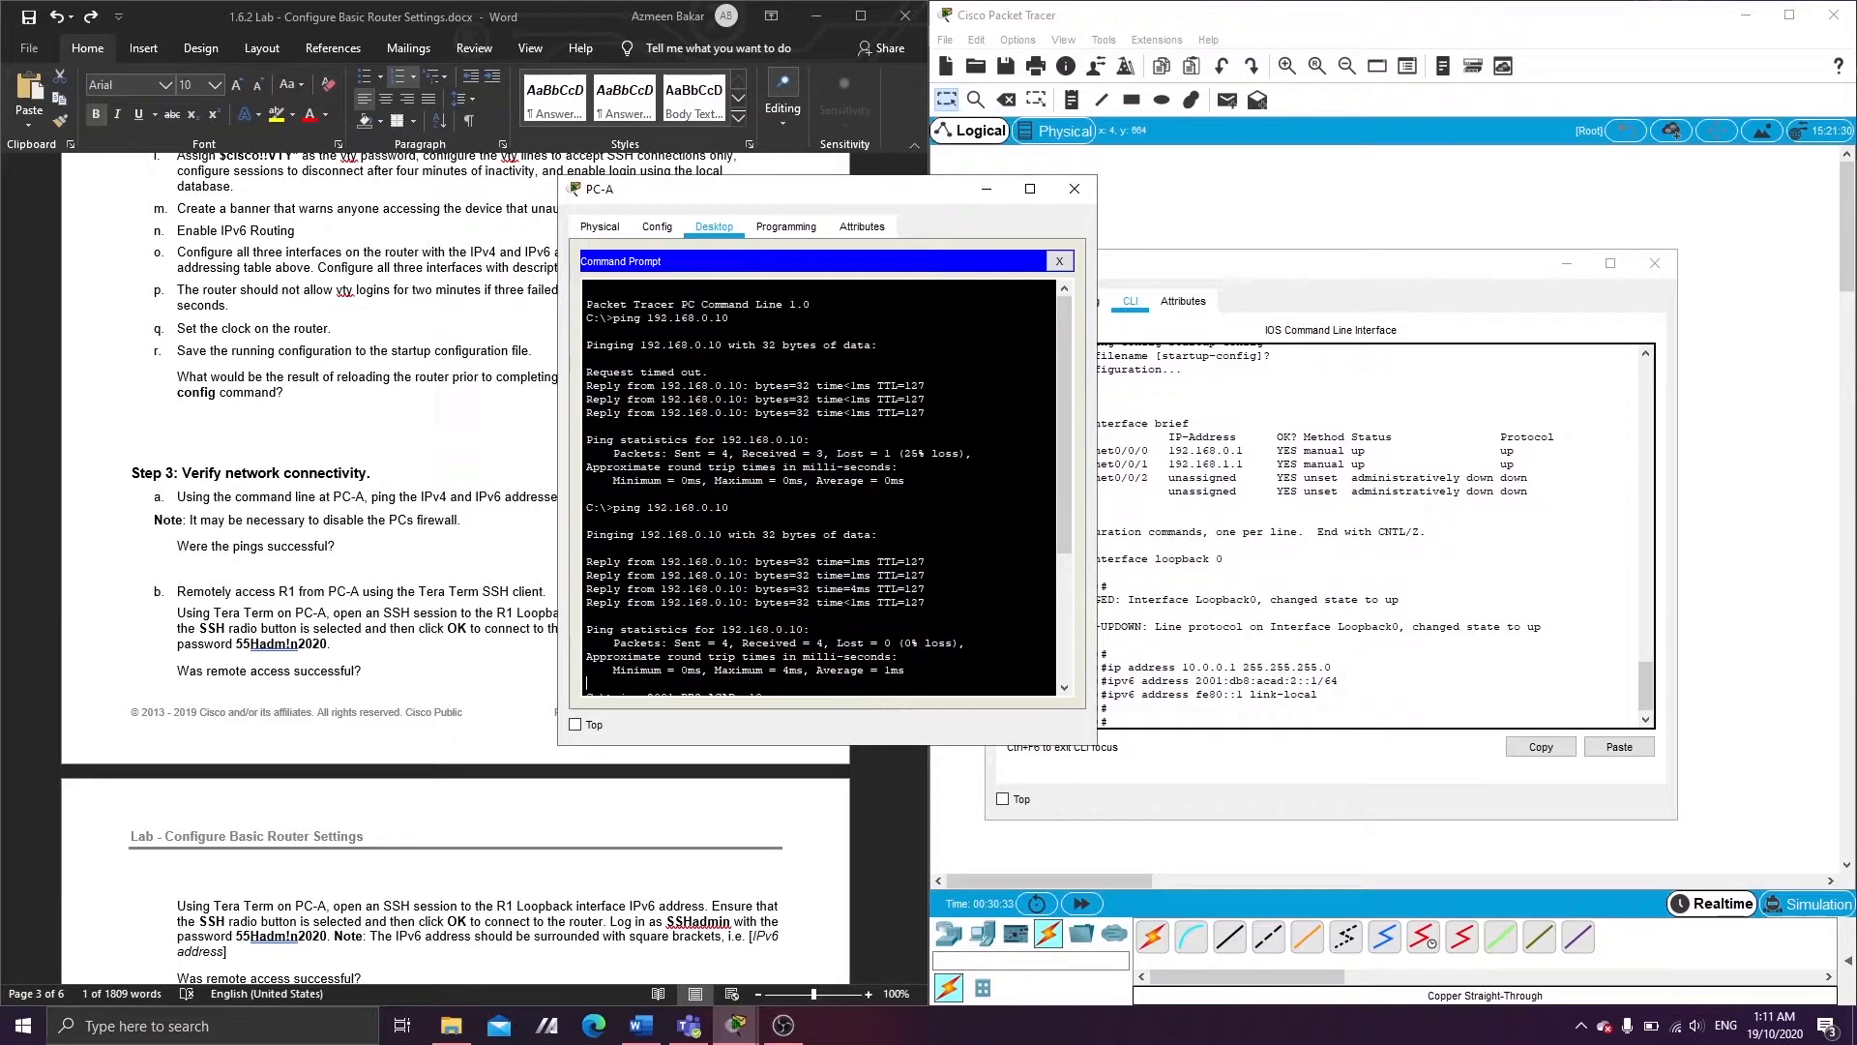
{"action": "key", "text": "Return"}
{"action": "key", "text": "Return"}
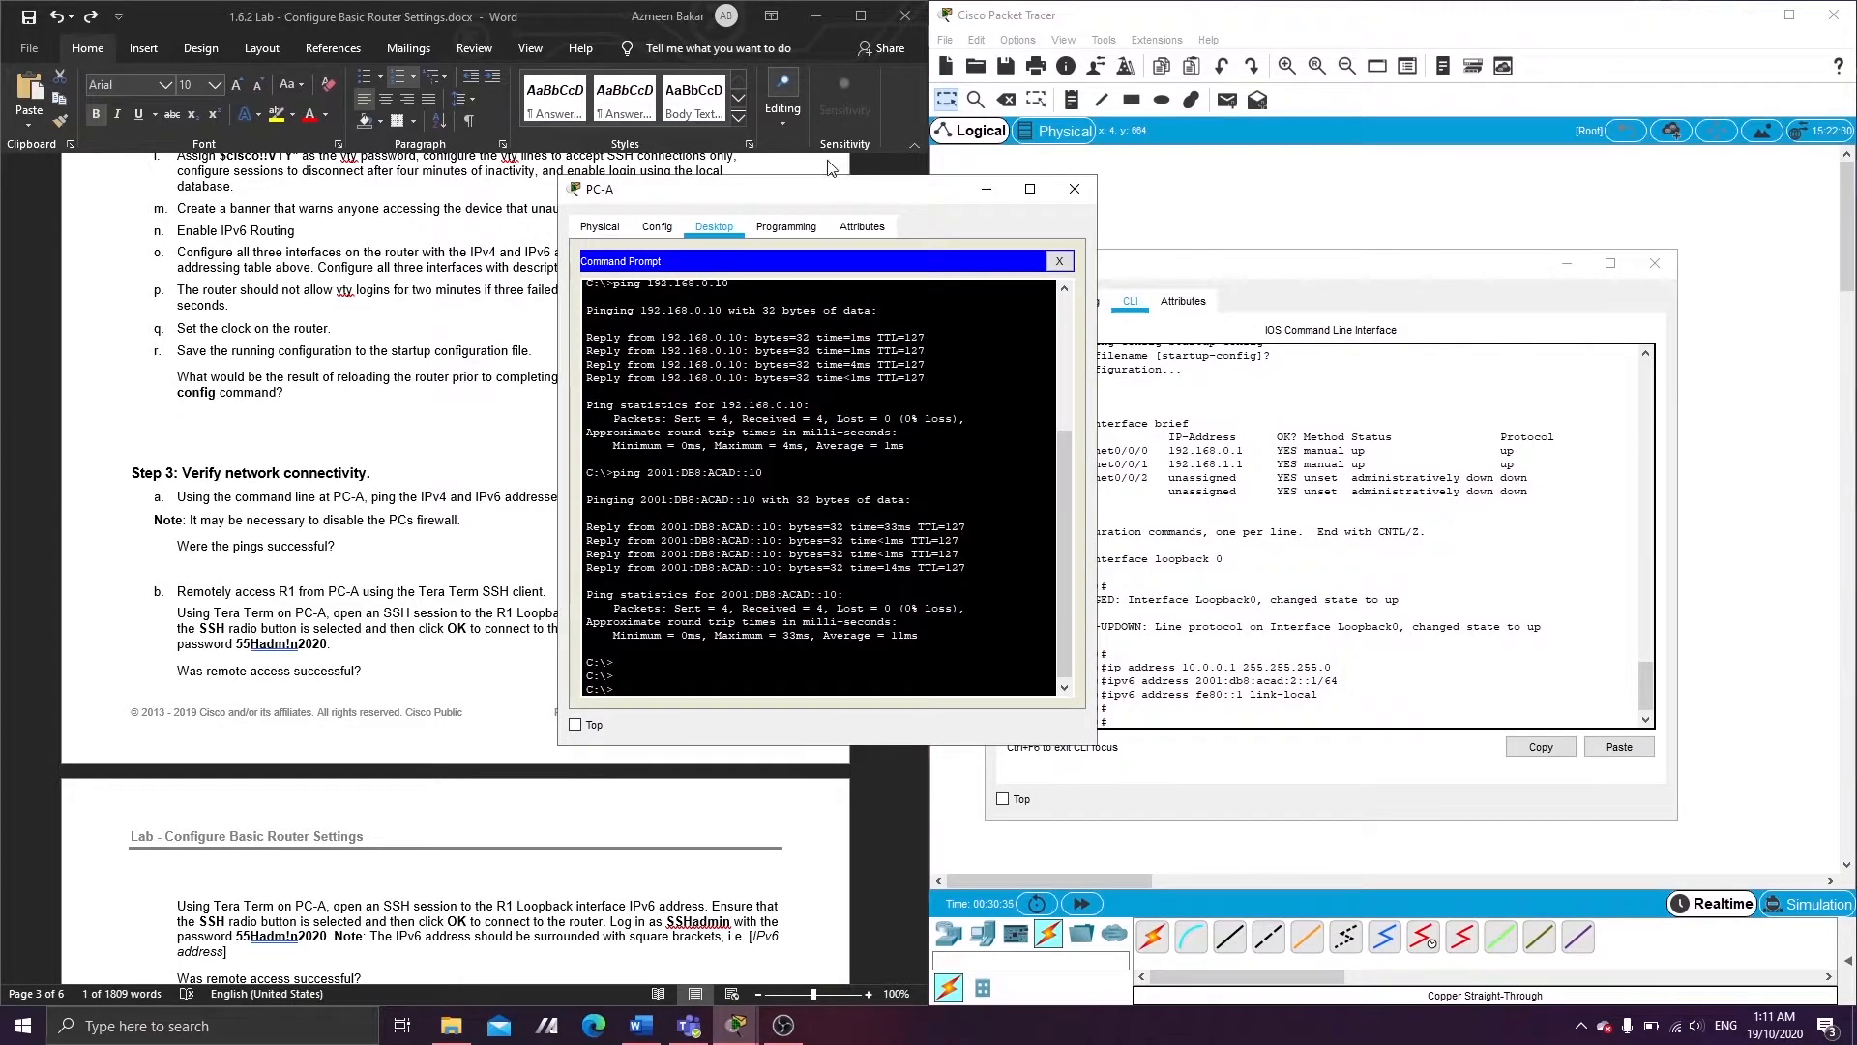
{"action": "left_click_drag", "start_coordinate": [802, 194], "coordinate": [646, 259]}
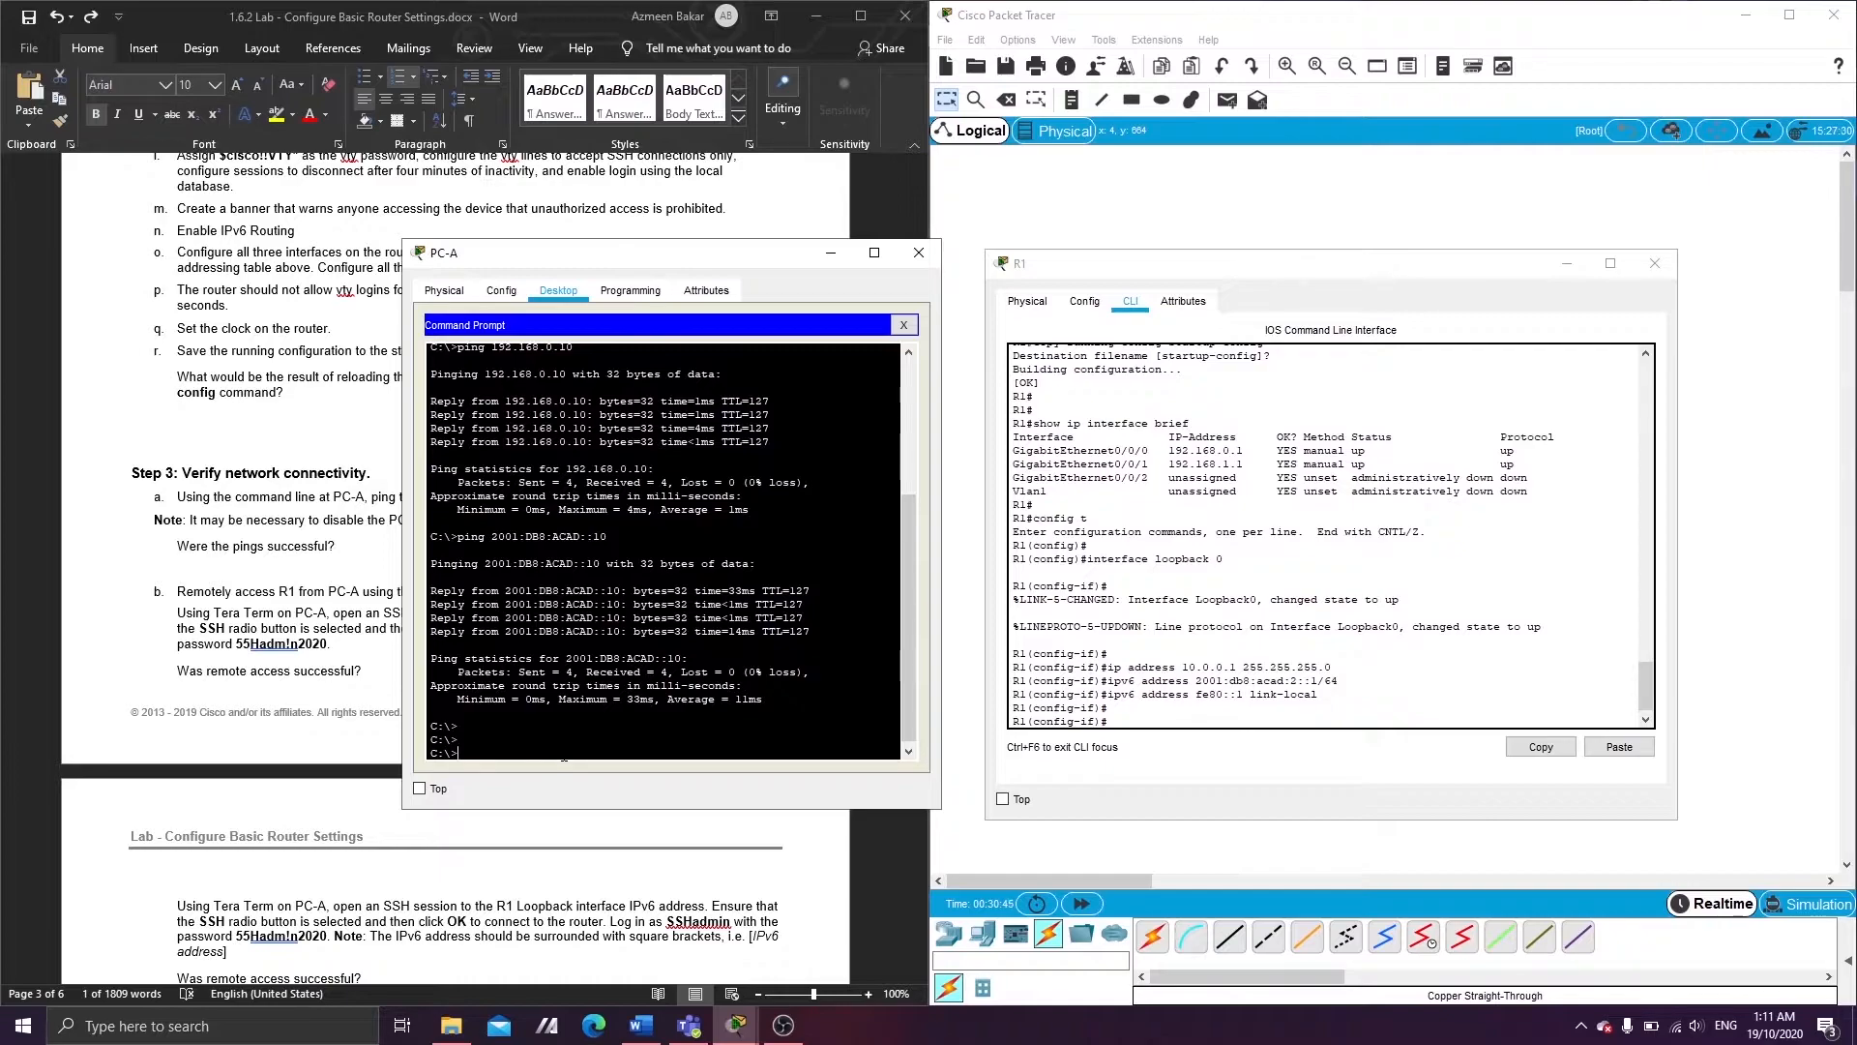
{"action": "type", "text": "ss"}
{"action": "type", "text": "ping 10"}
{"action": "type", "text": ".0.0.1"}
{"action": "key", "text": "Return"}
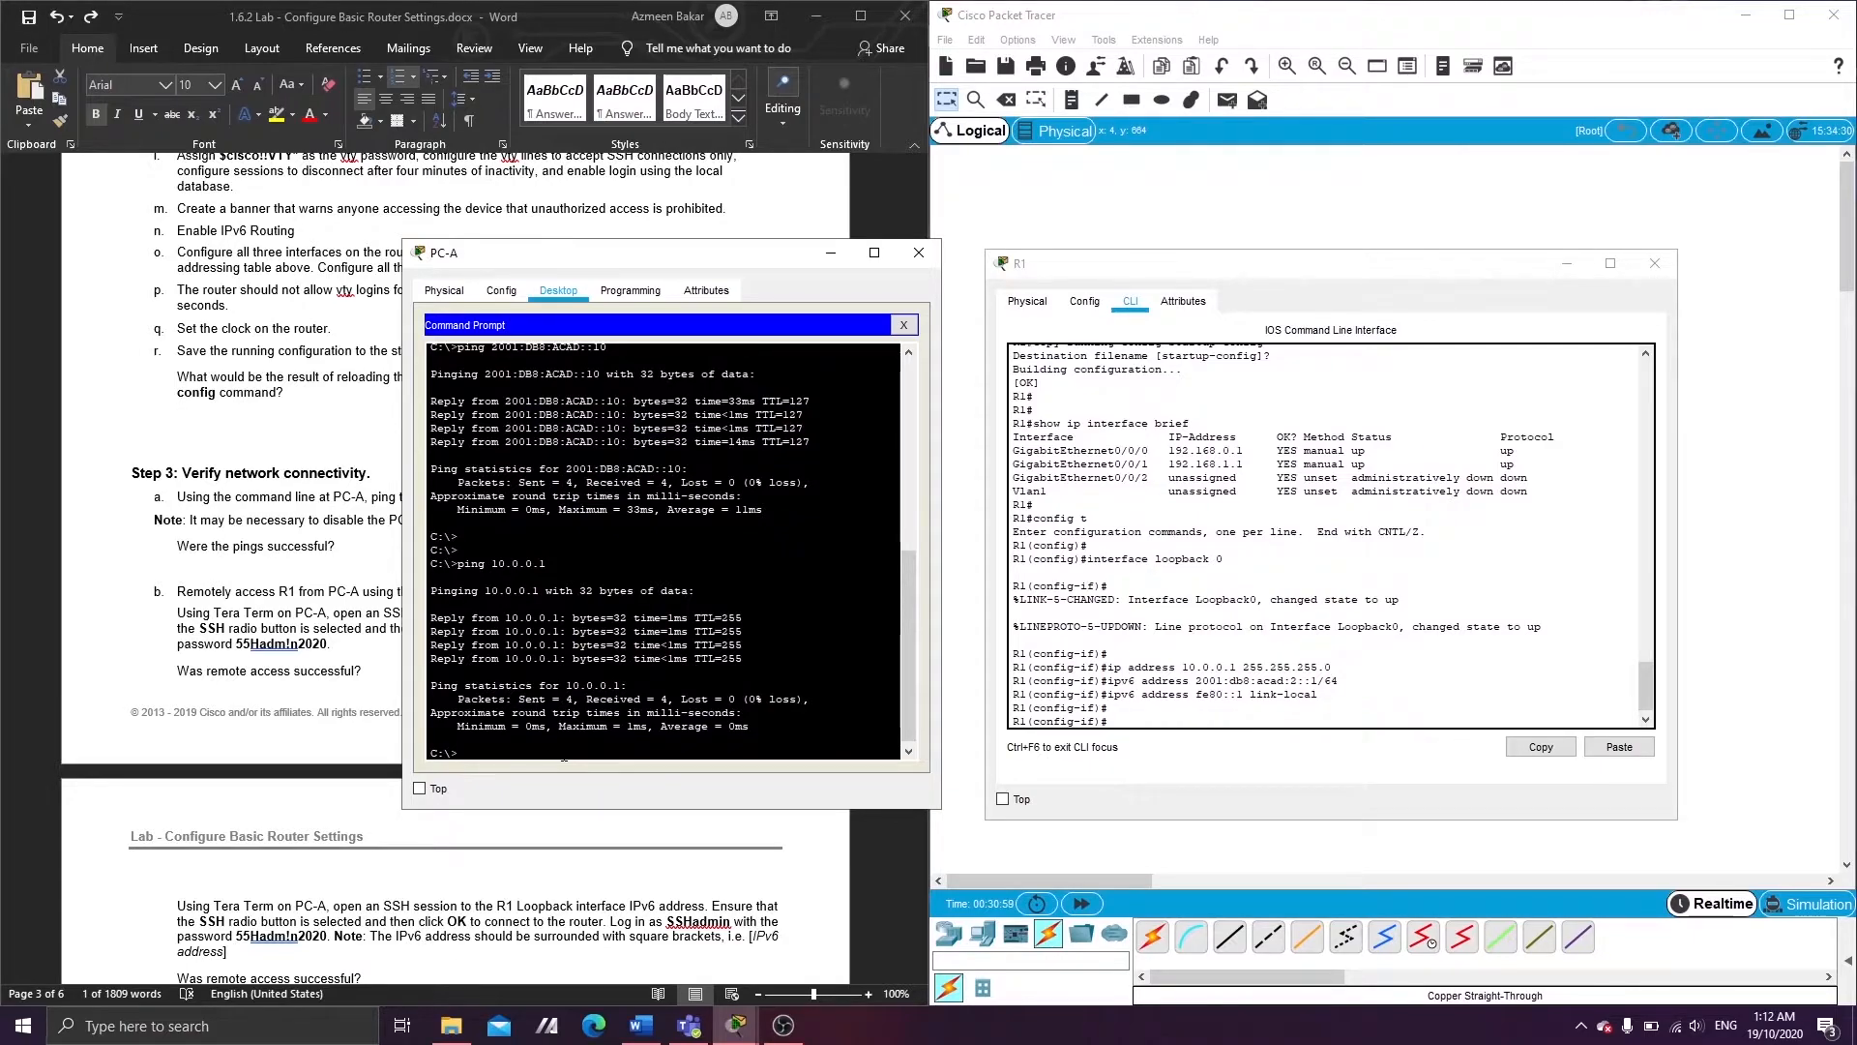
- SSH from PC-A into R1's loopback 10.0.0.1 as the admin user, log in, then exit the session
{"action": "type", "text": "sh"}
{"action": "key", "text": "Return"}
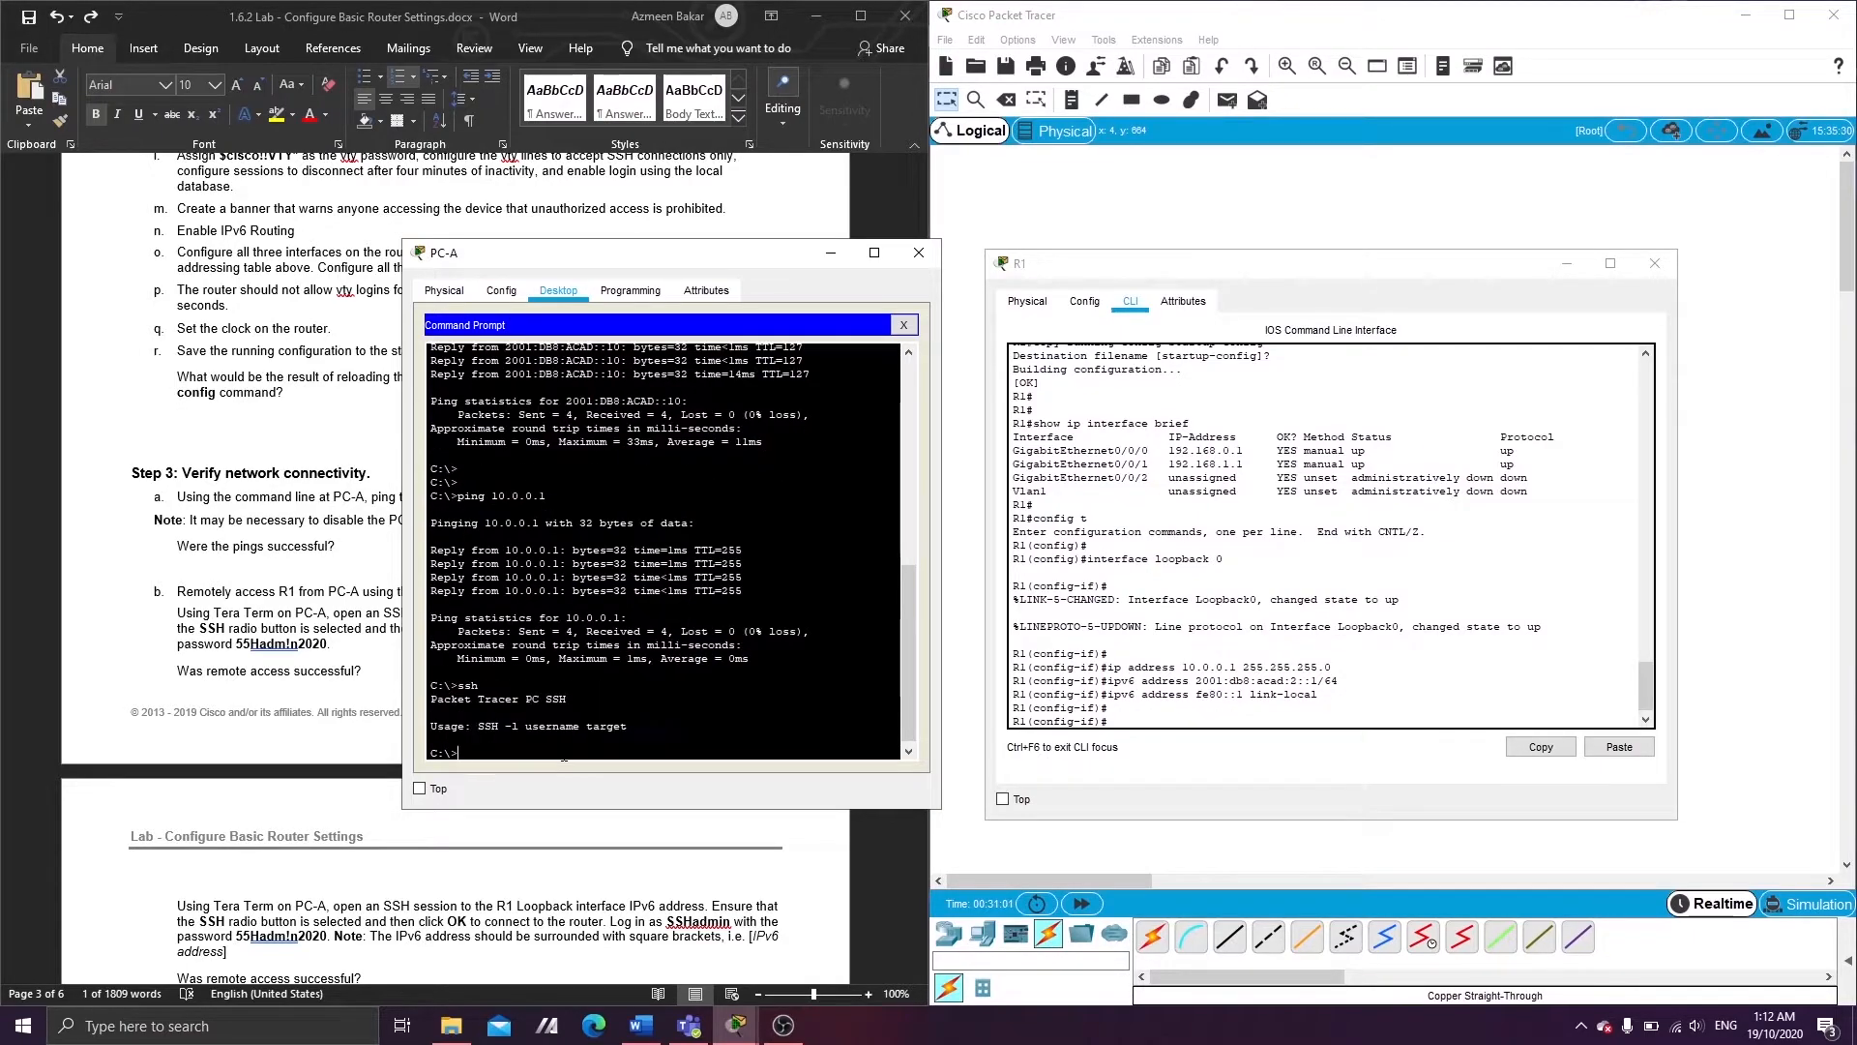
{"action": "type", "text": "ssh -l SSHadmin 10.0.0.1"}
{"action": "key", "text": "Return"}
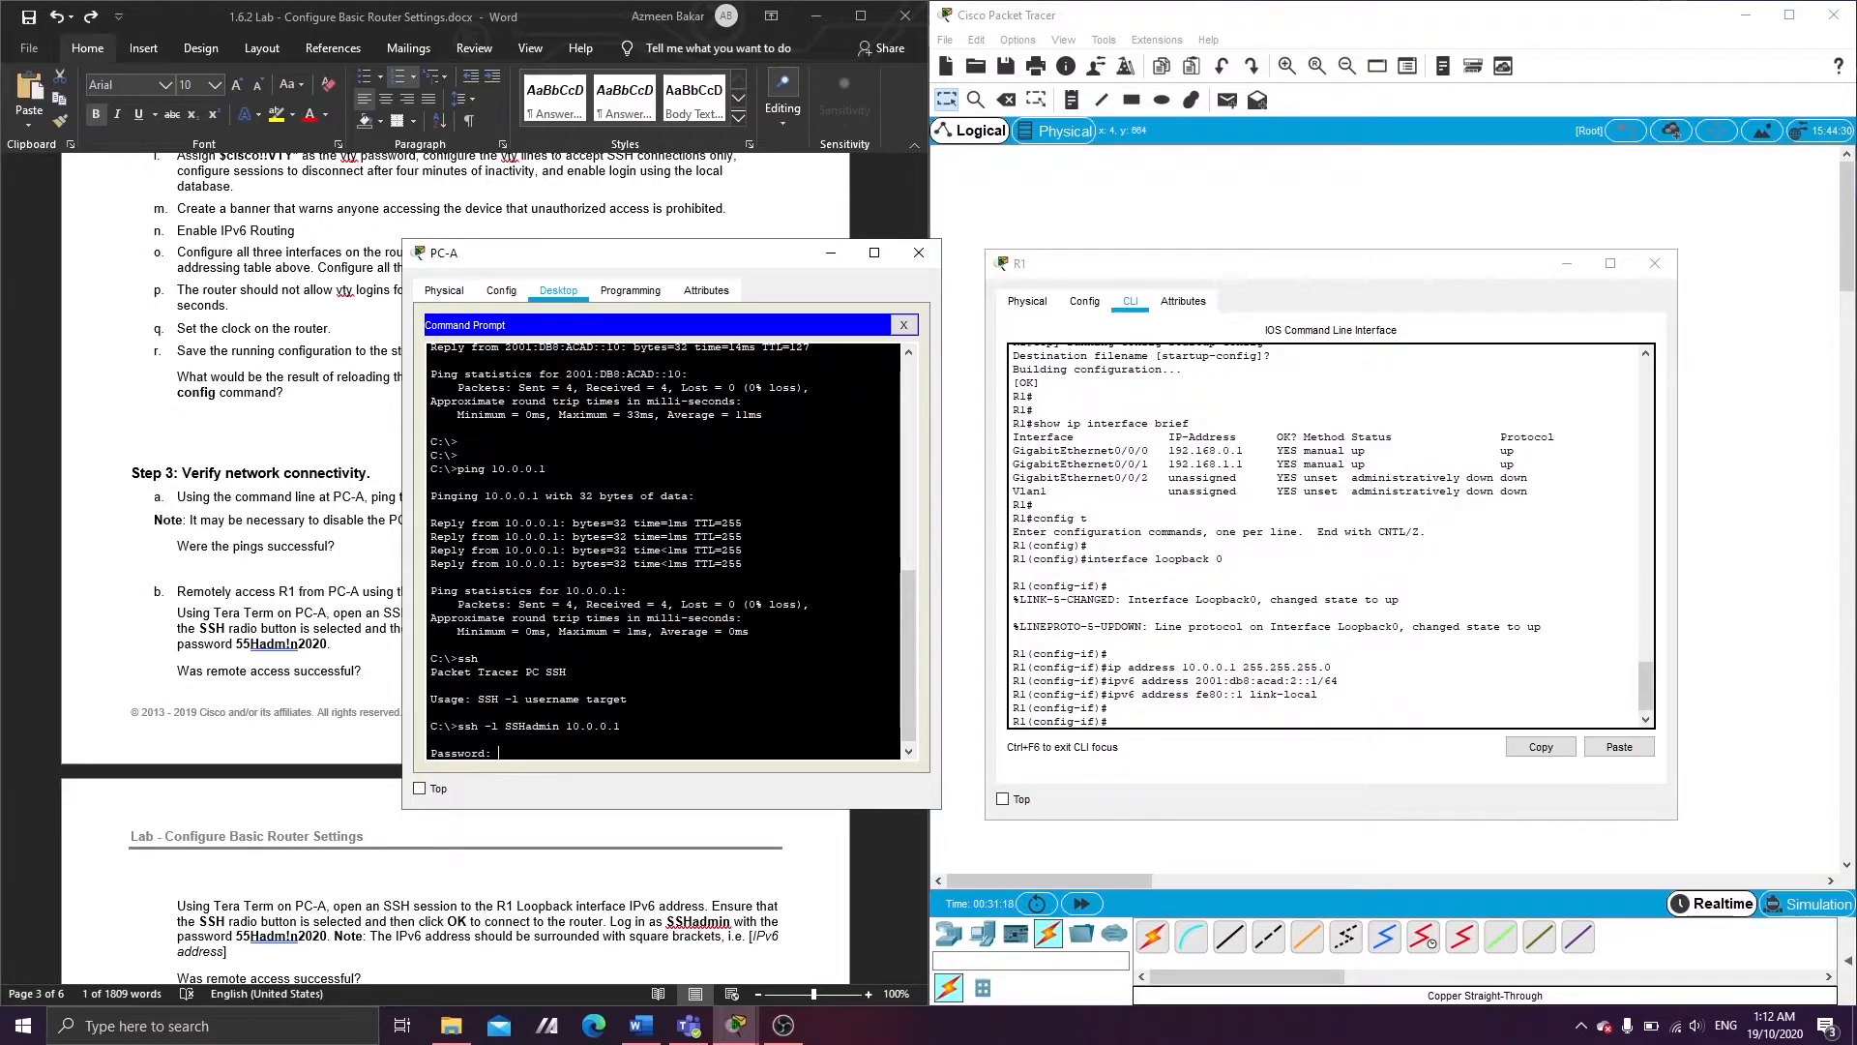
{"action": "key", "text": "Return"}
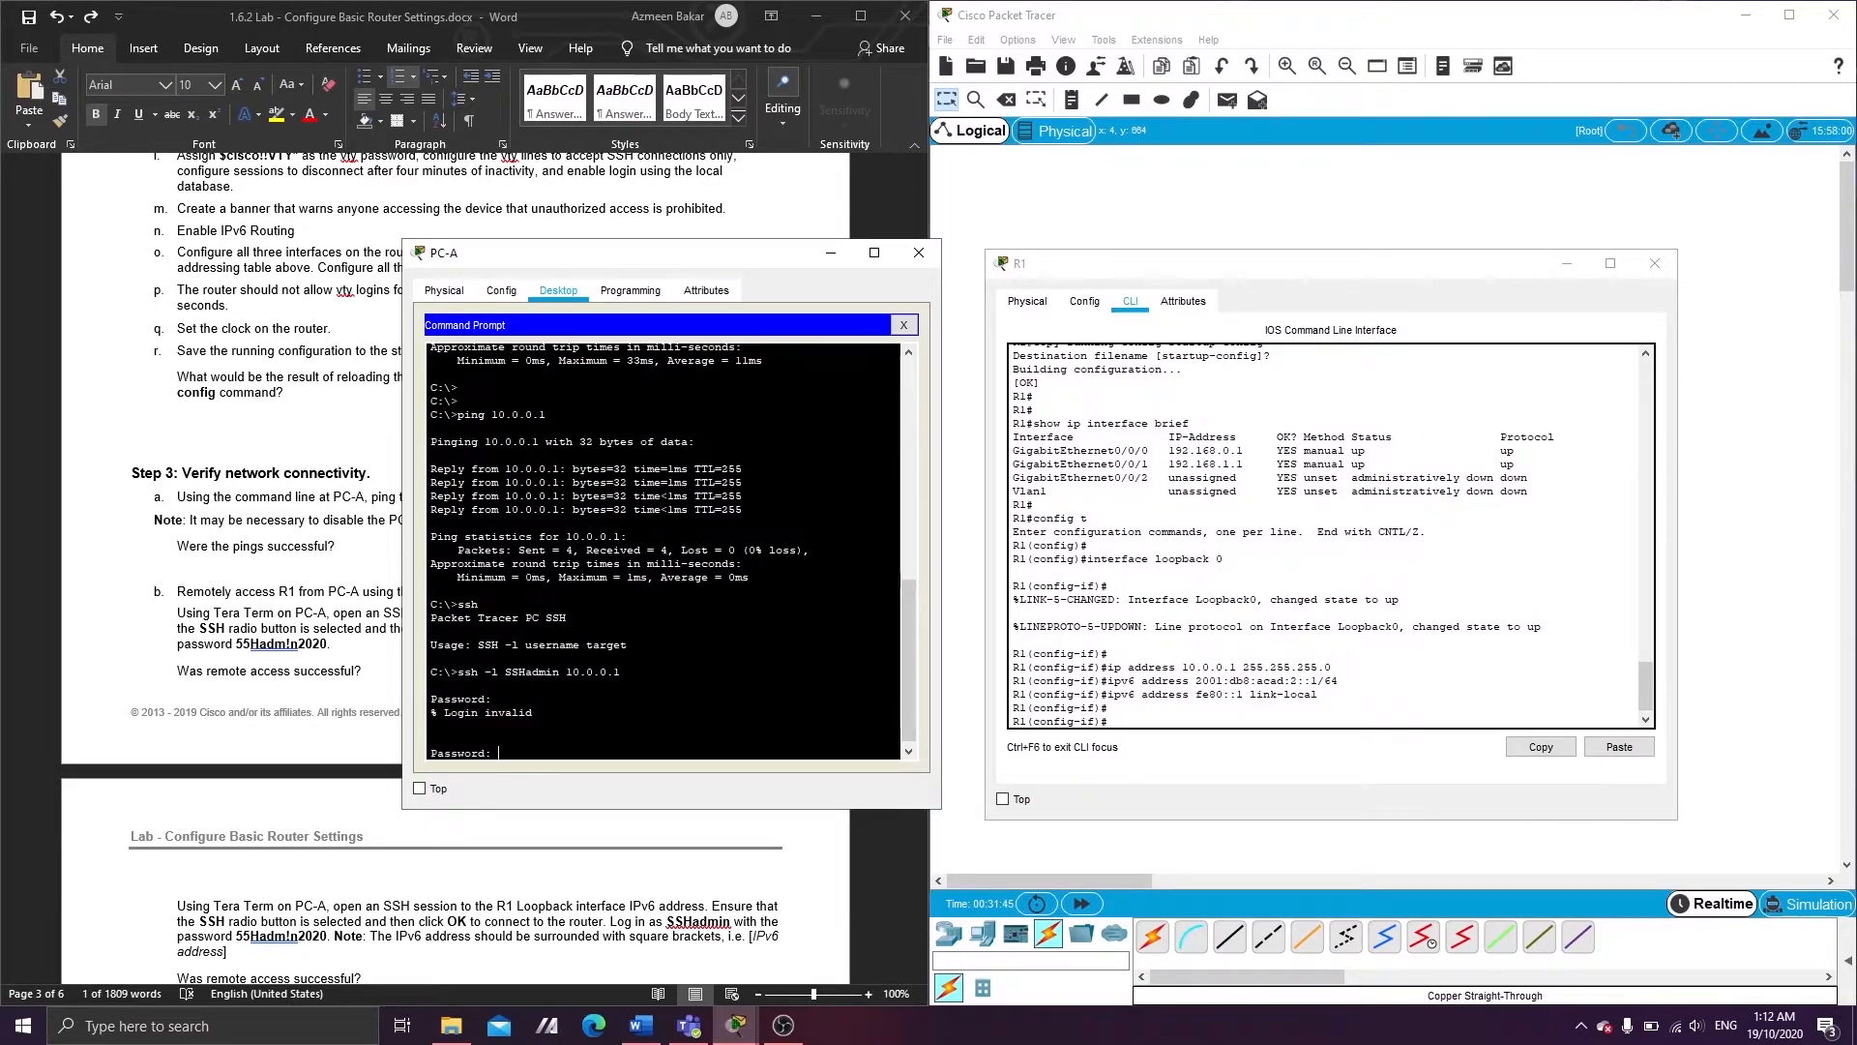
{"action": "key", "text": "Return"}
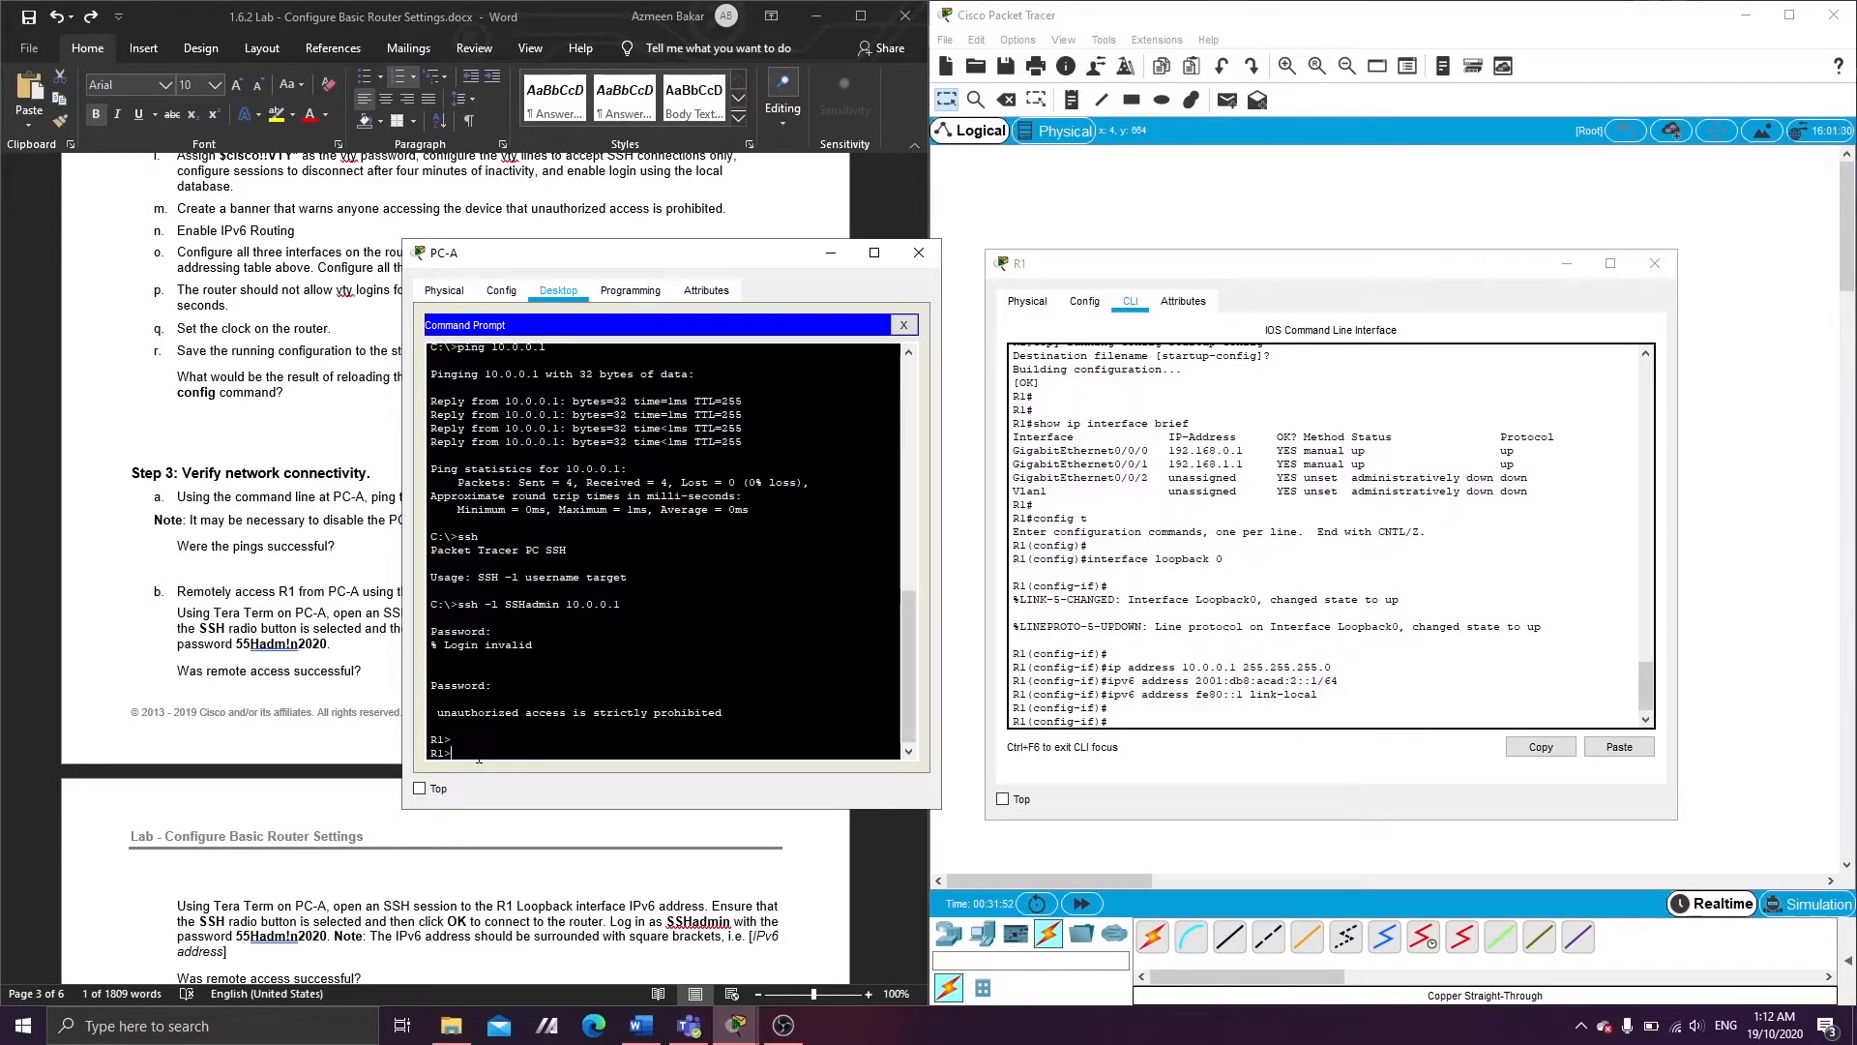
{"action": "type", "text": "exit"}
{"action": "key", "text": "Return"}
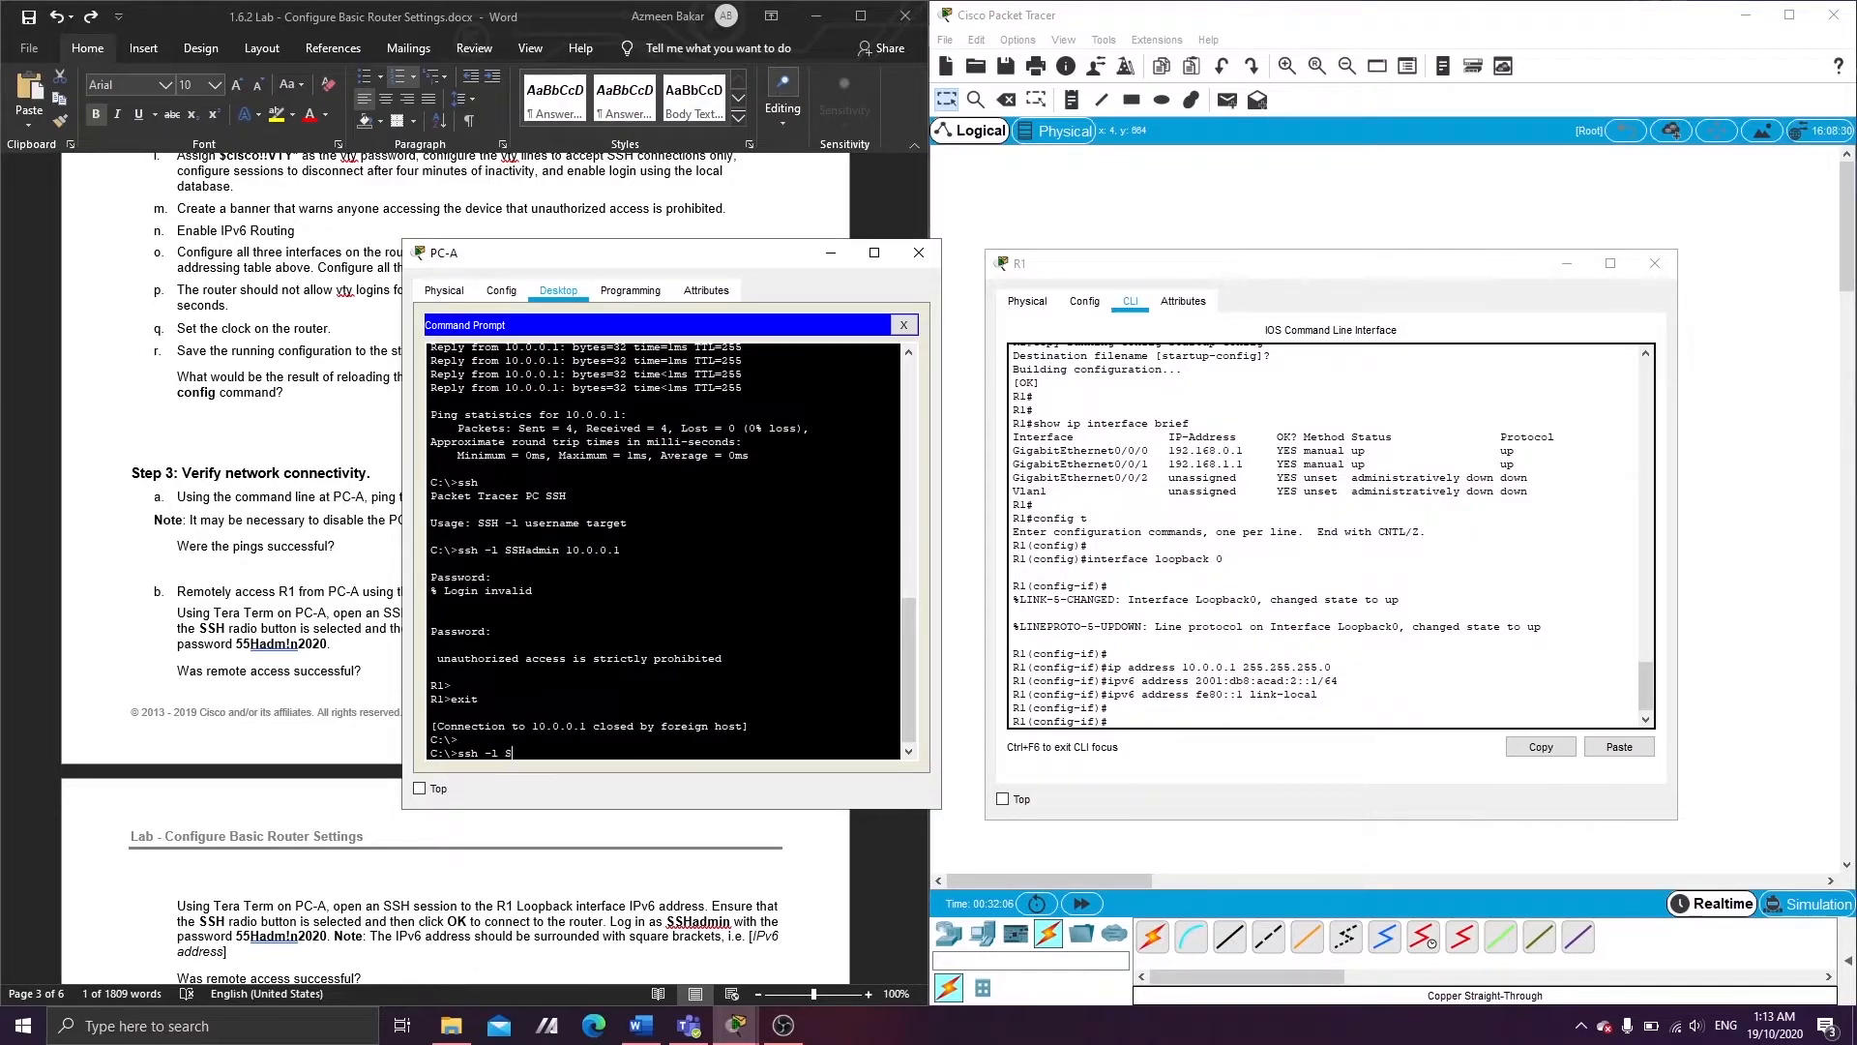
- Run ssh -l with the admin user to 2001:db8:acad:2::1 from PC-A and submit the password
{"action": "type", "text": "admin 2001:"}
{"action": "left_click", "coordinate": [1128, 718]}
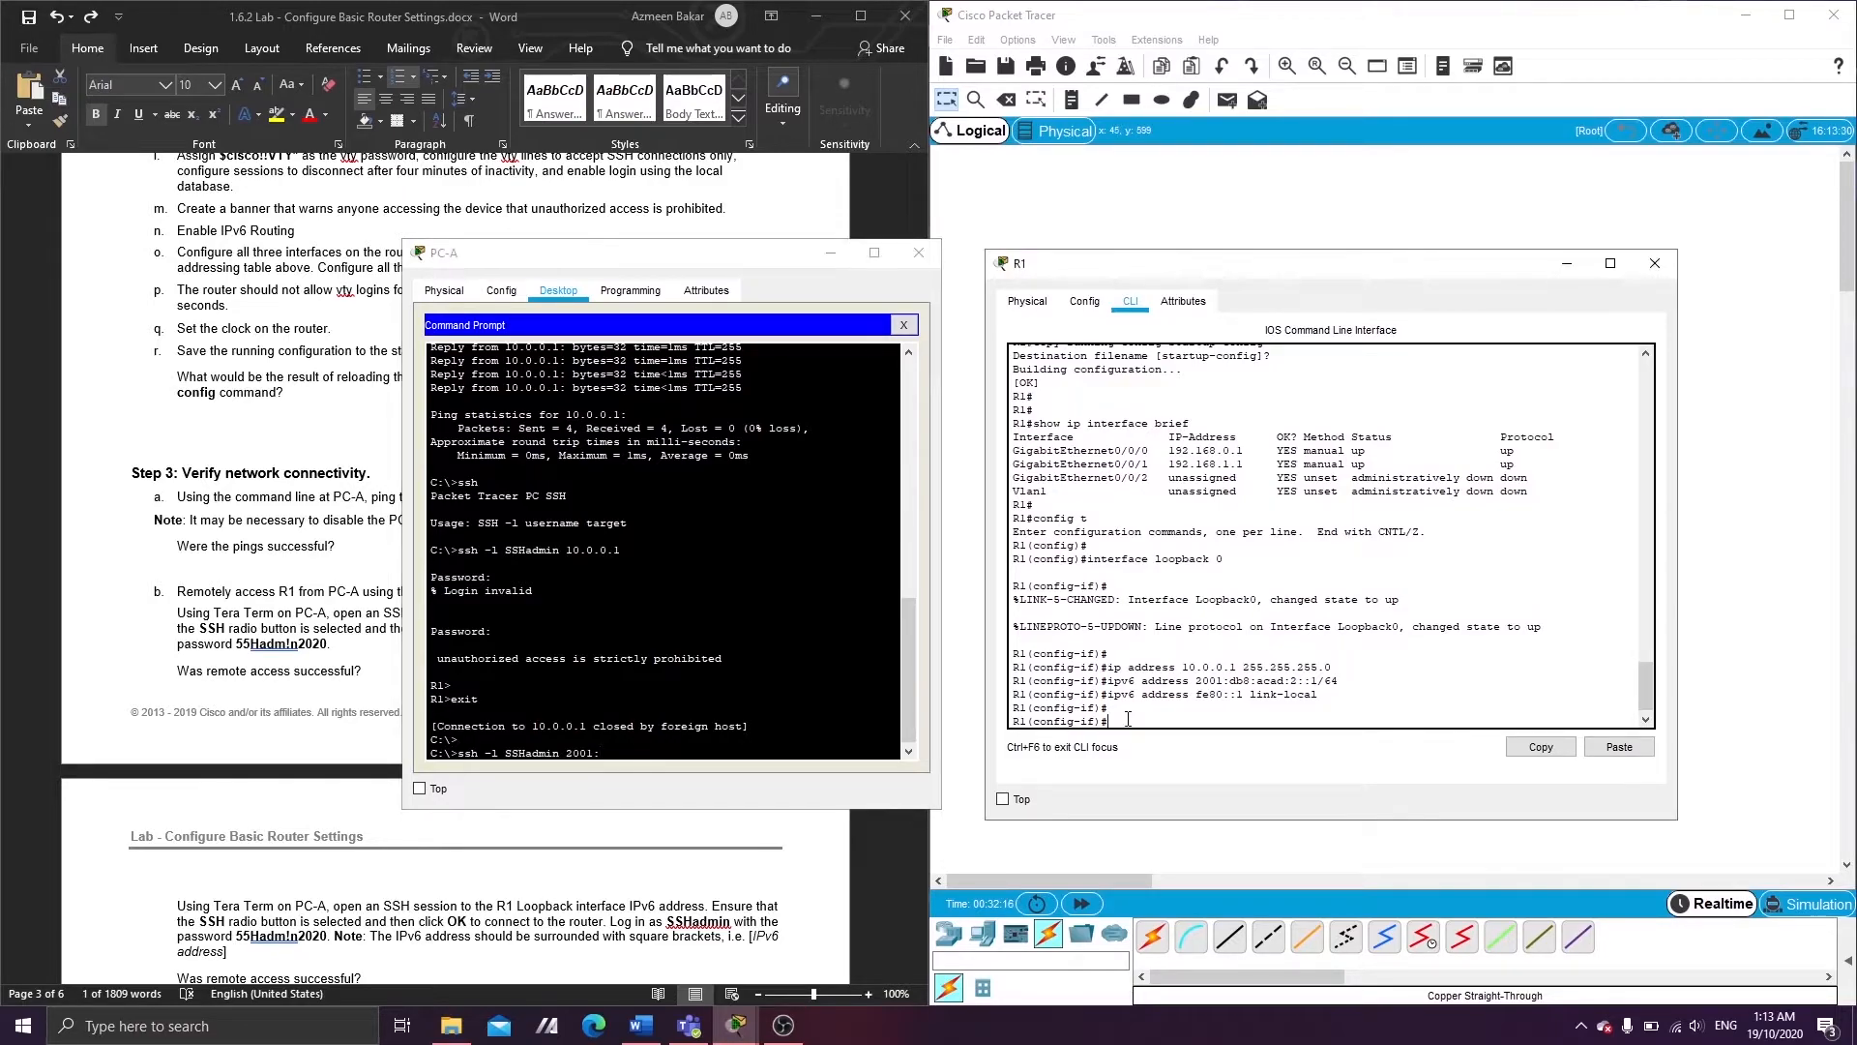
{"action": "key", "text": "Return"}
{"action": "left_click", "coordinate": [682, 740]}
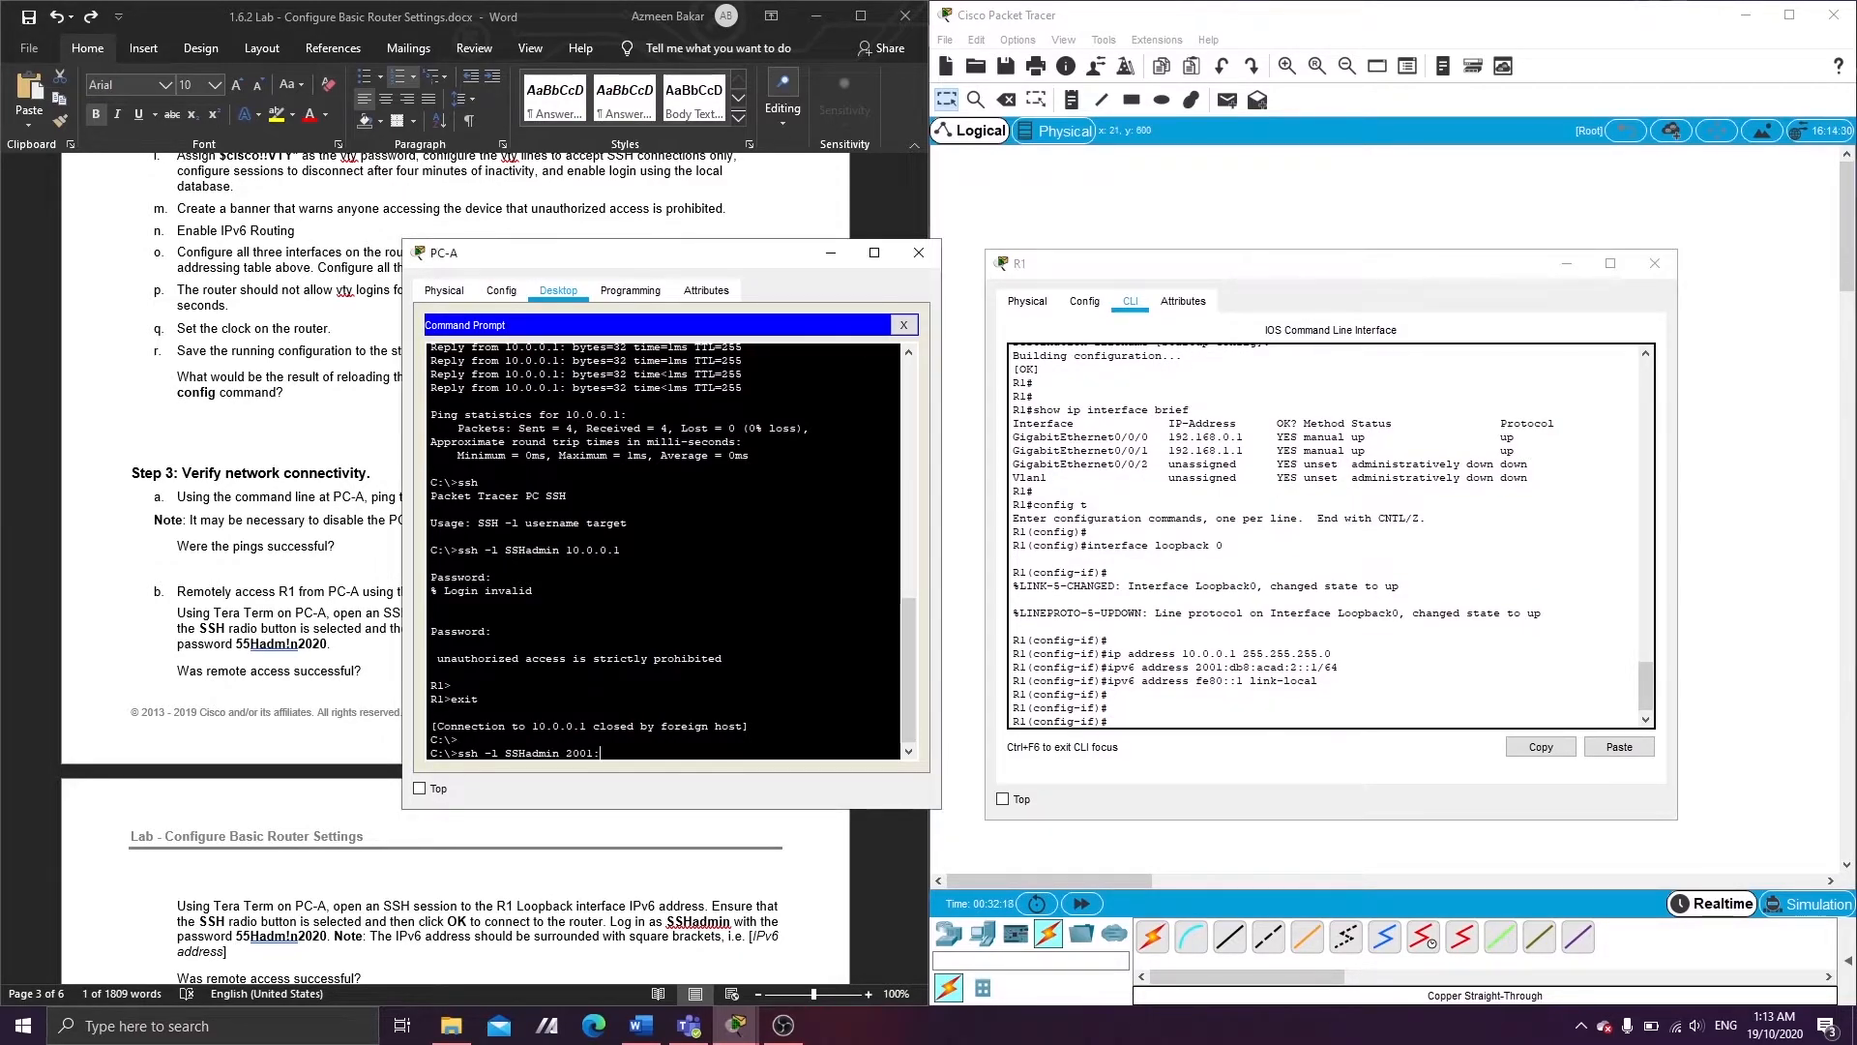
{"action": "type", "text": "db8:acad:2::1"}
{"action": "key", "text": "Return"}
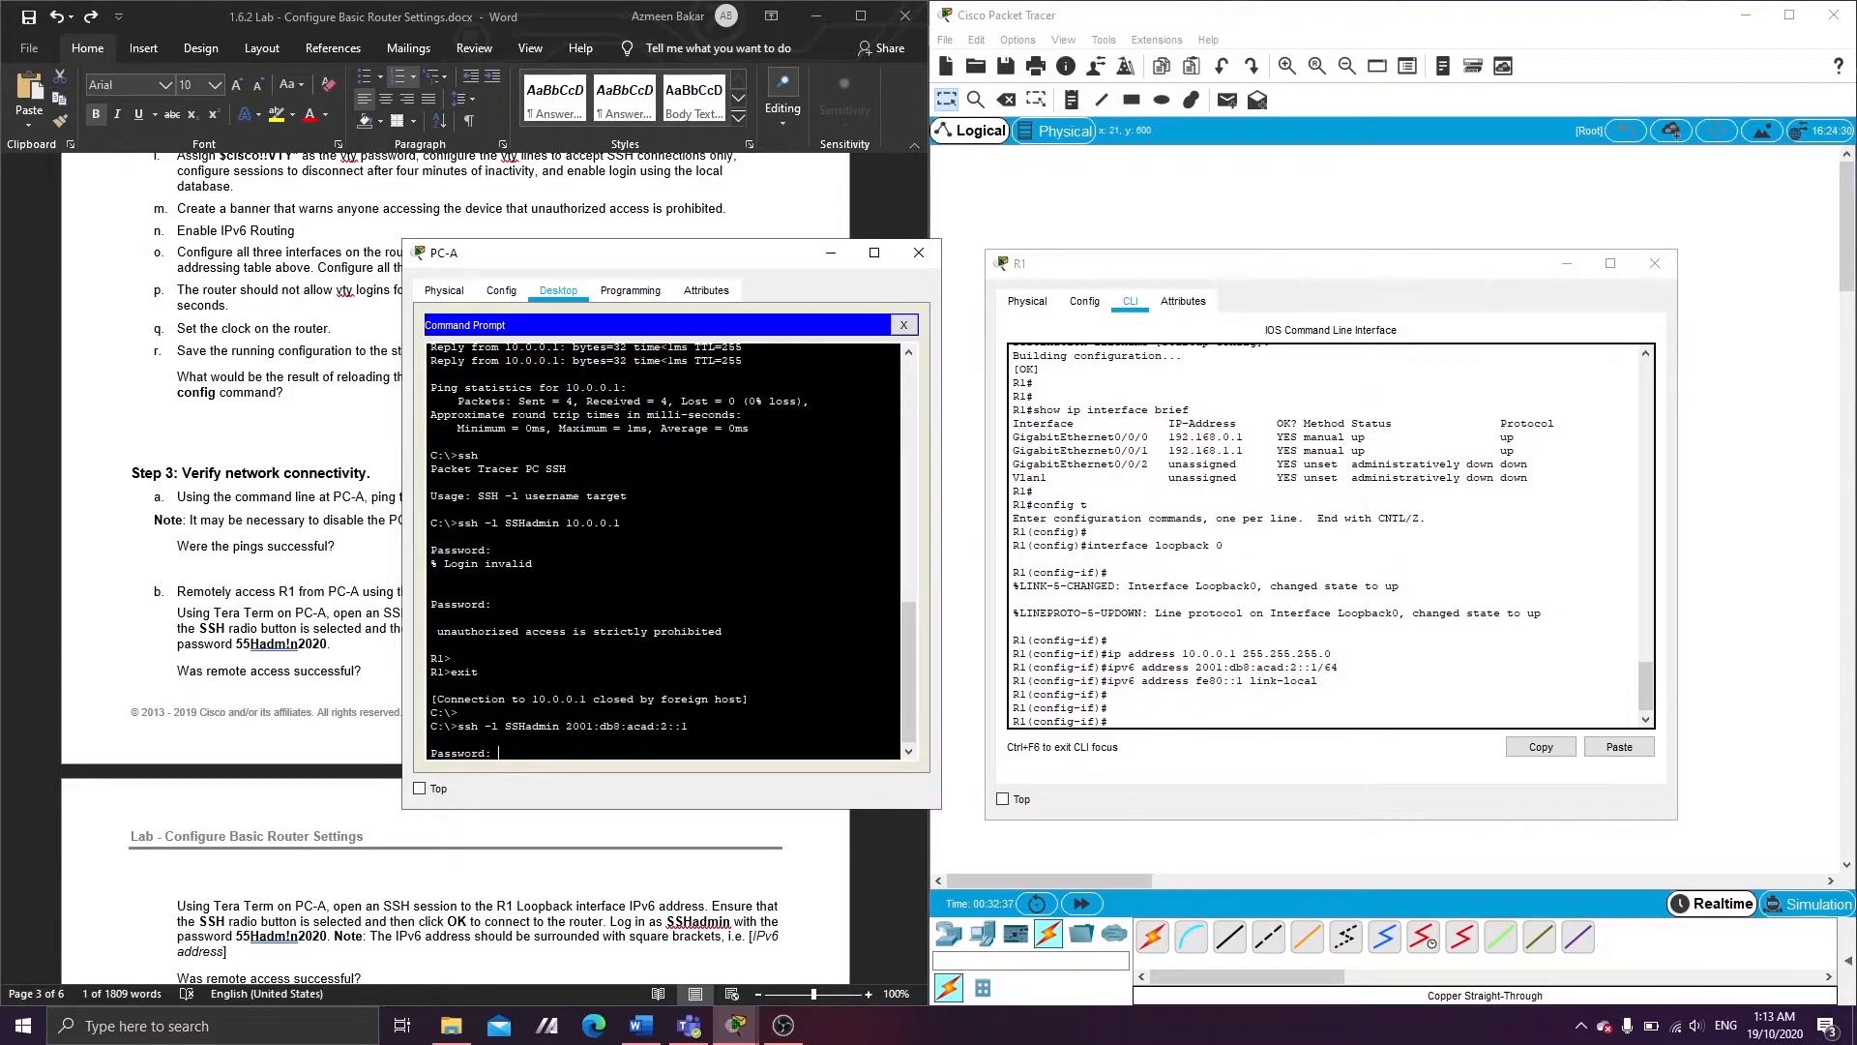
{"action": "key", "text": "Return"}
{"action": "key", "text": "Return"}
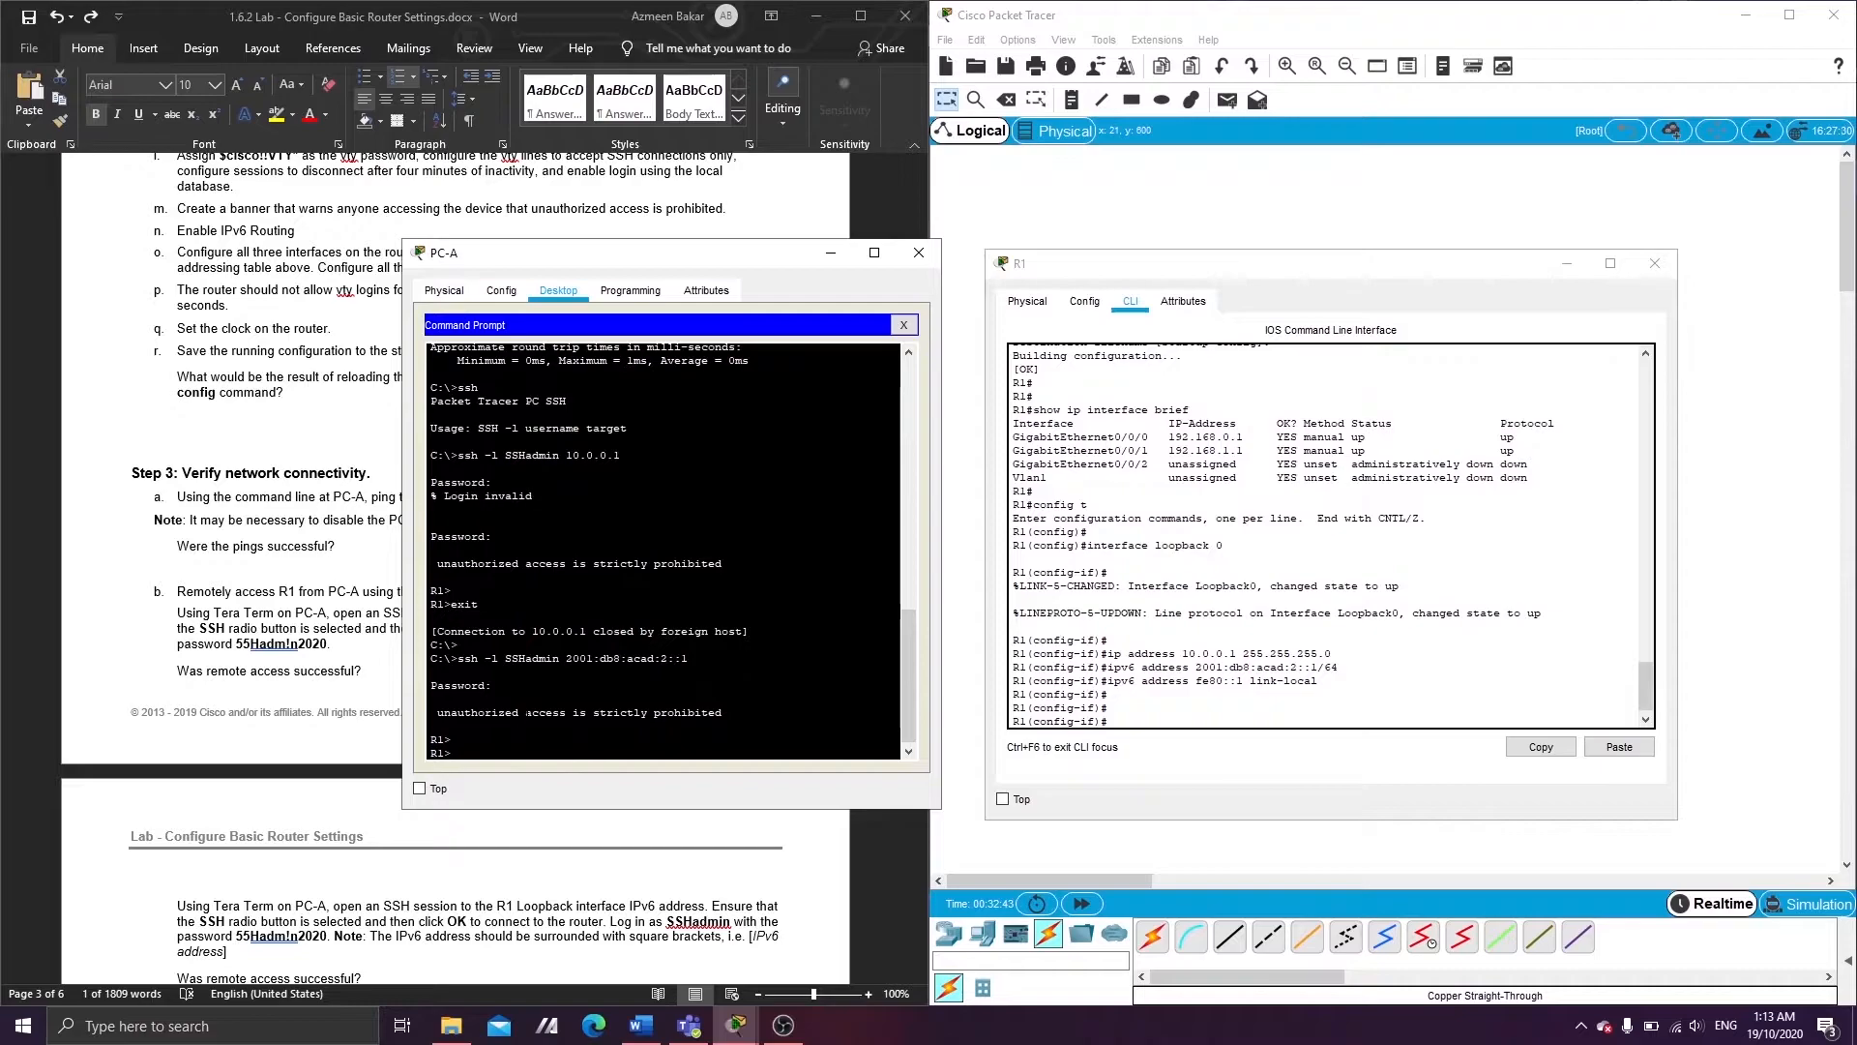
{"action": "left_click", "coordinate": [236, 721]}
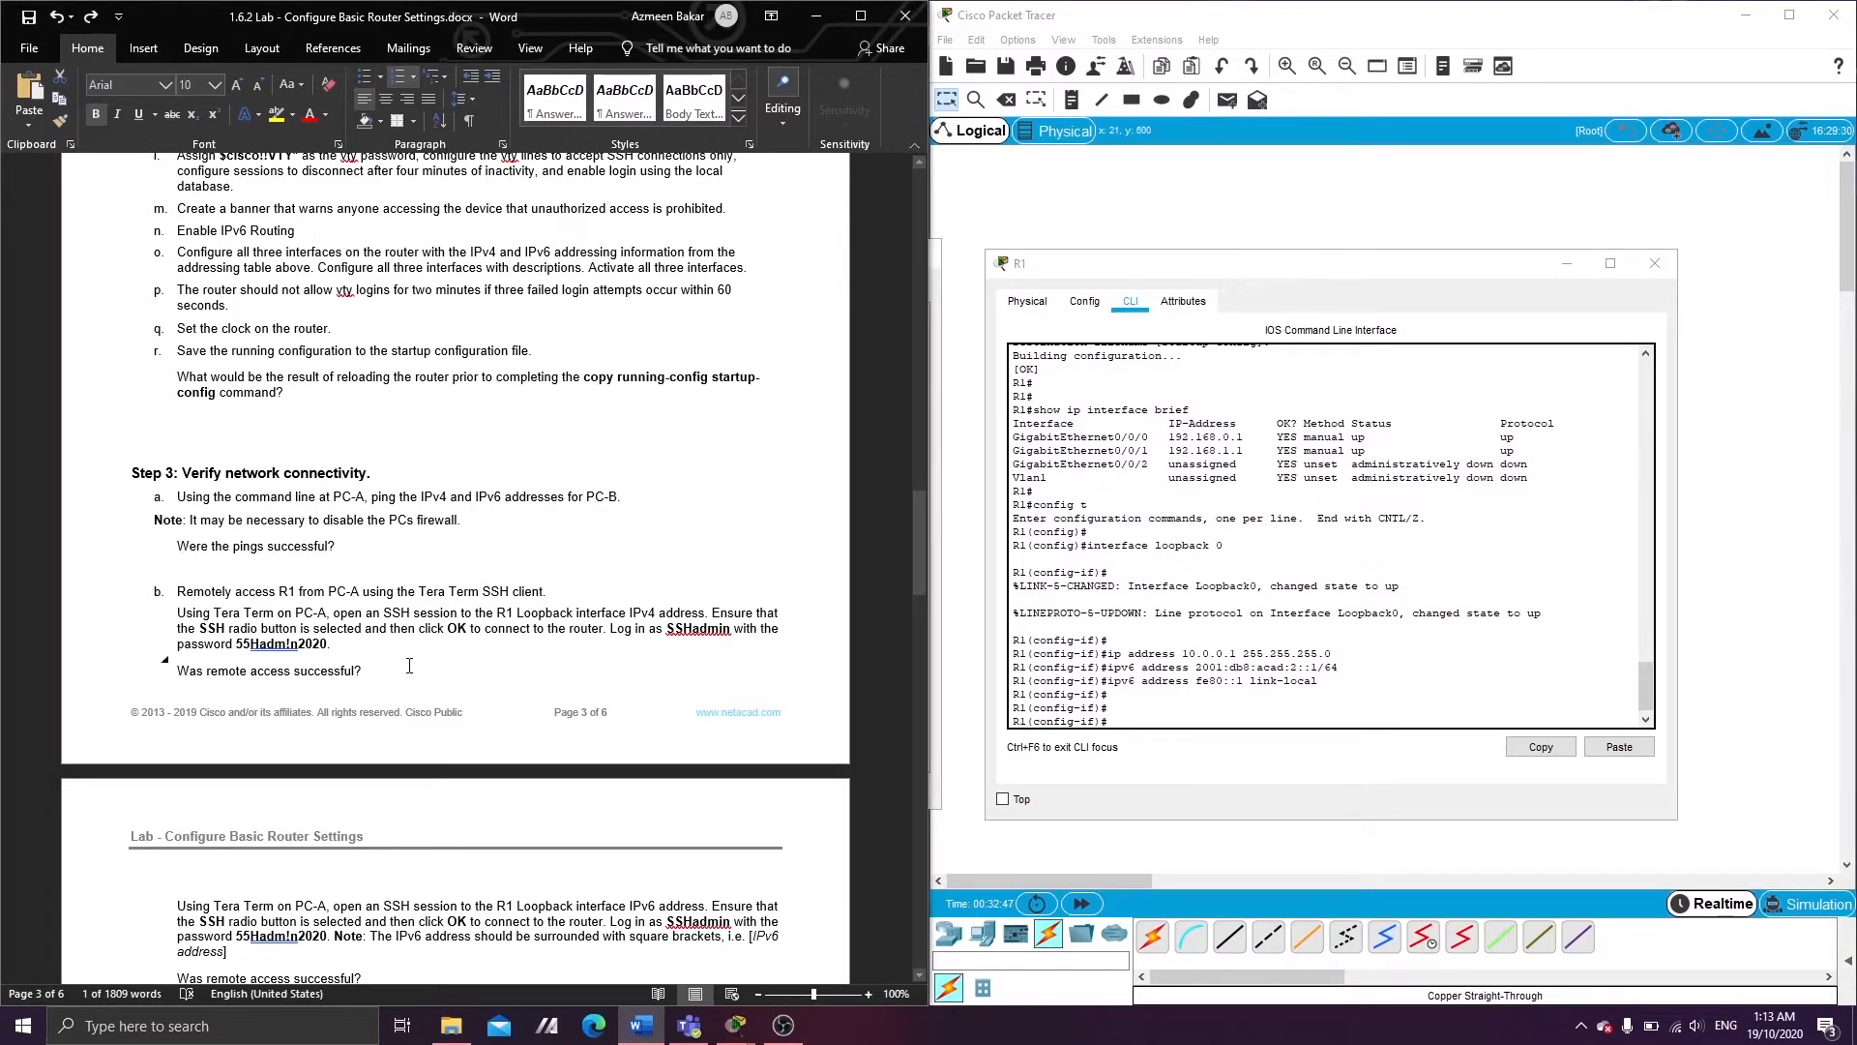
- Scroll through the lab instructions, checking PC-A's command prompt along the way
{"action": "scroll", "coordinate": [422, 822], "scroll_direction": "down", "scroll_amount": 2}
{"action": "scroll", "coordinate": [424, 793], "scroll_direction": "down", "scroll_amount": 1}
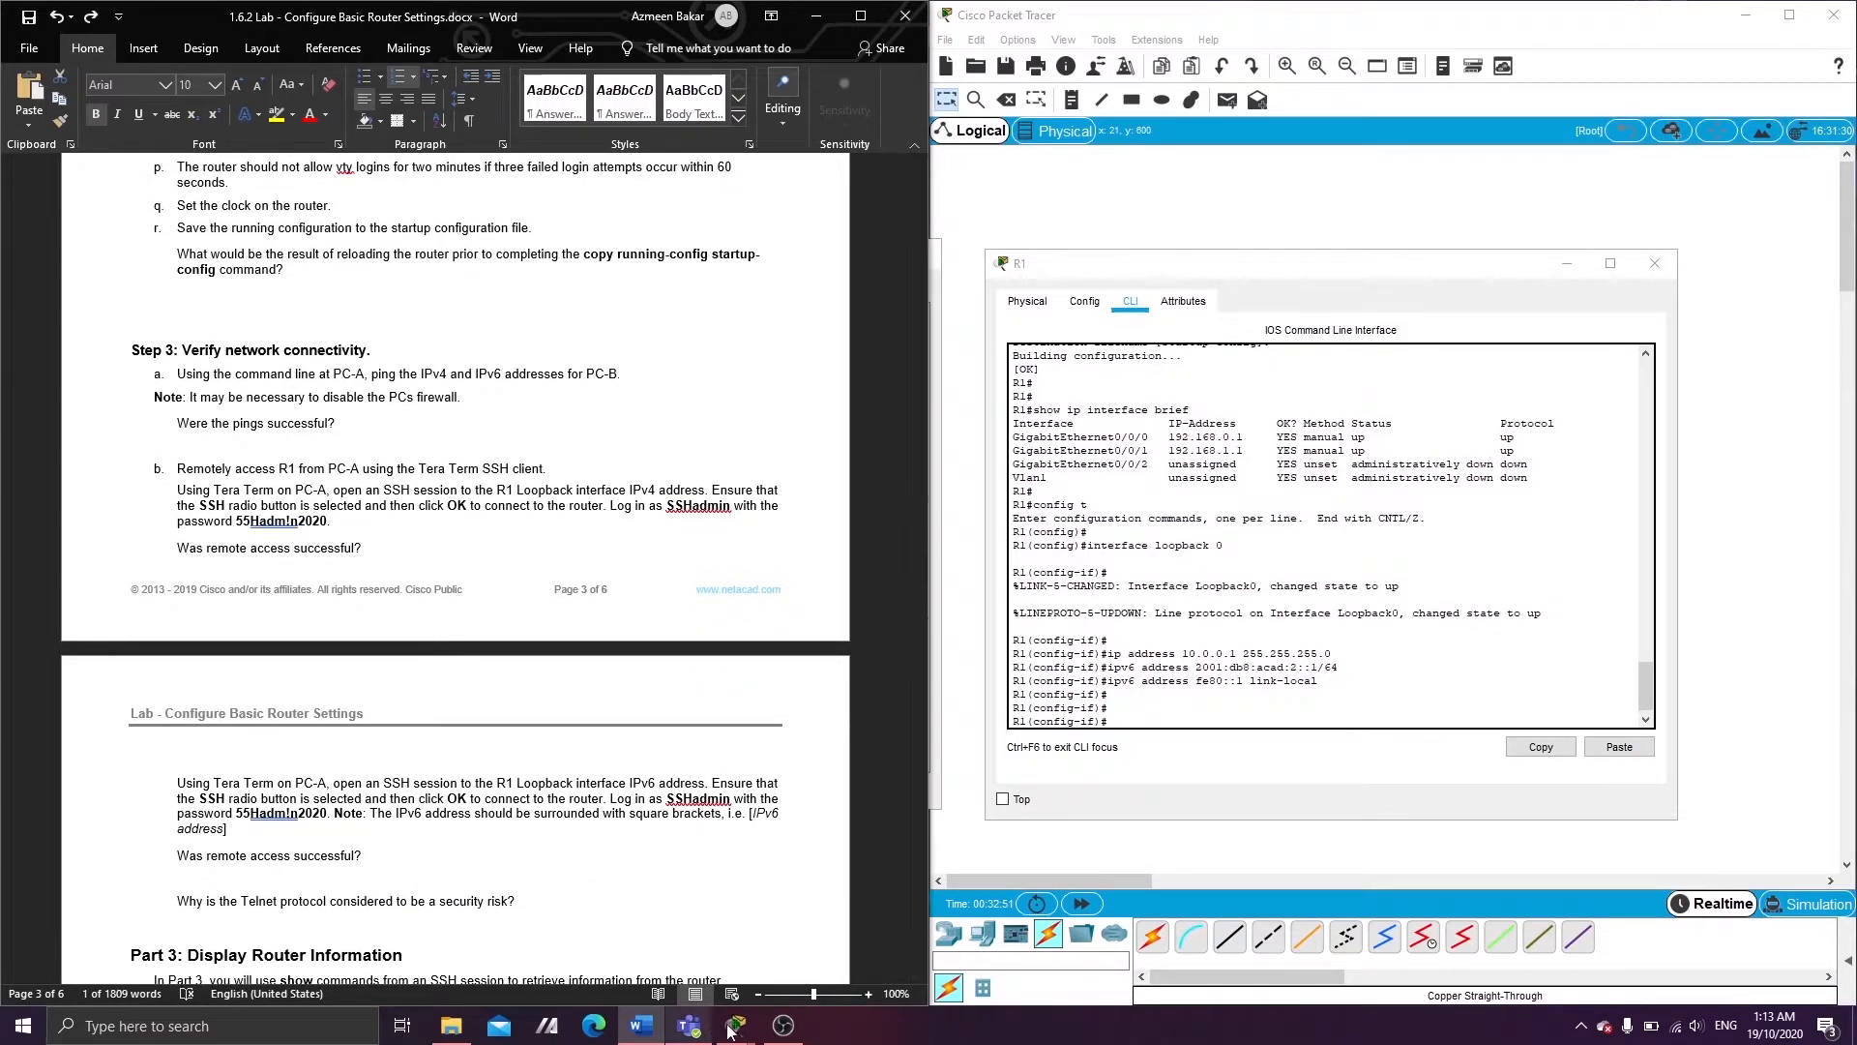
{"action": "mouse_move", "coordinate": [733, 1030]}
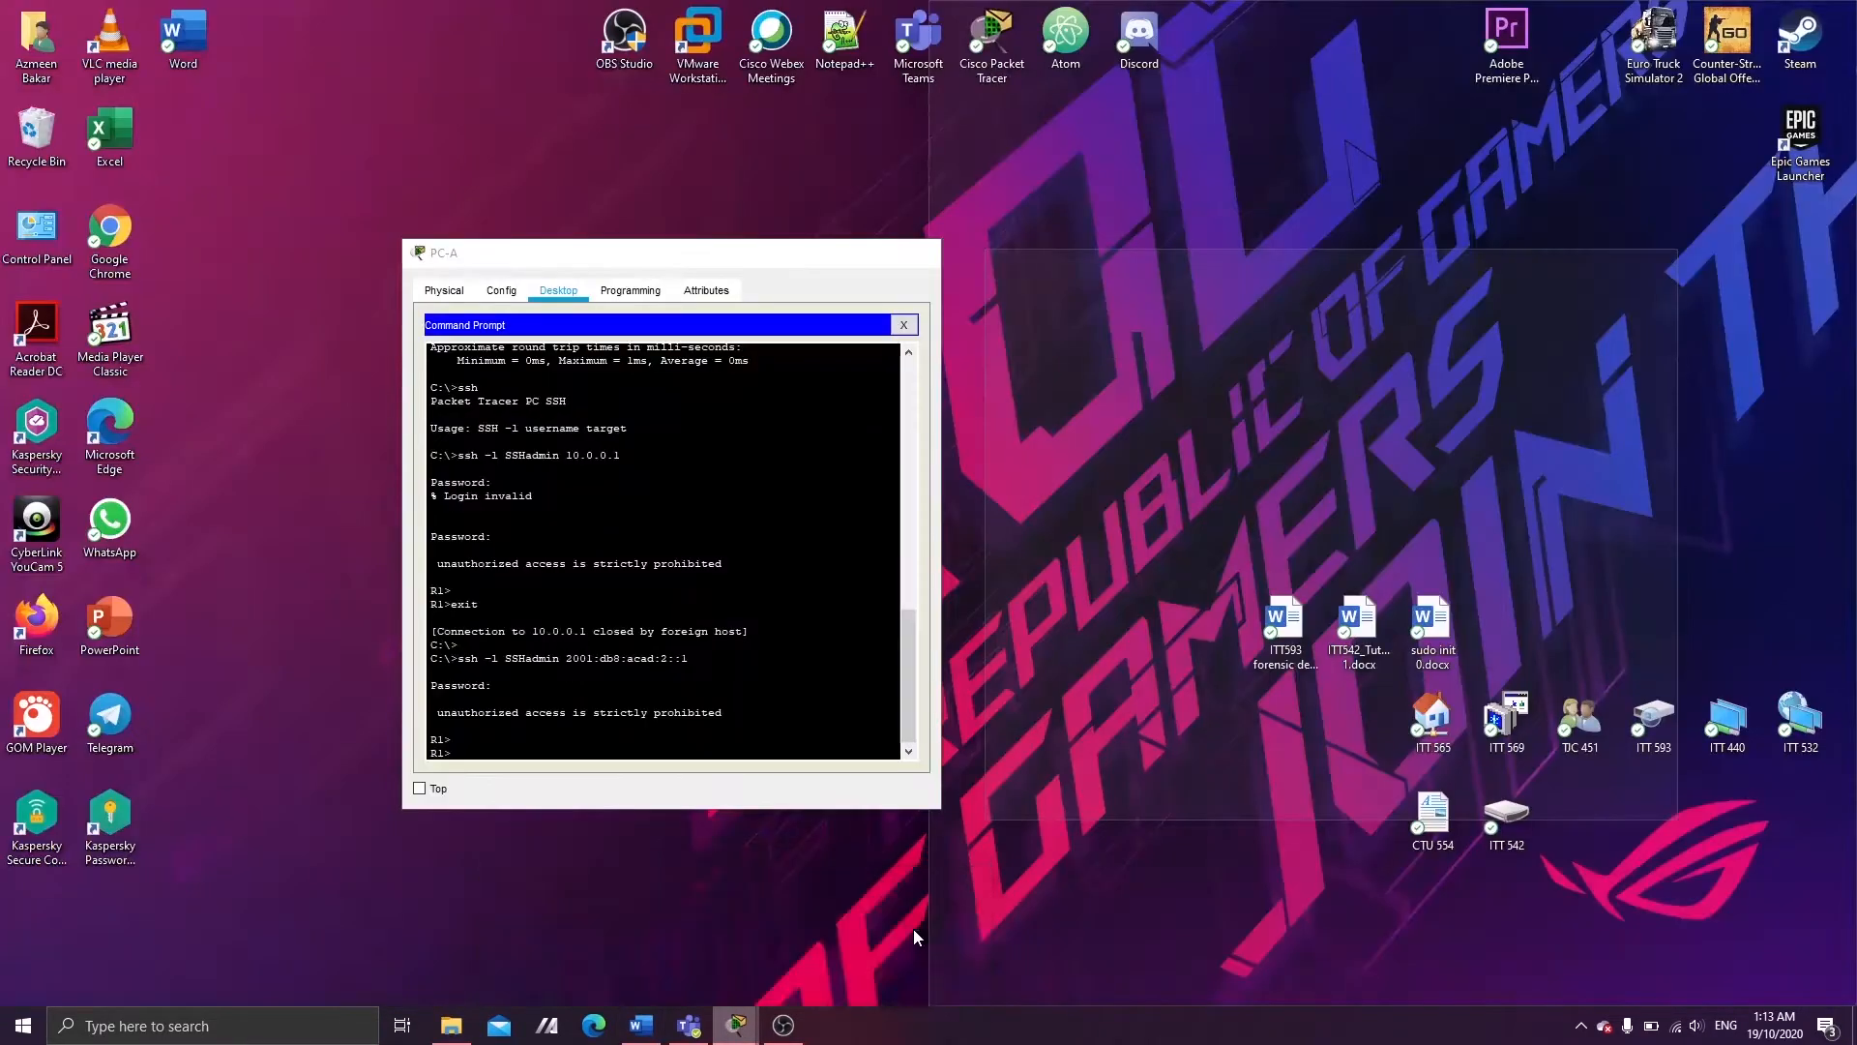
{"action": "left_click", "coordinate": [914, 928]}
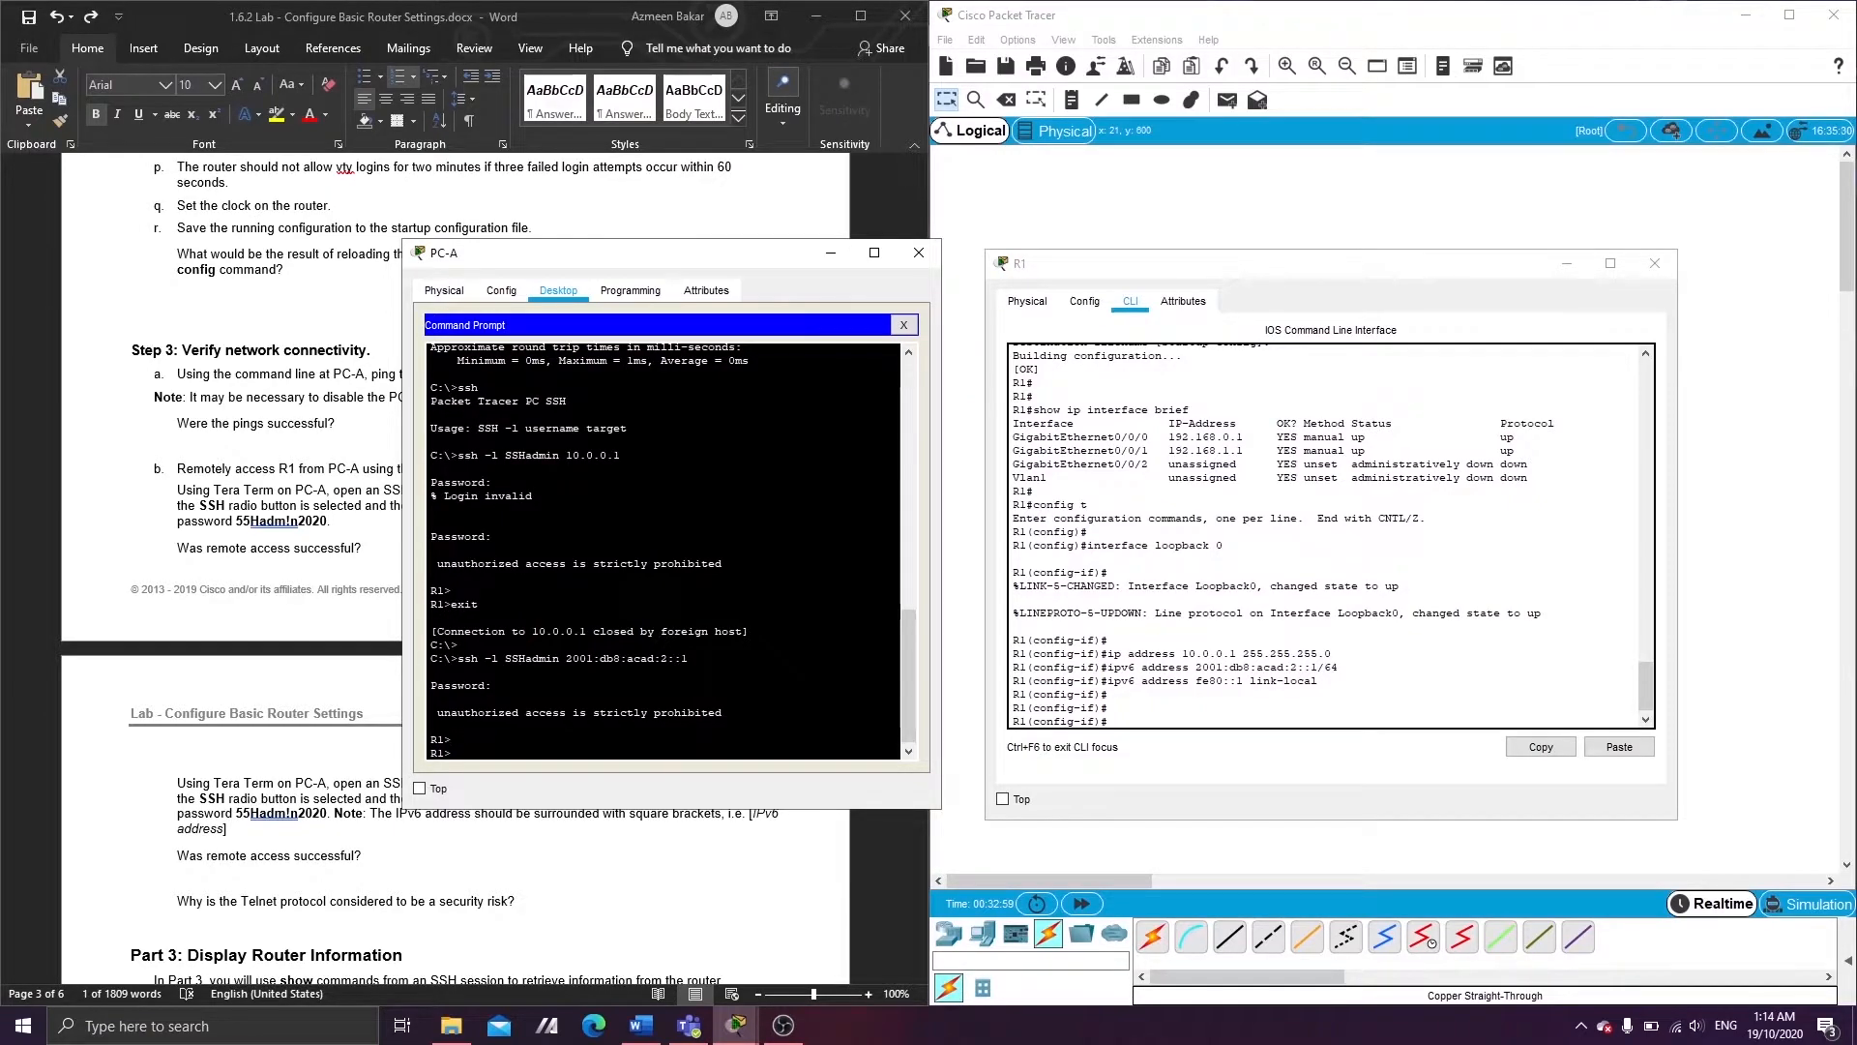
{"action": "left_click", "coordinate": [329, 846]}
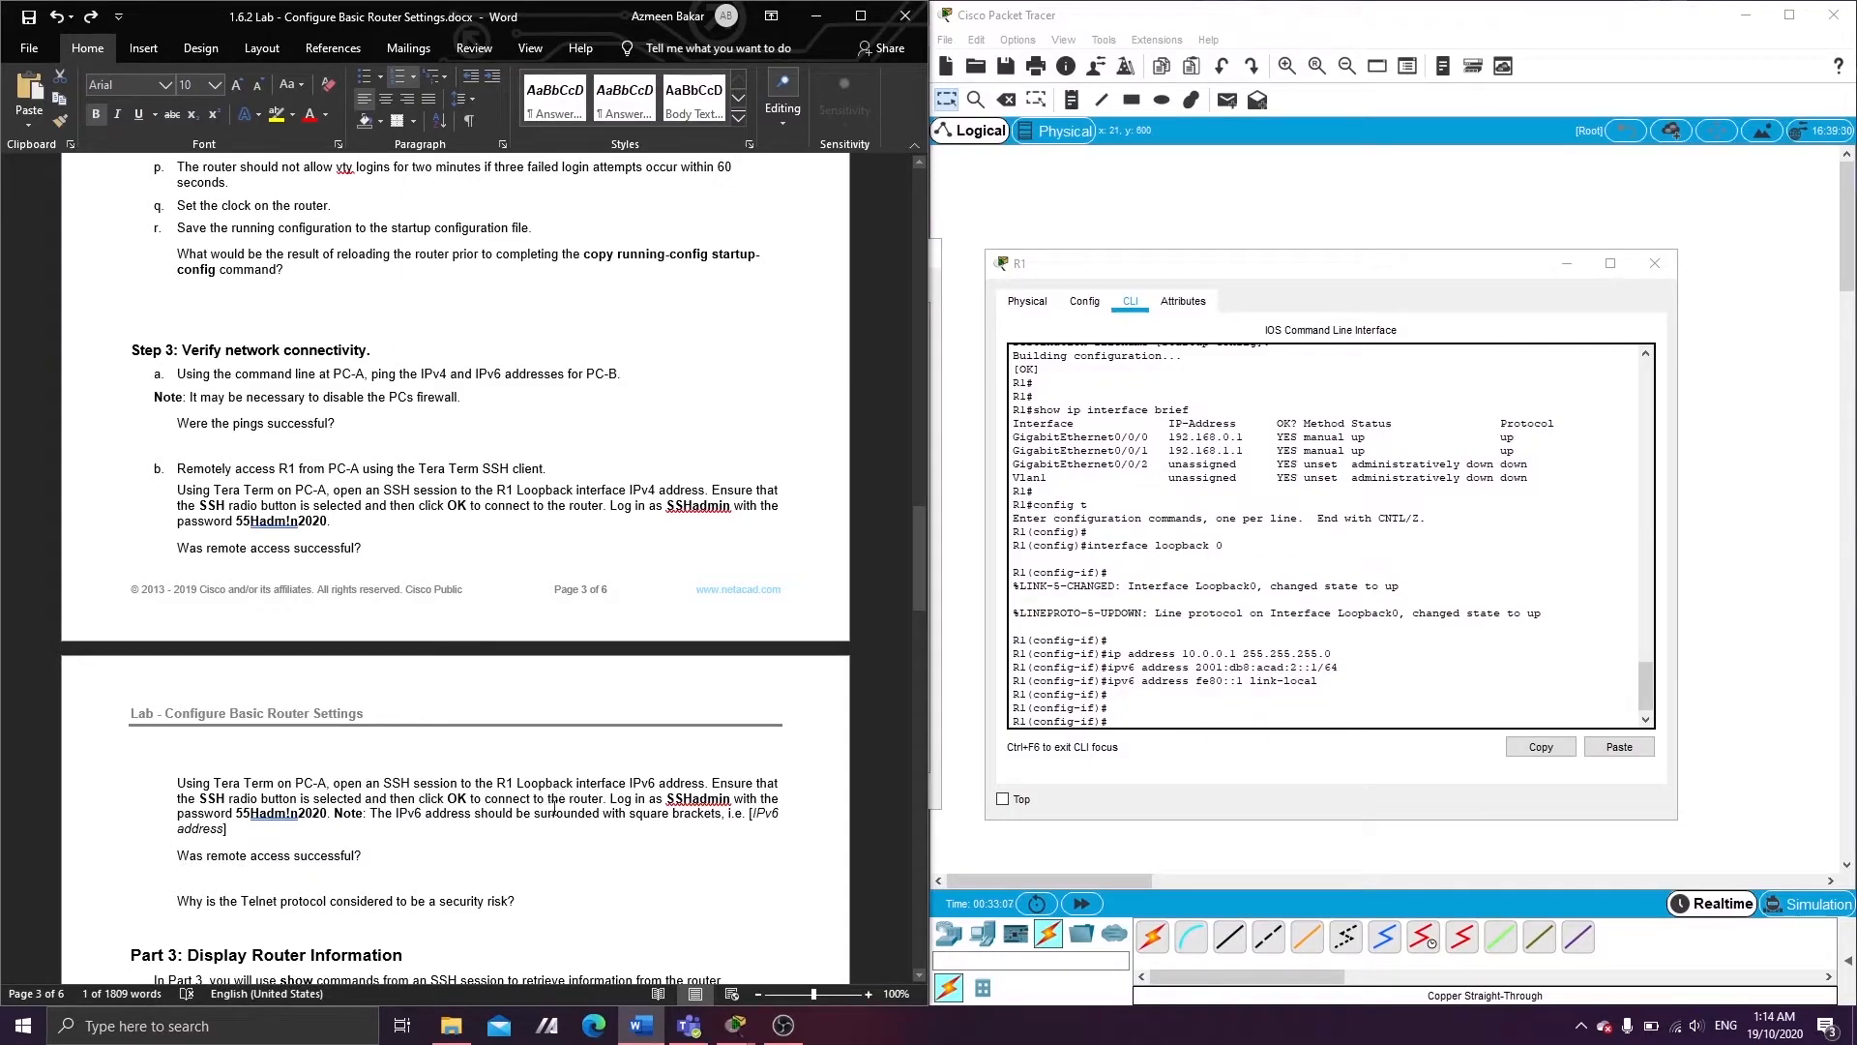
- Type exit at R1> in PC-A's window to close the IPv6 SSH session and return to C:\>
{"action": "mouse_move", "coordinate": [717, 1016]}
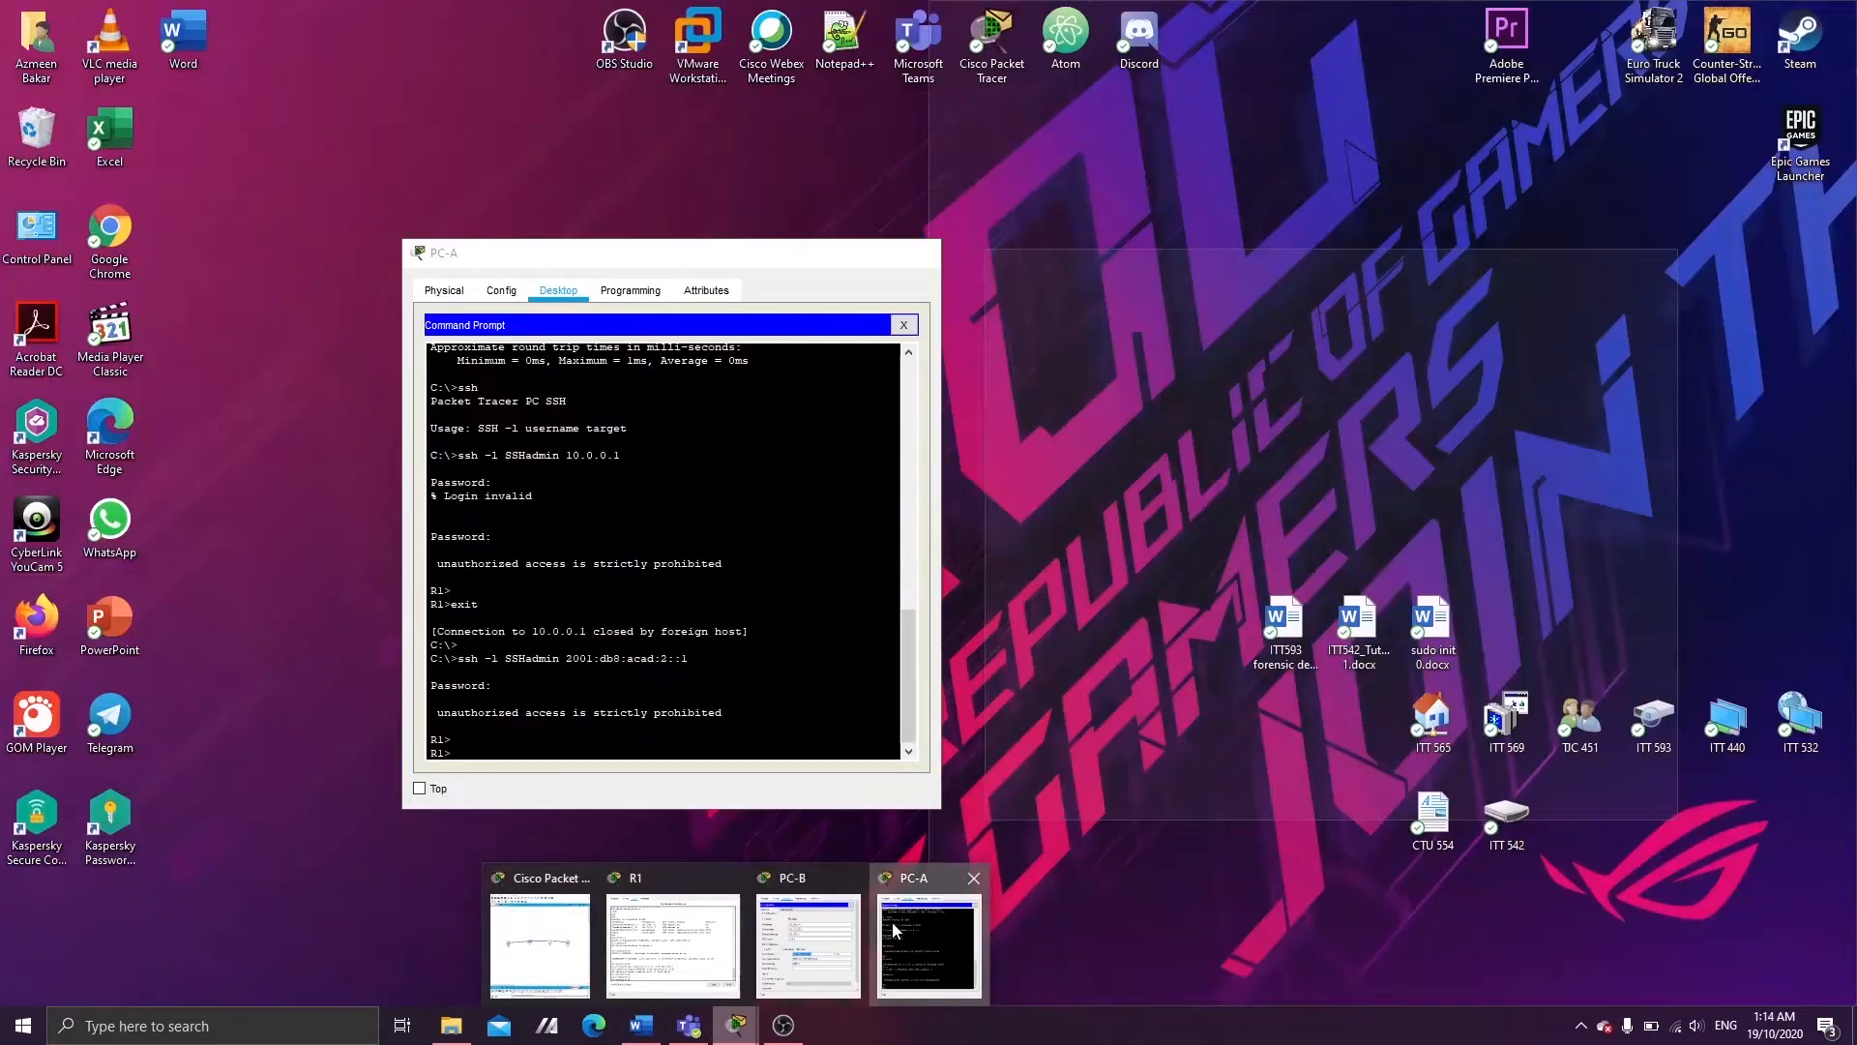
{"action": "left_click", "coordinate": [892, 921]}
{"action": "key", "text": "Return"}
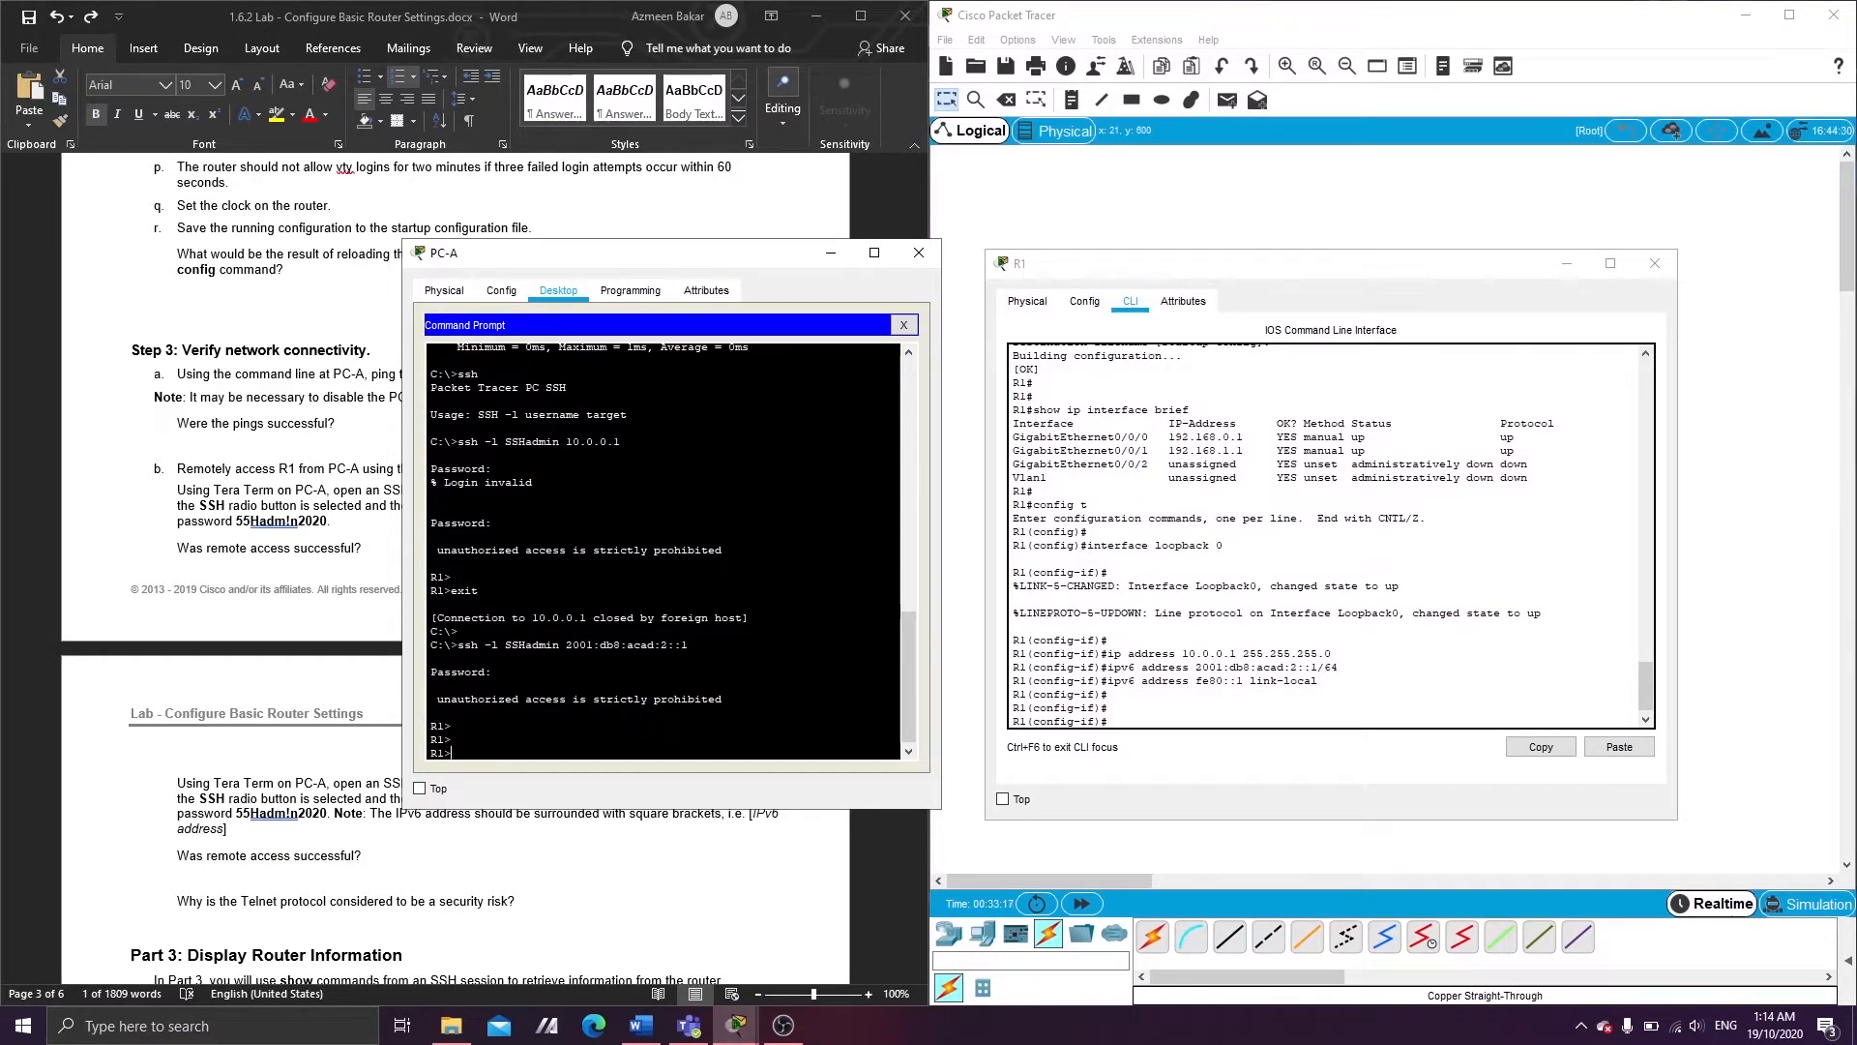
{"action": "type", "text": "exit"}
{"action": "key", "text": "Return"}
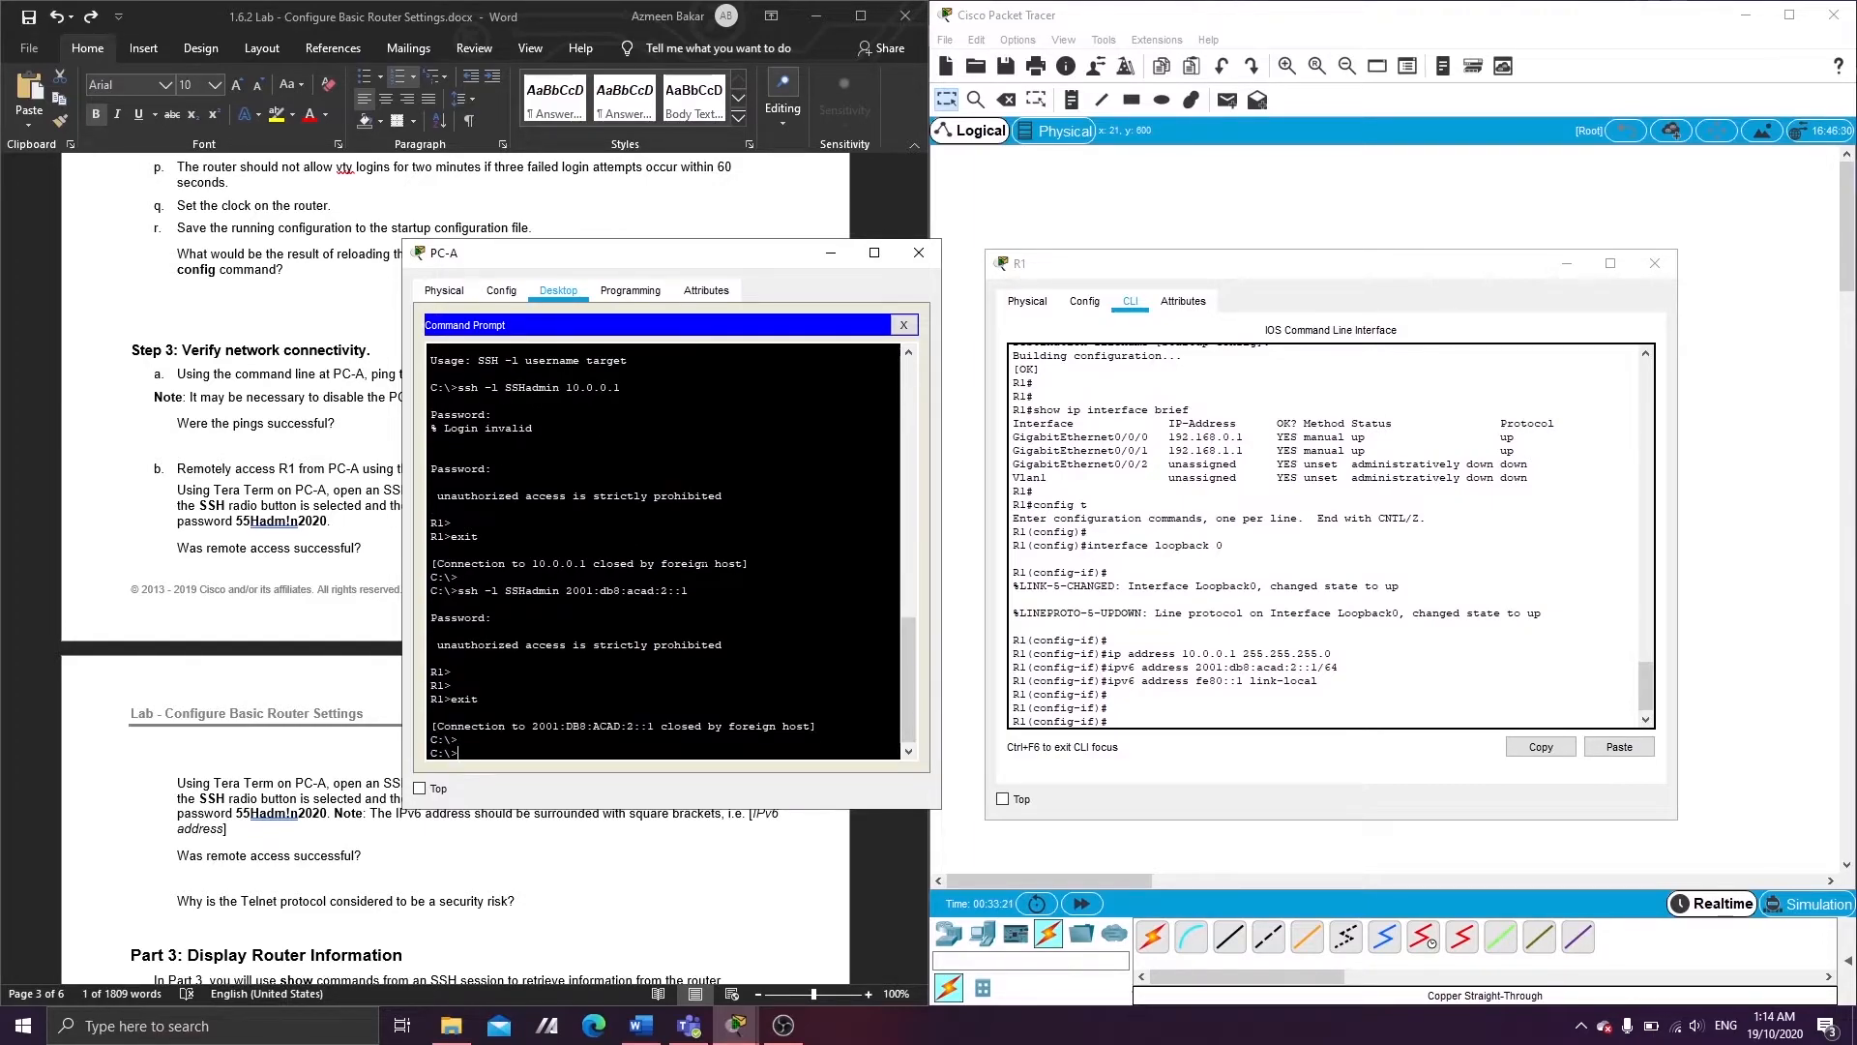
- Minimise R1's console, read ahead in the lab, and open PC-B's Desktop with IP Configuration closed
{"action": "left_click", "coordinate": [1559, 269]}
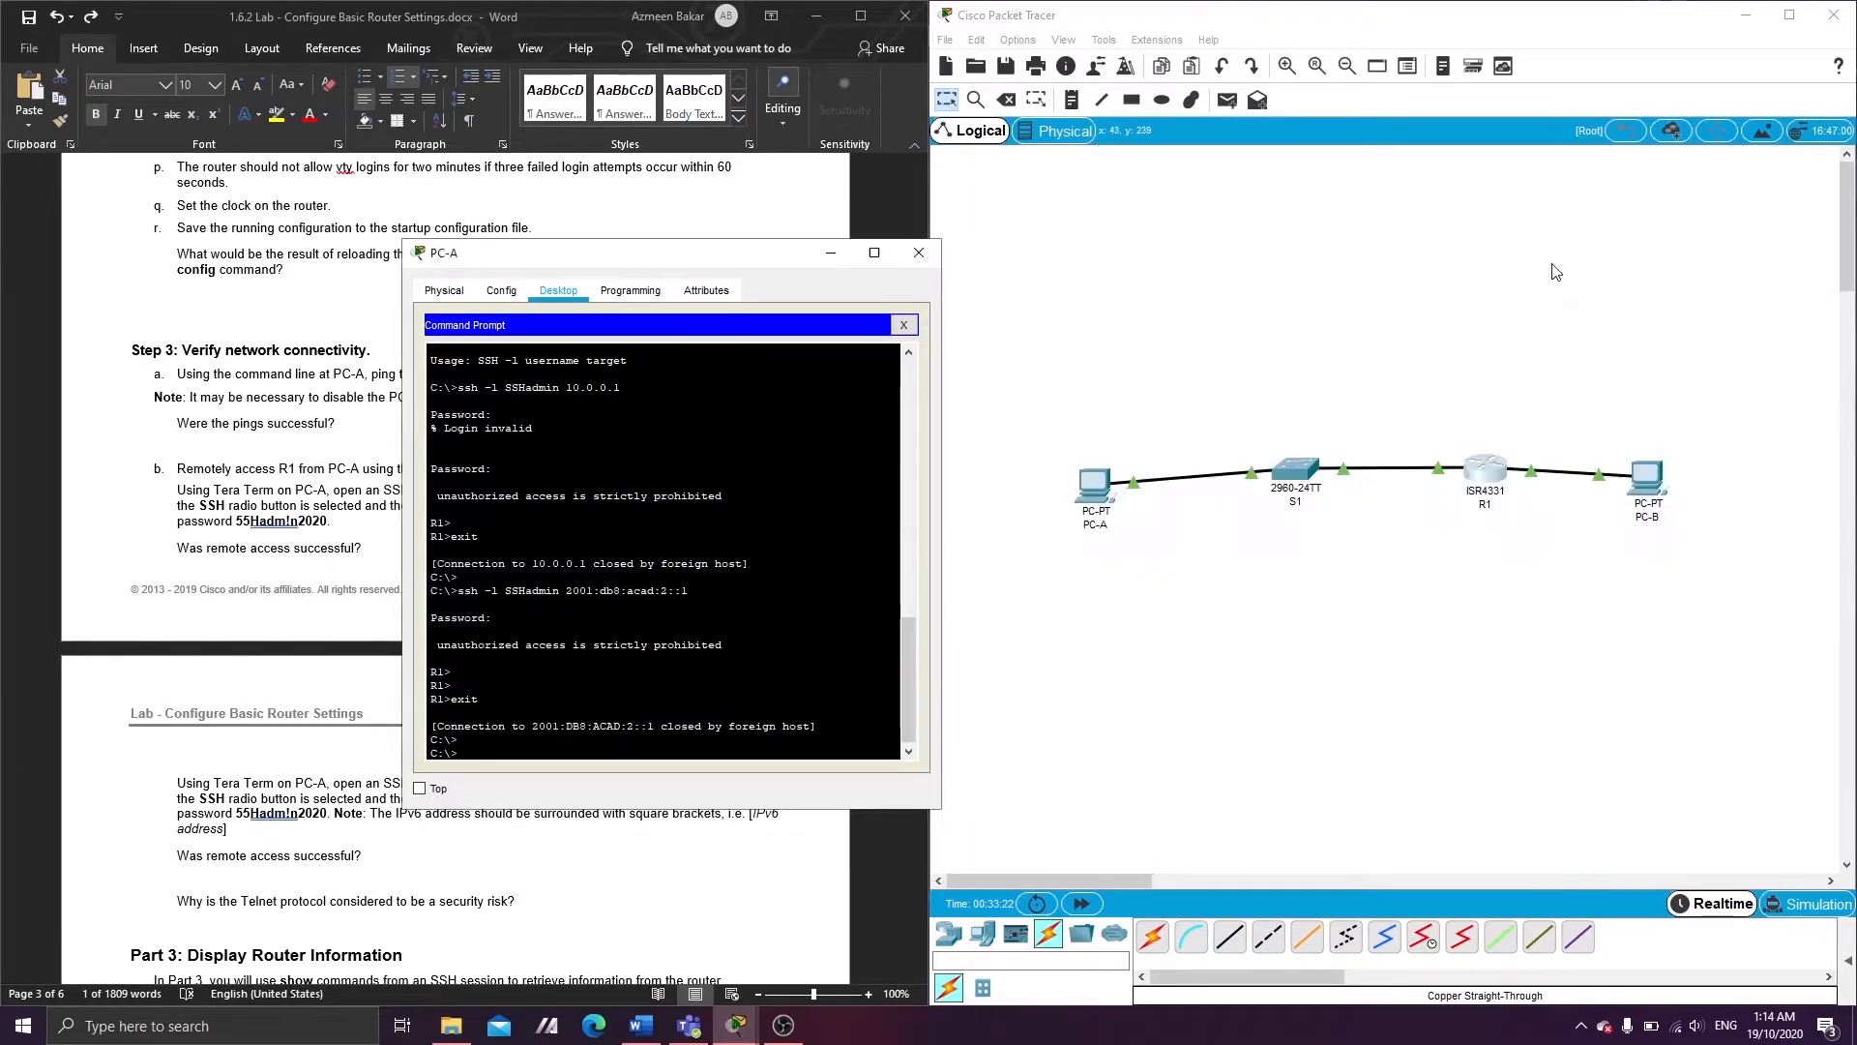
{"action": "left_click", "coordinate": [348, 880]}
{"action": "scroll", "coordinate": [348, 880], "scroll_direction": "down", "scroll_amount": 1}
{"action": "scroll", "coordinate": [348, 880], "scroll_direction": "down", "scroll_amount": 10}
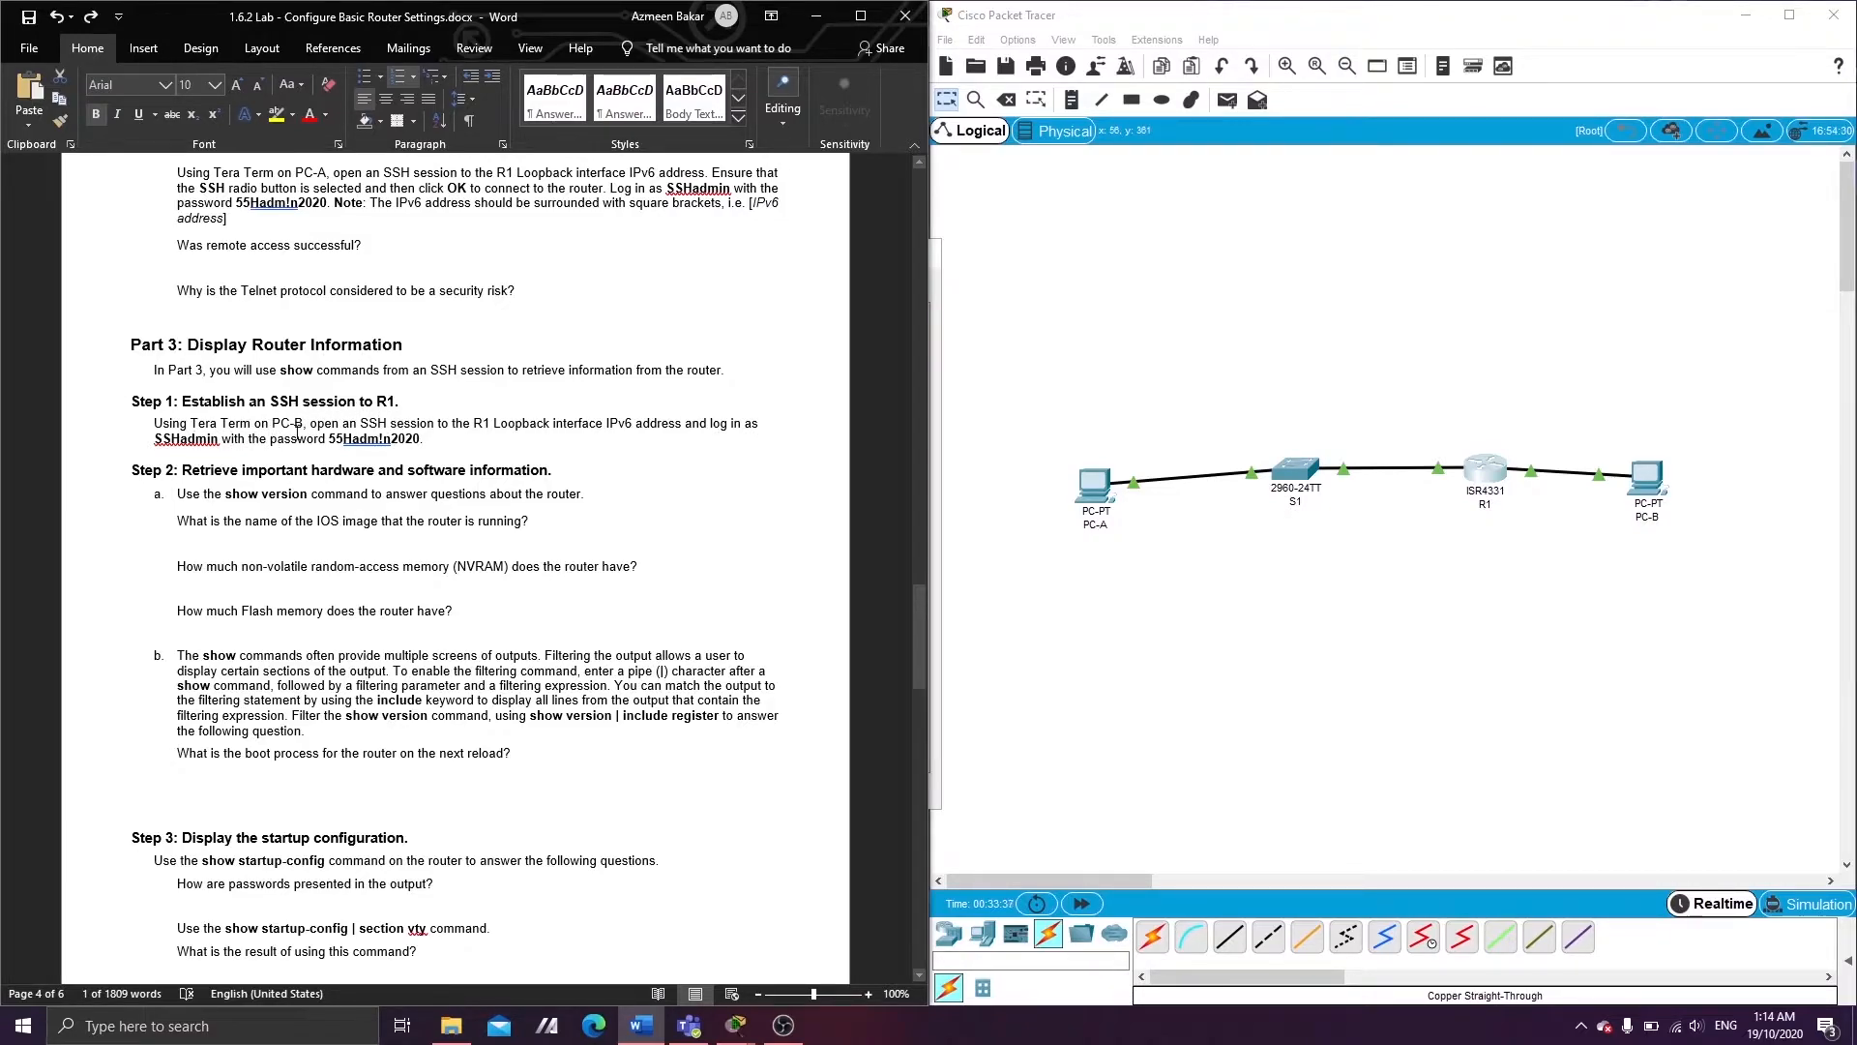
{"action": "left_click", "coordinate": [1645, 477]}
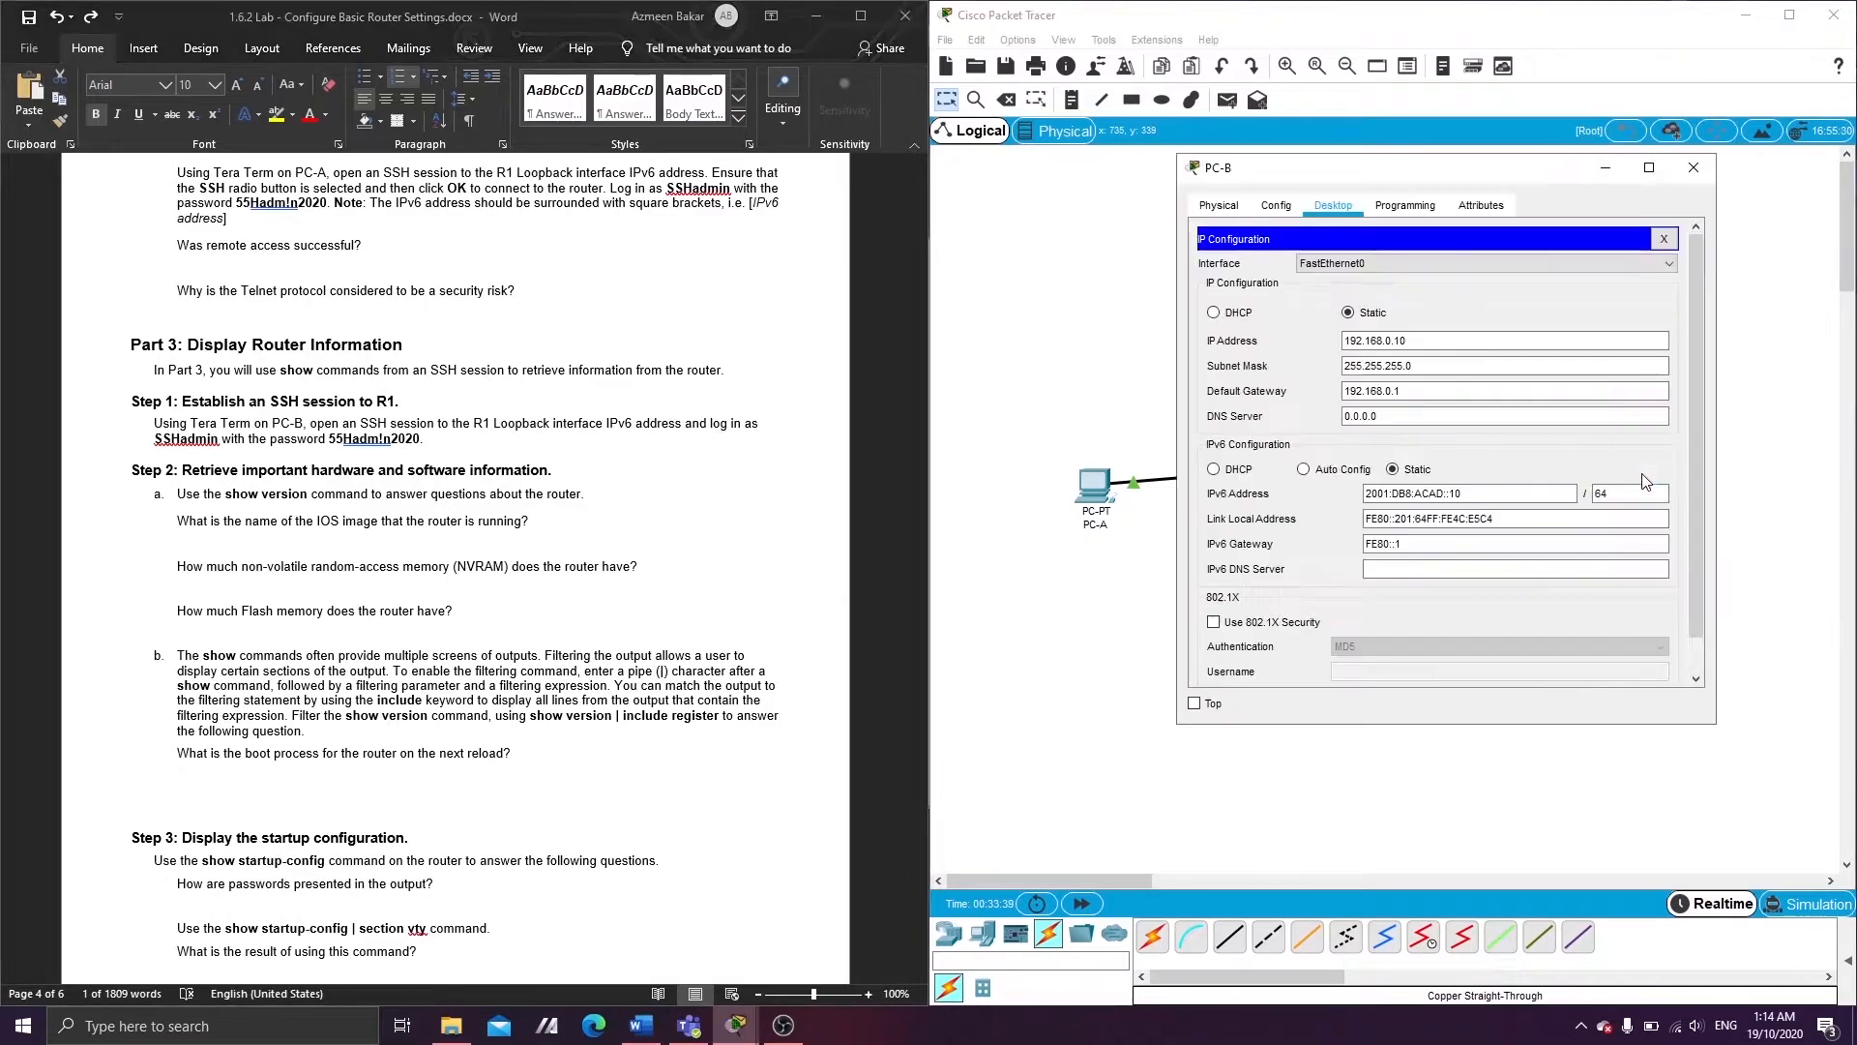
{"action": "left_click", "coordinate": [1664, 238]}
- Open PC-B's Command Prompt and copy the IPv6 ssh command line from PC-A's window
{"action": "left_click", "coordinate": [1588, 276]}
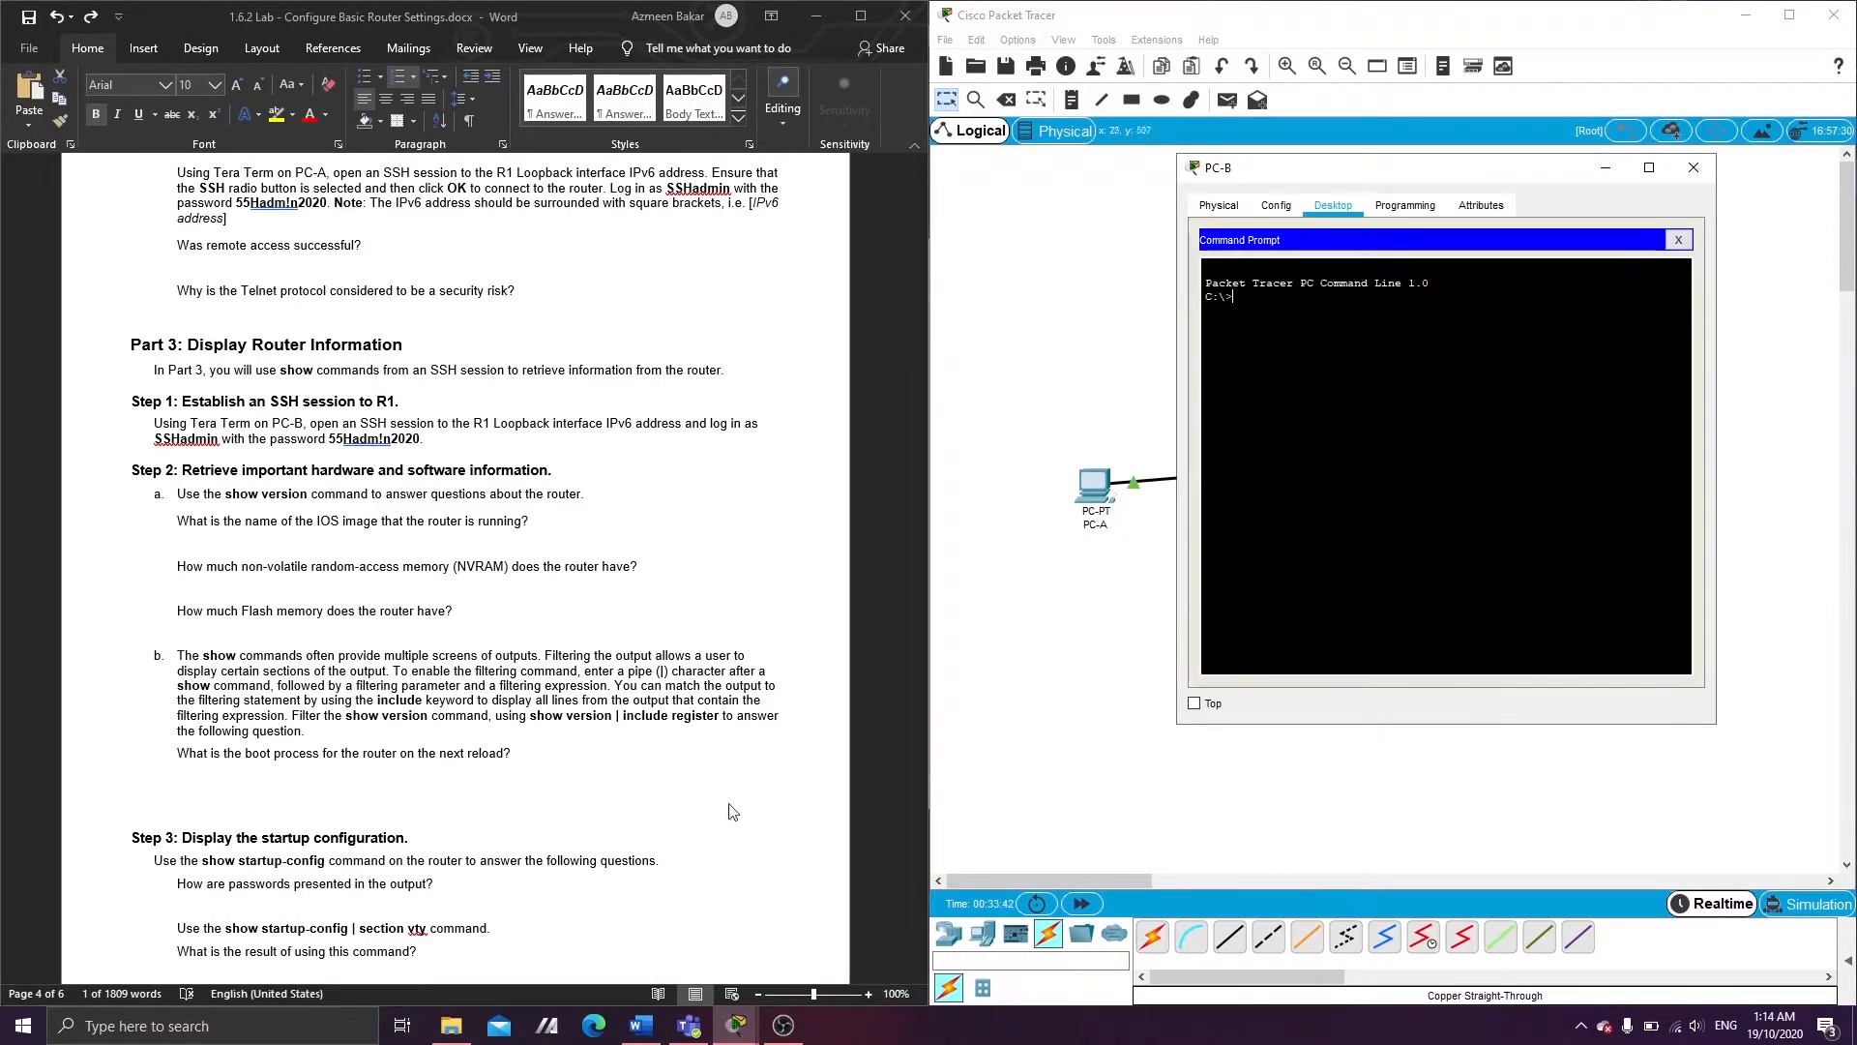
{"action": "left_click", "coordinate": [784, 1025]}
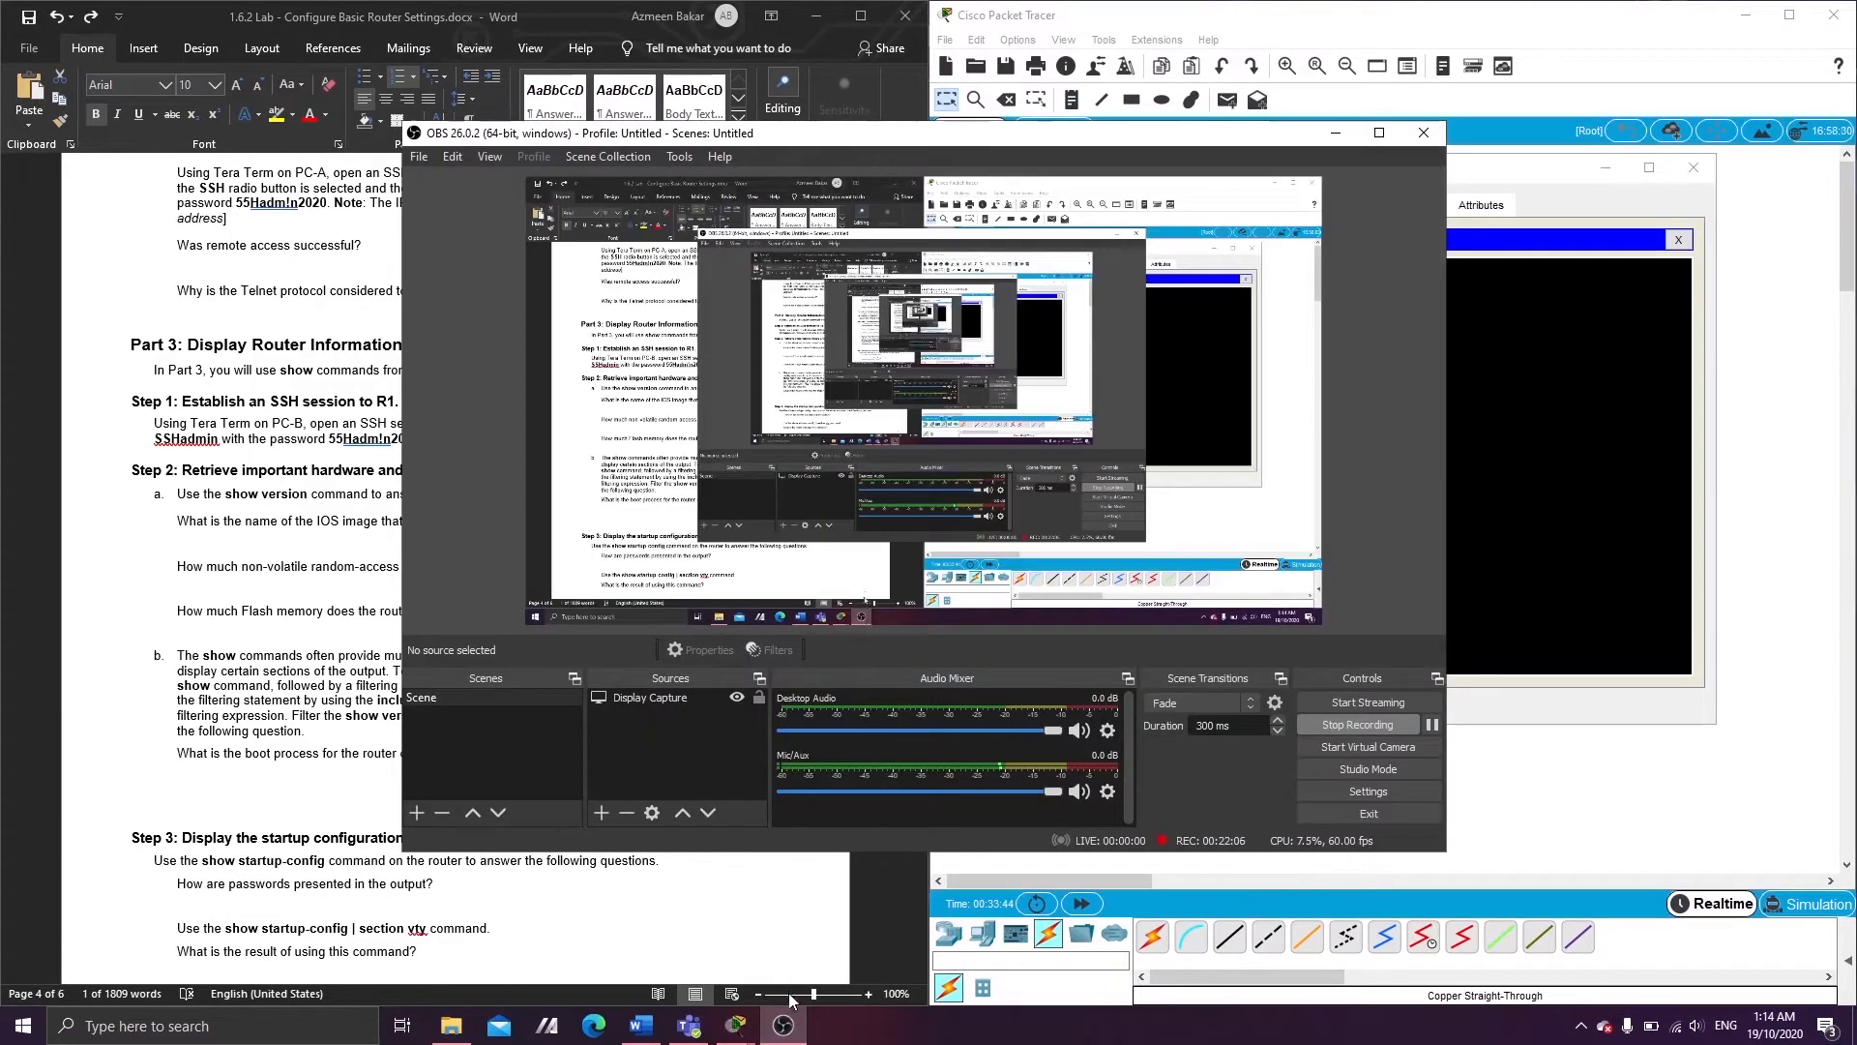
{"action": "left_click", "coordinate": [783, 1025]}
{"action": "mouse_move", "coordinate": [727, 1031]}
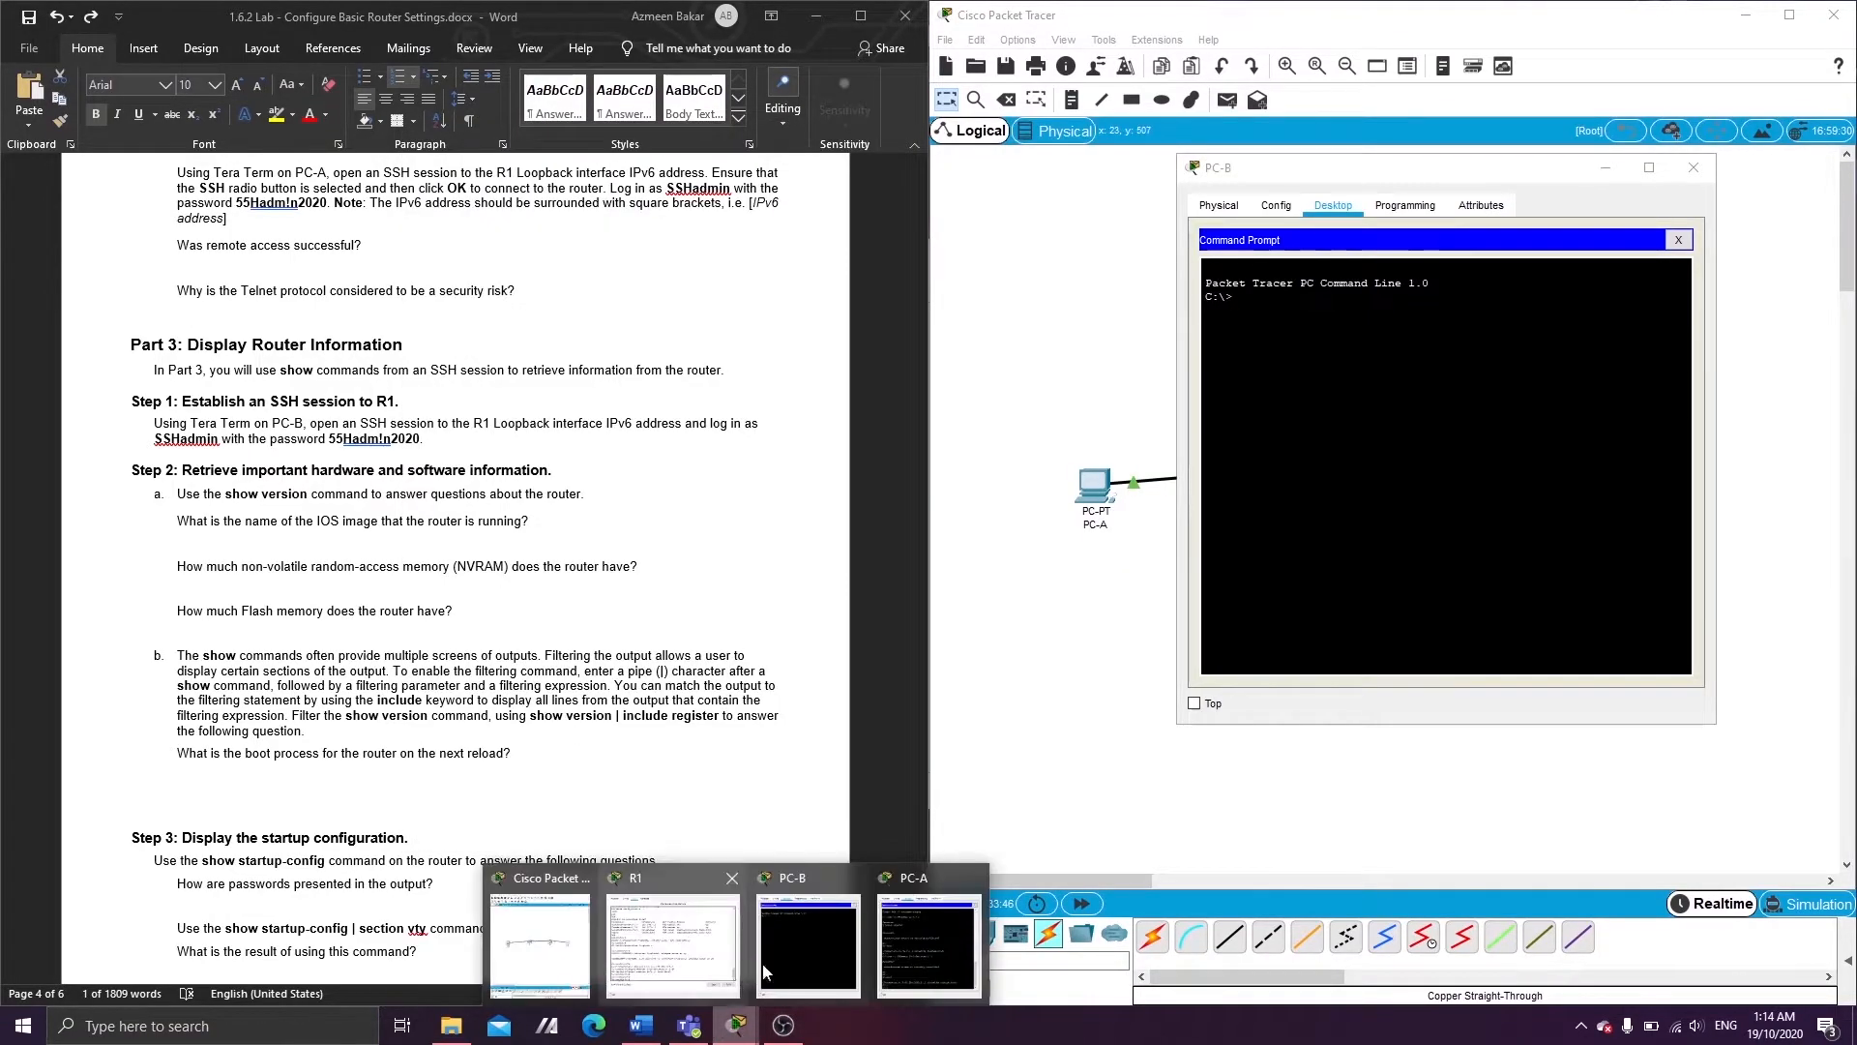
{"action": "left_click", "coordinate": [913, 919]}
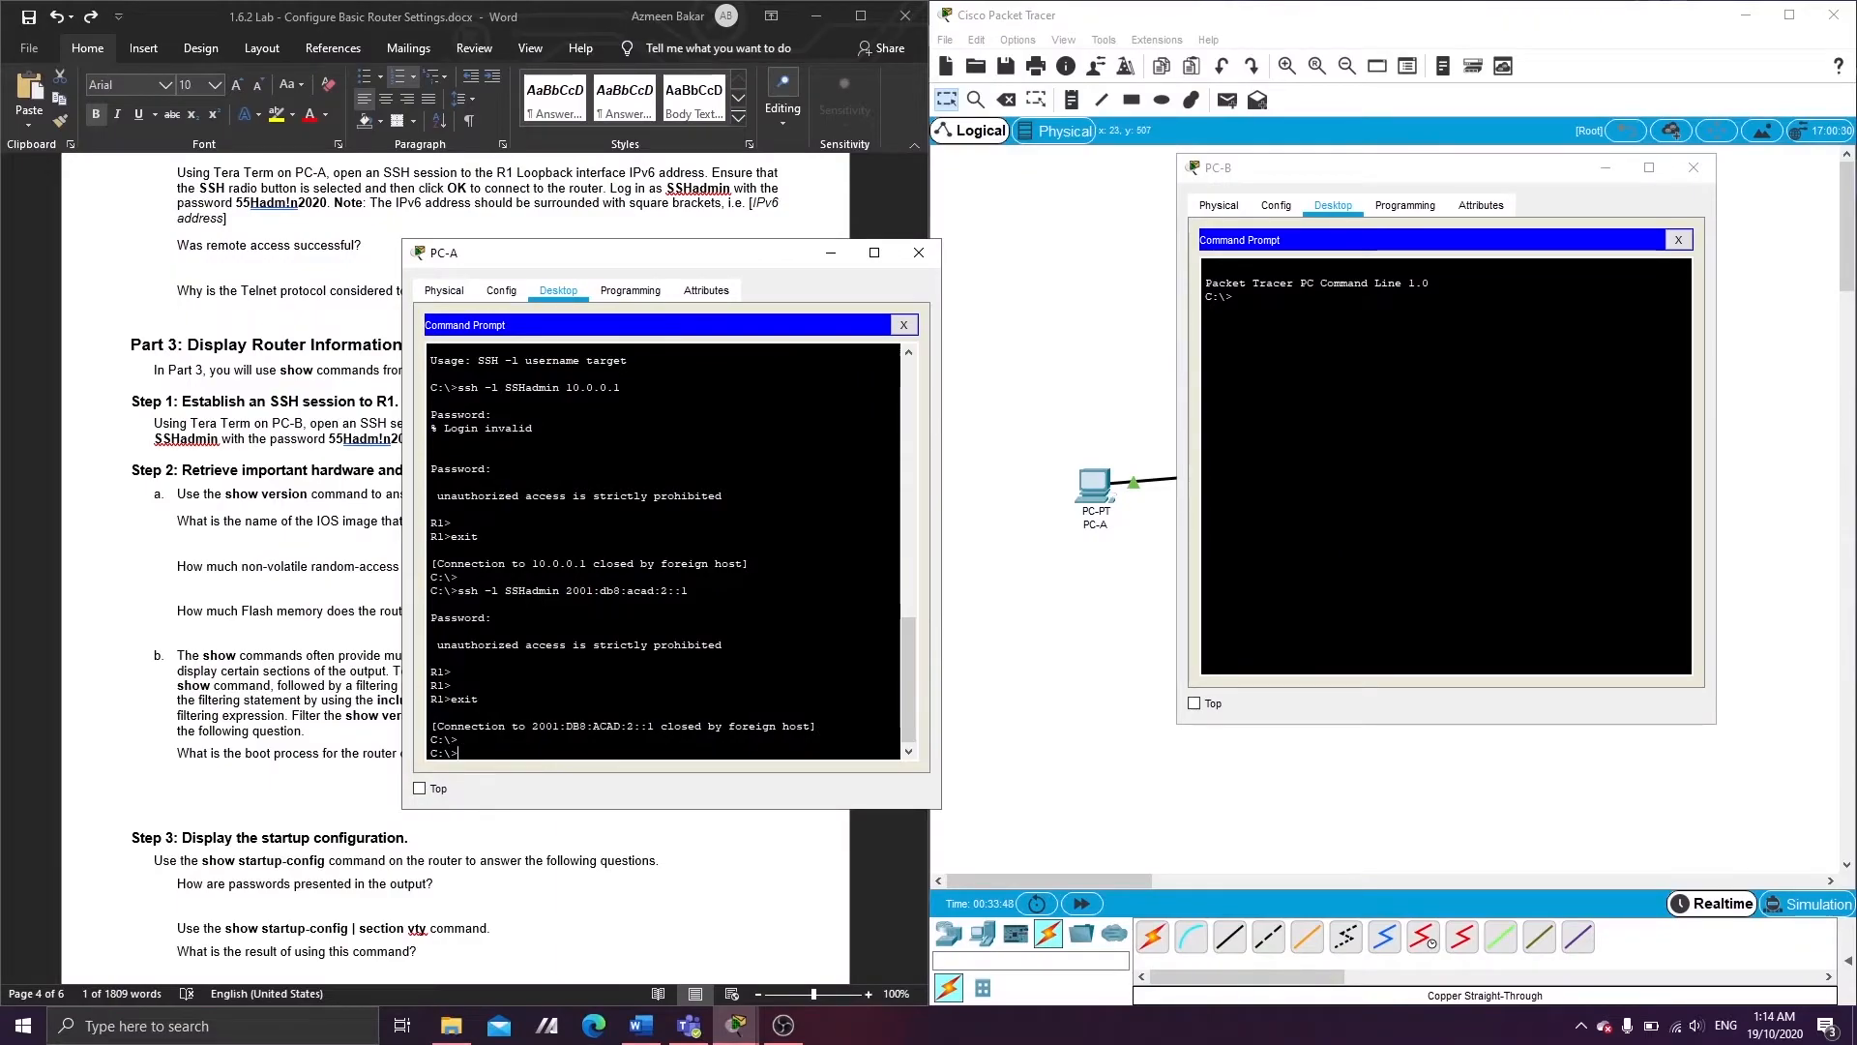
{"action": "left_click_drag", "start_coordinate": [688, 590], "coordinate": [456, 591]}
{"action": "right_click", "coordinate": [460, 595]}
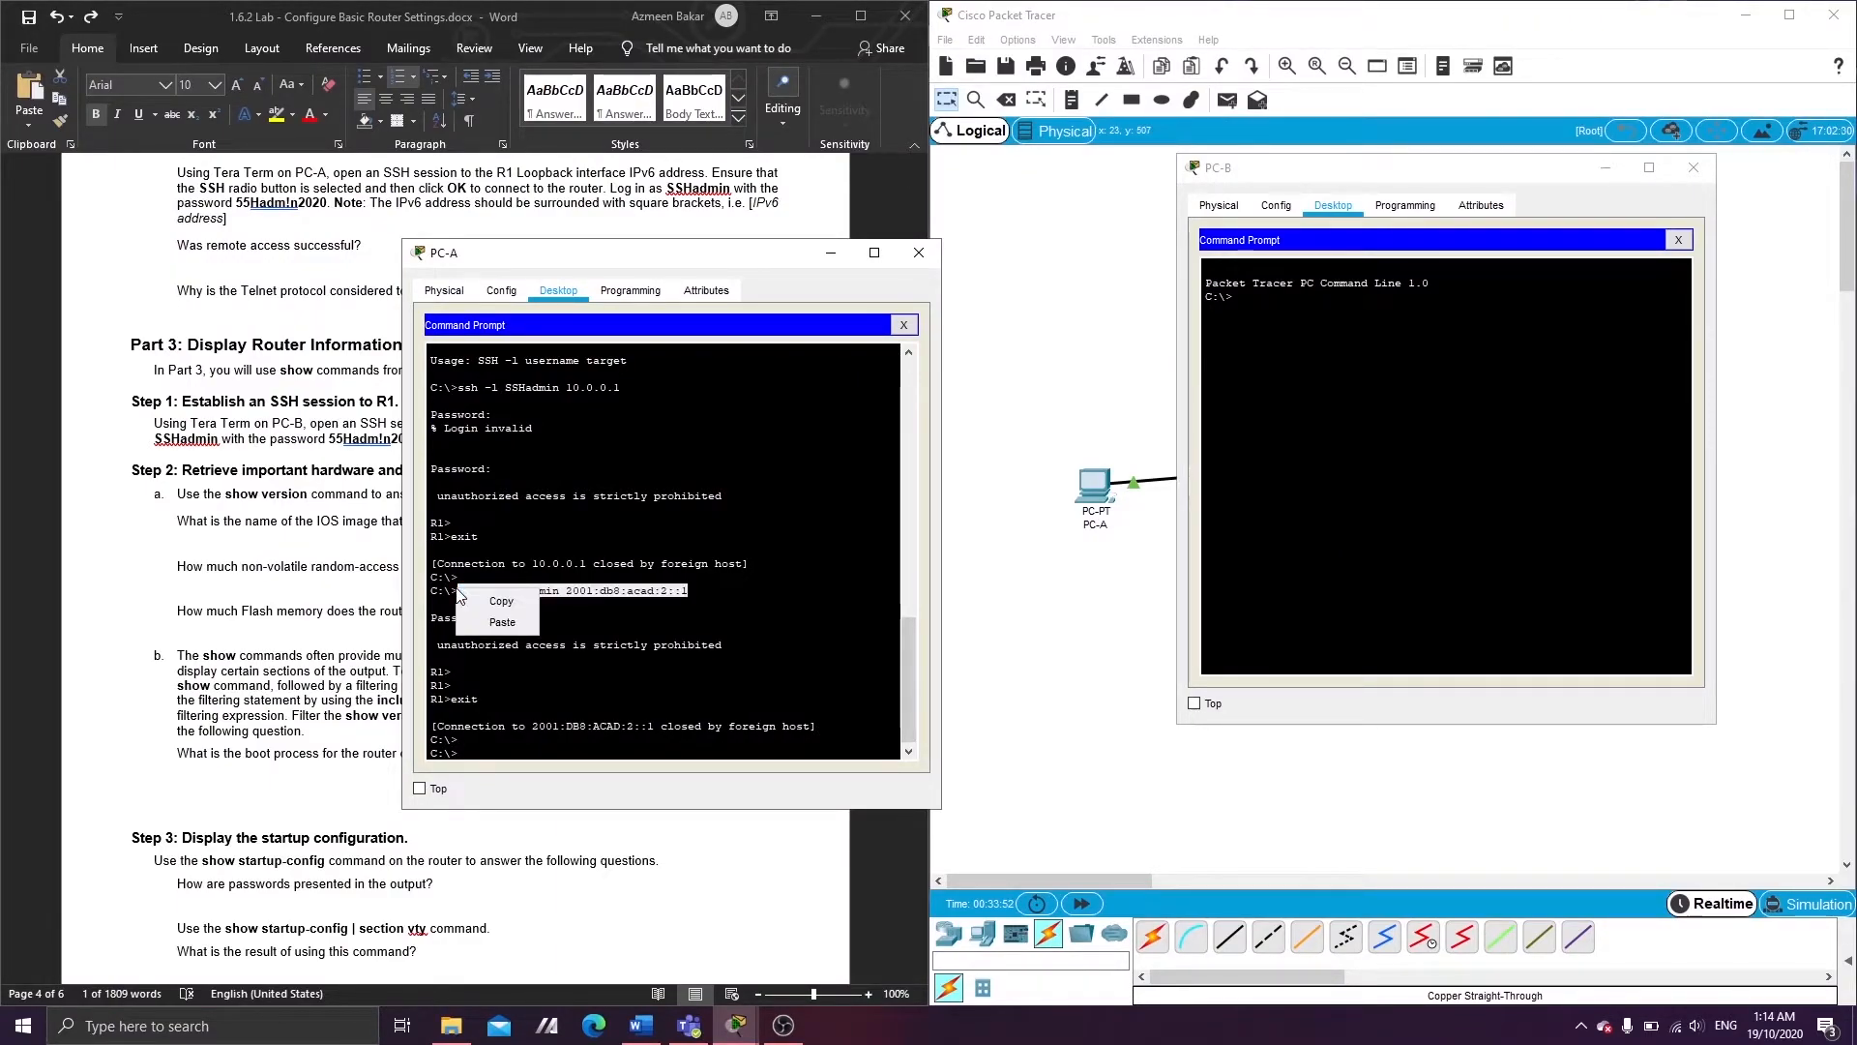
{"action": "left_click", "coordinate": [502, 601]}
- Paste the ssh command into PC-B's prompt, run it, and log in to R1 with the password
{"action": "right_click", "coordinate": [1322, 310]}
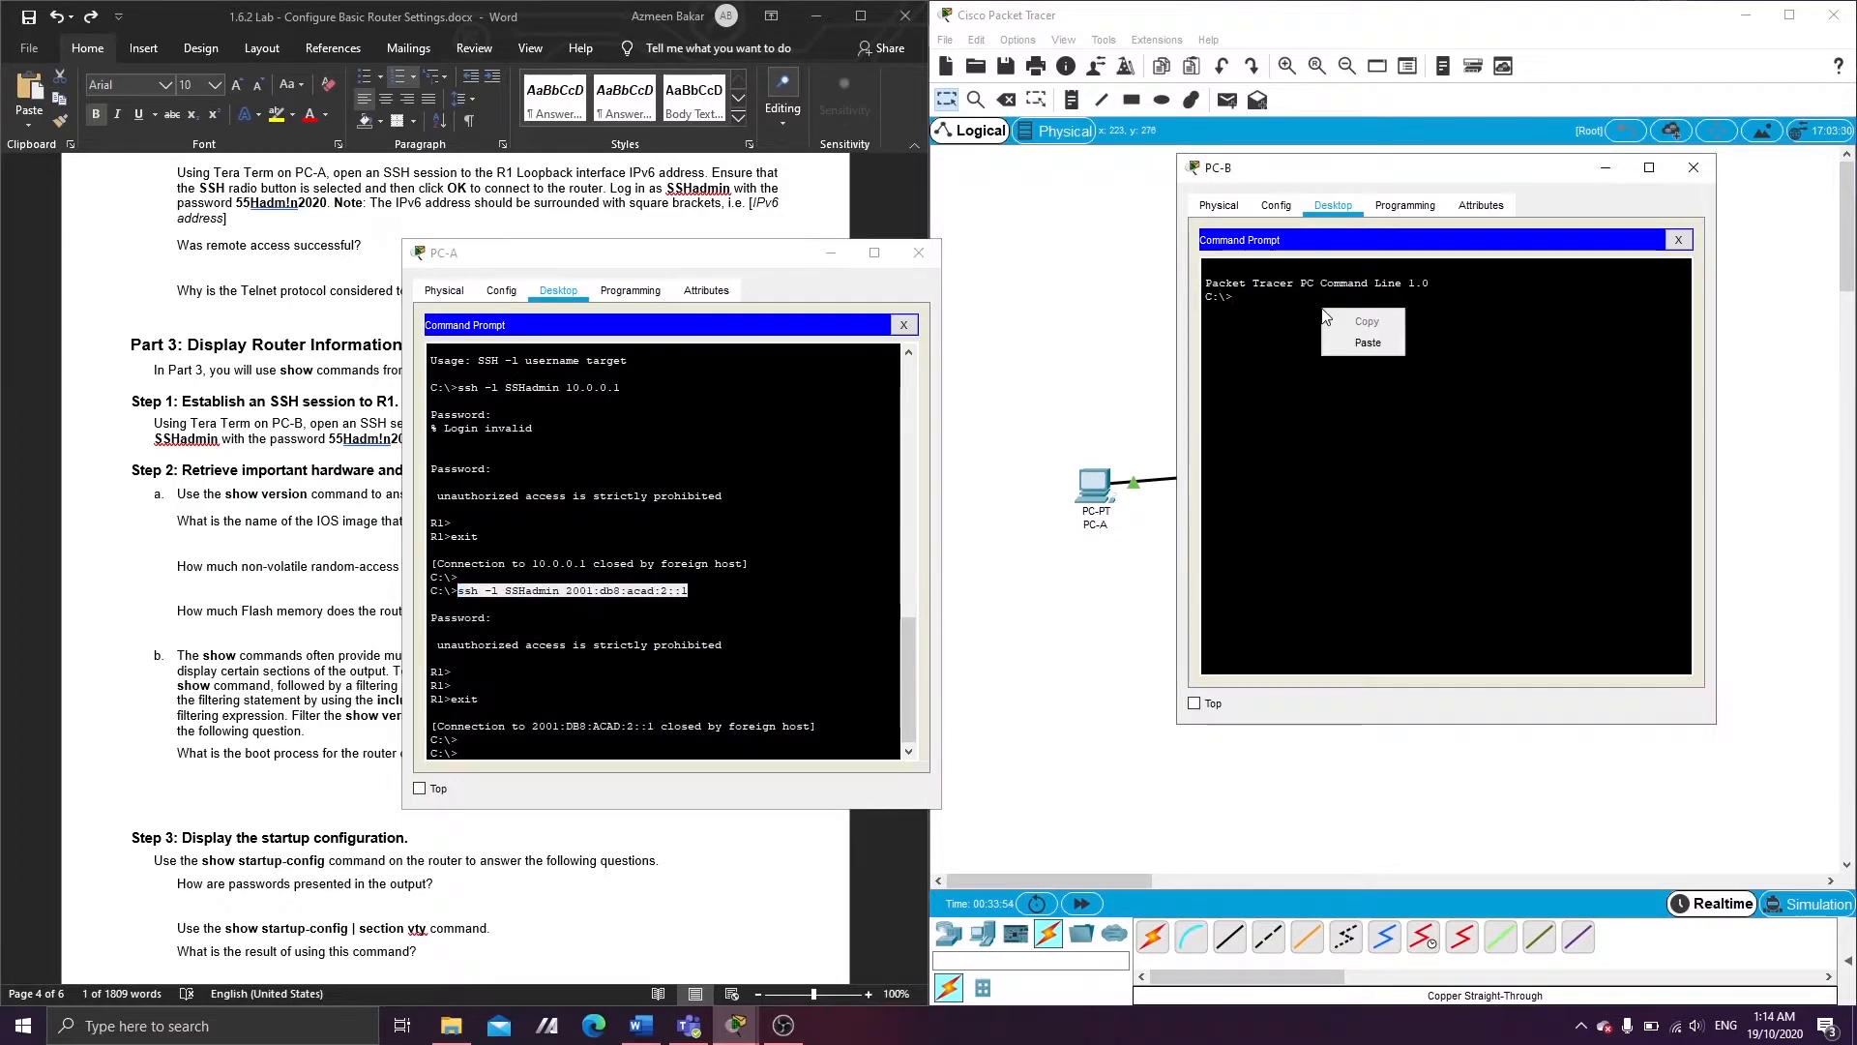
{"action": "left_click", "coordinate": [1368, 343]}
{"action": "key", "text": "Return"}
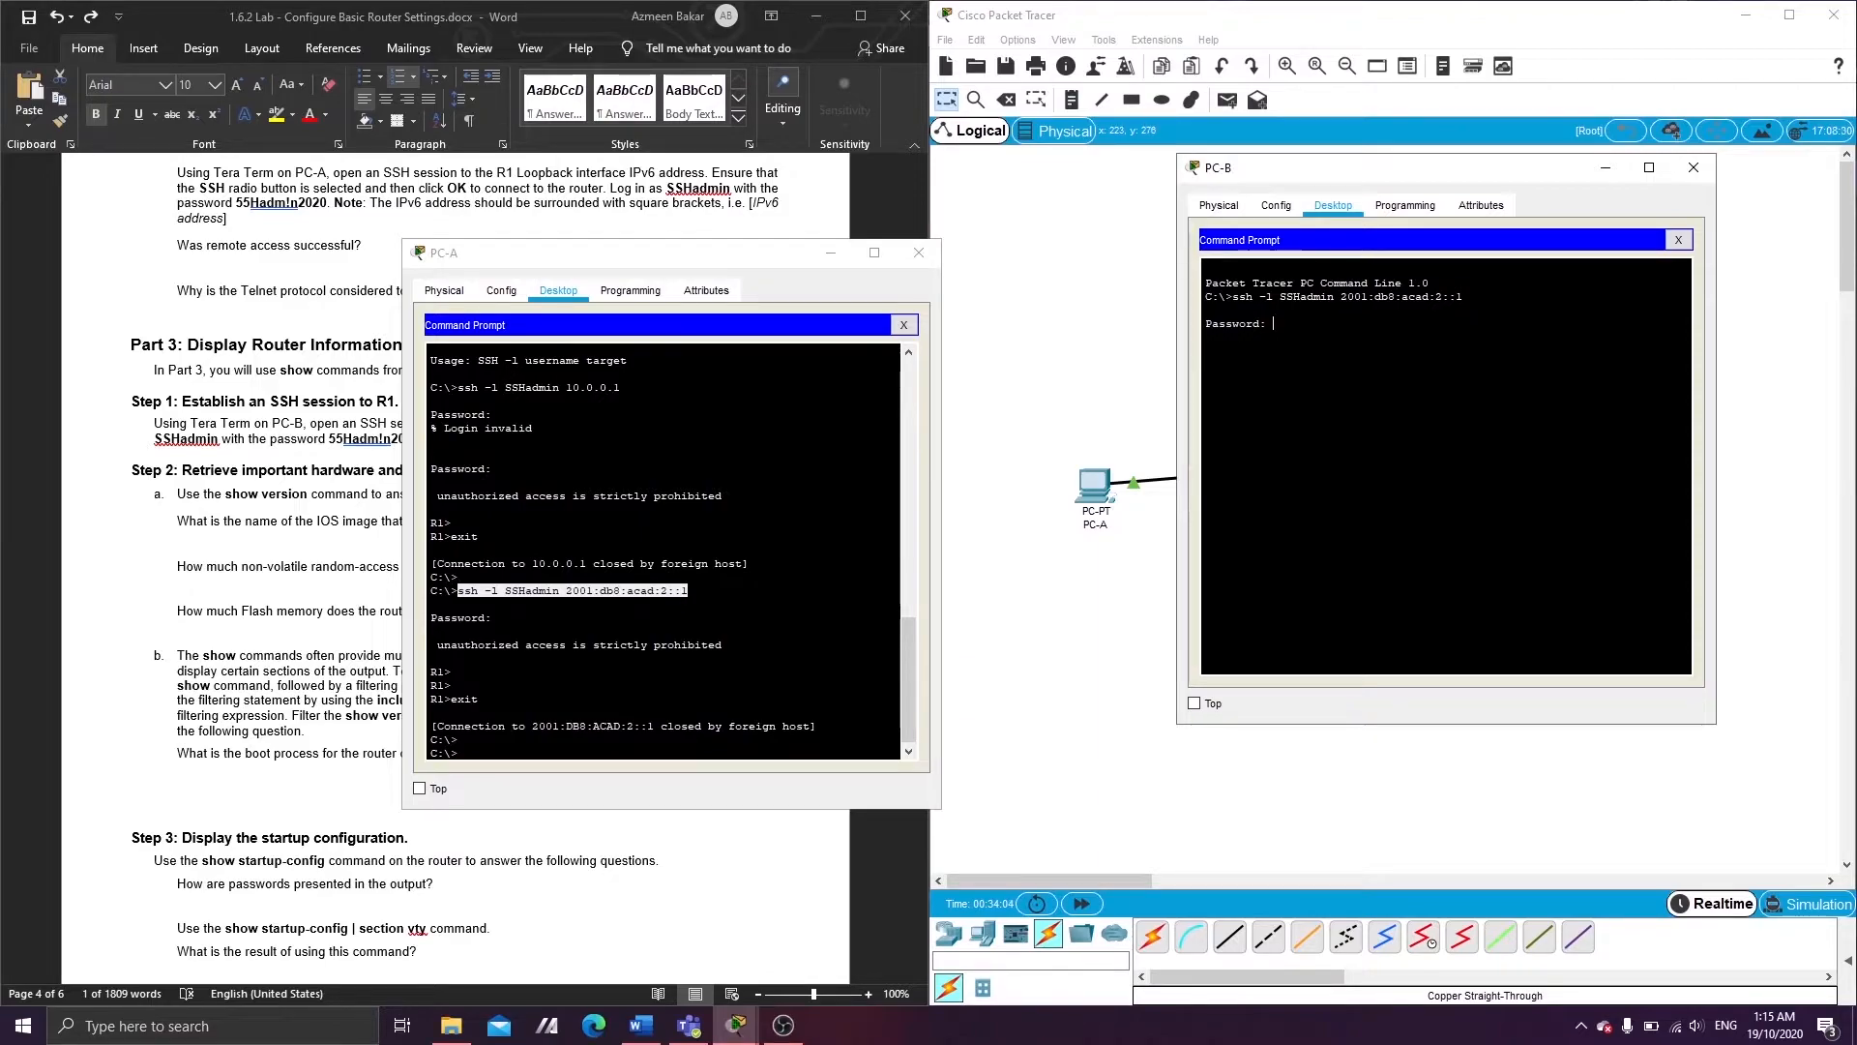
{"action": "key", "text": "Return"}
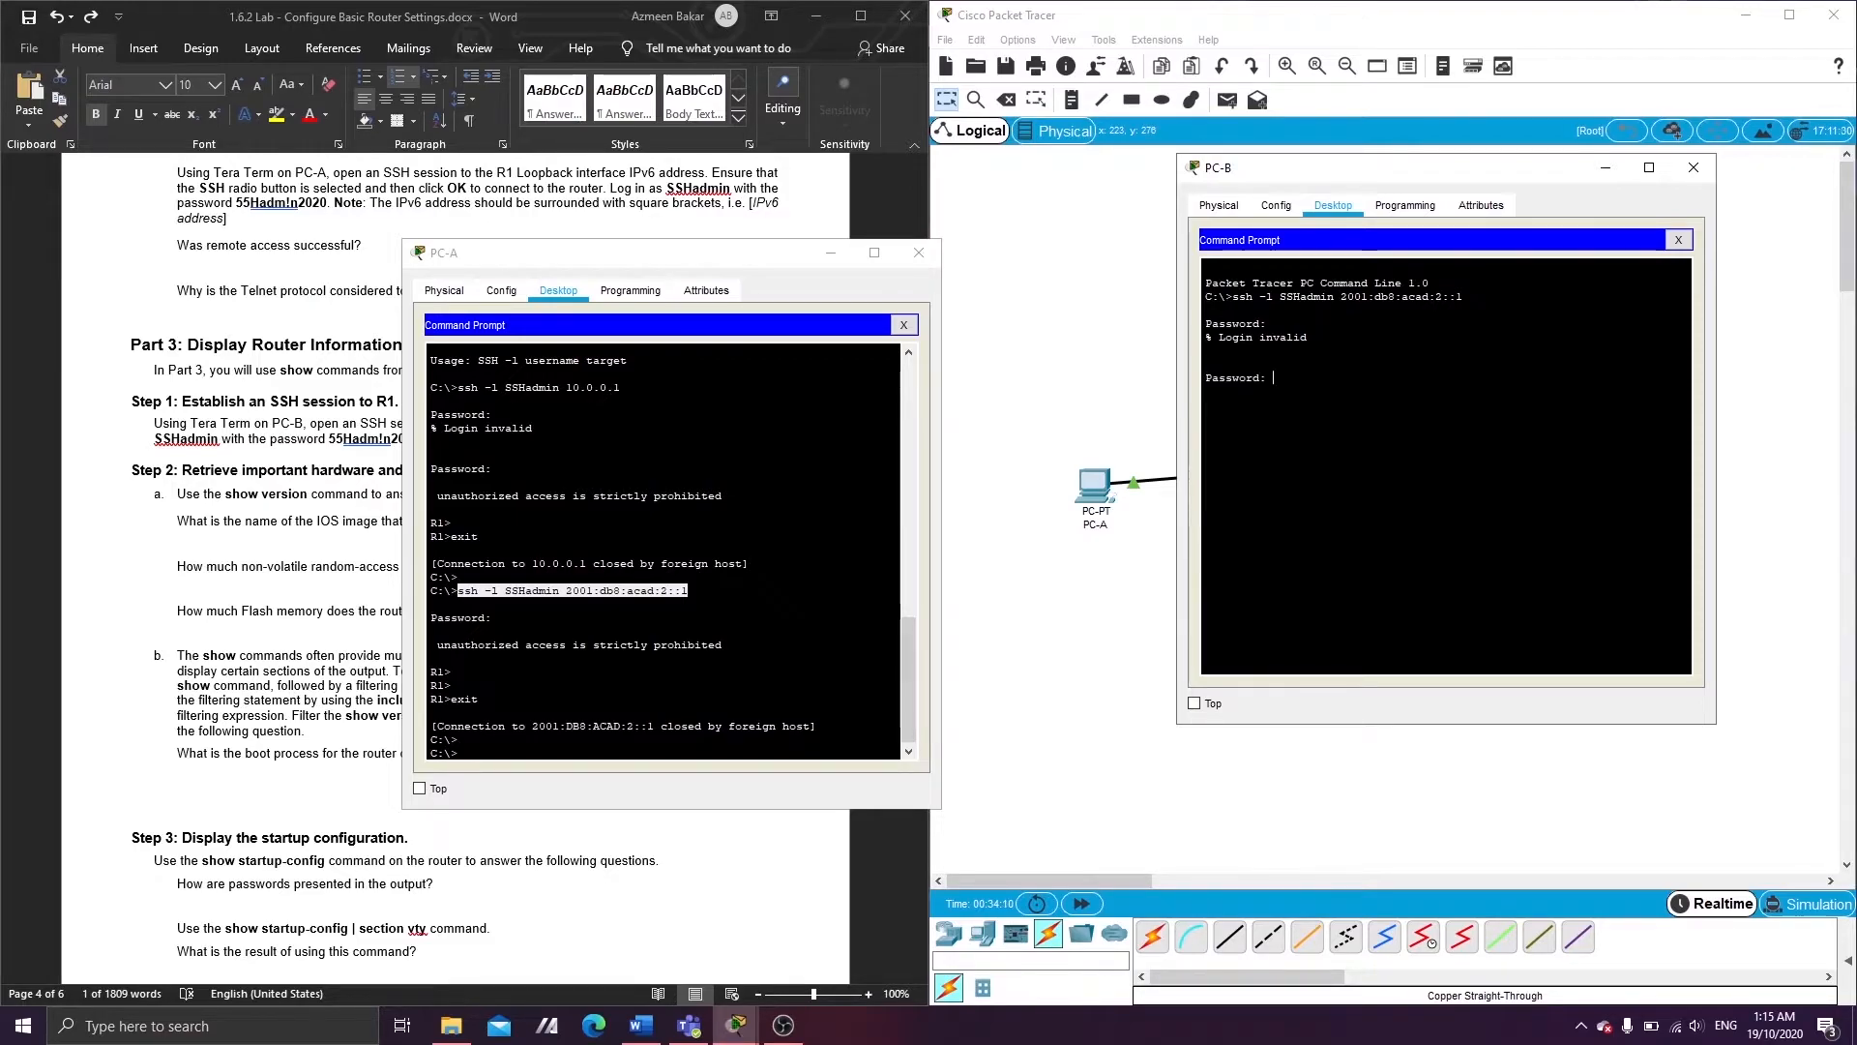
{"action": "key", "text": "Return"}
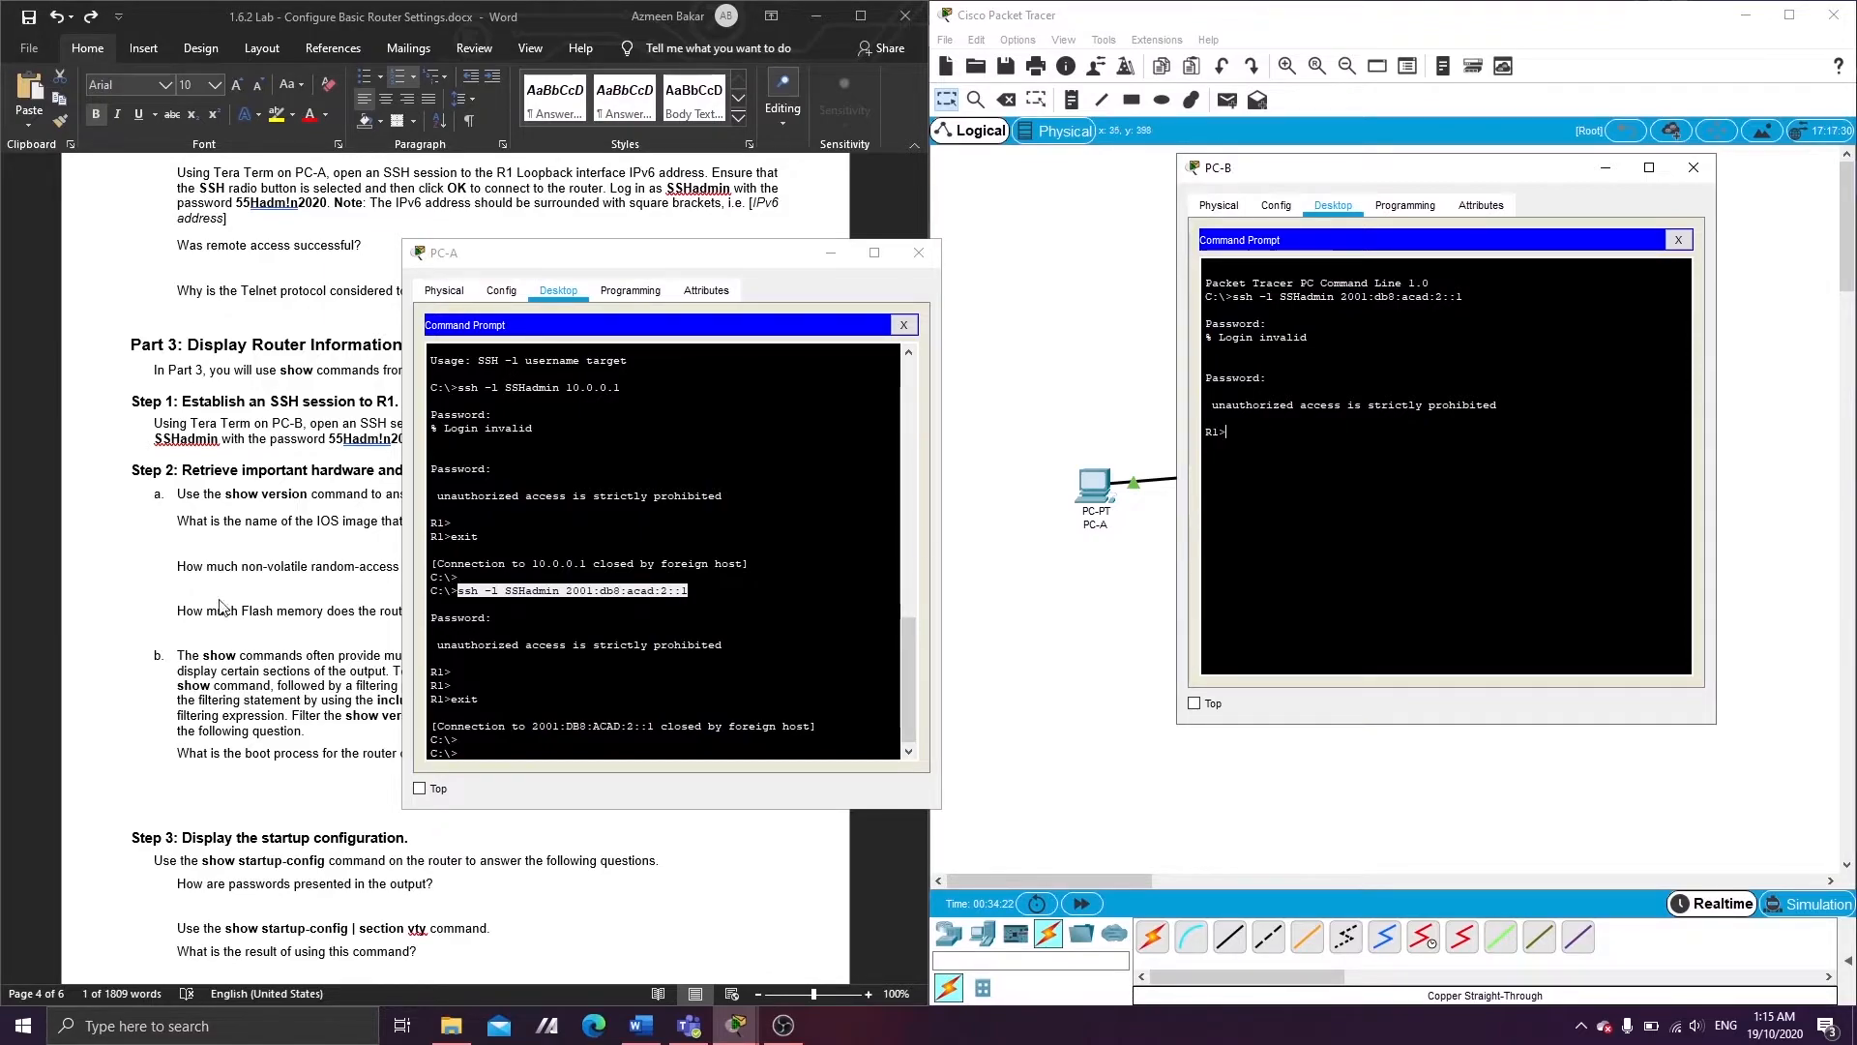
{"action": "left_click", "coordinate": [257, 759]}
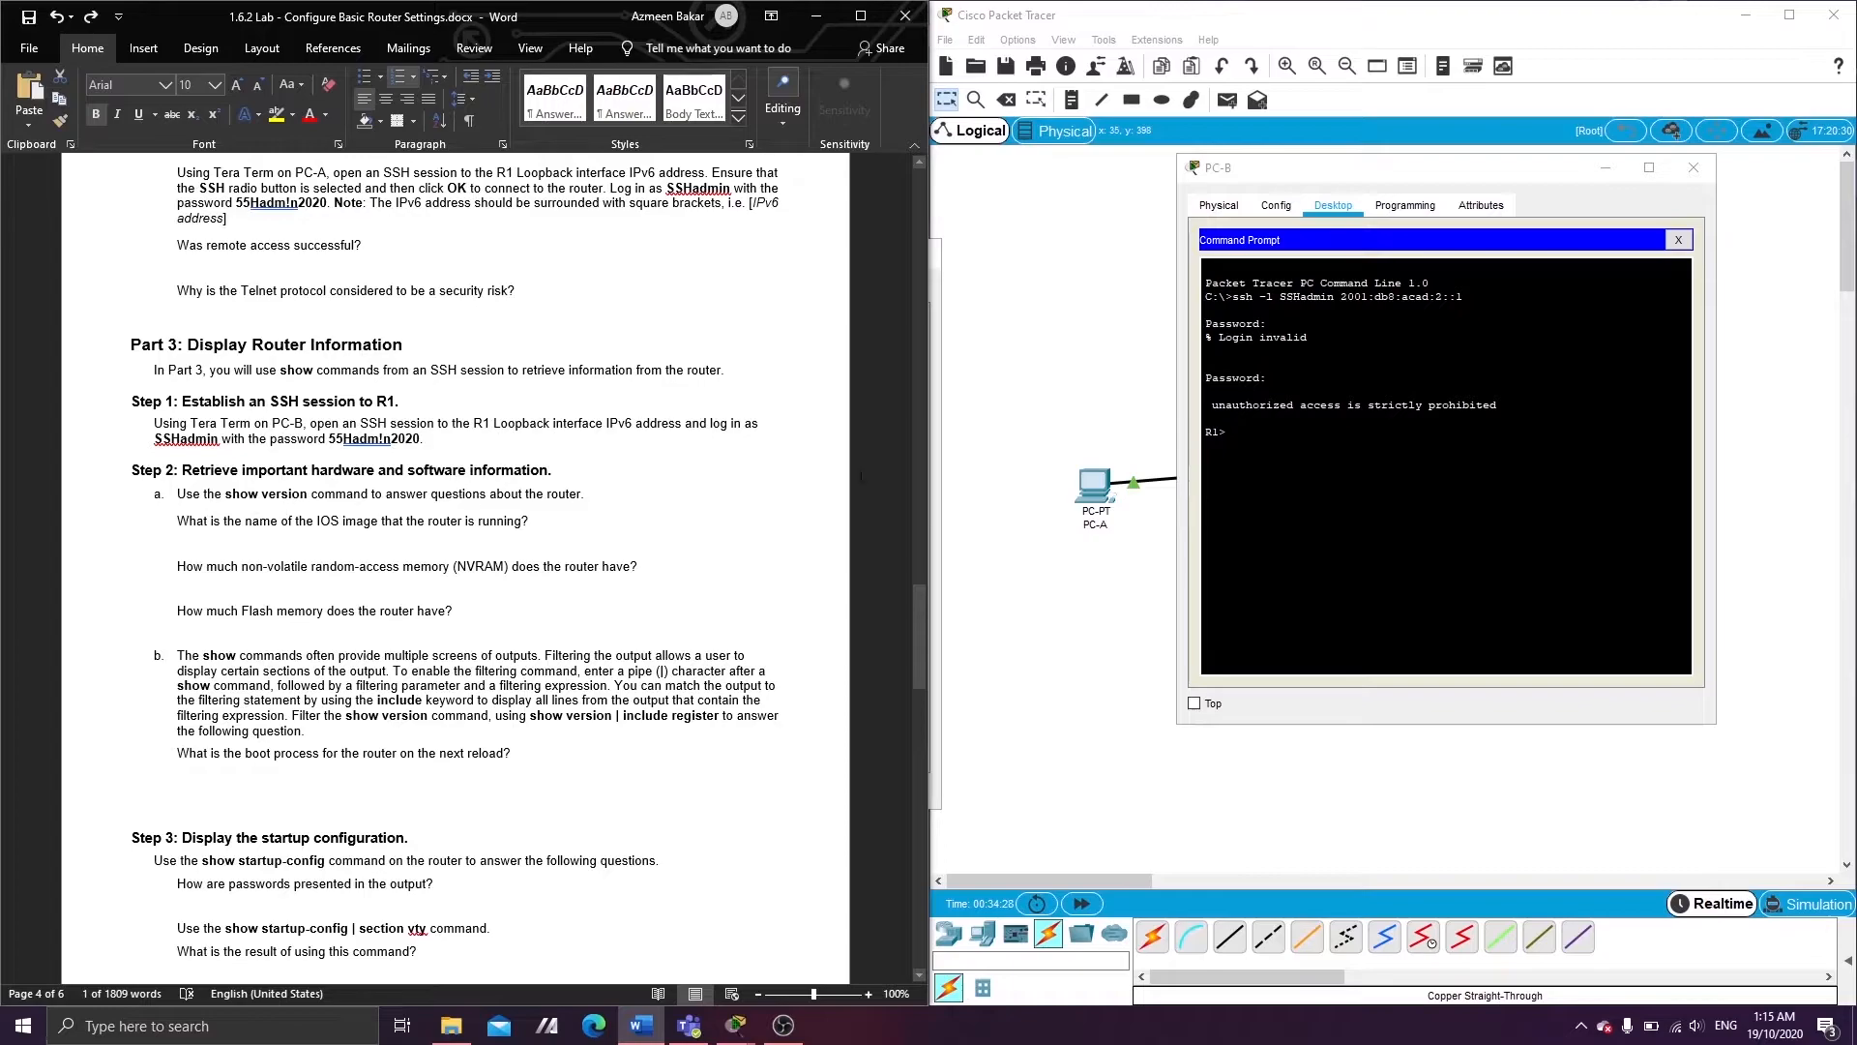
- Run show version on R1 from PC-B's SSH session and widen PC-B's window on both sides
{"action": "left_click", "coordinate": [1345, 458]}
{"action": "type", "text": "show version"}
{"action": "key", "text": "Return"}
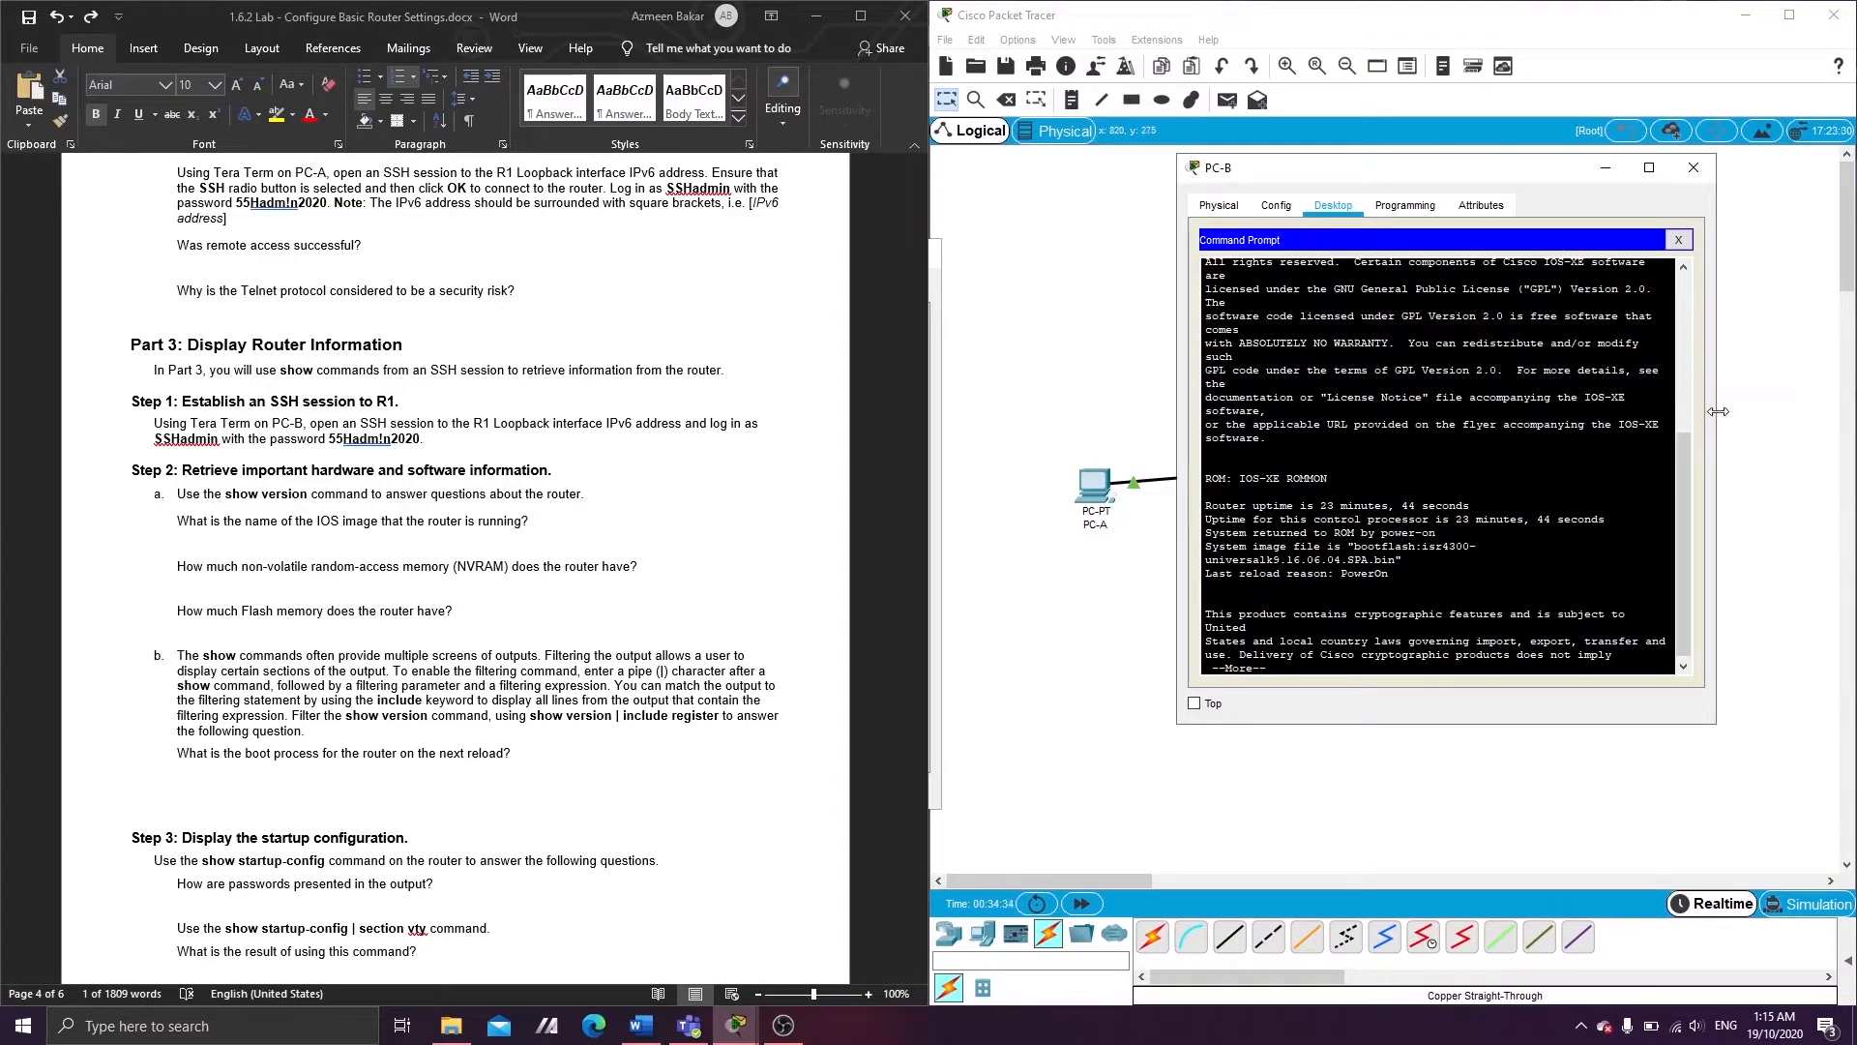
{"action": "left_click_drag", "start_coordinate": [1717, 434], "coordinate": [1841, 434]}
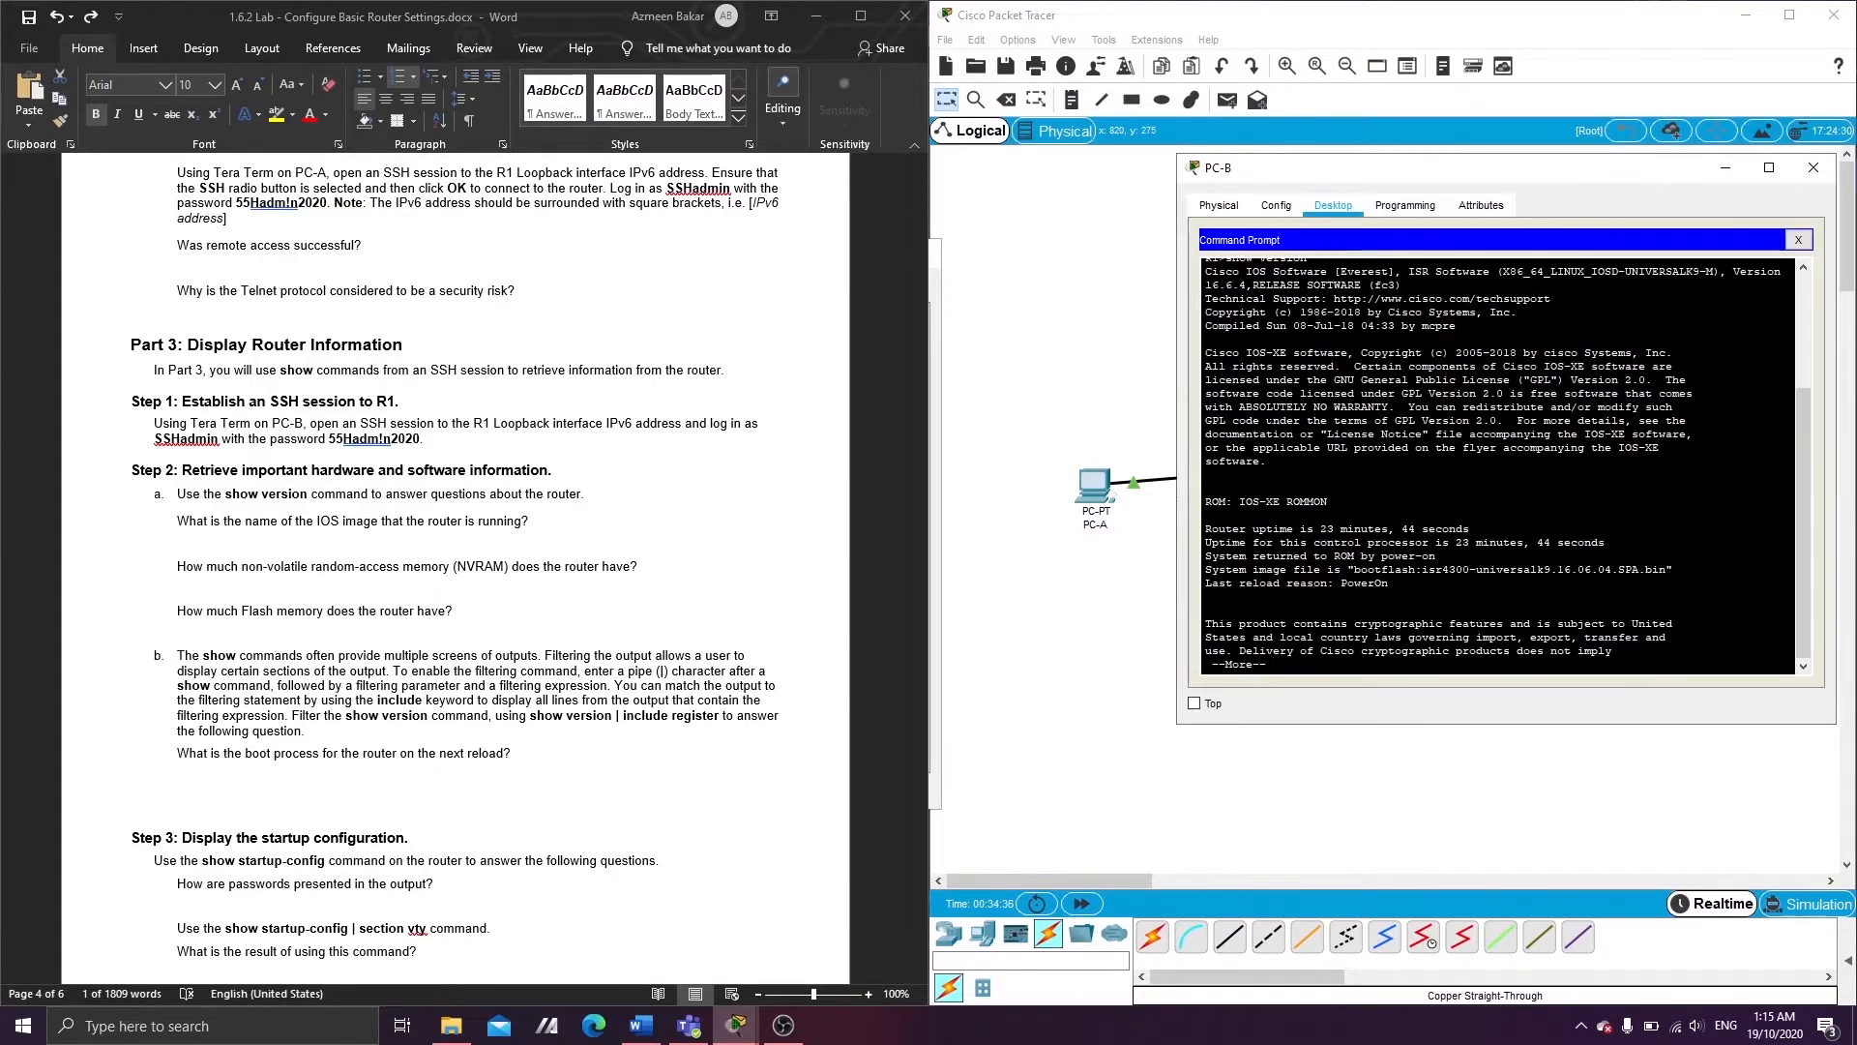
{"action": "left_click_drag", "start_coordinate": [1178, 427], "coordinate": [1045, 443]}
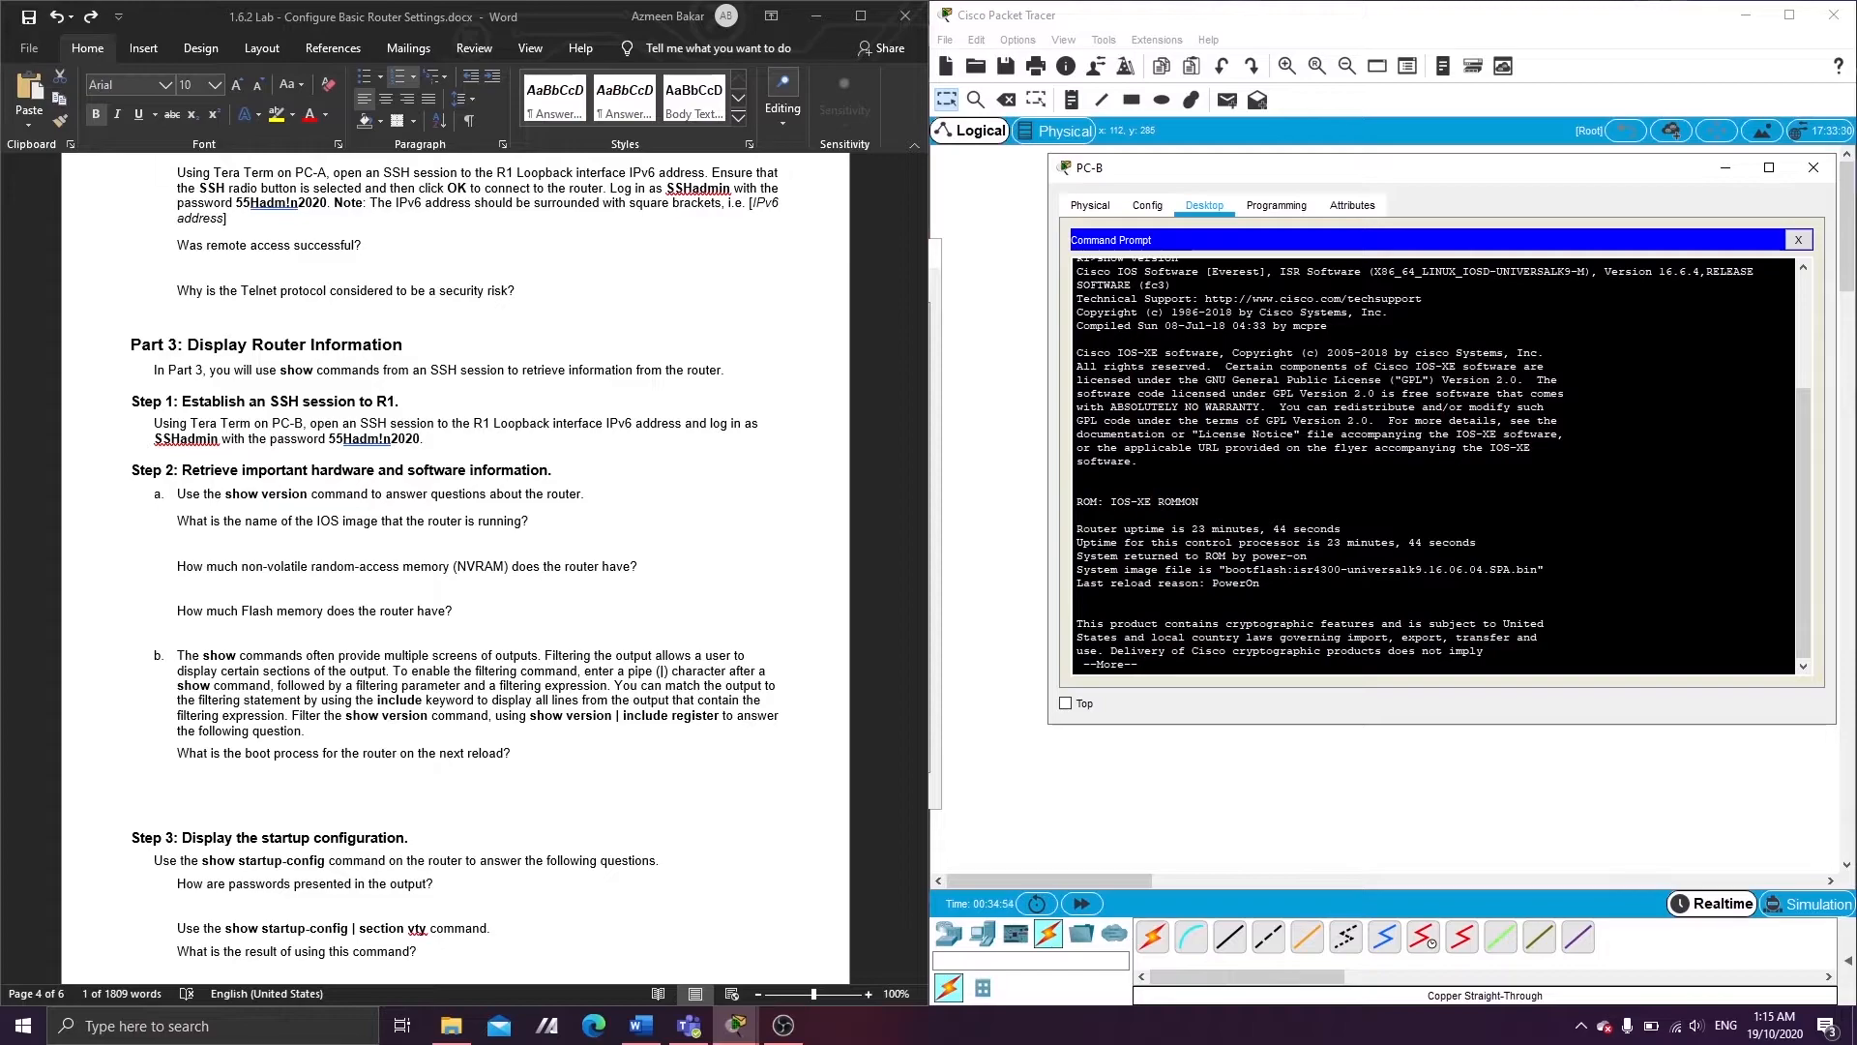
{"action": "scroll", "coordinate": [1437, 465], "scroll_direction": "up", "scroll_amount": 3}
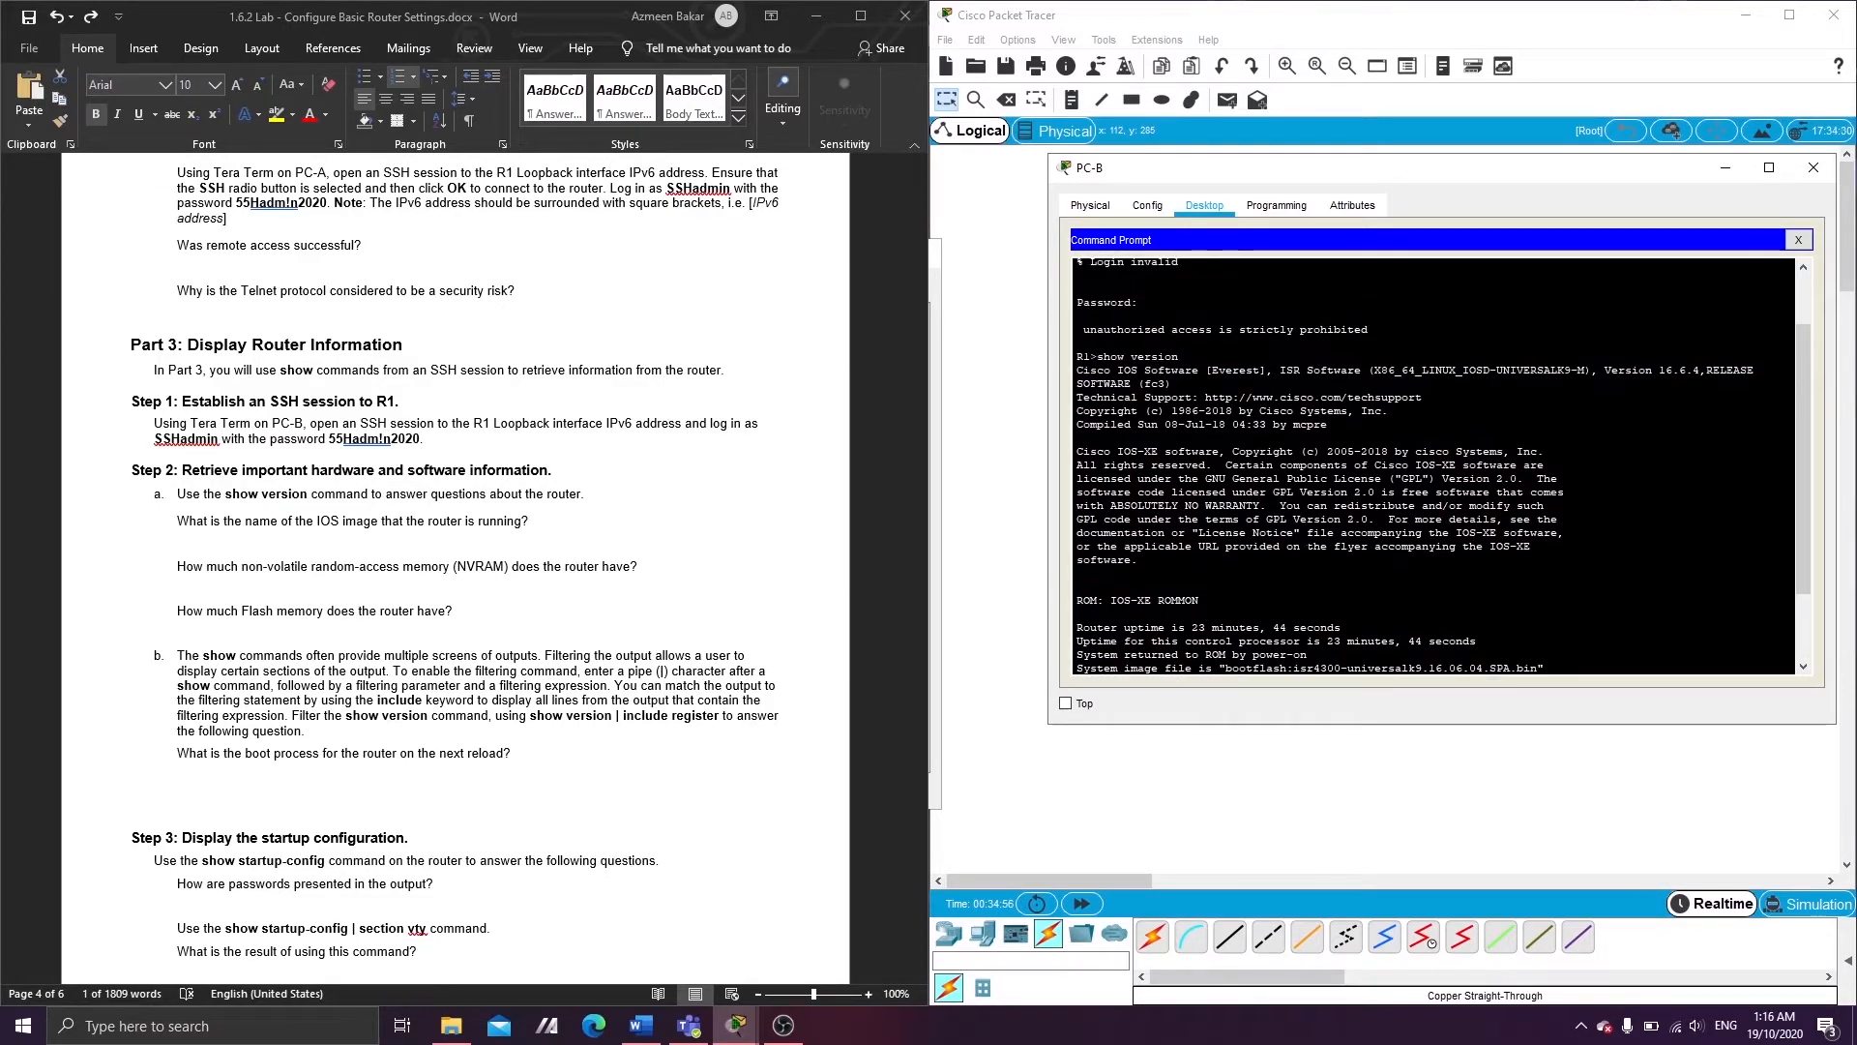
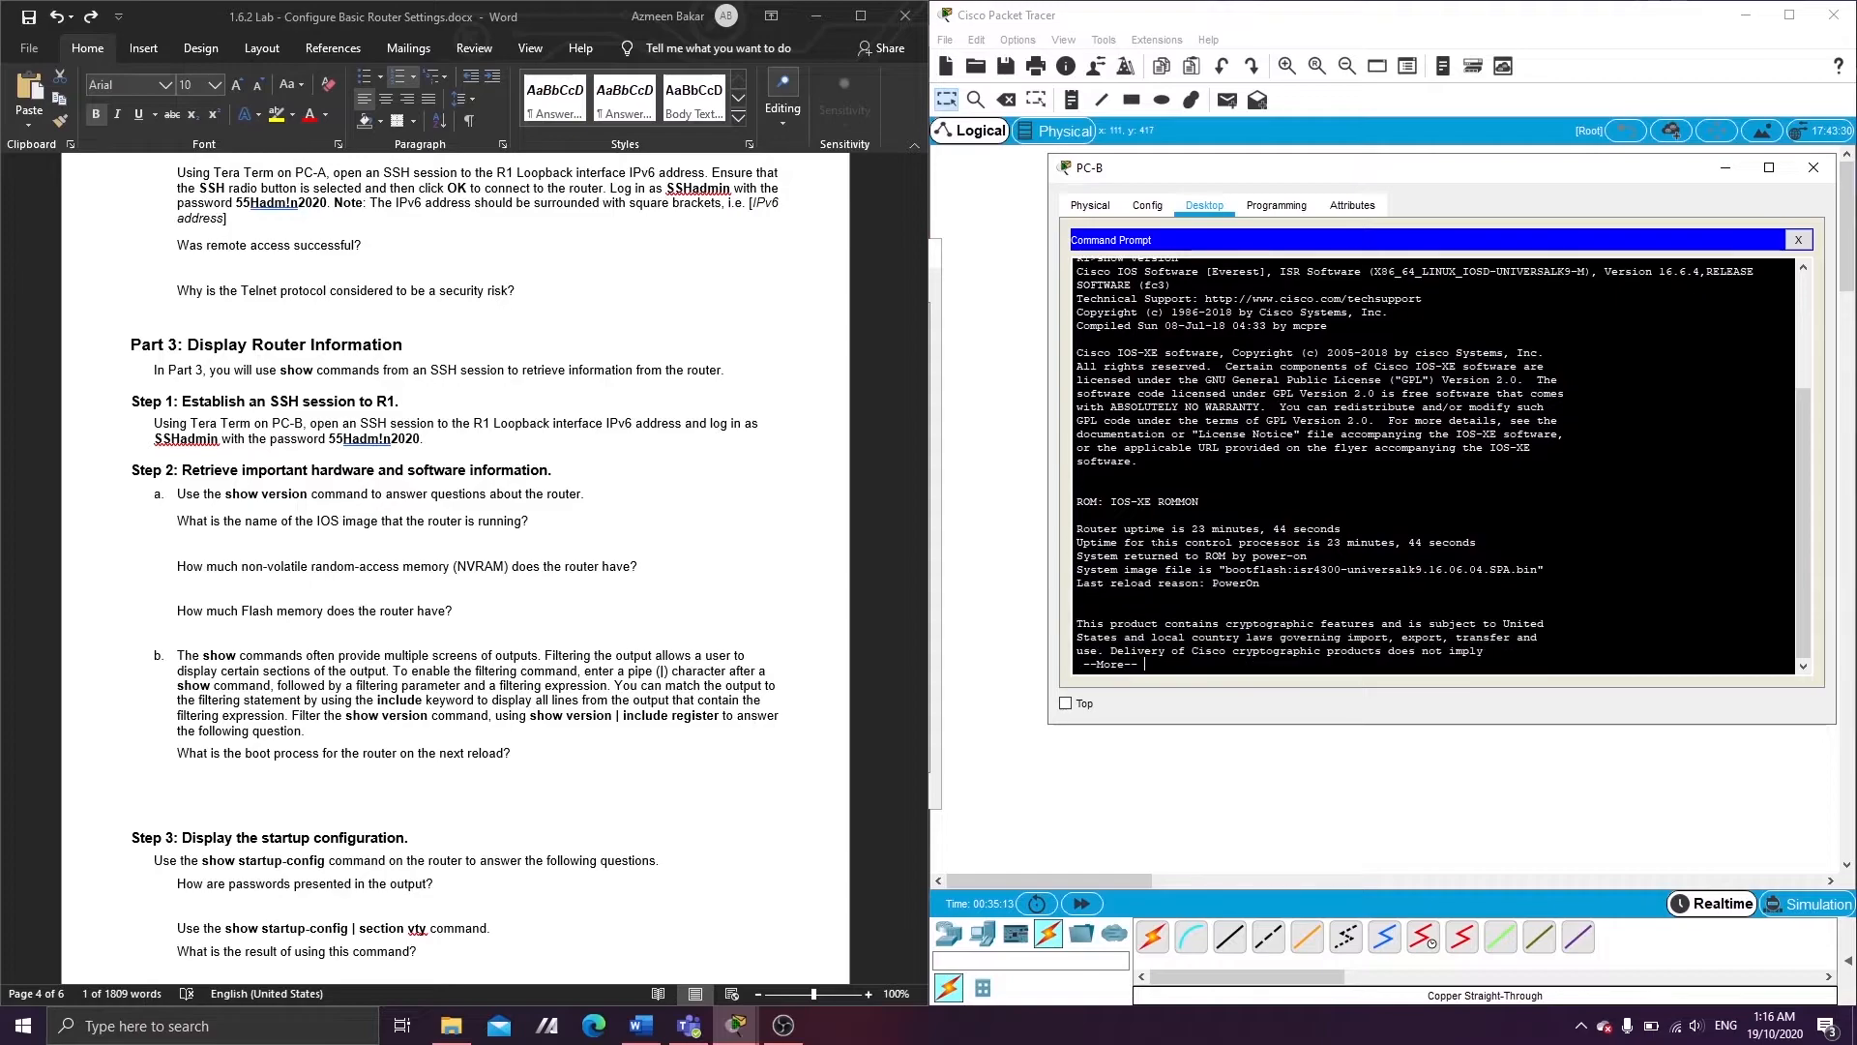
- Page through the rest of R1's show version output to configuration register 0x2102 and start a new R1> line
{"action": "key", "text": "space"}
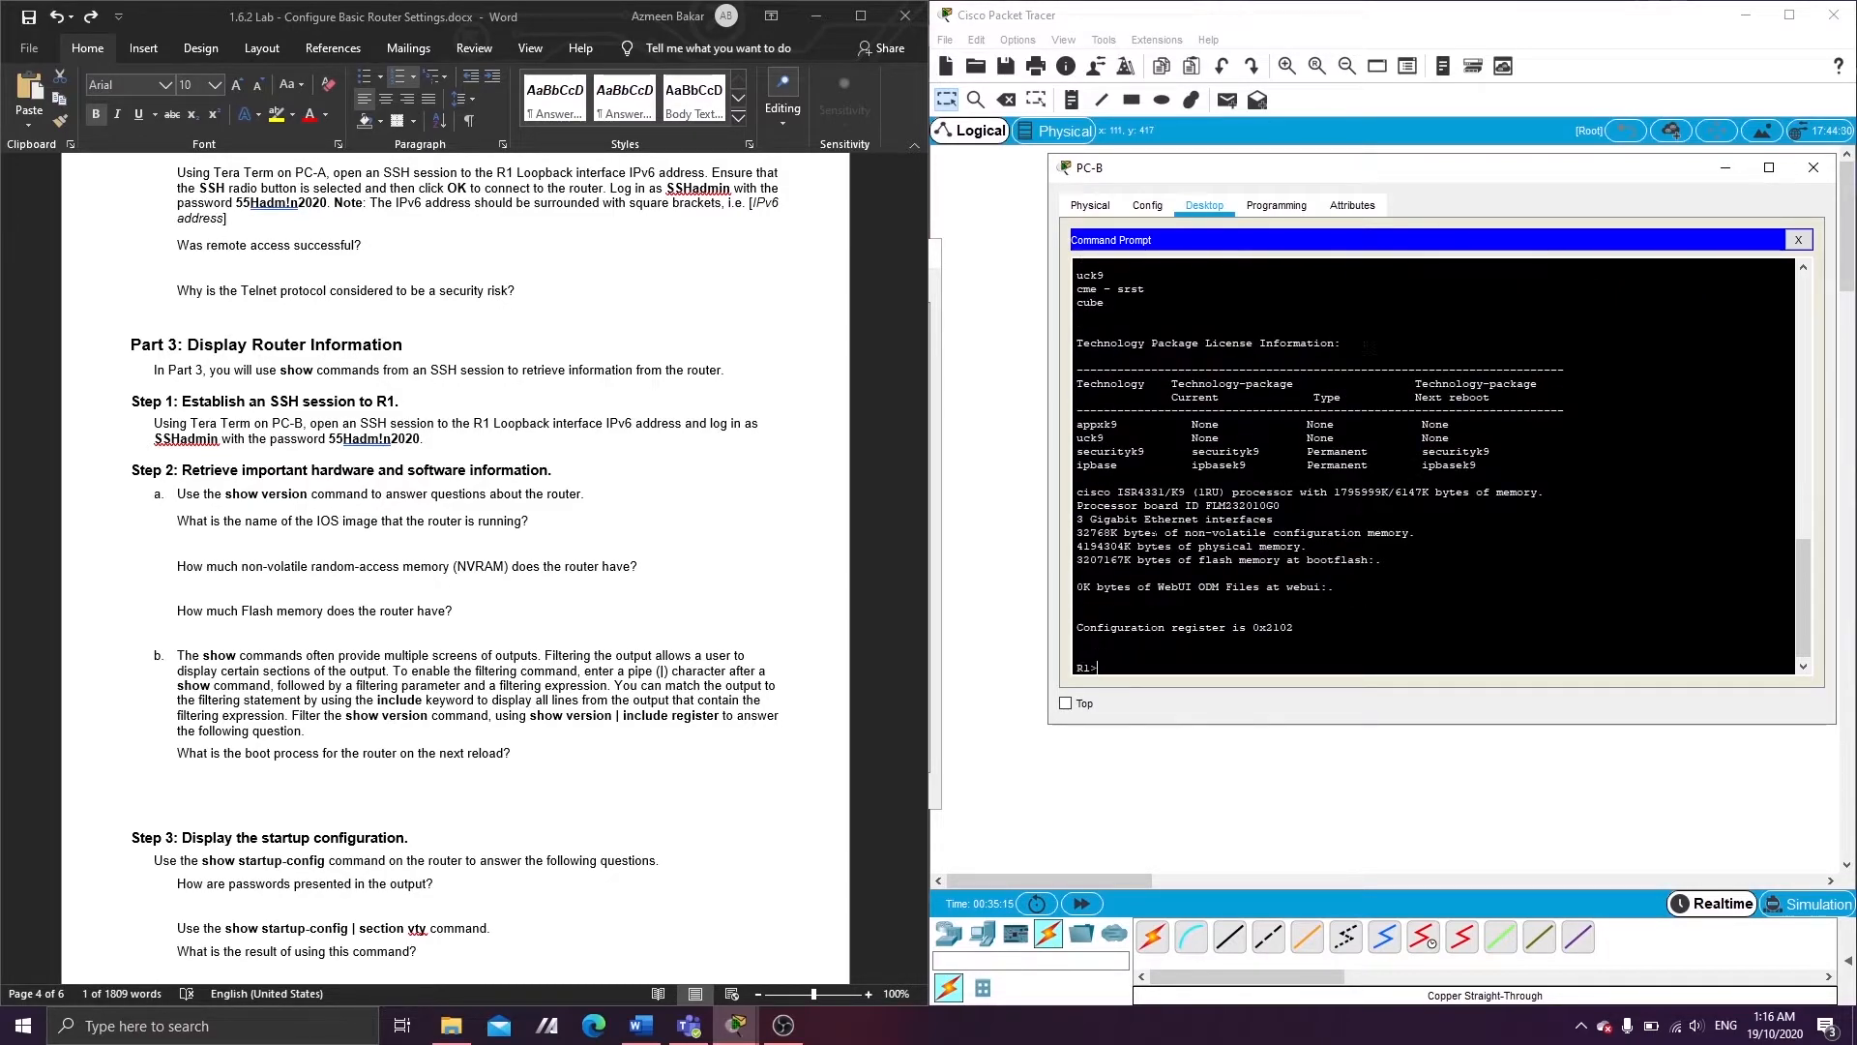
{"action": "scroll", "coordinate": [1154, 533], "scroll_direction": "up", "scroll_amount": 5}
{"action": "scroll", "coordinate": [1437, 465], "scroll_direction": "up", "scroll_amount": 10}
{"action": "scroll", "coordinate": [1436, 464], "scroll_direction": "down", "scroll_amount": 15}
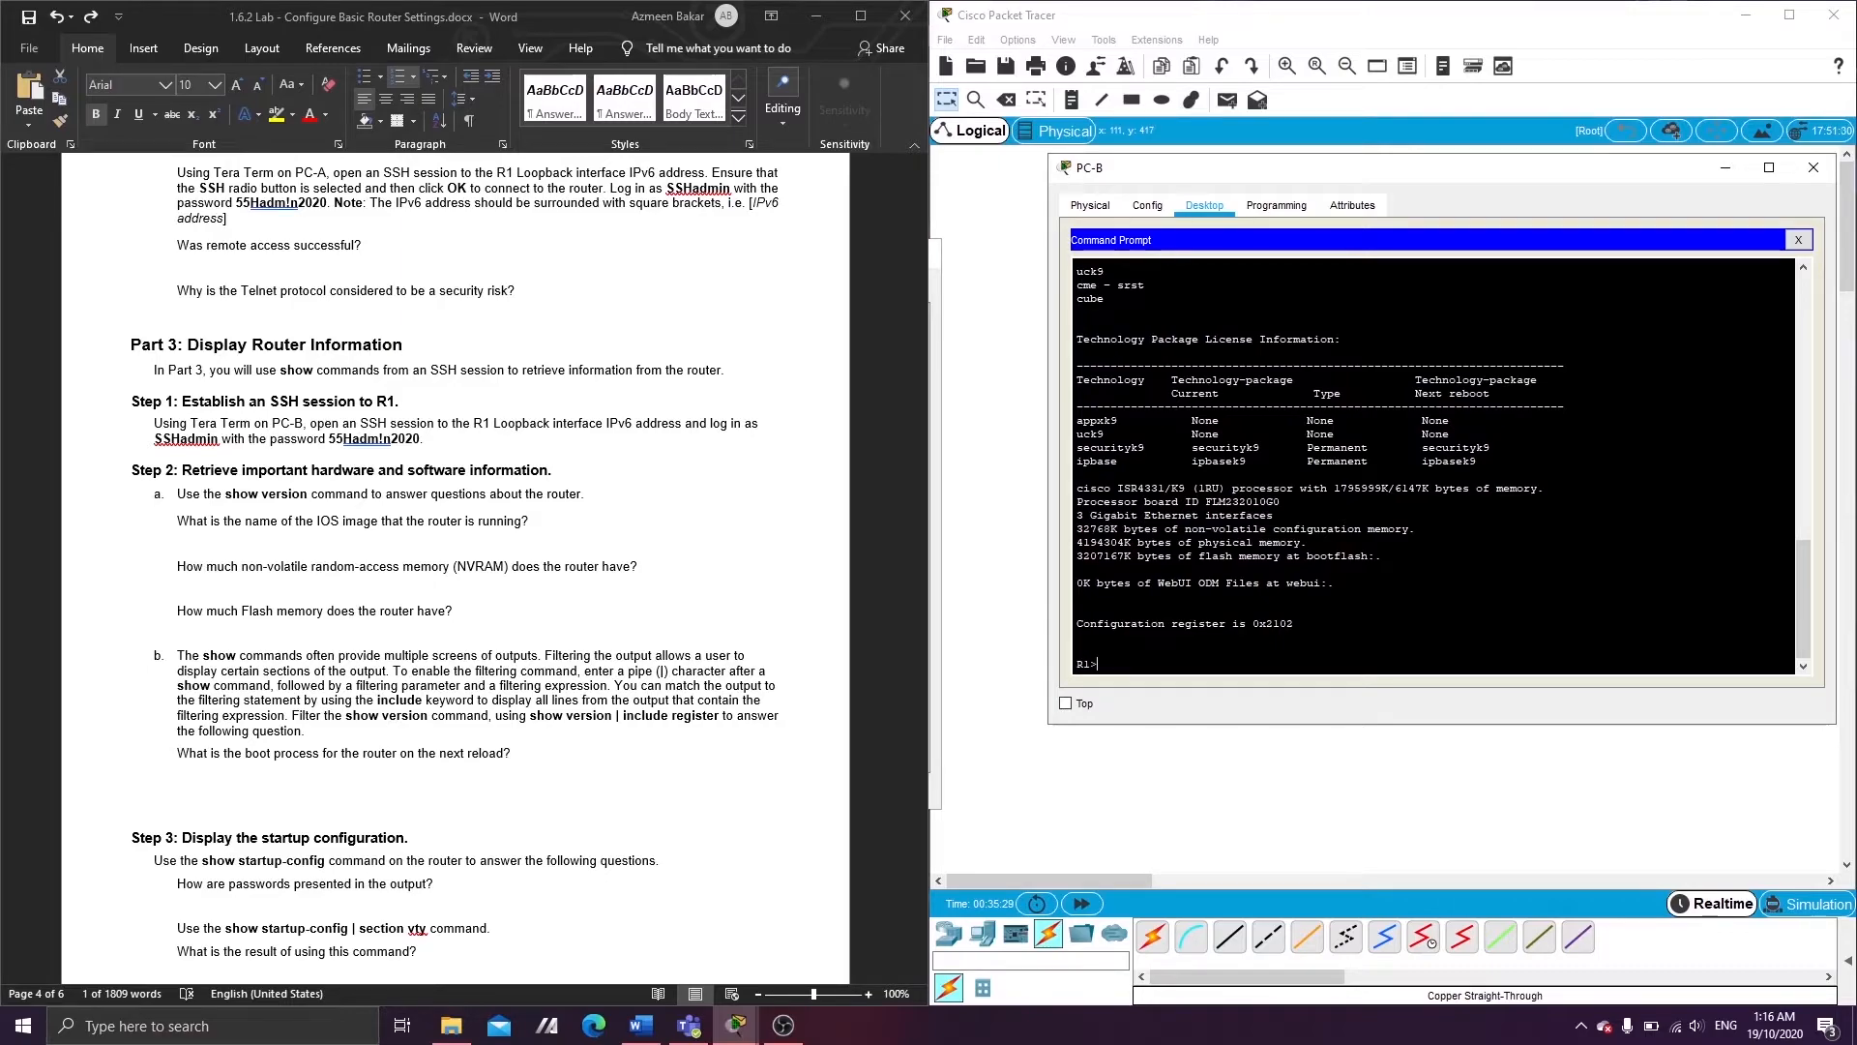
{"action": "key", "text": "Return"}
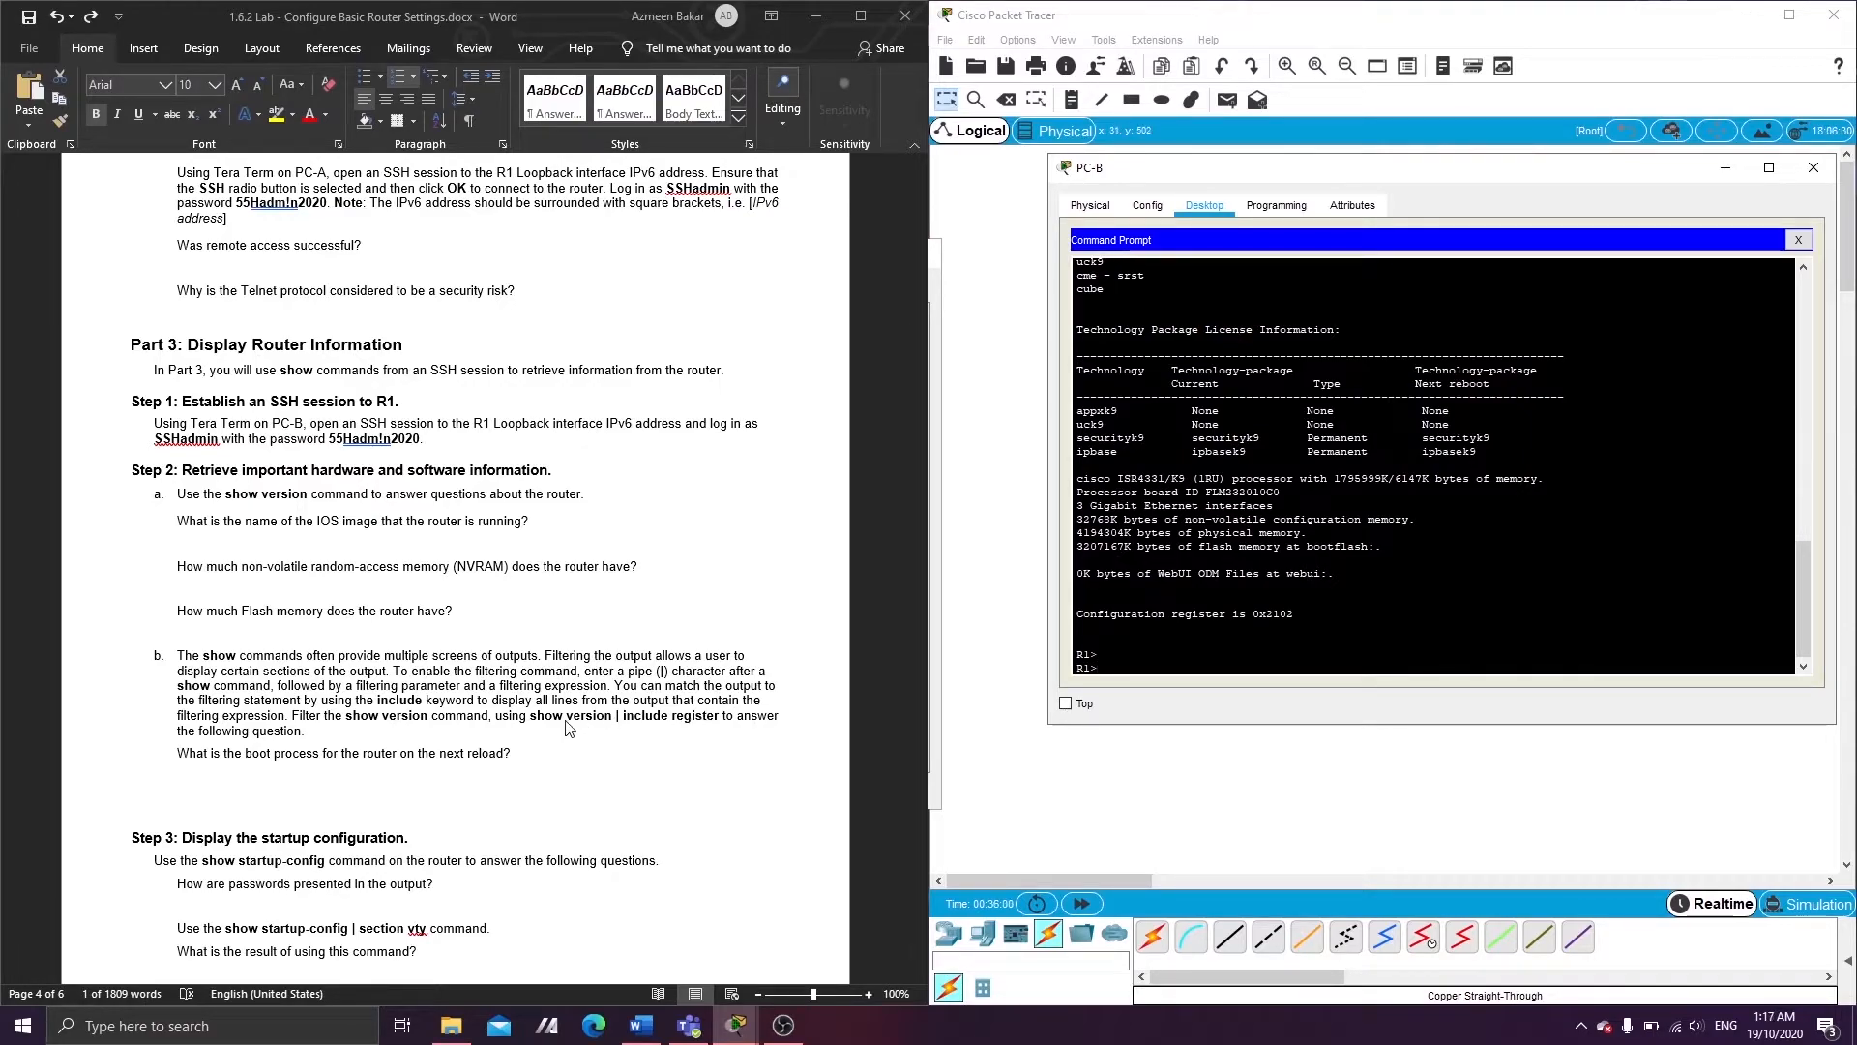
- Run show version | include register on R1 and highlight the returned 0x2102 register value
{"action": "type", "text": "show verison"}
{"action": "key", "text": "BackSpace"}
{"action": "type", "text": "sion | includ"}
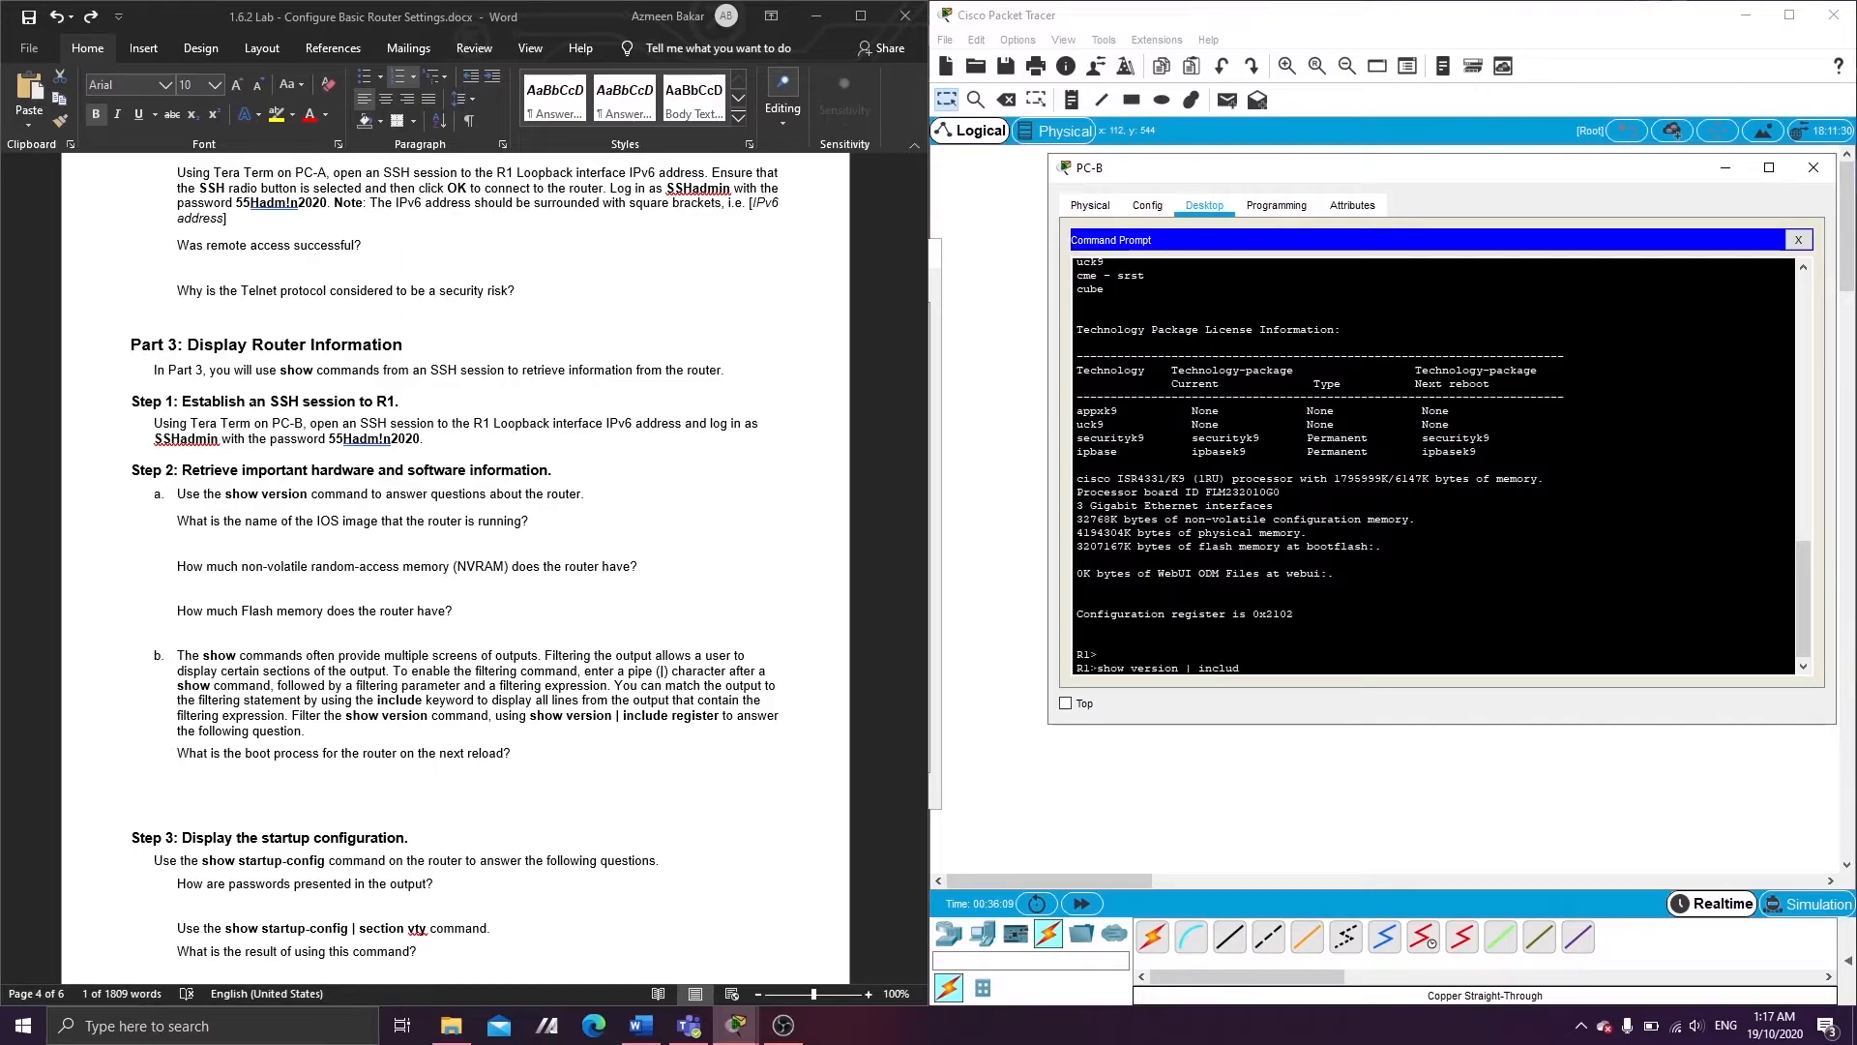
{"action": "type", "text": "e register"}
{"action": "key", "text": "Return"}
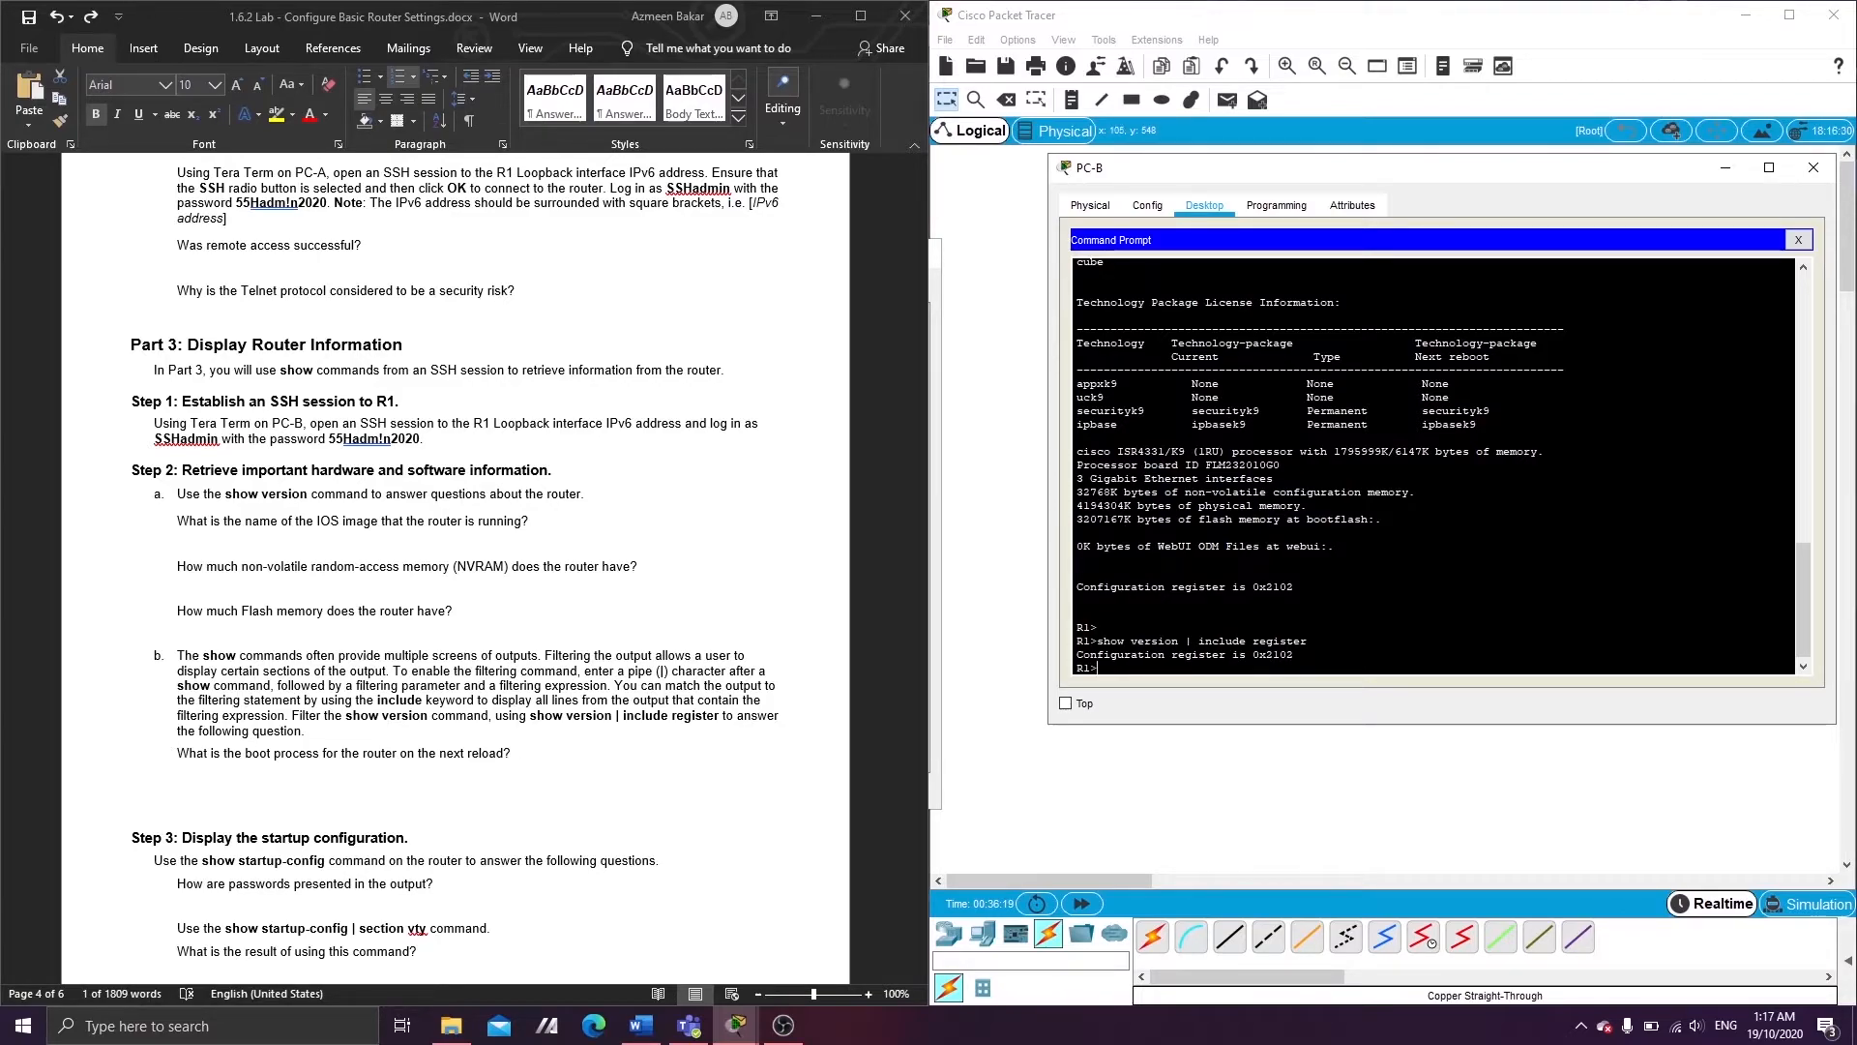
{"action": "left_click_drag", "start_coordinate": [1253, 655], "coordinate": [1294, 655]}
{"action": "left_click", "coordinate": [1266, 655]}
{"action": "key", "text": "Return"}
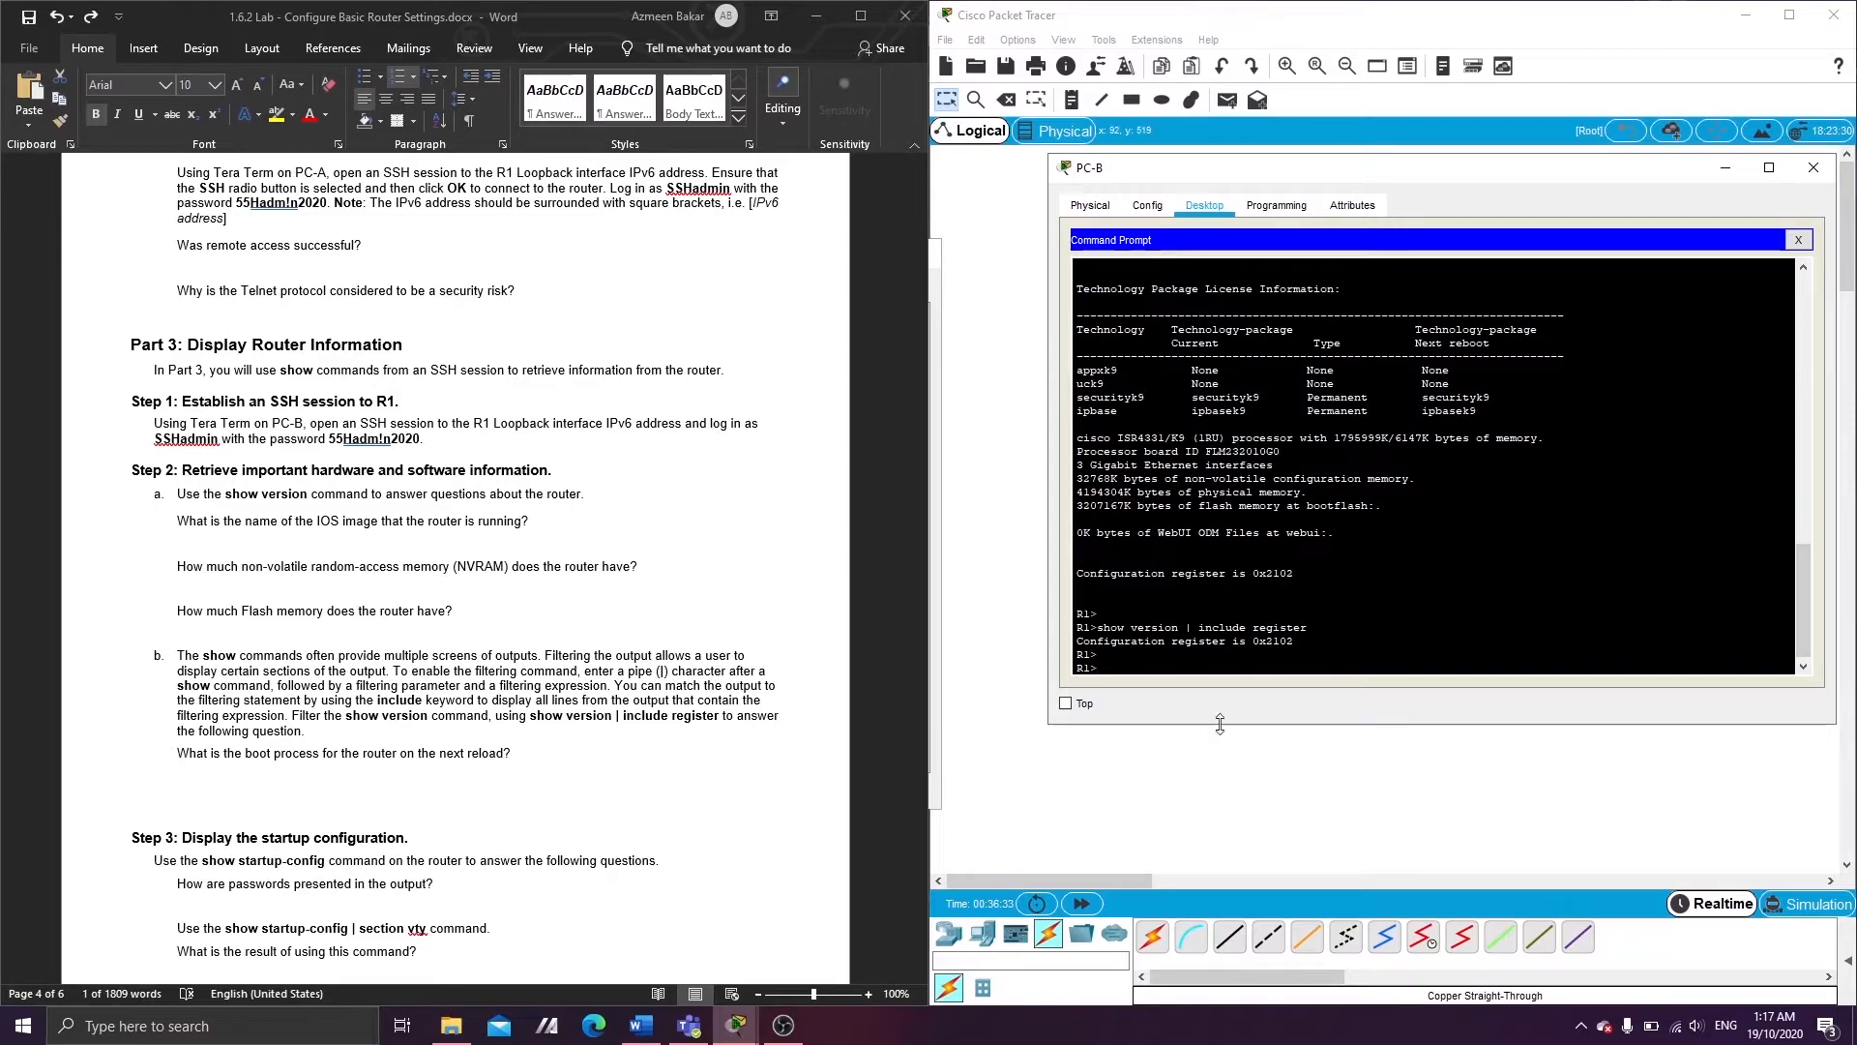
{"action": "scroll", "coordinate": [484, 764], "scroll_direction": "down", "scroll_amount": 5}
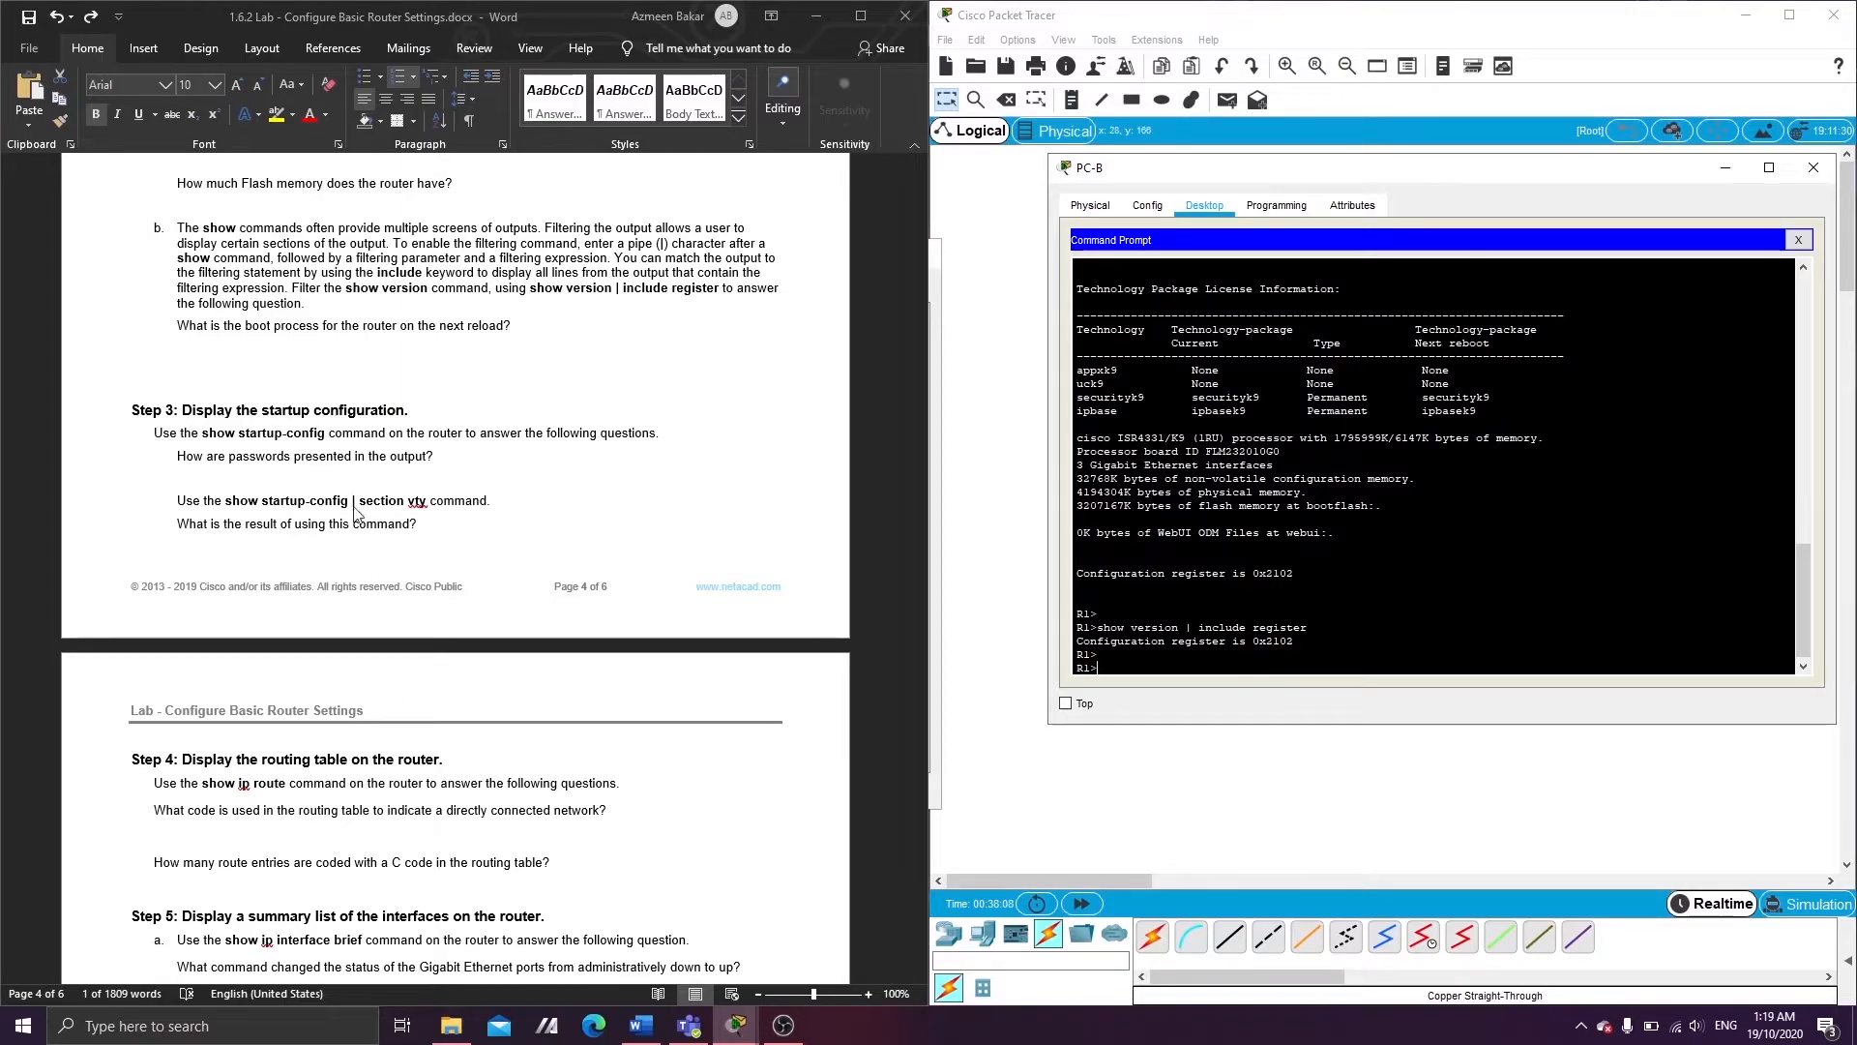
- Look up the show startup-config command in Step 3 of the lab instructions document
{"action": "left_click", "coordinate": [356, 513]}
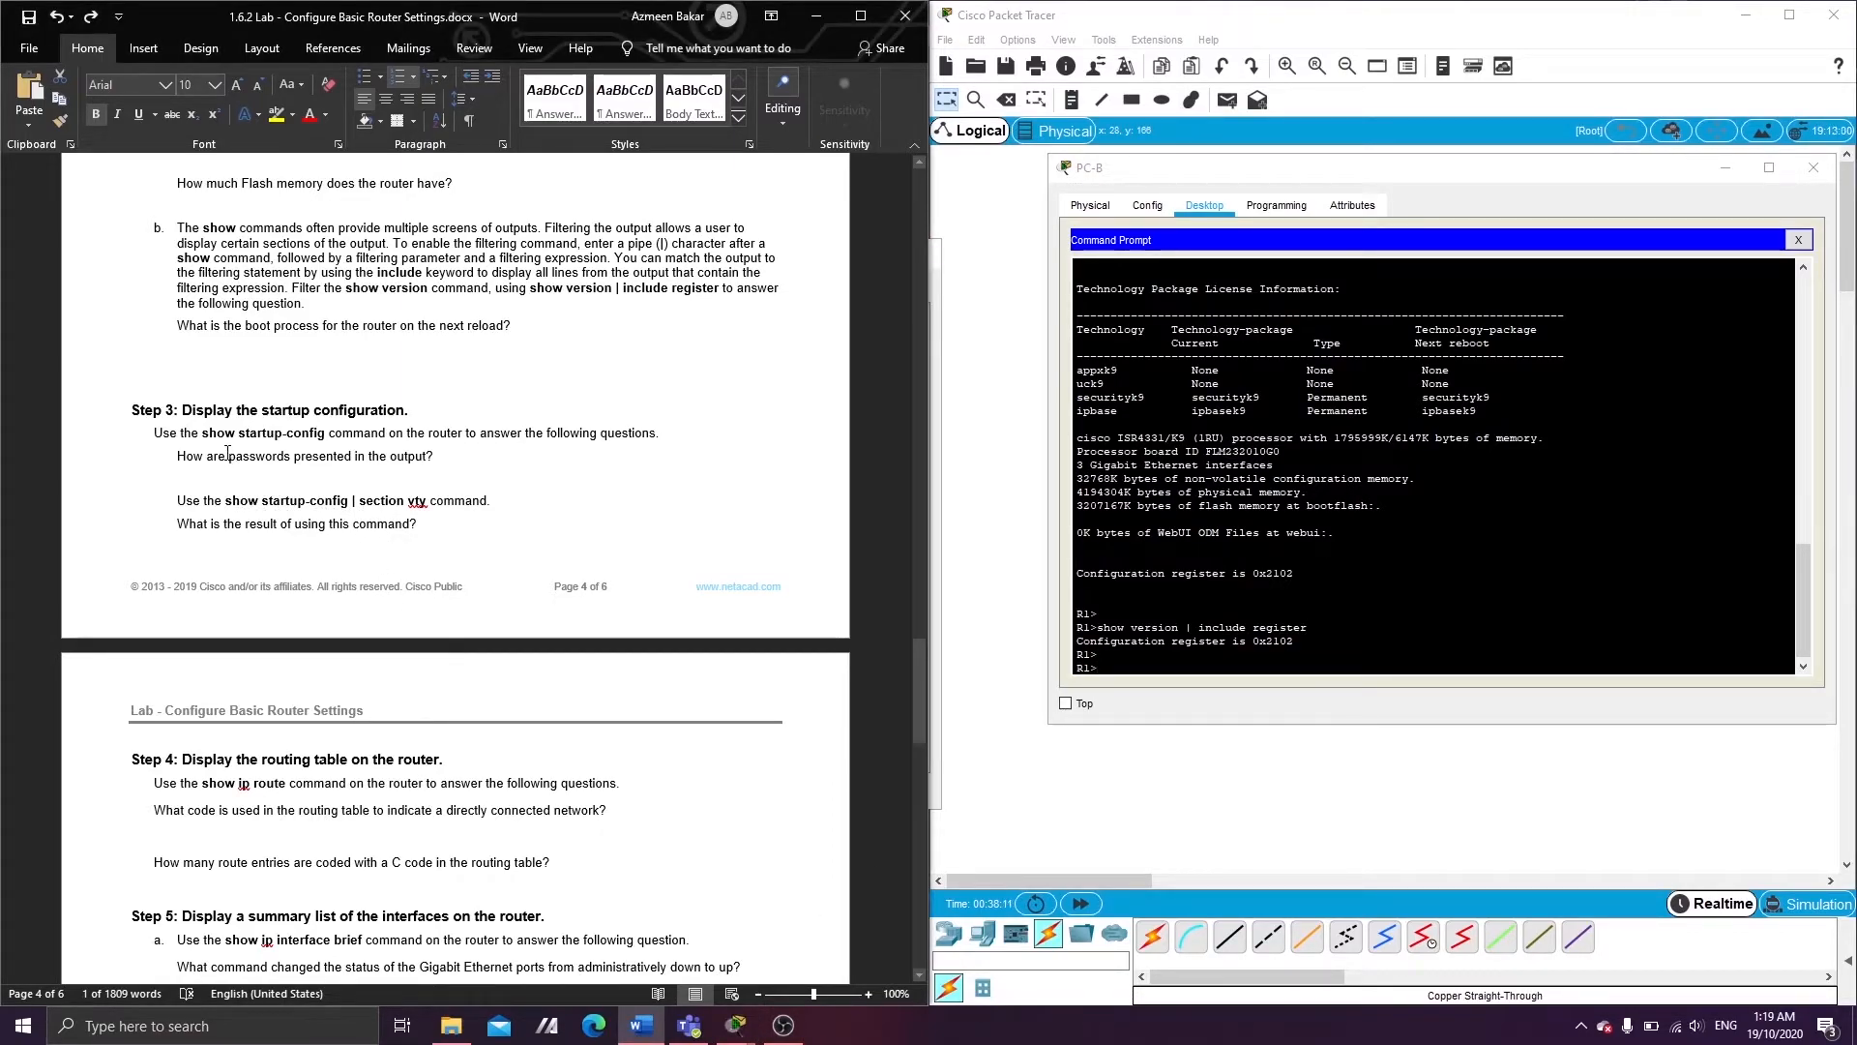
{"action": "left_click_drag", "start_coordinate": [202, 433], "coordinate": [349, 445]}
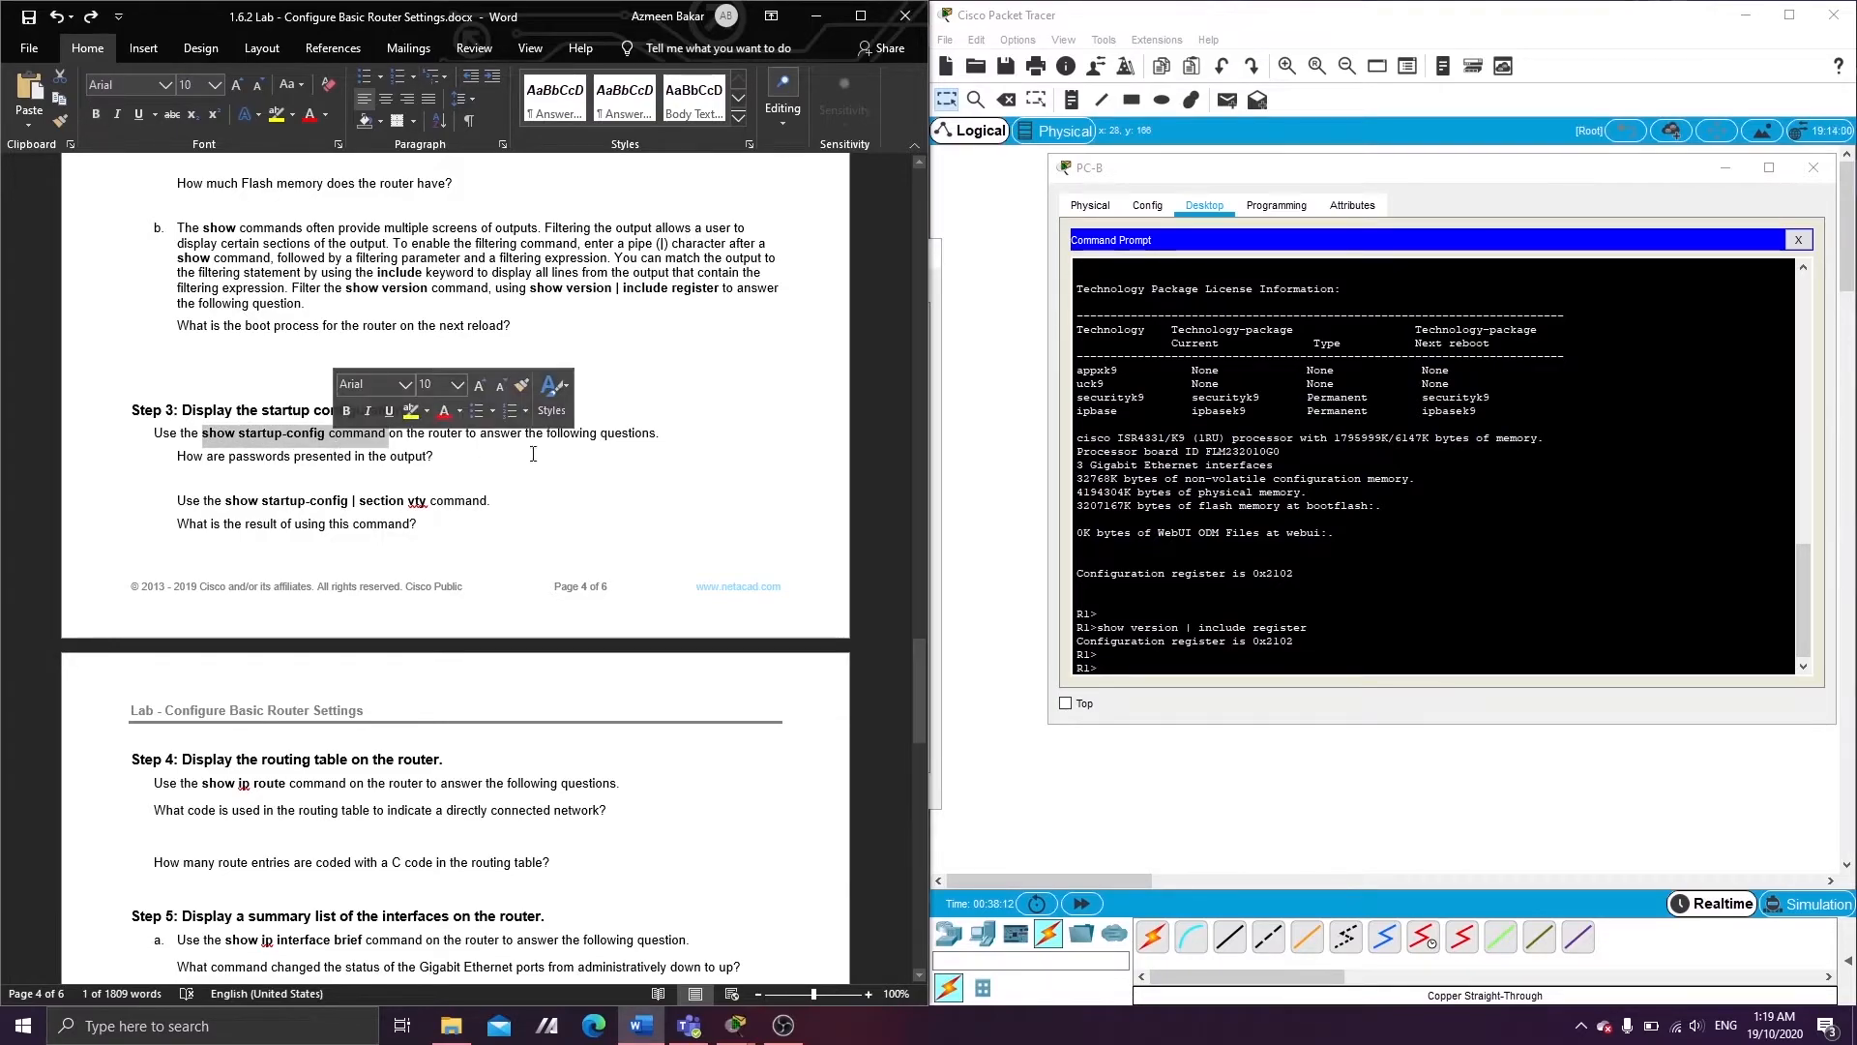
{"action": "left_click", "coordinate": [517, 459]}
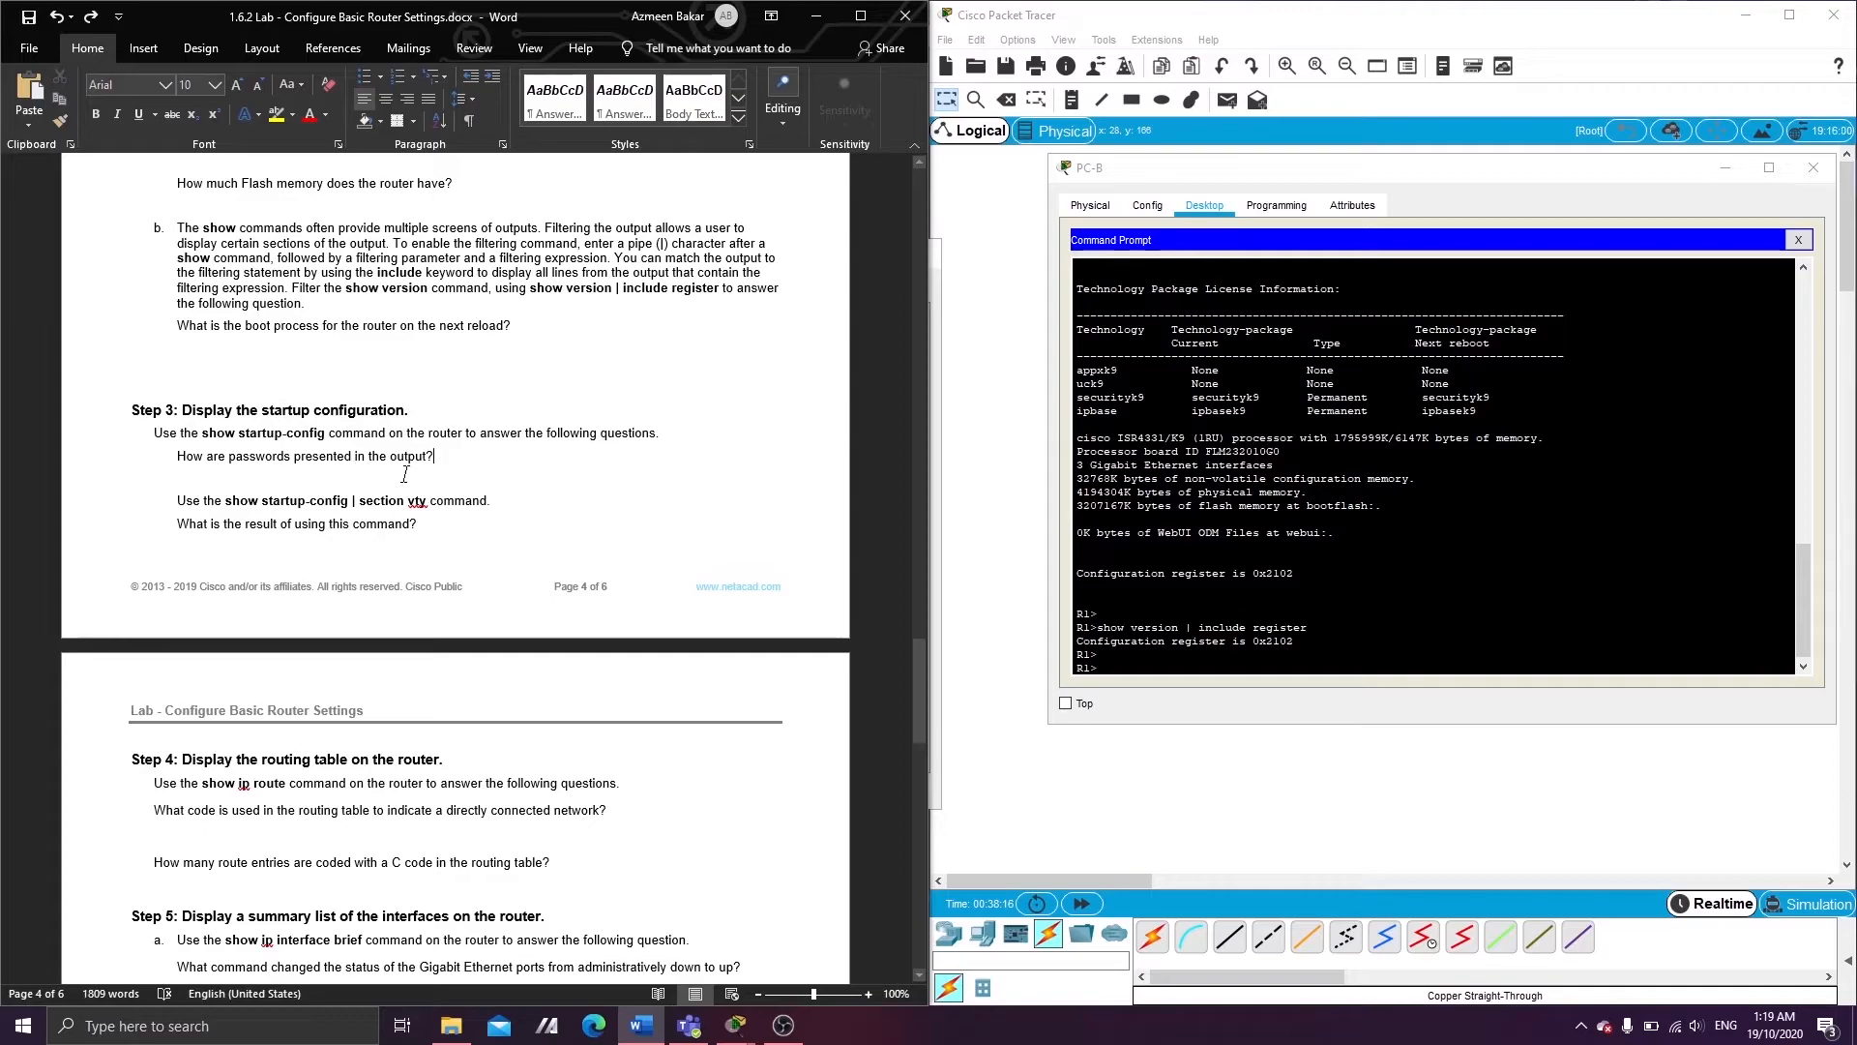
- Try show startup-config | section vty on R1, which returns invalid input errors
{"action": "left_click", "coordinate": [1206, 656]}
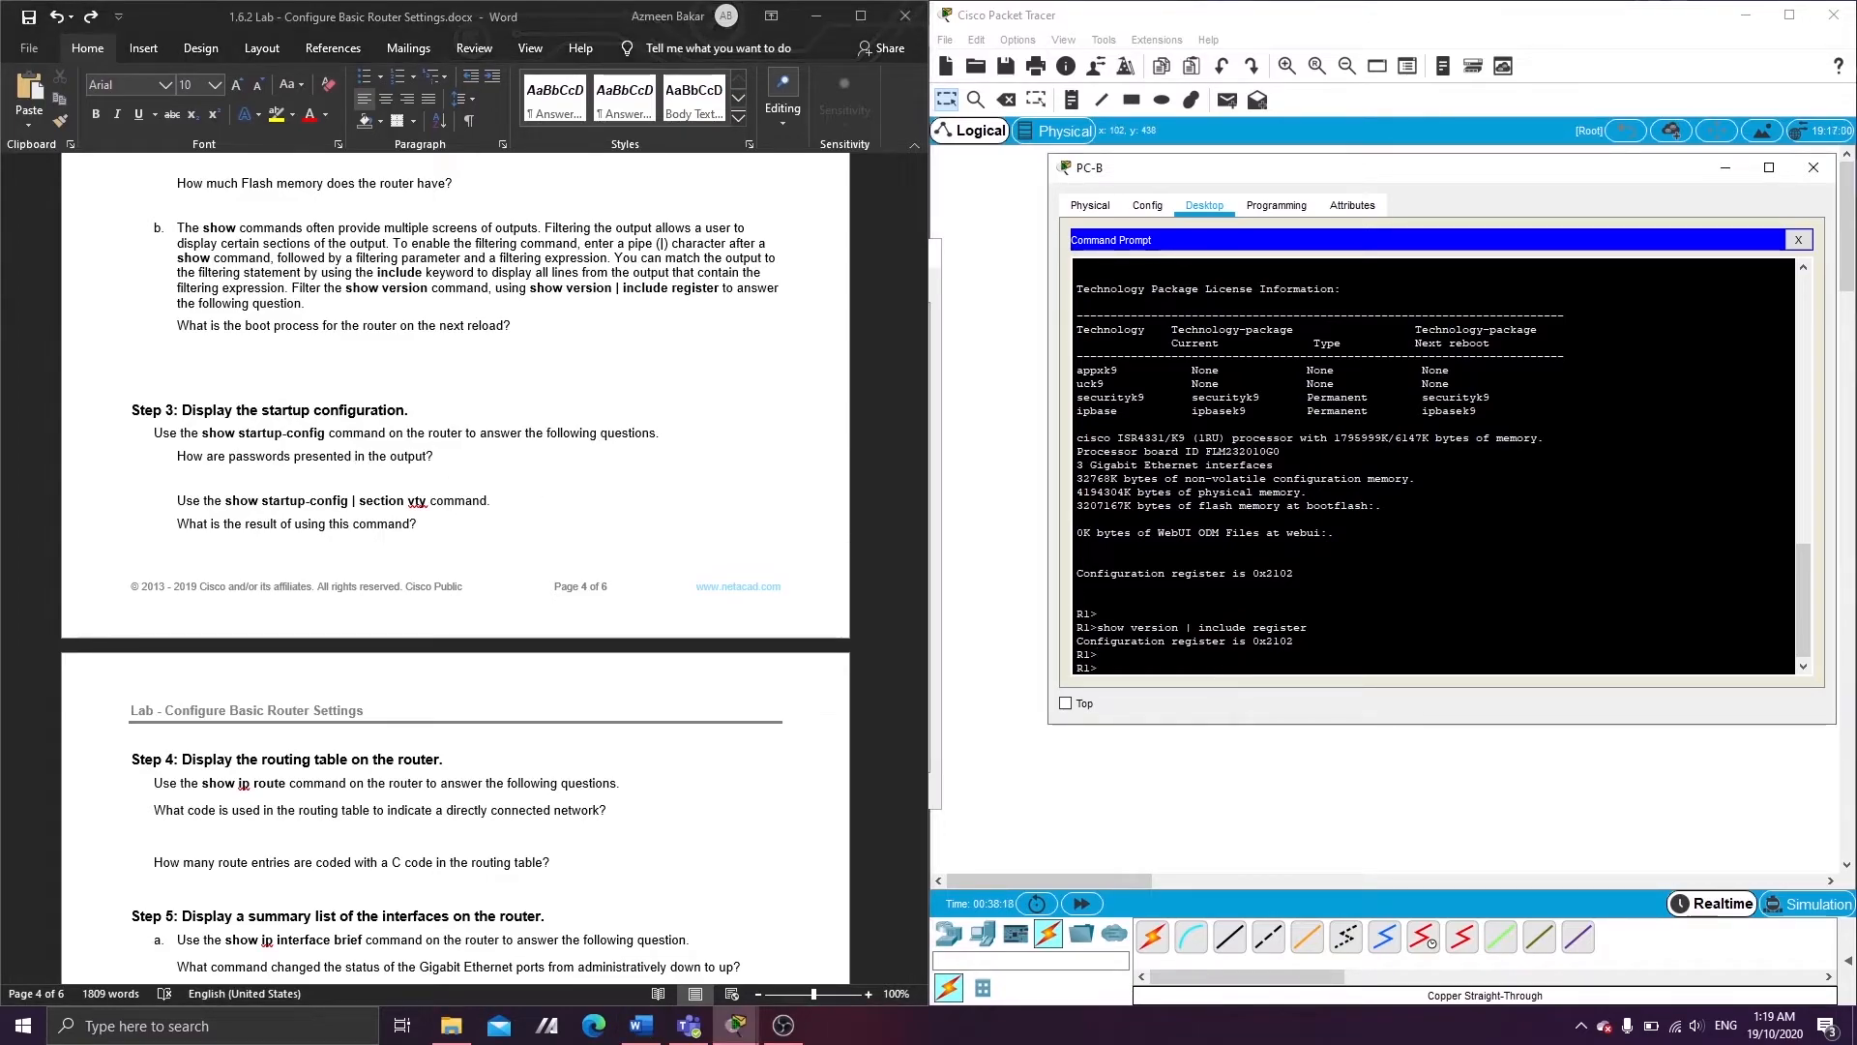
{"action": "key", "text": "Return"}
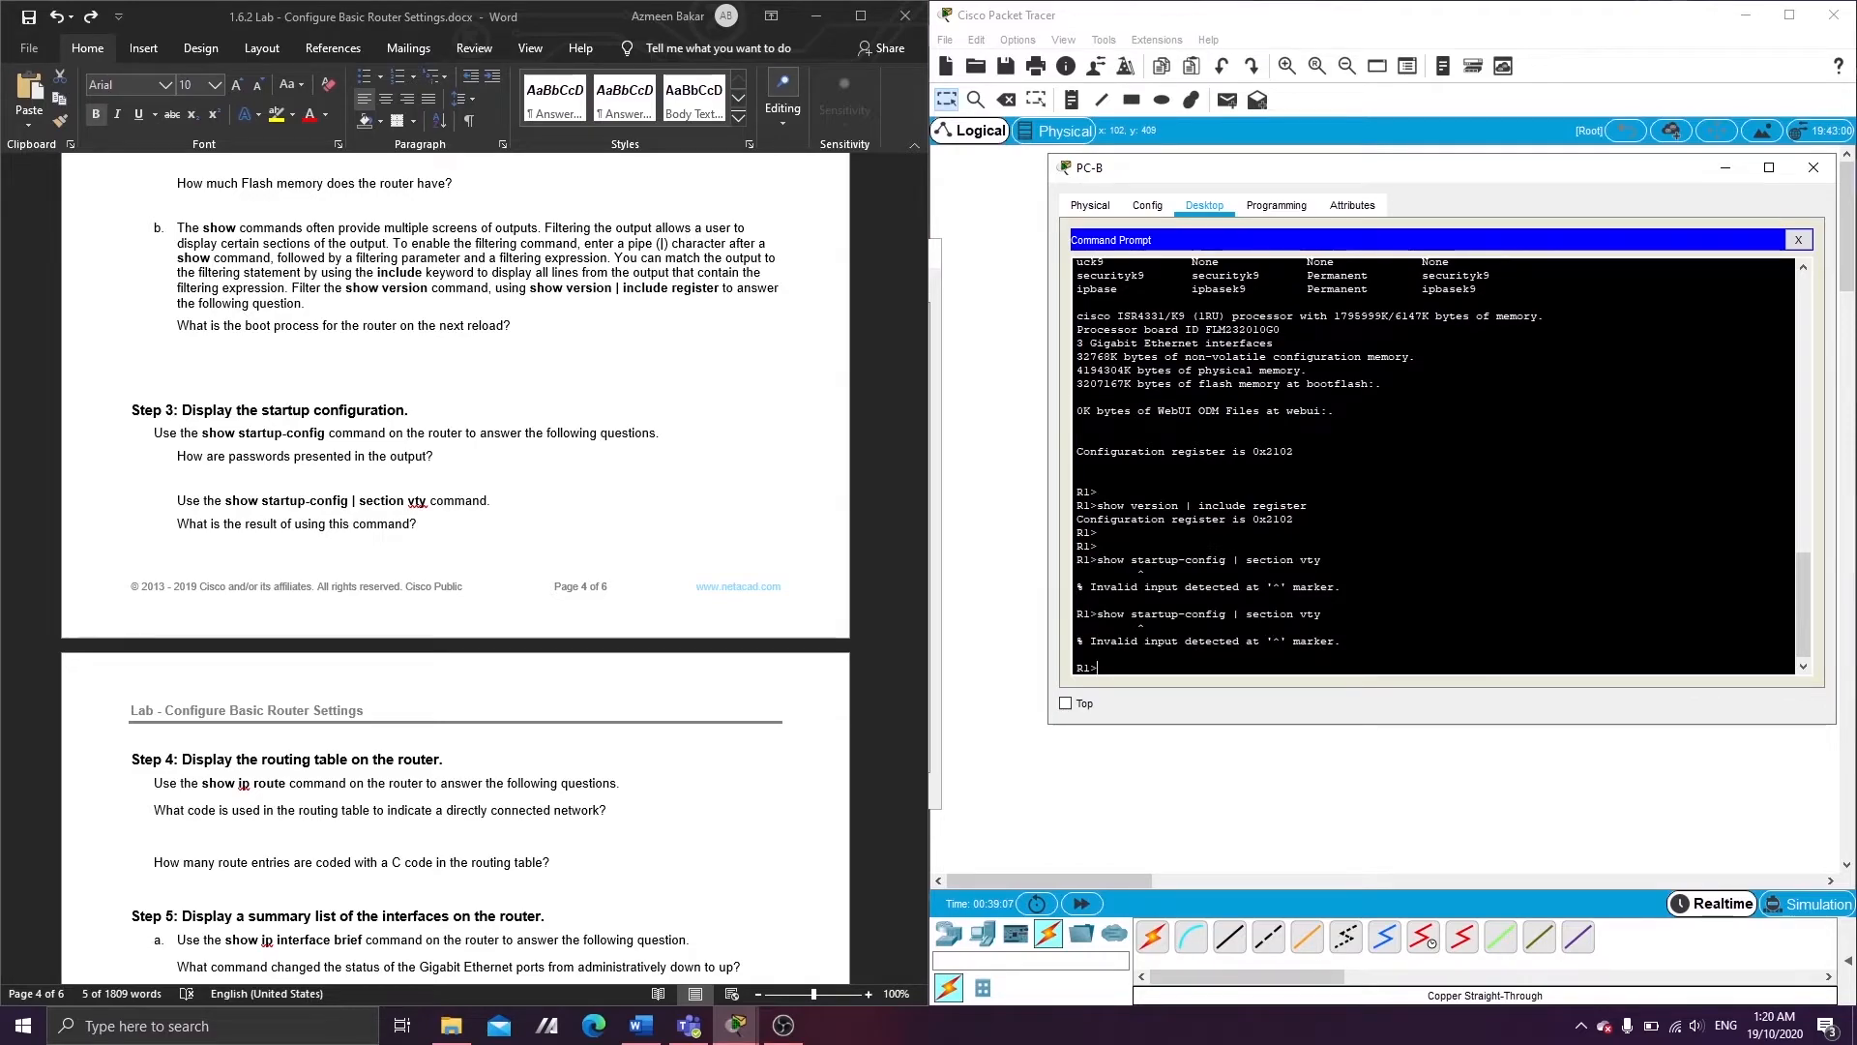
{"action": "type", "text": "show startup ?"}
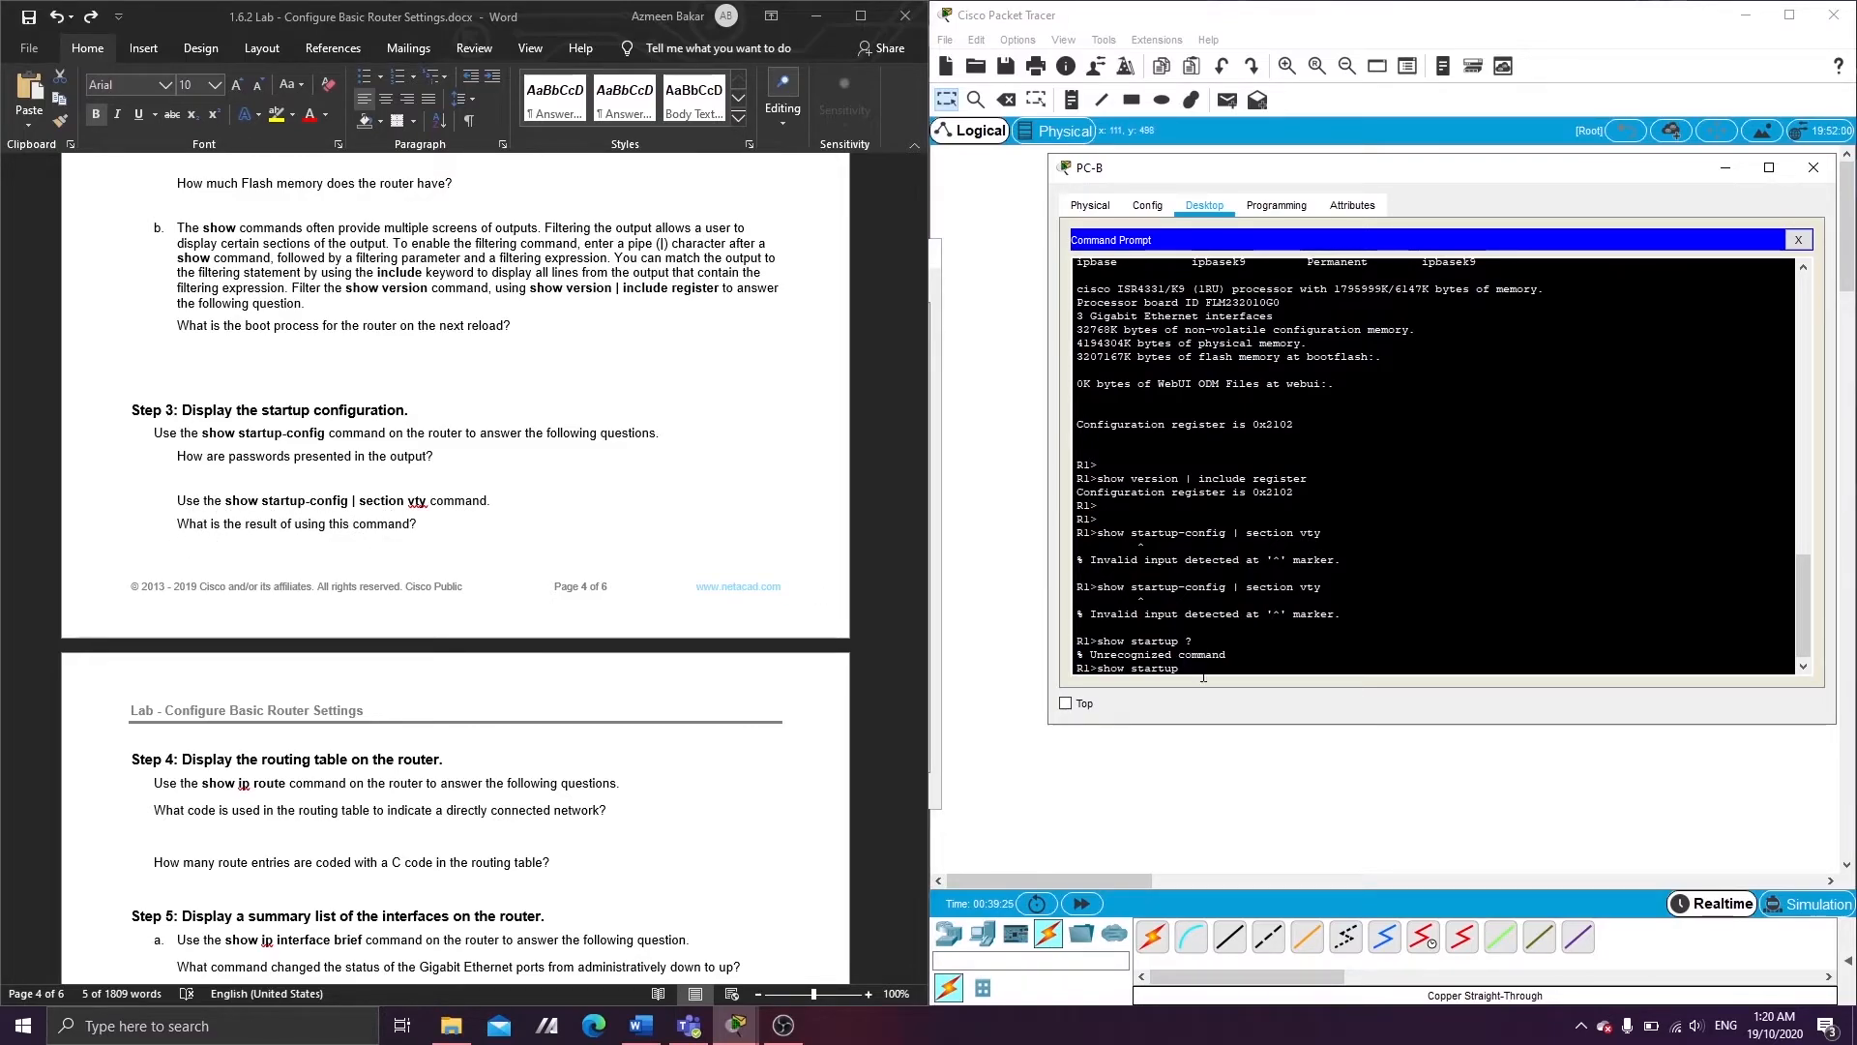
{"action": "key", "text": "Up"}
{"action": "key", "text": "Return"}
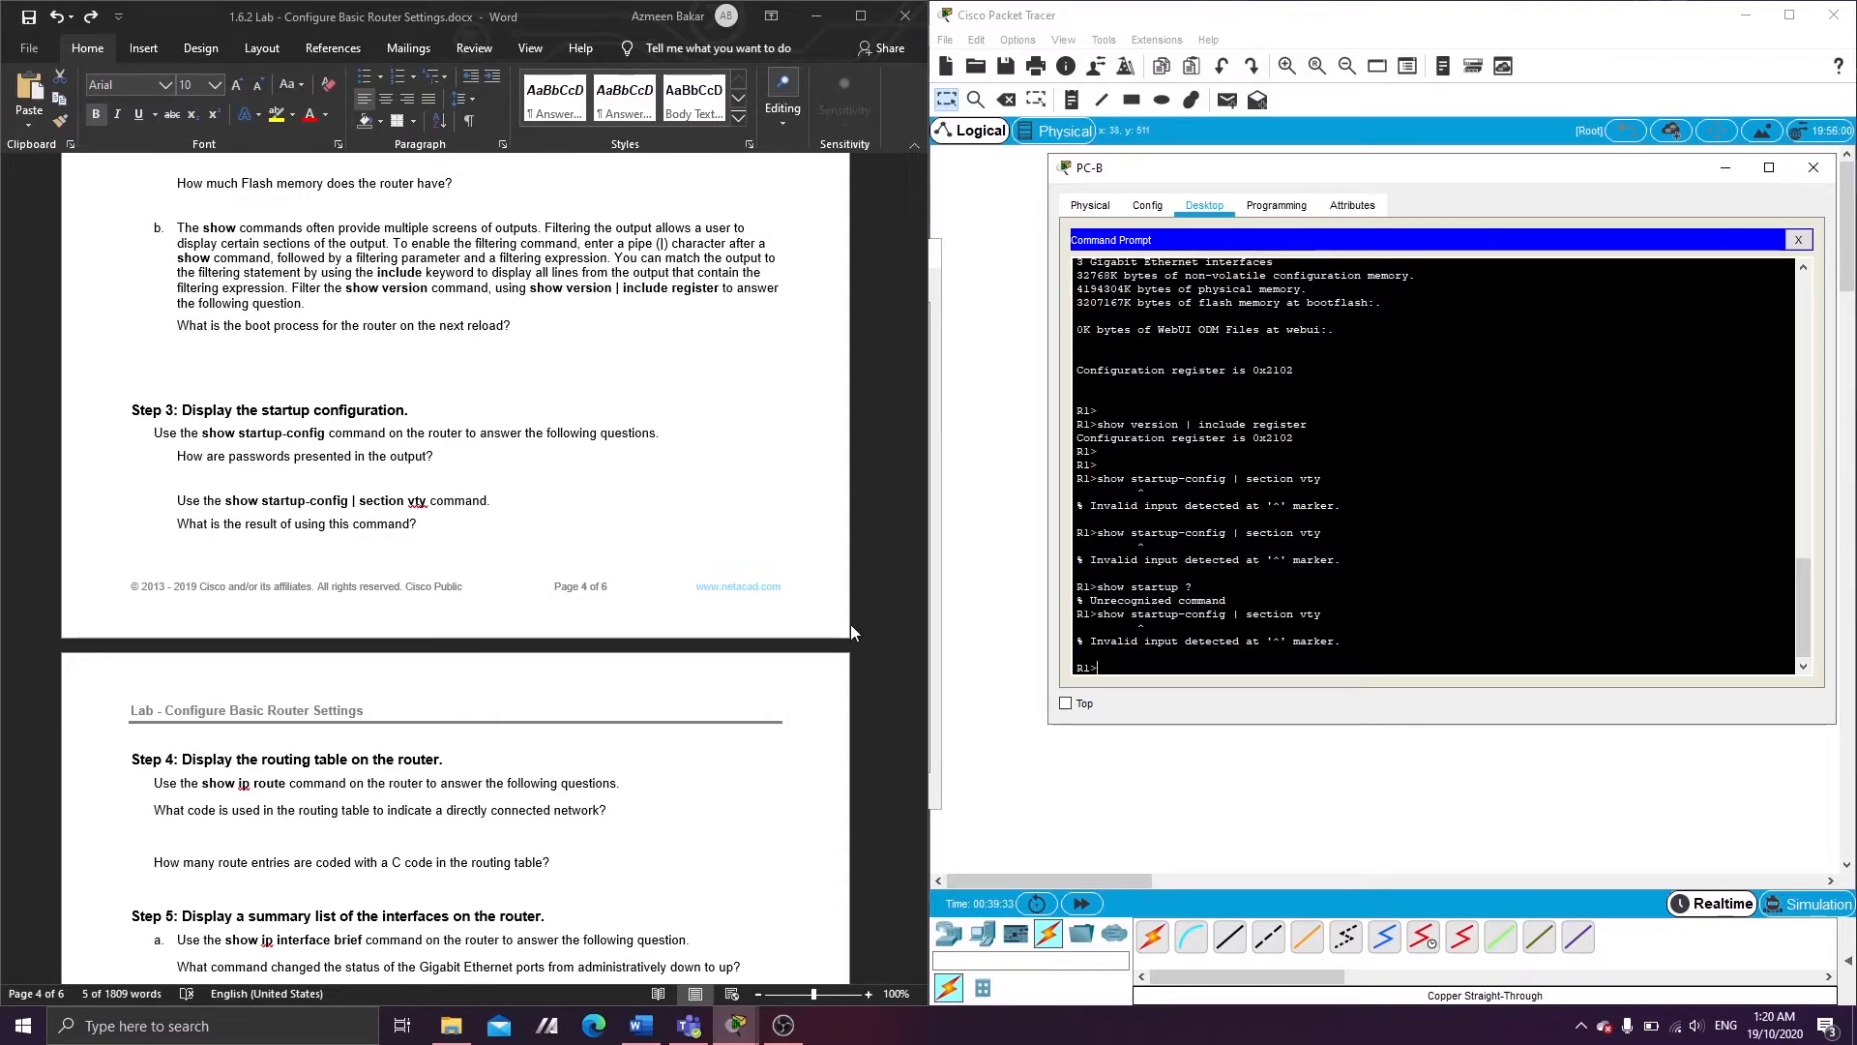
{"action": "scroll", "coordinate": [378, 527], "scroll_direction": "down", "scroll_amount": 4}
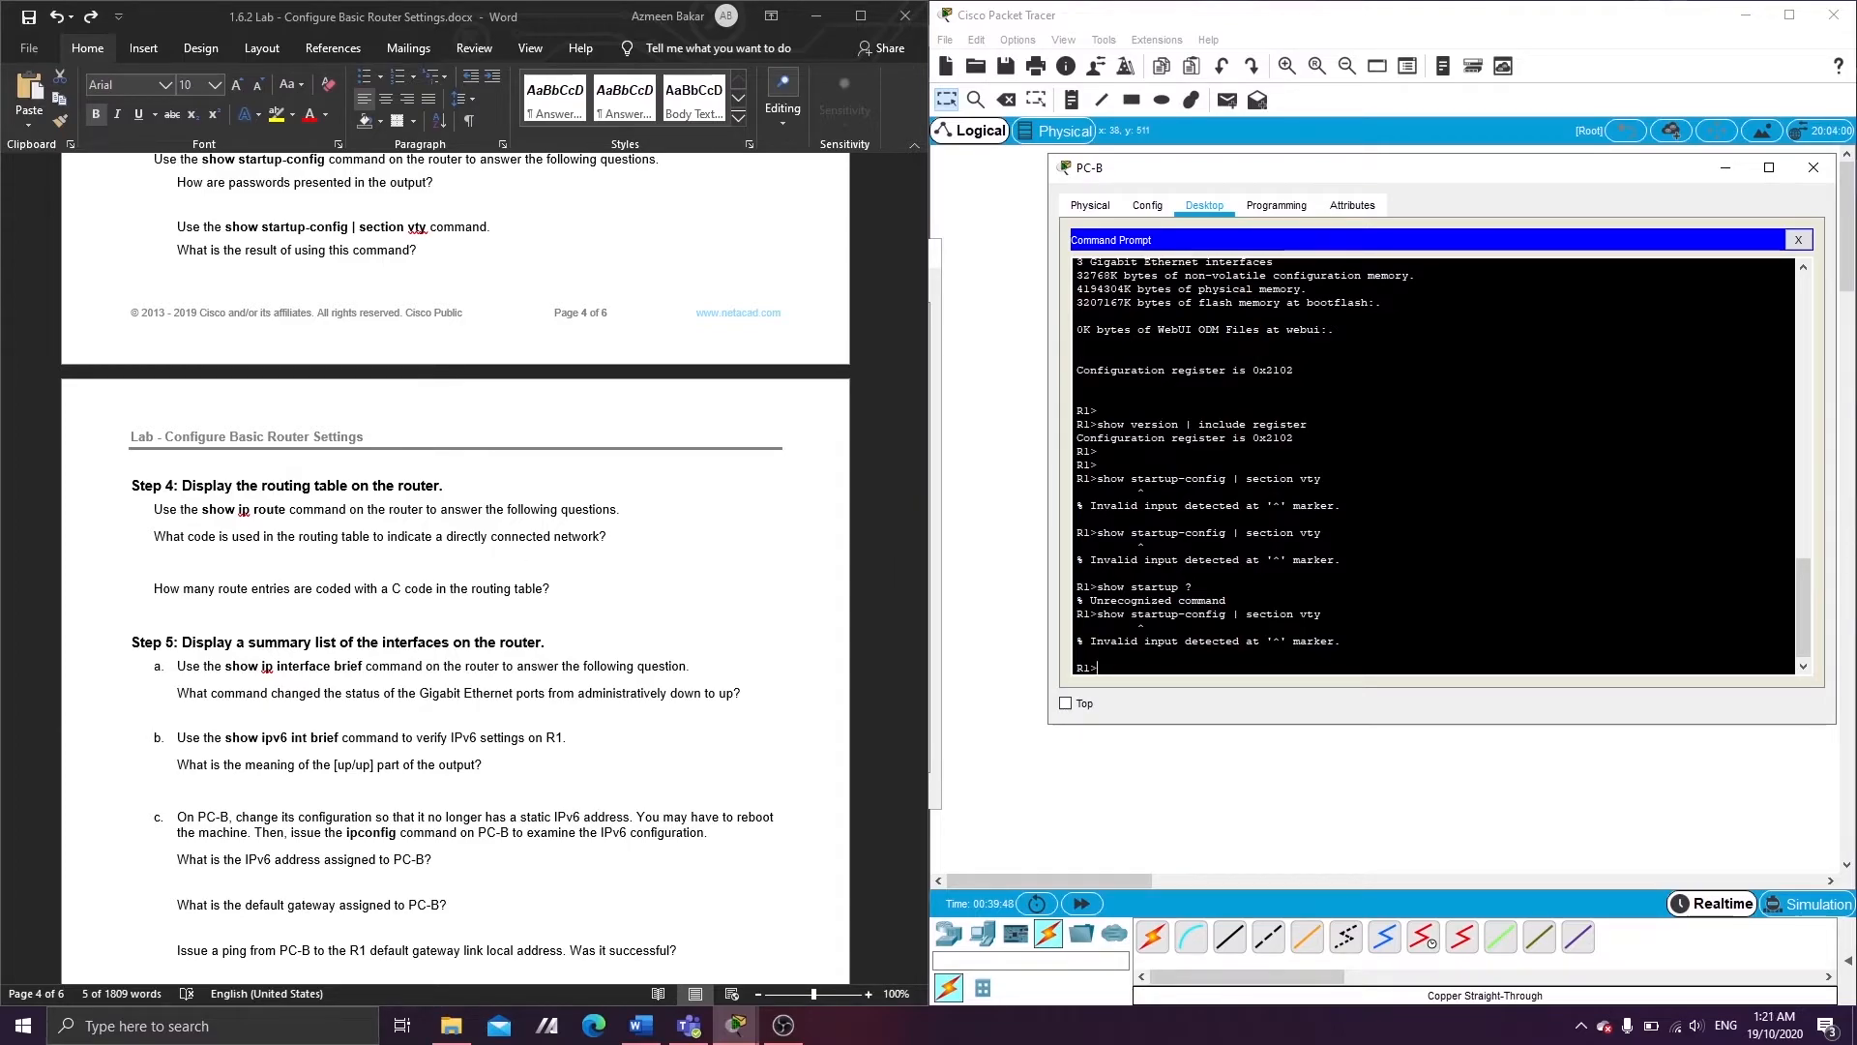
- Display R1's routing table with show ip route
{"action": "key", "text": "Return"}
{"action": "type", "text": "show ip route"}
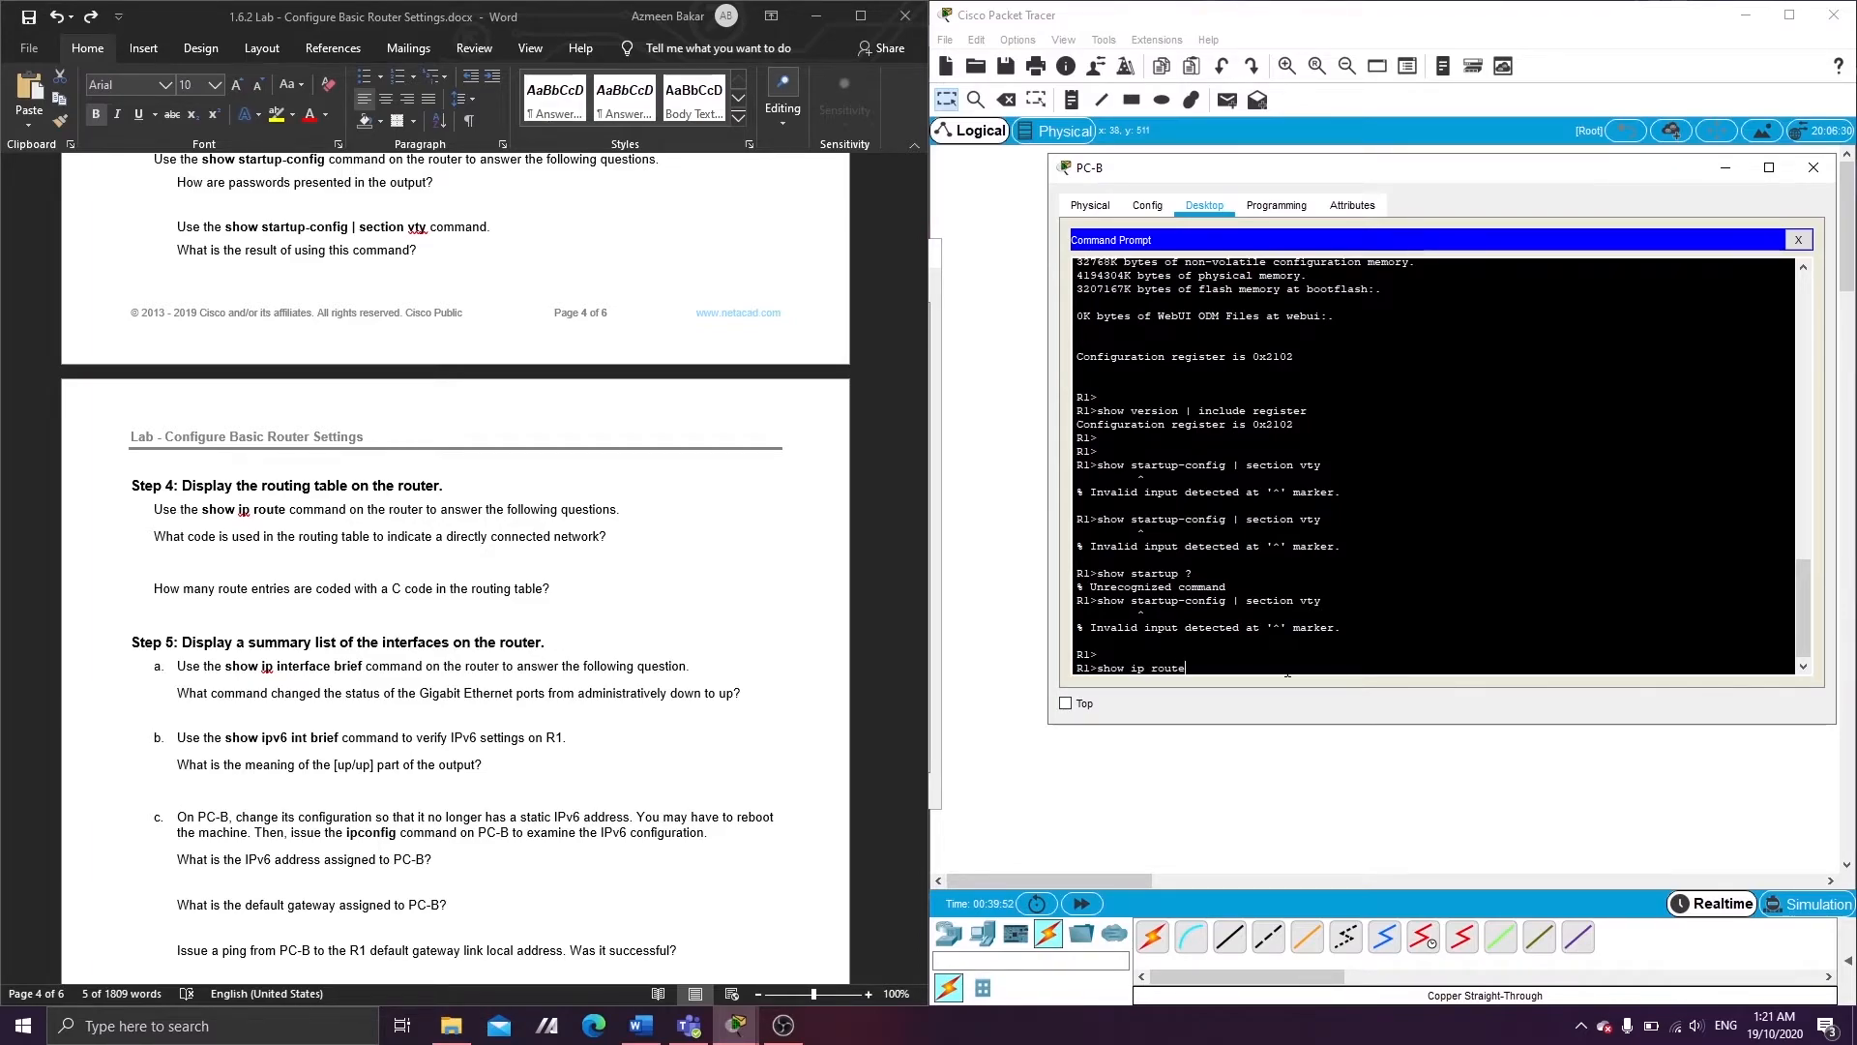
{"action": "key", "text": "Return"}
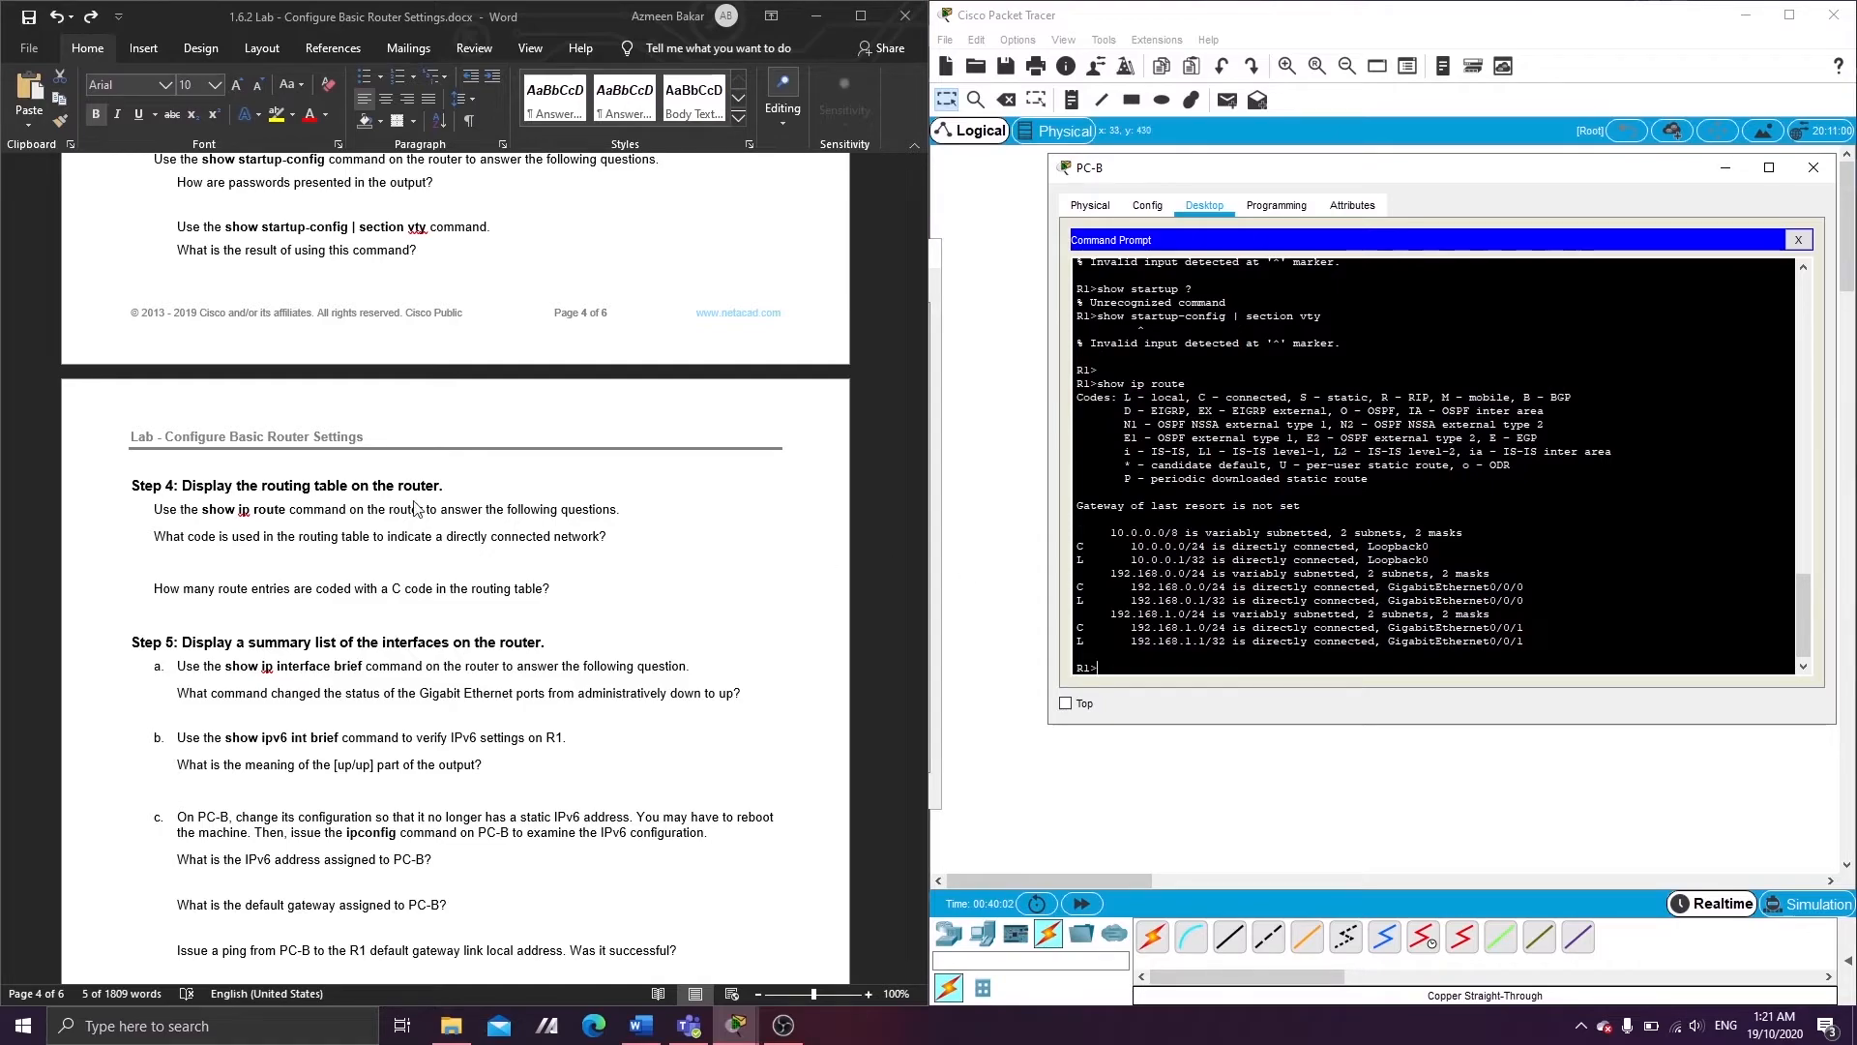
{"action": "scroll", "coordinate": [280, 565], "scroll_direction": "down", "scroll_amount": 1}
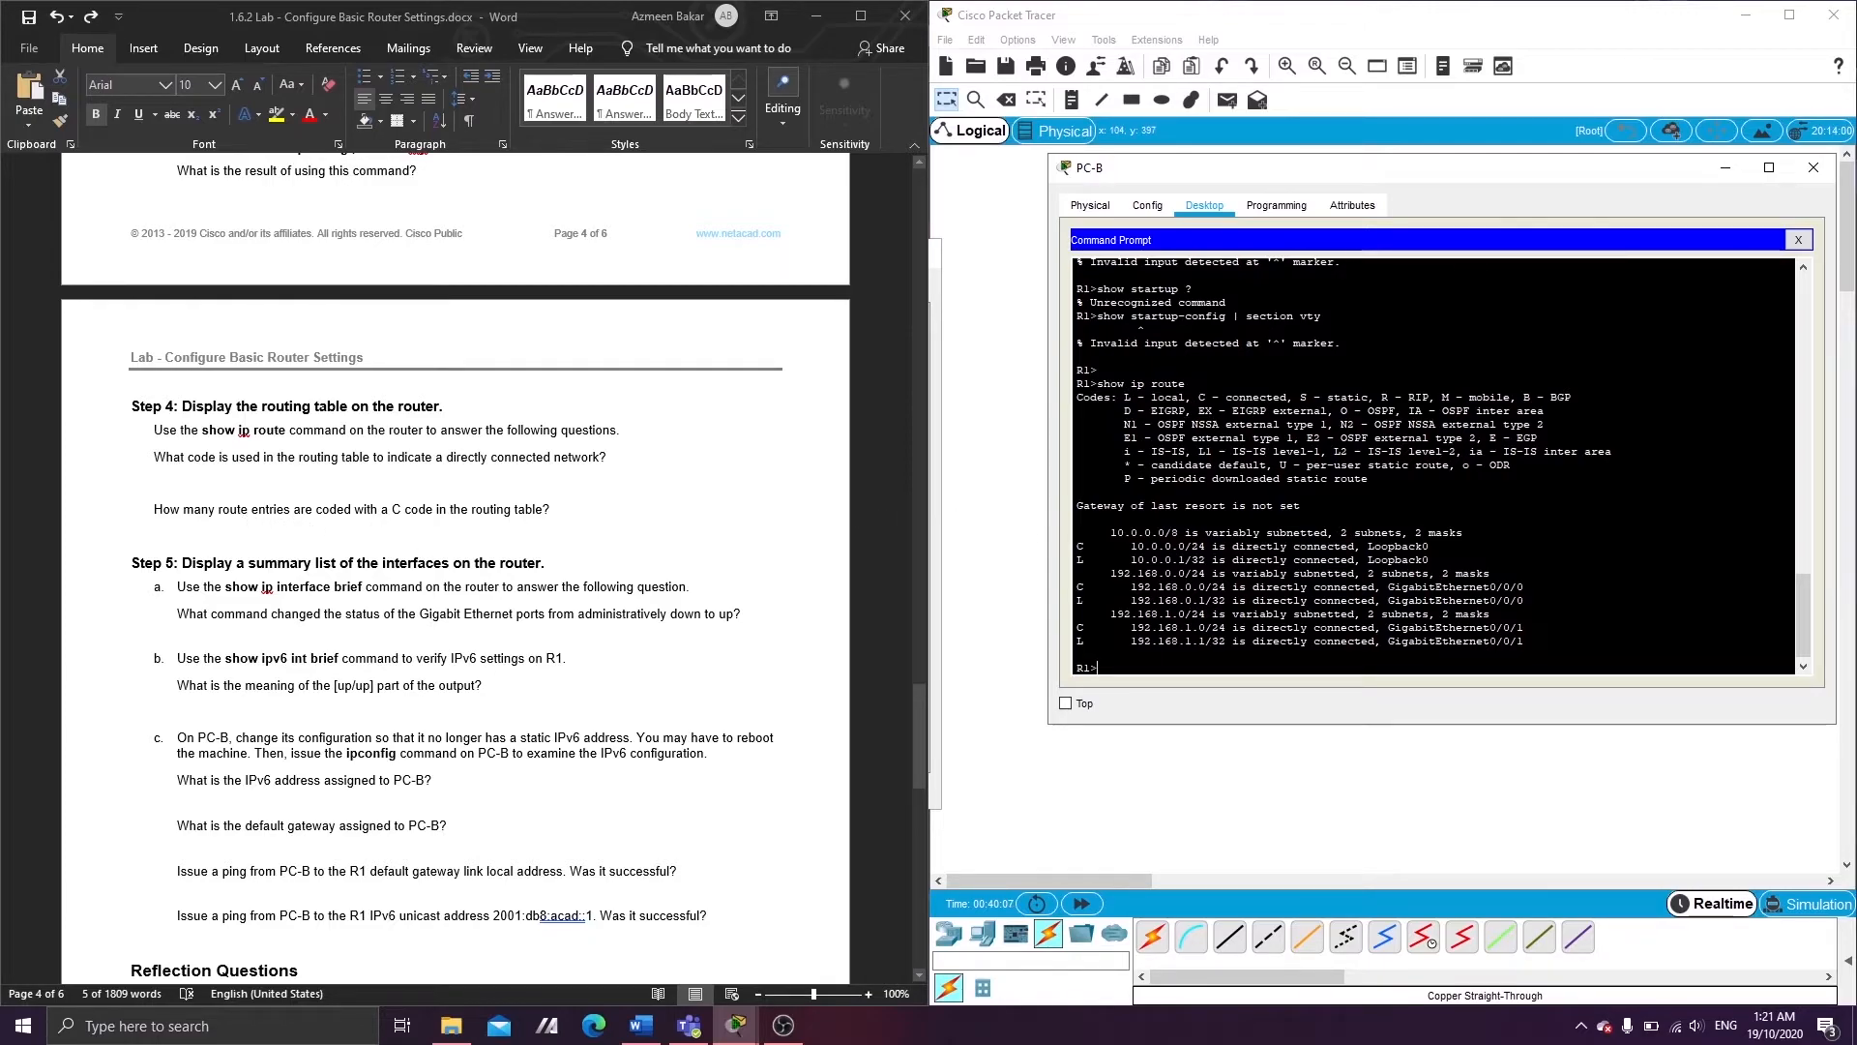
- Run show ip interface brief on R1, showing G0/0/0 and G0/0/1 up
{"action": "key", "text": "Return"}
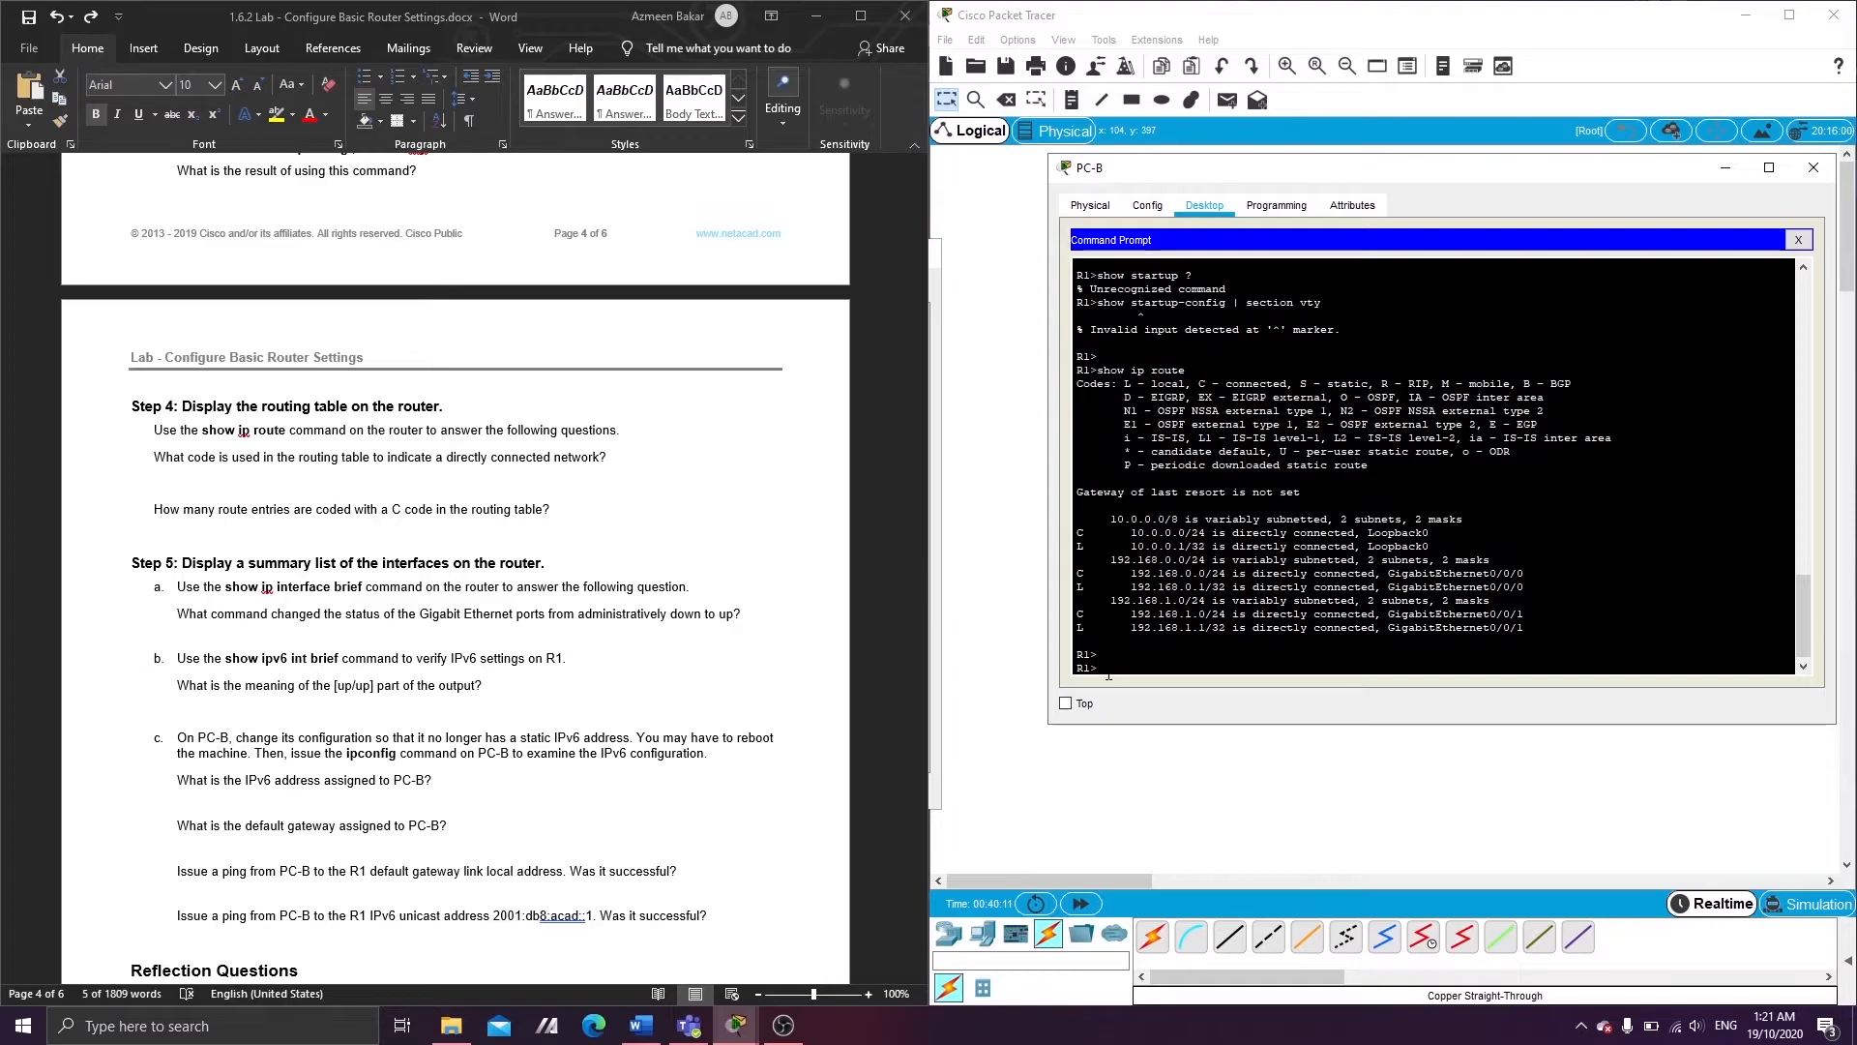
{"action": "type", "text": "show ip interface brief"}
{"action": "key", "text": "Return"}
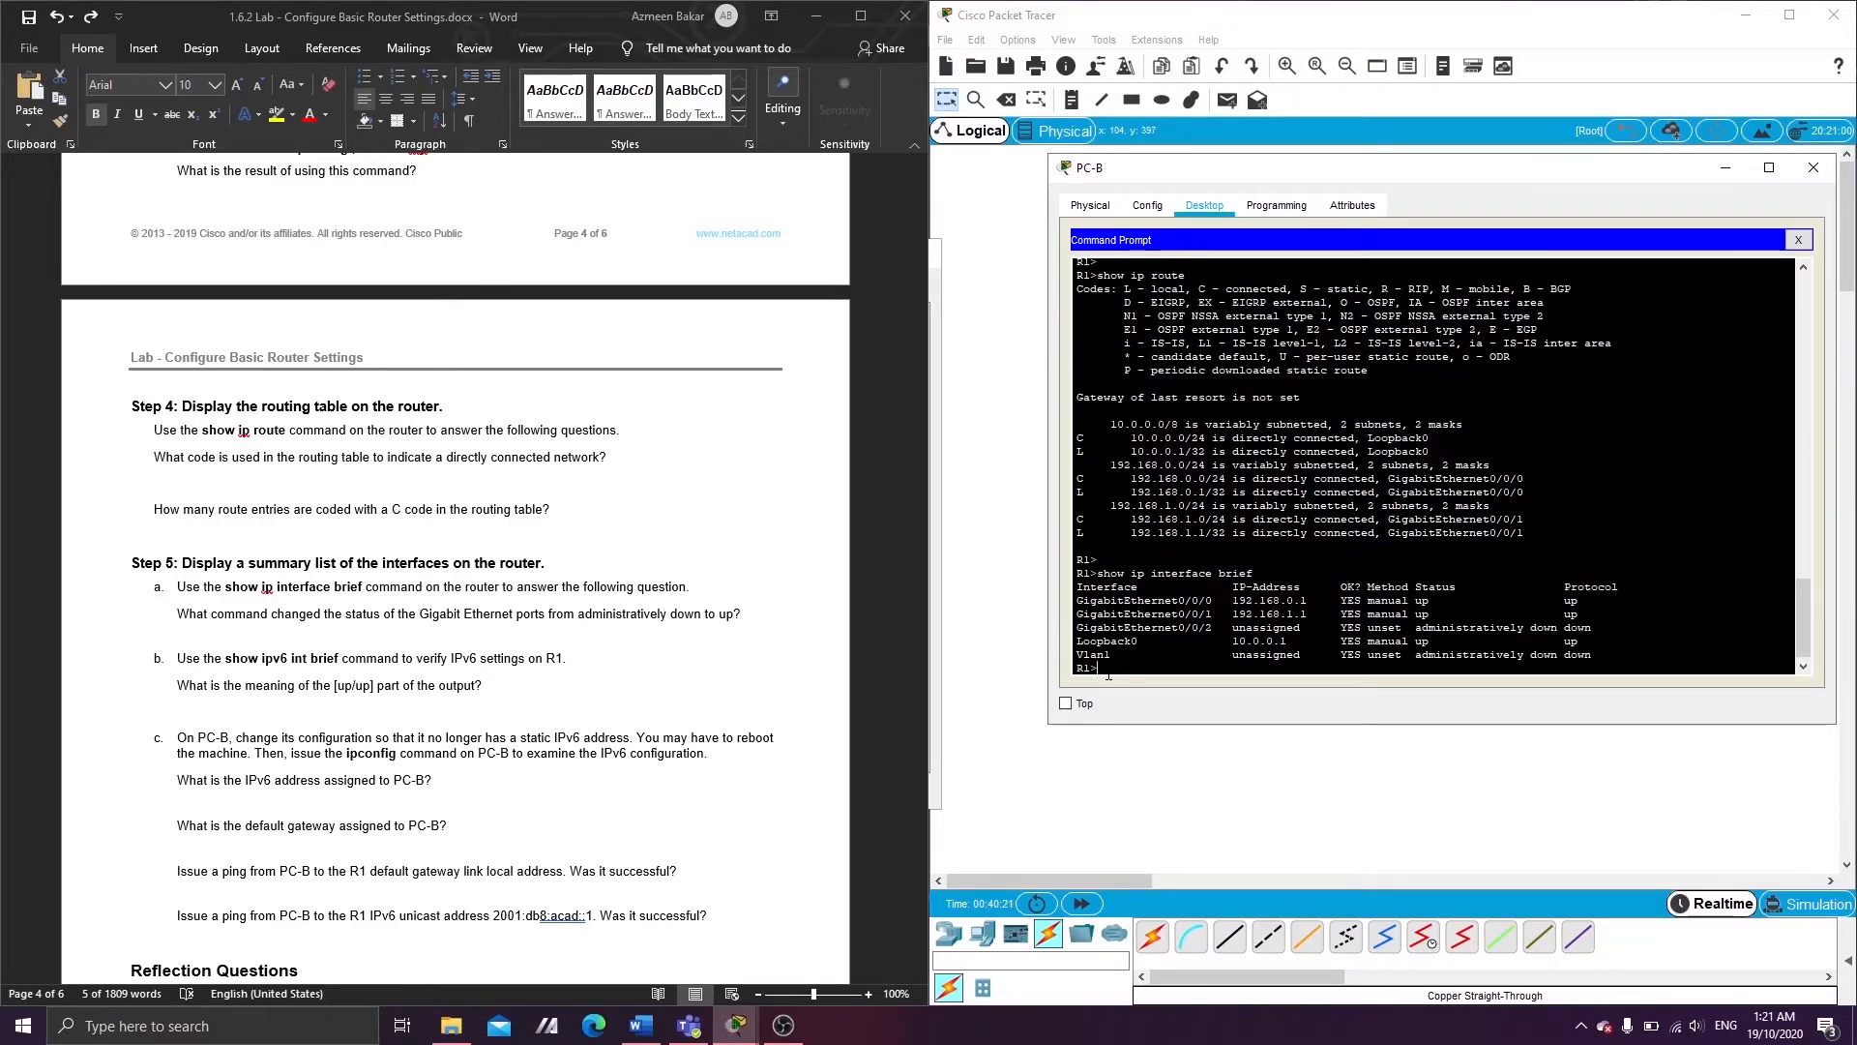
{"action": "key", "text": "Return"}
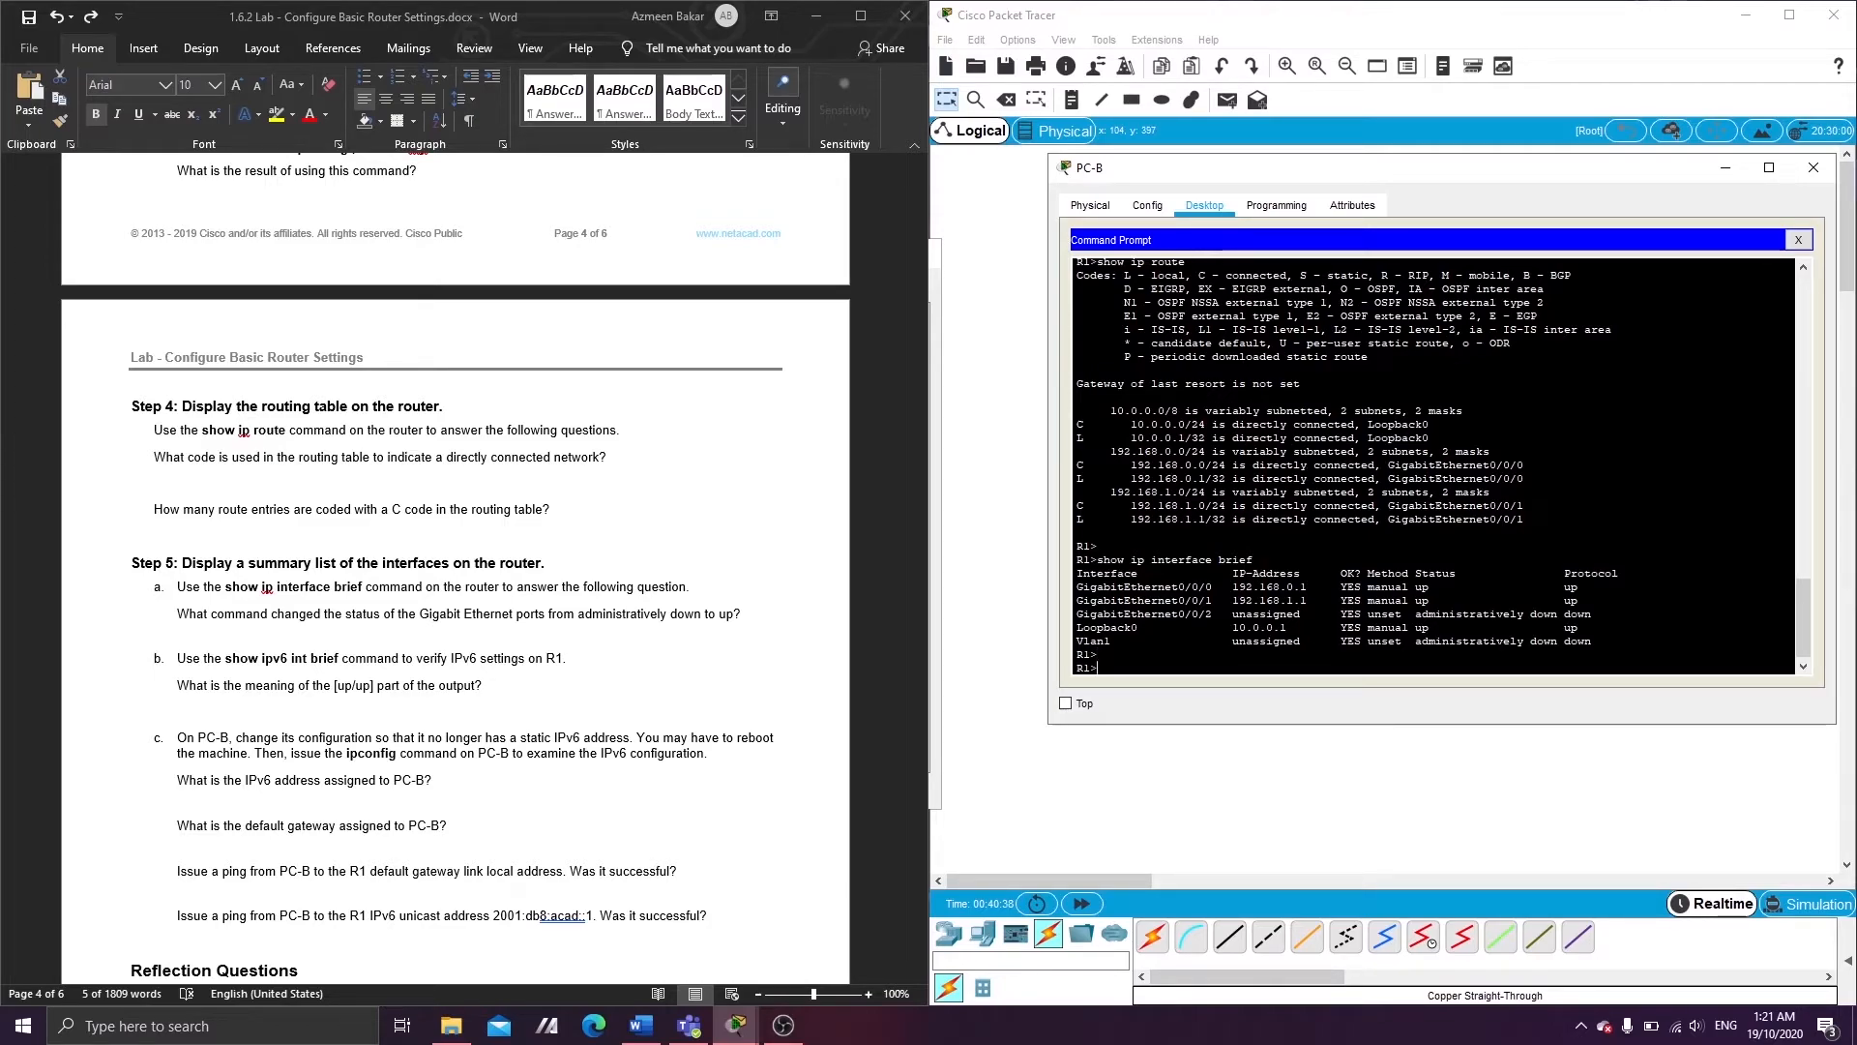
{"action": "key", "text": "Return"}
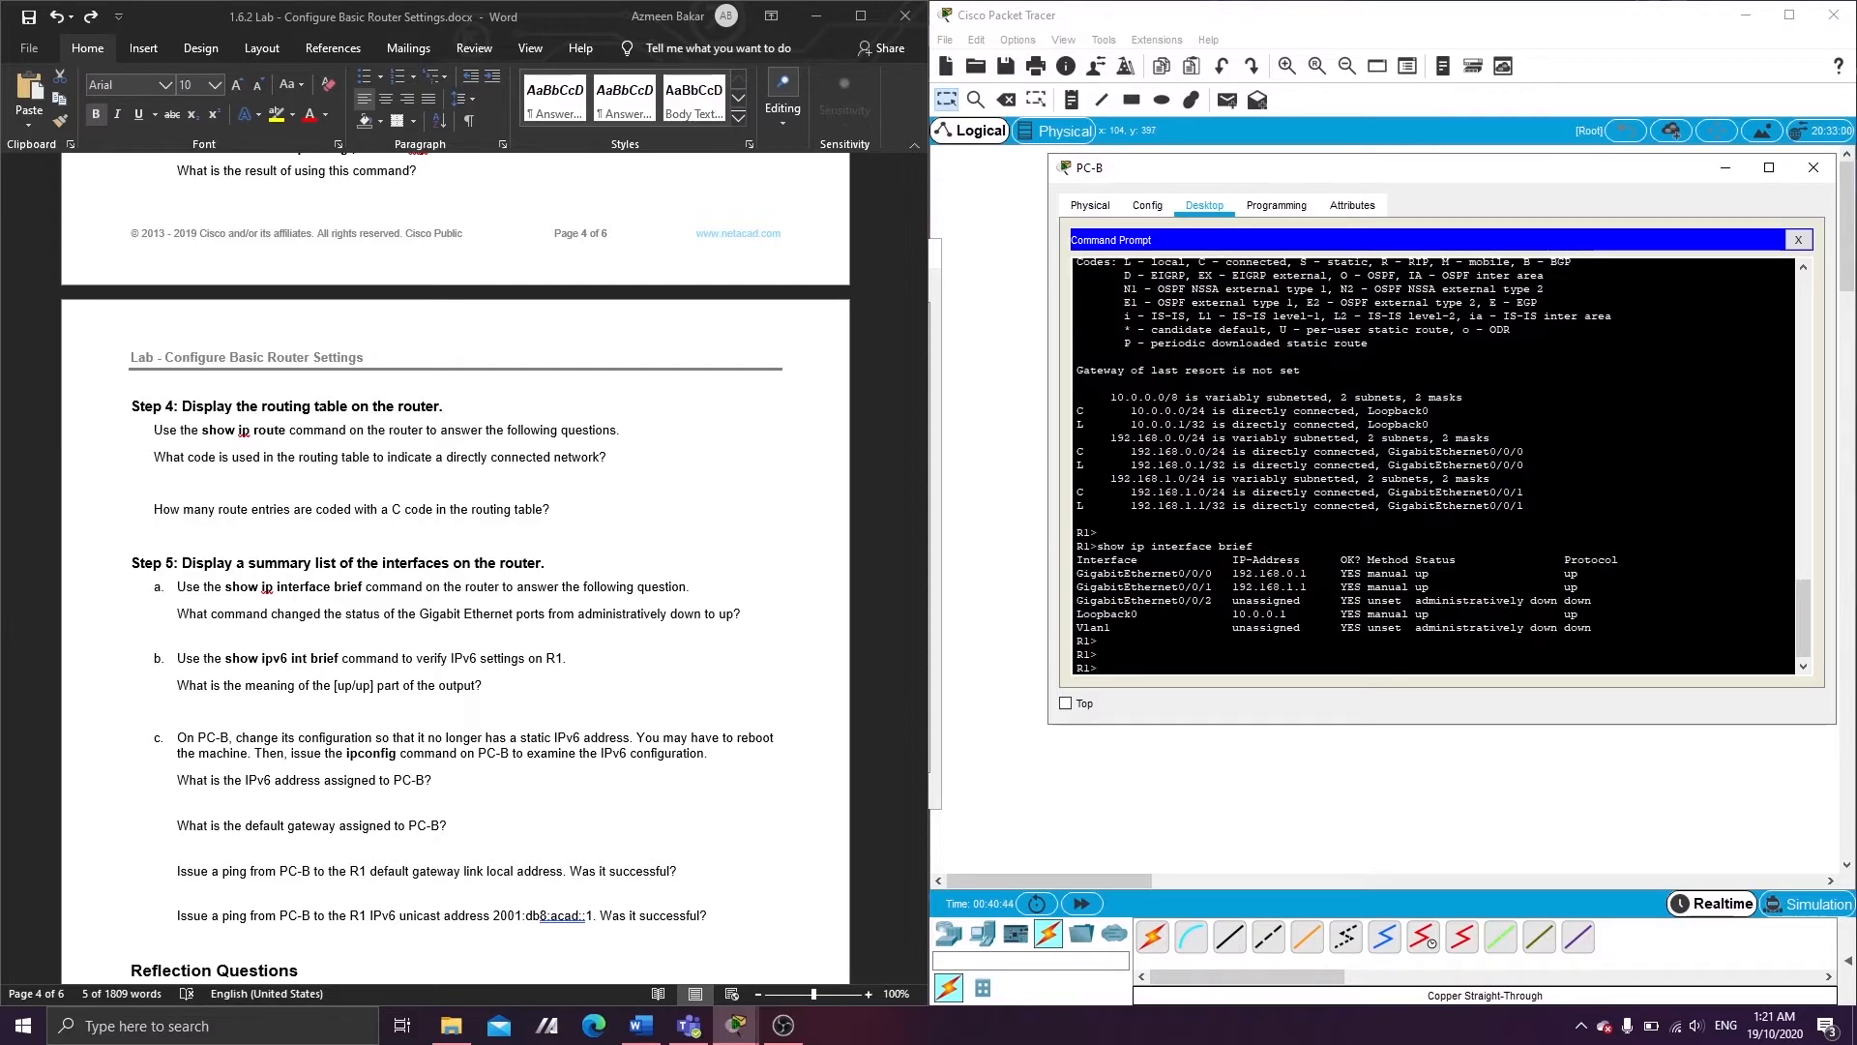
{"action": "scroll", "coordinate": [314, 646], "scroll_direction": "down", "scroll_amount": 1}
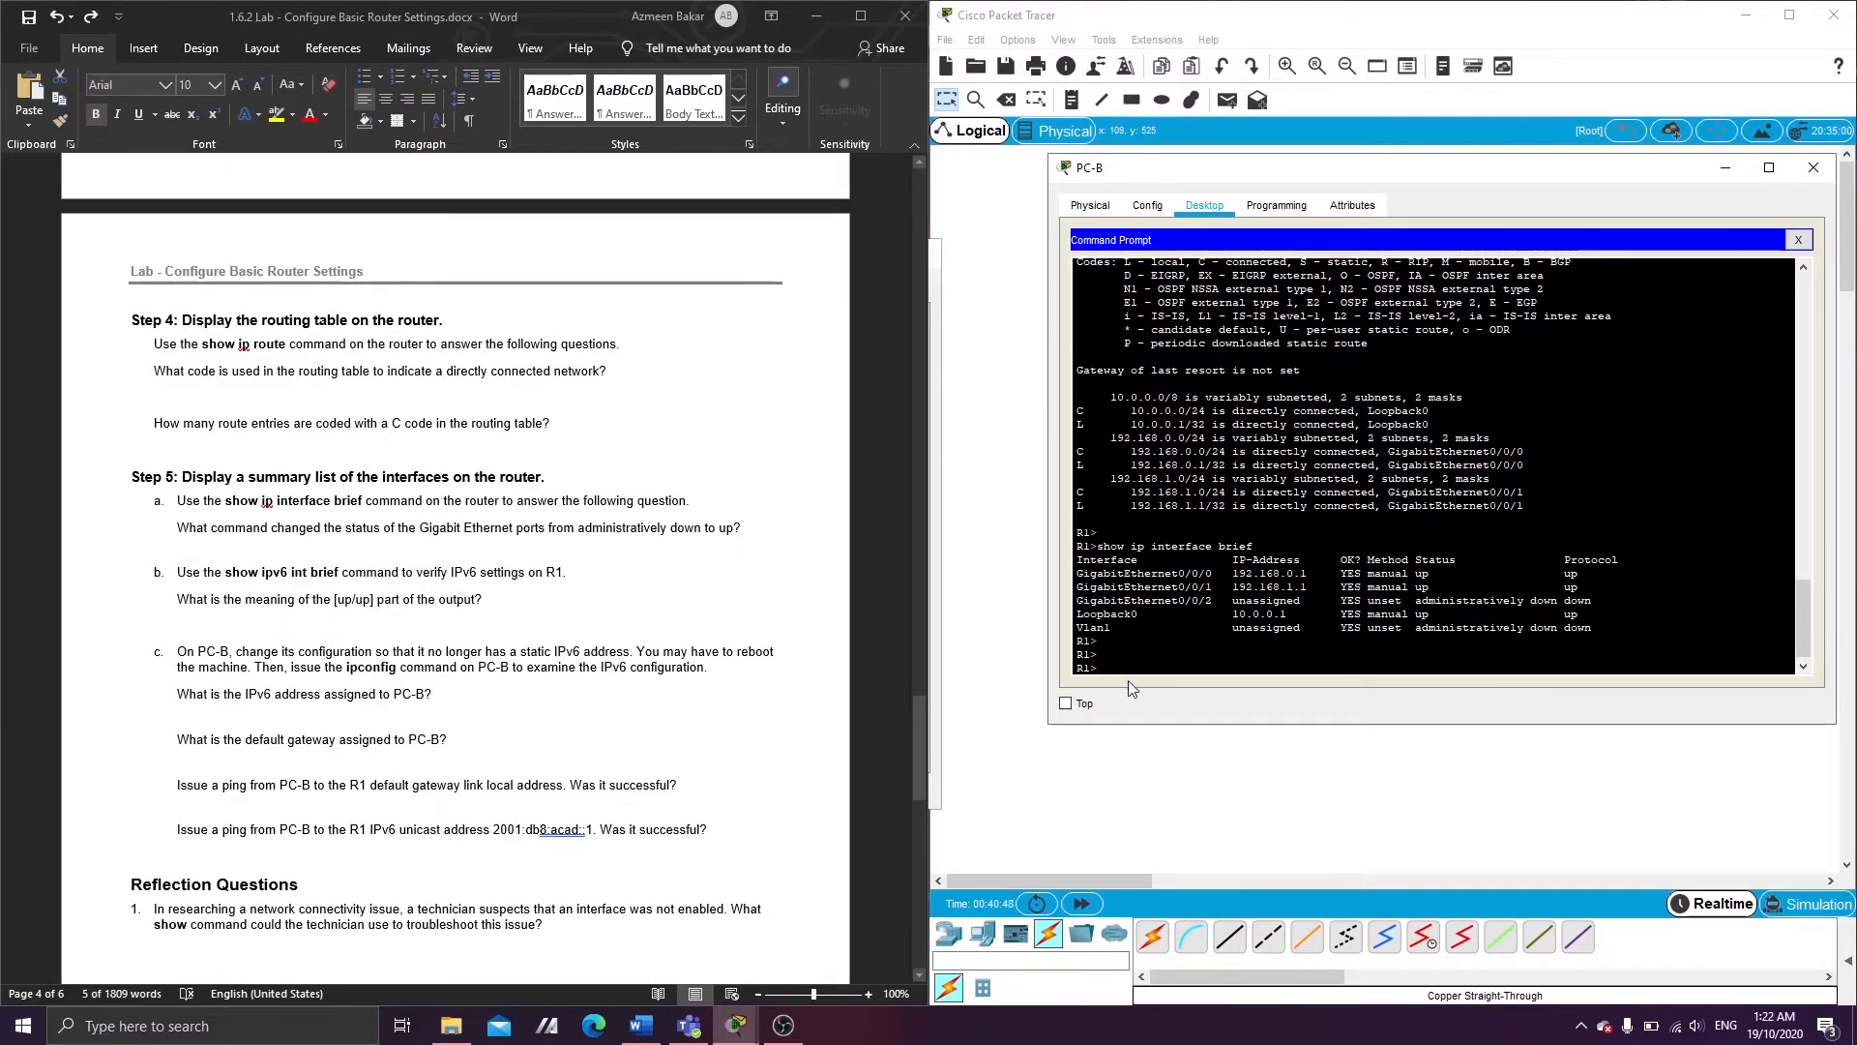
- Run show ipv6 int brief on R1 and review G0/0/0, G0/0/1 and Loopback0 up/up with 2001:DB8:ACAD addresses
{"action": "type", "text": "in"}
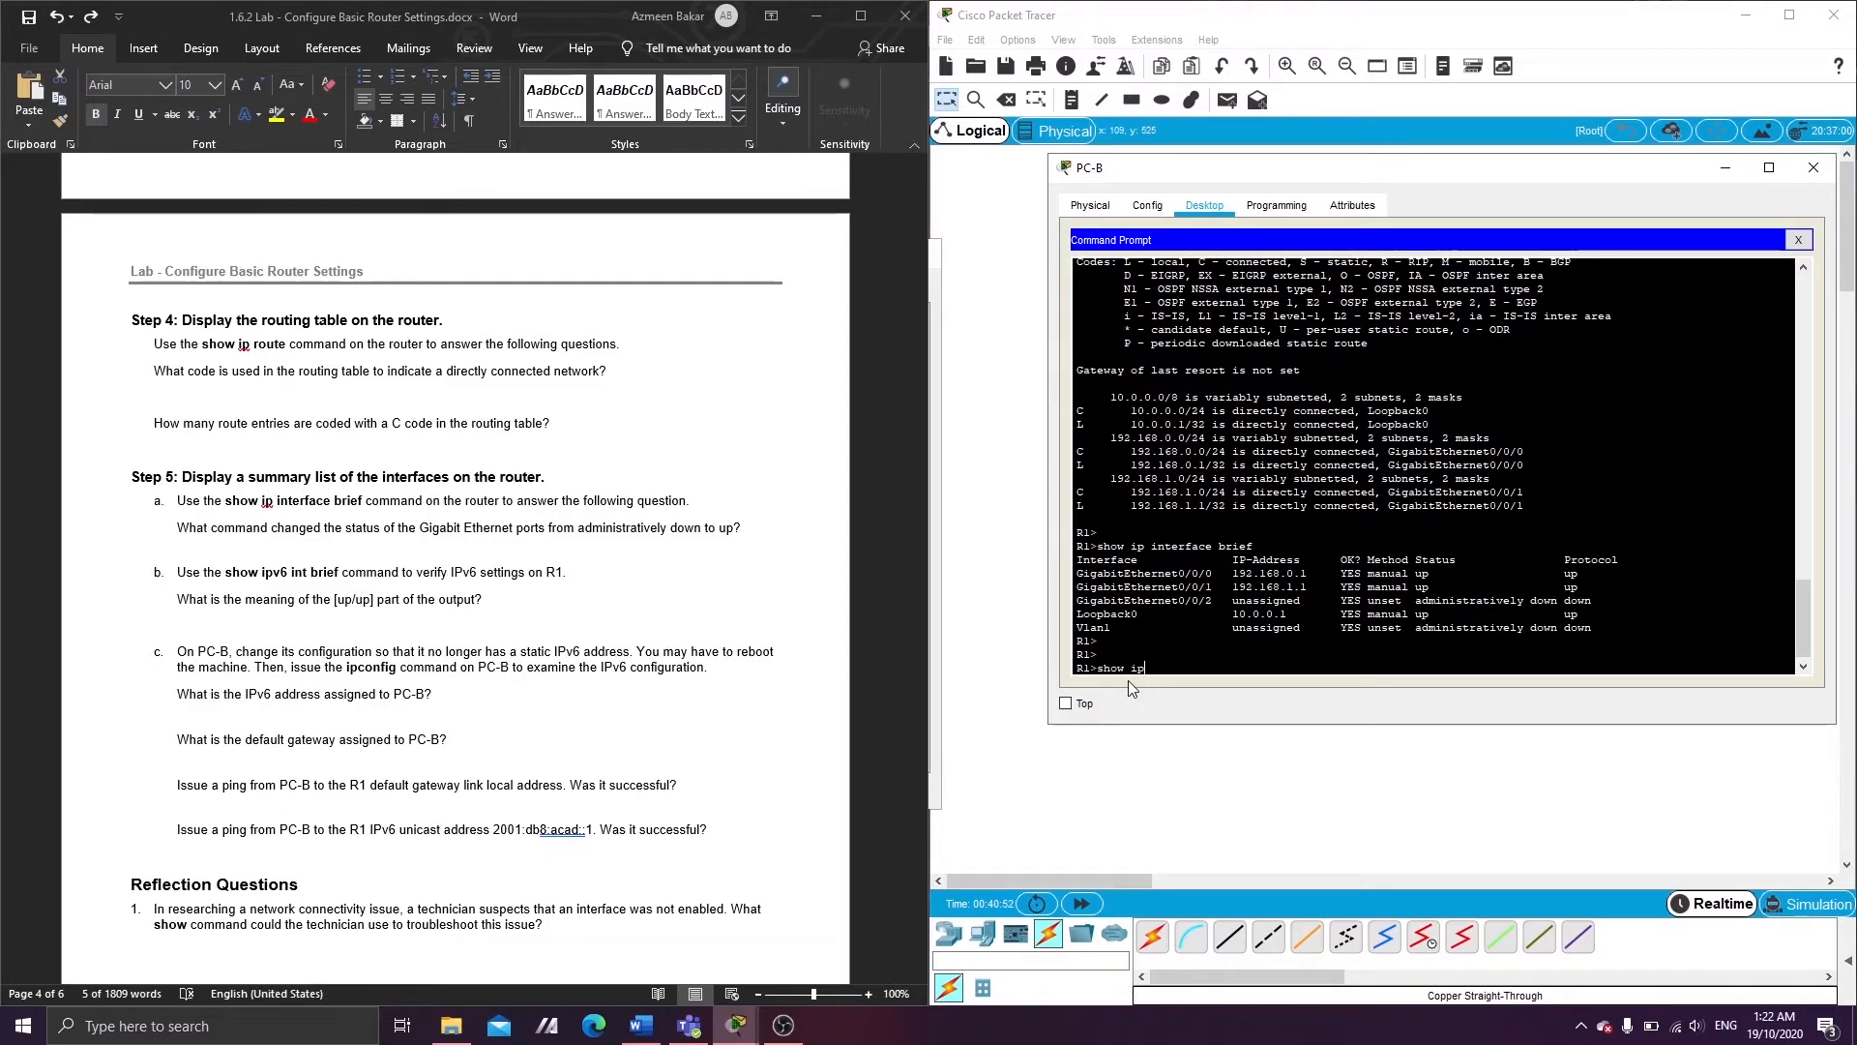
{"action": "type", "text": "v6 int brief"}
{"action": "key", "text": "Return"}
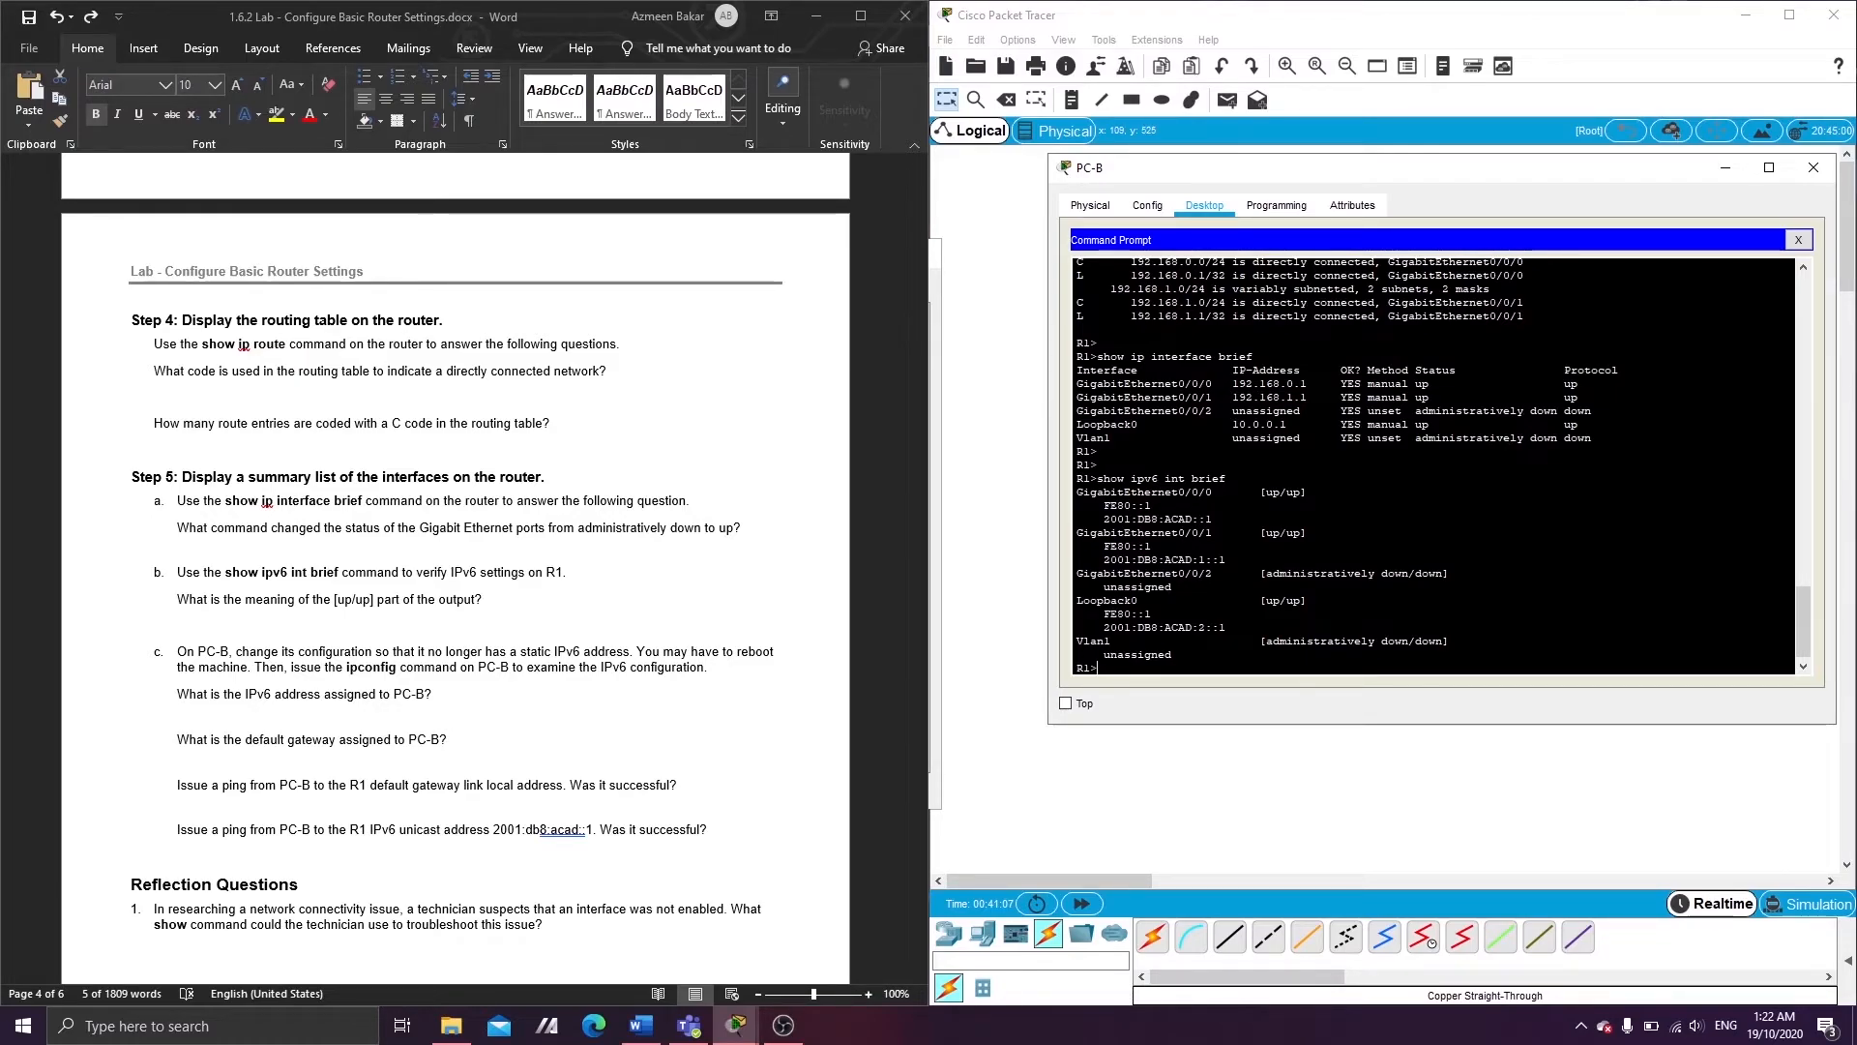
{"action": "scroll", "coordinate": [1432, 464], "scroll_direction": "up", "scroll_amount": 5}
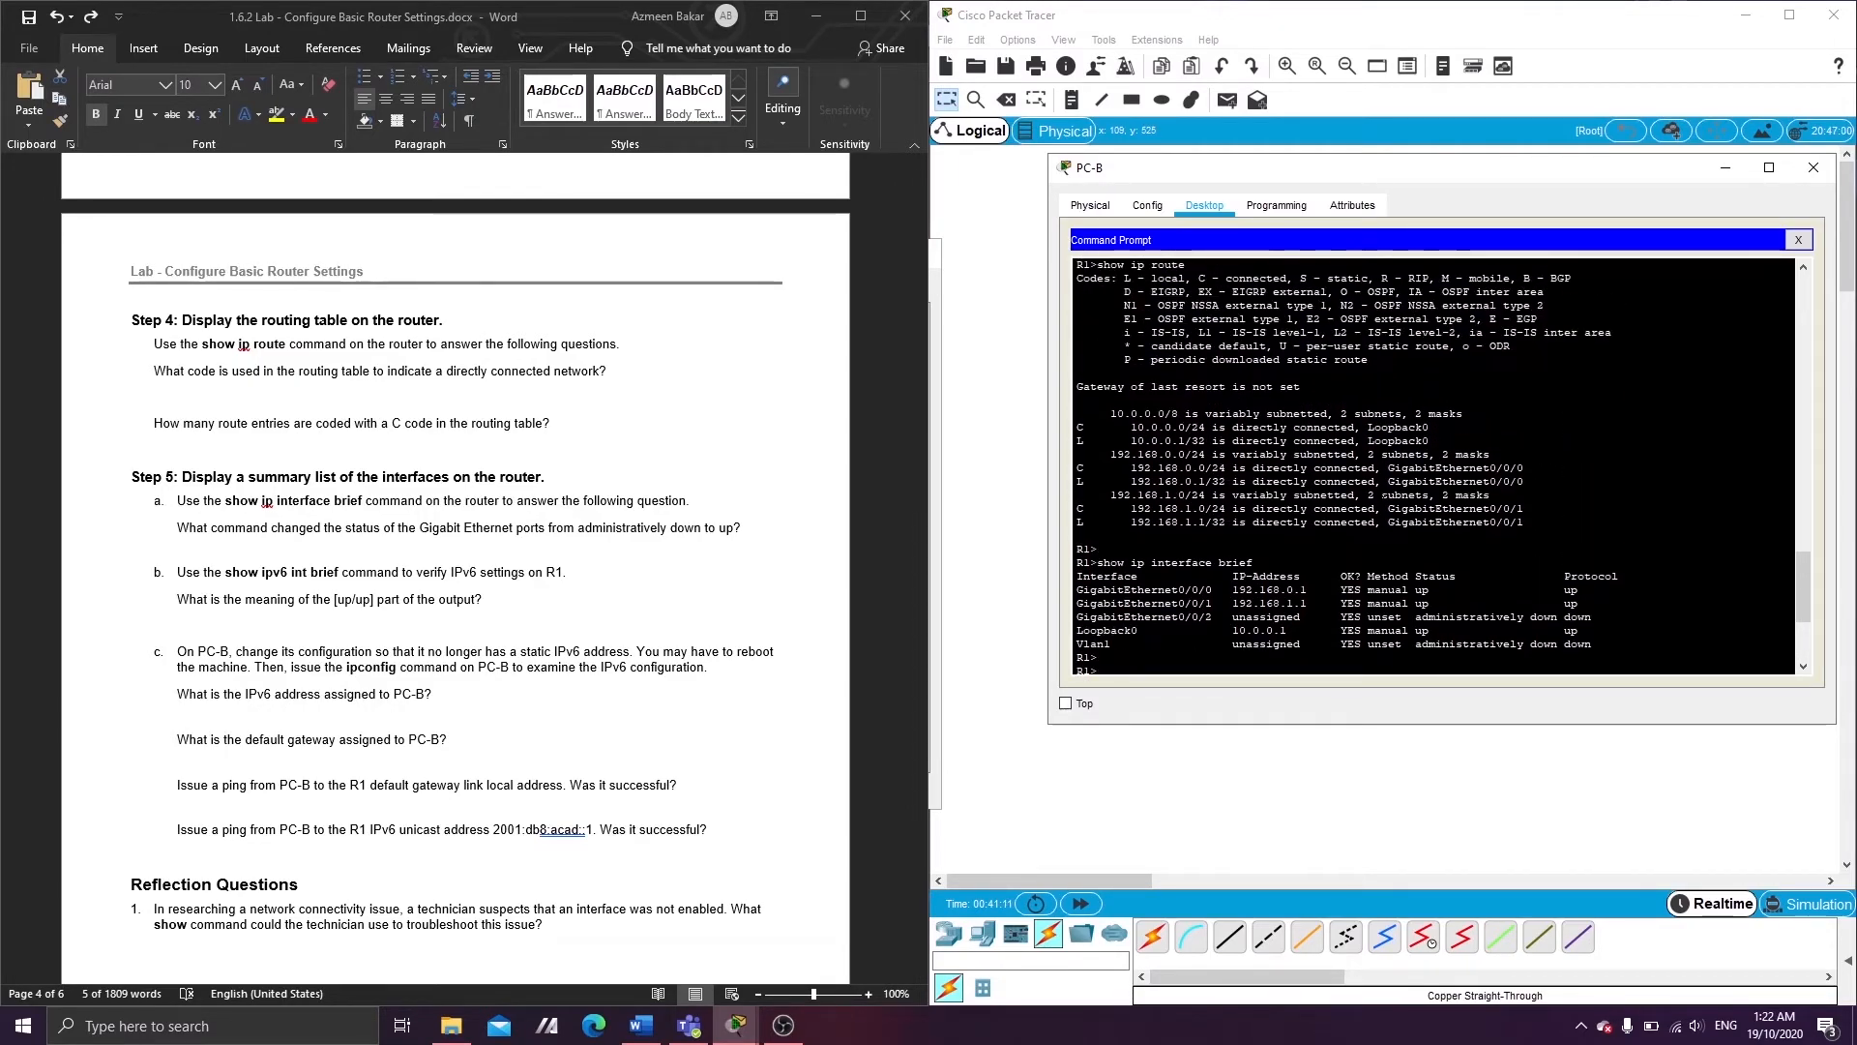
{"action": "scroll", "coordinate": [1431, 465], "scroll_direction": "down", "scroll_amount": 5}
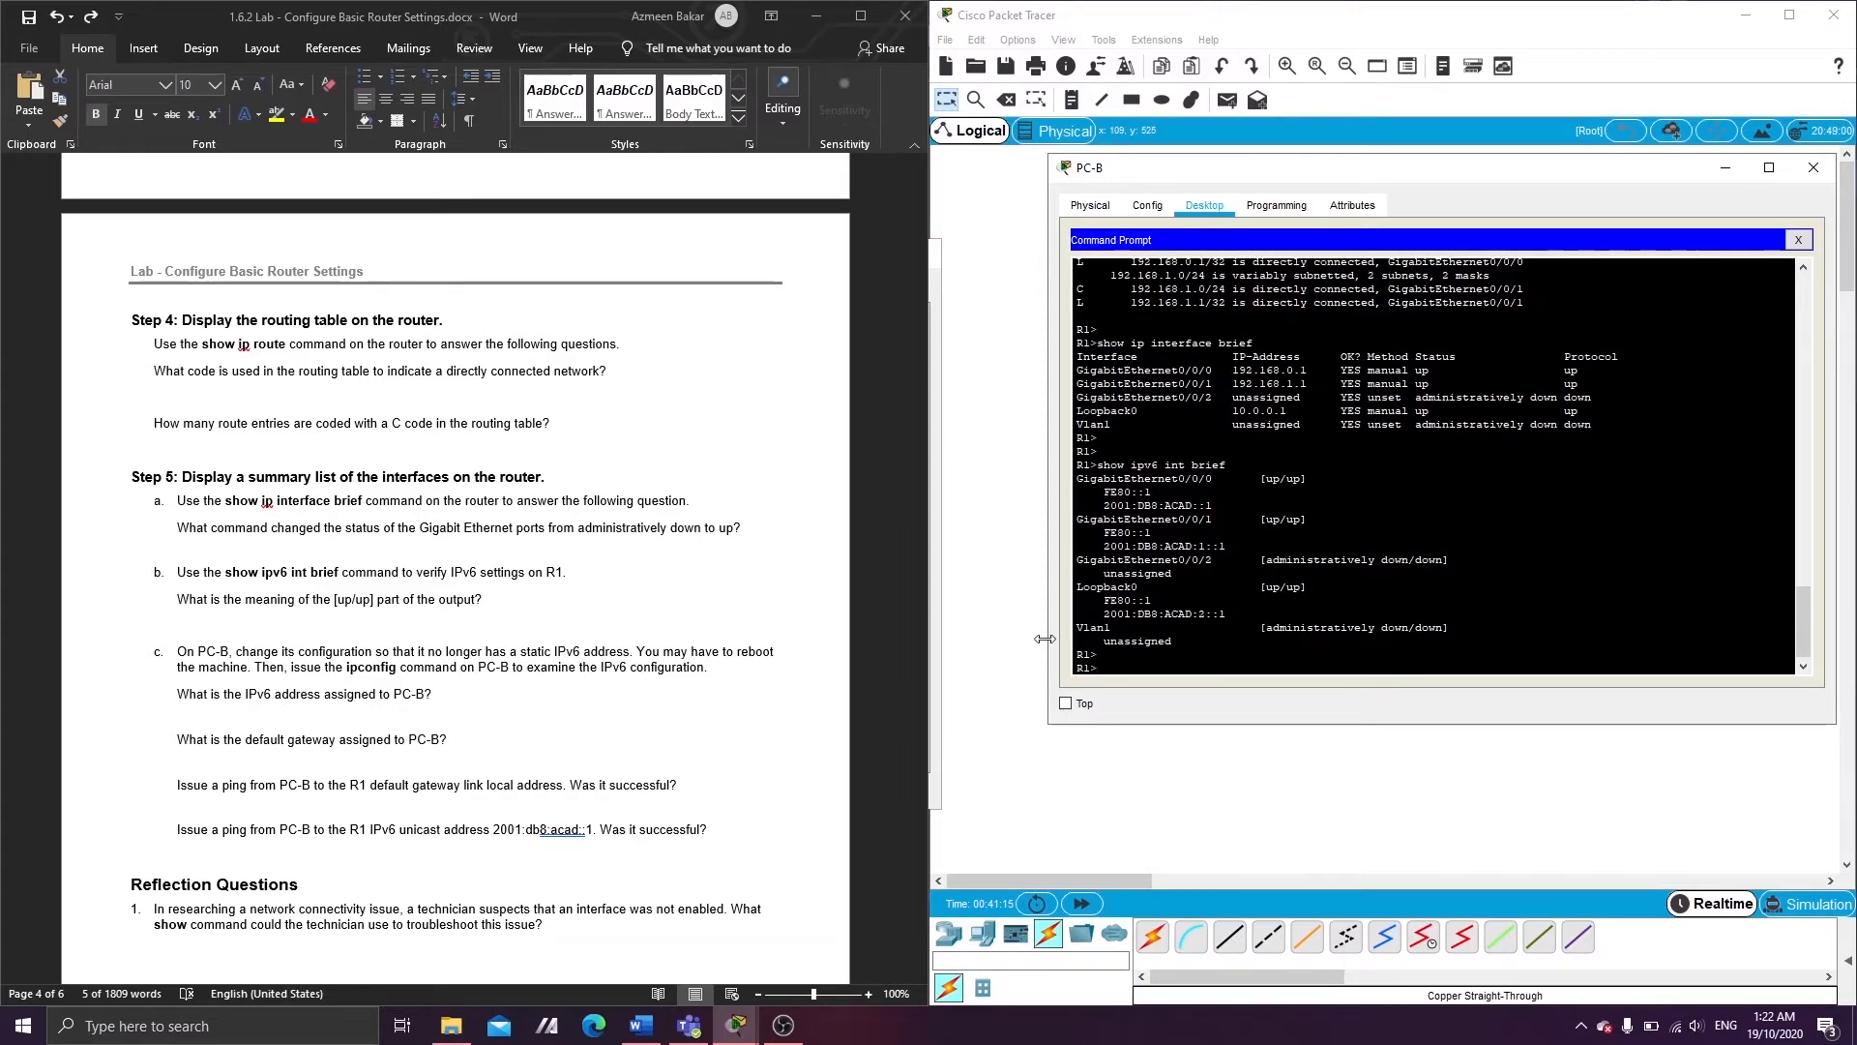
{"action": "scroll", "coordinate": [489, 607], "scroll_direction": "down", "scroll_amount": 3}
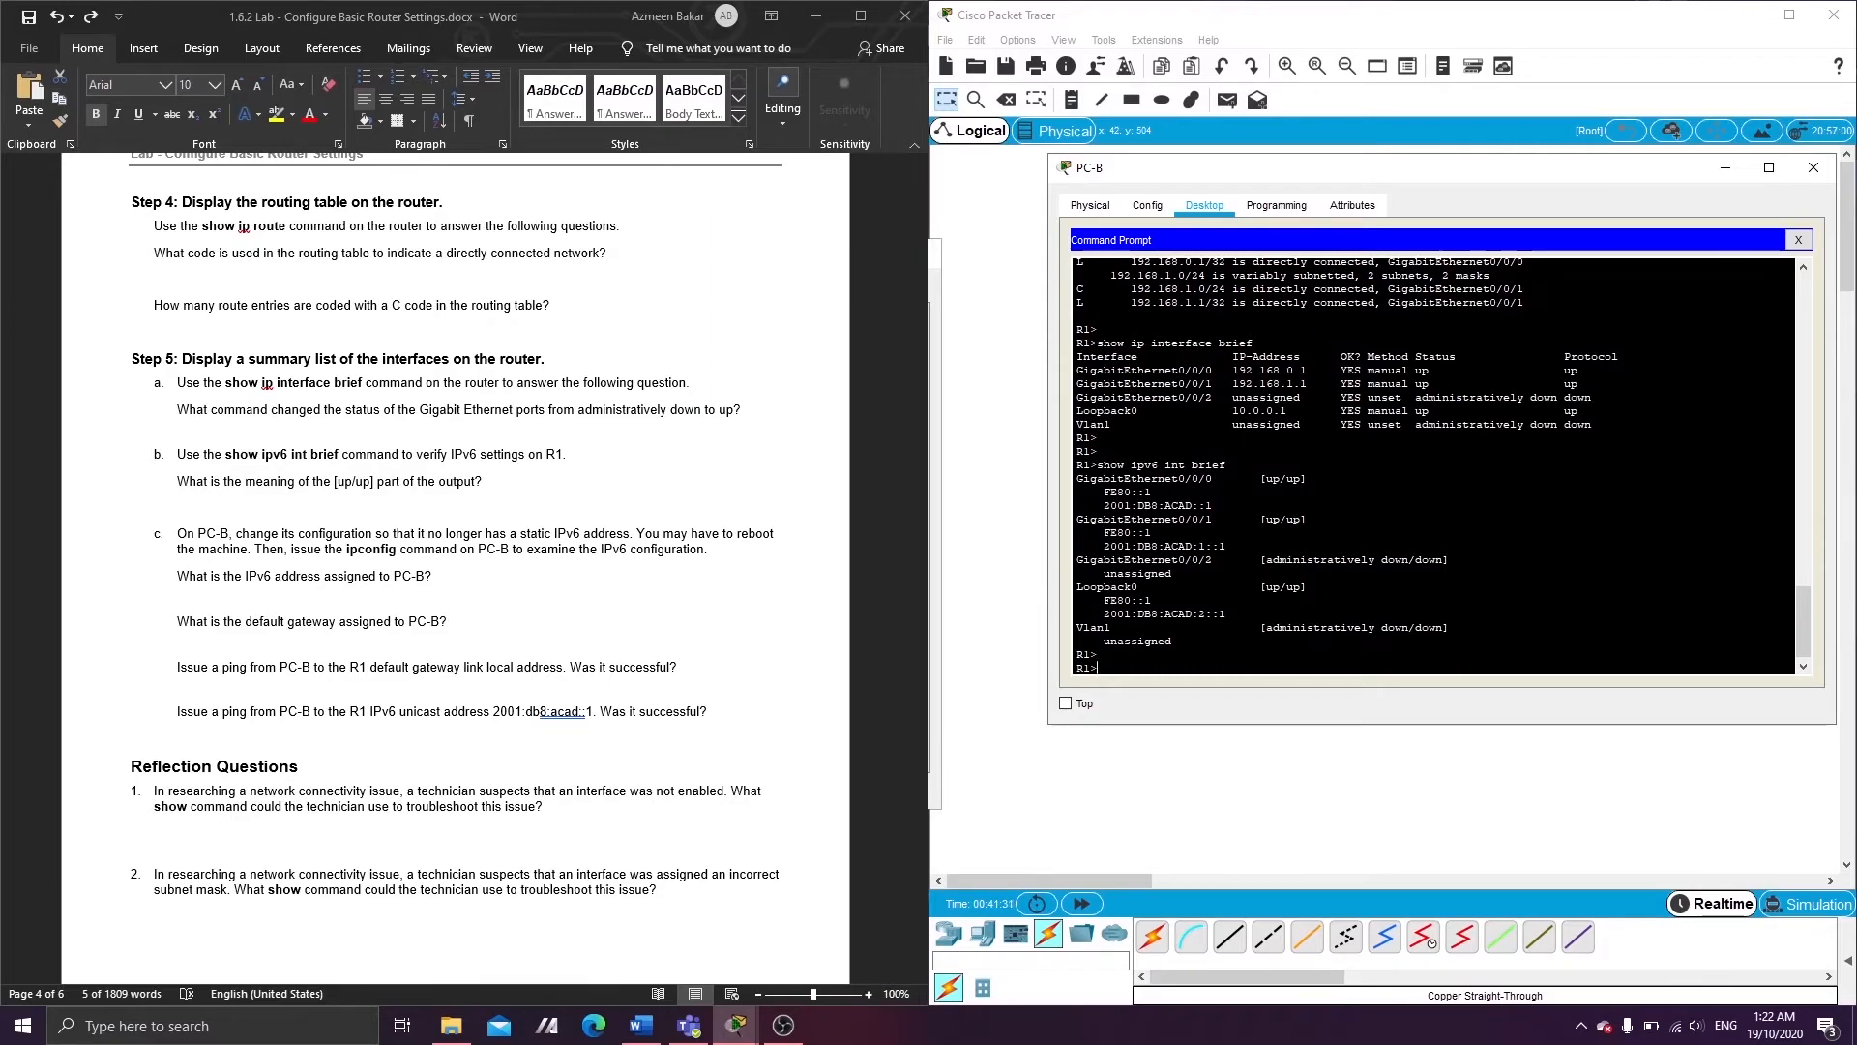
{"action": "key", "text": "Return"}
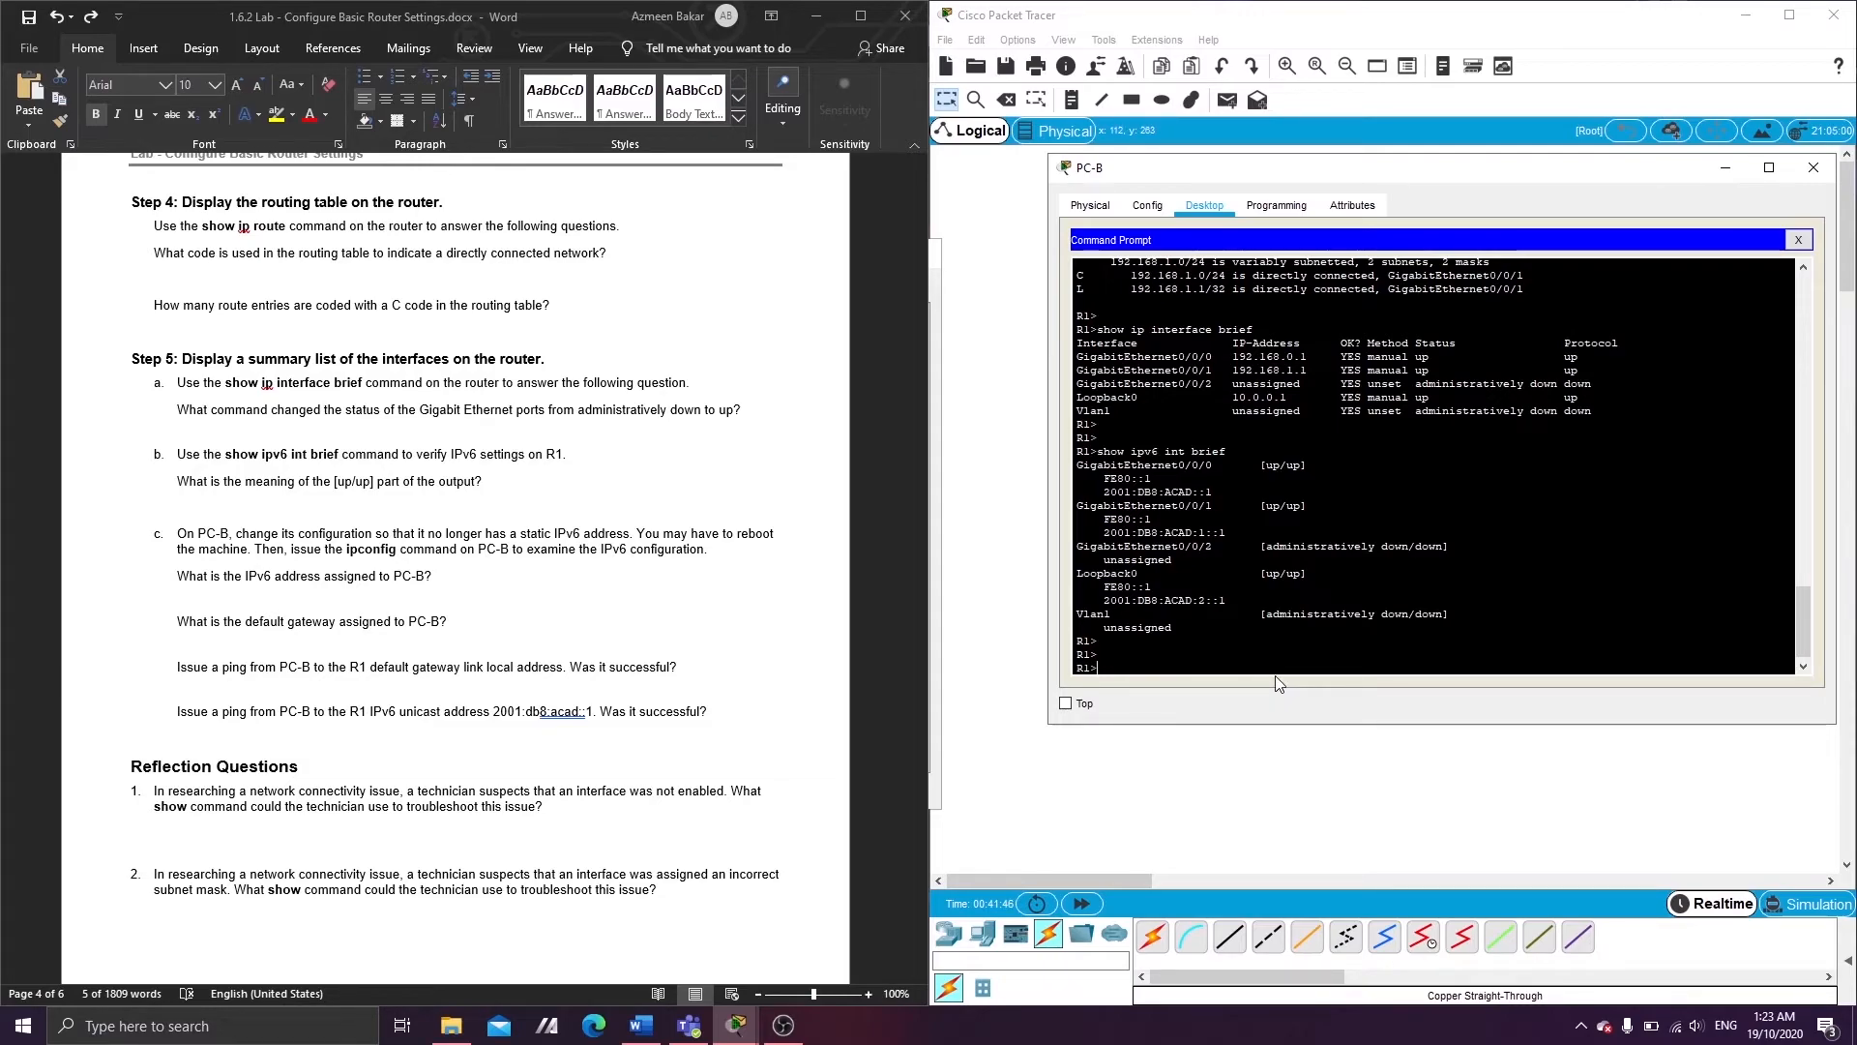
- Glance at PC-B's Config tab, then return to the Desktop tab
{"action": "left_click", "coordinate": [1147, 206]}
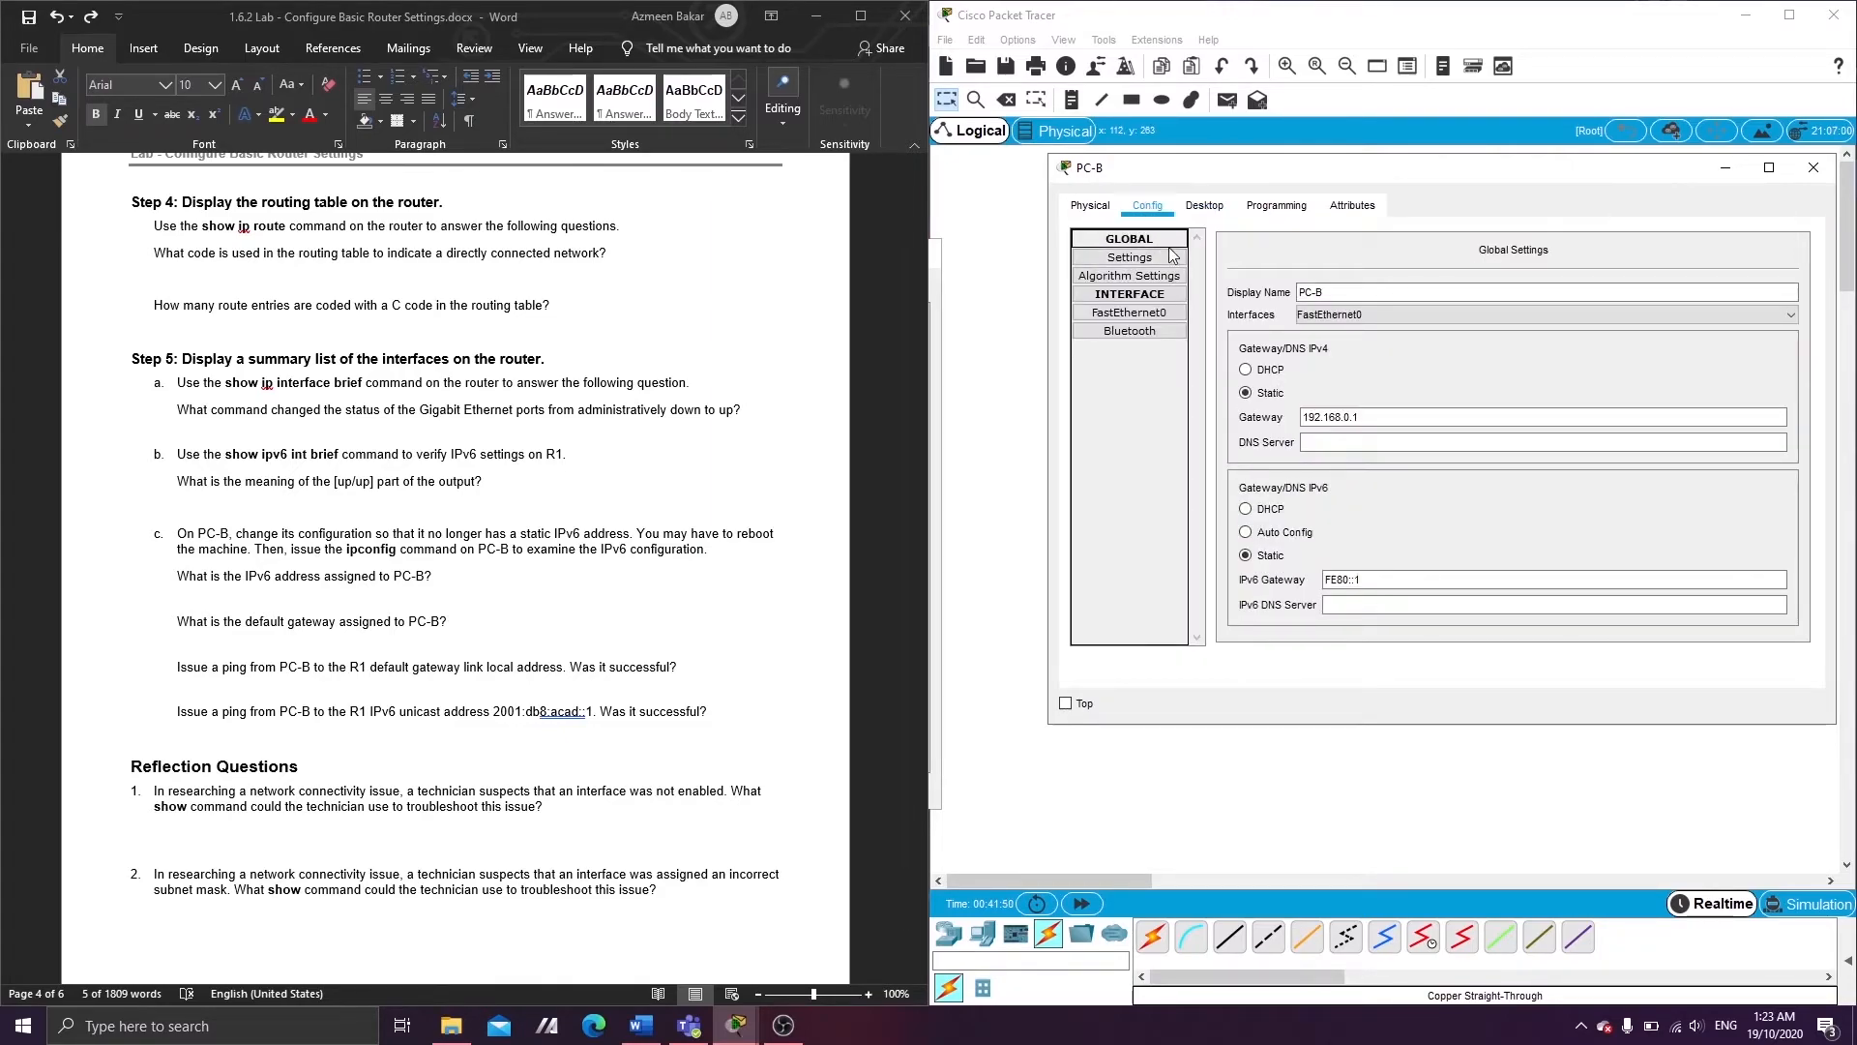
{"action": "left_click", "coordinate": [1205, 206]}
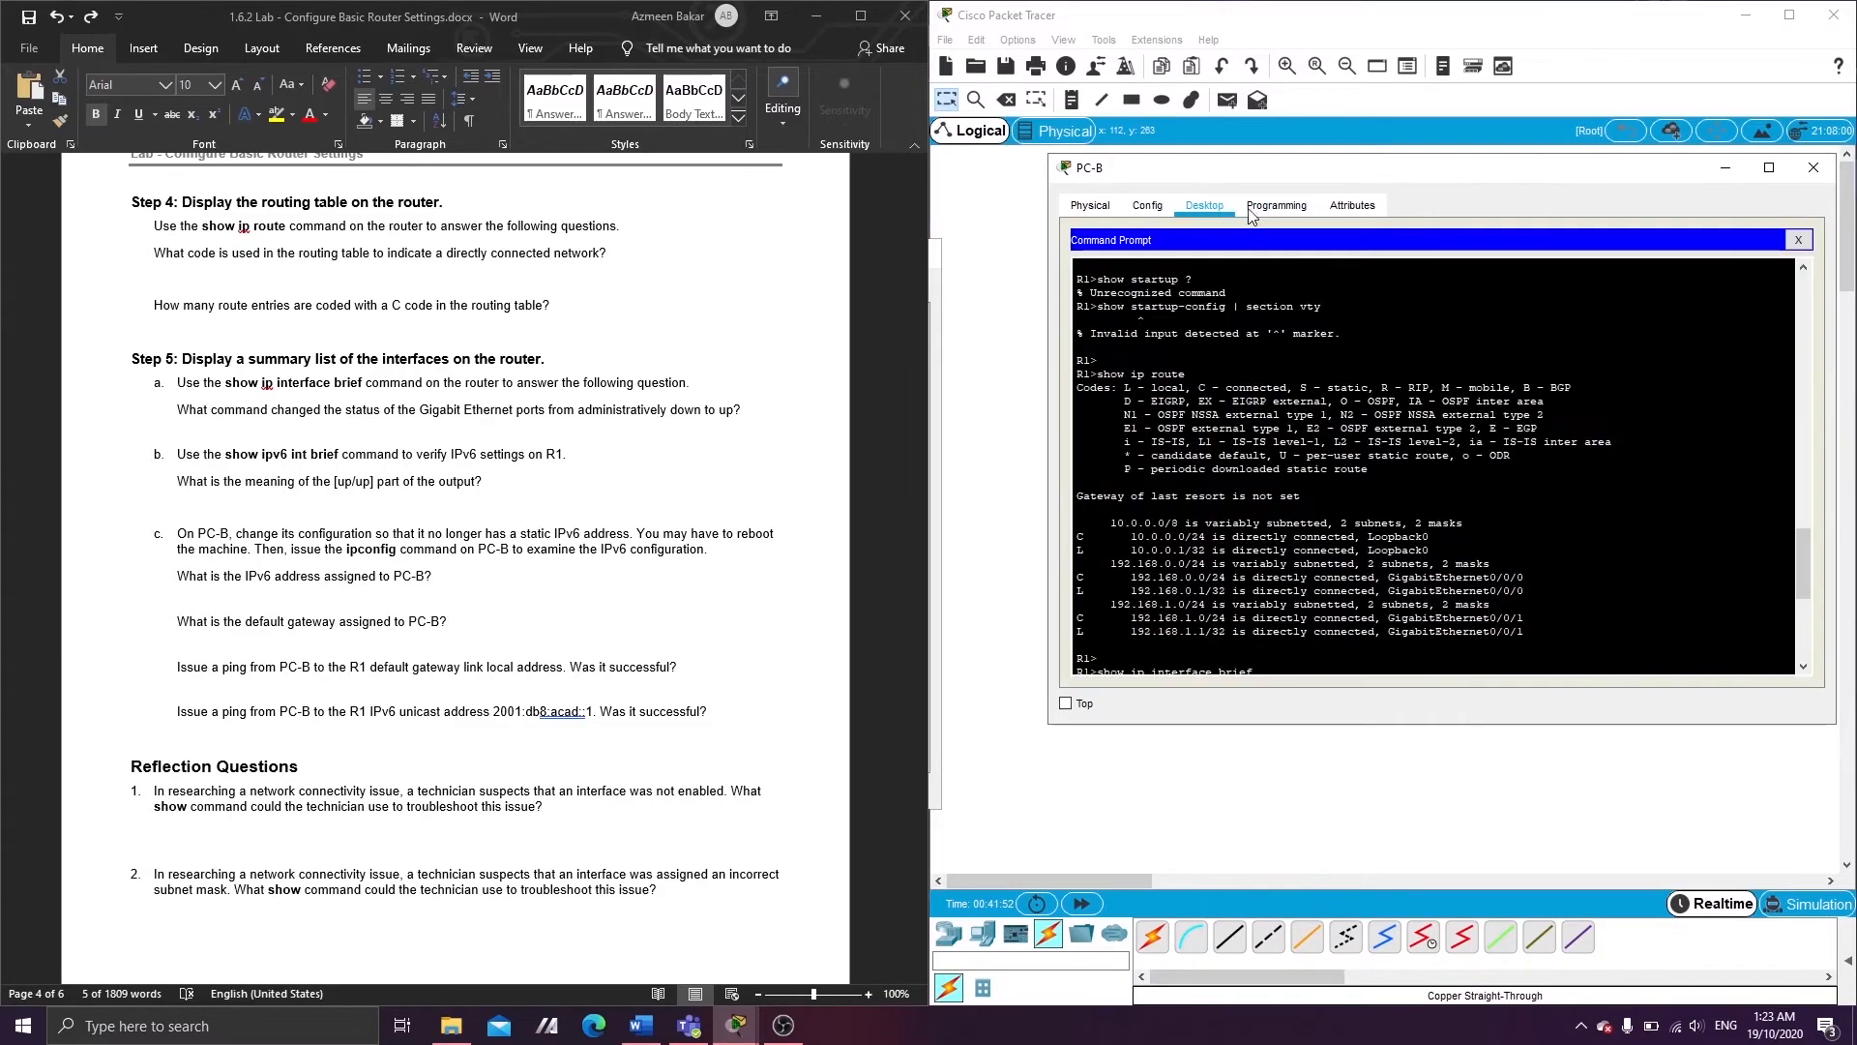
- Close PC-B's Command Prompt and switch its IP Configuration from Static to IPv6 Auto Config
{"action": "left_click", "coordinate": [1798, 240]}
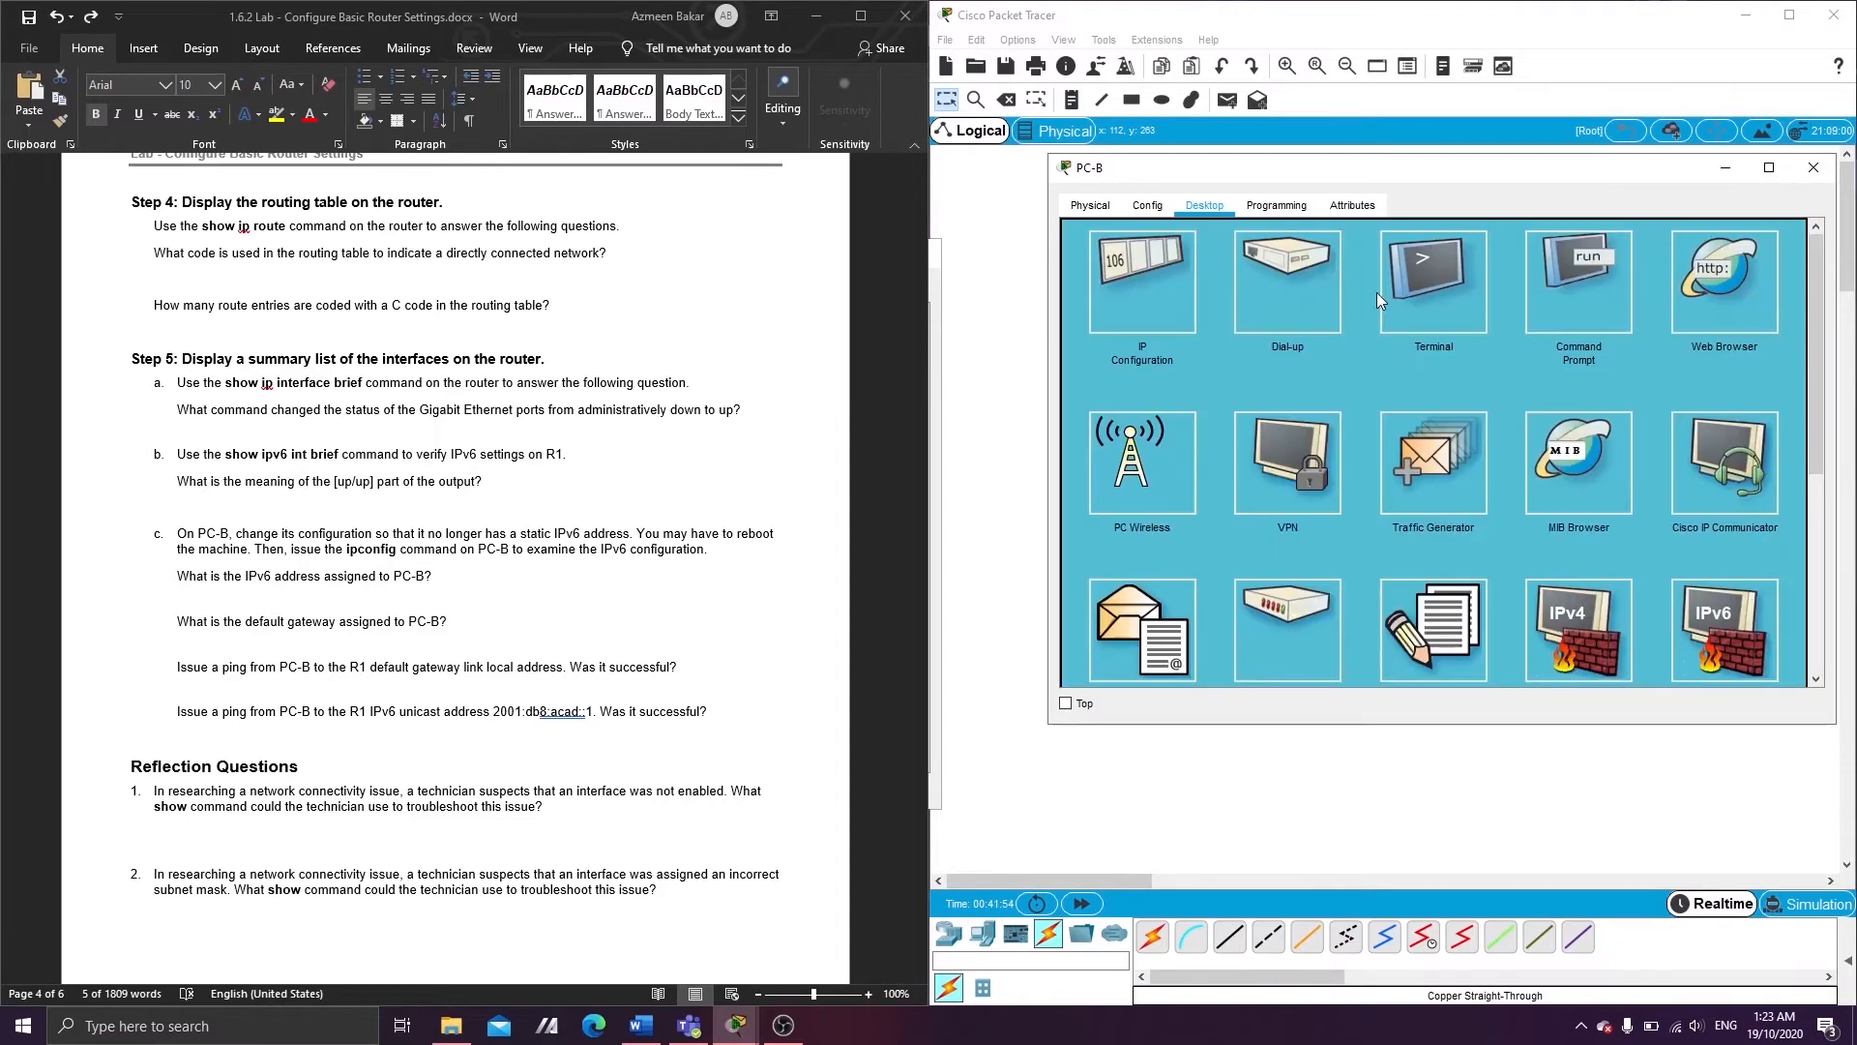
{"action": "left_click", "coordinate": [1146, 302]}
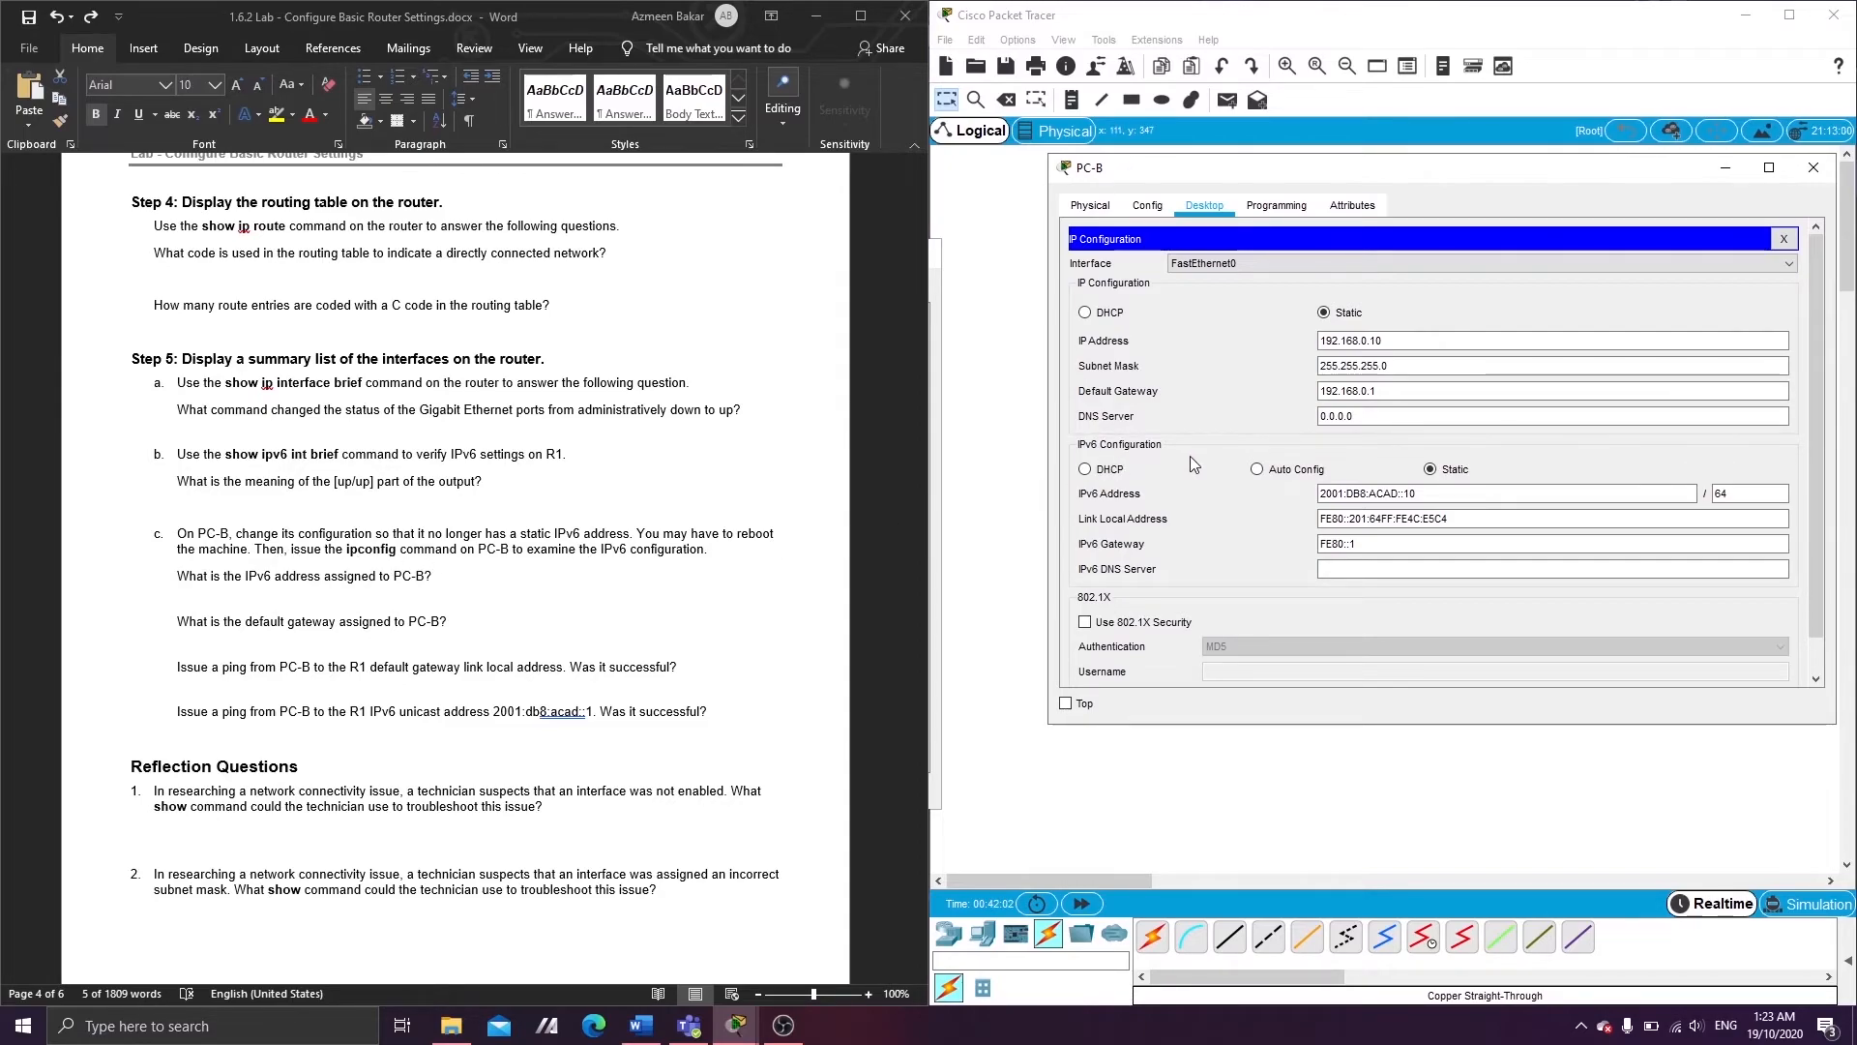
{"action": "left_click", "coordinate": [1257, 470]}
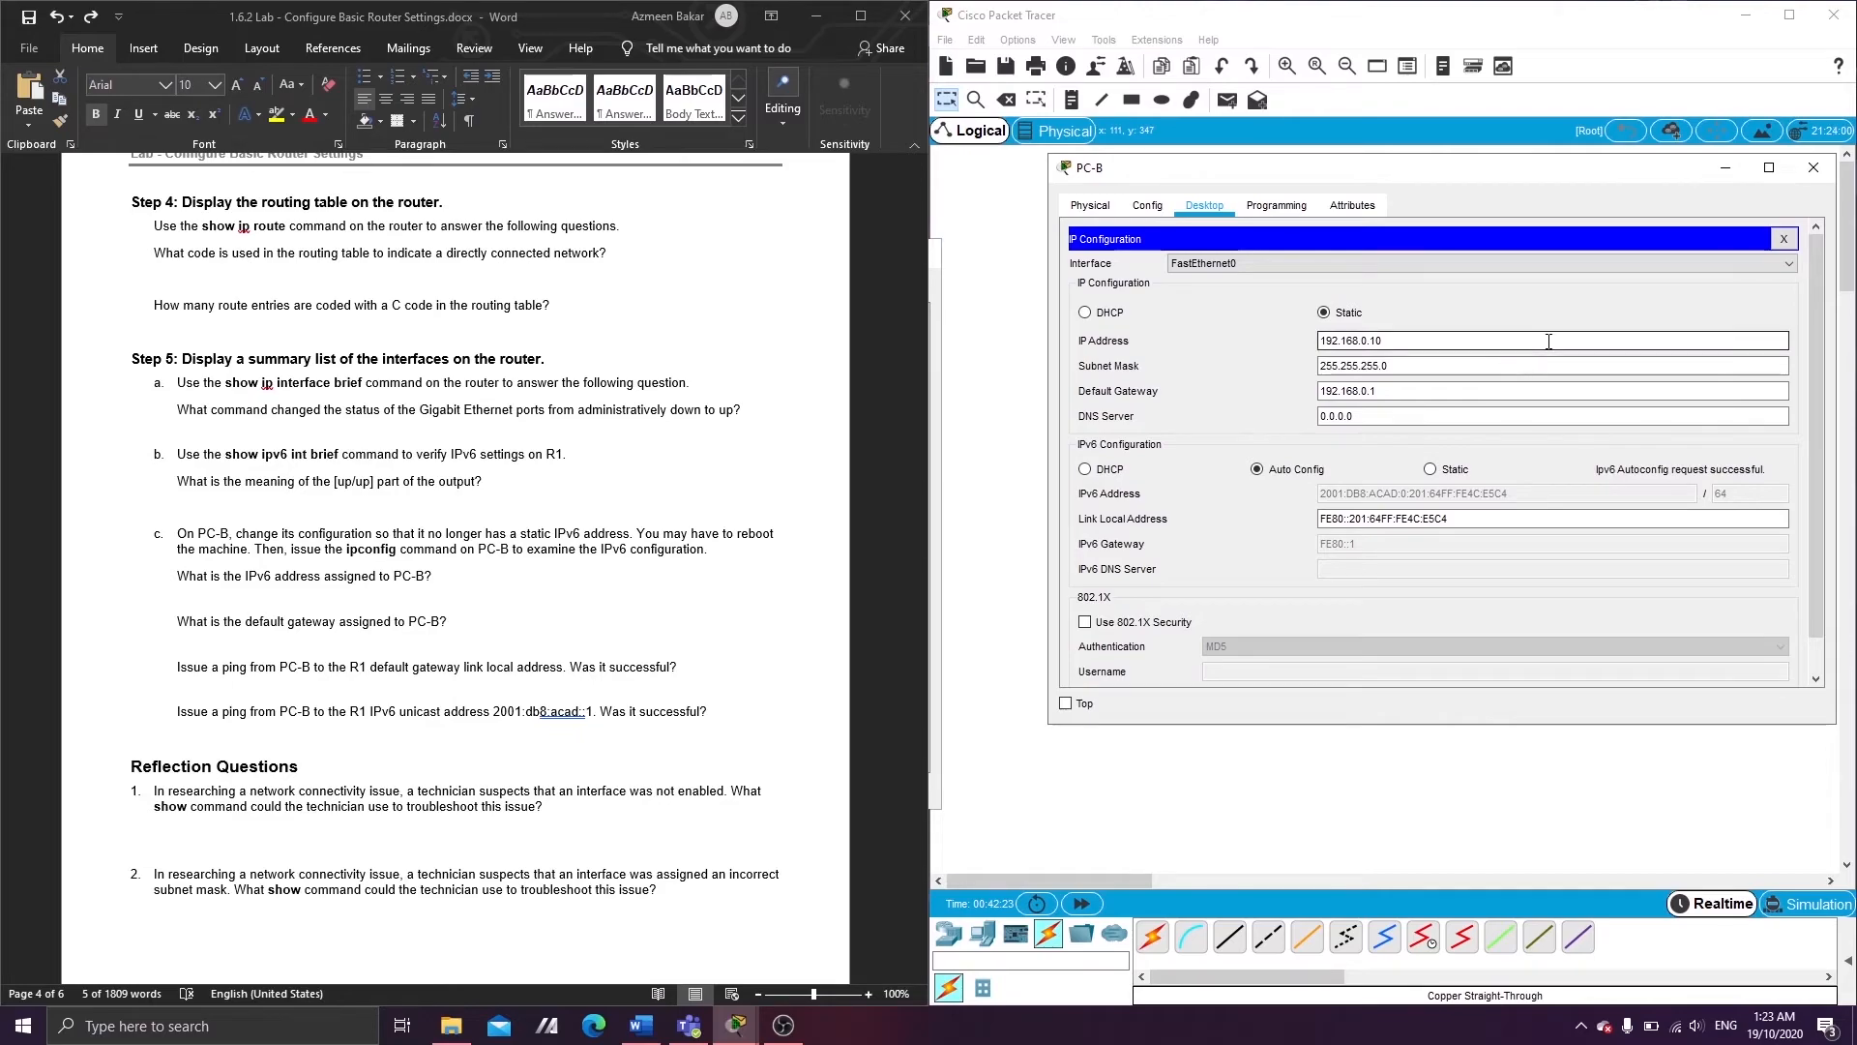
- Close PC-B's IP Configuration panel and reopen its Command Prompt
{"action": "left_click", "coordinate": [1785, 240]}
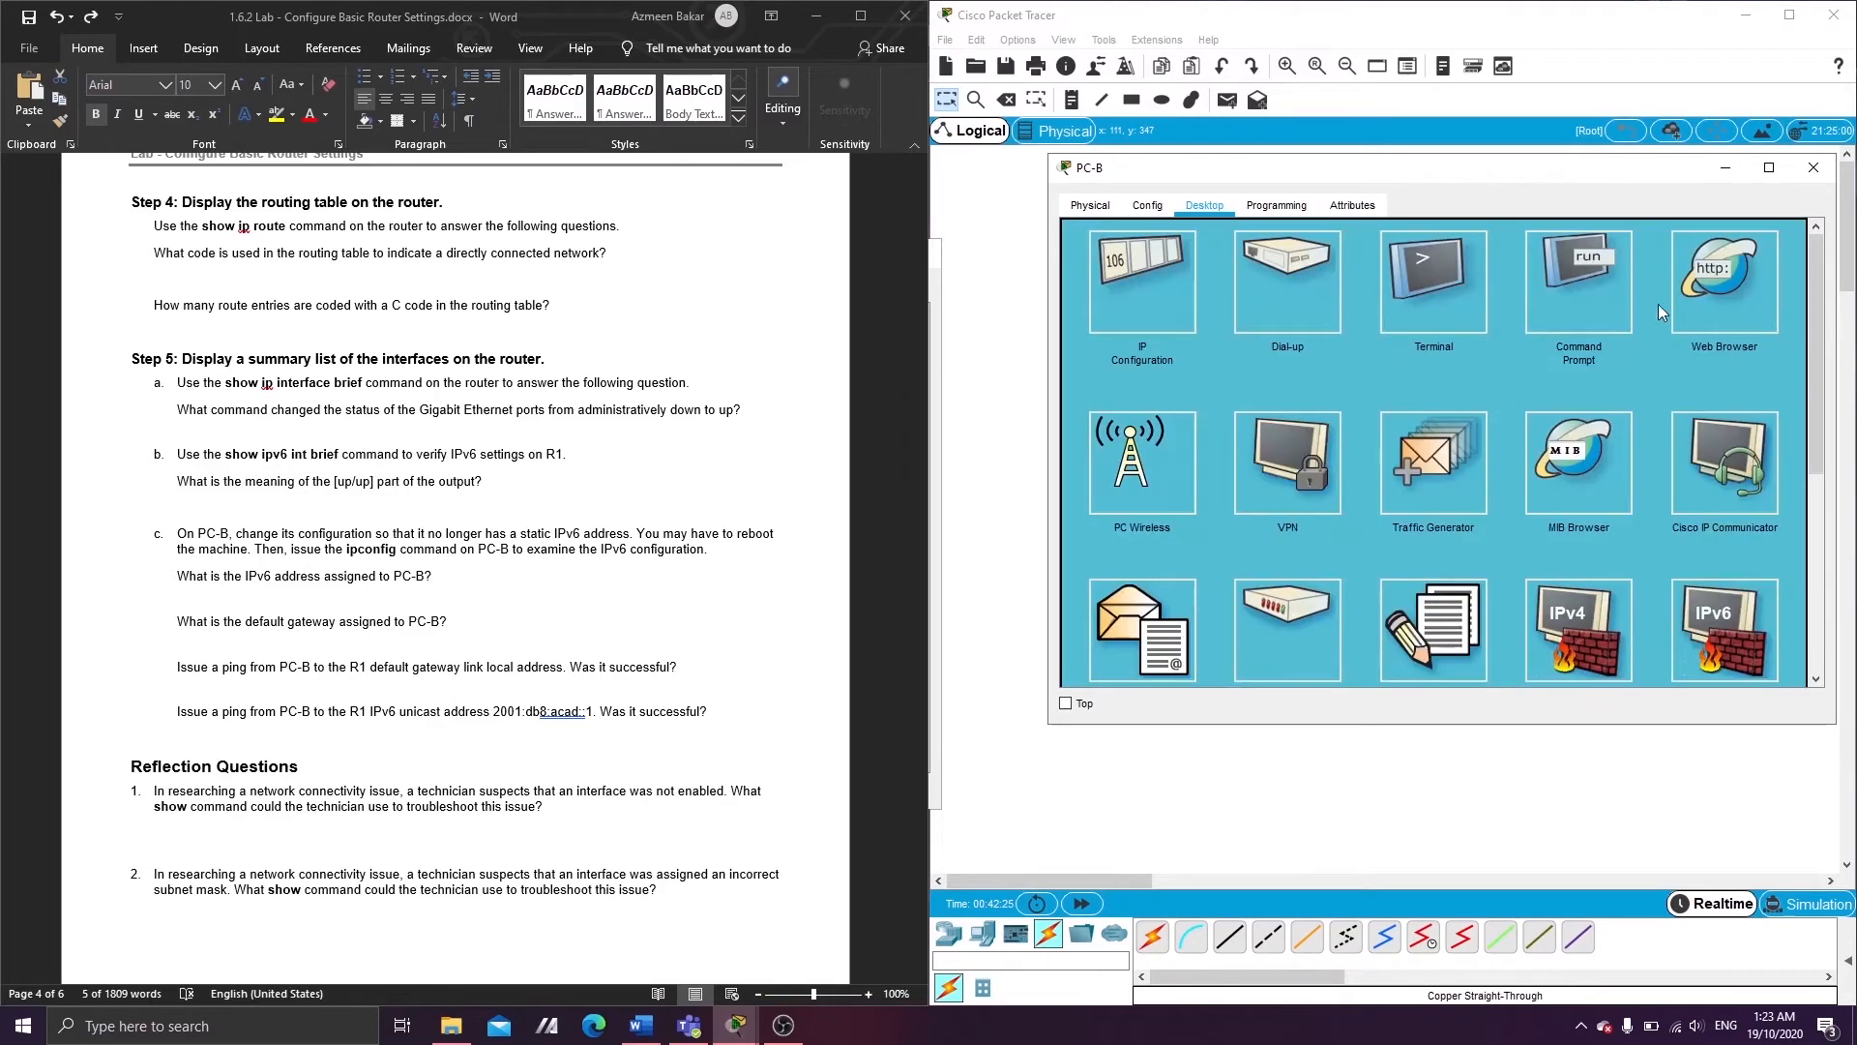
{"action": "left_click", "coordinate": [1542, 305]}
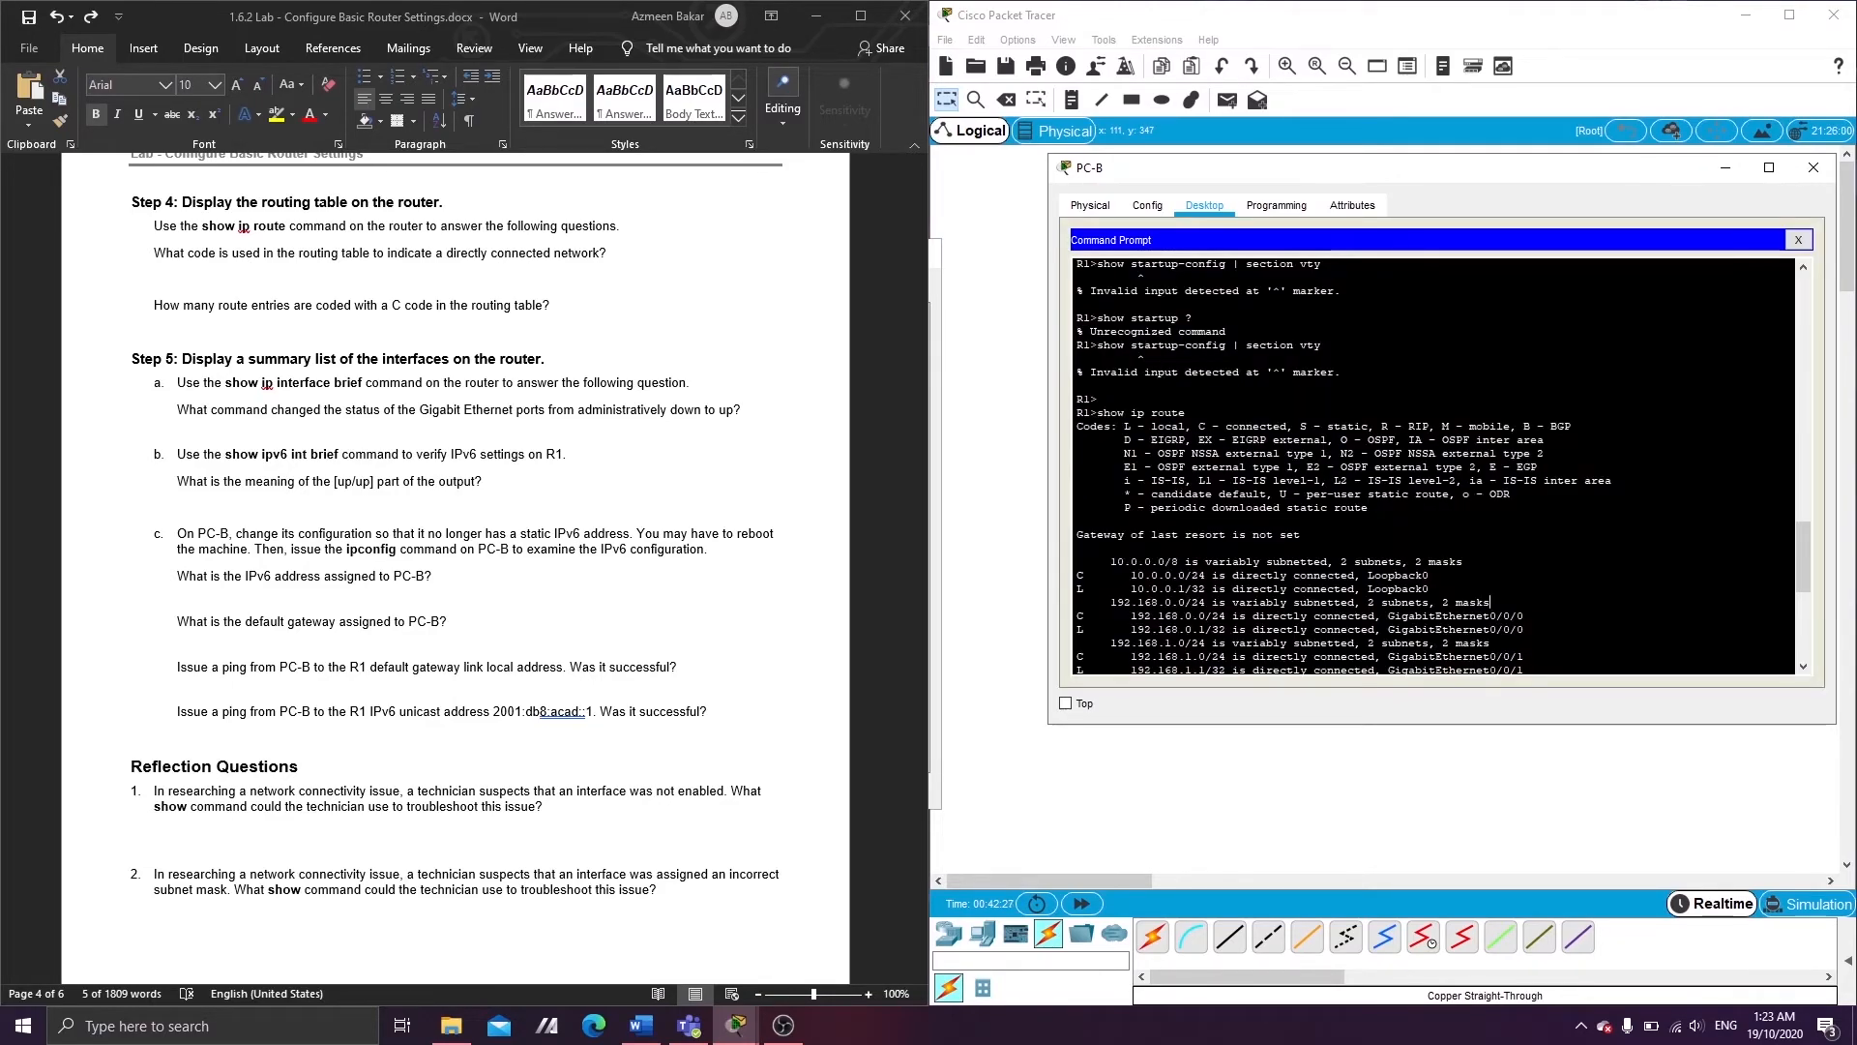
{"action": "scroll", "coordinate": [1490, 602], "scroll_direction": "down", "scroll_amount": 9}
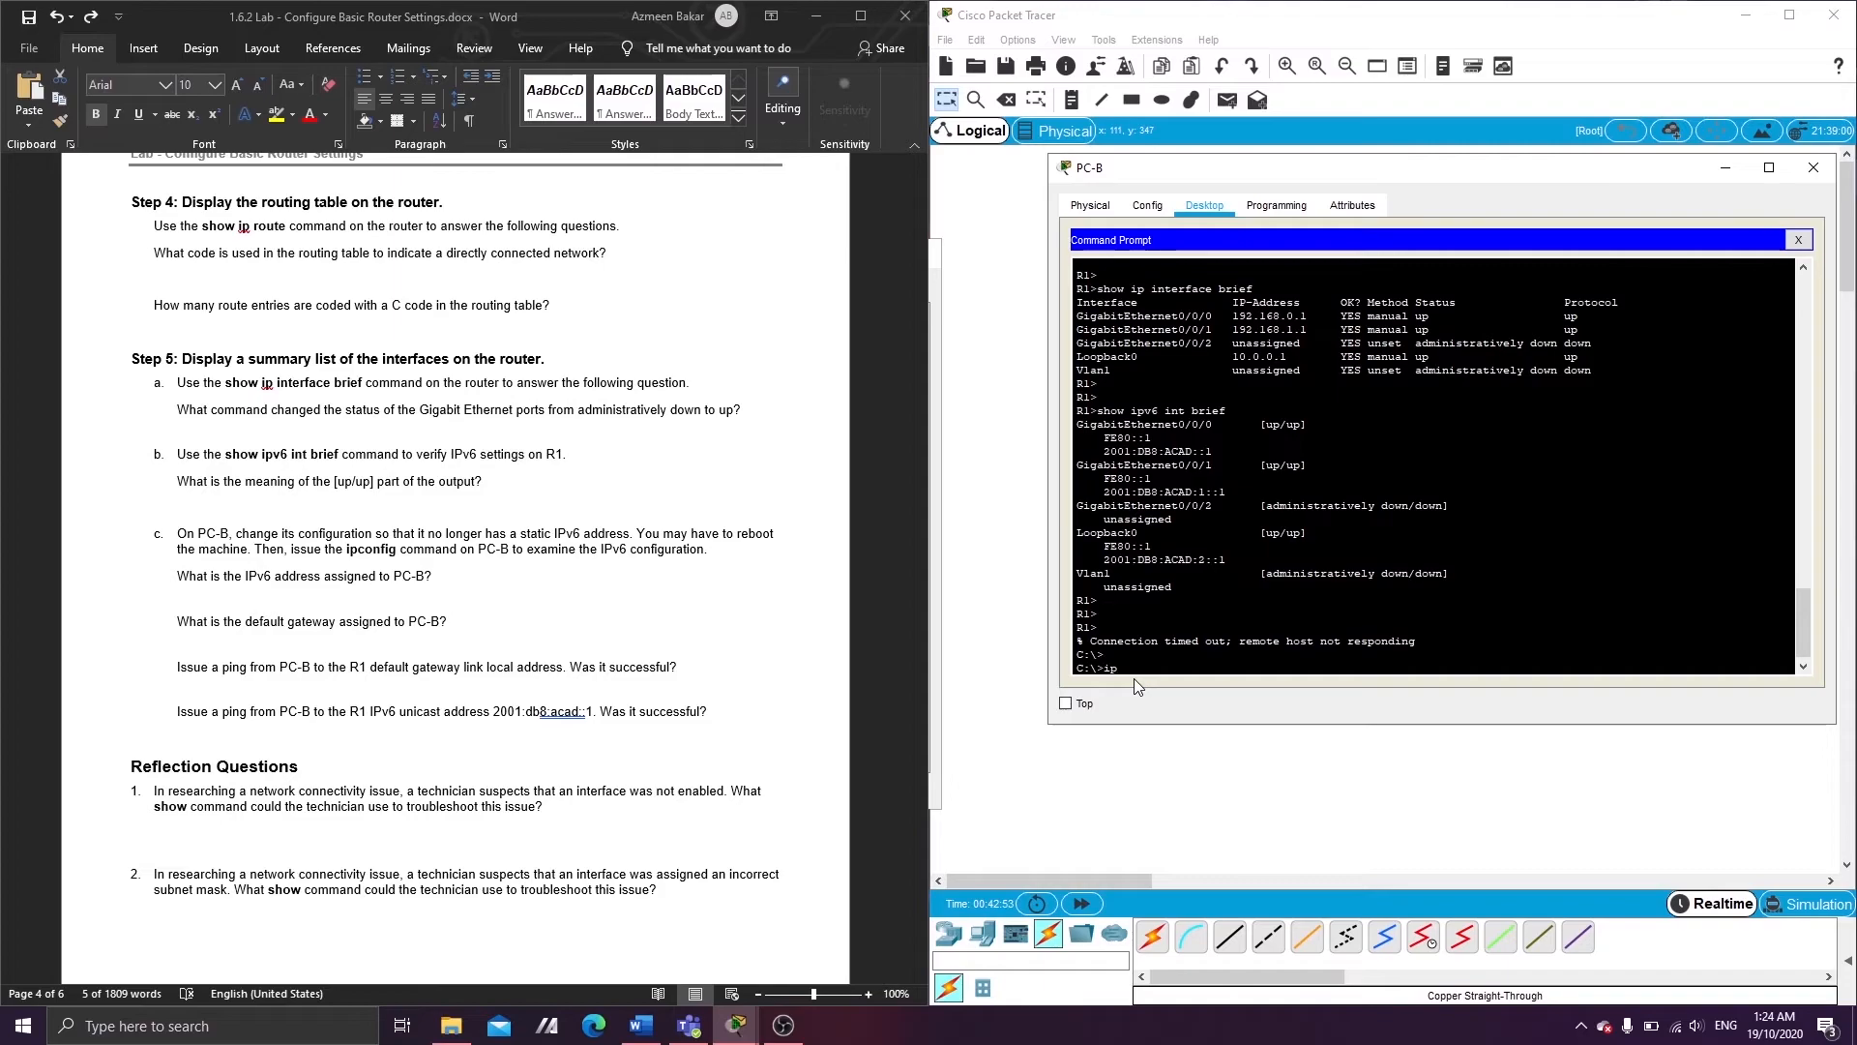
- Run ipv6config /all on PC-B, showing 2001:DB8:ACAD:0:201:64FF:FE4C:E5C4/64 and gateway FE80::1
{"action": "type", "text": "v6 config all/"}
{"action": "key", "text": "Return"}
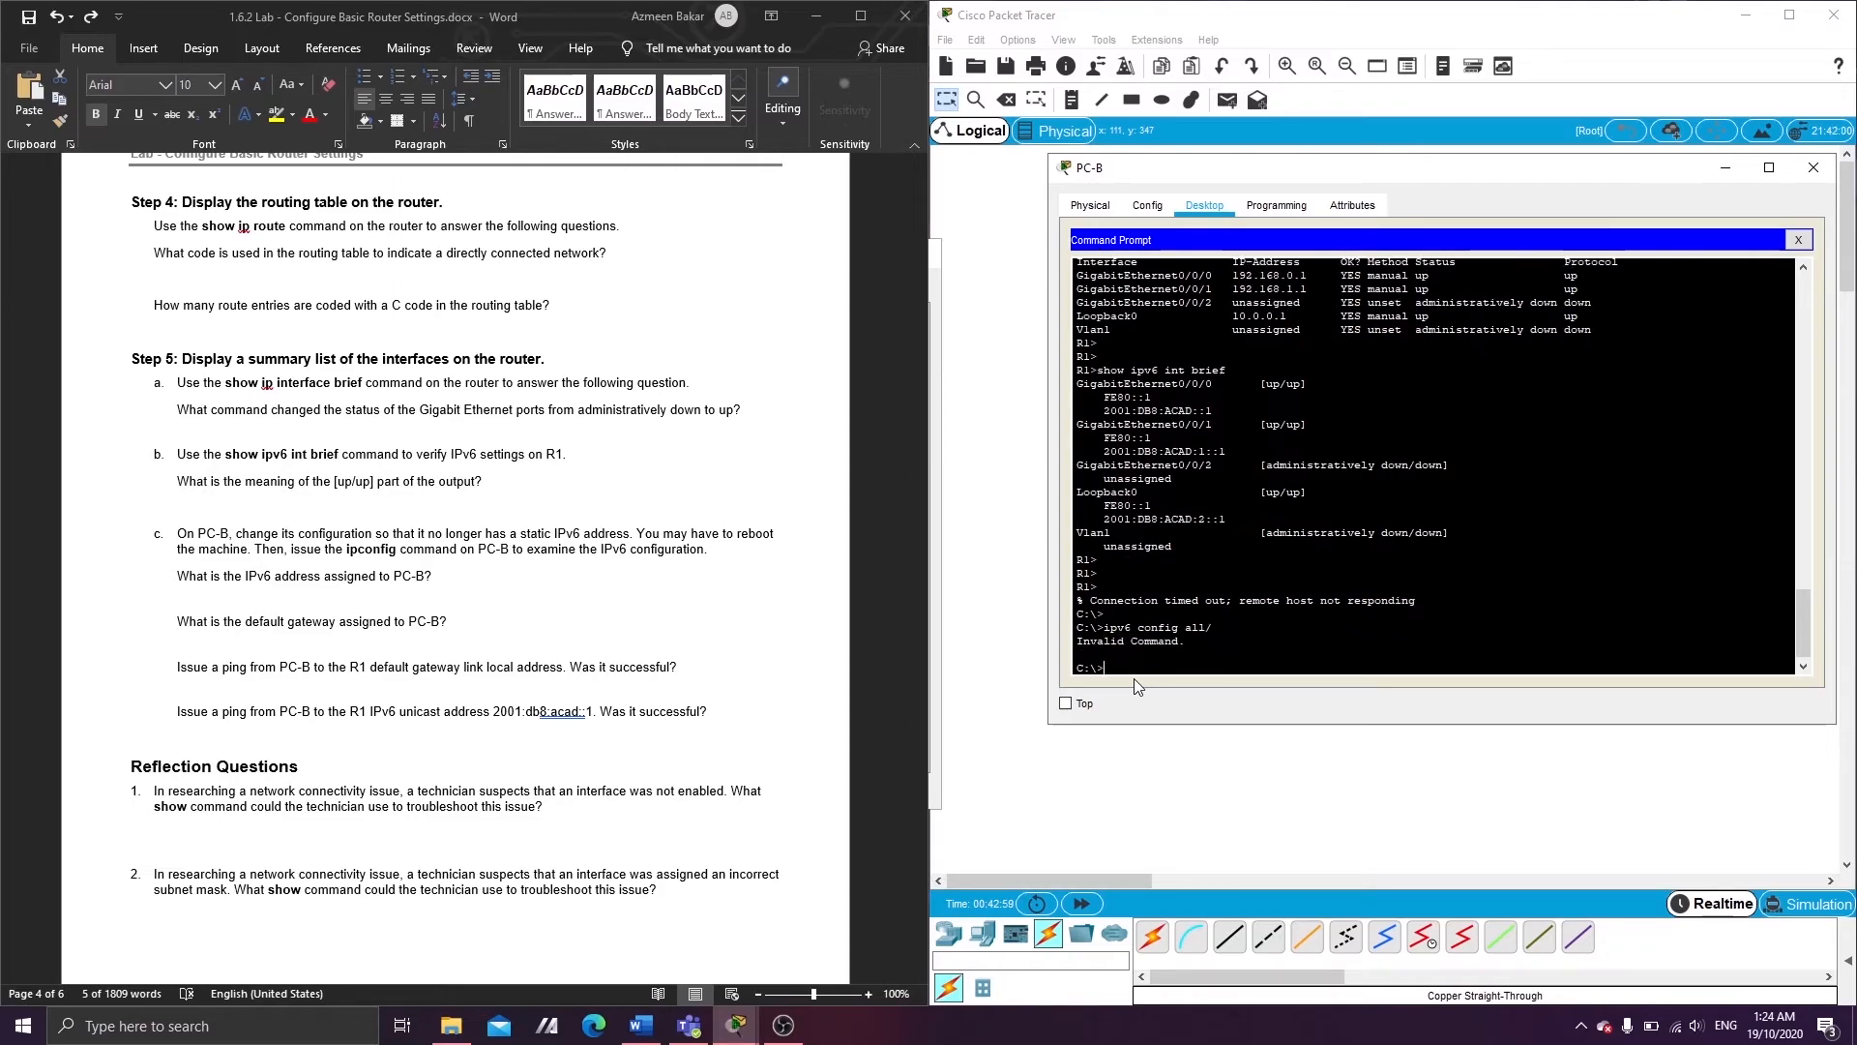
{"action": "type", "text": "ipv6 config all/"}
{"action": "key", "text": "BackSpace"}
{"action": "key", "text": "BackSpace"}
{"action": "key", "text": "BackSpace"}
{"action": "key", "text": "BackSpace"}
{"action": "type", "text": "/all"}
{"action": "key", "text": "Return"}
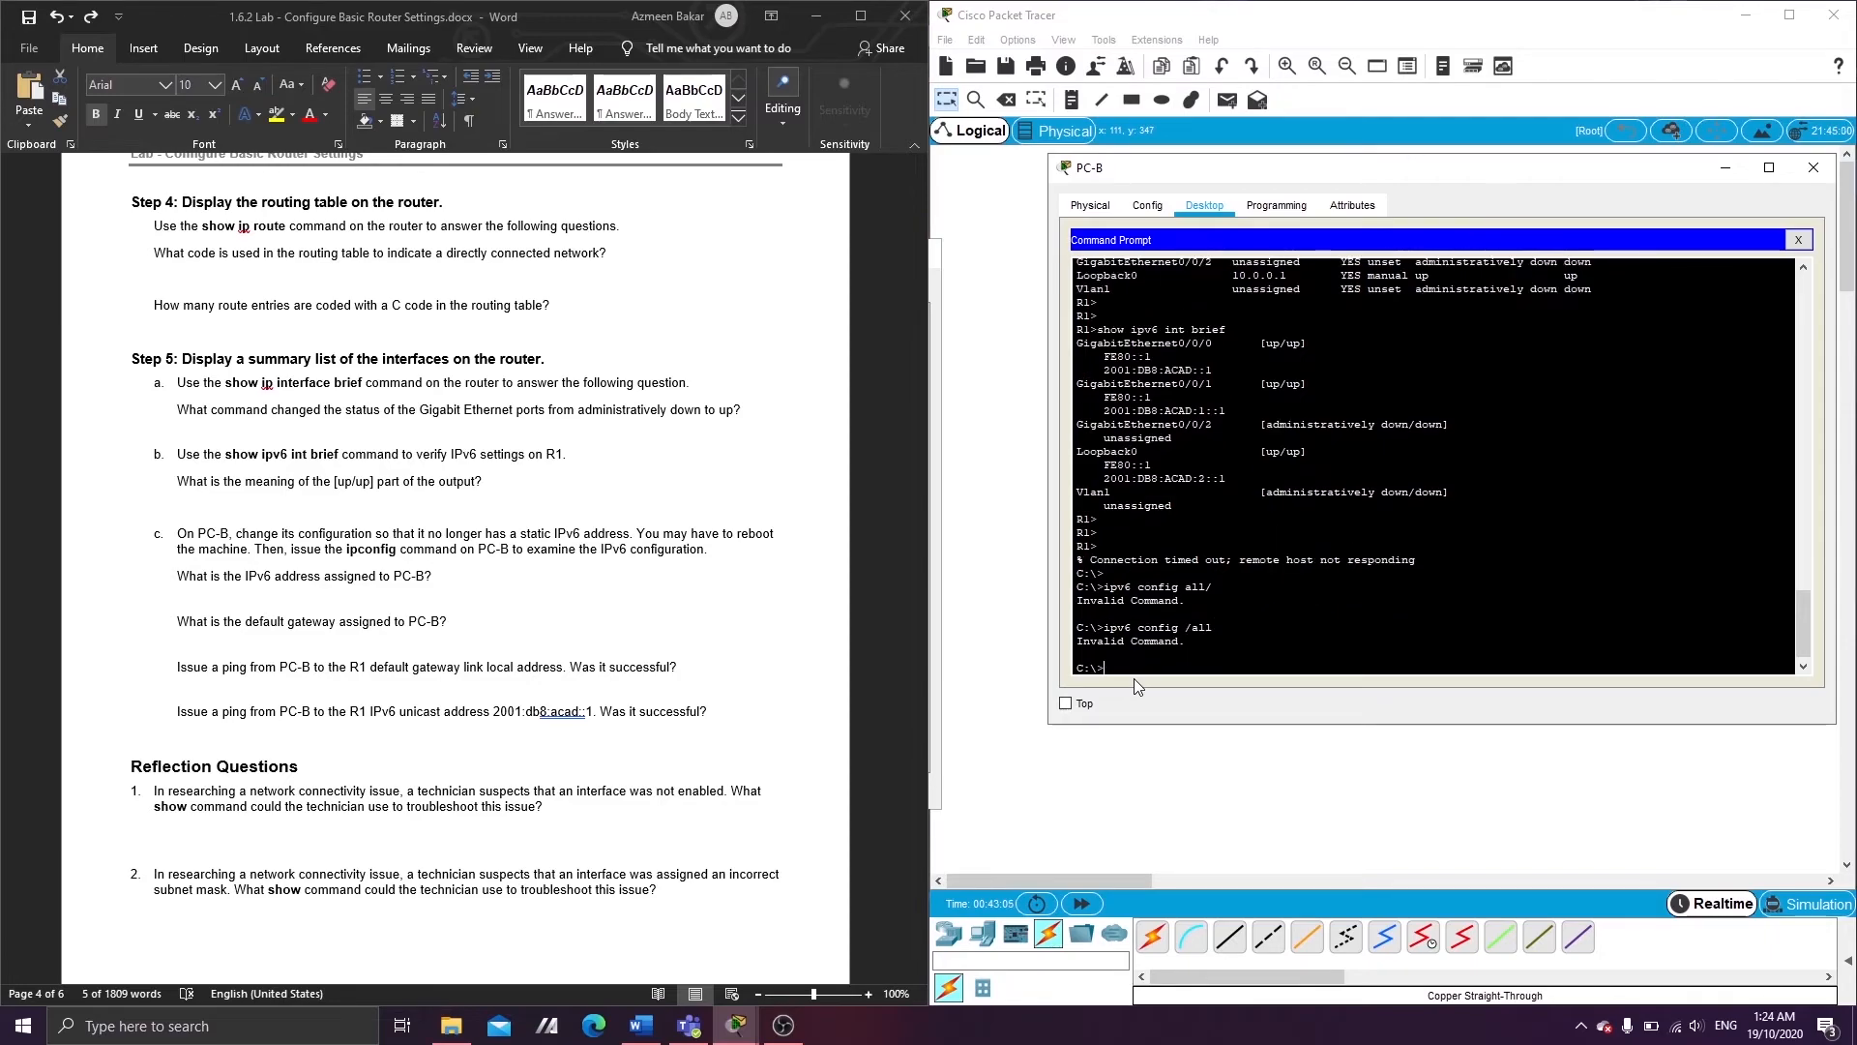
{"action": "key", "text": "Up"}
{"action": "key", "text": "Left"}
{"action": "key", "text": "Left"}
{"action": "key", "text": "Left"}
{"action": "key", "text": "Left"}
{"action": "key", "text": "Left"}
{"action": "key", "text": "Left"}
{"action": "key", "text": "Left"}
{"action": "key", "text": "Left"}
{"action": "key", "text": "Left"}
{"action": "key", "text": "Left"}
{"action": "key", "text": "Return"}
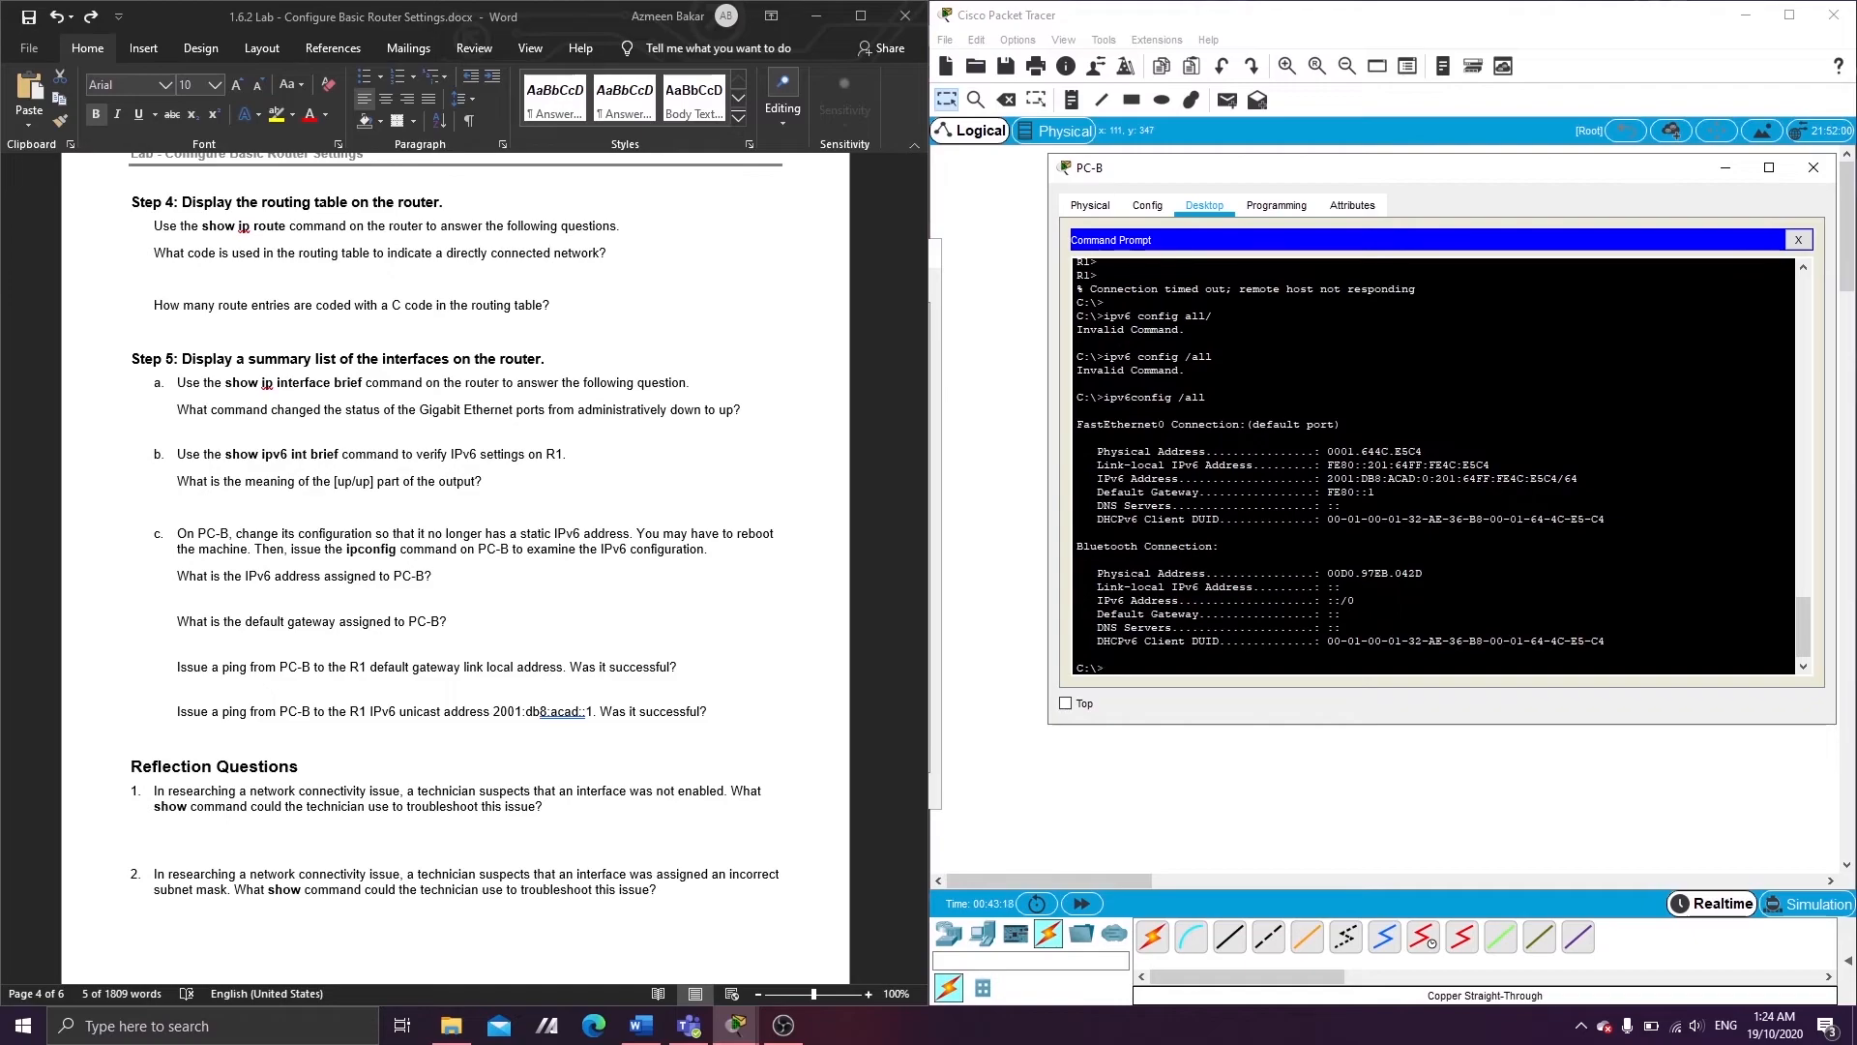
{"action": "left_click_drag", "start_coordinate": [1327, 466], "coordinate": [1492, 466]}
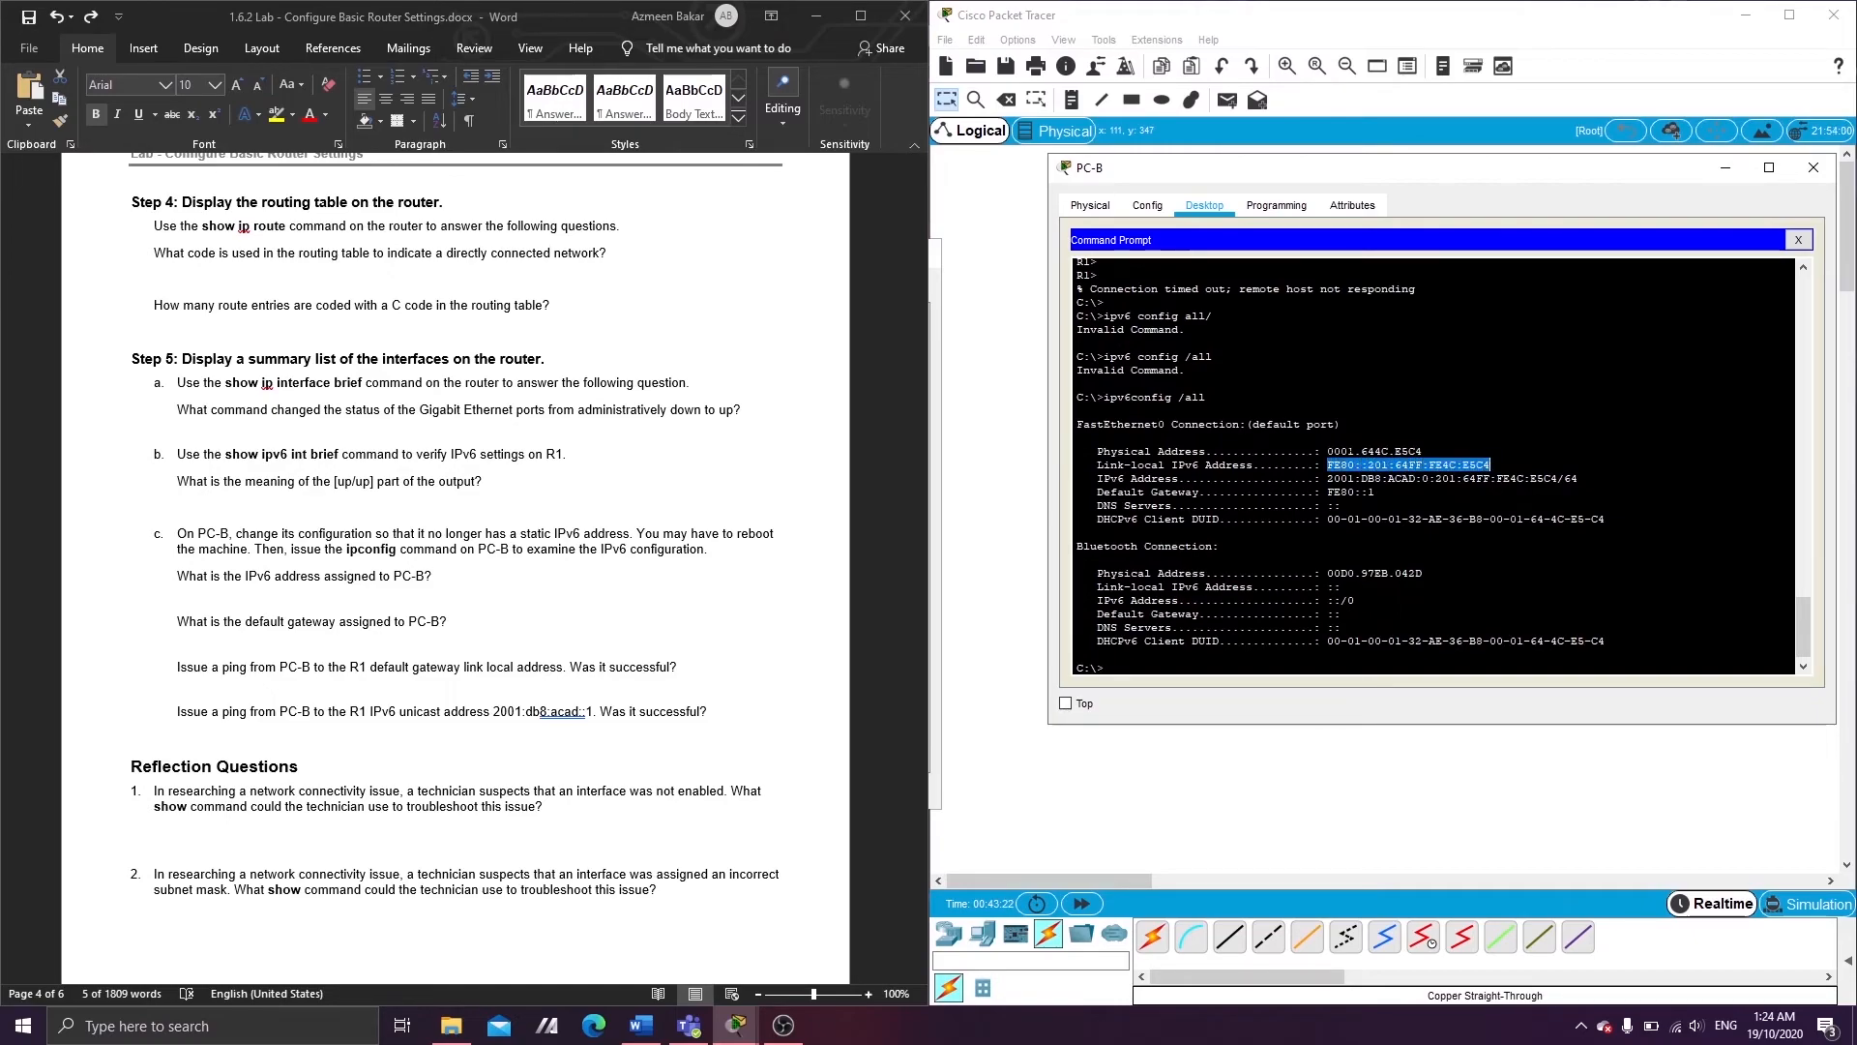
{"action": "left_click_drag", "start_coordinate": [1327, 450], "coordinate": [1423, 450]}
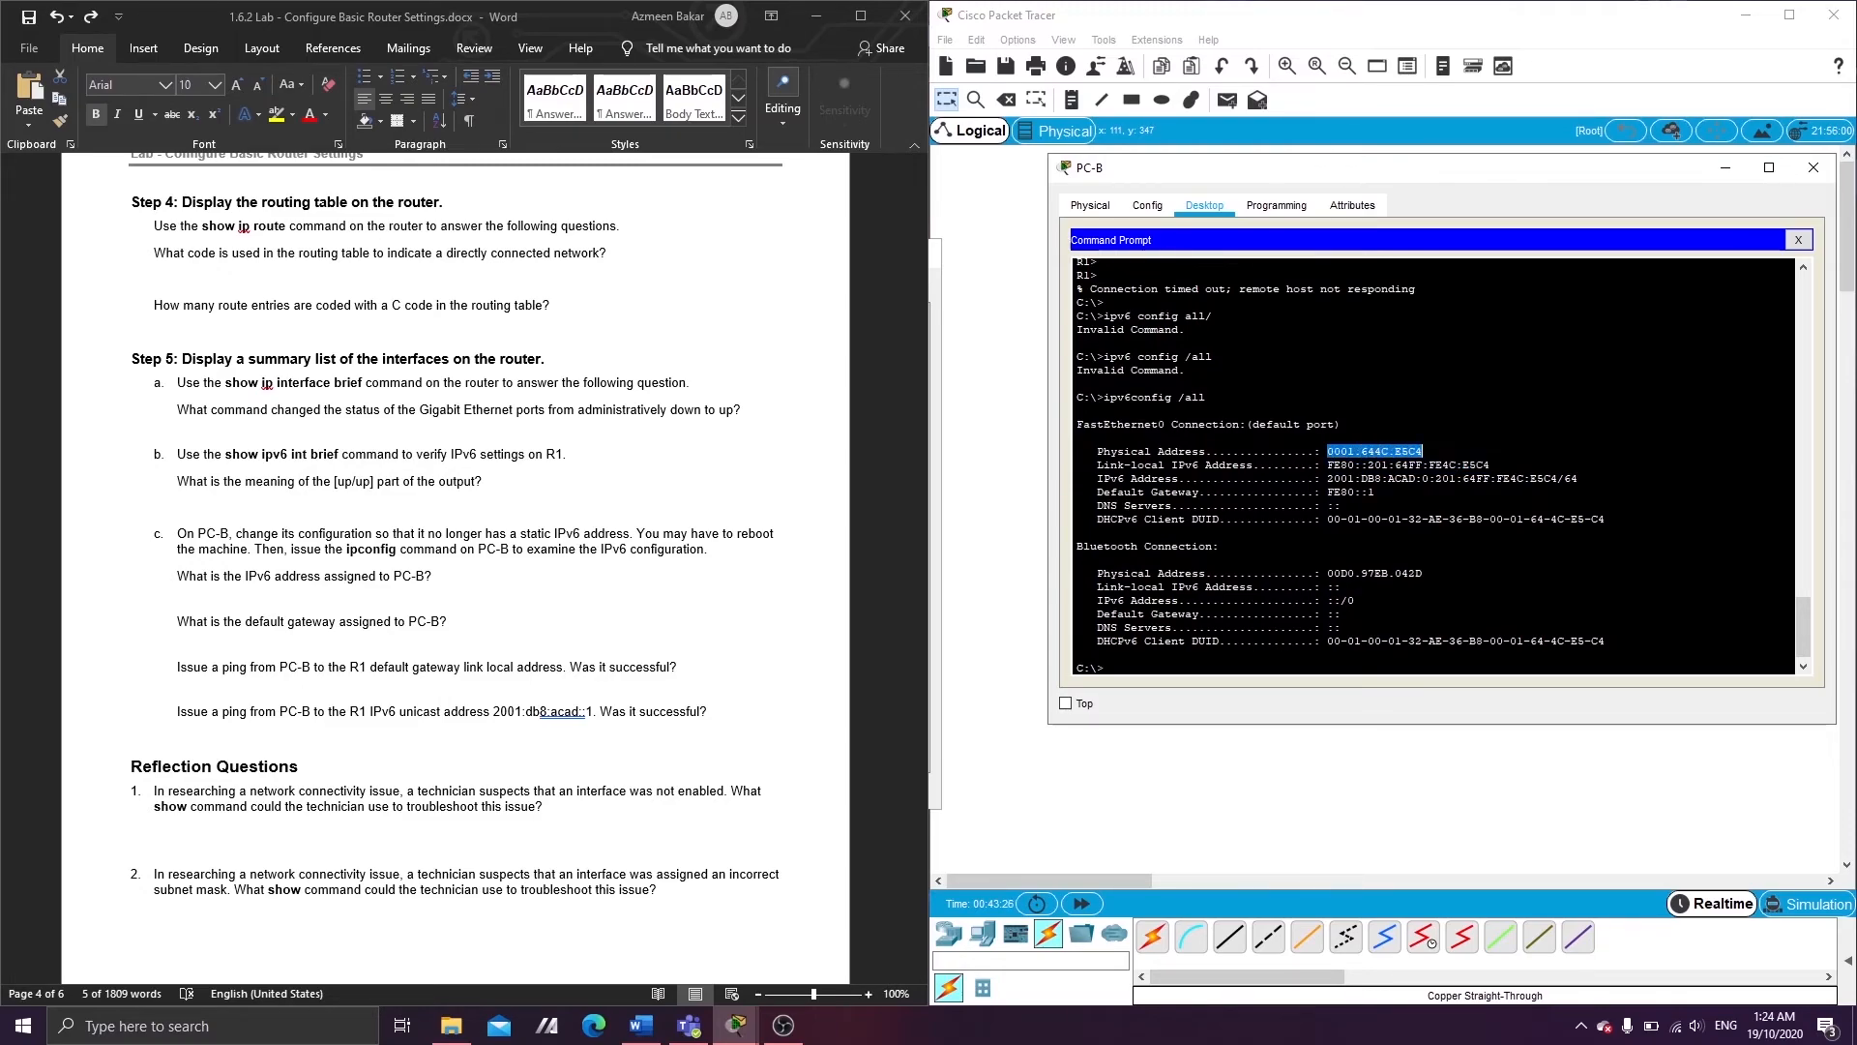
{"action": "left_click_drag", "start_coordinate": [1327, 478], "coordinate": [1375, 491]}
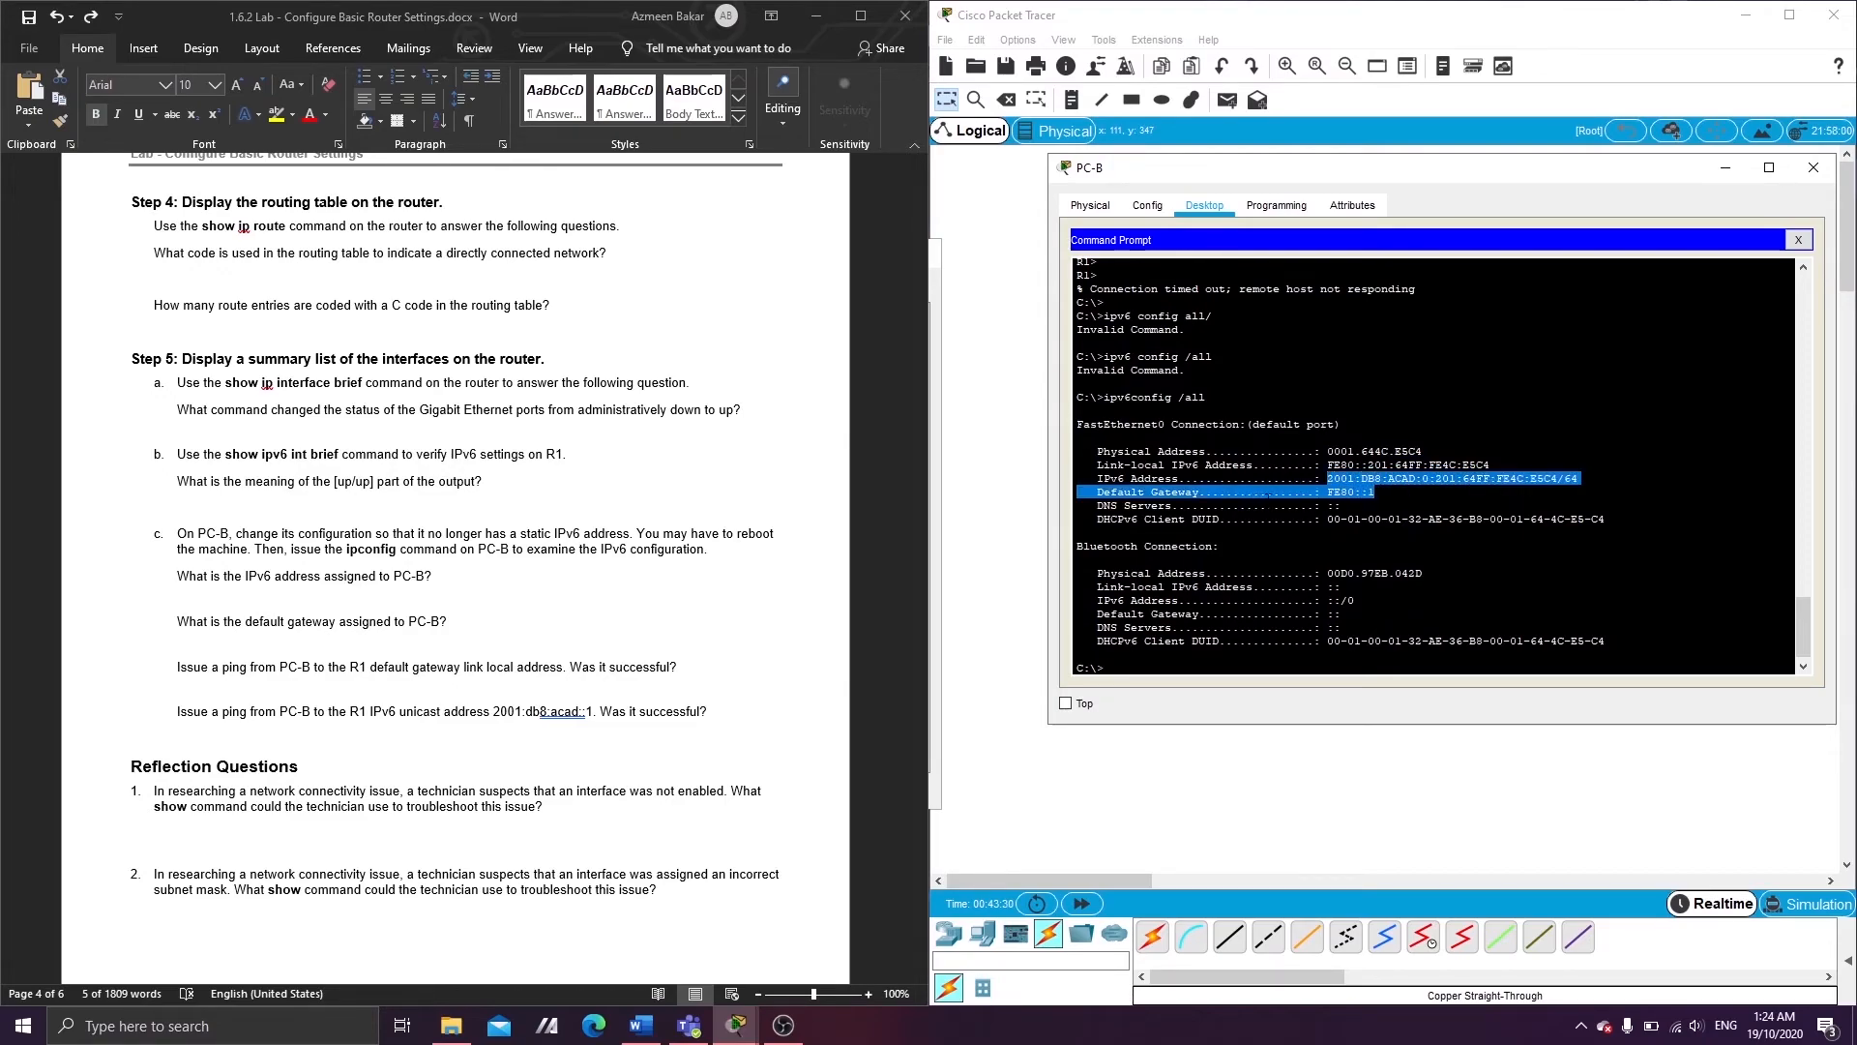
{"action": "left_click", "coordinate": [1301, 519]}
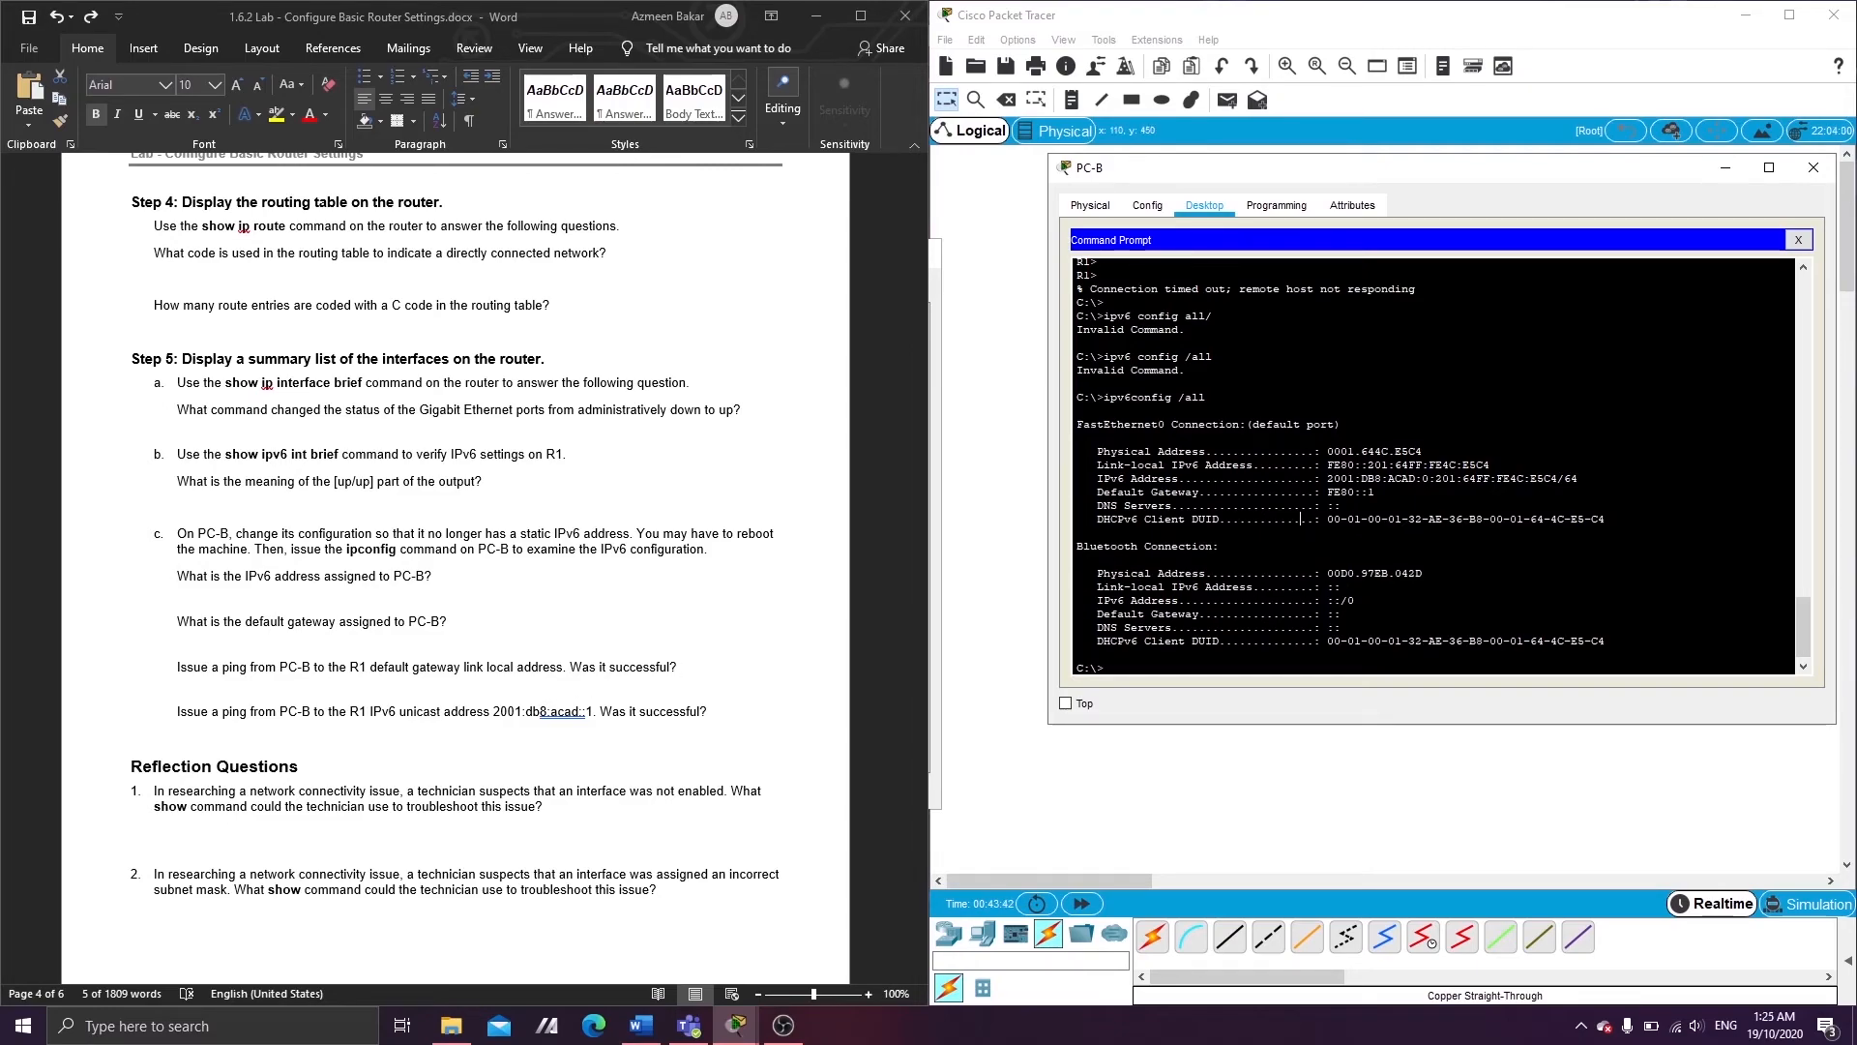
- Ping fe80::1 from PC-B, getting 4 of 4 replies with 0% loss
{"action": "key", "text": "Return"}
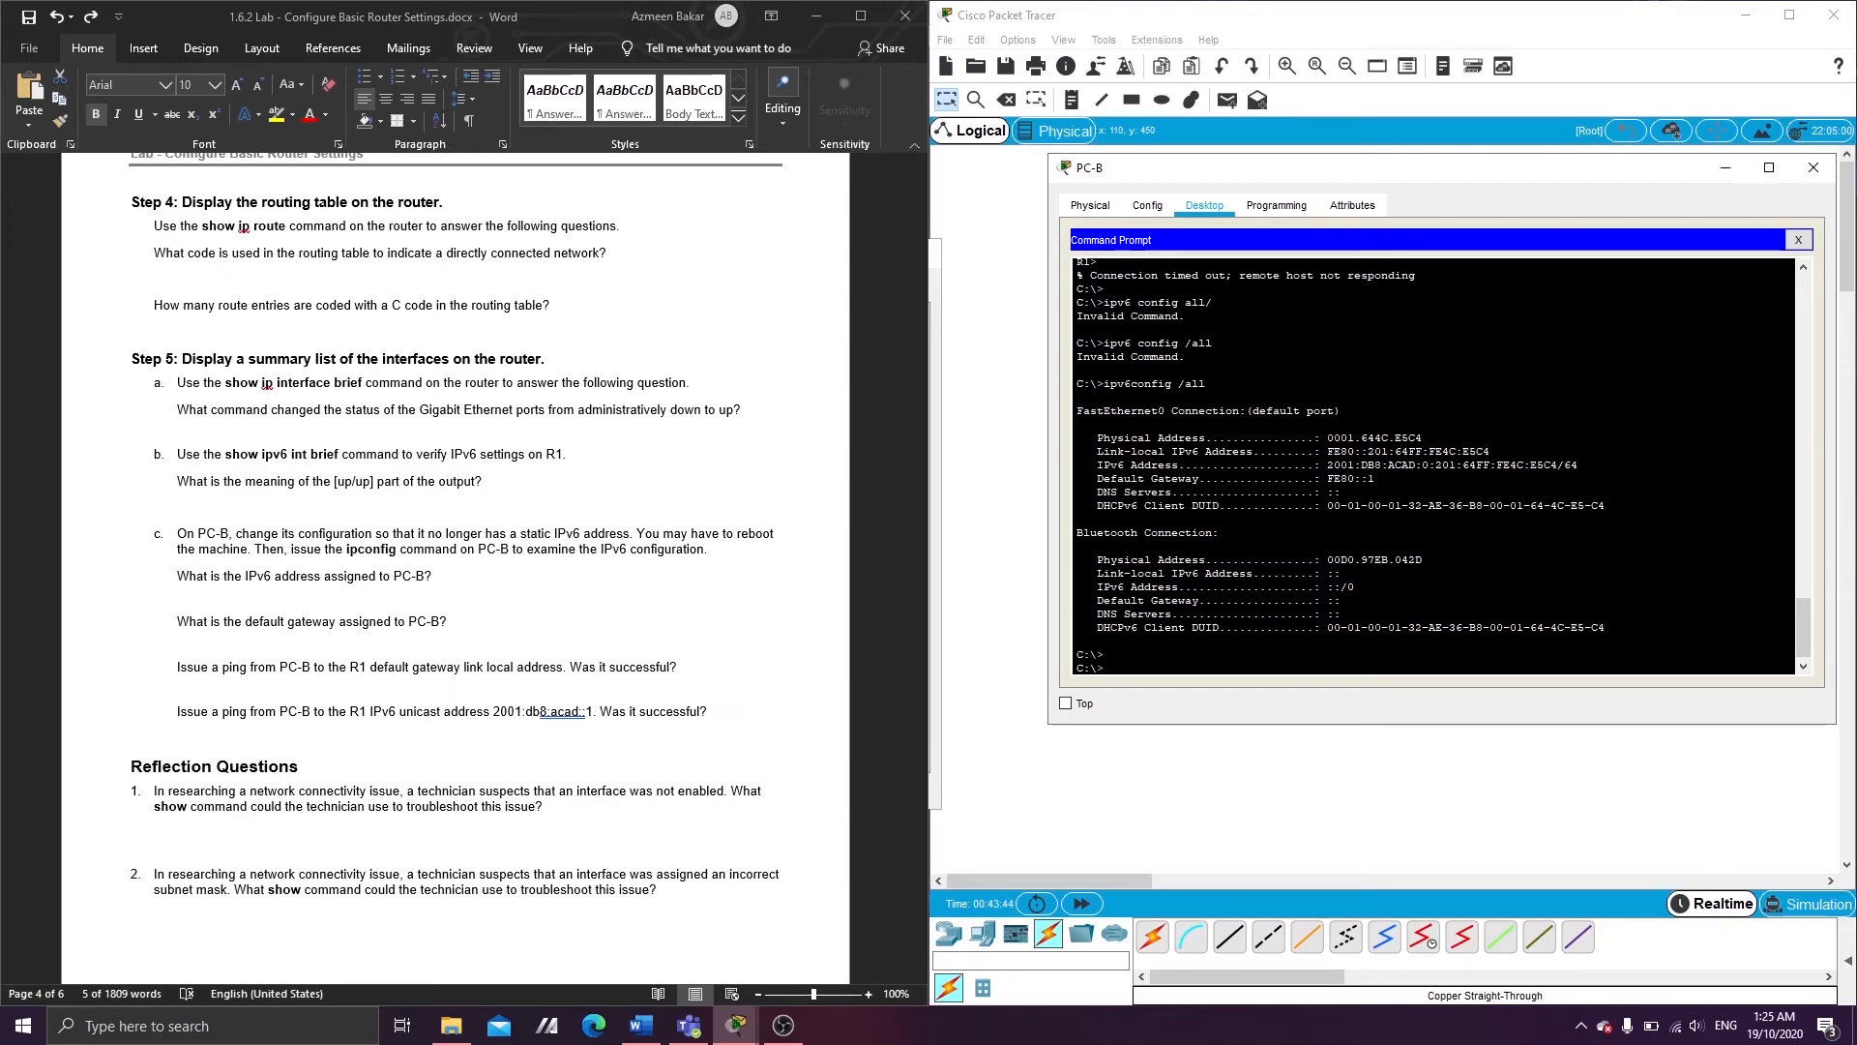
{"action": "type", "text": "ping fe80::1"}
{"action": "key", "text": "Return"}
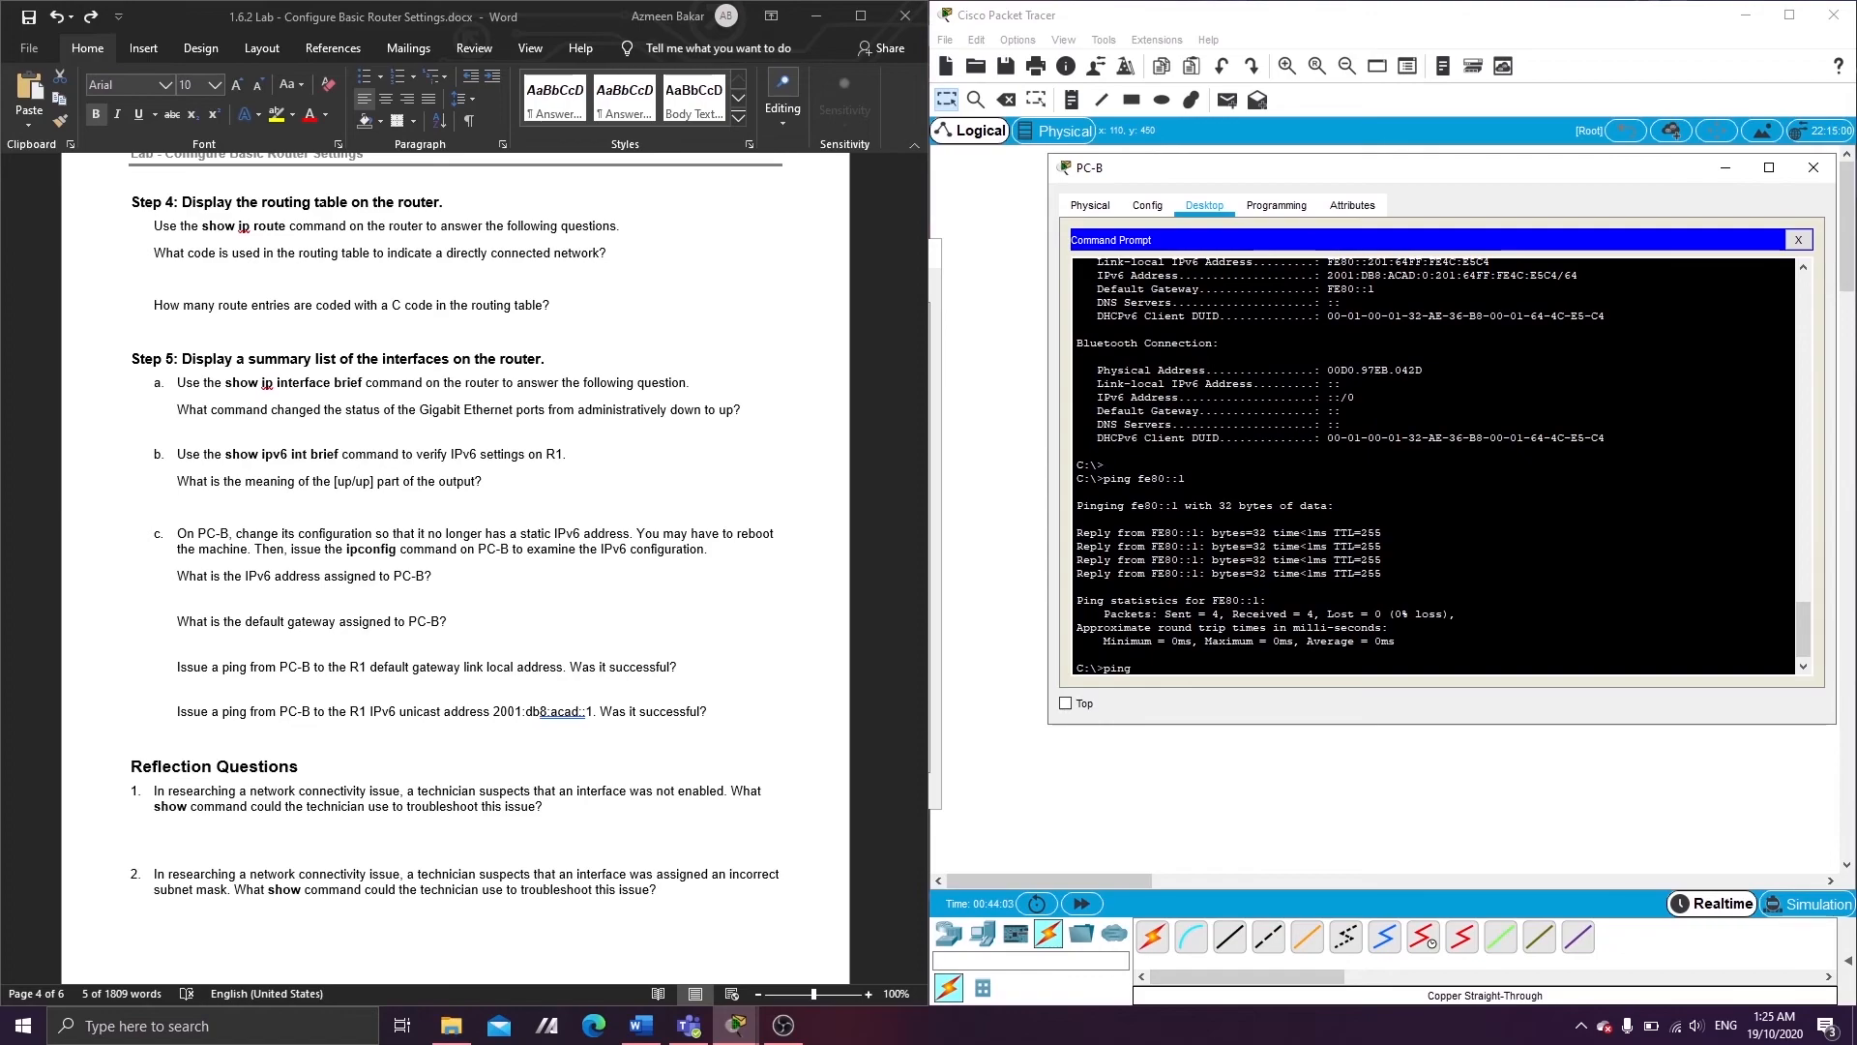
{"action": "scroll", "coordinate": [1431, 464], "scroll_direction": "up", "scroll_amount": 2}
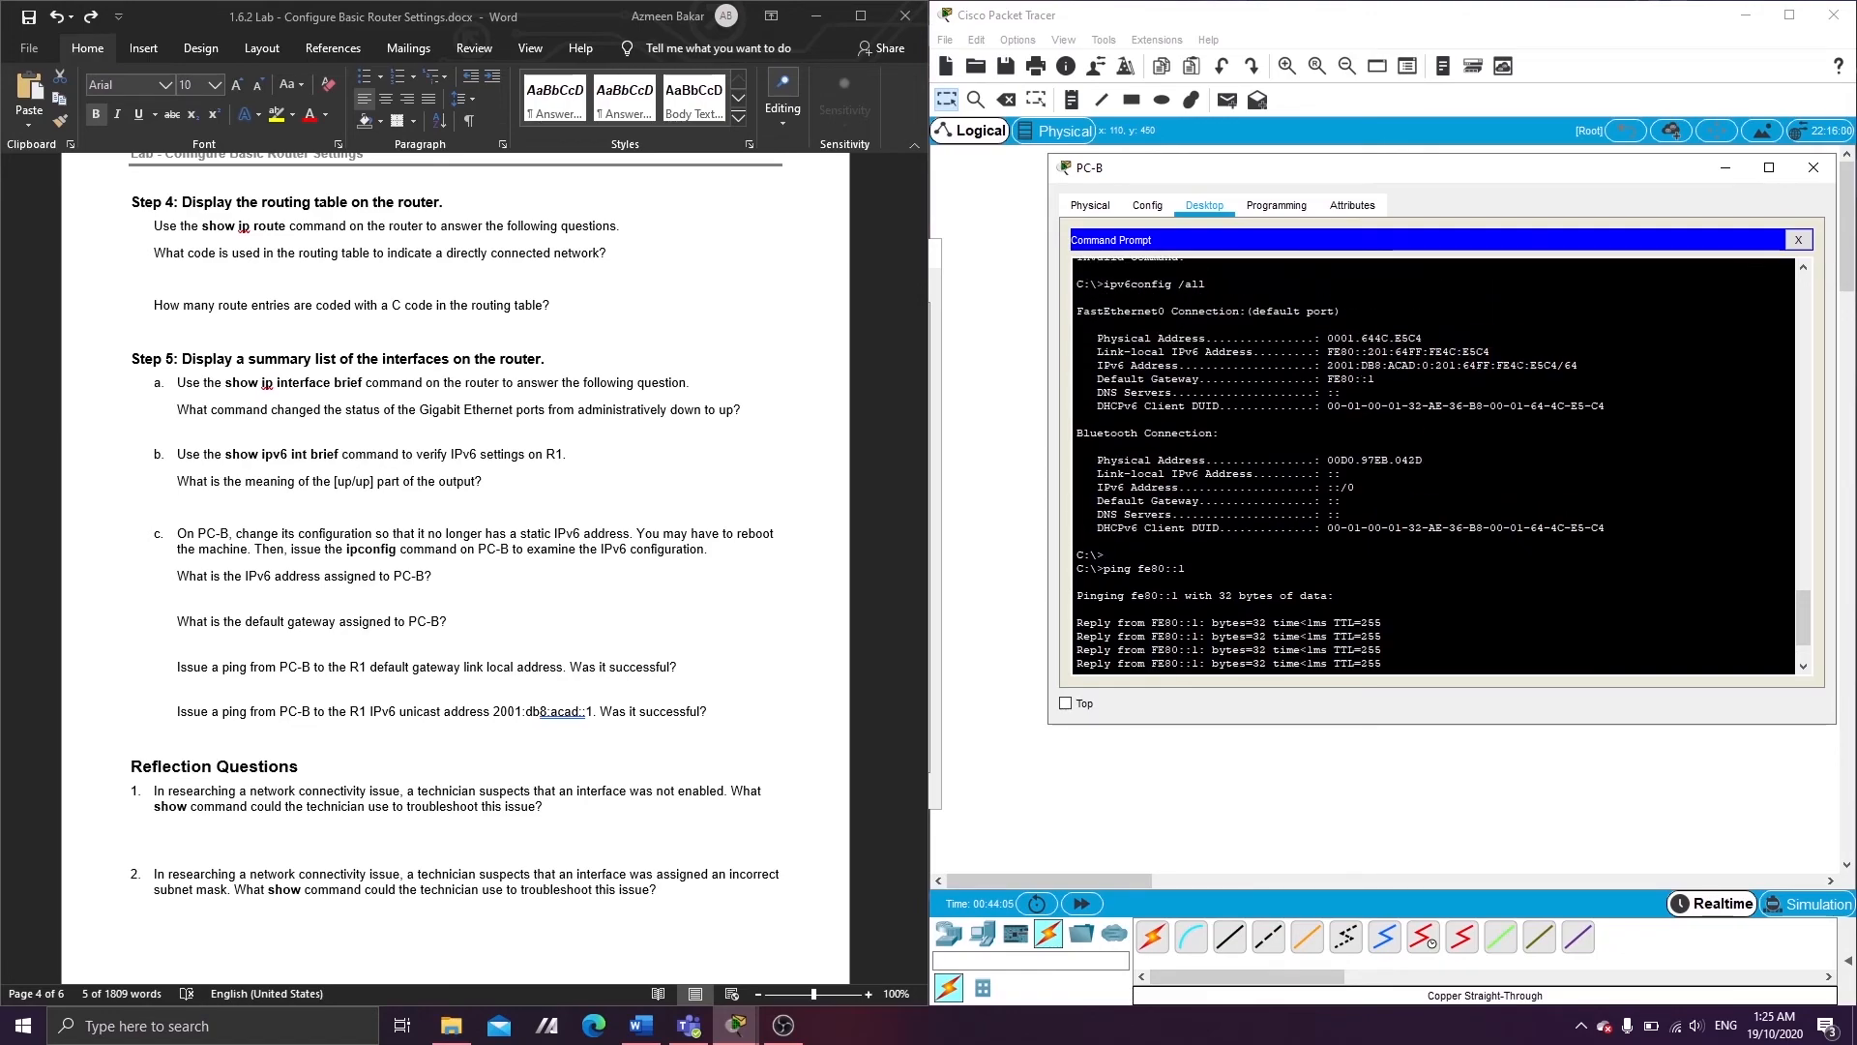
- Copy PC-B's global address 2001:DB8:ACAD:0:201:64FF:FE4C:E5C4, without /64, from the ipv6config output
{"action": "left_click_drag", "start_coordinate": [1492, 354], "coordinate": [1323, 352]}
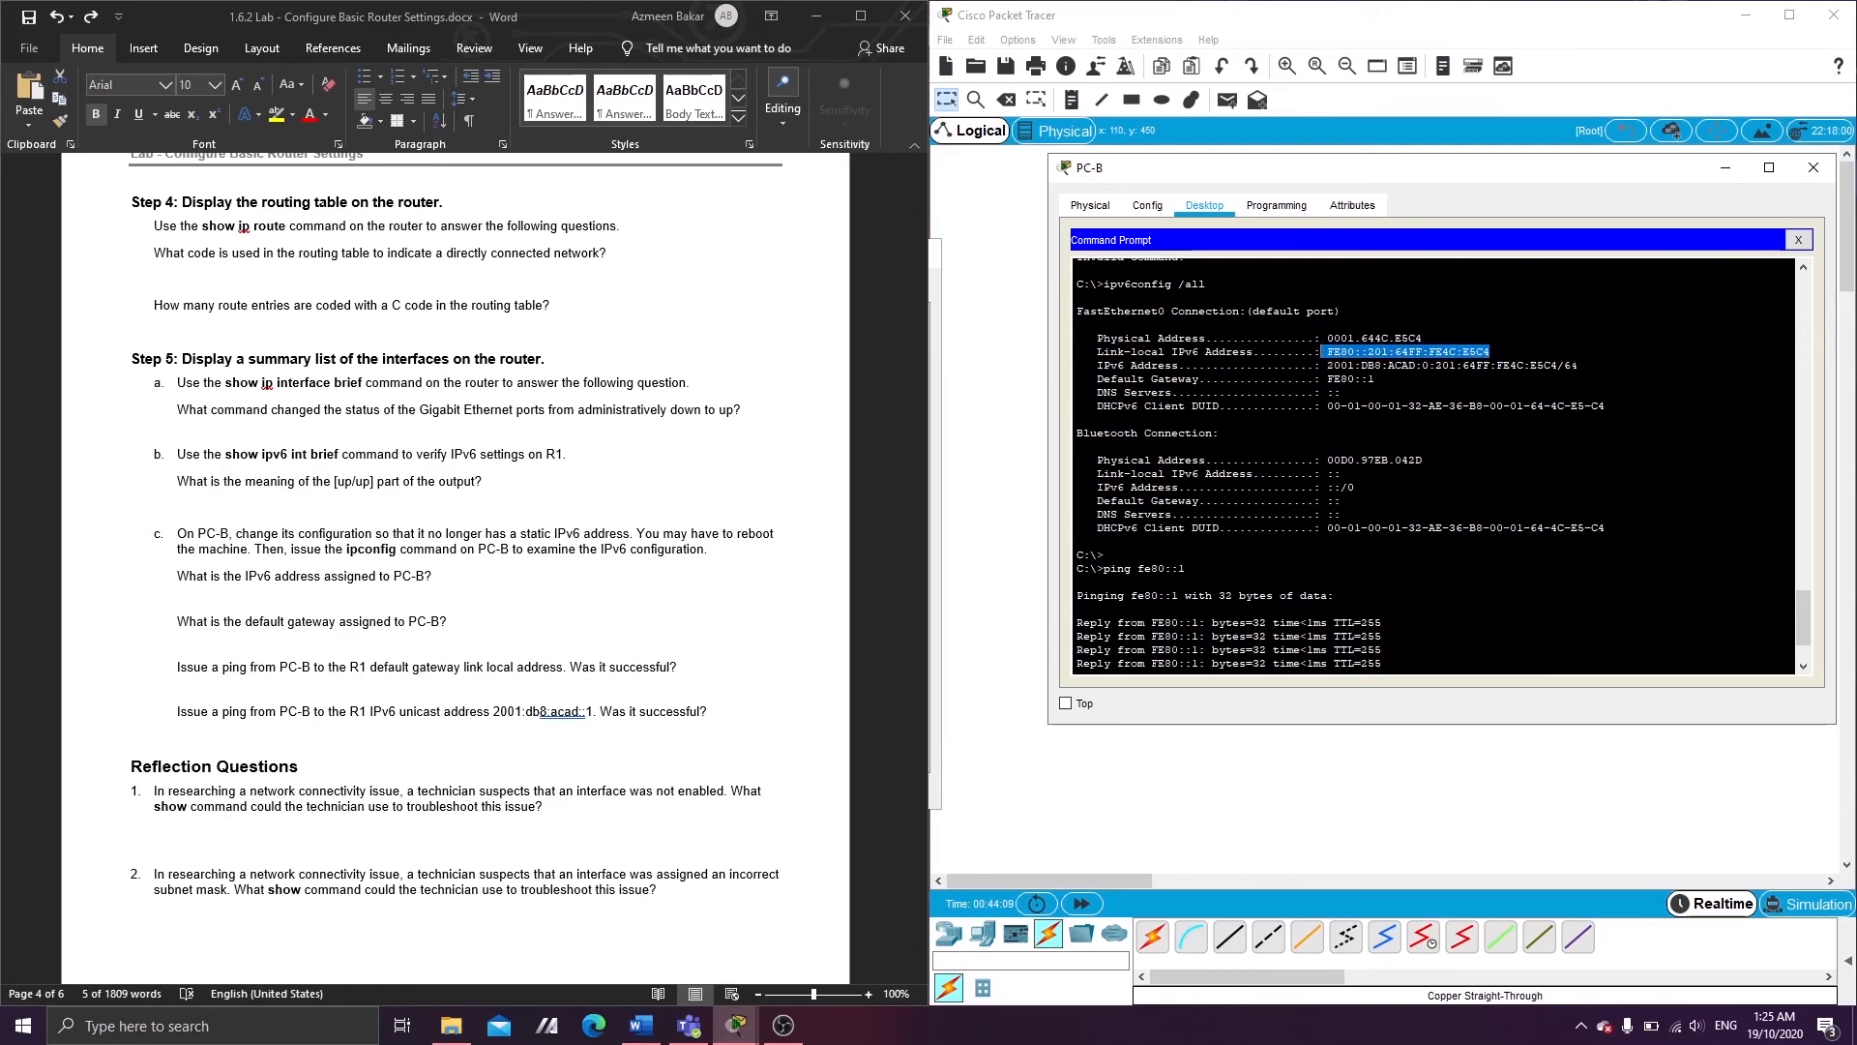
{"action": "left_click_drag", "start_coordinate": [1578, 365], "coordinate": [1422, 364]}
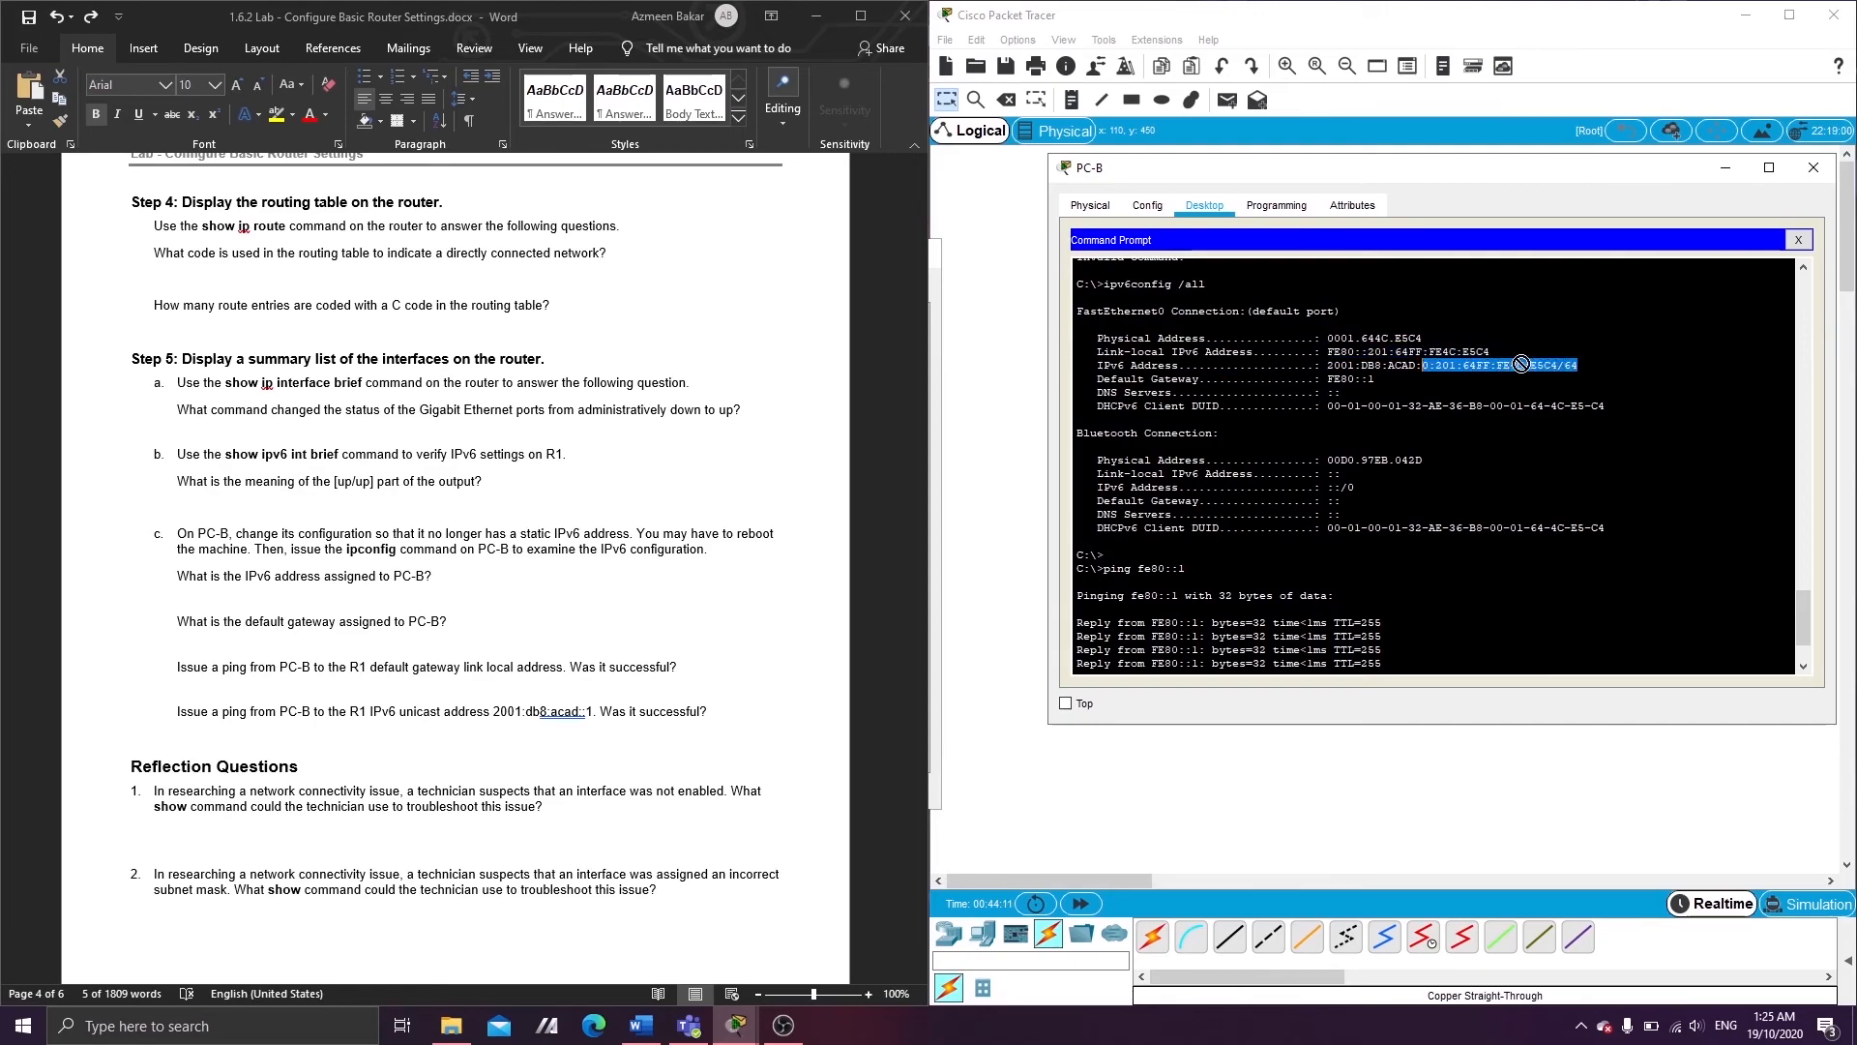
{"action": "left_click", "coordinate": [1553, 365]}
{"action": "left_click_drag", "start_coordinate": [1558, 365], "coordinate": [1330, 366]}
{"action": "right_click", "coordinate": [1329, 366]}
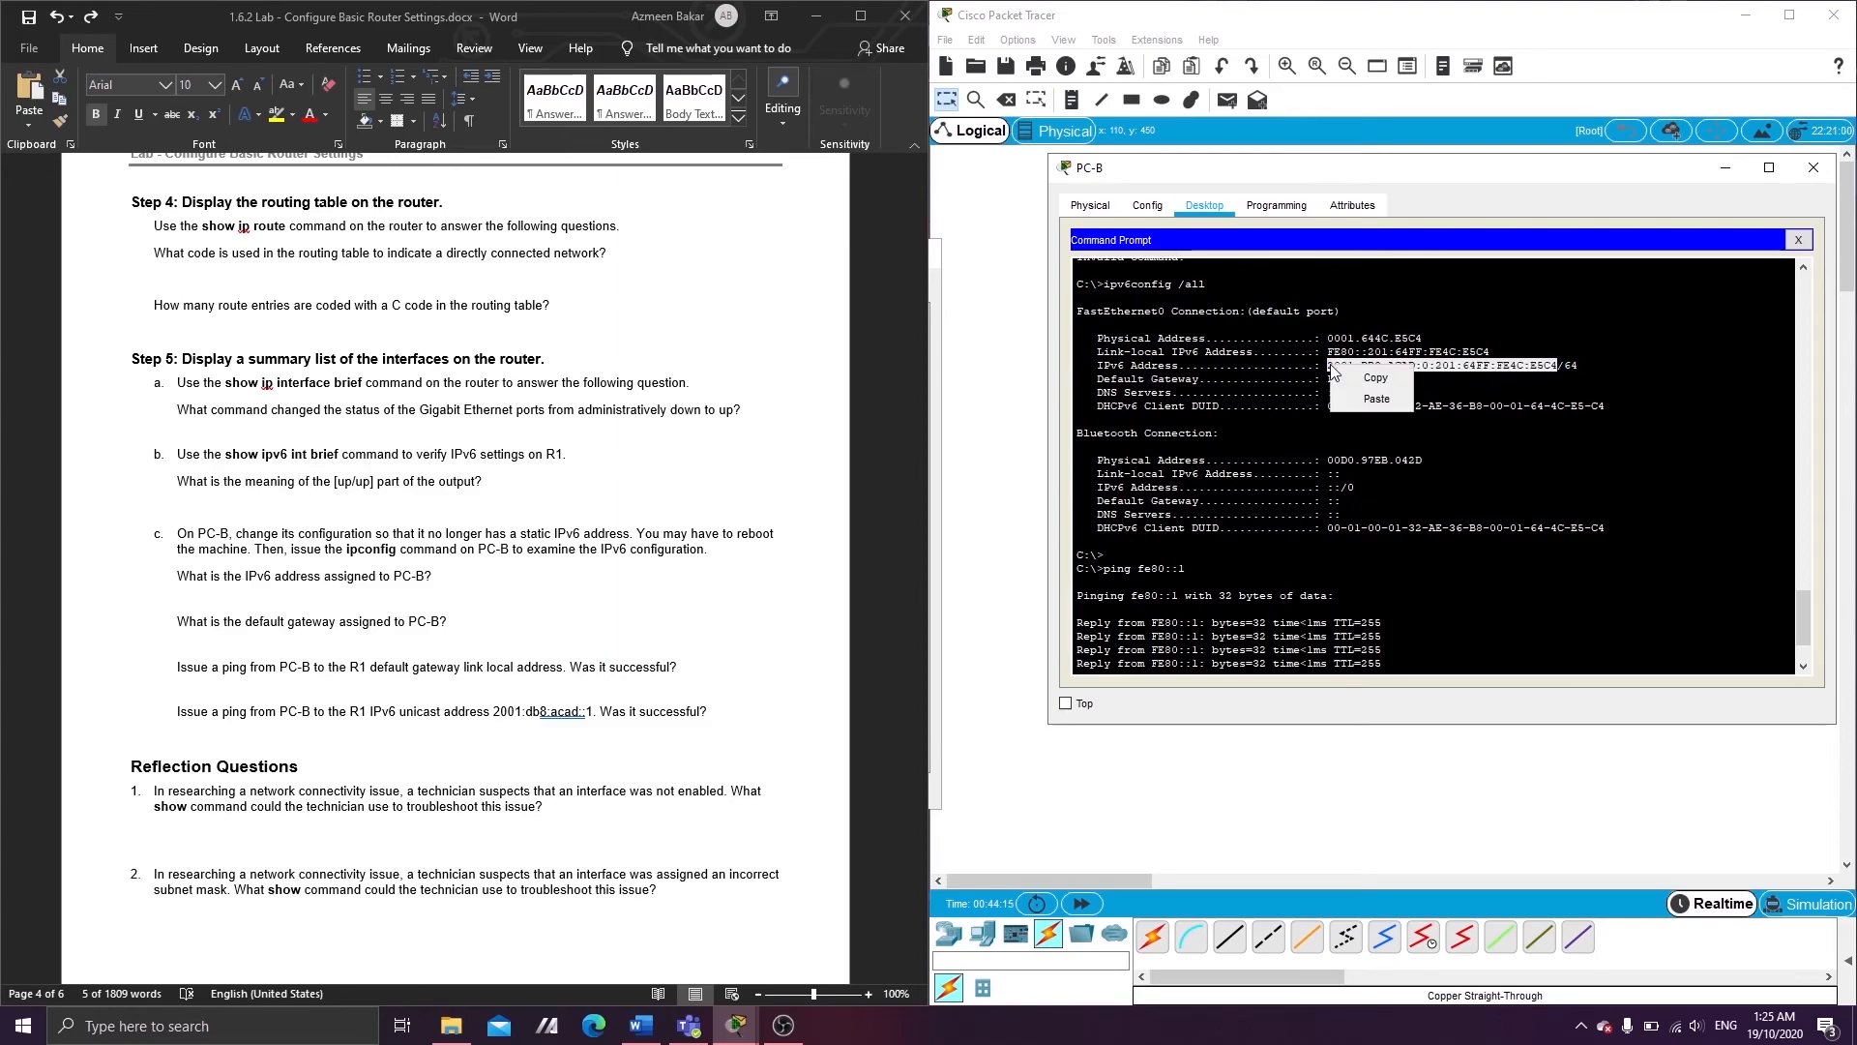
{"action": "left_click", "coordinate": [1340, 377]}
- Ping the pasted 2001:DB8:ACAD:0:201:64FF:FE4C:E5C4 address from PC-B's prompt
{"action": "type", "text": "ping"}
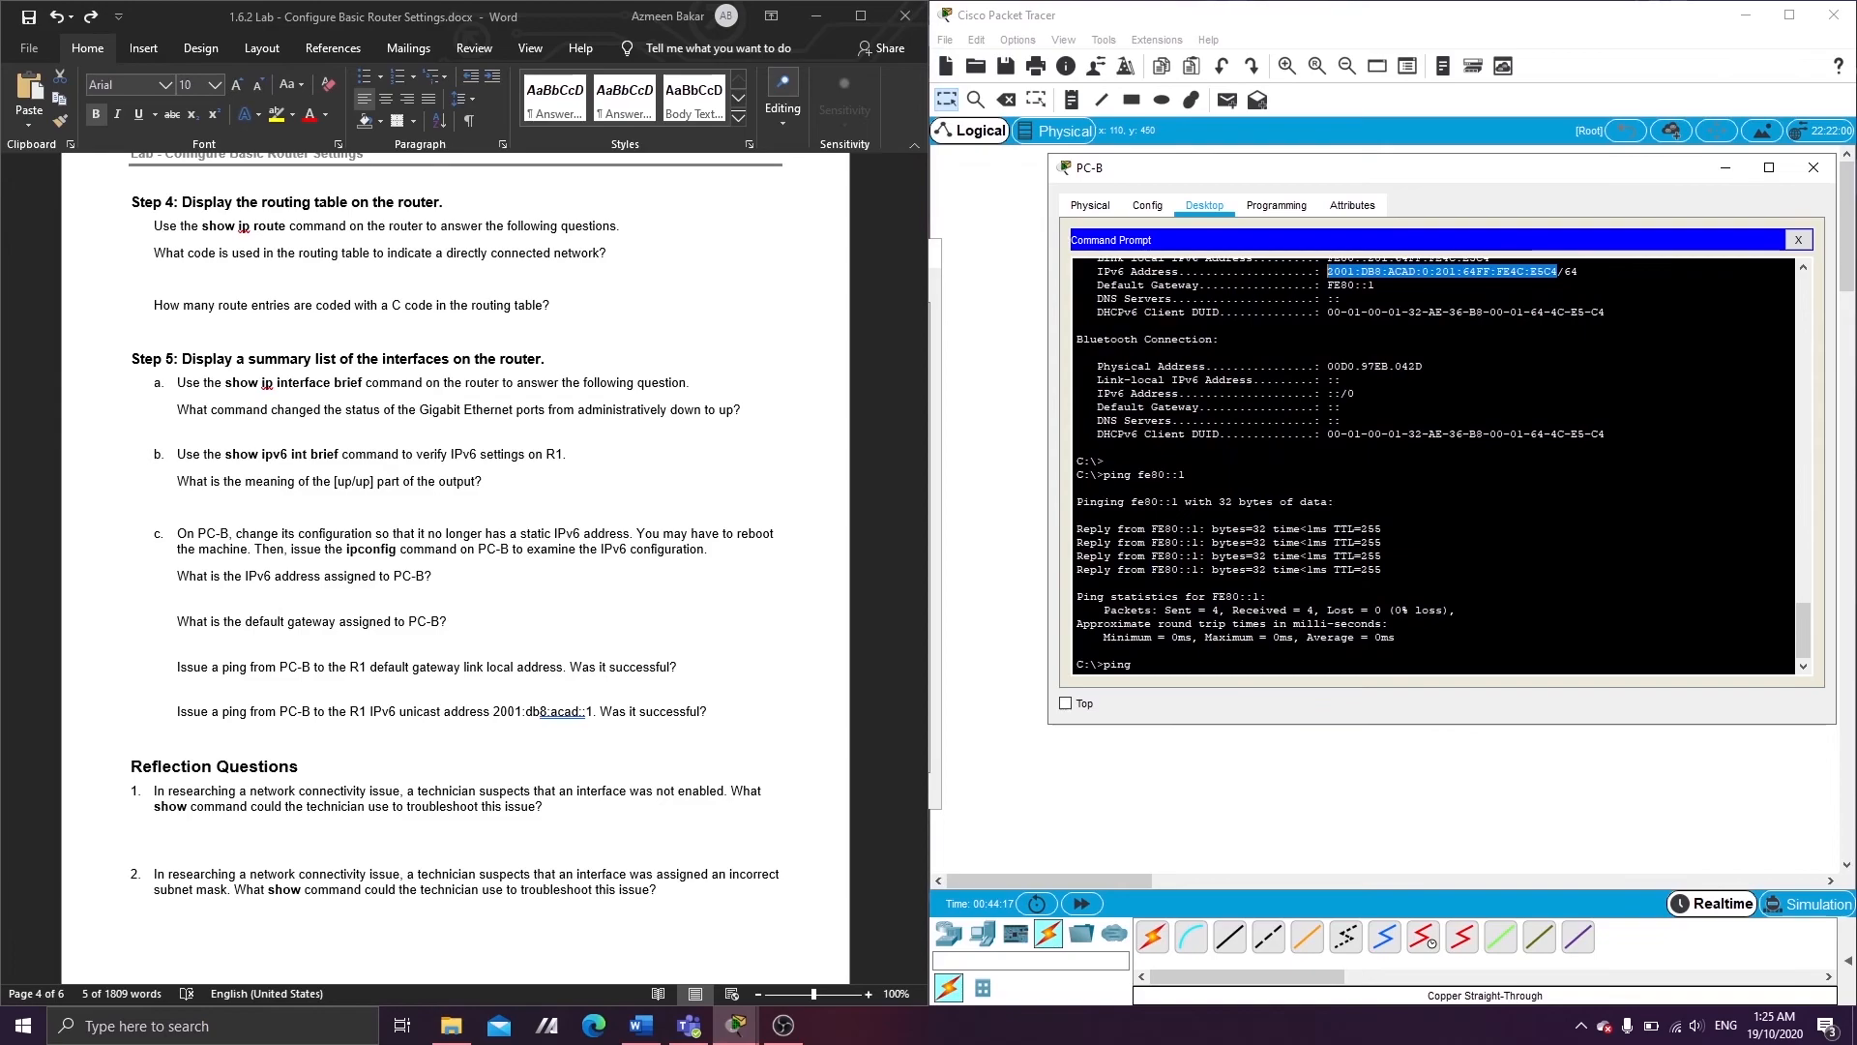
{"action": "left_click", "coordinate": [1177, 674]}
{"action": "right_click", "coordinate": [1176, 674]}
{"action": "left_click", "coordinate": [1198, 695]}
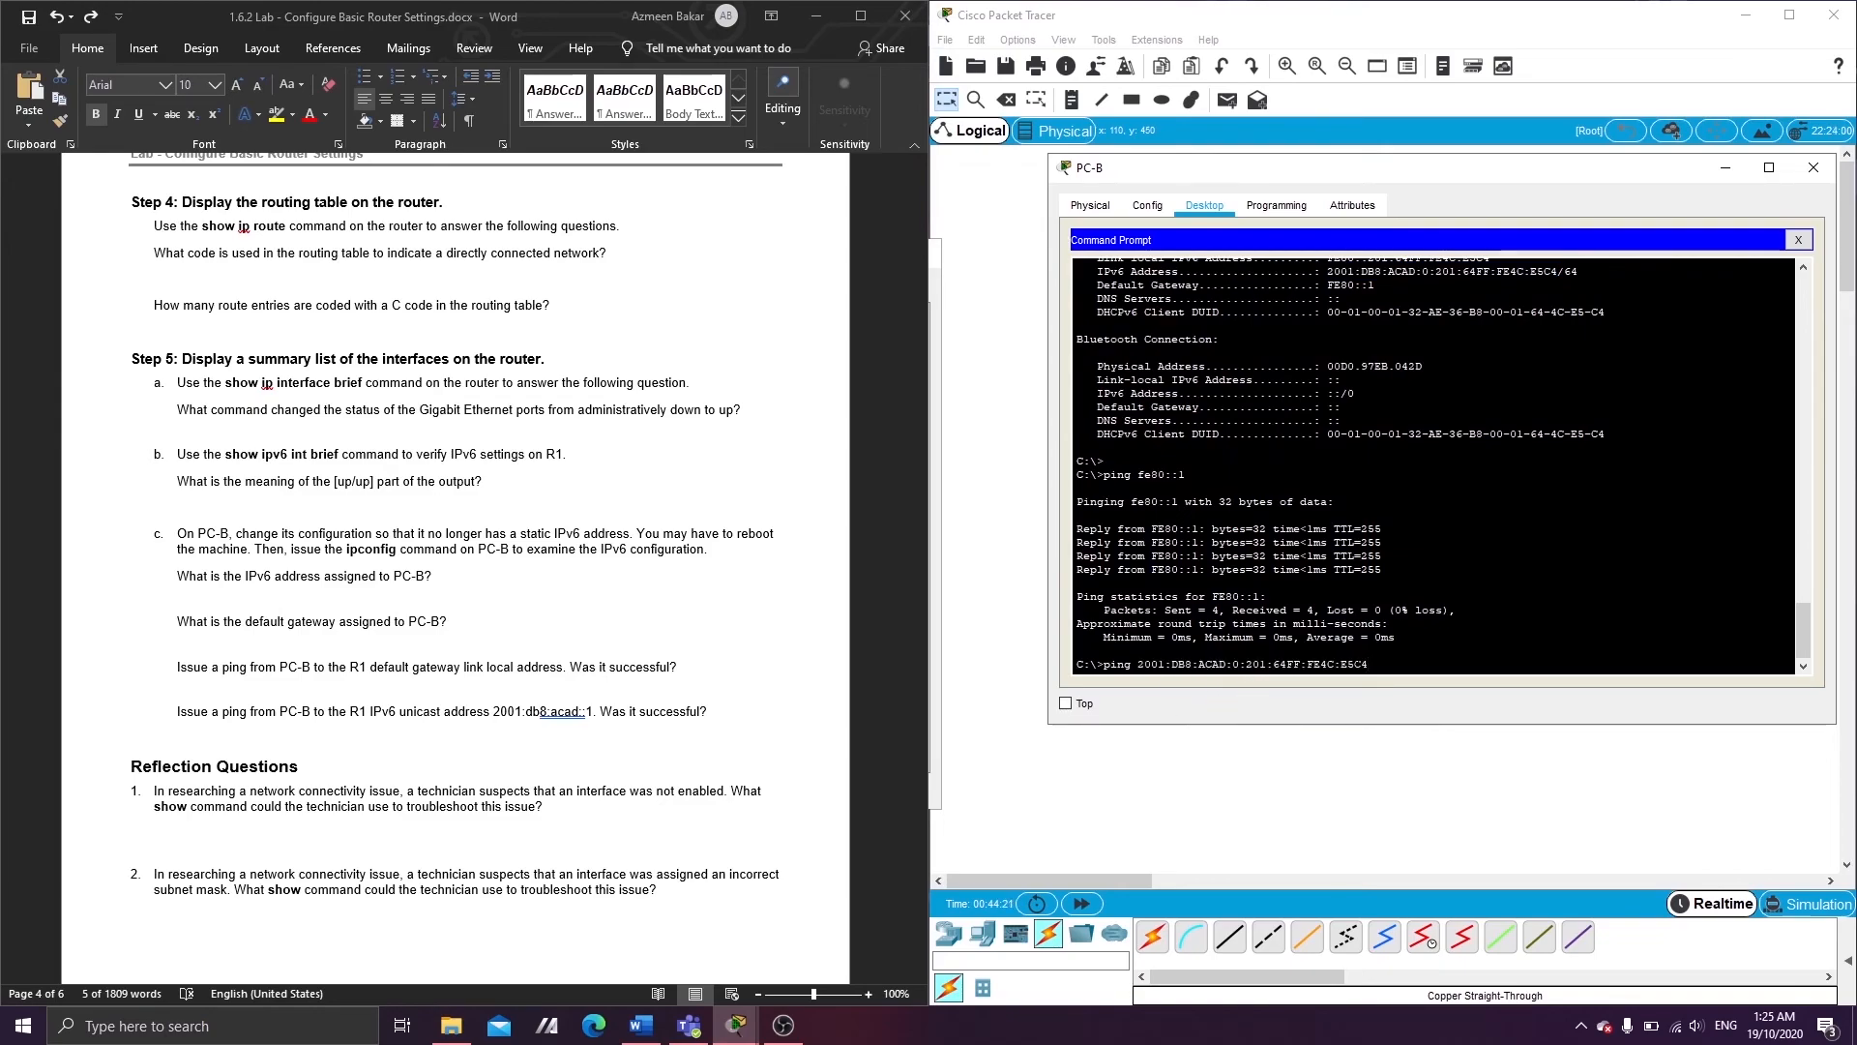
{"action": "key", "text": "Return"}
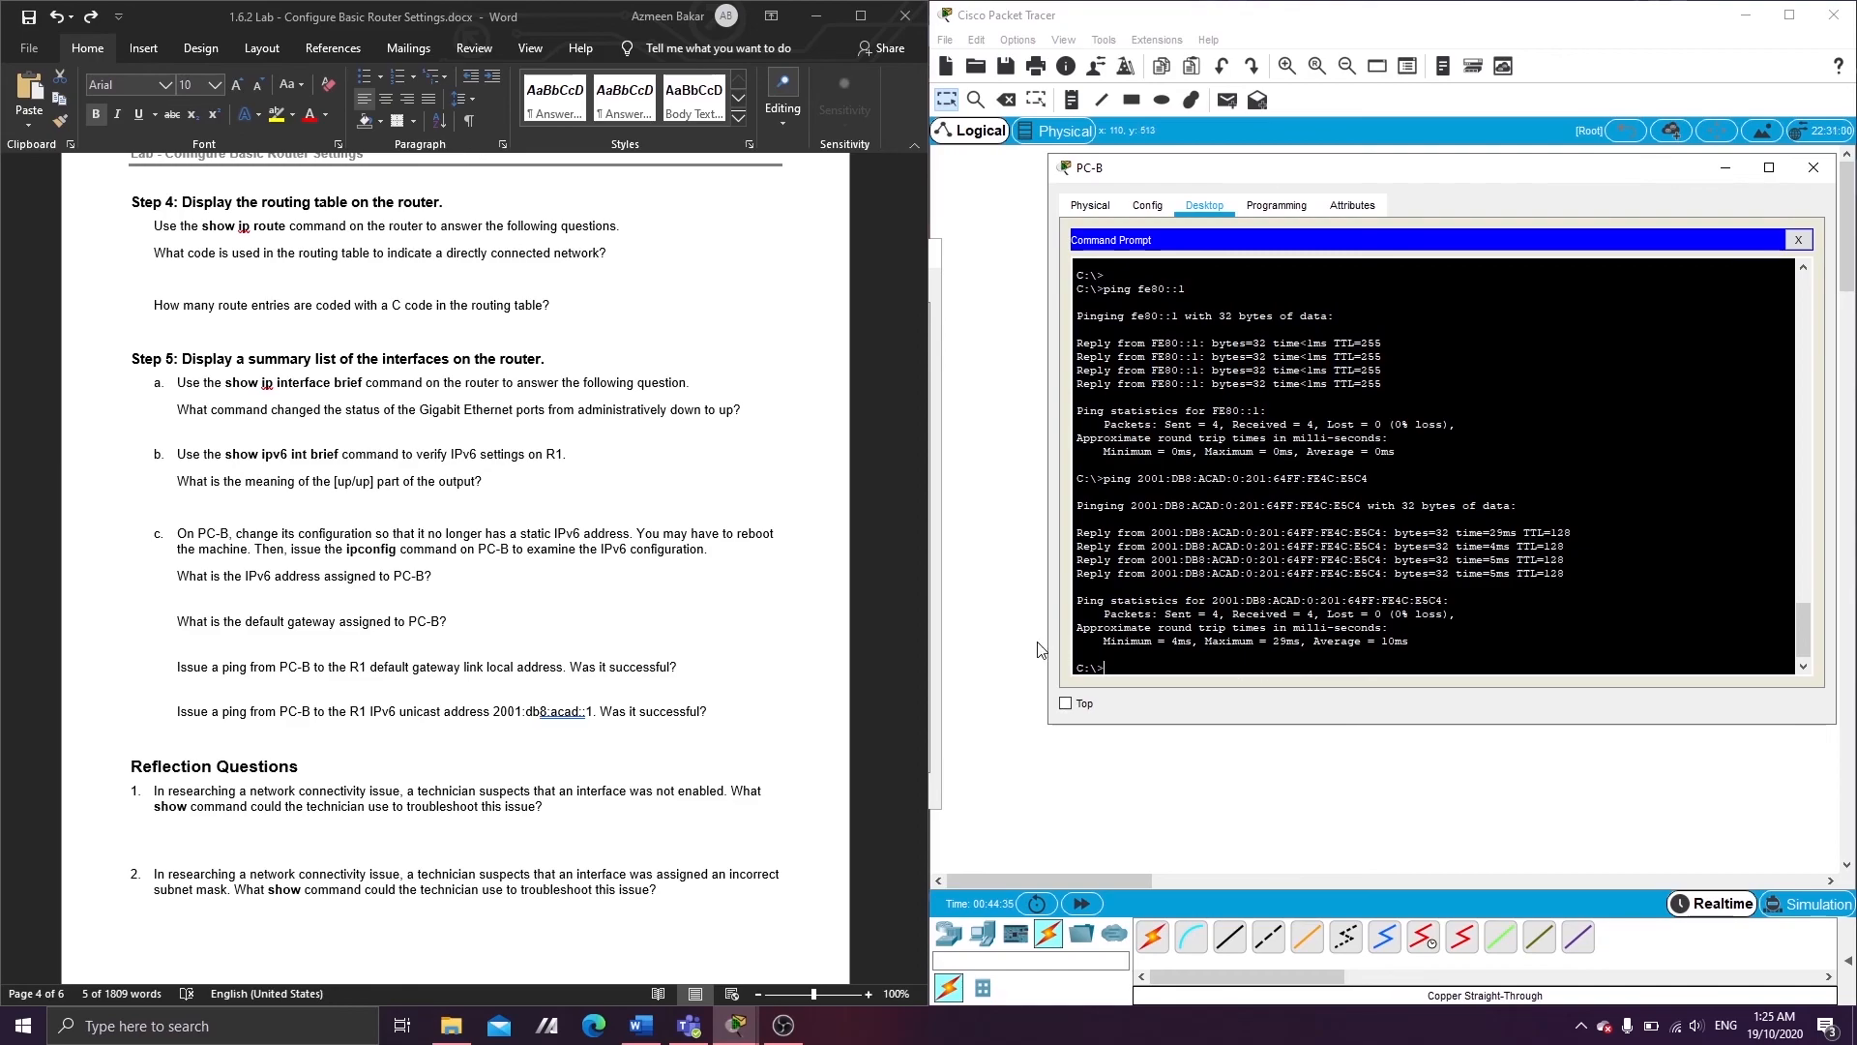
- Scroll the Word lab sheet back to page 1 with the topology diagram and addressing table
{"action": "scroll", "coordinate": [612, 696], "scroll_direction": "down", "scroll_amount": 1}
{"action": "scroll", "coordinate": [612, 696], "scroll_direction": "up", "scroll_amount": 2}
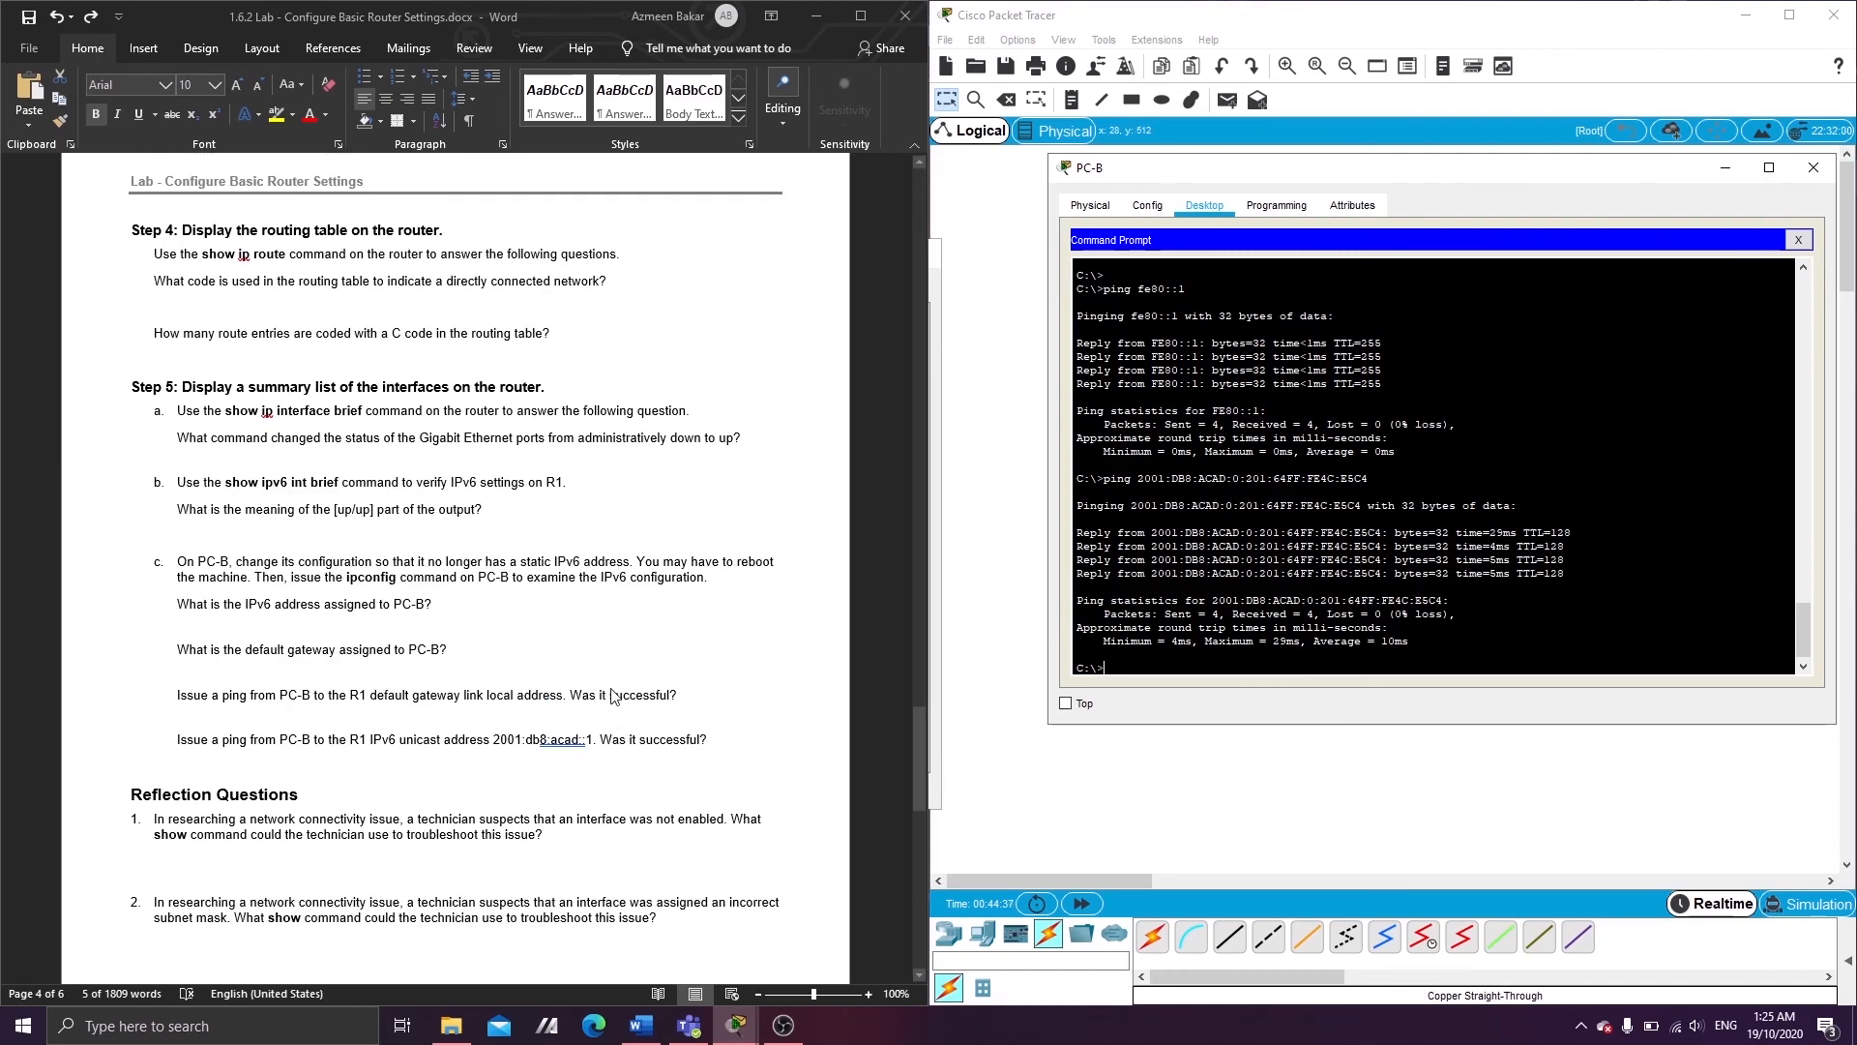
{"action": "scroll", "coordinate": [175, 324], "scroll_direction": "up", "scroll_amount": 20}
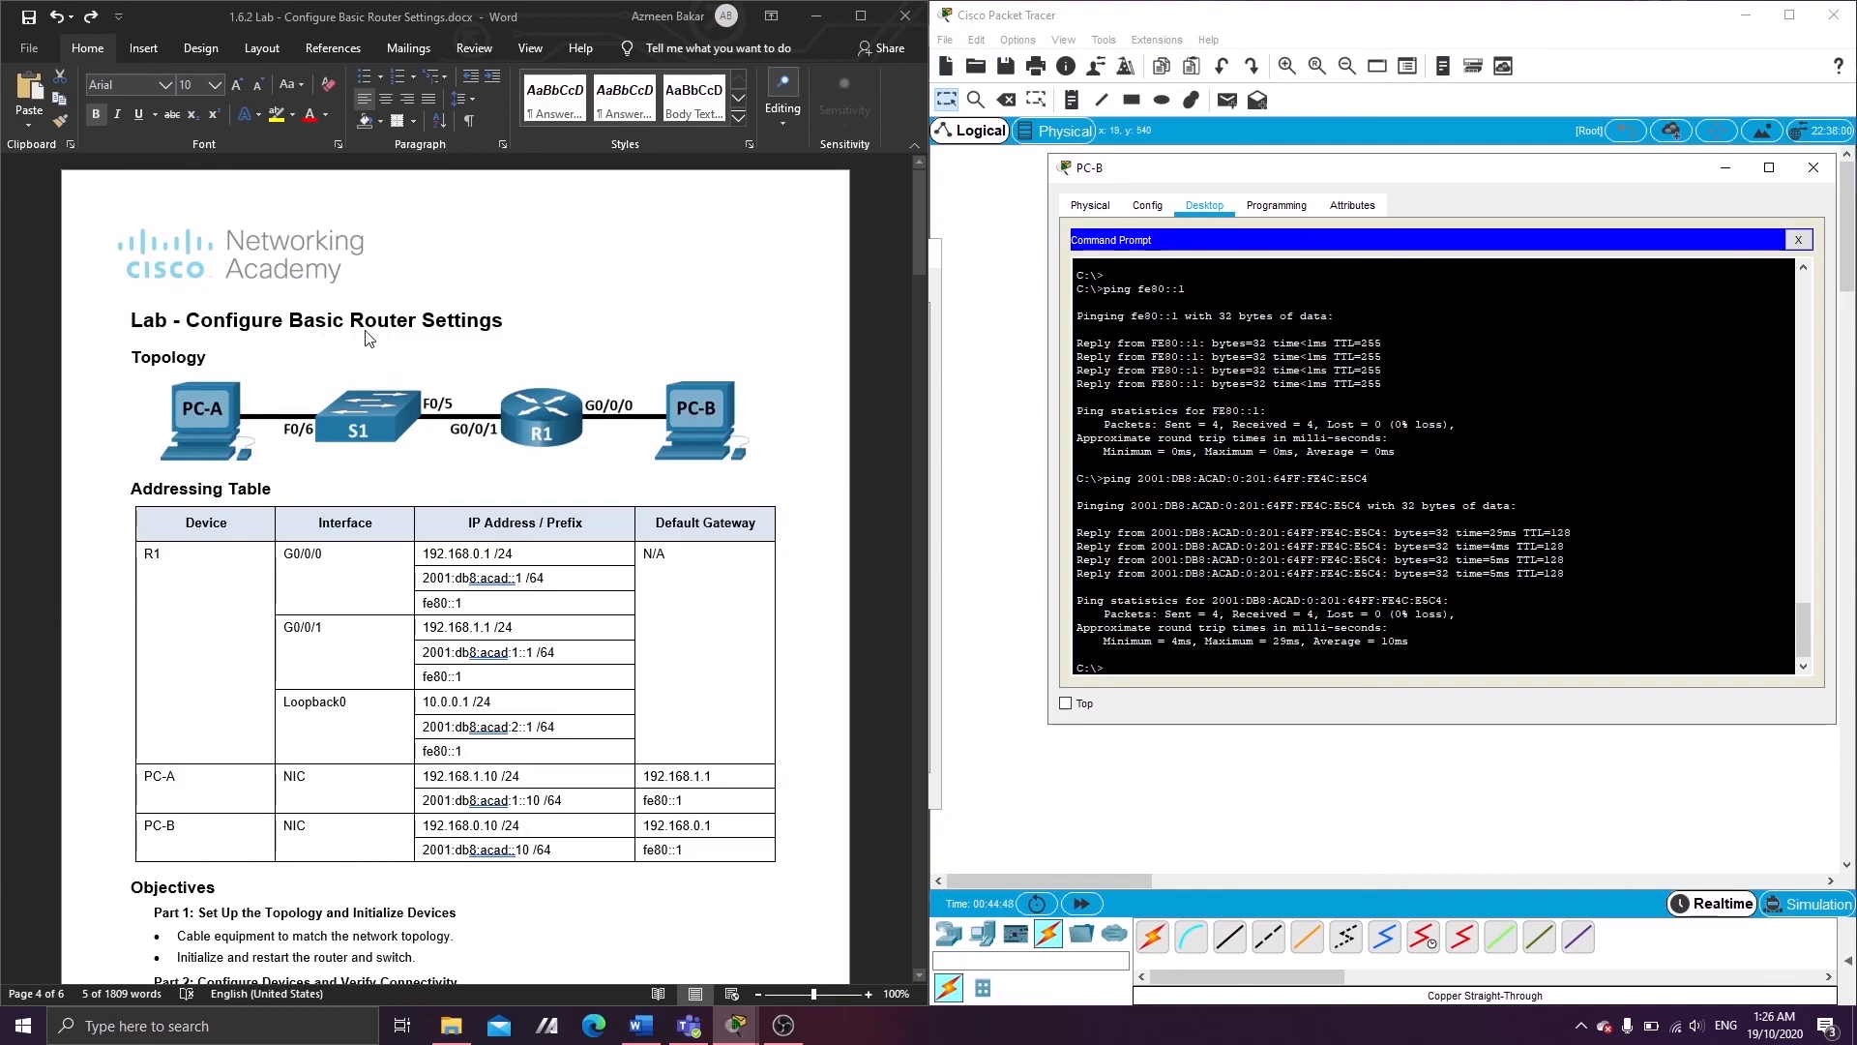
{"action": "mouse_move", "coordinate": [784, 1023]}
{"action": "left_click", "coordinate": [661, 892]}
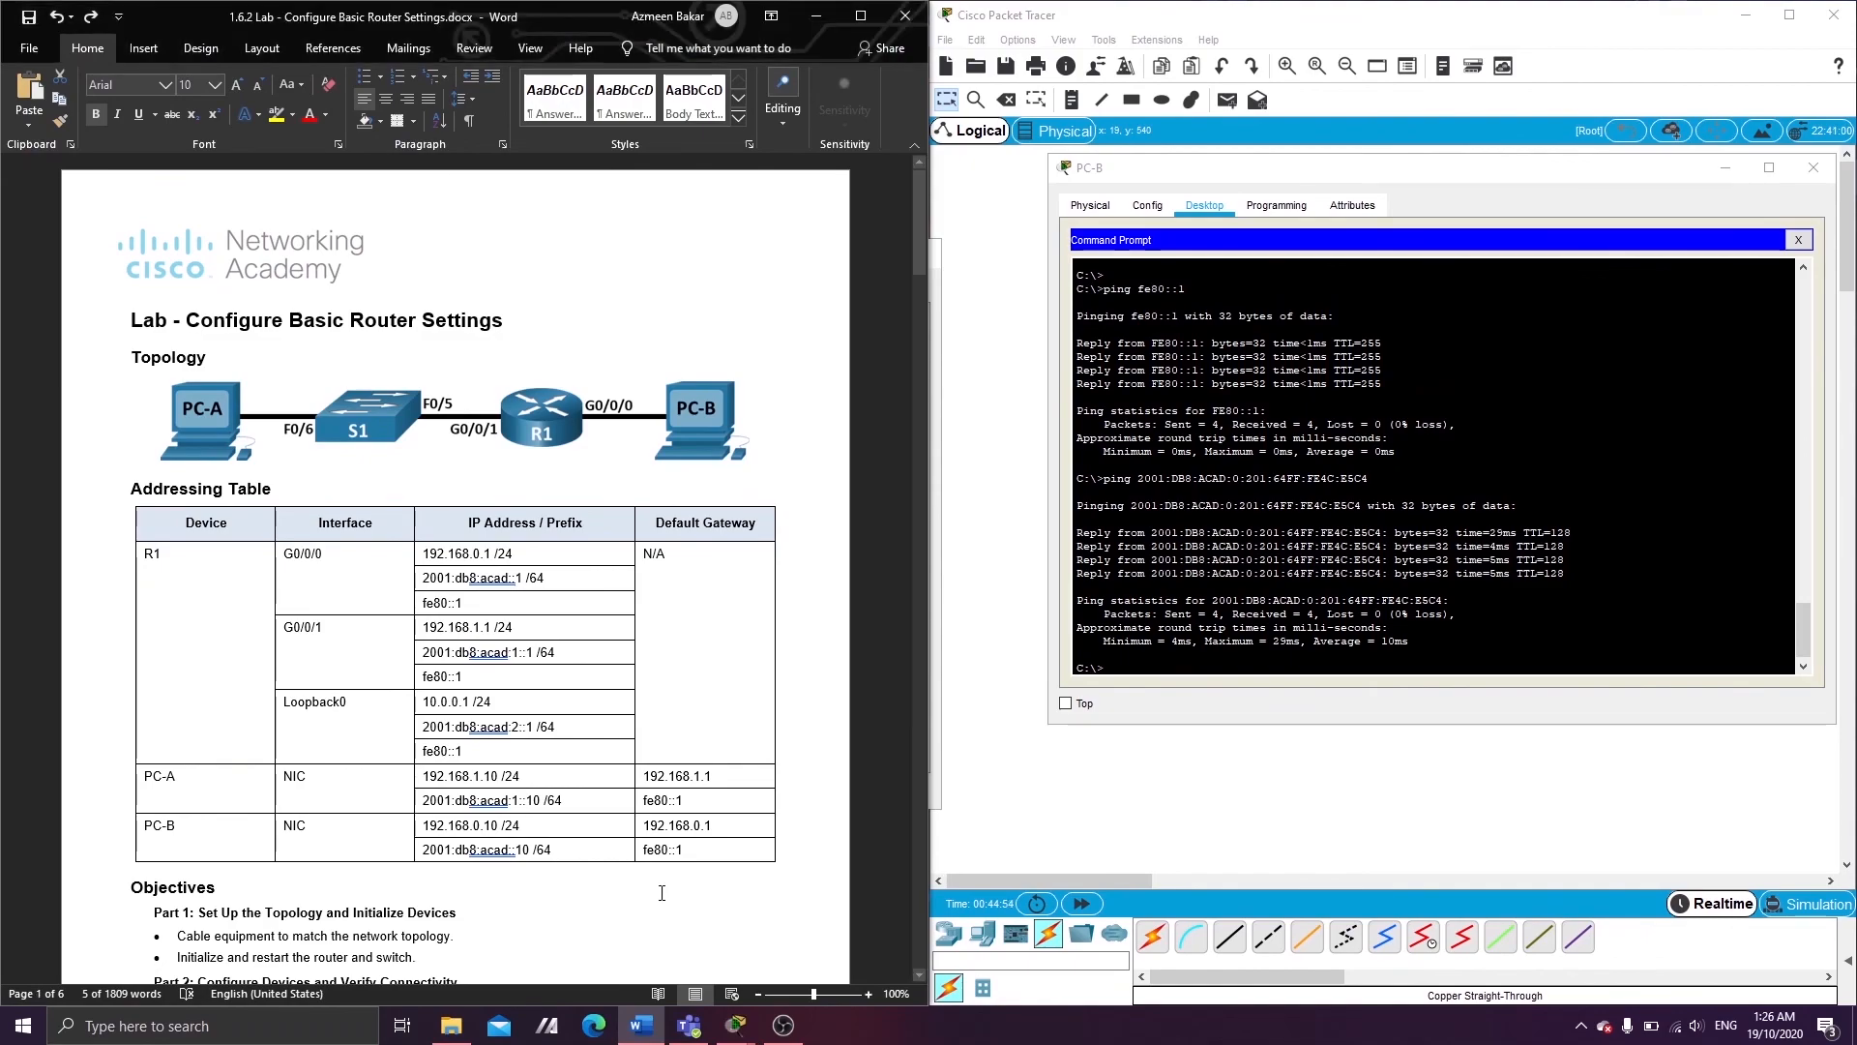
{"action": "mouse_move", "coordinate": [778, 1023]}
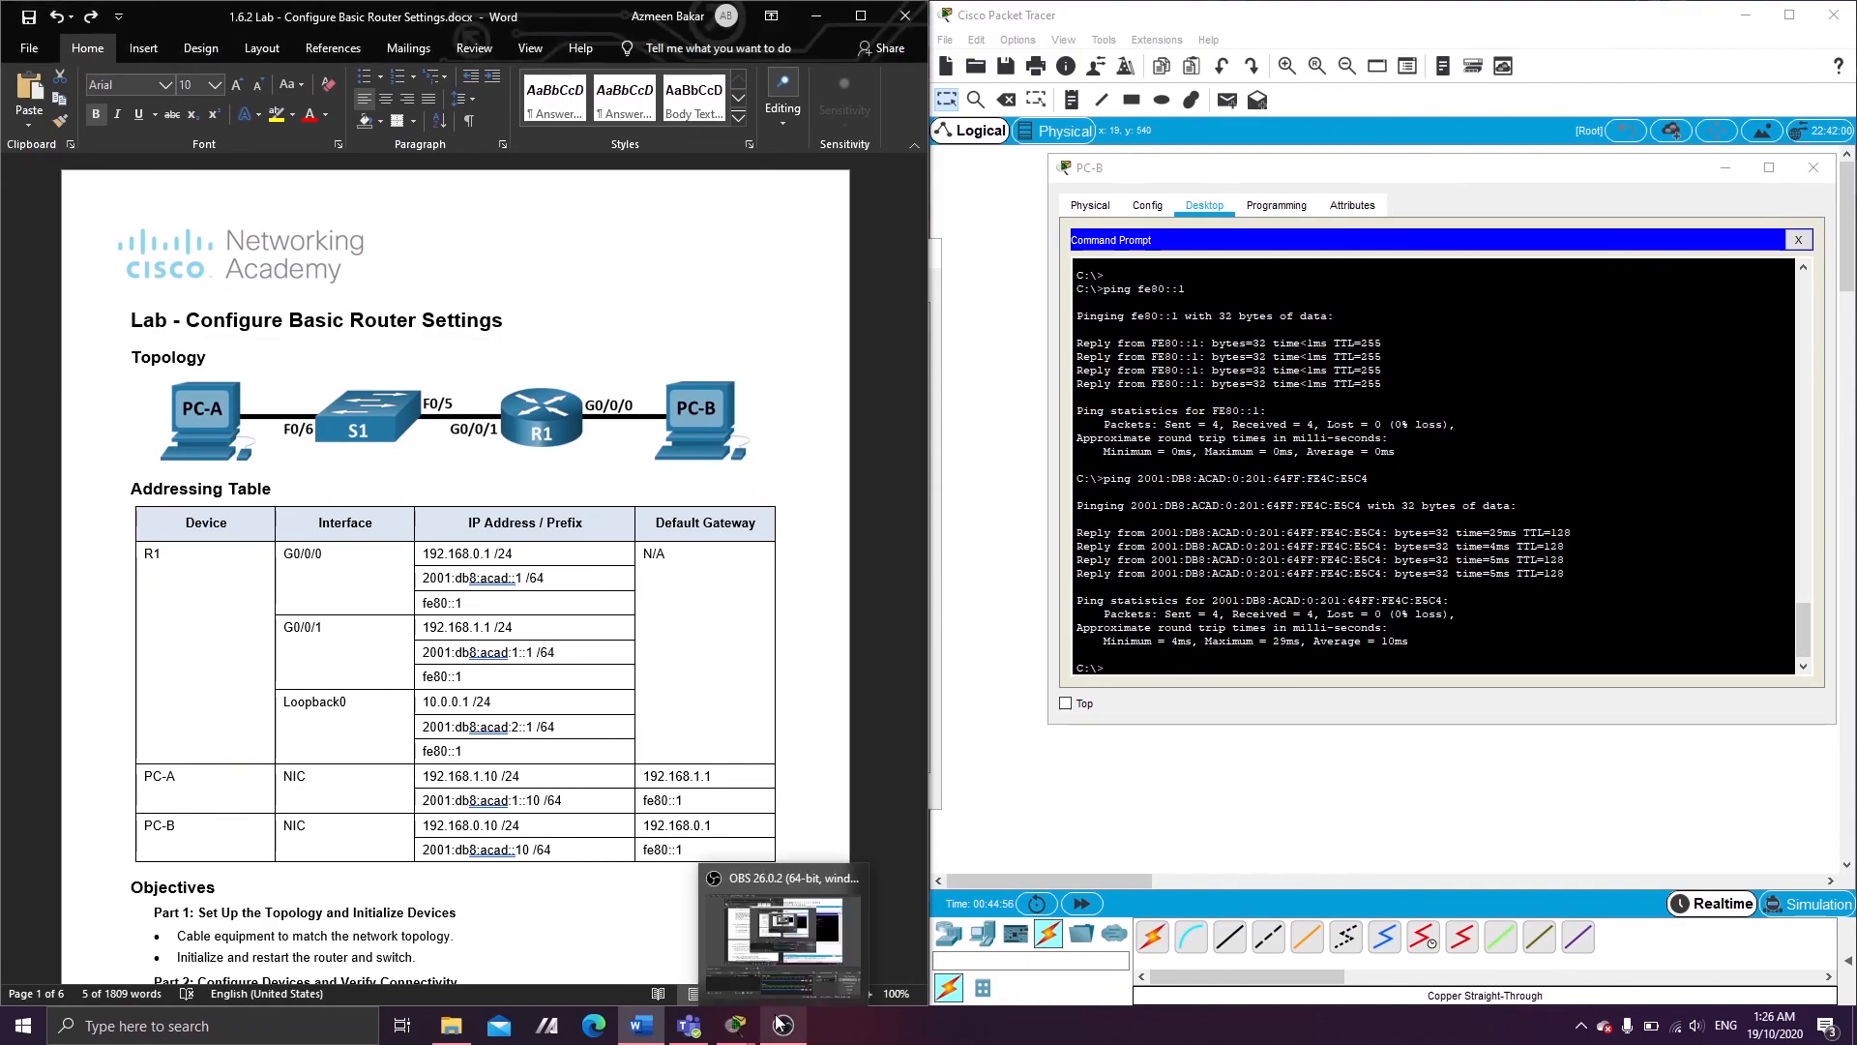